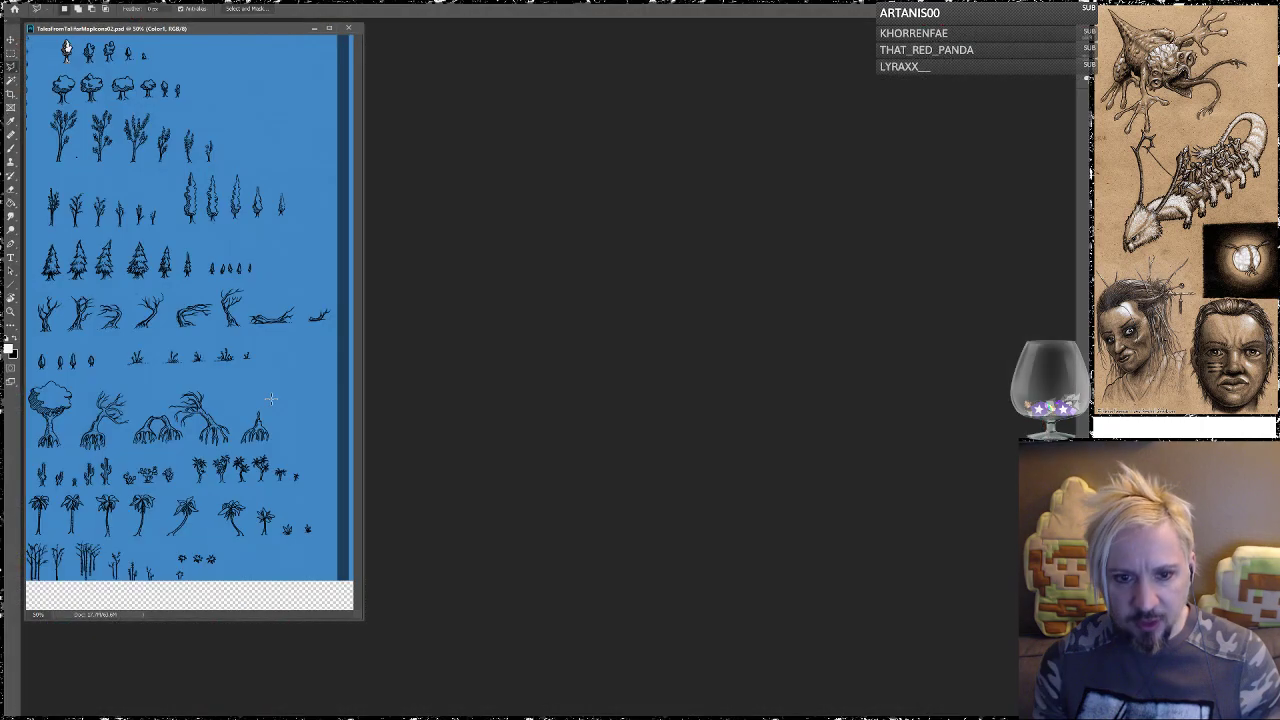
Step: Reposition the tree icon document window and widen it to give a larger working area around the canvas
left_click_drag(237, 30, 666, 126)
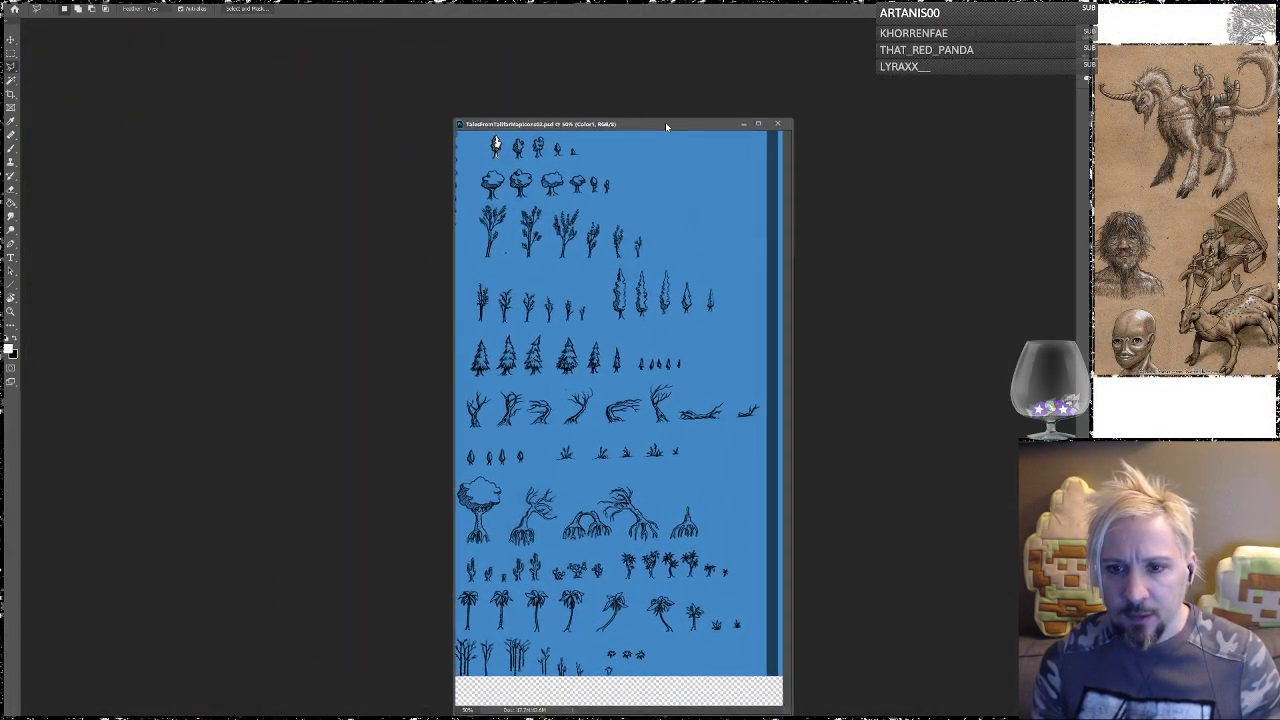
left_click_drag(452, 153, 53, 176)
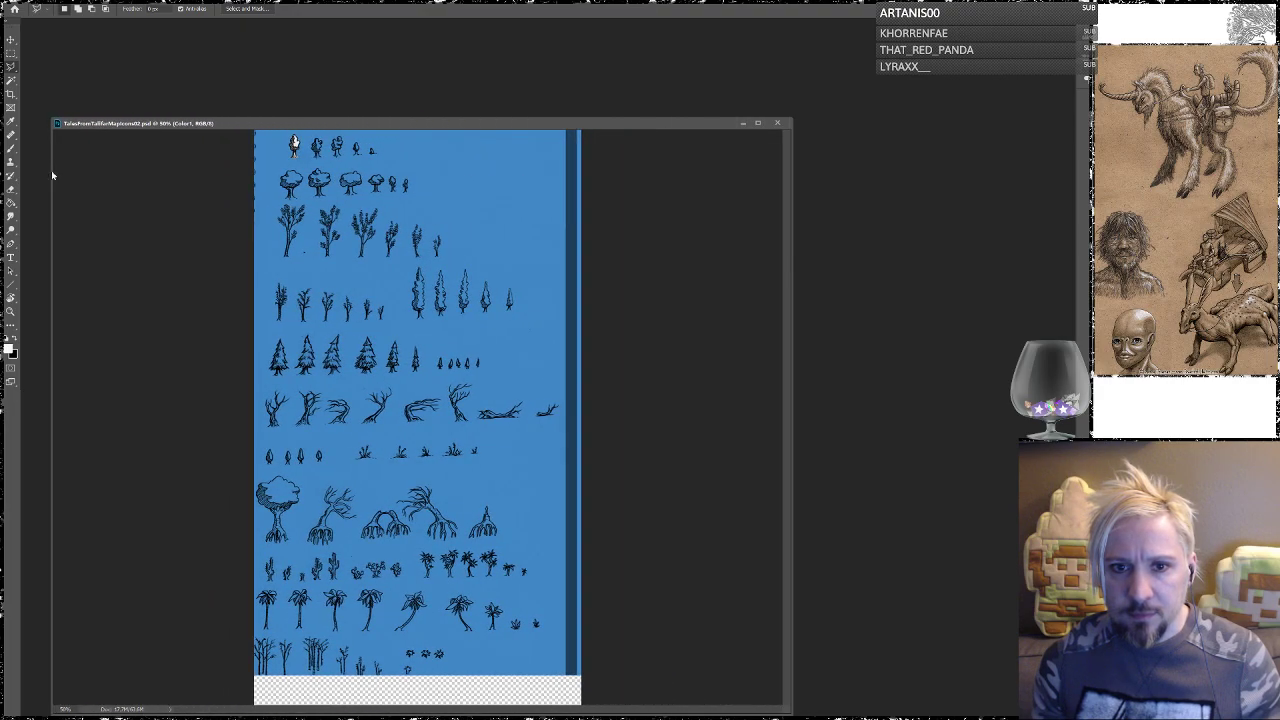
left_click_drag(681, 117, 689, 34)
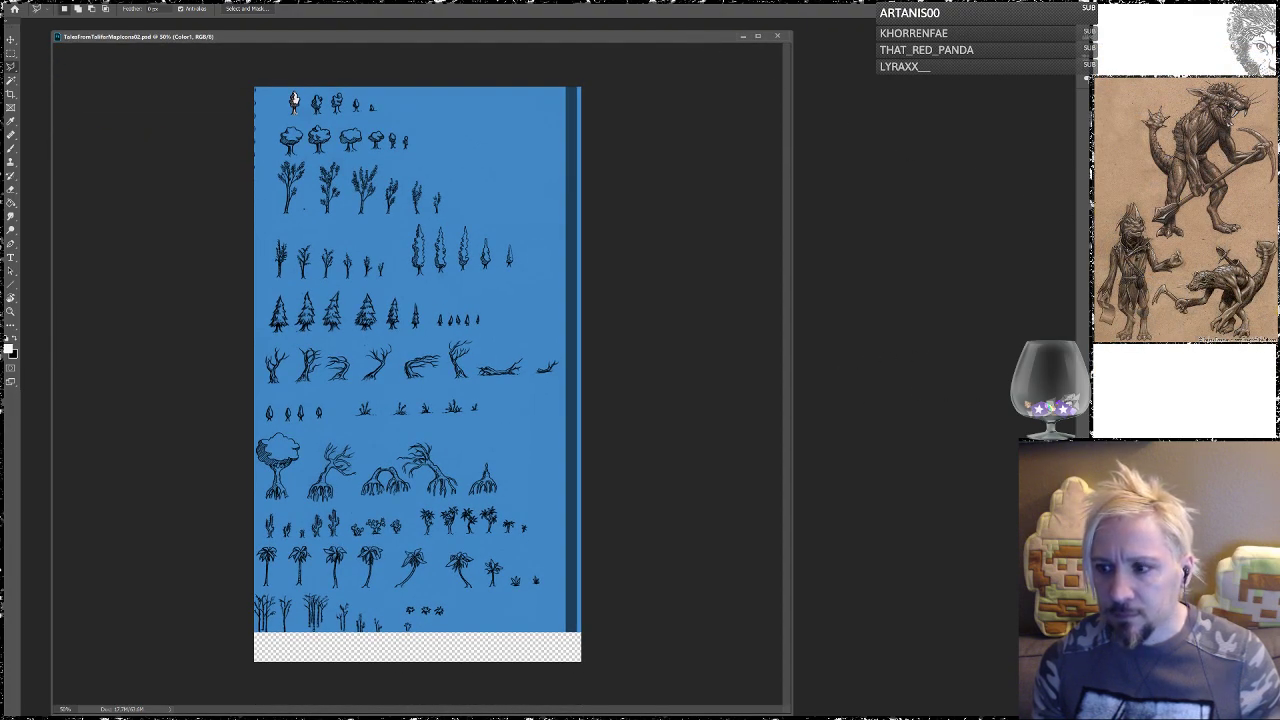
Step: Brush white into the lit foliage and the trunk of the second tree in the top row
key("ctrl+plus")
key("ctrl+plus")
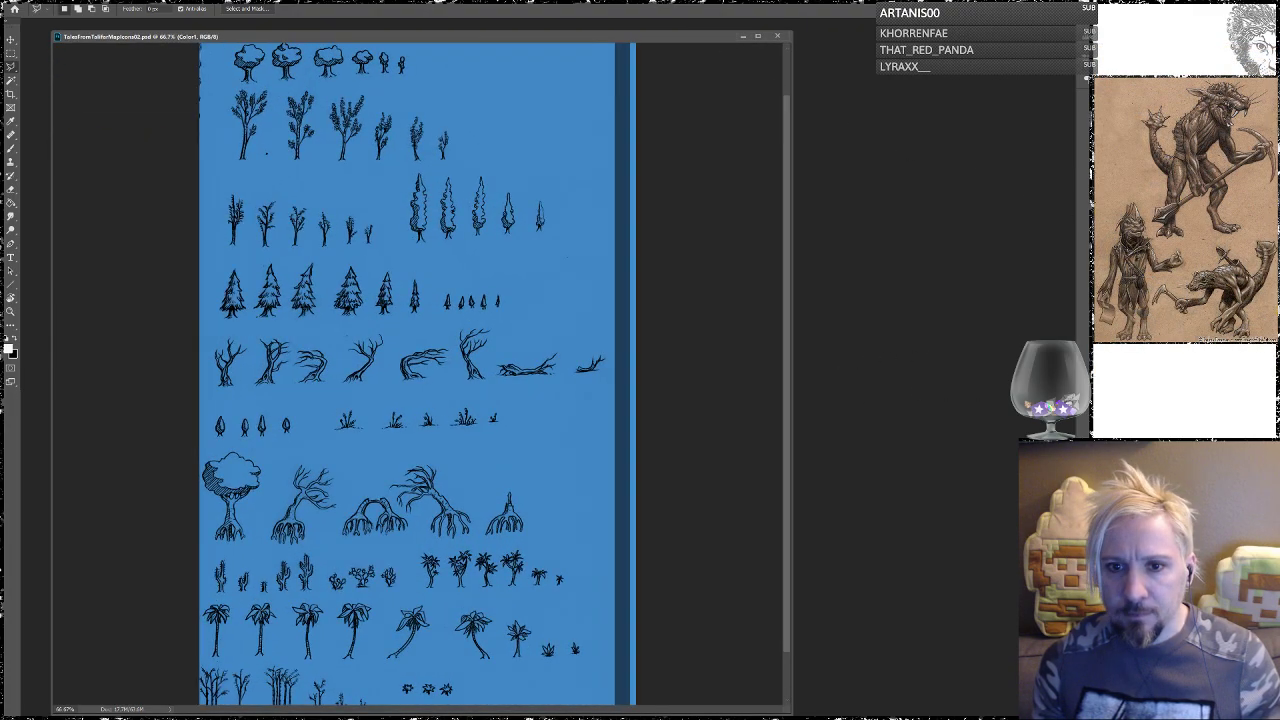
key("ctrl+plus")
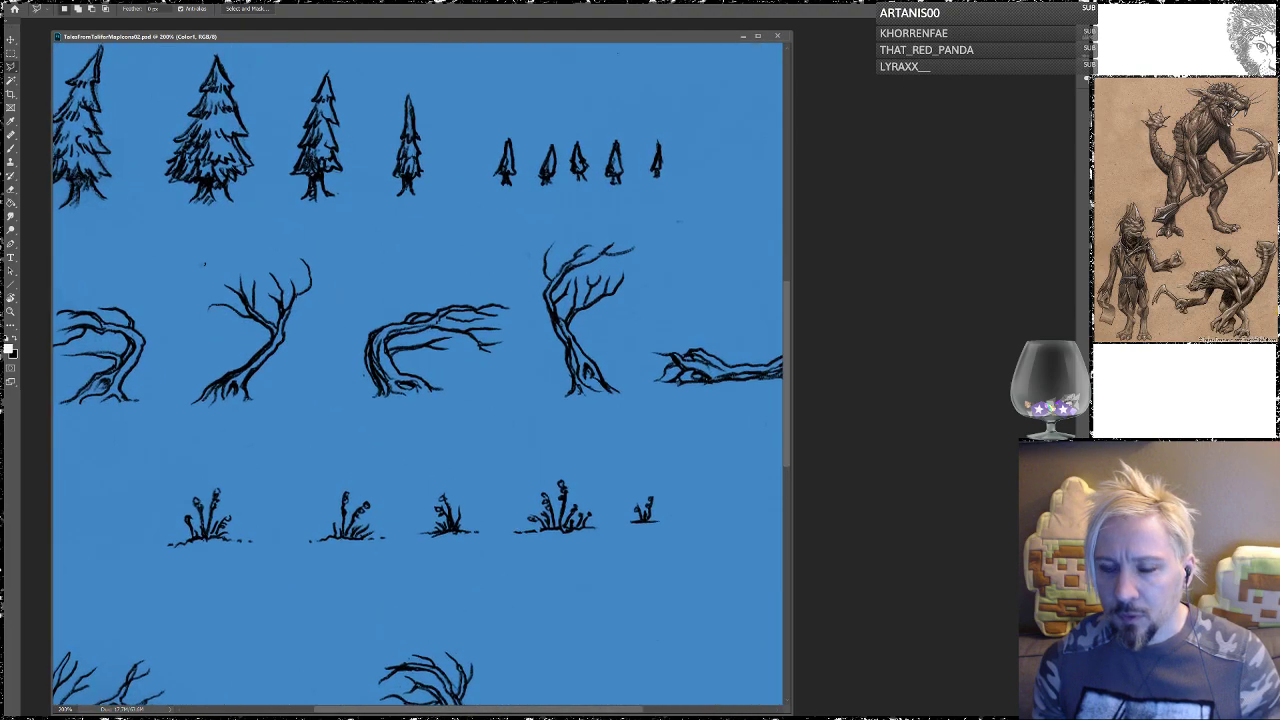
scroll(420, 375, "up", 5)
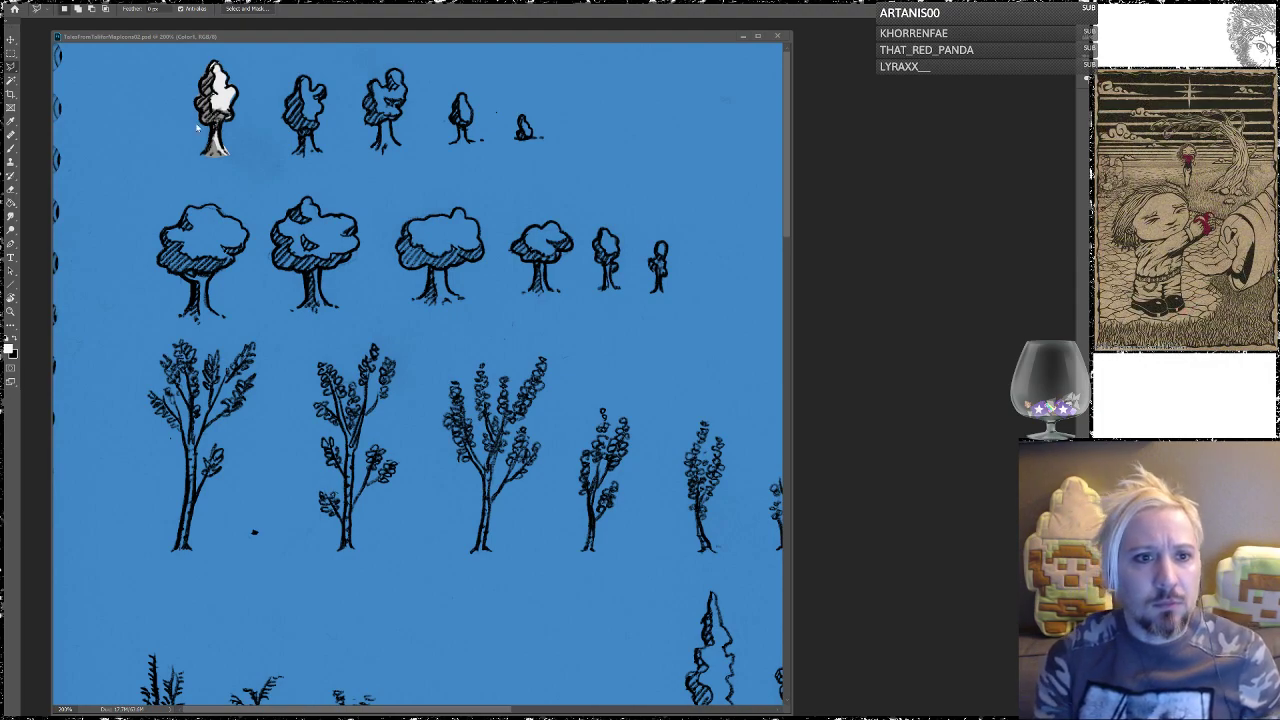
left_click(11, 149)
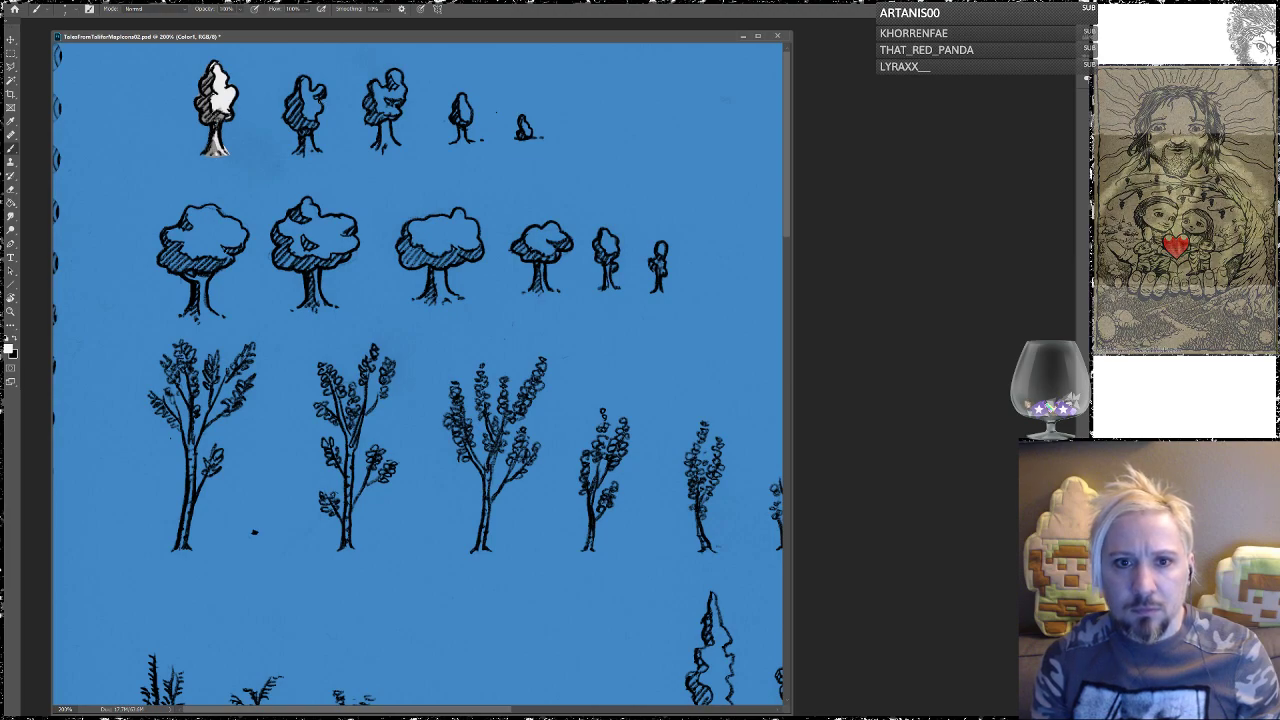
mouse_move(305, 104)
left_mouse_down()
mouse_move(308, 114)
mouse_move(306, 76)
mouse_move(305, 96)
left_mouse_up()
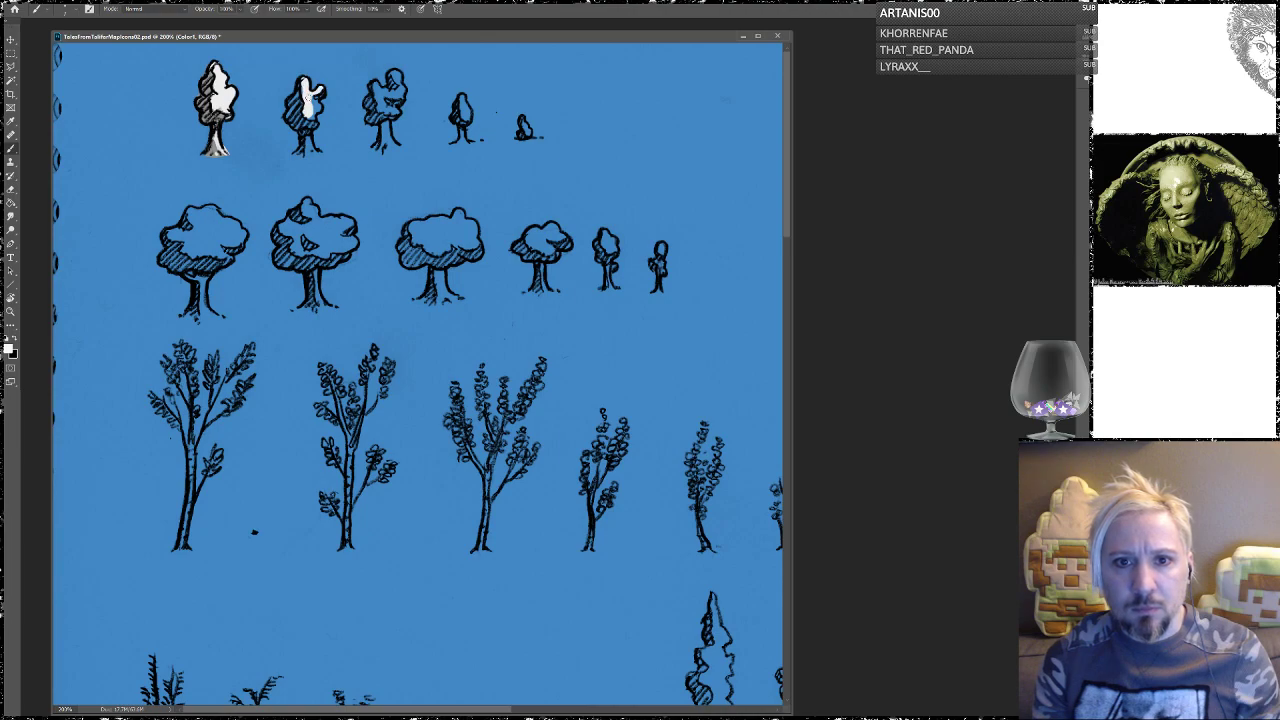
mouse_move(316, 104)
left_mouse_down()
mouse_move(313, 116)
mouse_move(304, 98)
mouse_move(307, 154)
left_mouse_up()
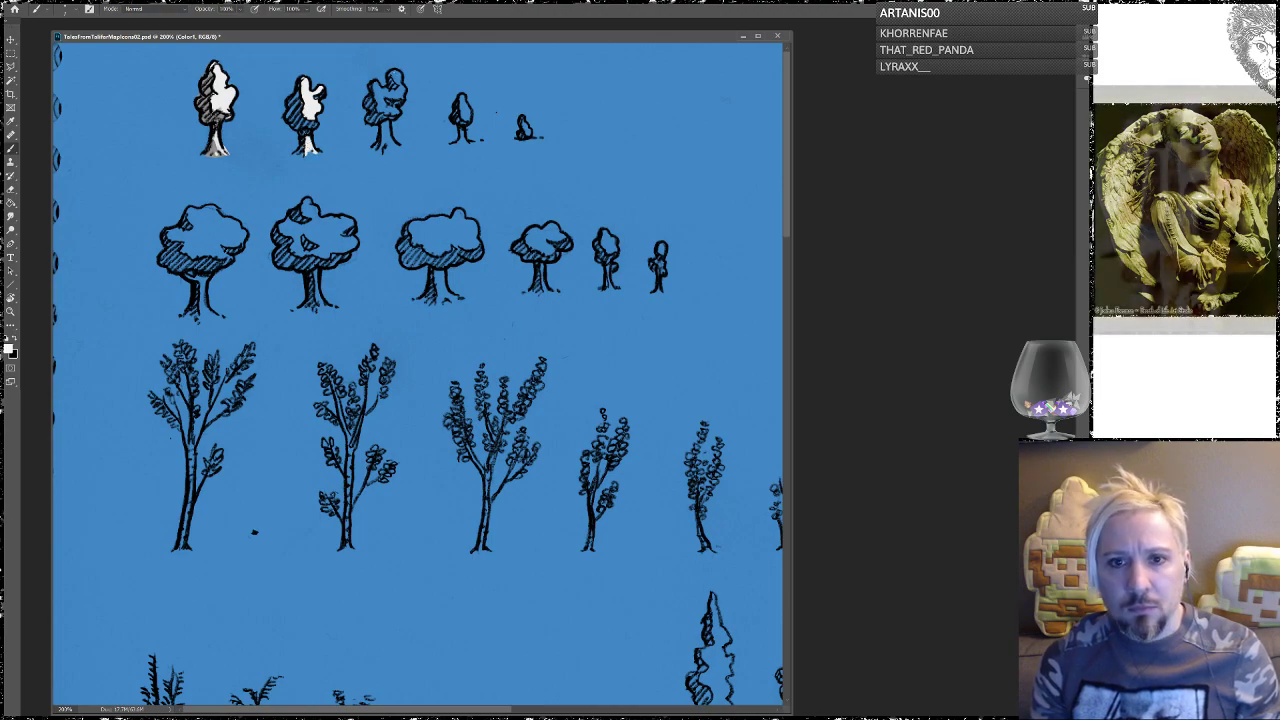
Step: Paint the lit foliage of the third to fifth trees in the top row white, including the third tree's trunk
mouse_move(372, 82)
left_mouse_down()
mouse_move(398, 91)
mouse_move(396, 76)
mouse_move(400, 96)
mouse_move(382, 95)
mouse_move(380, 112)
mouse_move(392, 102)
left_mouse_up()
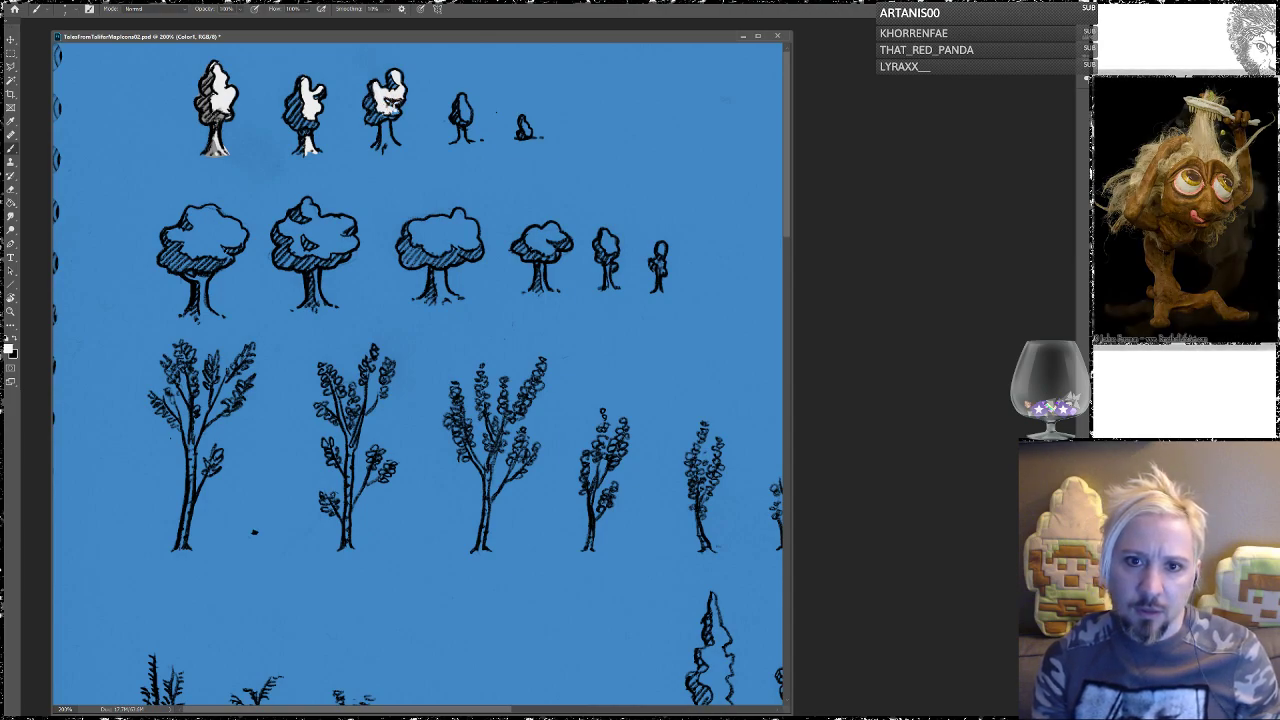
left_click_drag(396, 108, 386, 148)
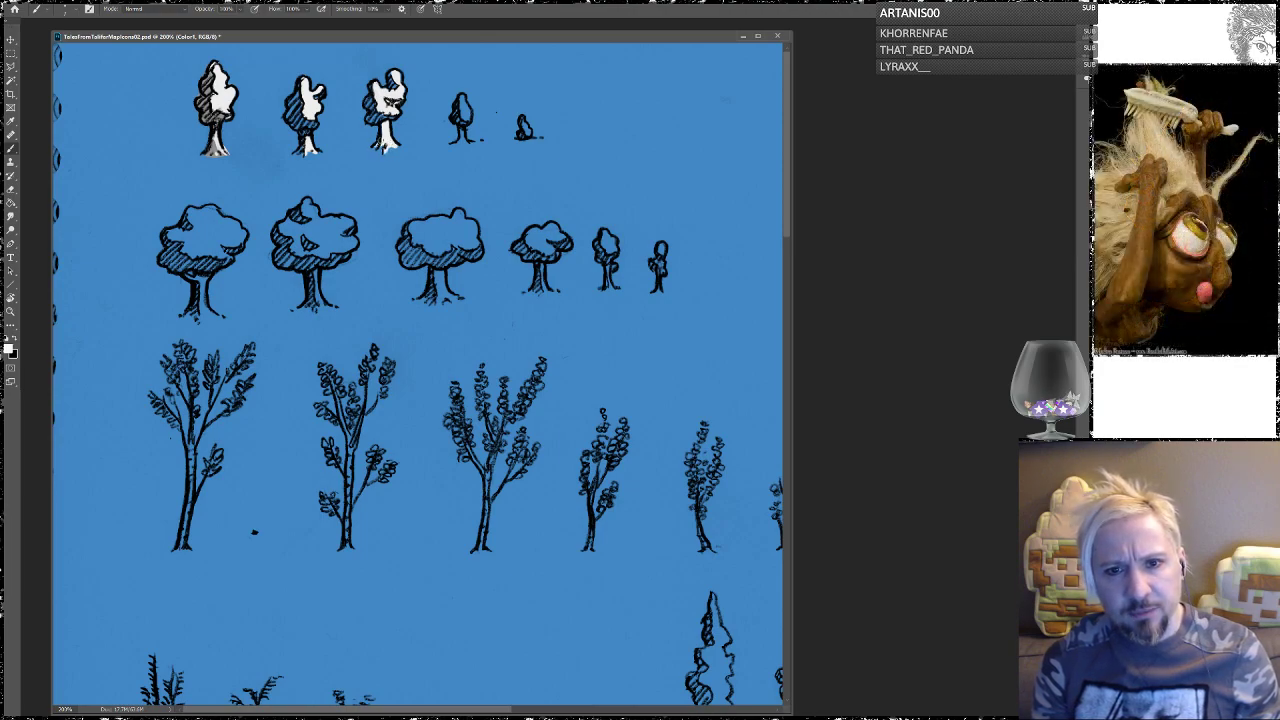
left_click(464, 114)
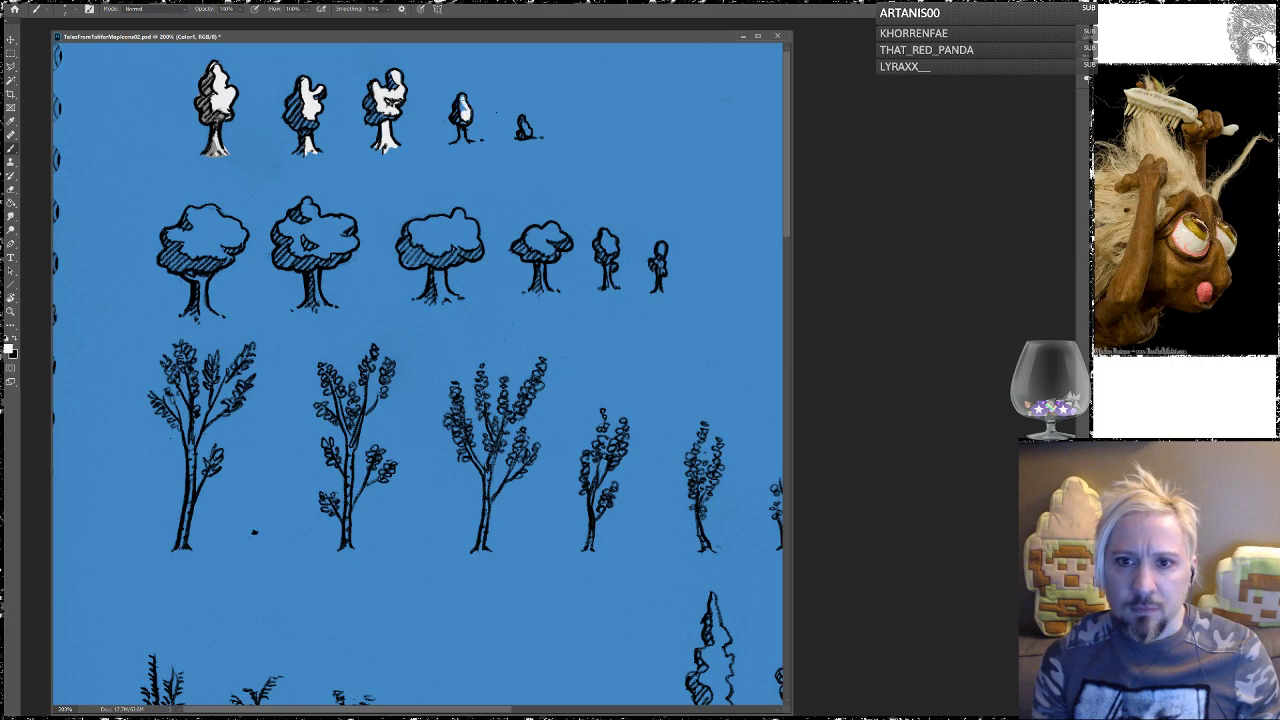
left_click_drag(460, 106, 462, 111)
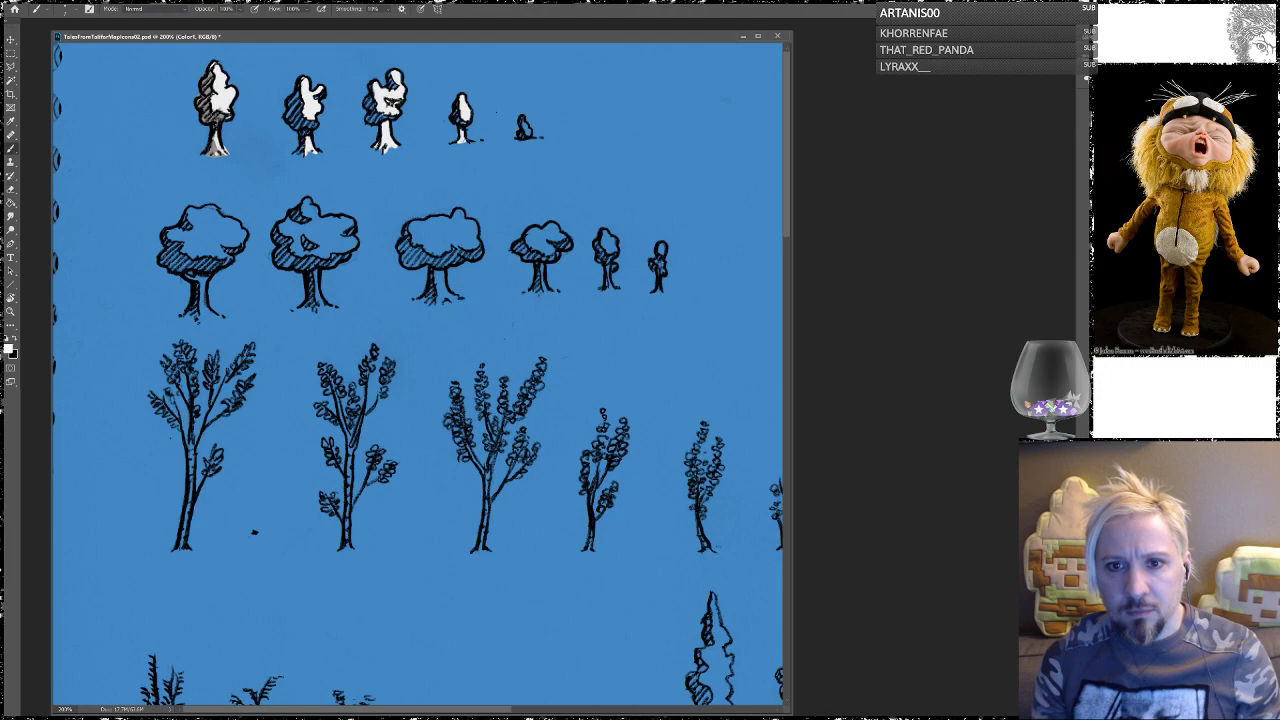
left_click_drag(522, 130, 524, 125)
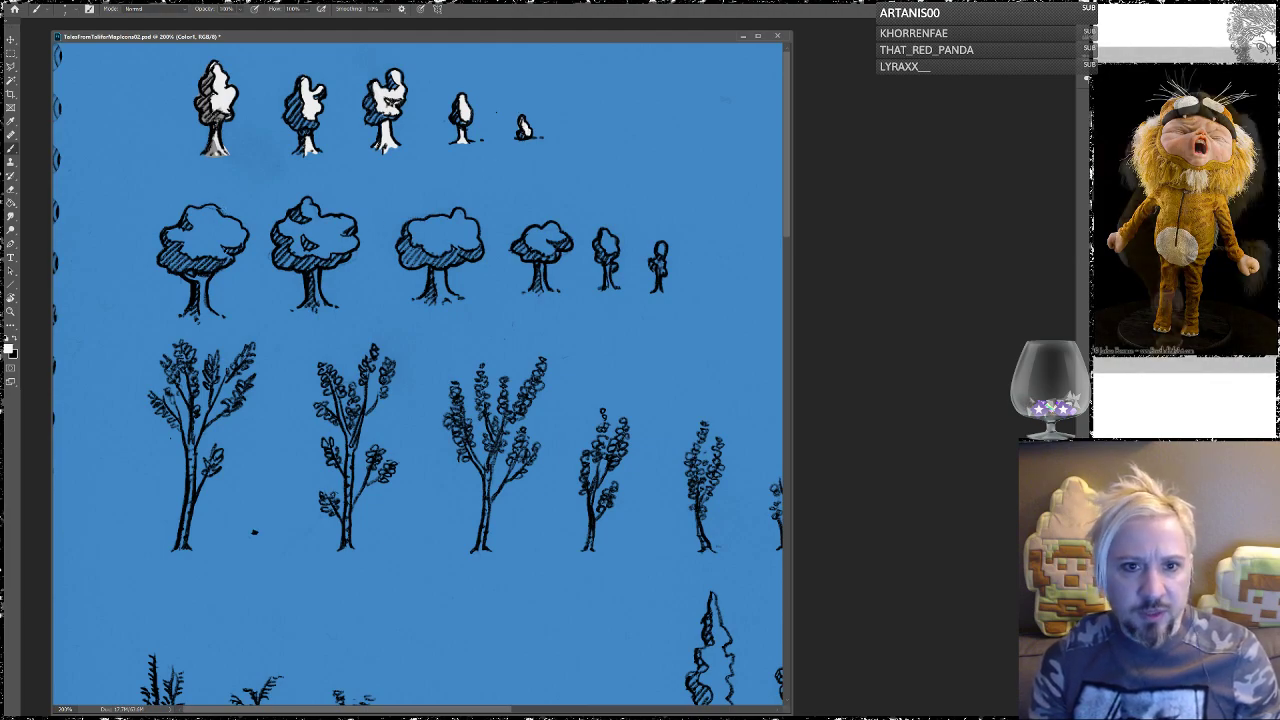
Step: Fill the crown, hatched underside and trunk of the first round tree in the second row with white
left_click_drag(205, 231, 197, 224)
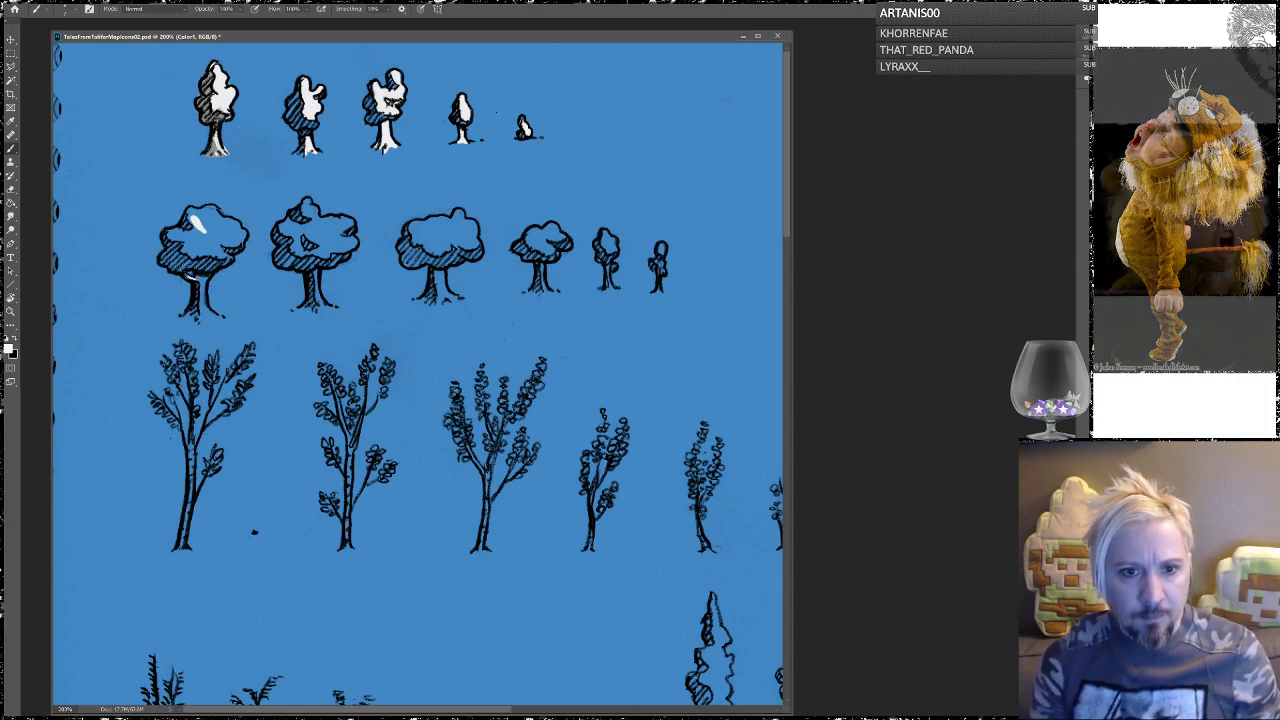
mouse_move(199, 284)
left_mouse_down()
mouse_move(206, 274)
mouse_move(208, 316)
left_mouse_up()
mouse_move(192, 260)
left_mouse_down()
mouse_move(166, 228)
mouse_move(202, 206)
mouse_move(206, 220)
mouse_move(226, 218)
mouse_move(230, 240)
mouse_move(196, 220)
mouse_move(188, 232)
mouse_move(222, 252)
mouse_move(211, 267)
mouse_move(176, 272)
mouse_move(182, 248)
mouse_move(190, 256)
mouse_move(162, 264)
left_mouse_up()
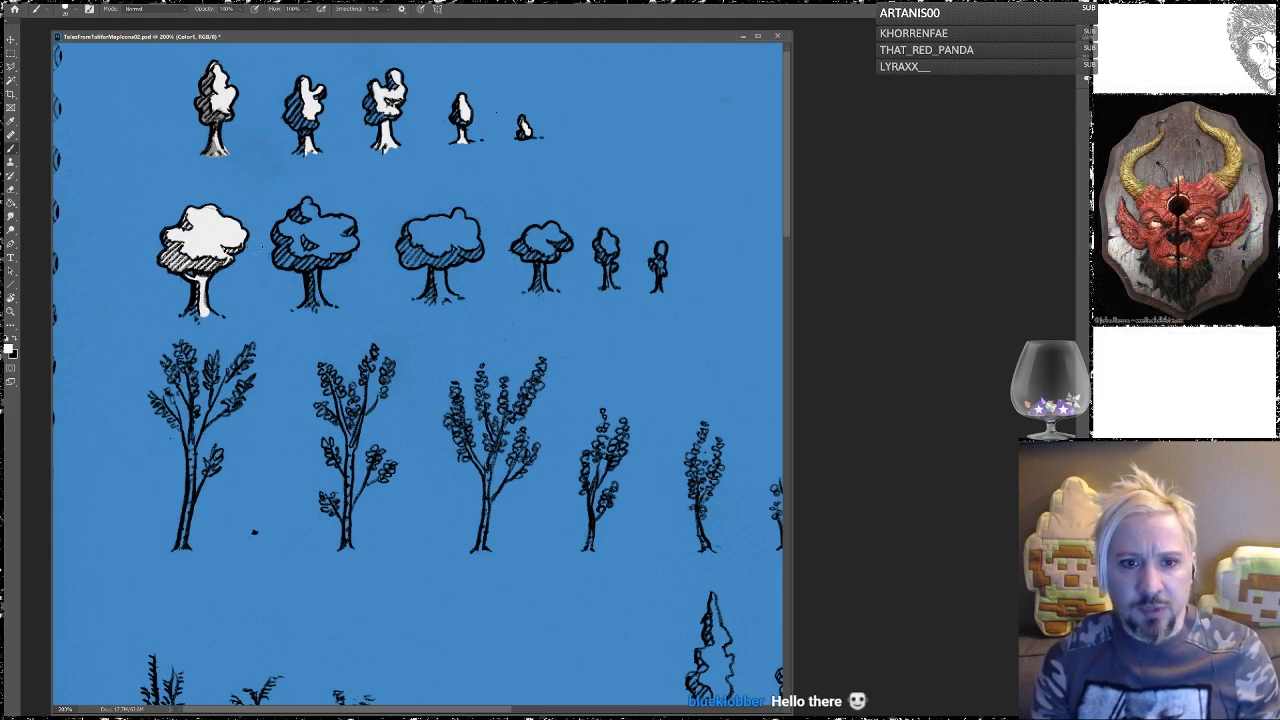
Step: Paint the trunks of the remaining second-row trees white, along with the foliage of the two smallest ones
mouse_move(314, 305)
left_mouse_down()
mouse_move(314, 254)
mouse_move(316, 302)
left_mouse_up()
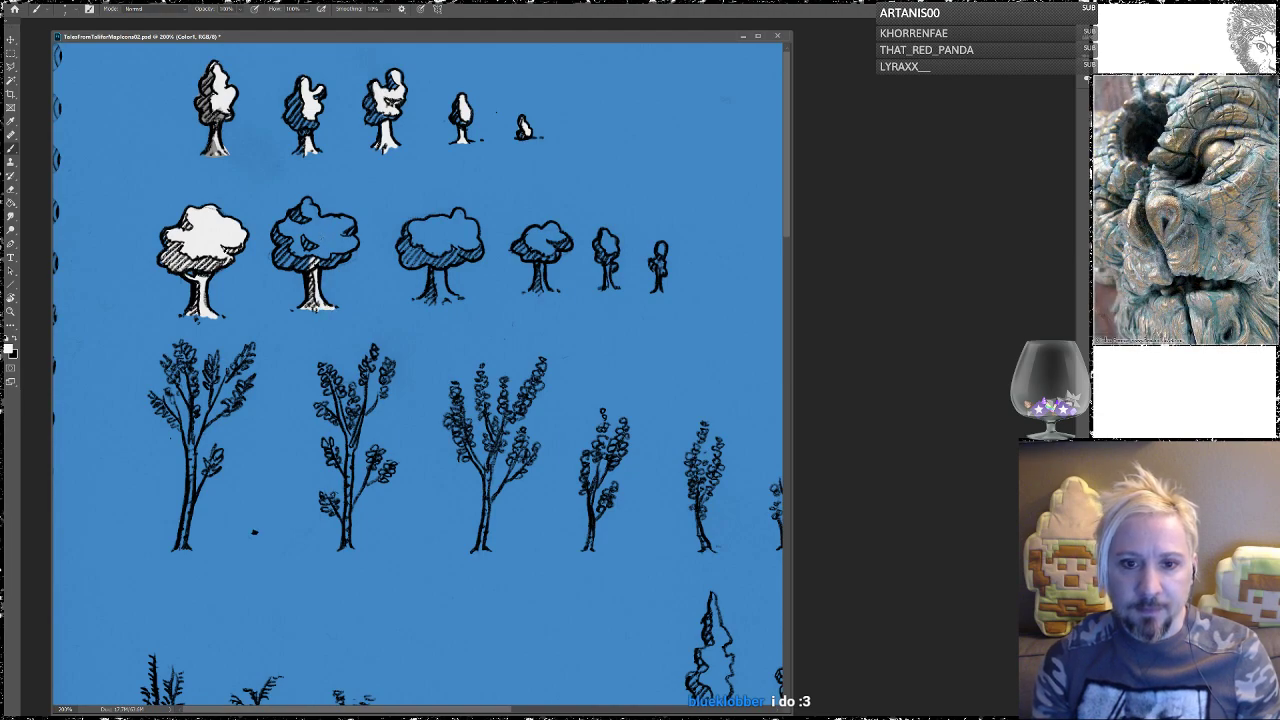
left_click_drag(440, 266, 434, 299)
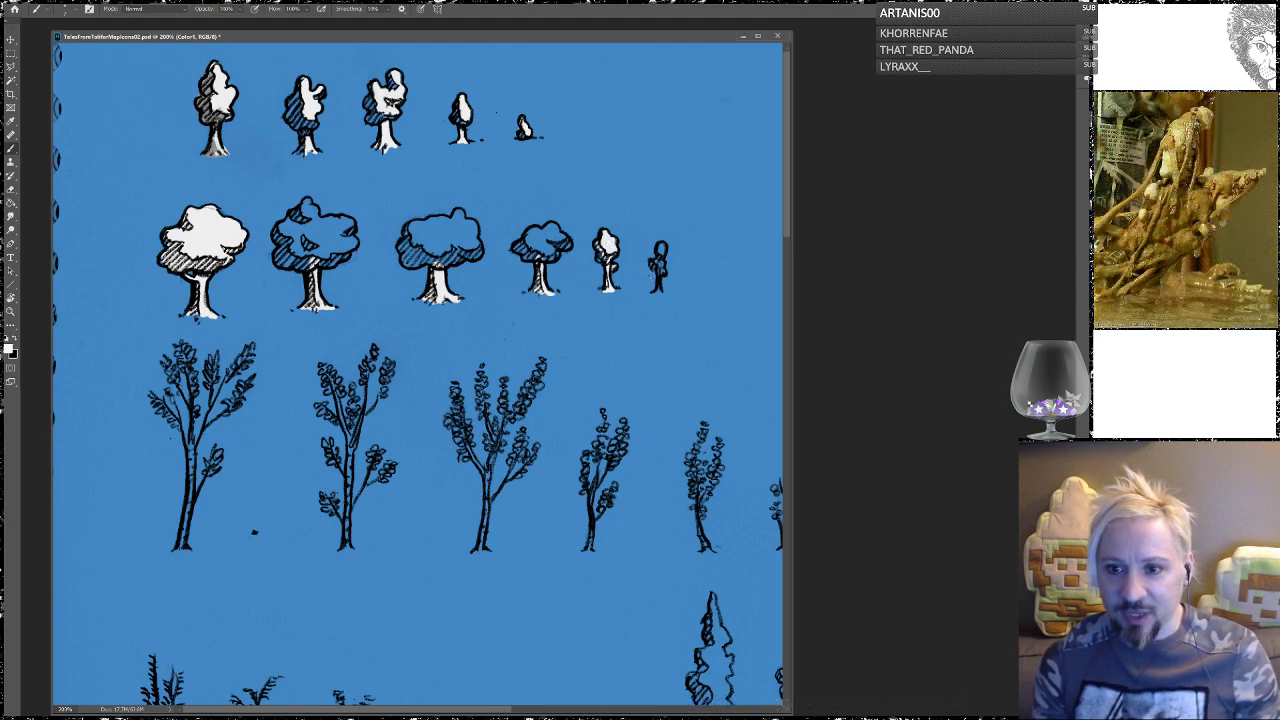
left_click_drag(656, 248, 659, 289)
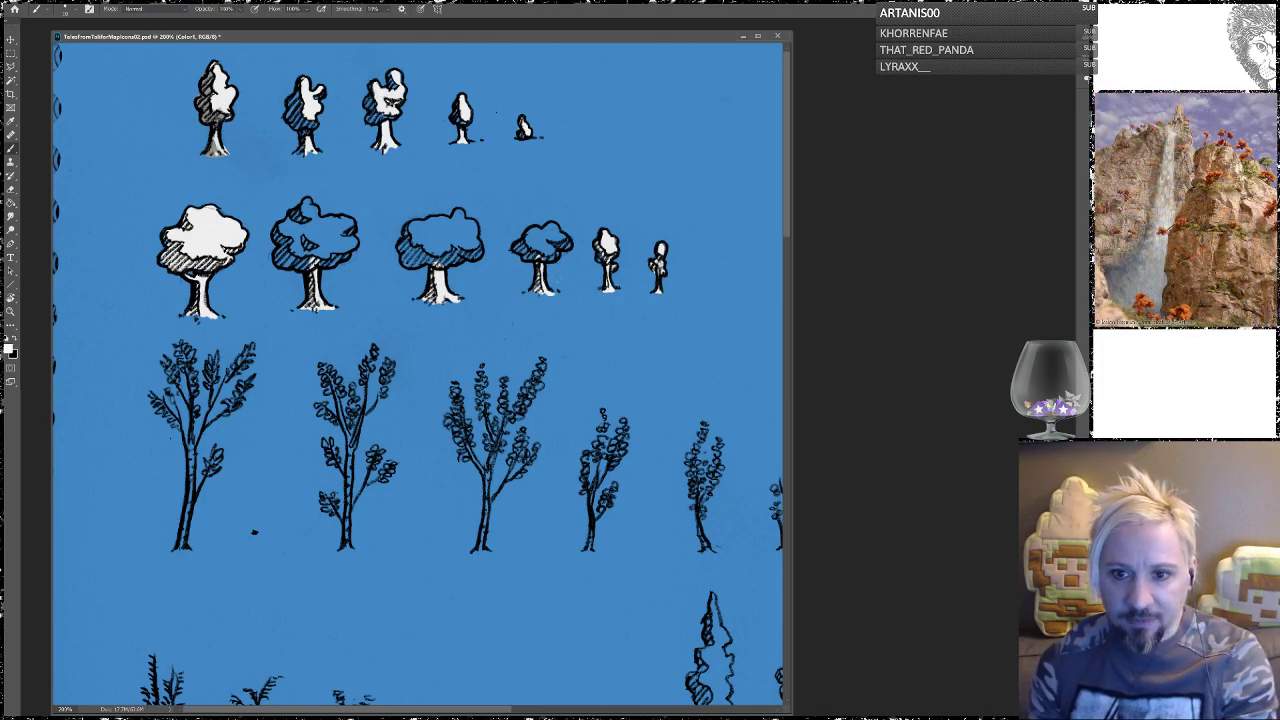
Step: Fill the crowns of the fourth, third and second trees in the second row with white
mouse_move(546, 260)
left_mouse_down()
mouse_move(568, 246)
mouse_move(550, 226)
mouse_move(542, 234)
mouse_move(562, 241)
mouse_move(536, 234)
mouse_move(516, 248)
mouse_move(552, 246)
left_mouse_up()
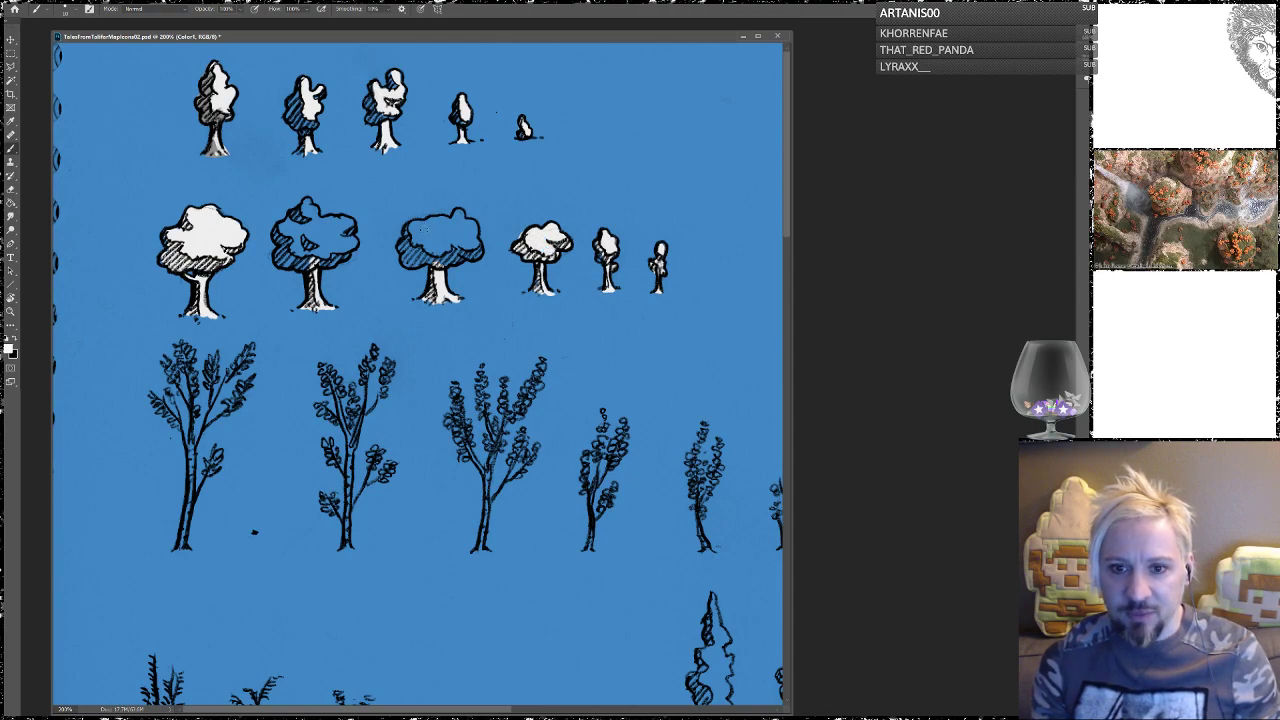
left_click_drag(438, 244, 422, 248)
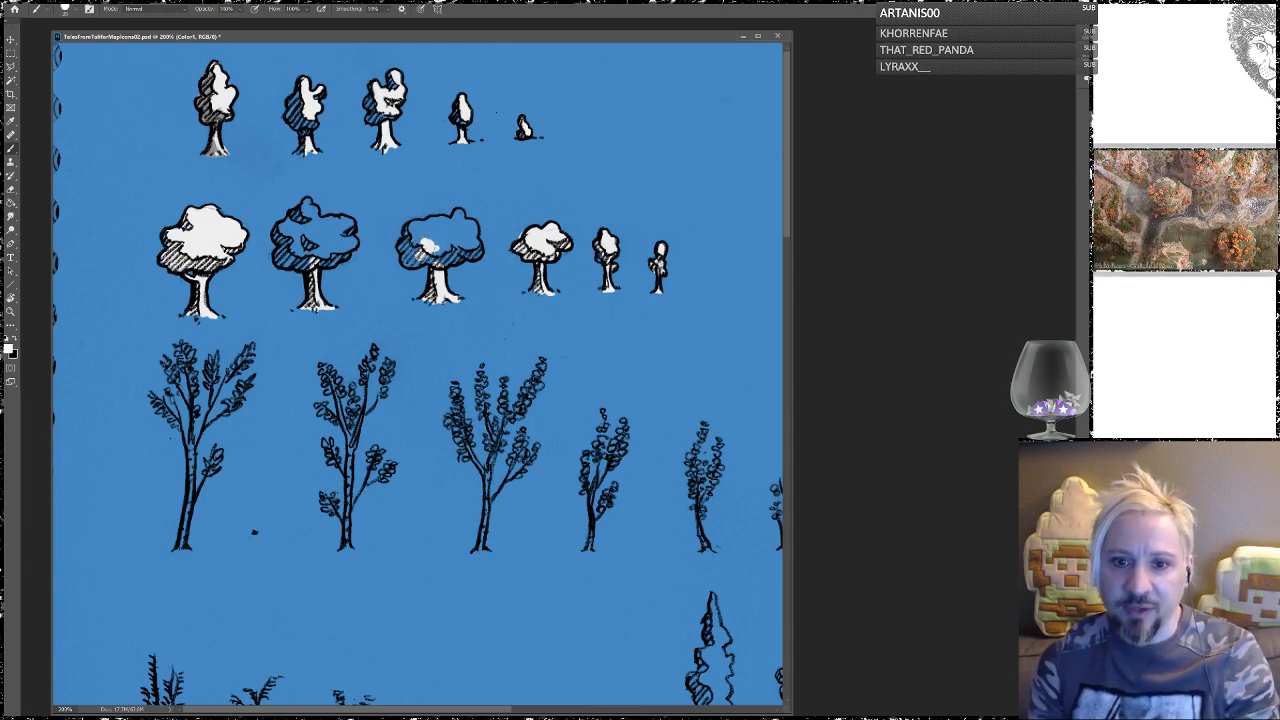
mouse_move(430, 246)
left_mouse_down()
mouse_move(418, 262)
mouse_move(476, 246)
mouse_move(440, 227)
mouse_move(410, 245)
mouse_move(414, 230)
left_mouse_up()
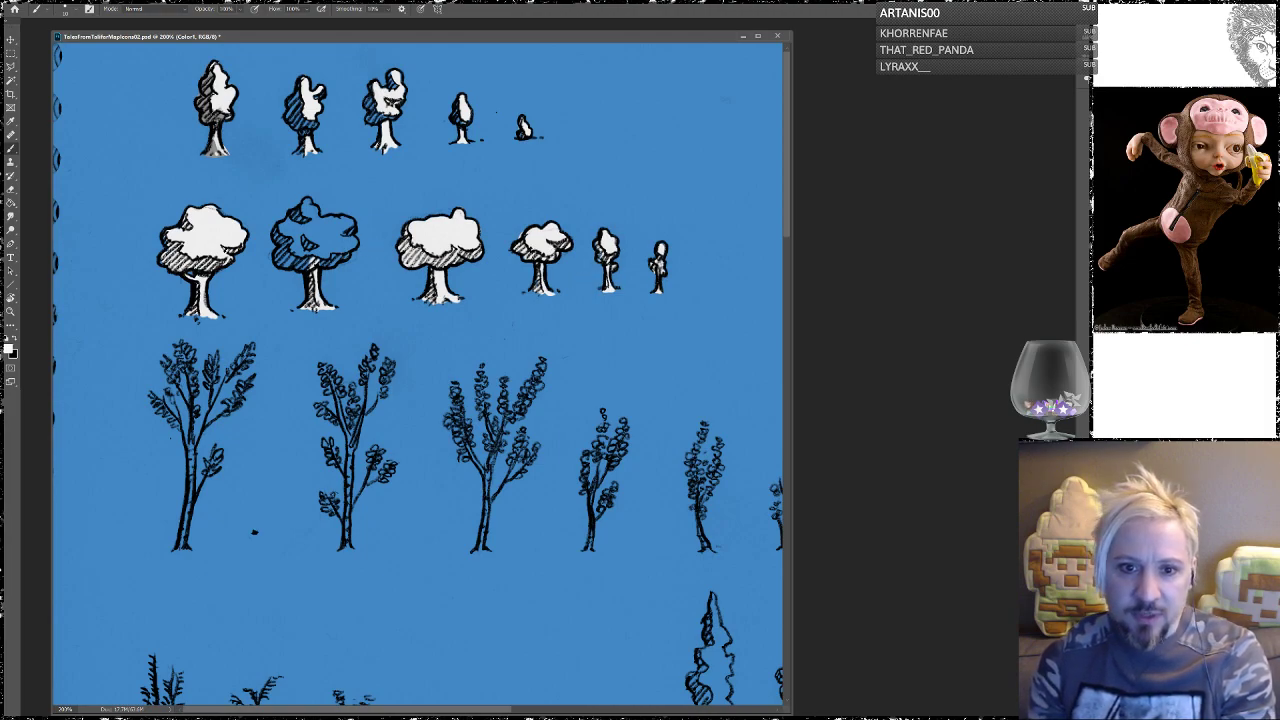
mouse_move(330, 244)
left_mouse_down()
mouse_move(316, 250)
mouse_move(290, 228)
mouse_move(308, 206)
mouse_move(283, 260)
mouse_move(312, 262)
mouse_move(304, 234)
mouse_move(336, 264)
mouse_move(349, 225)
mouse_move(312, 226)
mouse_move(334, 238)
mouse_move(318, 248)
left_mouse_up()
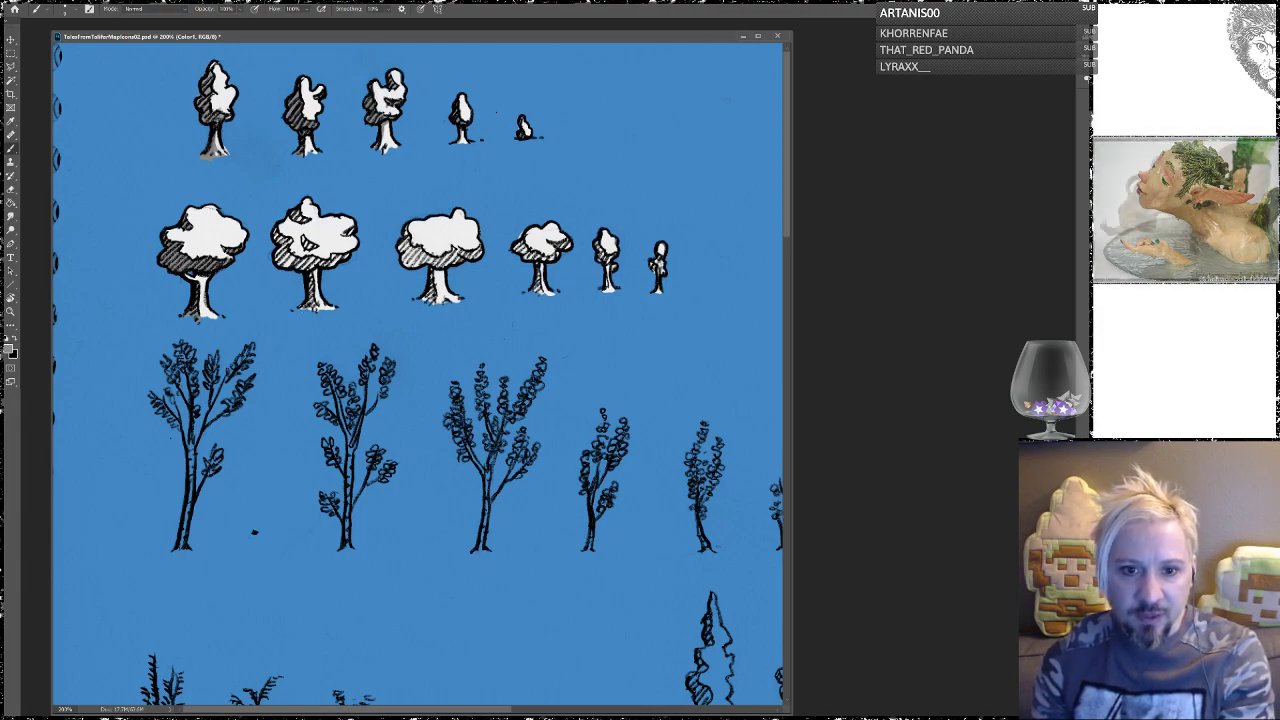
Step: Shade the hatched foliage and the trunk shadows of the second-row trees with gray, from the second tree to the smallest
mouse_move(311, 305)
left_mouse_down()
mouse_move(300, 265)
mouse_move(340, 261)
left_mouse_up()
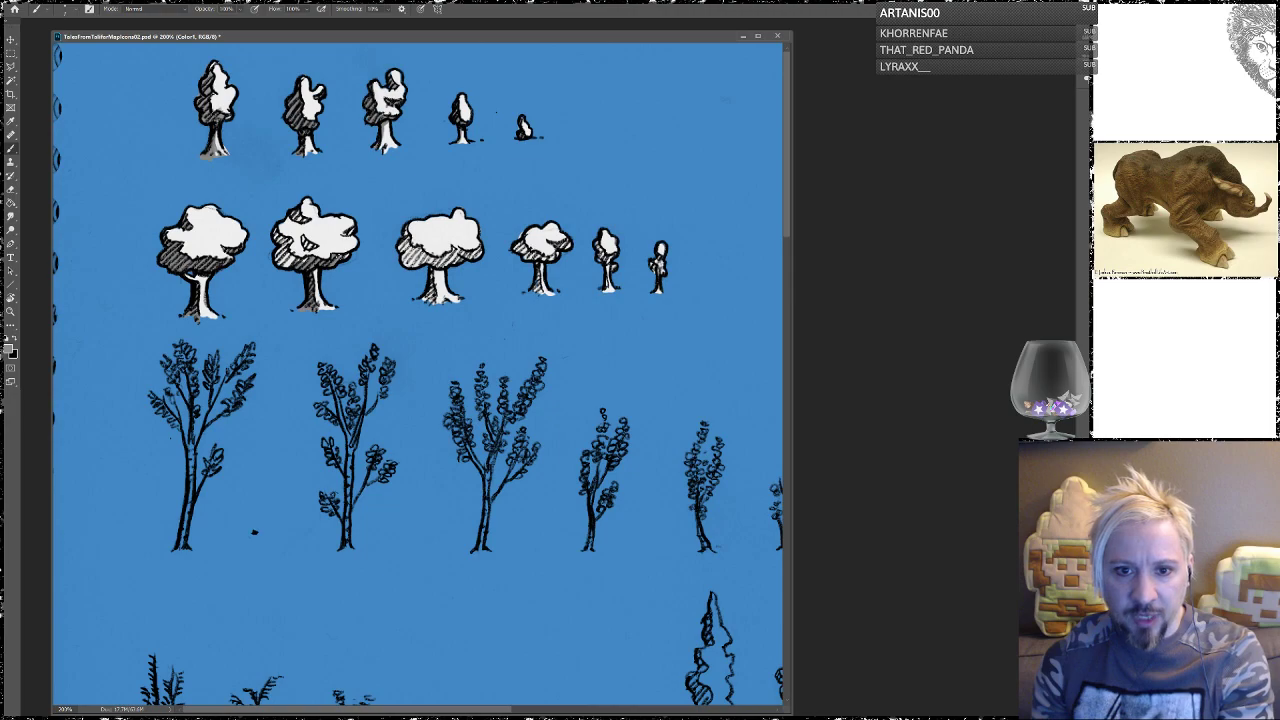
left_click_drag(338, 260, 350, 254)
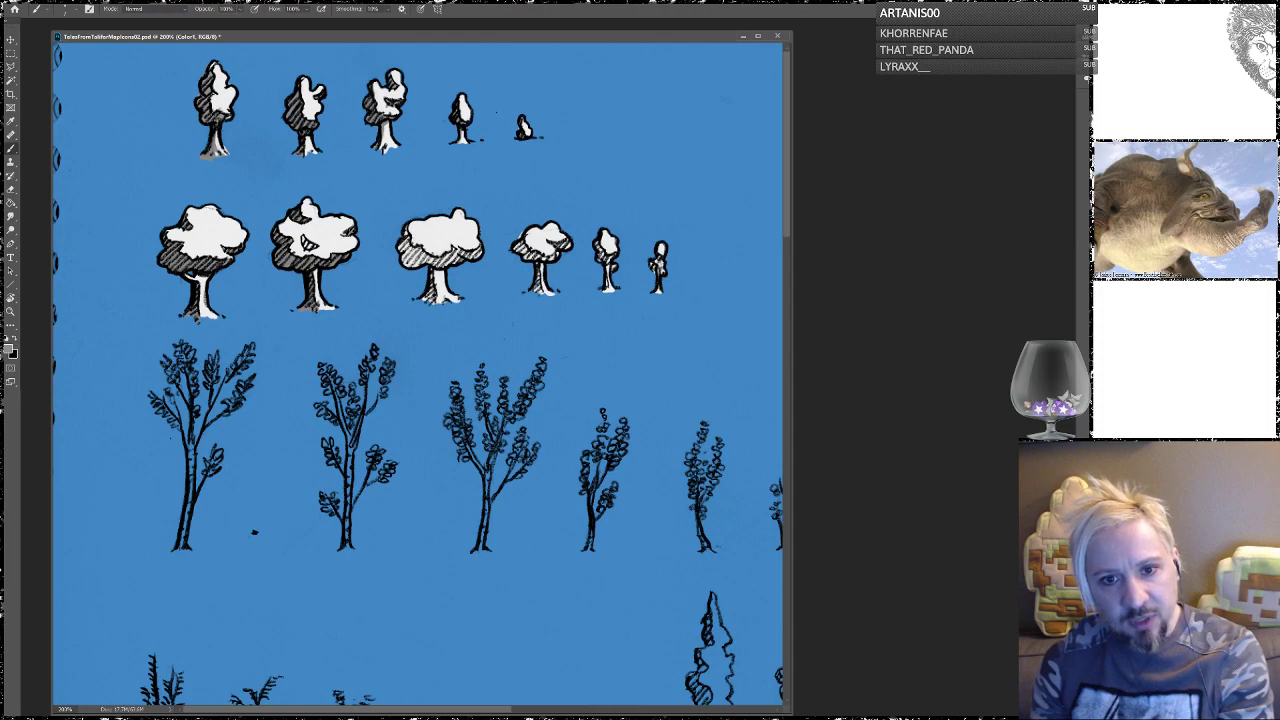
left_click_drag(318, 246, 302, 238)
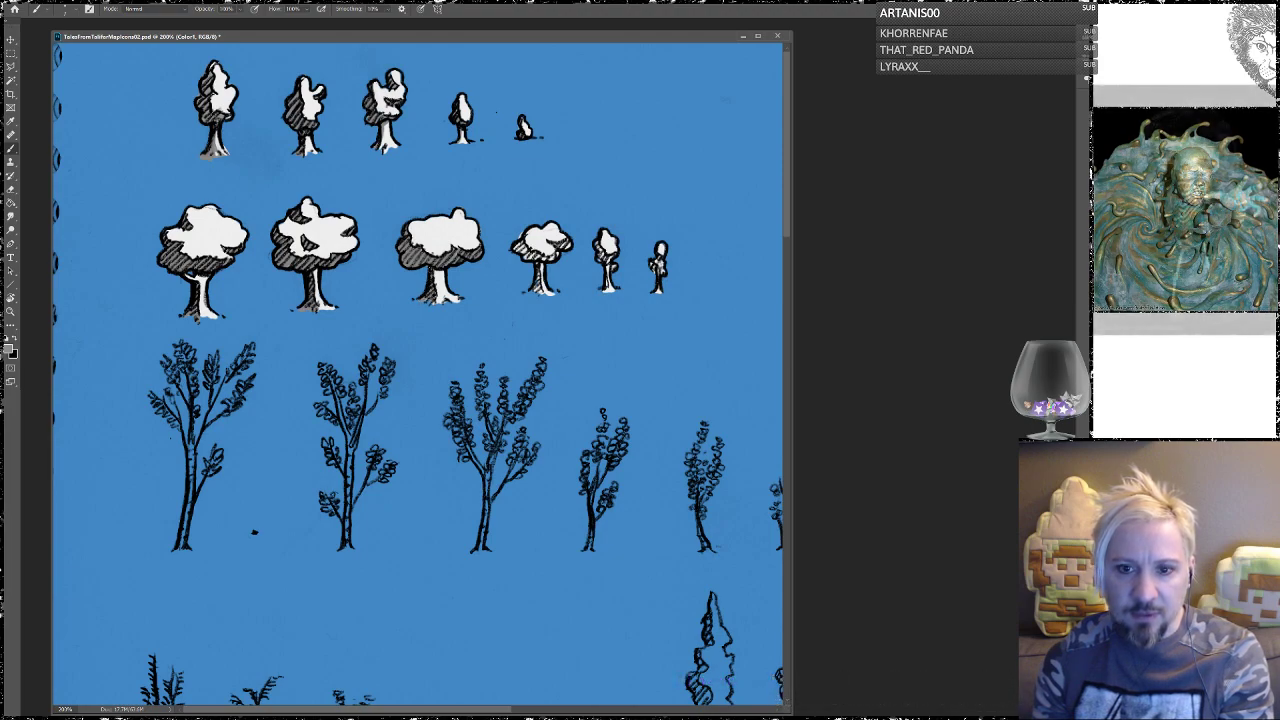
left_click_drag(538, 292, 541, 262)
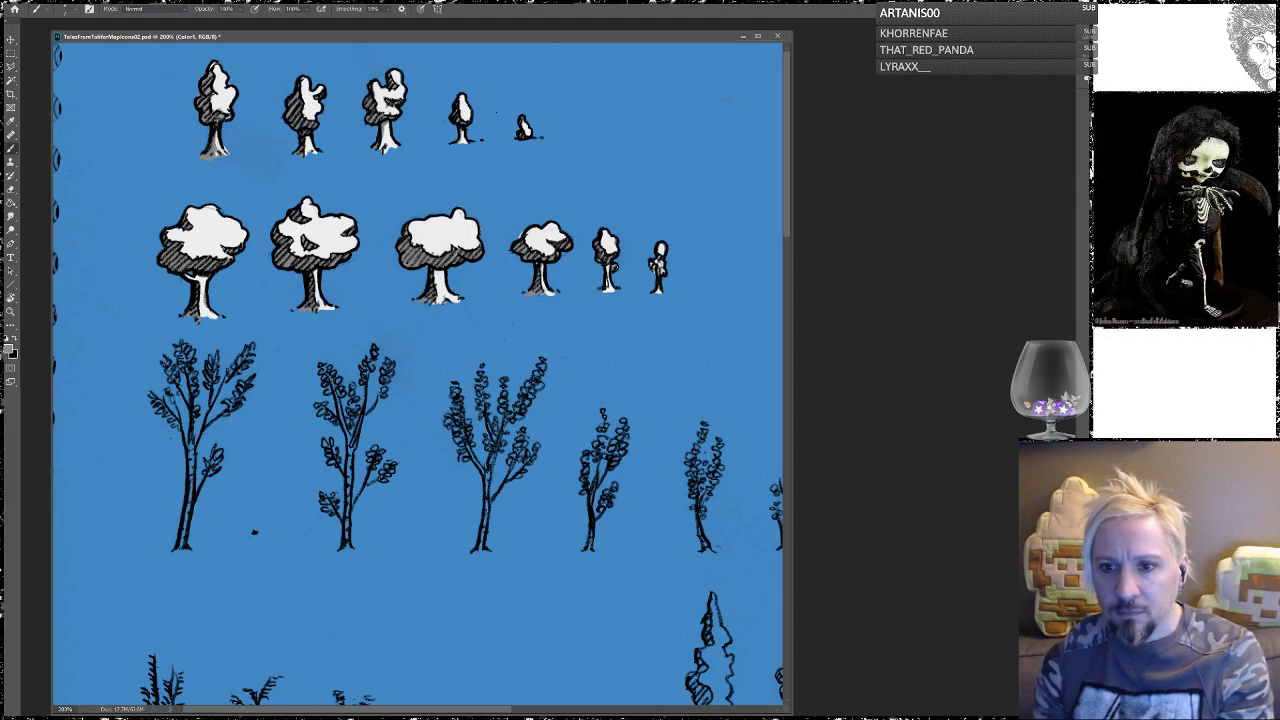
left_click(661, 249)
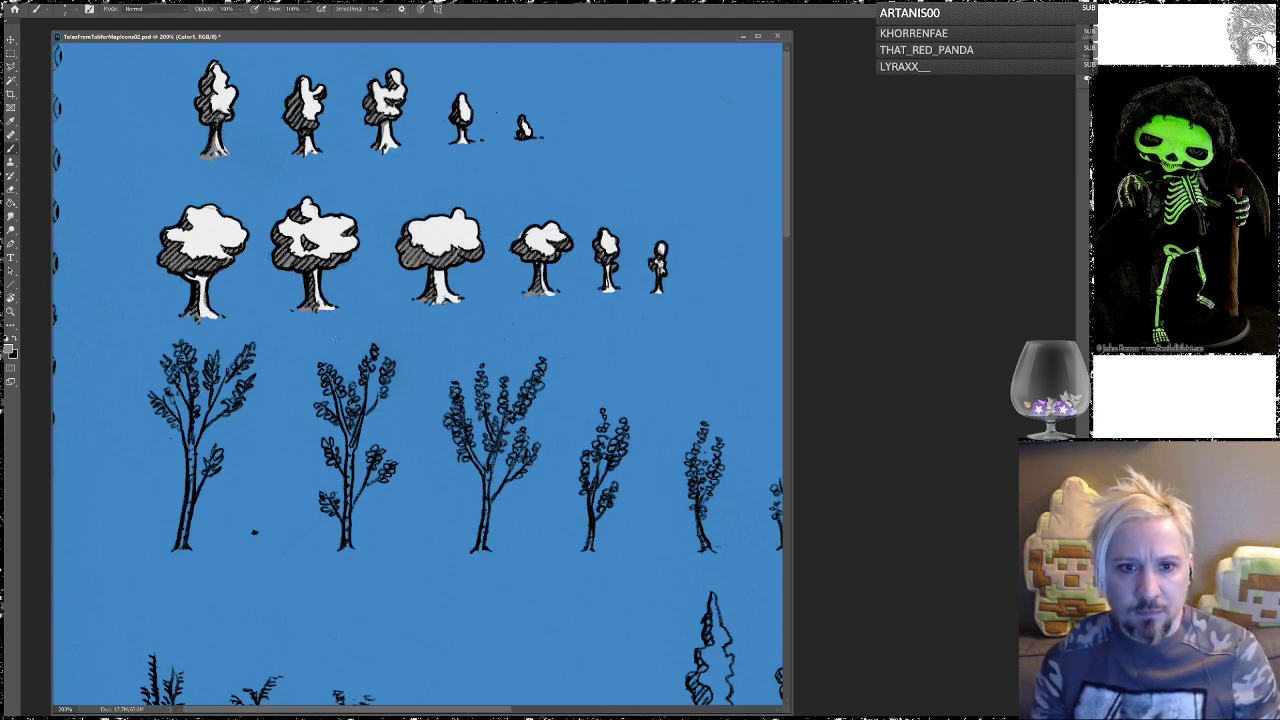
Step: Brush white into the trunks, branches and leaves of the slender leafy trees in the third row
scroll(320, 400, "down", 1)
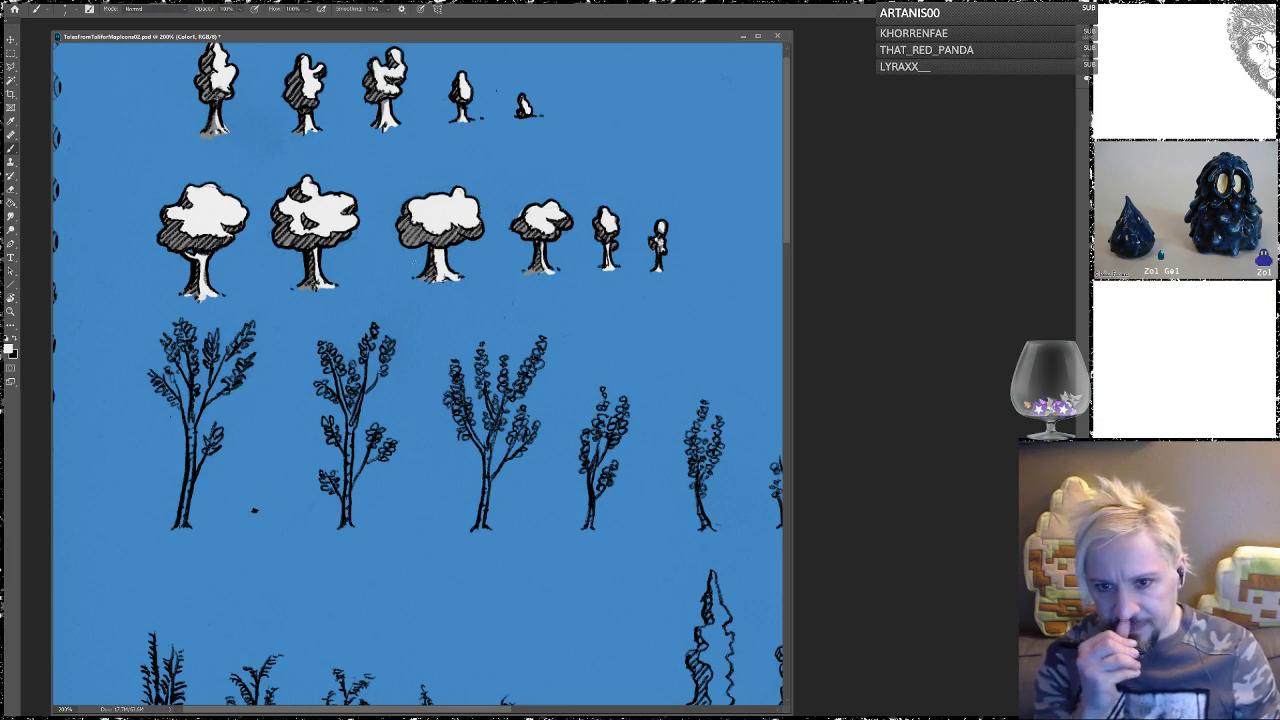
left_click(11, 188)
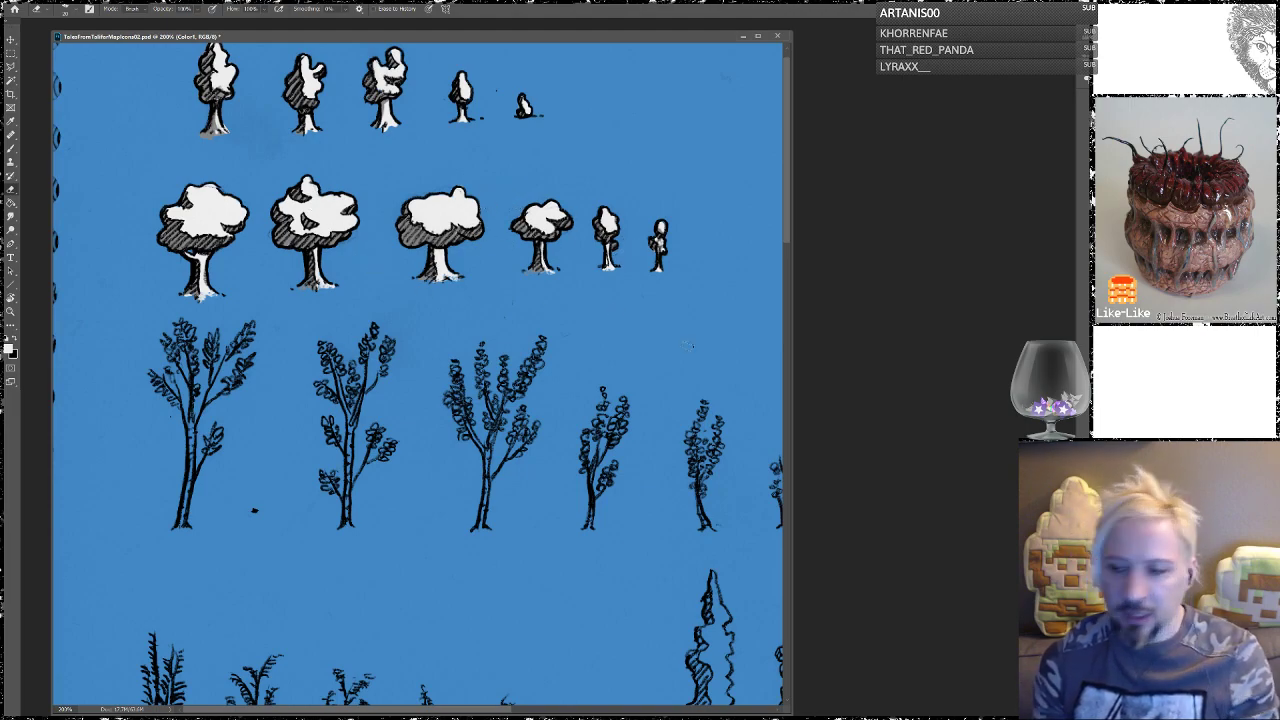
scroll(420, 375, "down", 2)
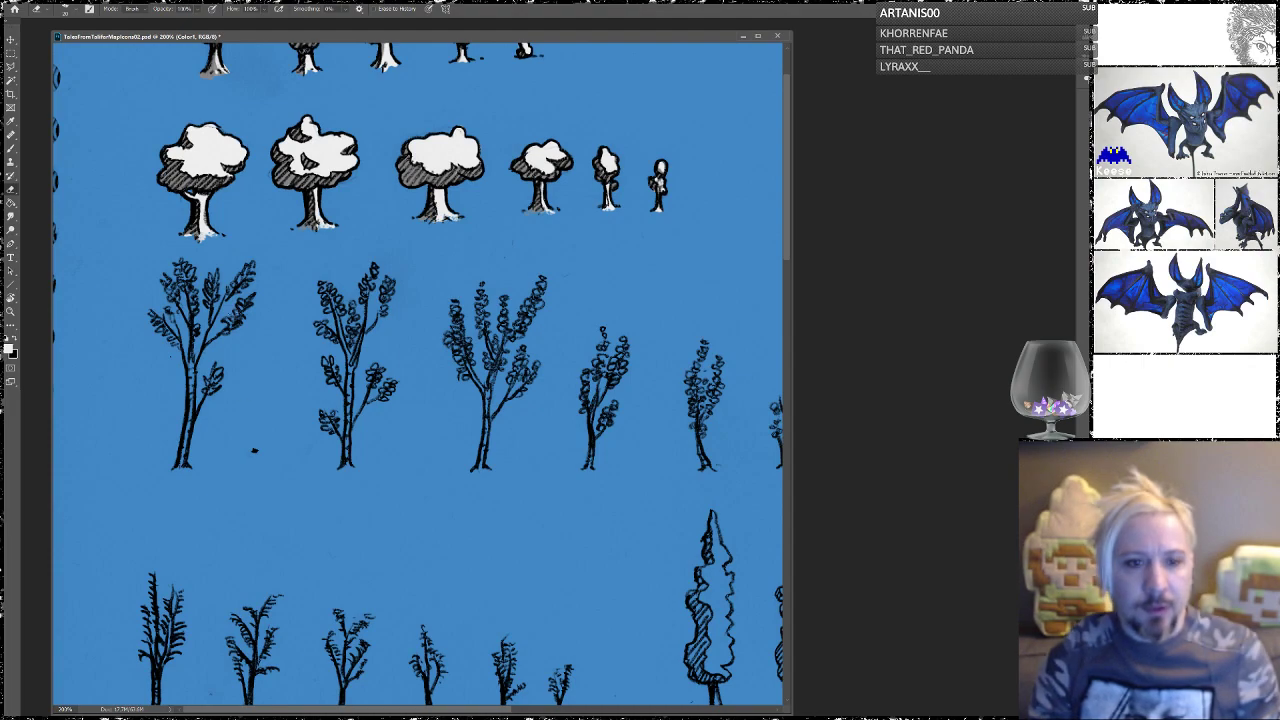
key("b")
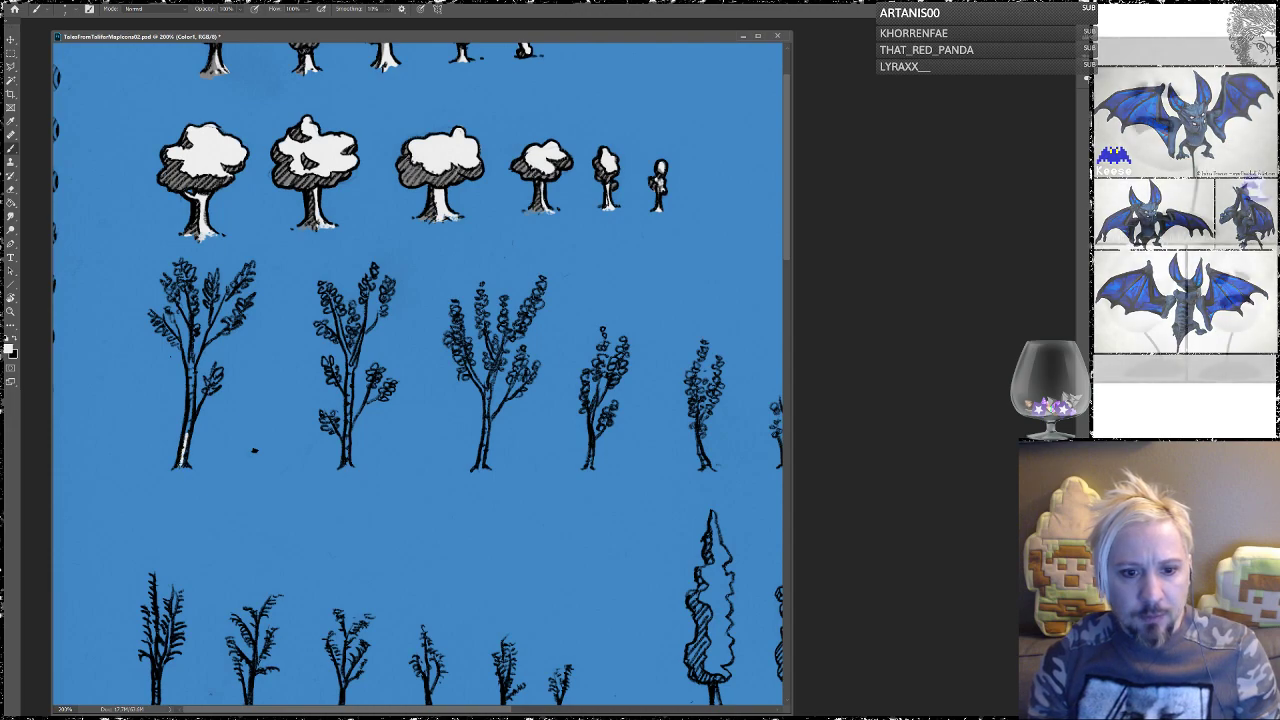
left_click_drag(193, 389, 187, 425)
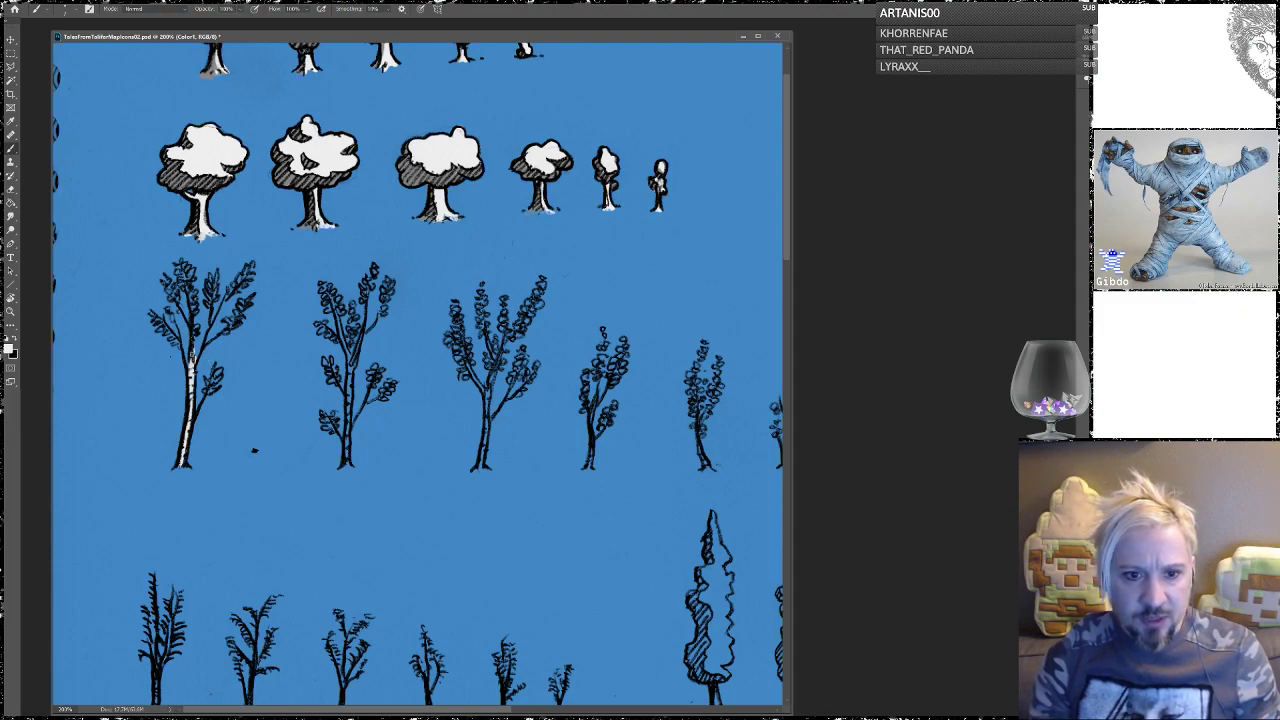
left_click_drag(192, 343, 192, 328)
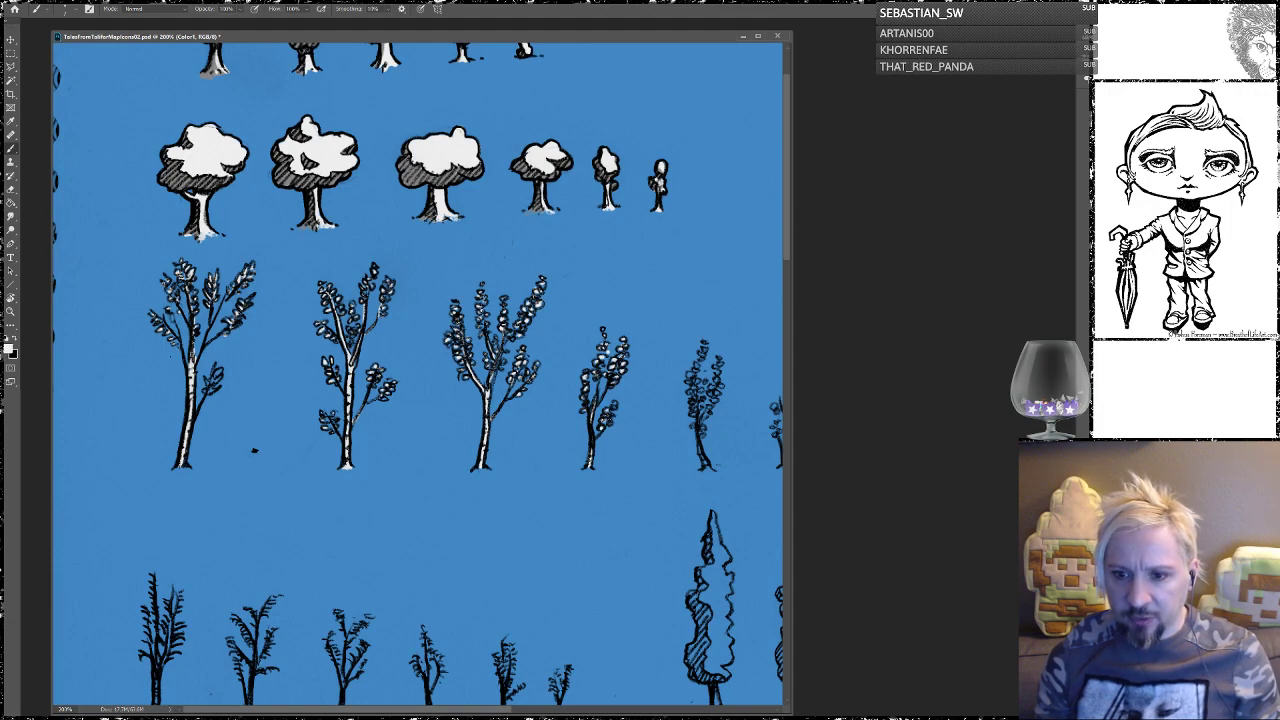
left_click_drag(551, 321, 363, 289)
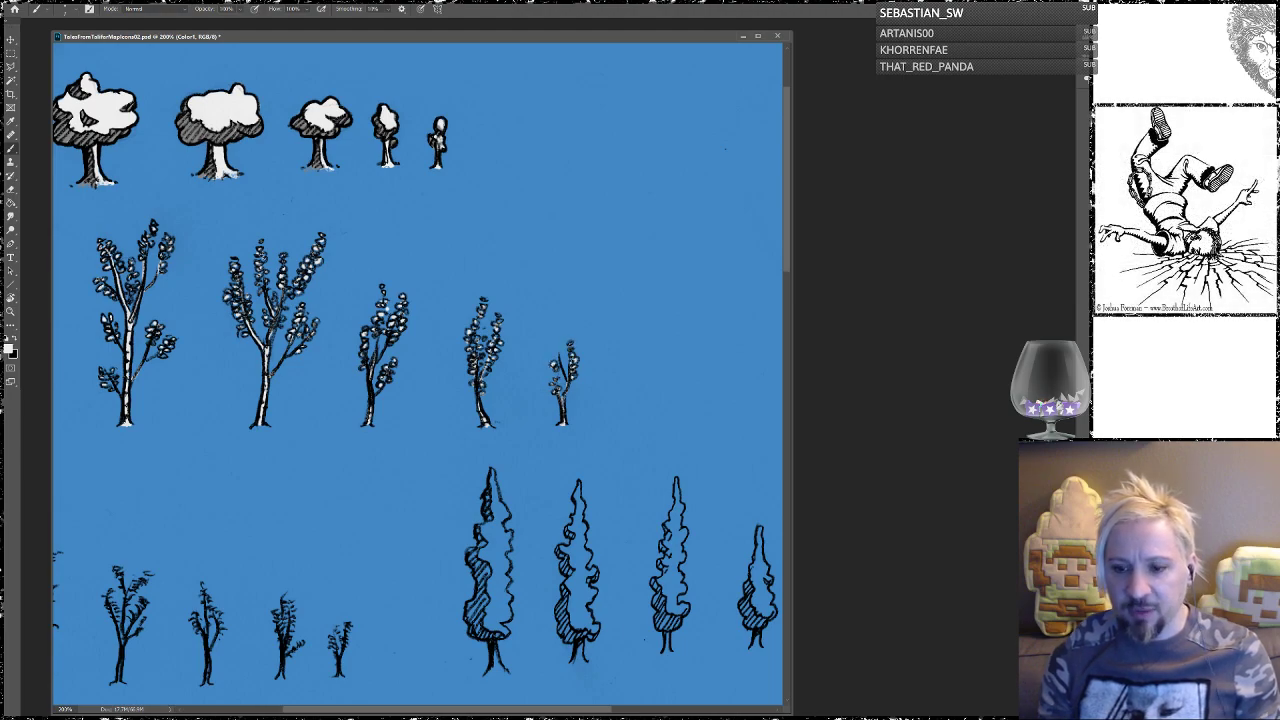
Step: Brush white into the trunks and branches of the small sparse trees in the row above the firs
left_click_drag(520, 443, 358, 296)
scroll(420, 270, "down", 2)
scroll(510, 265, "left", 10)
scroll(531, 280, "up", 3)
left_click_drag(296, 398, 348, 291)
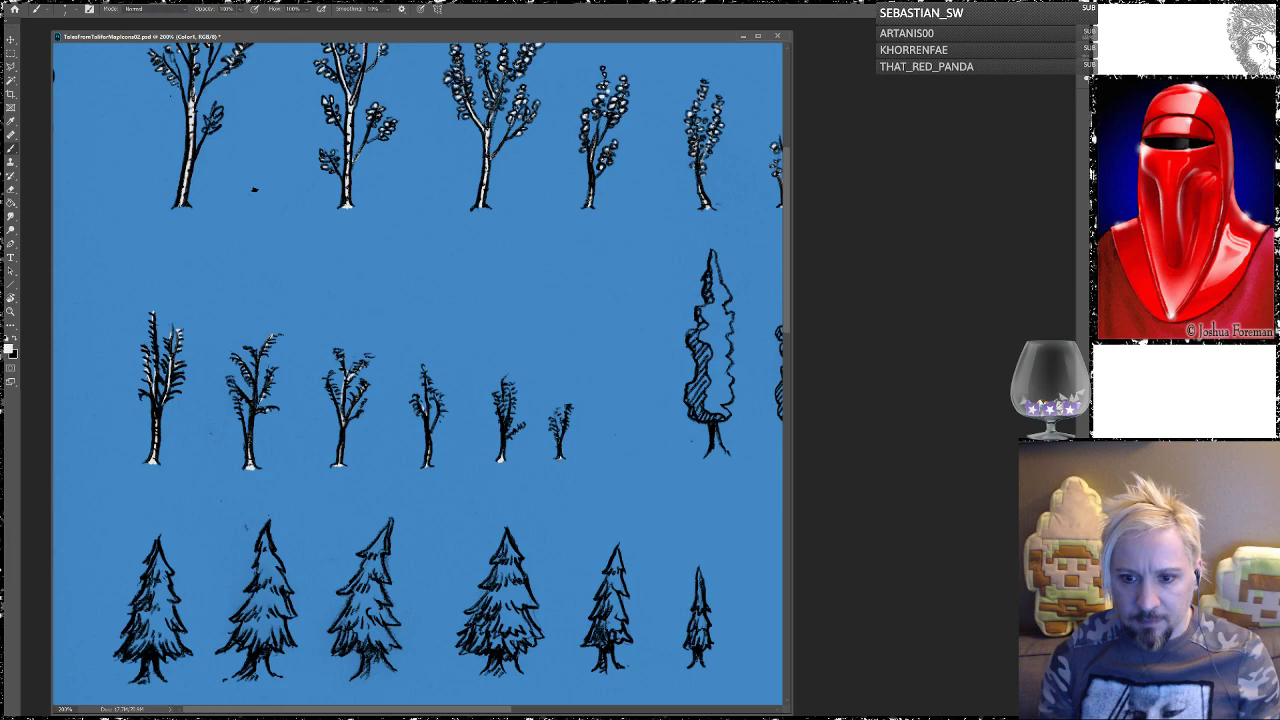
Step: Paint the trunks and bases of the five cypress trees white, from the tallest to the smallest
left_click_drag(582, 418, 389, 428)
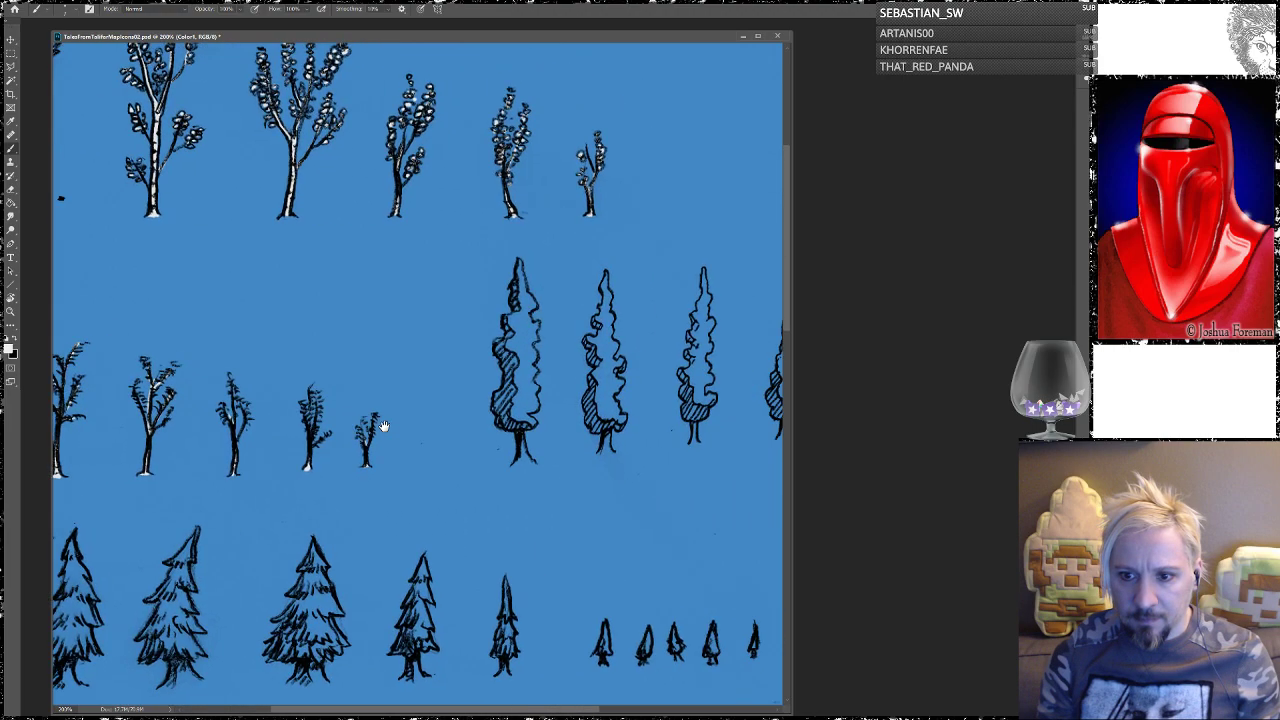
left_click_drag(519, 446, 523, 466)
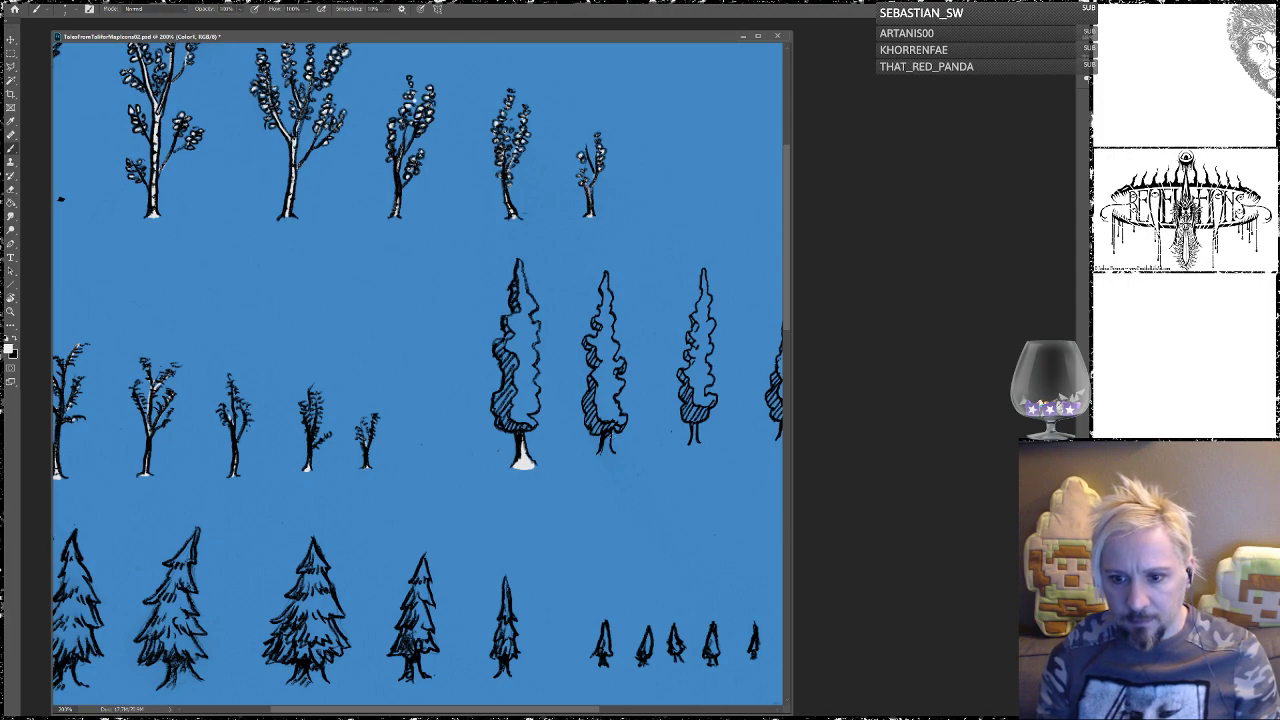
left_click_drag(602, 446, 610, 458)
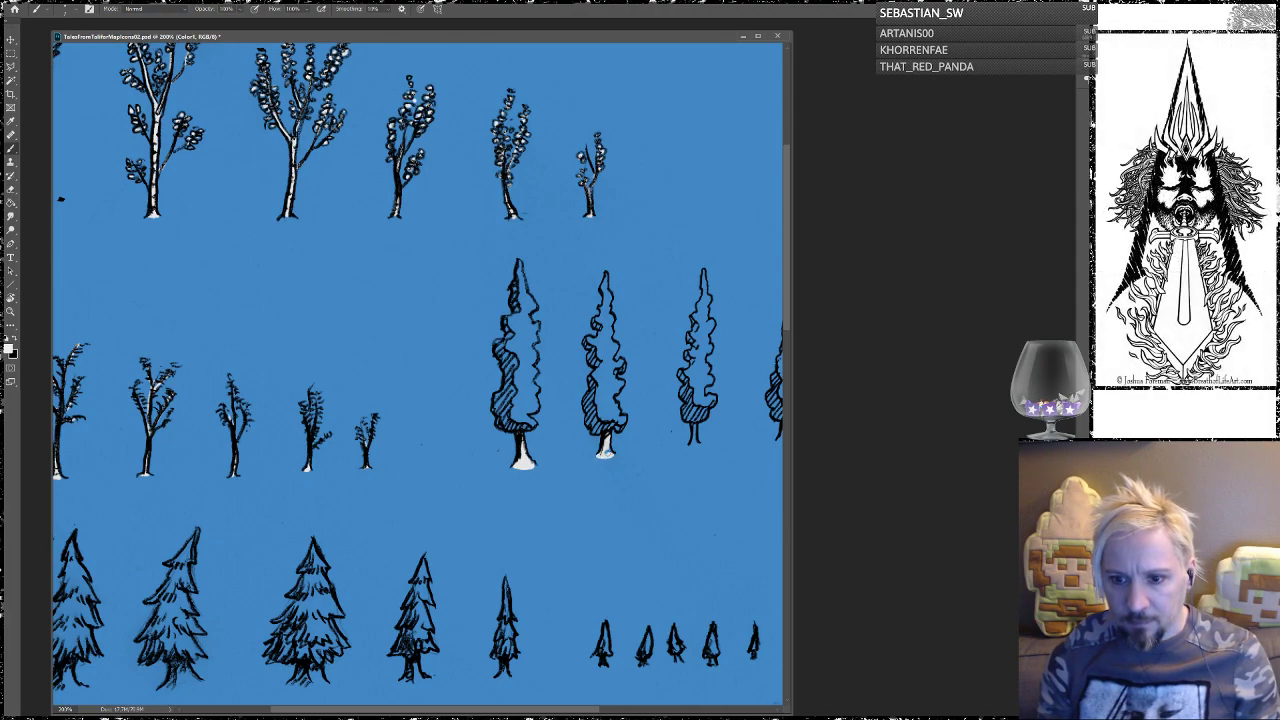
left_click_drag(608, 430, 402, 405)
left_click_drag(488, 420, 488, 398)
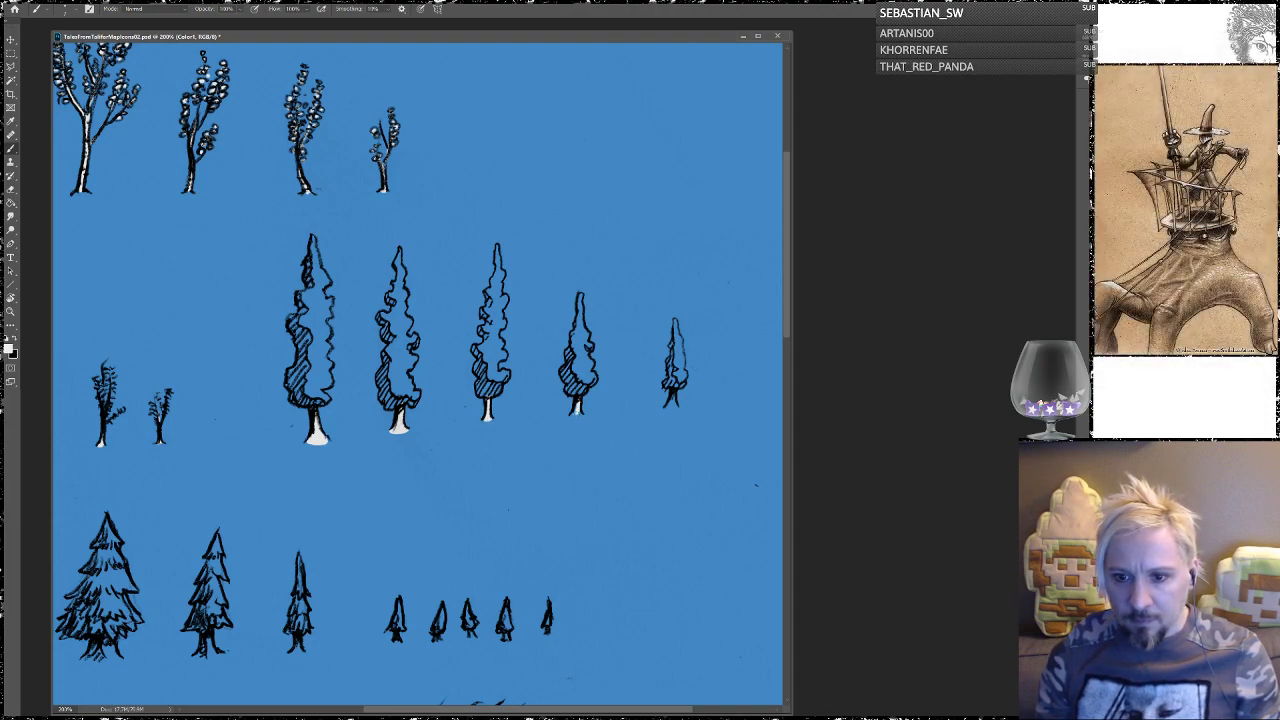
left_click_drag(578, 418, 577, 406)
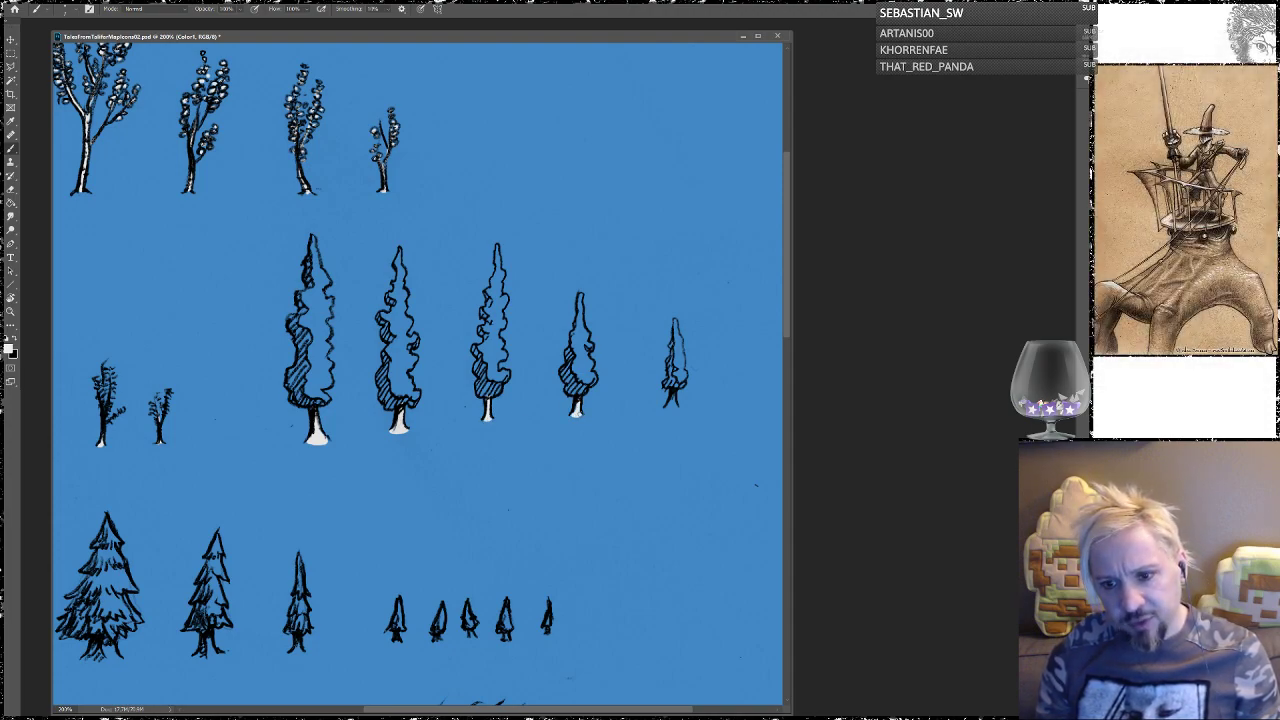
left_click(579, 403)
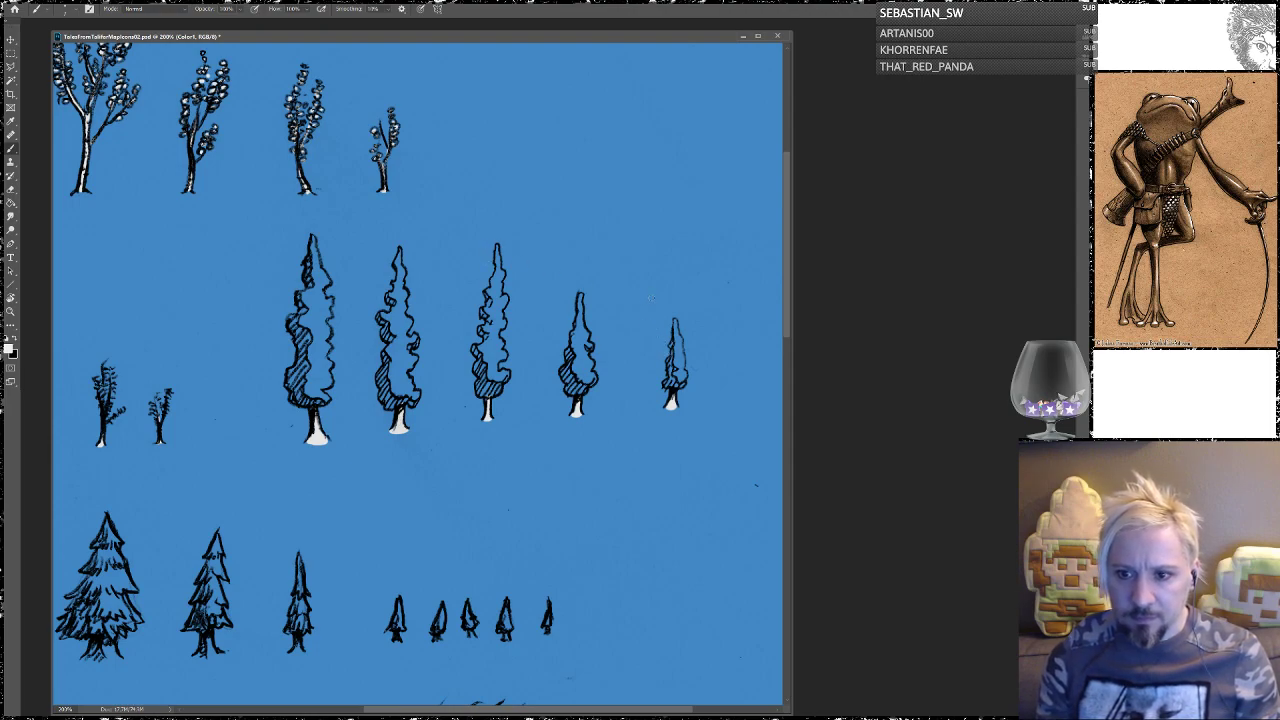
Step: Fill the pointed tops of the third, second and tallest cypresses with white
left_click_drag(497, 252, 498, 265)
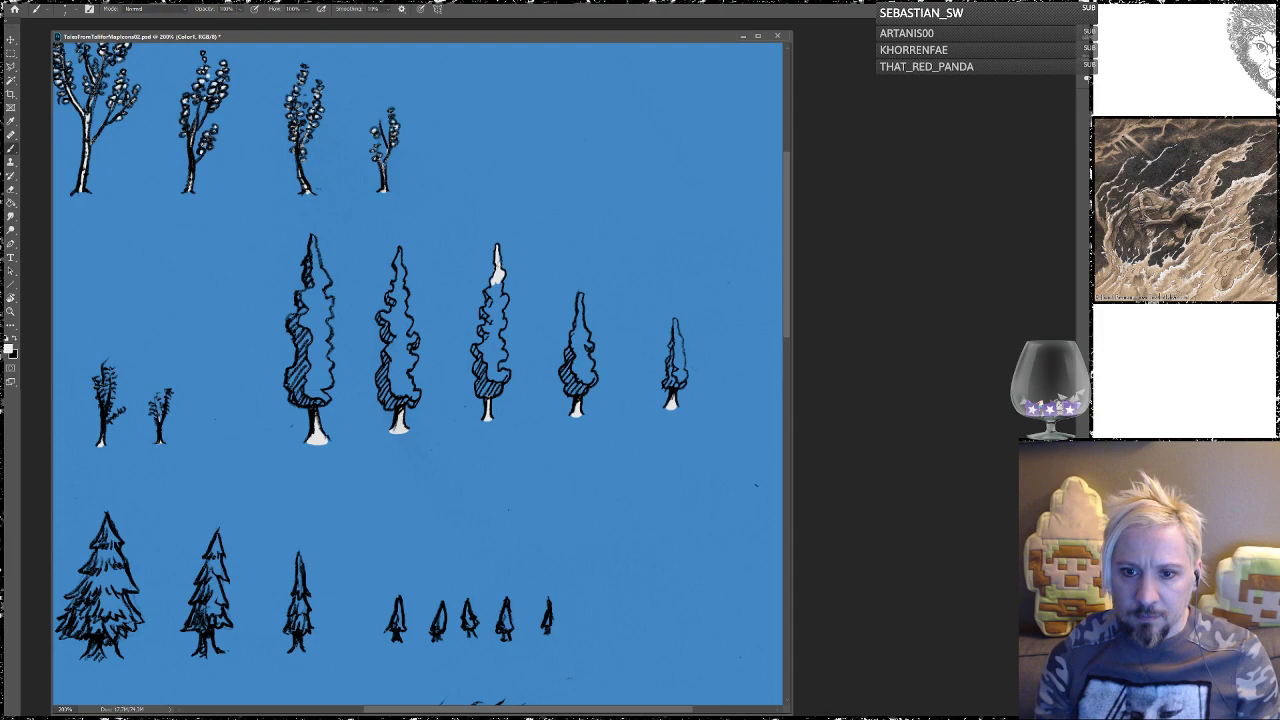
left_click_drag(497, 278, 496, 298)
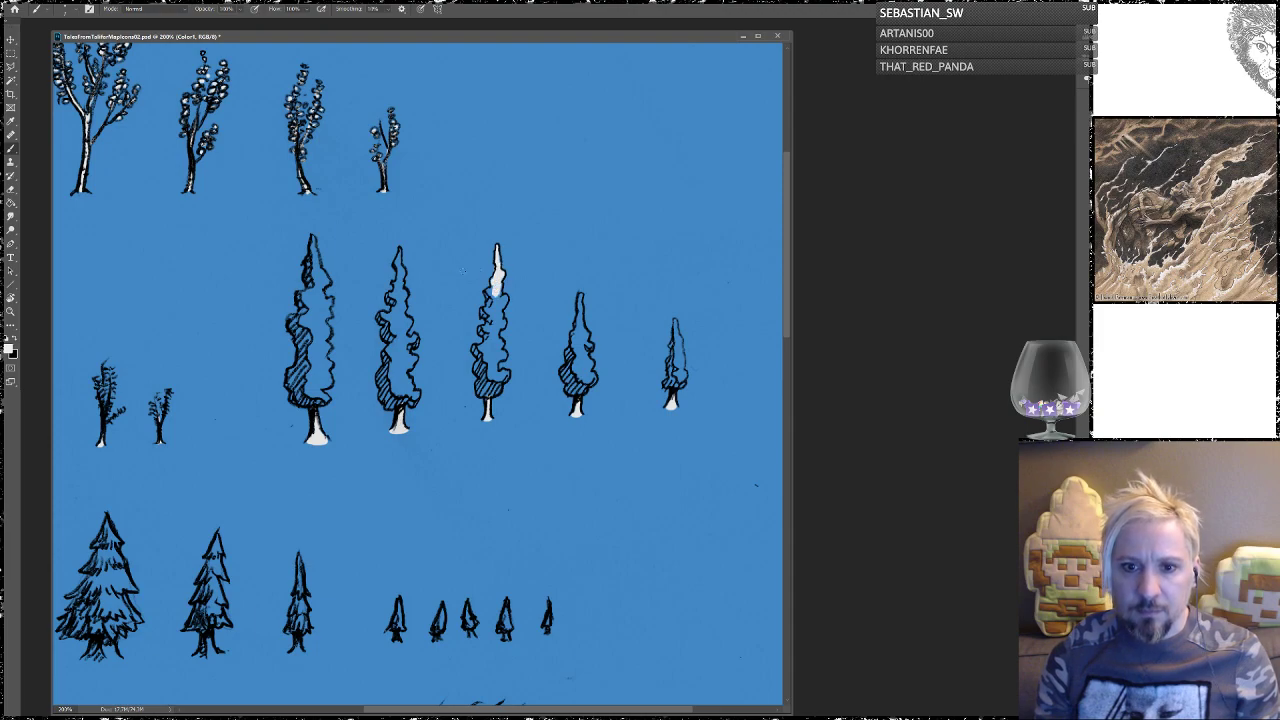
left_click_drag(398, 255, 398, 270)
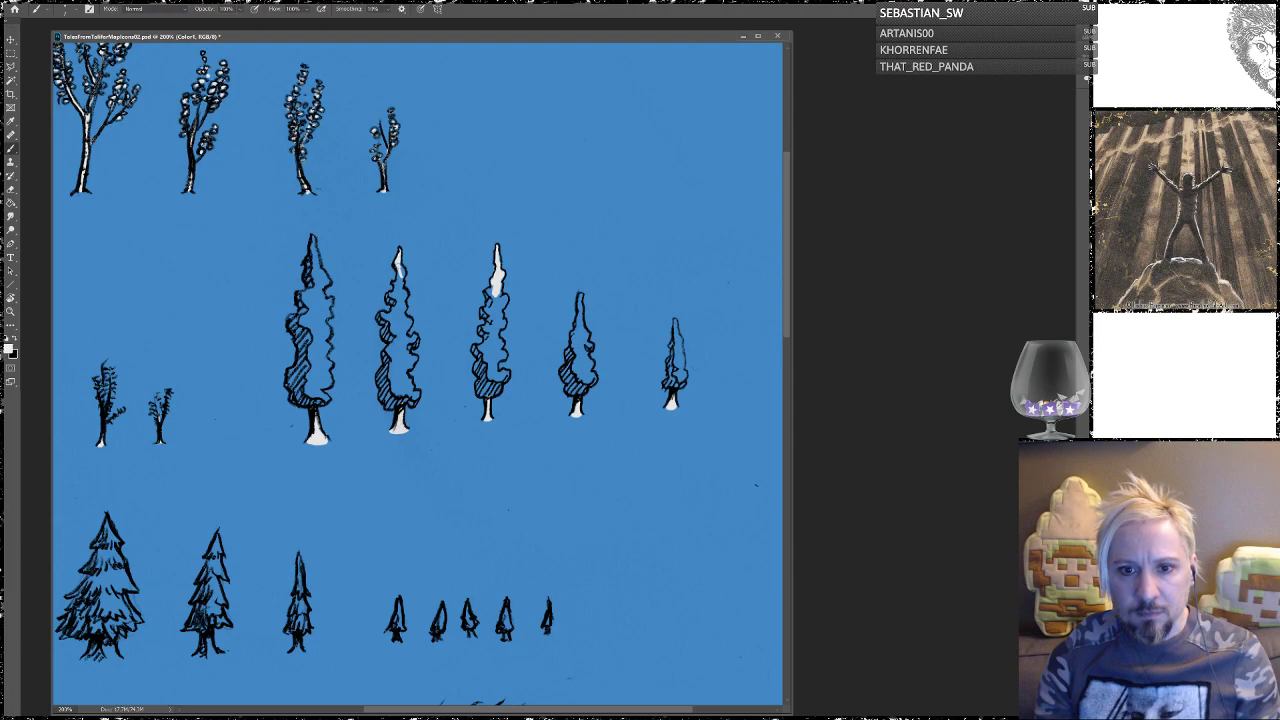
left_click_drag(399, 266, 399, 285)
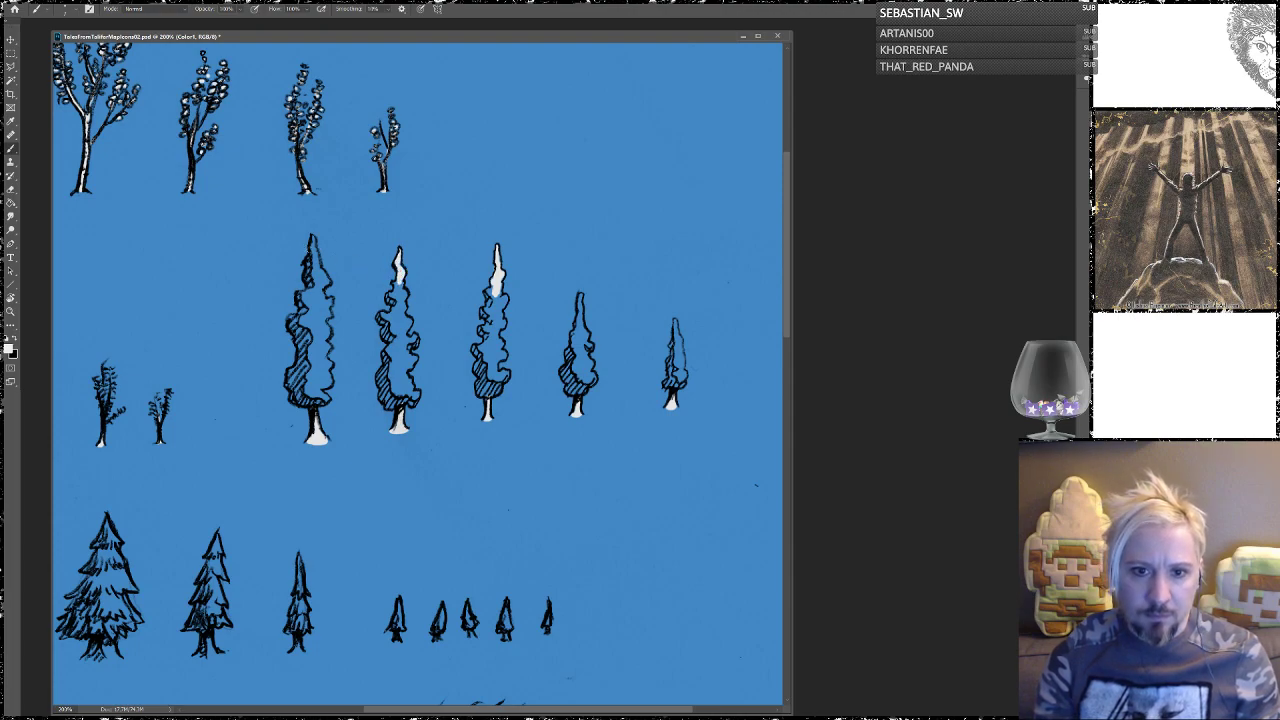
mouse_move(313, 250)
left_mouse_down()
mouse_move(314, 286)
mouse_move(319, 276)
left_mouse_up()
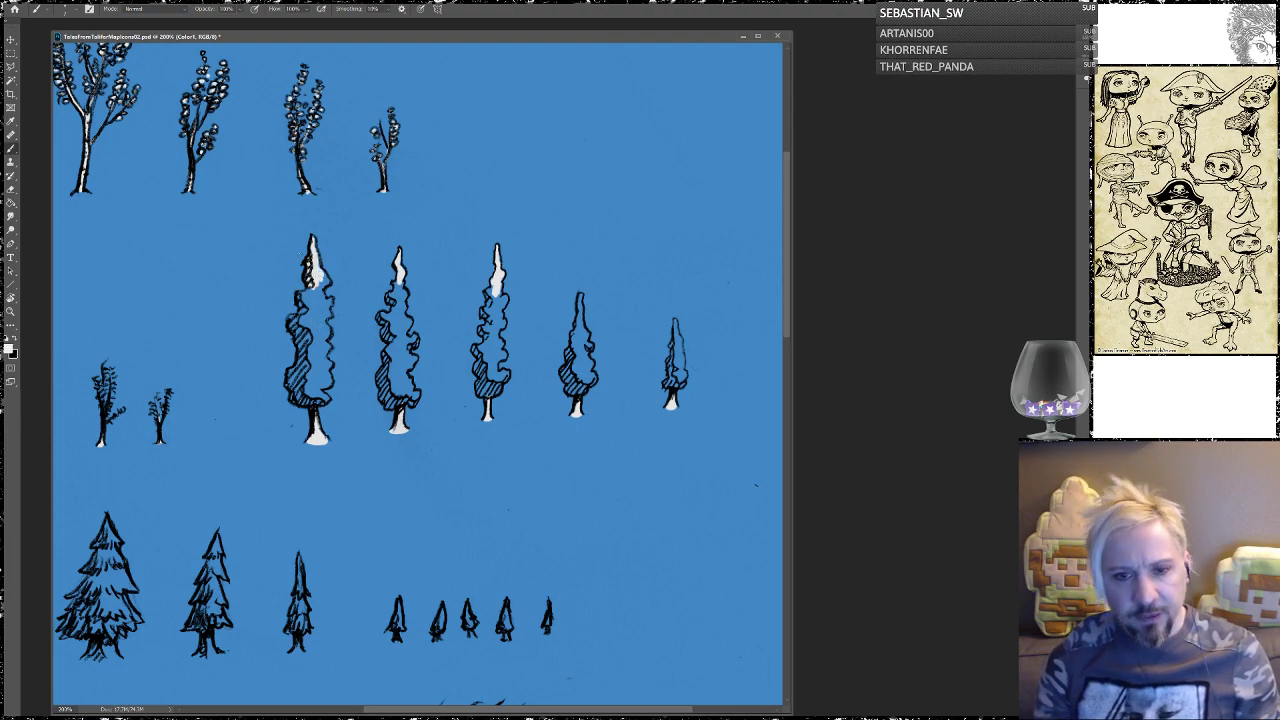
mouse_move(312, 296)
left_mouse_down()
mouse_move(304, 306)
mouse_move(327, 281)
mouse_move(318, 304)
left_mouse_up()
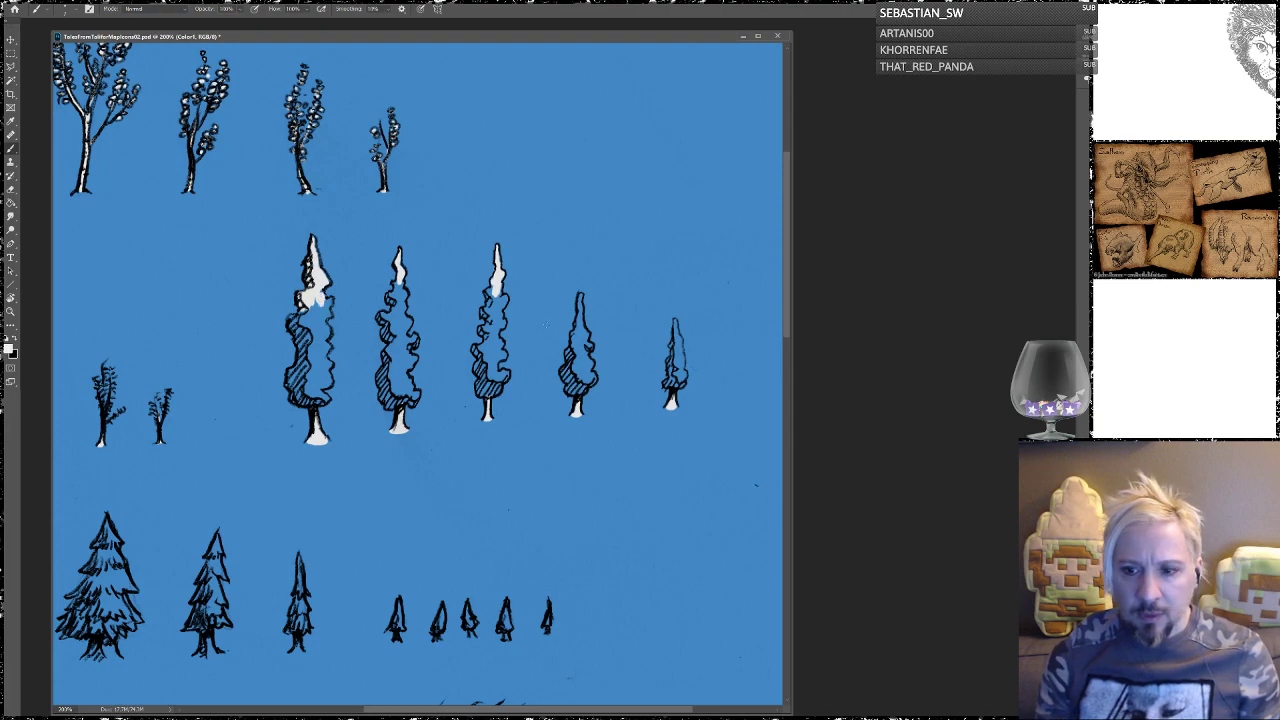
Step: Fill the upper half of the fourth cypress's crown with white down to the hatched foliage
mouse_move(578, 306)
left_mouse_down()
mouse_move(579, 322)
mouse_move(579, 292)
mouse_move(583, 345)
left_mouse_up()
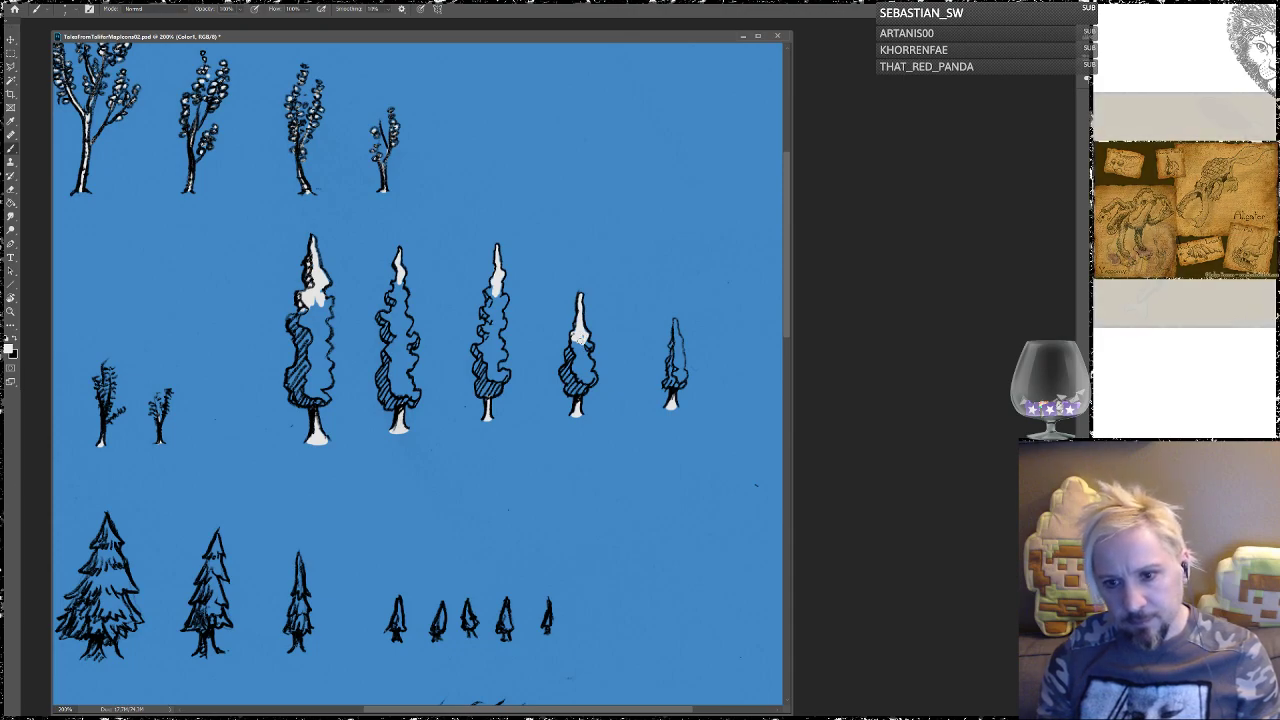
left_click(580, 332)
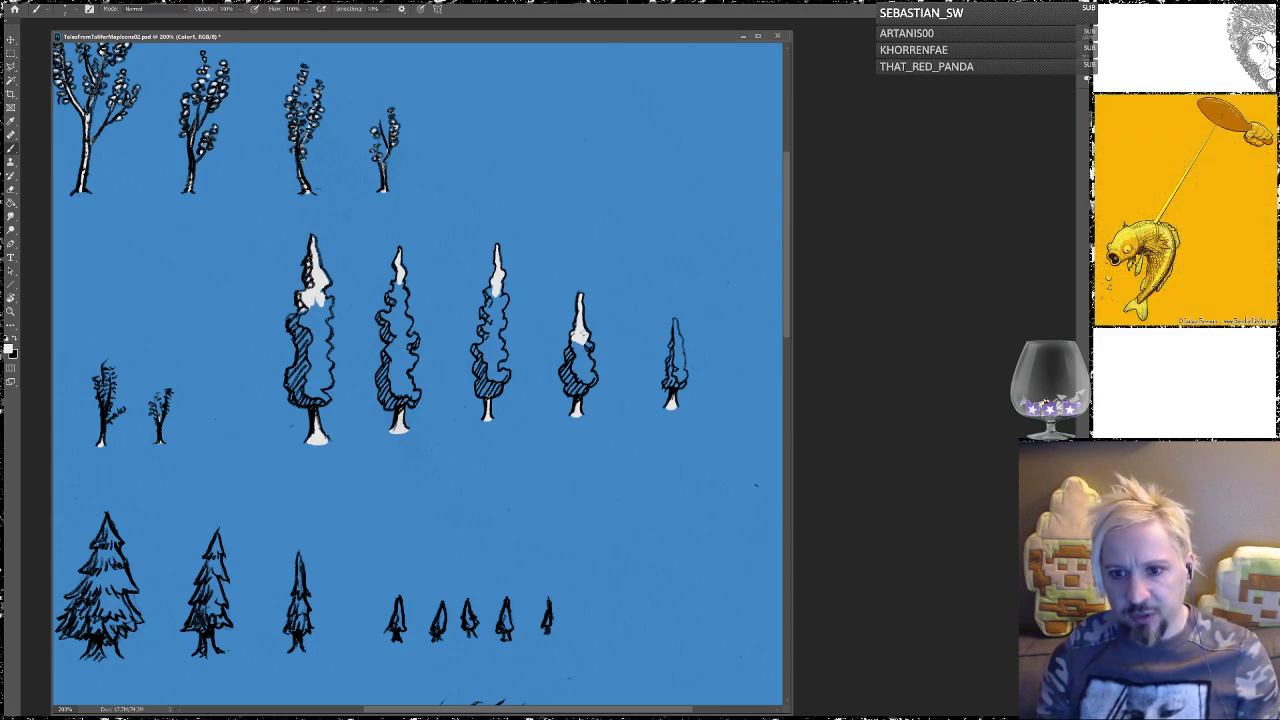
left_click(586, 346)
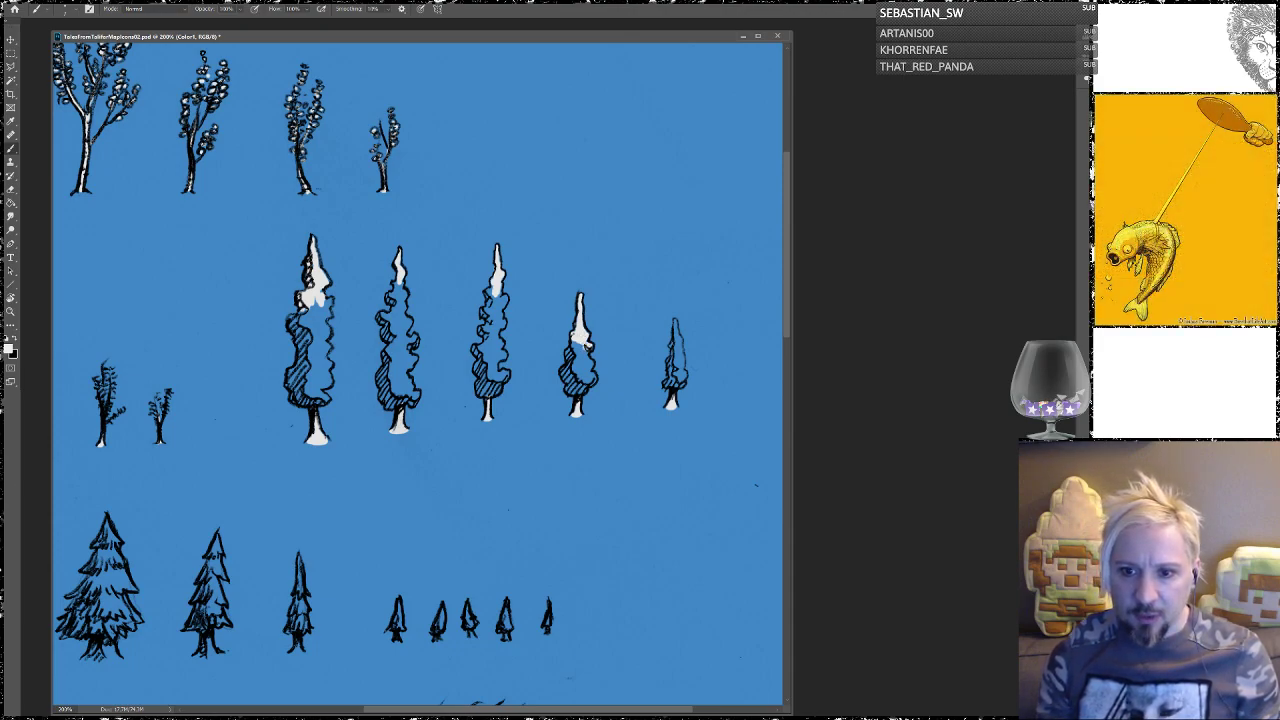
left_click_drag(580, 344, 569, 352)
left_click(568, 362)
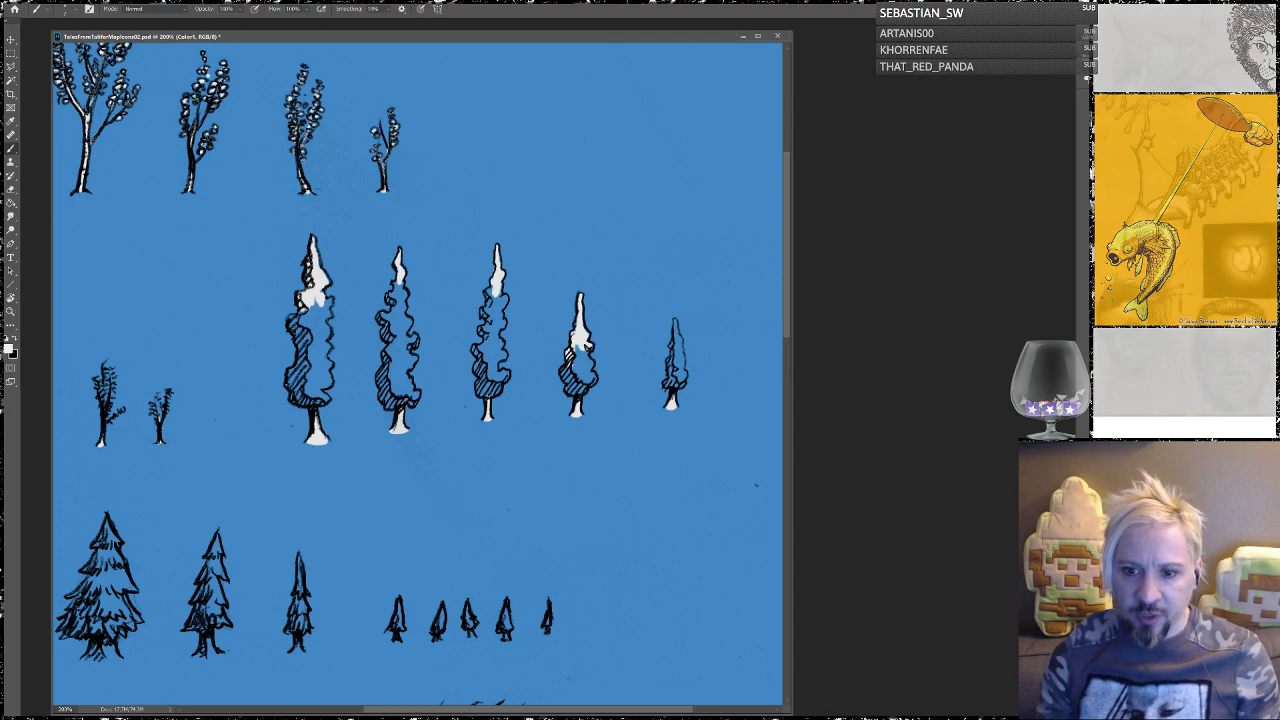
left_click(582, 352)
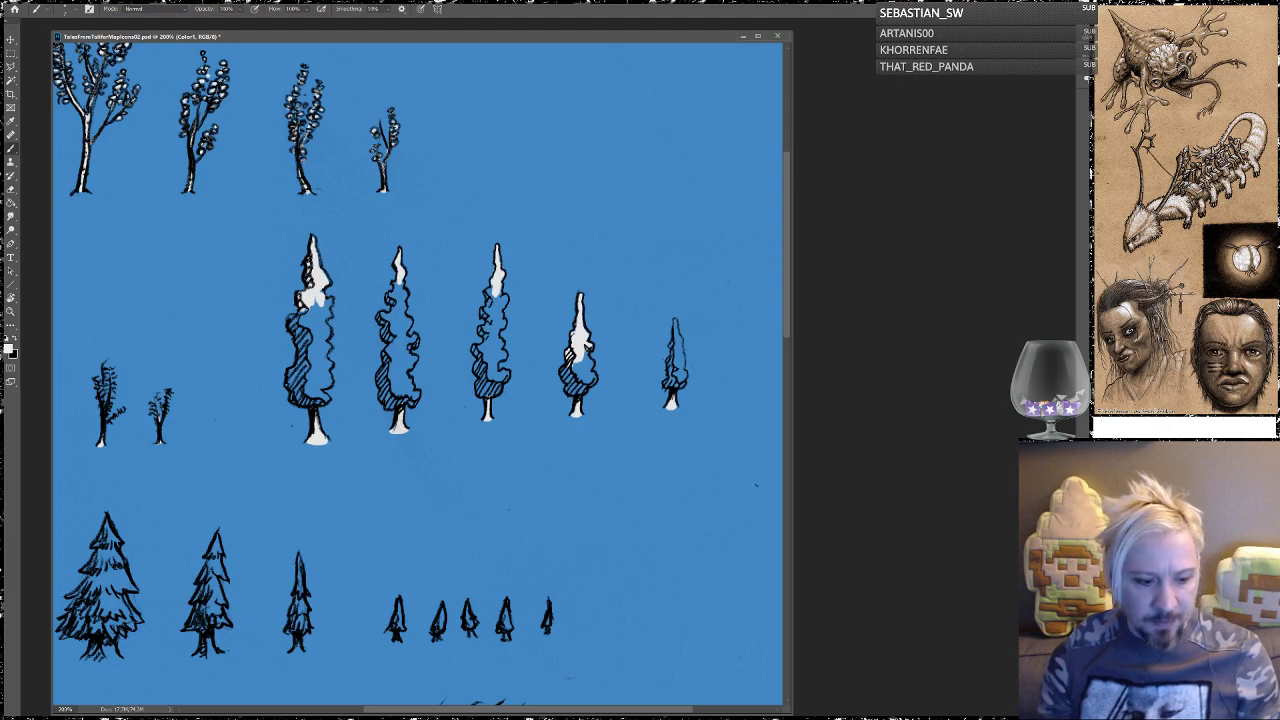
Step: Paint the smallest cypress's whole crown white and fill the lower crown of the fourth cypress, including its hatching
left_click_drag(675, 354, 676, 322)
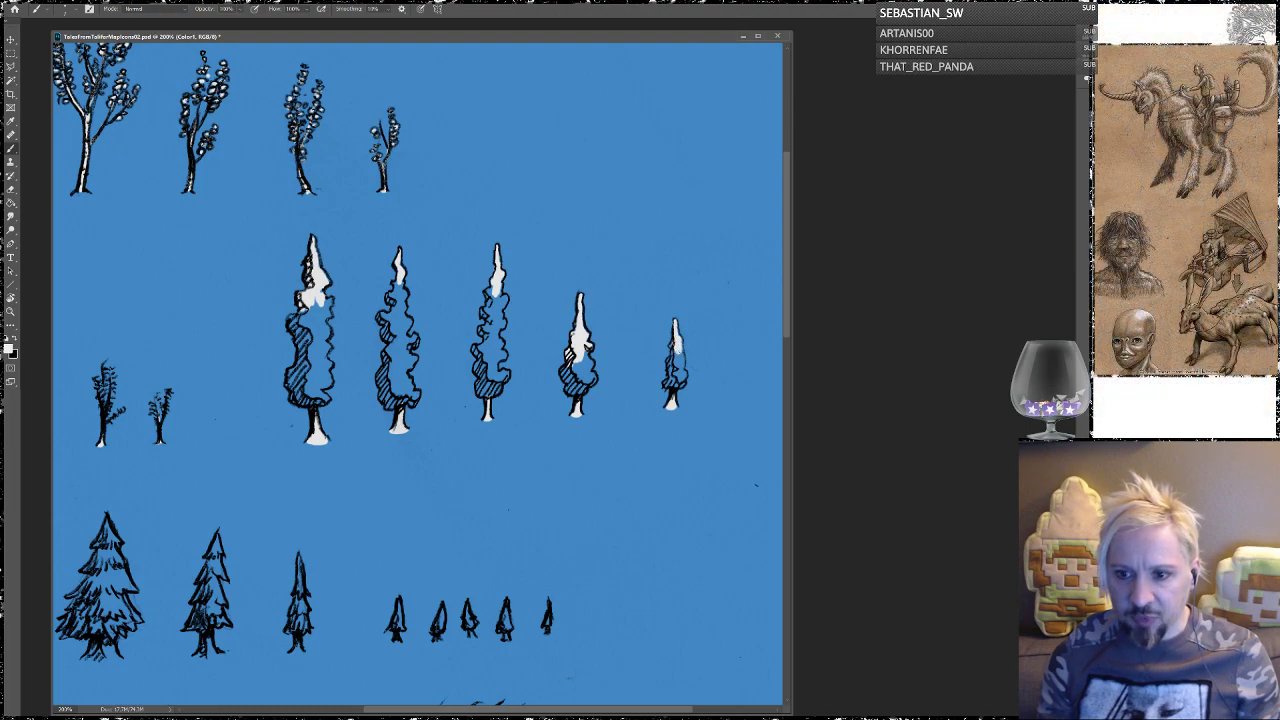
left_click_drag(673, 358, 672, 366)
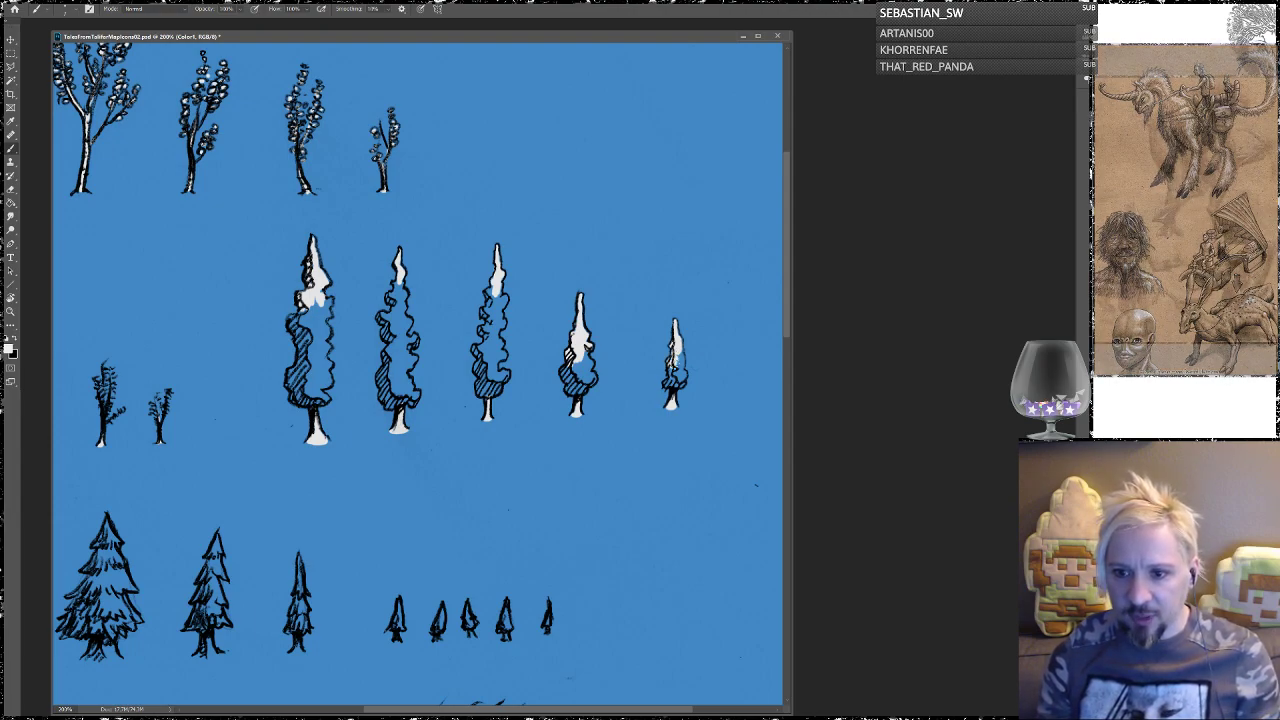
left_click_drag(677, 348, 684, 380)
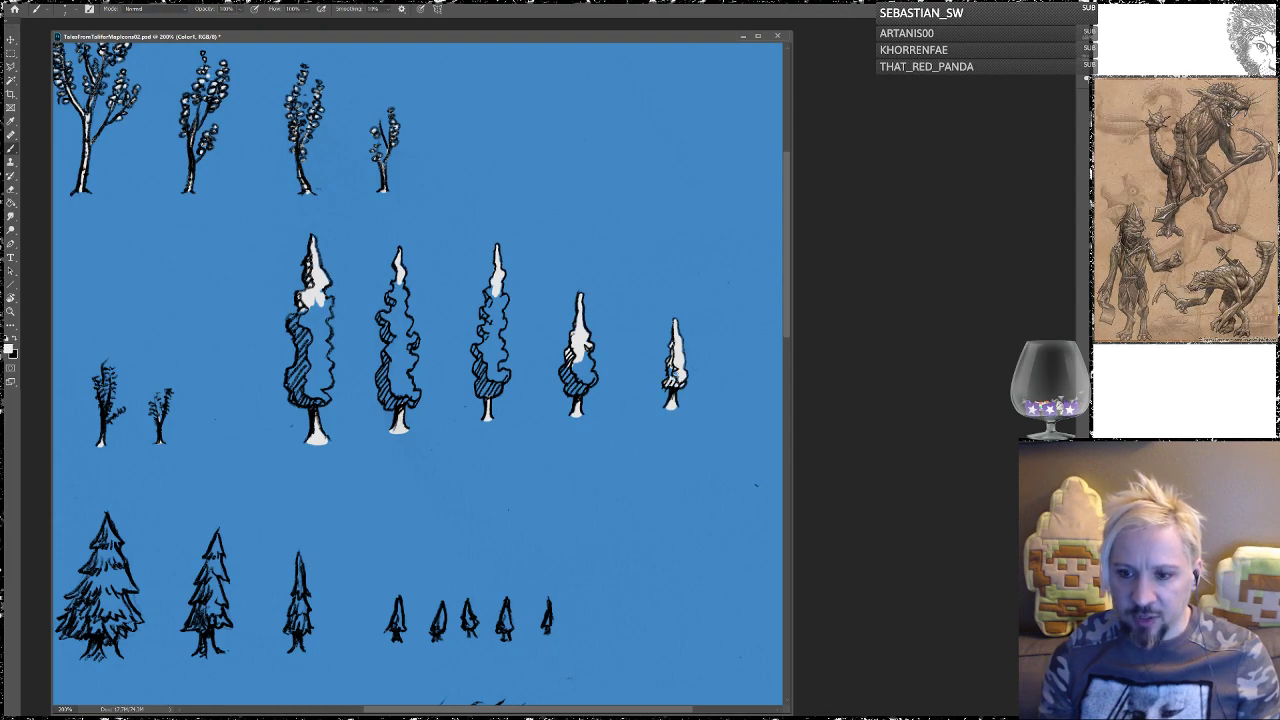
left_click_drag(670, 370, 672, 378)
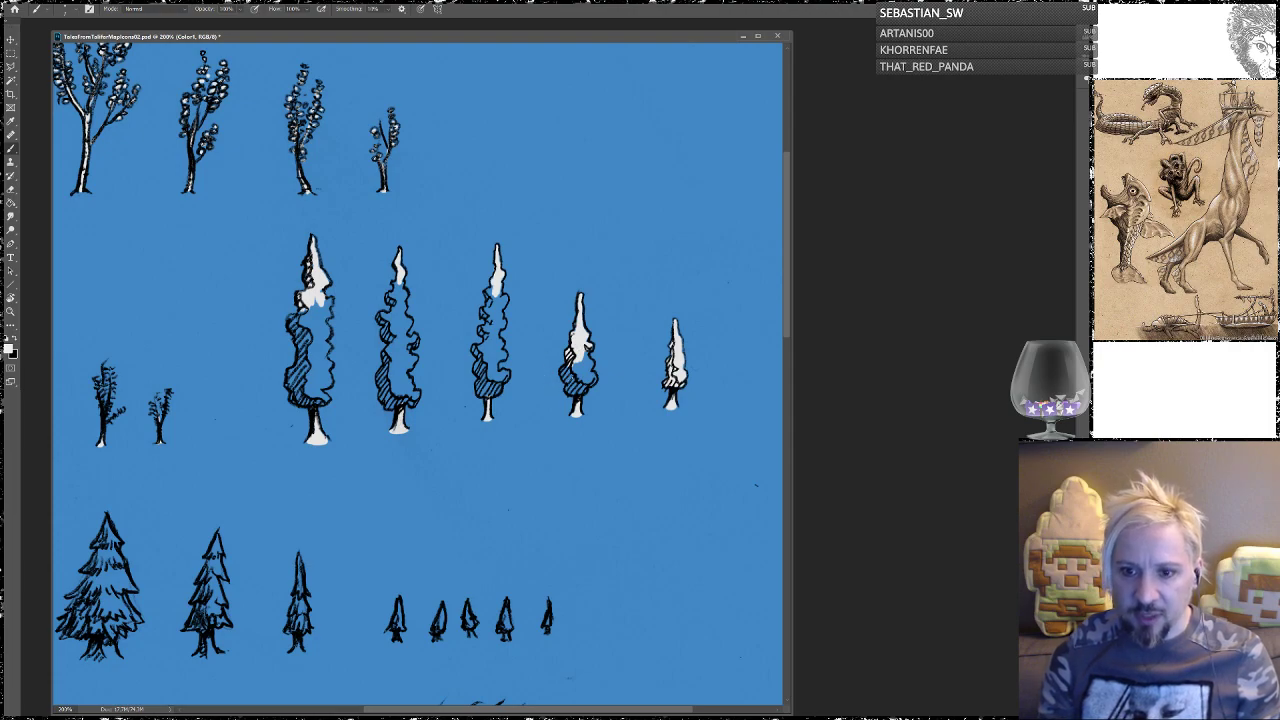
mouse_move(564, 364)
left_mouse_down()
mouse_move(570, 386)
mouse_move(586, 356)
mouse_move(580, 396)
left_mouse_up()
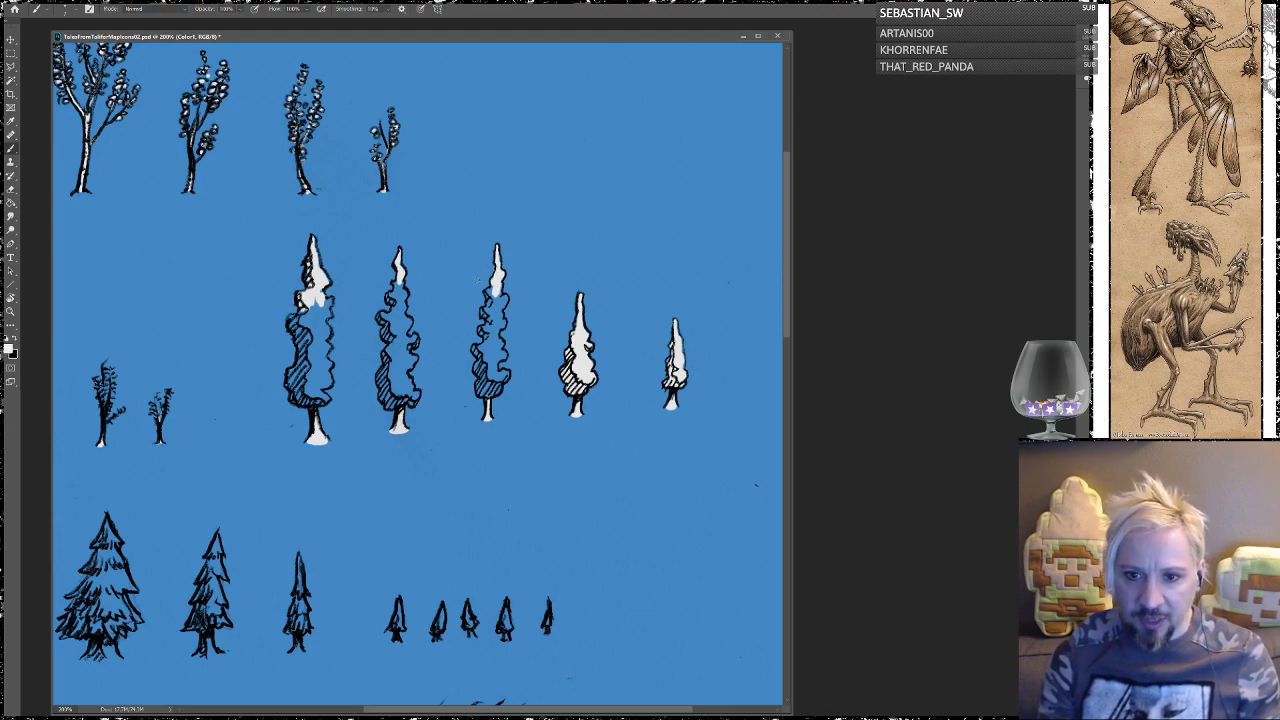
Step: Fill the unhatched foliage of the third cypress with white from below its tip to the lower crown
left_click_drag(492, 298, 494, 284)
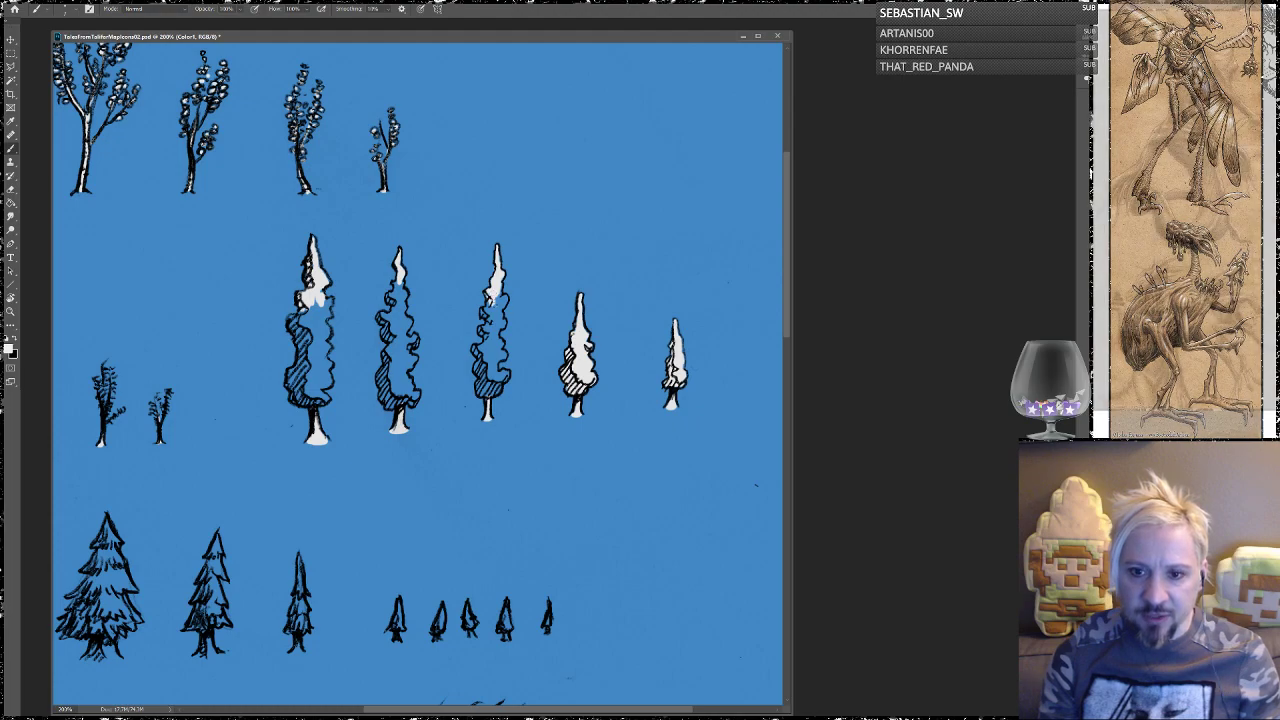
left_click_drag(499, 300, 500, 290)
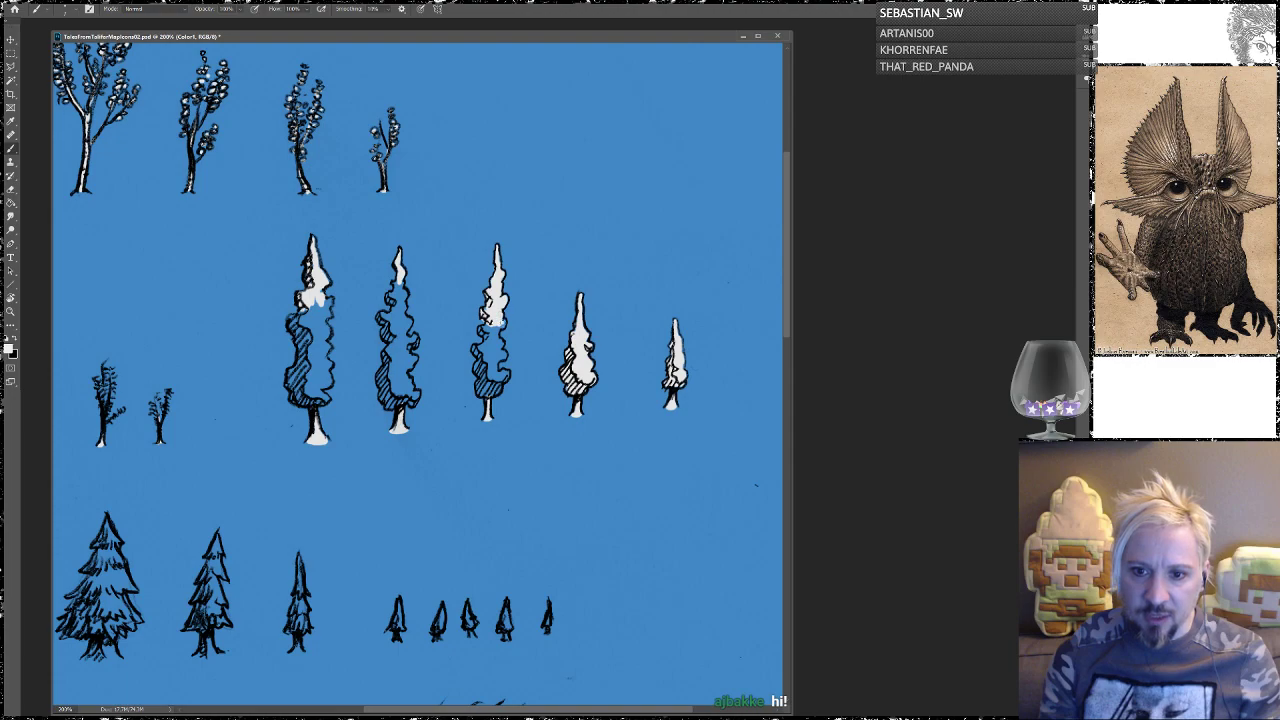
left_click_drag(495, 328, 493, 345)
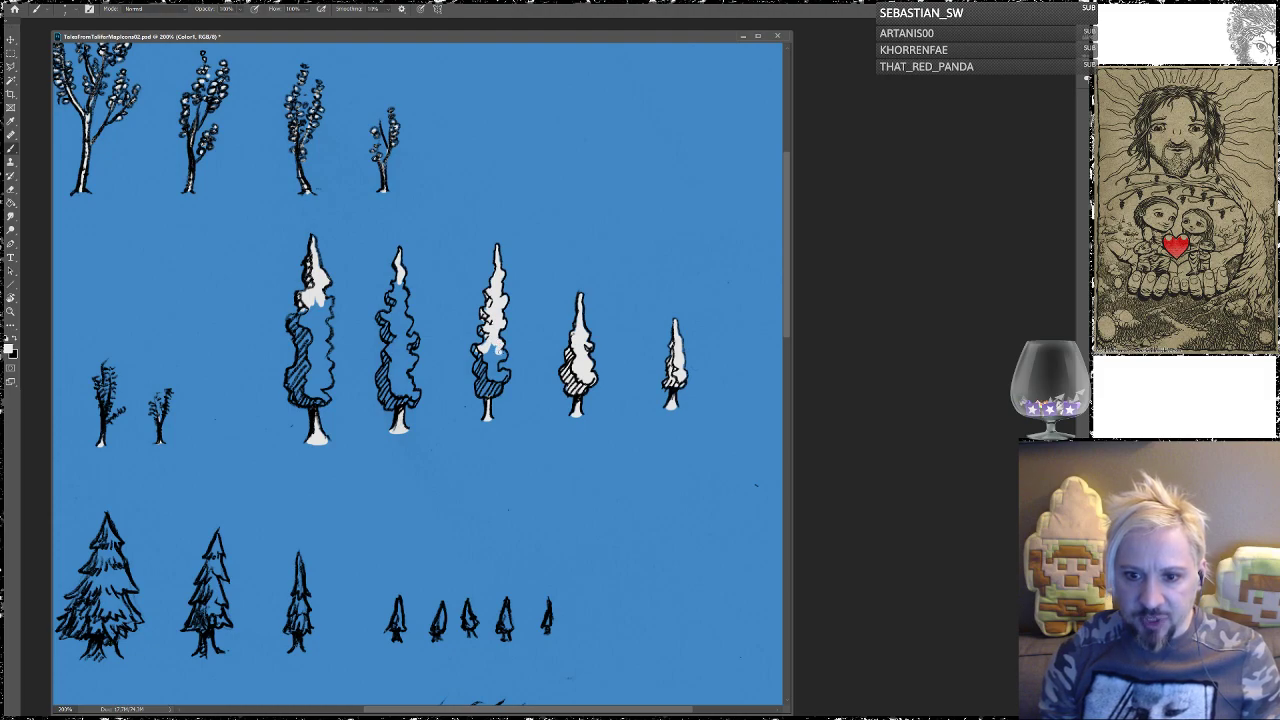
mouse_move(504, 357)
left_mouse_down()
mouse_move(490, 350)
mouse_move(501, 379)
mouse_move(485, 360)
left_mouse_up()
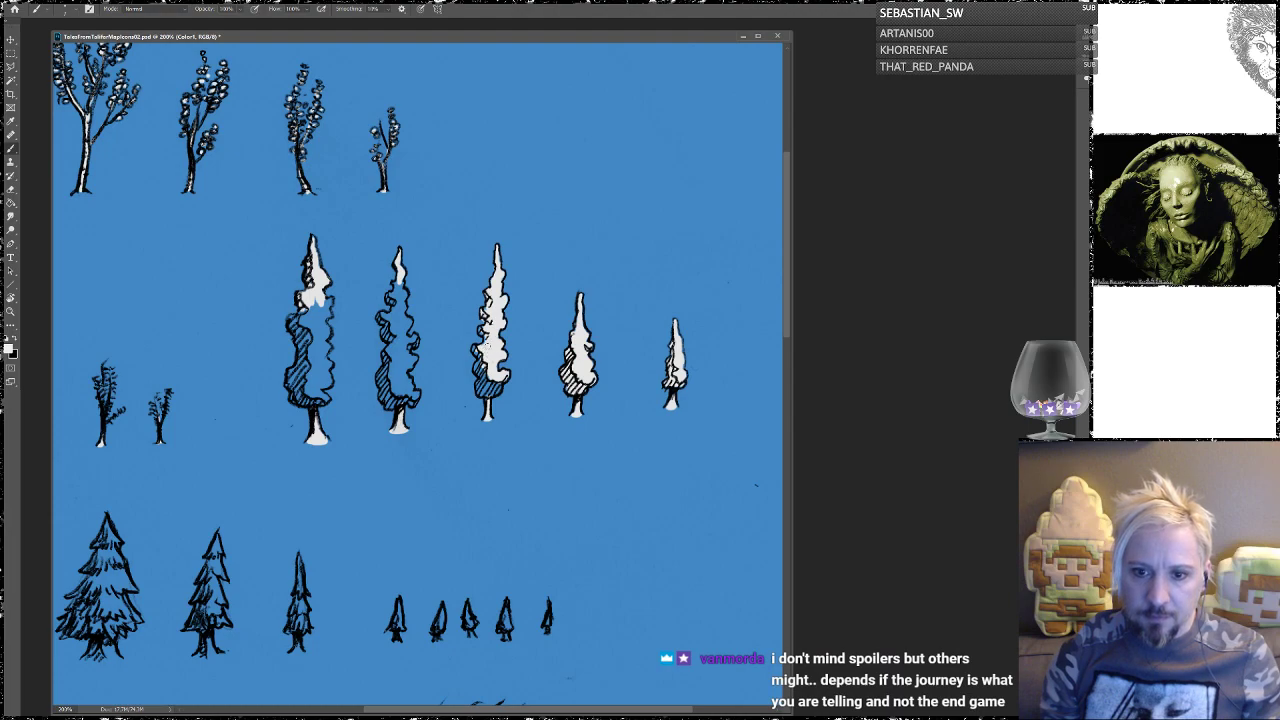
Step: Fill the remaining unhatched foliage of the second and tallest cypresses with white
mouse_move(398, 326)
left_mouse_down()
mouse_move(381, 322)
mouse_move(390, 294)
left_mouse_up()
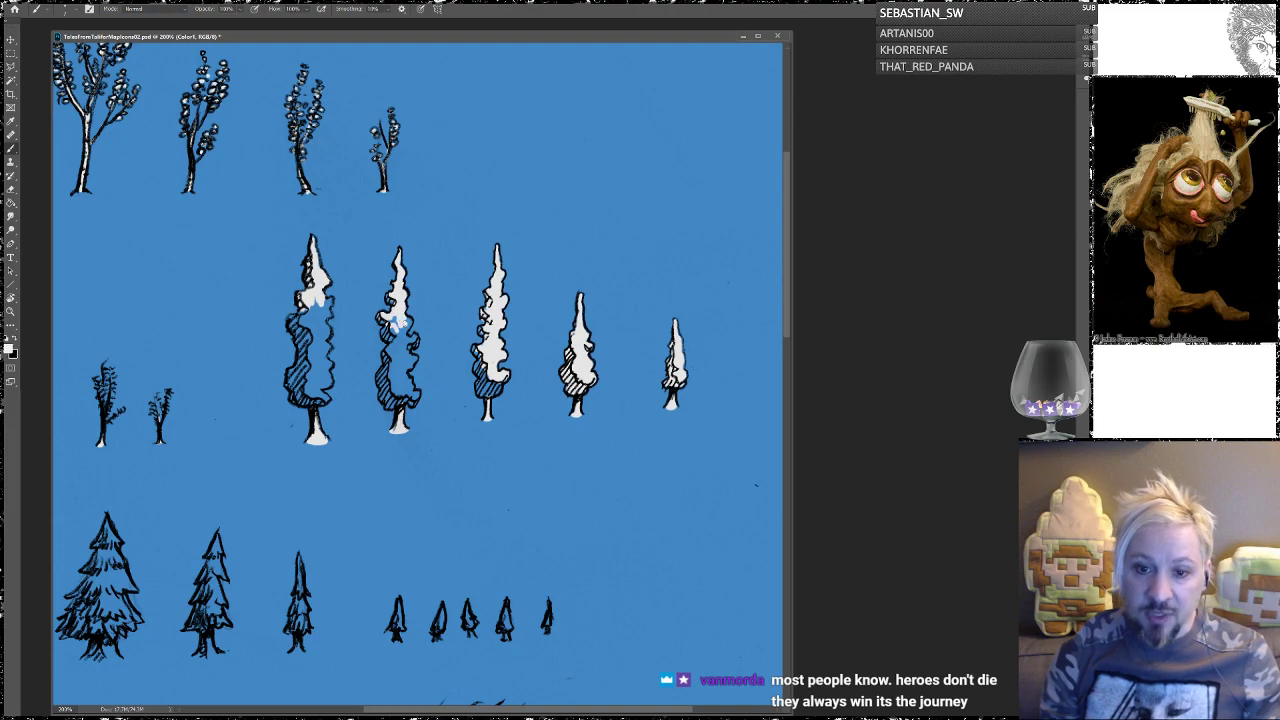
mouse_move(405, 332)
left_mouse_down()
mouse_move(389, 326)
mouse_move(413, 341)
mouse_move(395, 340)
mouse_move(412, 359)
mouse_move(394, 391)
mouse_move(407, 380)
left_mouse_up()
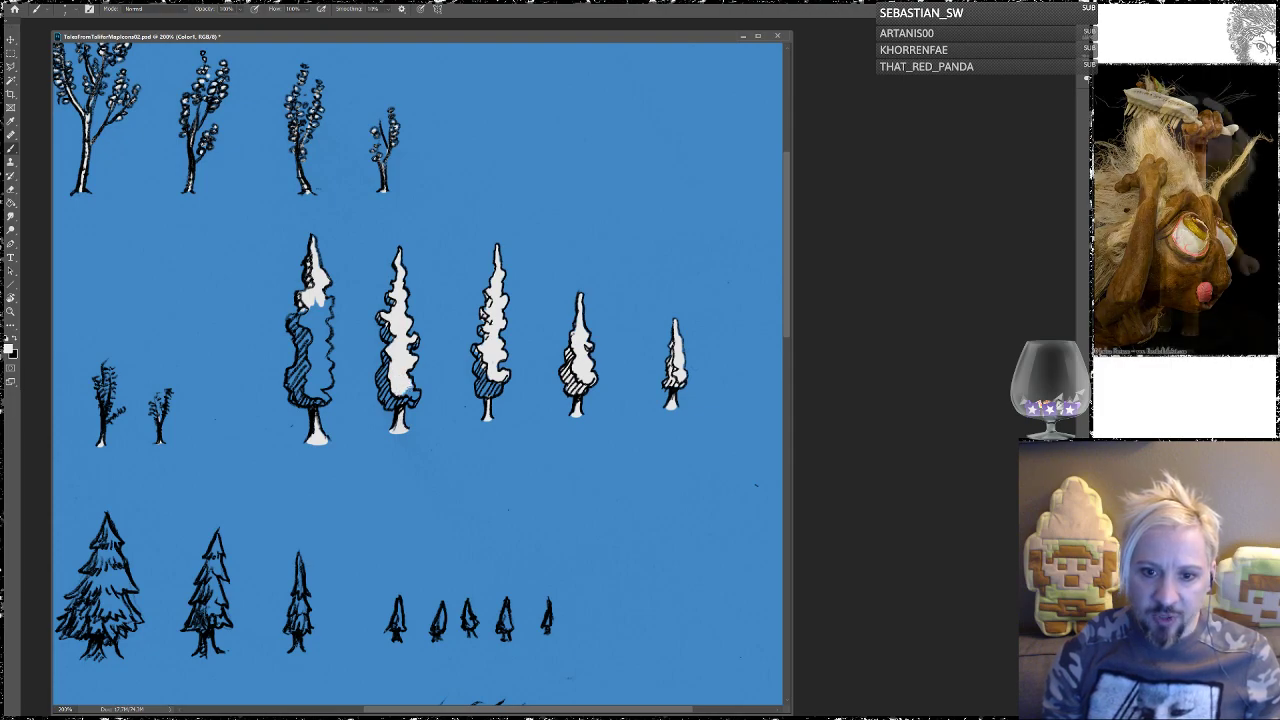
left_click_drag(414, 397, 409, 392)
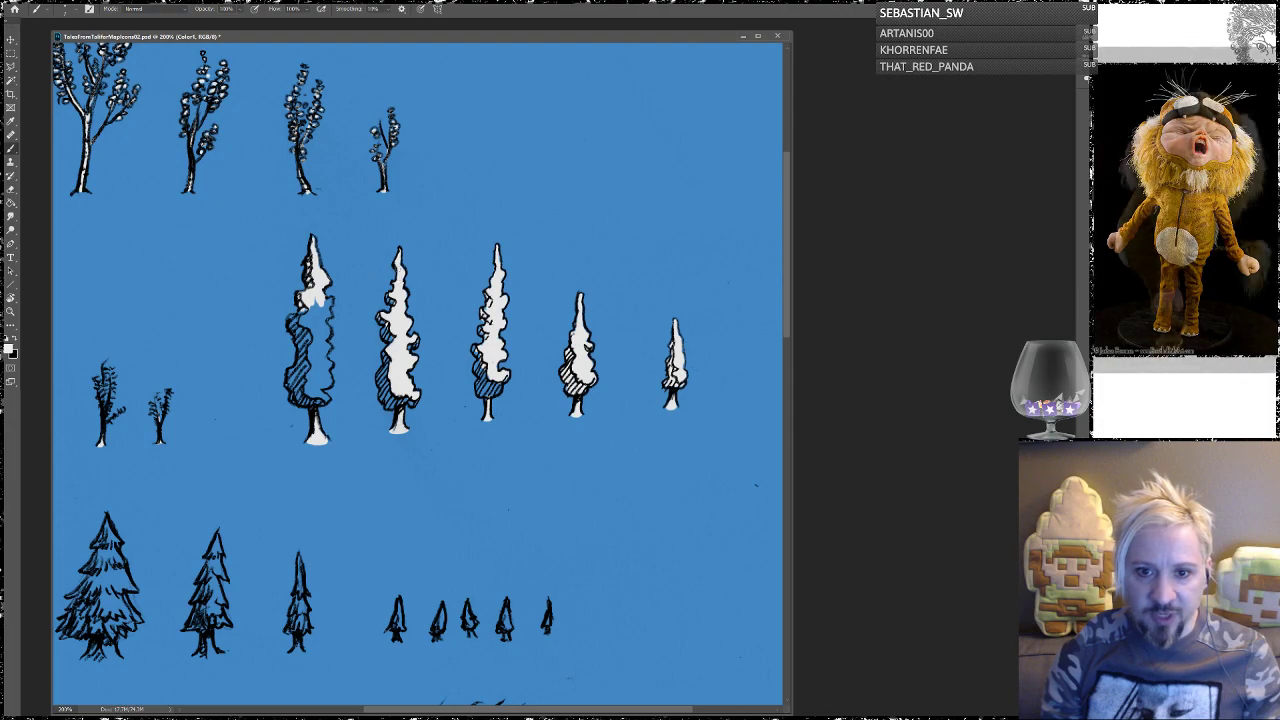
left_click_drag(324, 298, 328, 316)
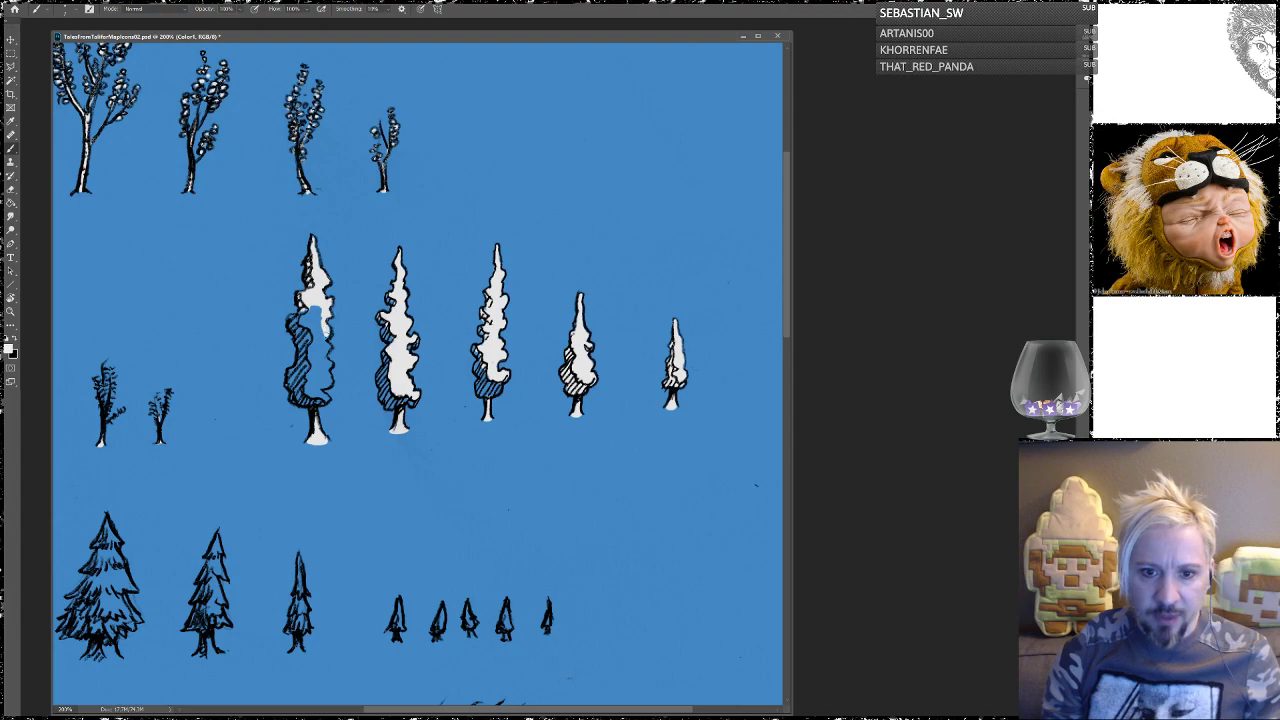
mouse_move(324, 338)
left_mouse_down()
mouse_move(318, 308)
mouse_move(304, 316)
mouse_move(310, 362)
mouse_move(320, 340)
mouse_move(330, 368)
mouse_move(310, 390)
mouse_move(330, 400)
left_mouse_up()
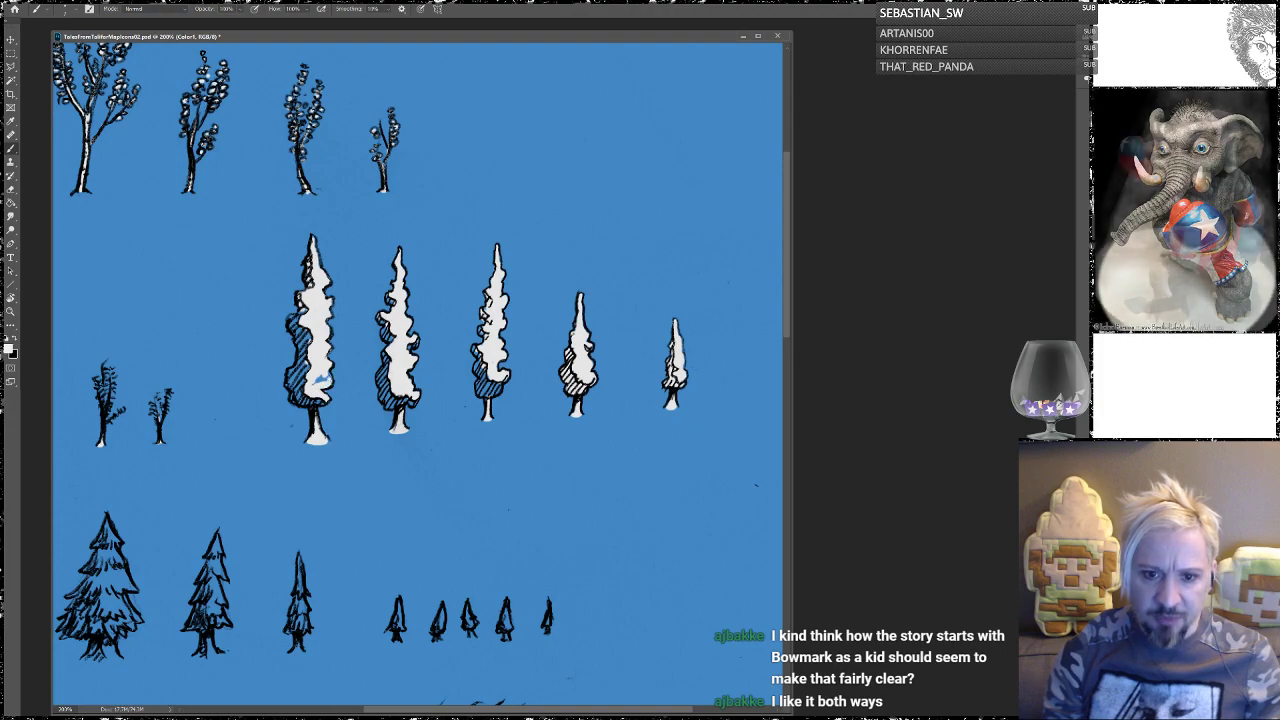
left_click_drag(320, 380, 314, 372)
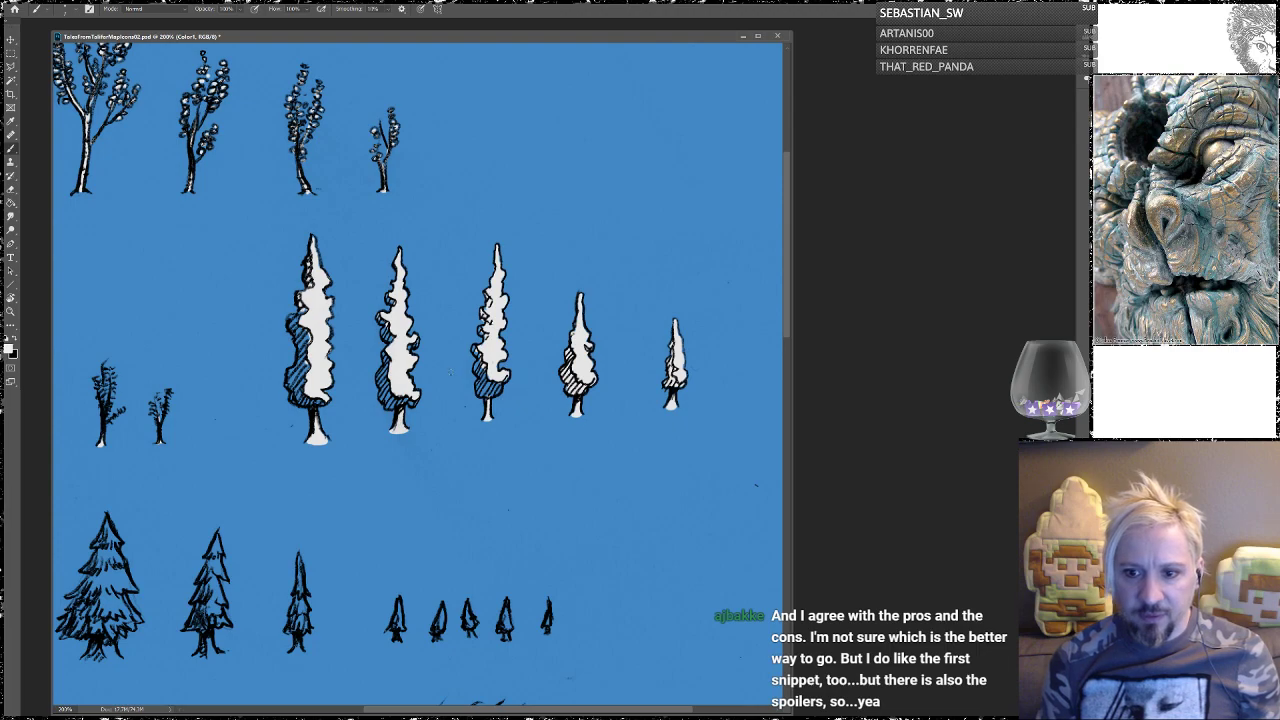
Step: Shade the hatched foliage of the three tallest cypresses with gray
left_click_drag(243, 277, 413, 503)
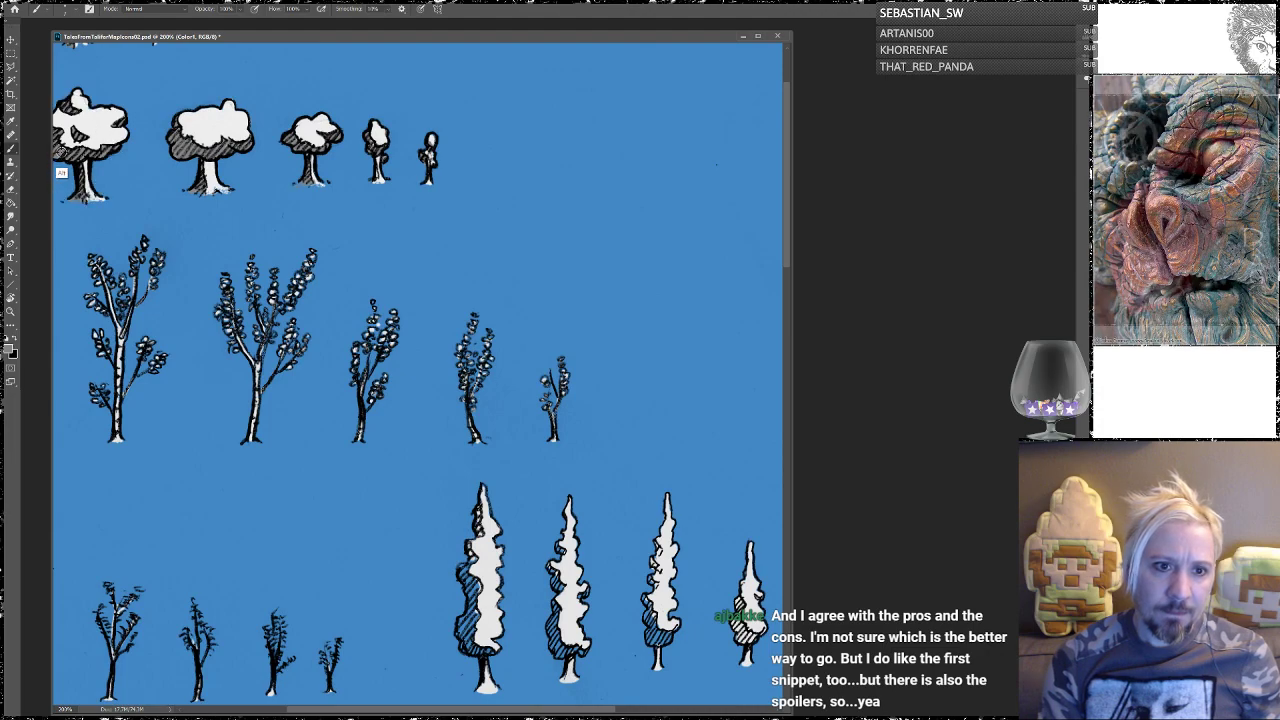
left_click_drag(425, 524, 382, 428)
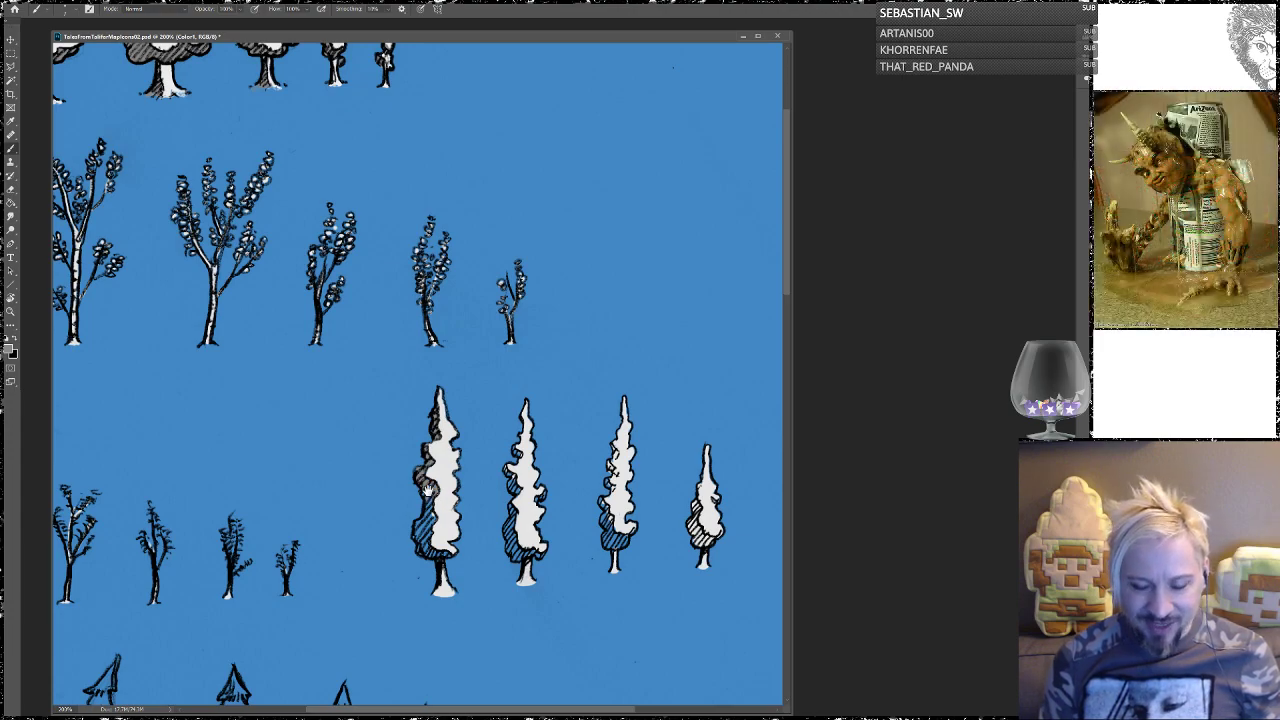
left_click_drag(428, 490, 388, 385)
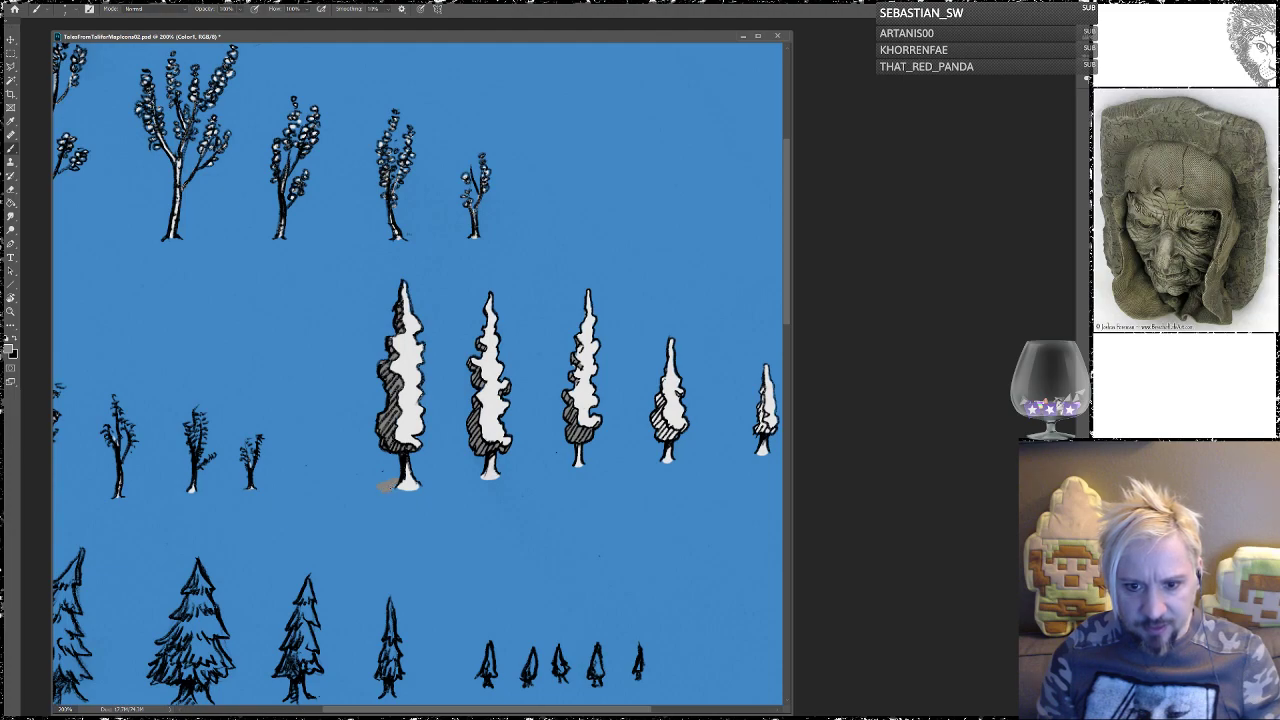
Step: Paint a gray ground shadow around the tallest cypress's trunk base and check it with the blue background temporarily hidden
left_click_drag(391, 490, 413, 491)
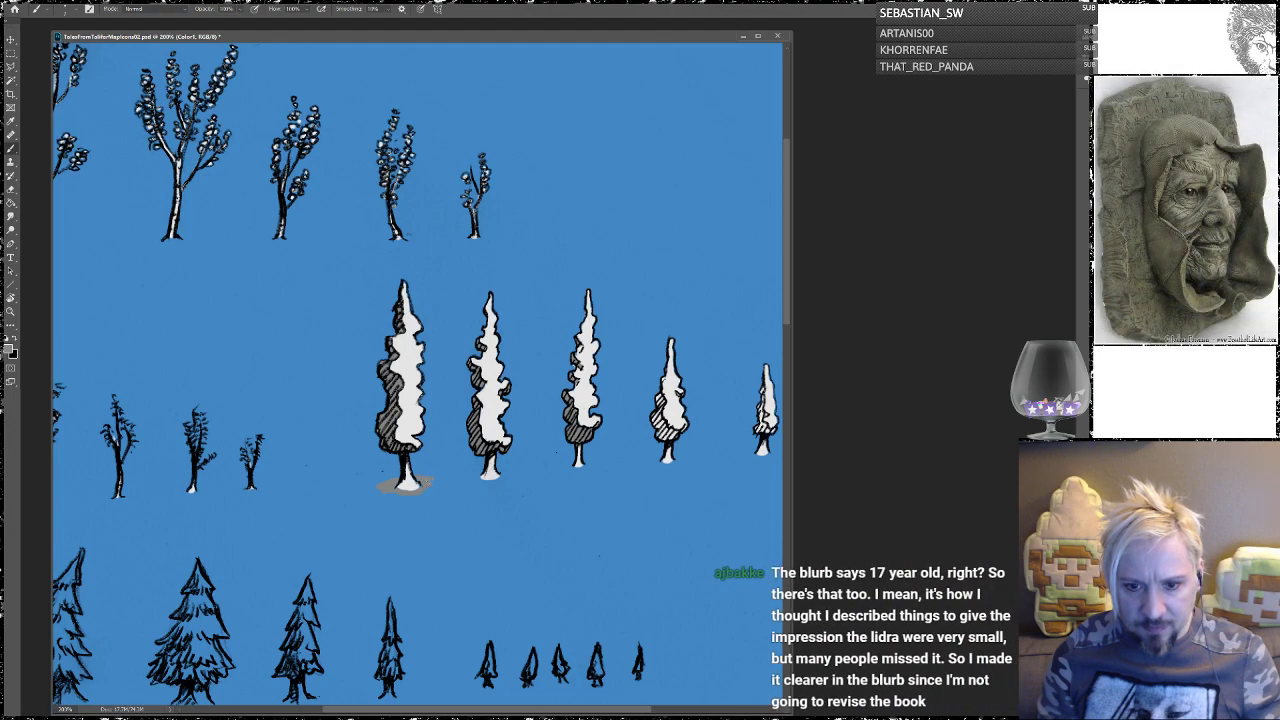
left_click_drag(403, 490, 417, 490)
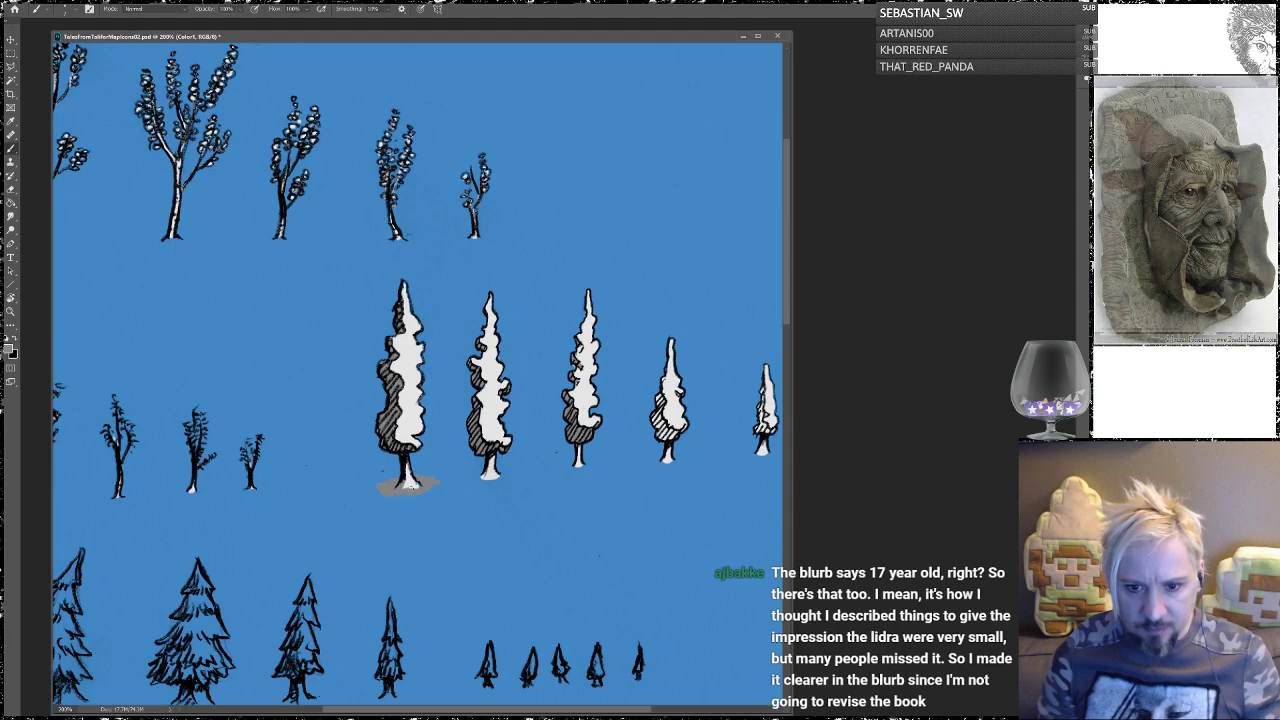
left_click(13, 190)
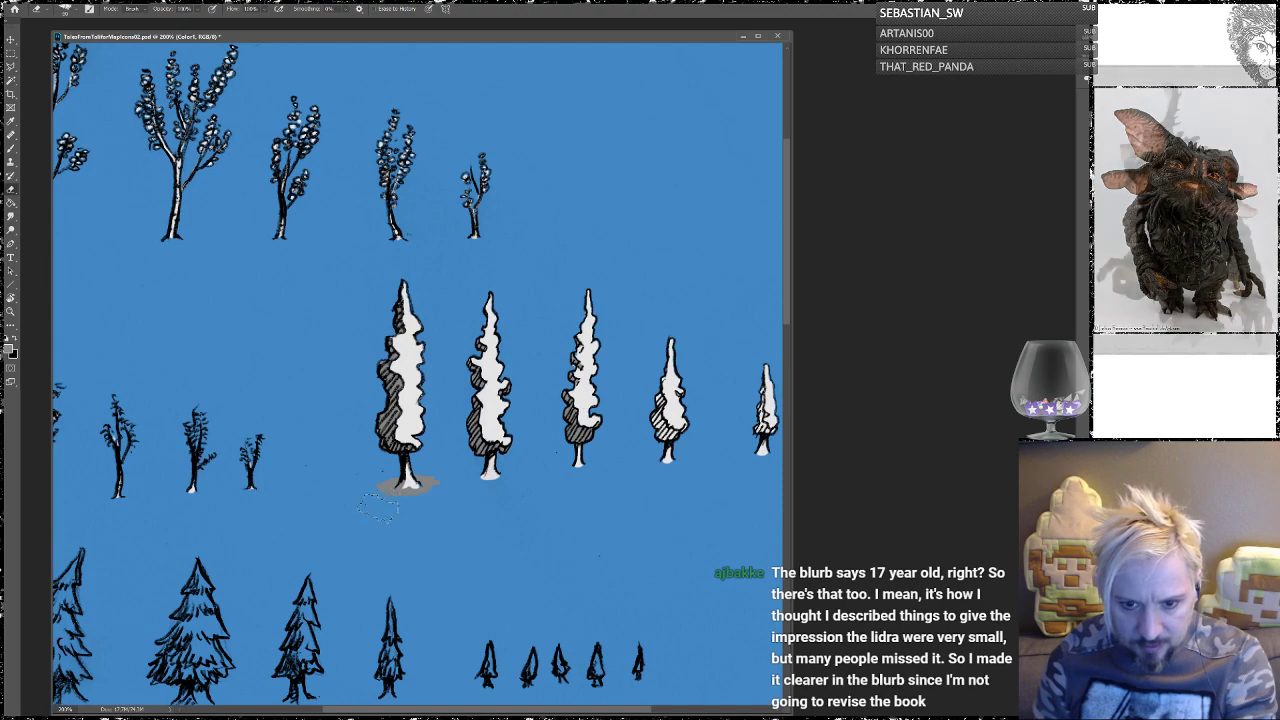
left_click(1098, 660)
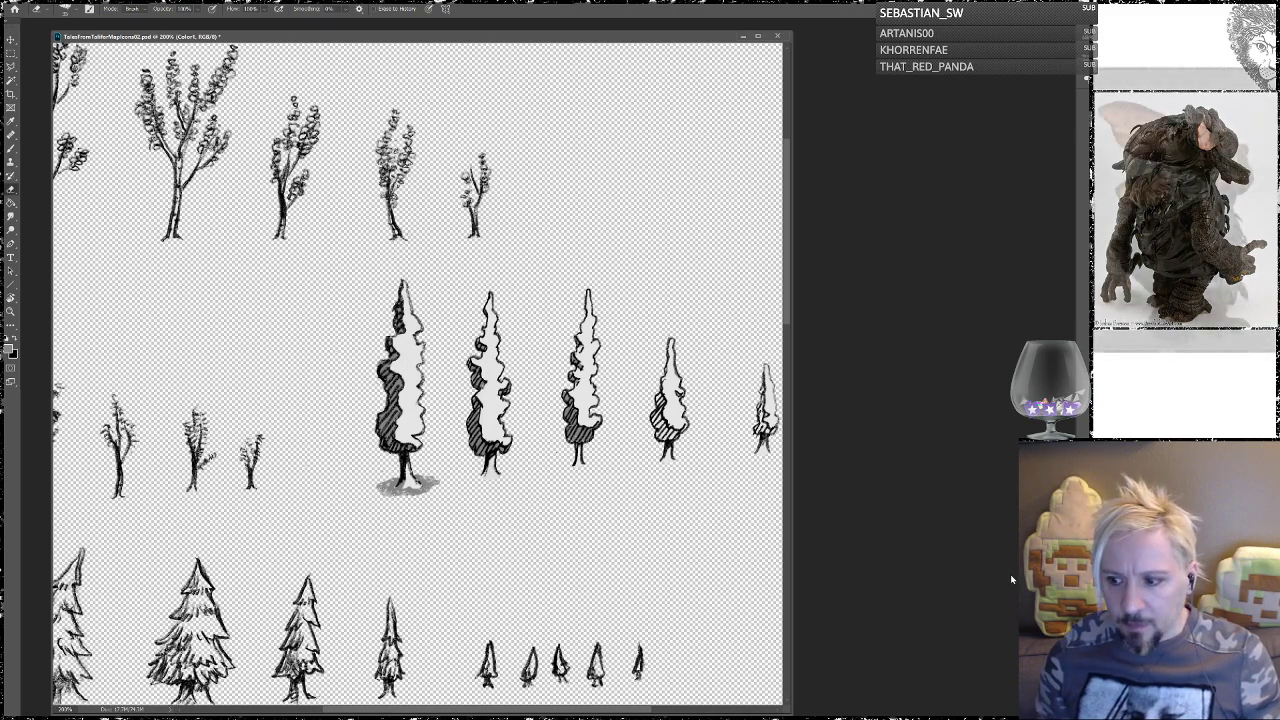
key("alt+BackSpace")
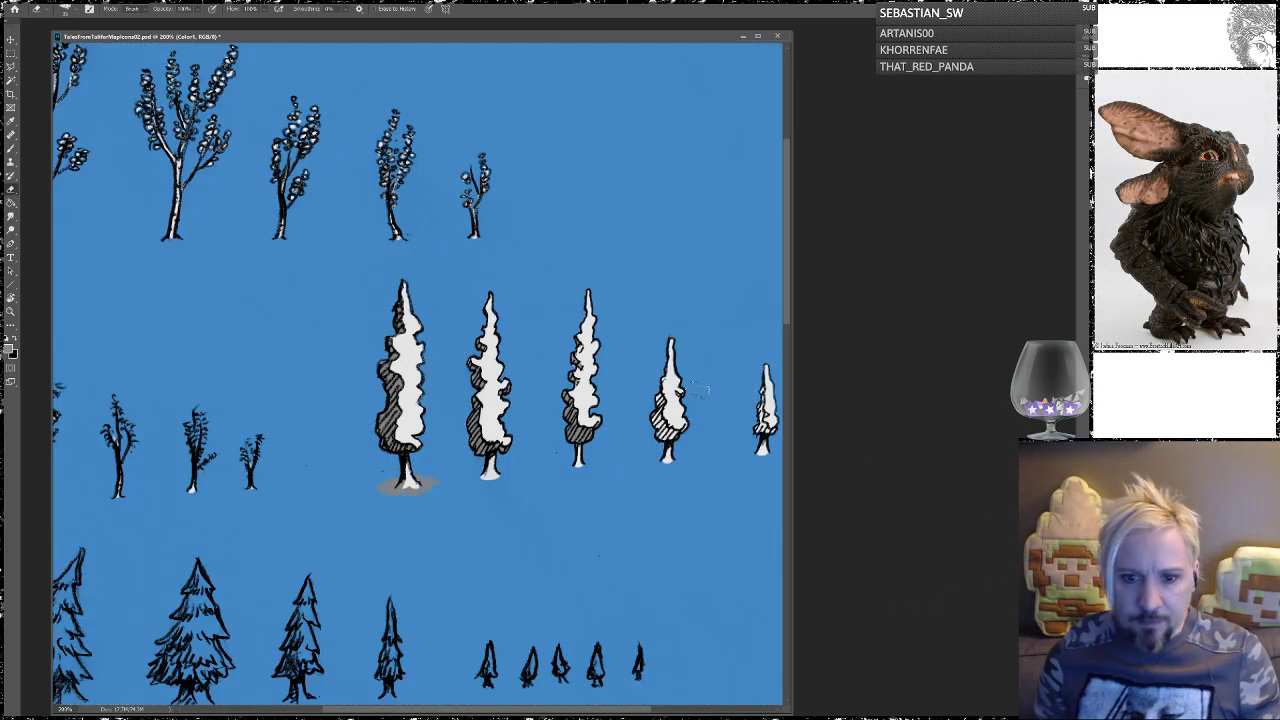
Step: Brush gray ground shadows beneath the second, third and fourth cypresses
key("b")
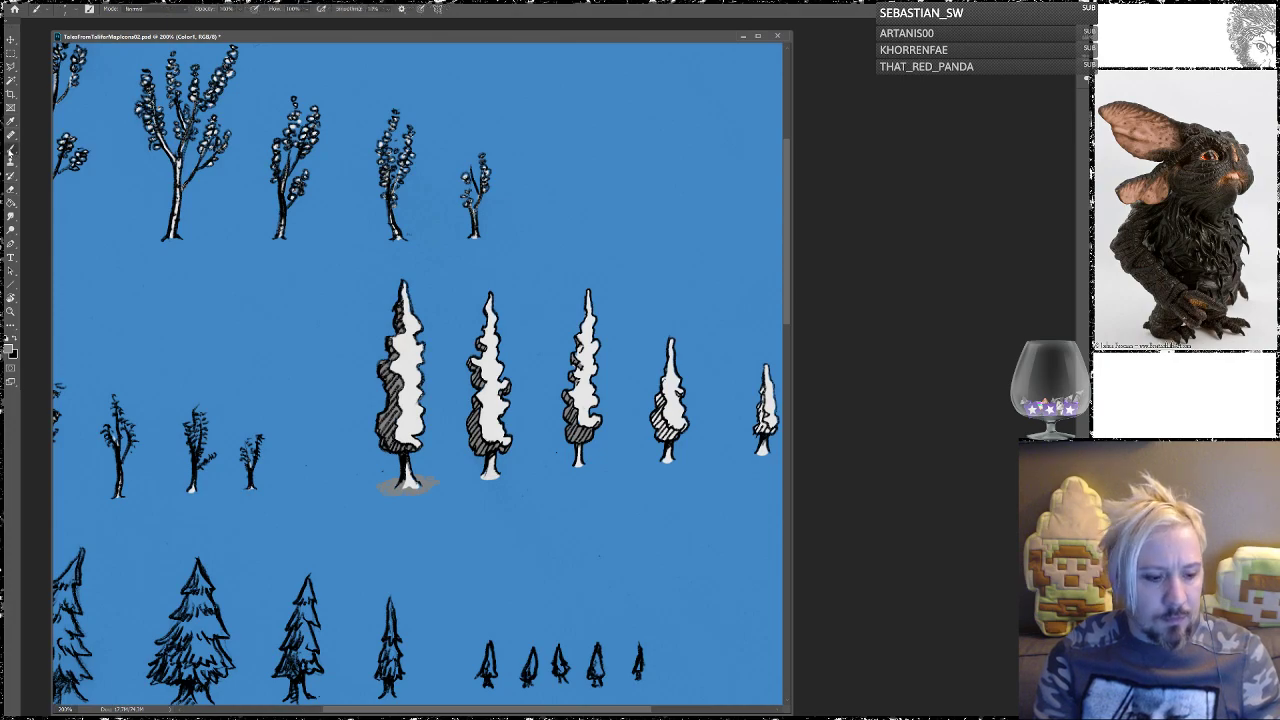
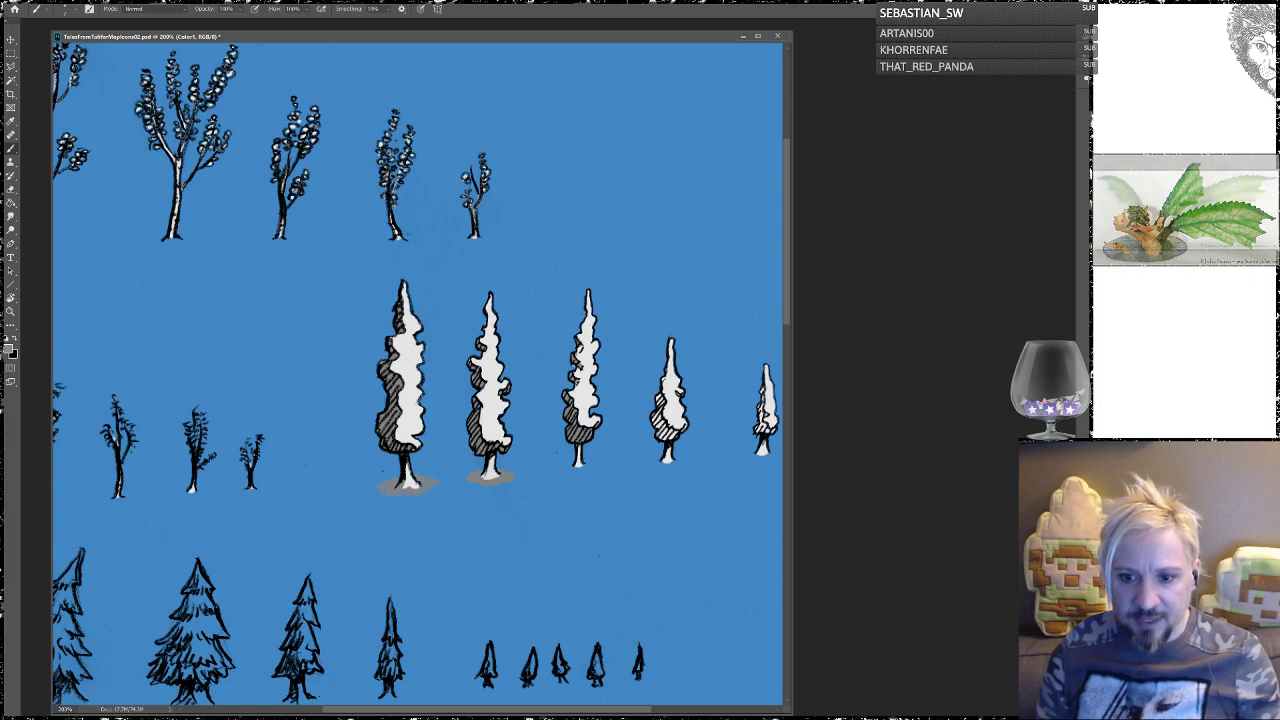
left_click_drag(566, 466, 598, 466)
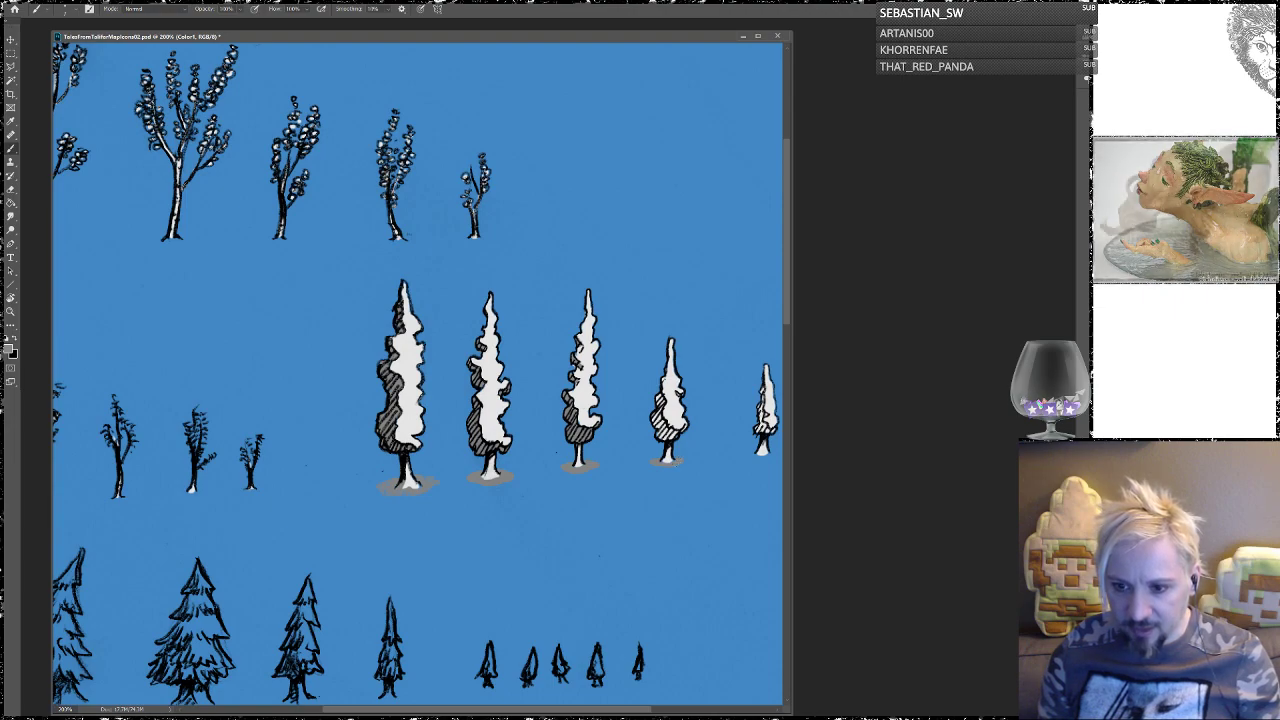
left_click_drag(715, 475, 603, 477)
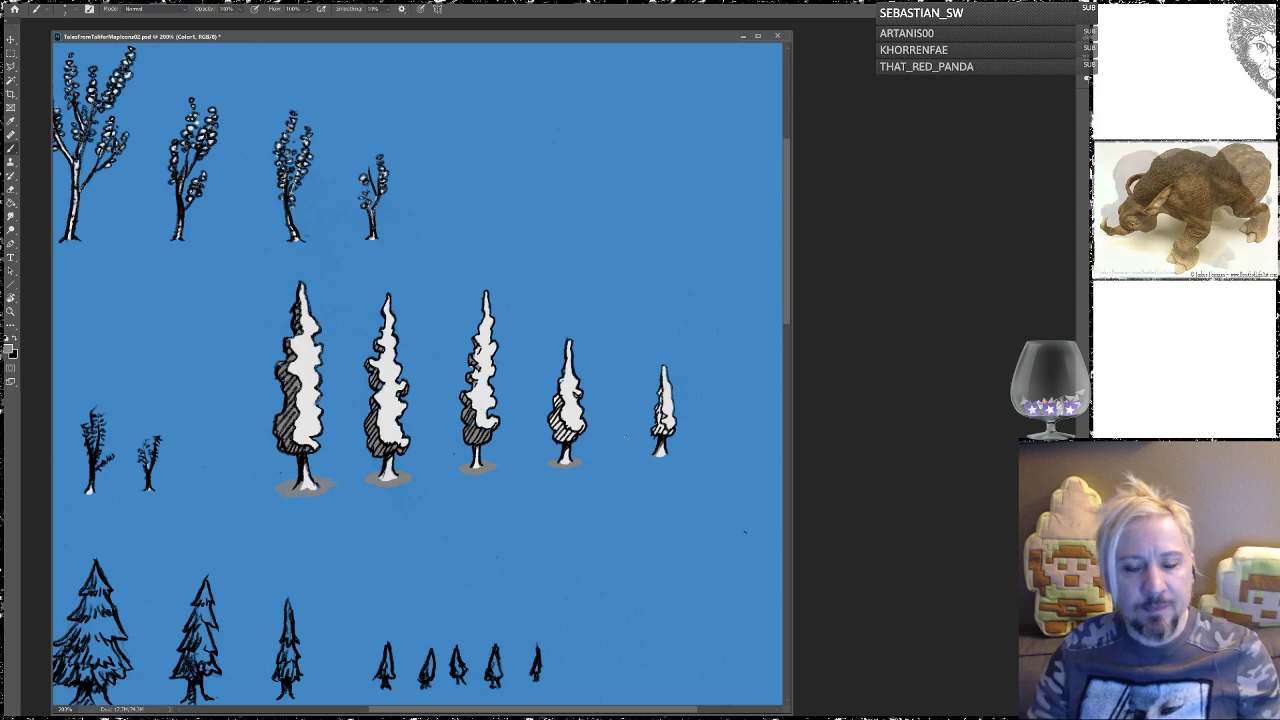
key("alt+f")
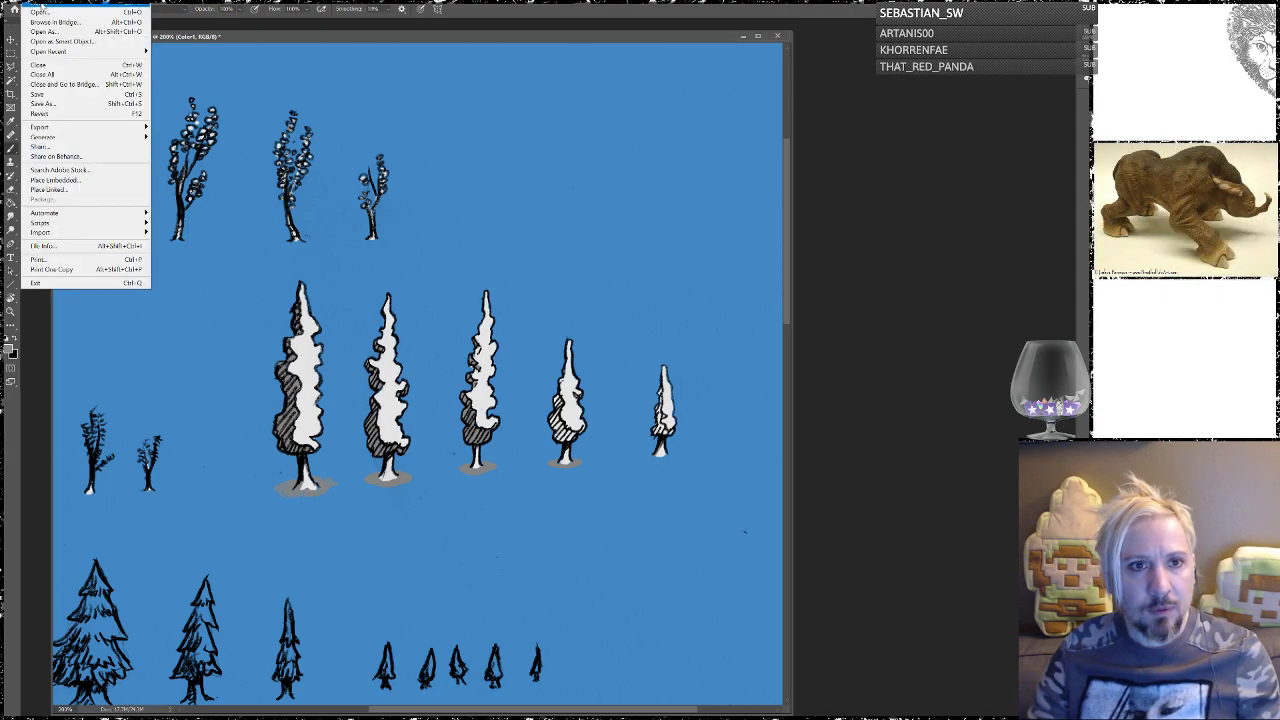
left_click(40, 12)
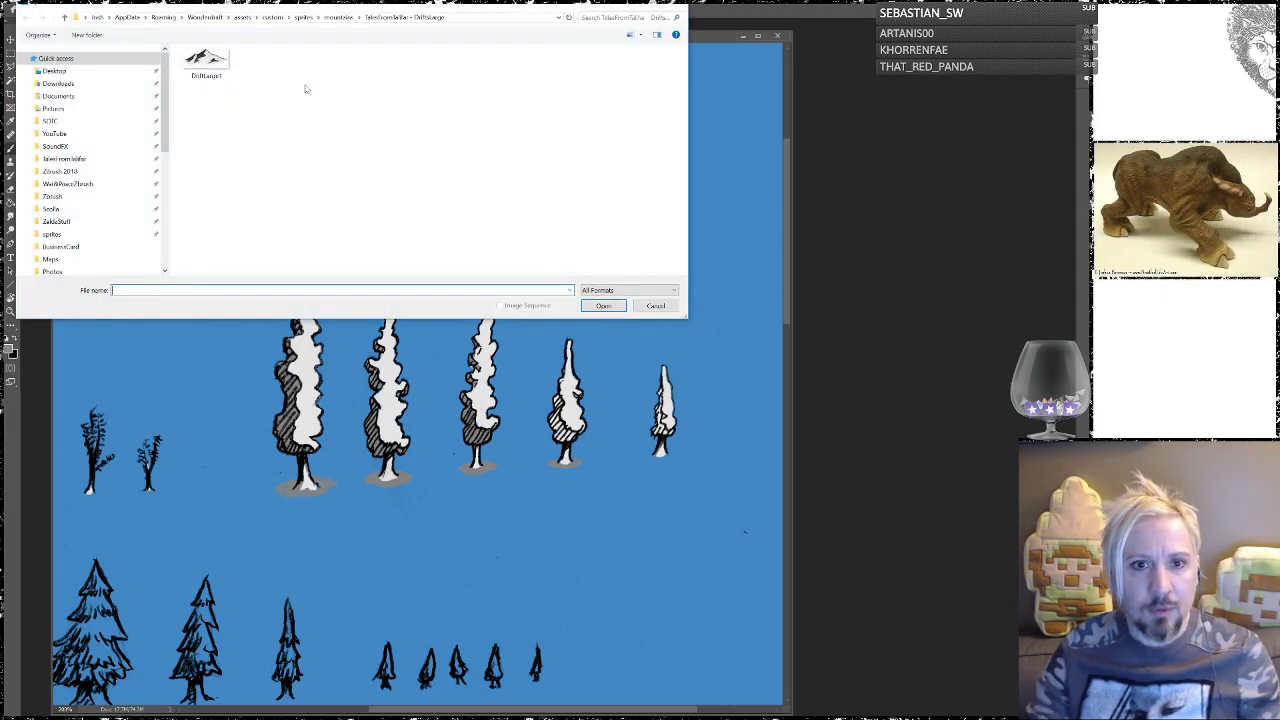
left_click(654, 306)
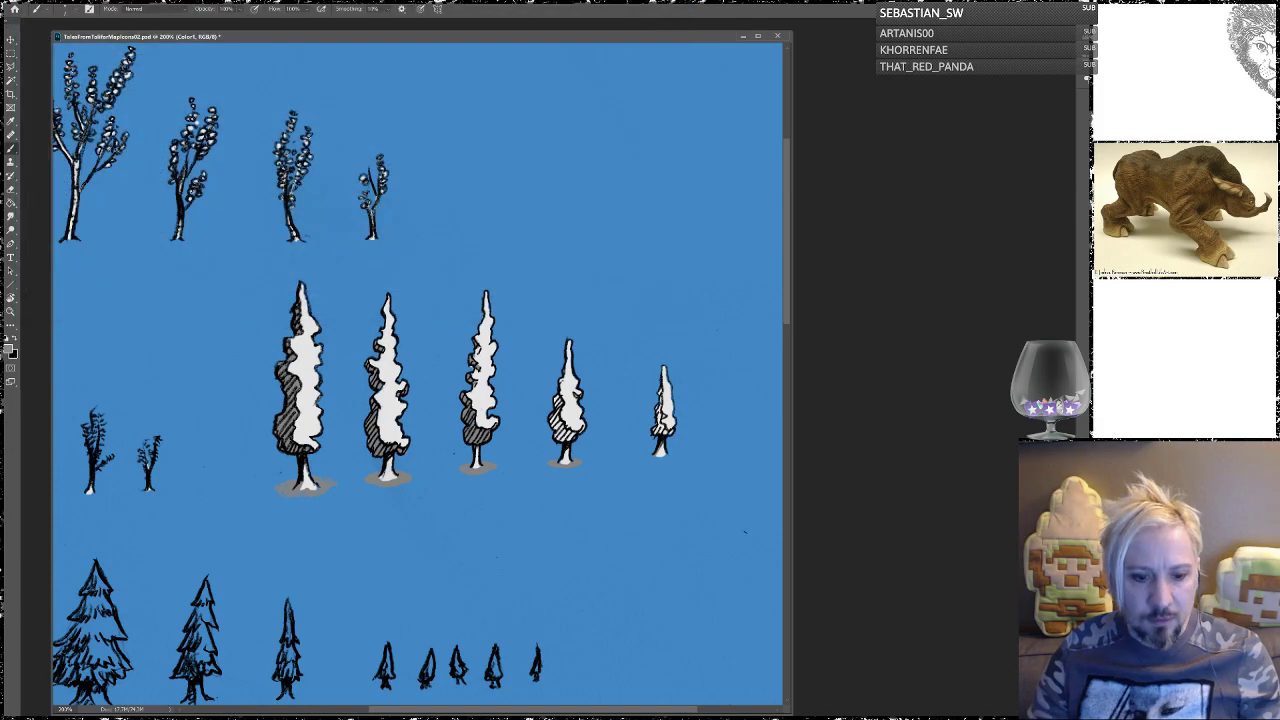
Step: Switch to File Explorer and open the ScarredKing1Promo cover image from the project's Illustrations > BookCovers > ScarredKing1 folder
key("super+e")
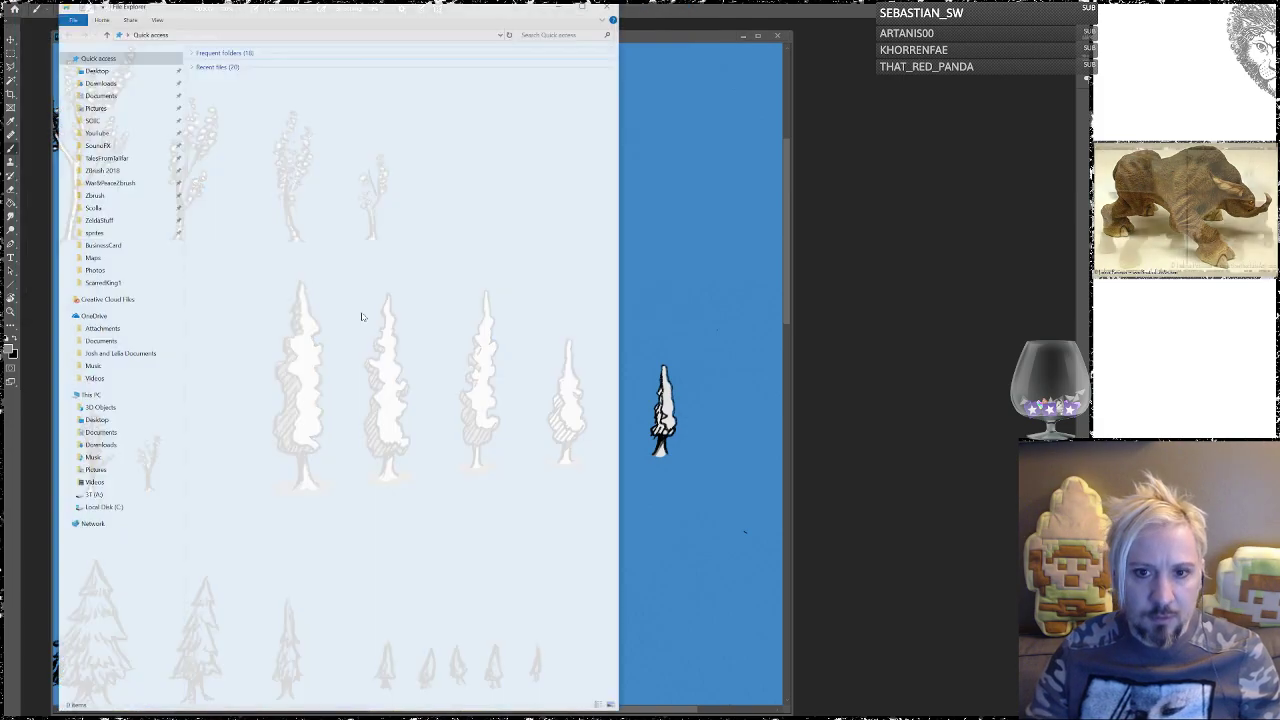
left_click(112, 157)
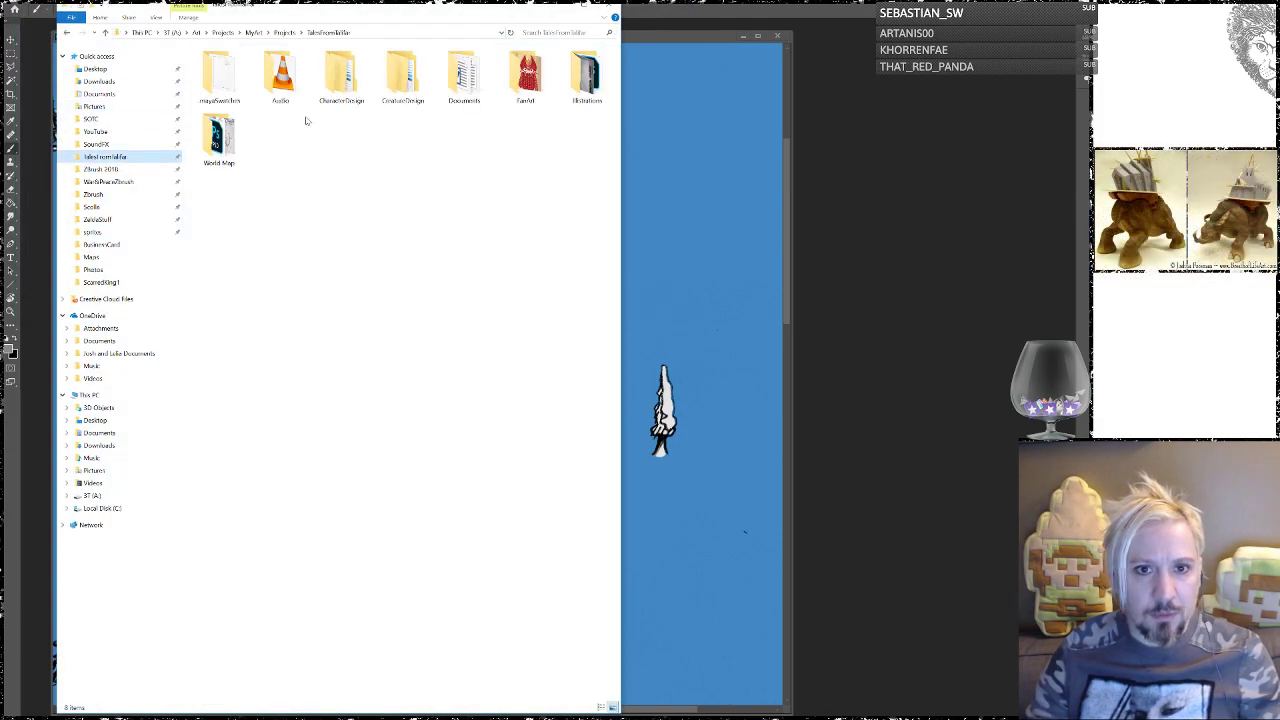
double_click(586, 75)
double_click(220, 72)
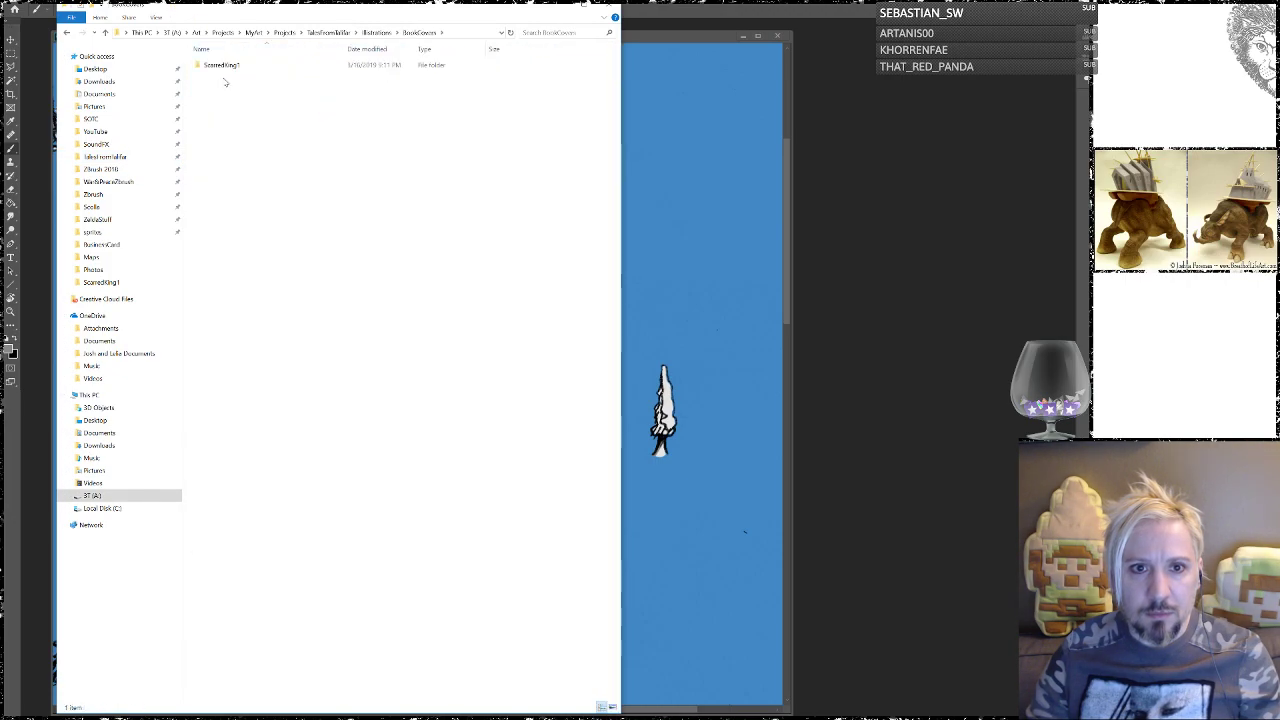
double_click(218, 66)
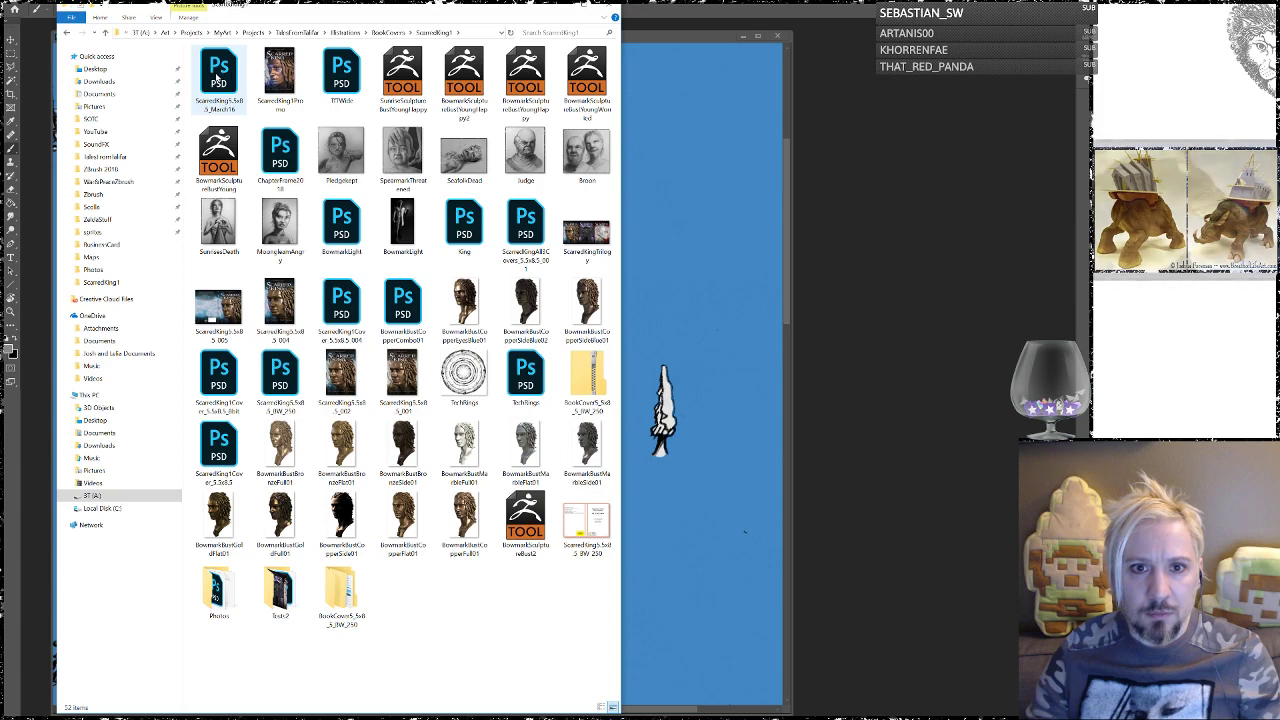
left_click(288, 70)
double_click(284, 72)
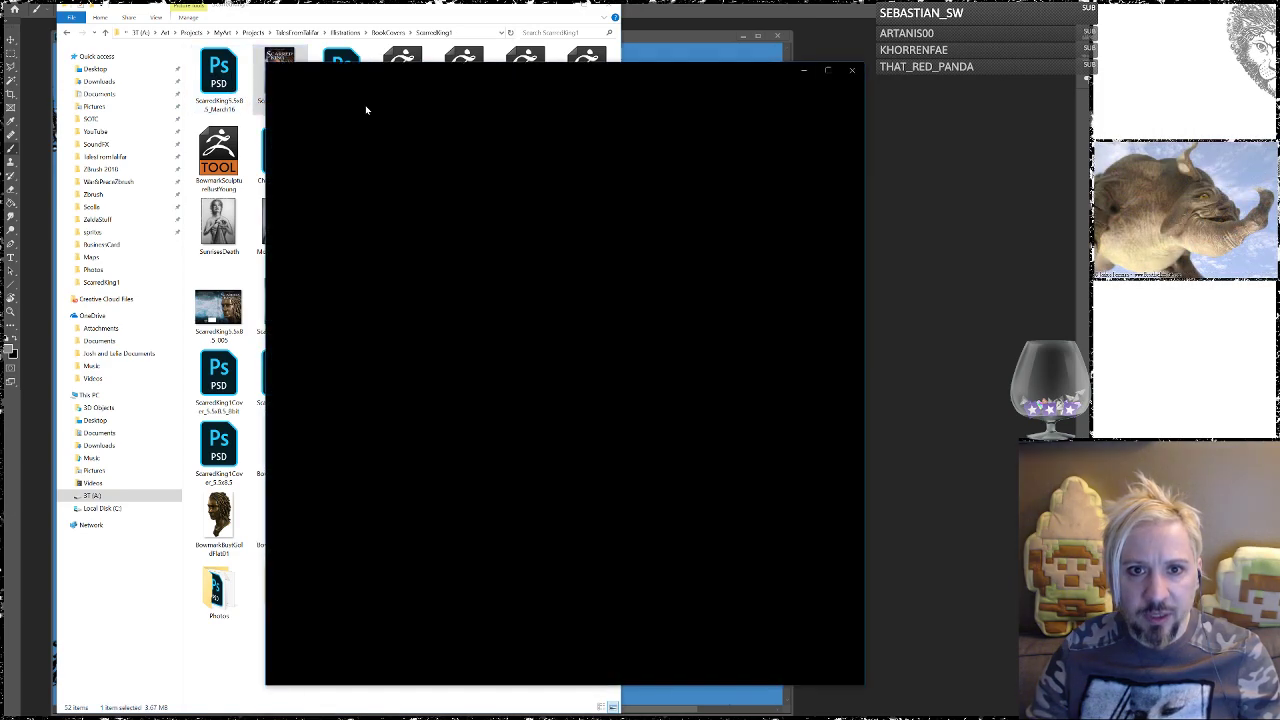
Step: View the whole book cover, close the image viewer and return to the tree drawing in Photoshop
left_click_drag(611, 77, 506, 55)
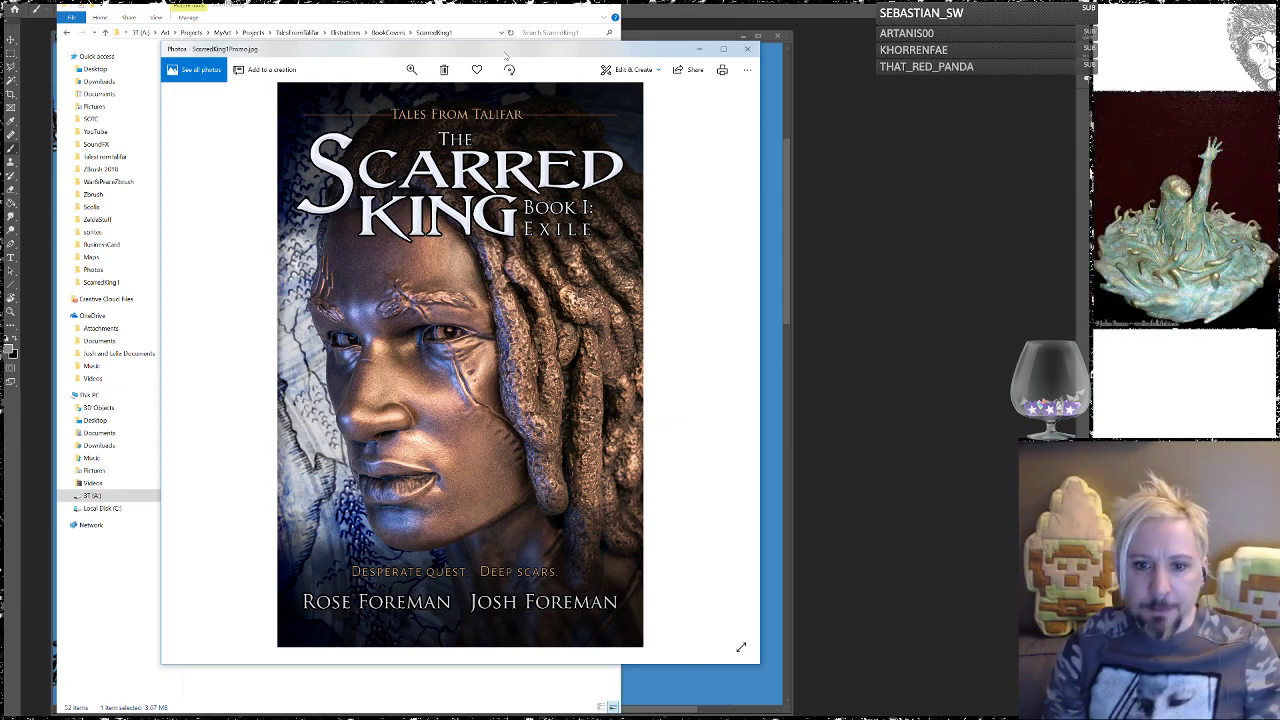
key("ctrl+w")
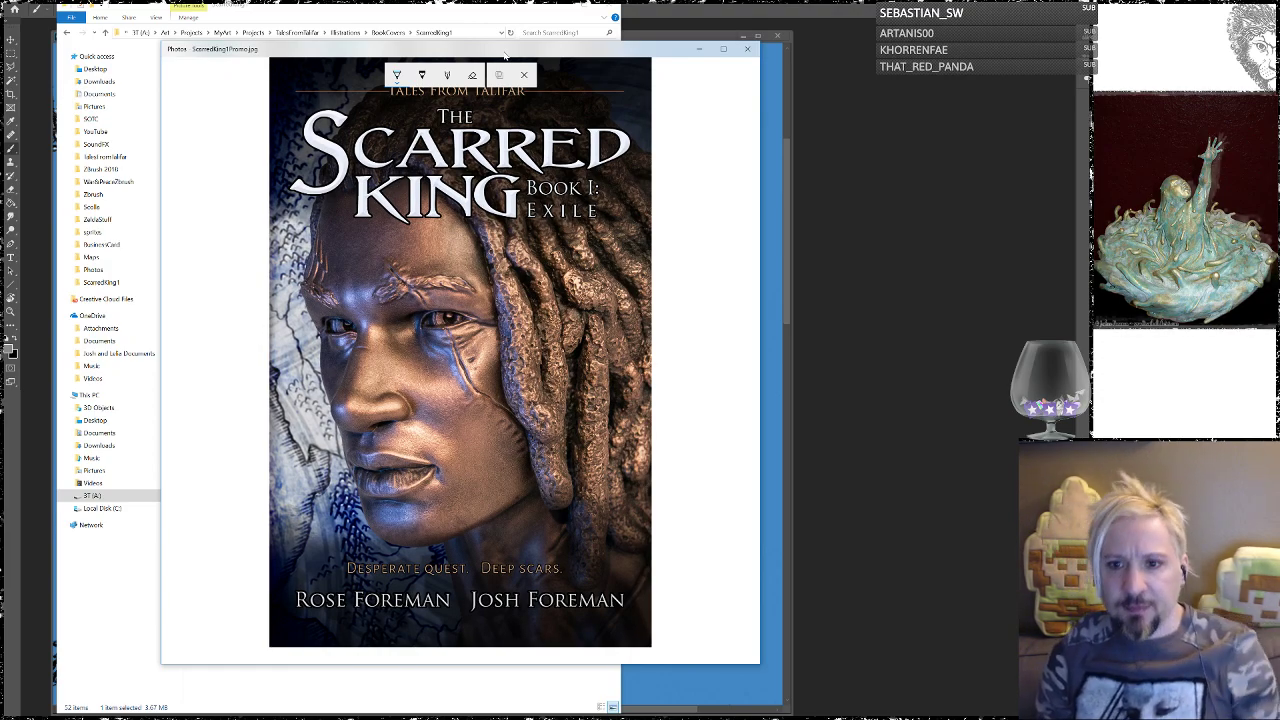
left_click(747, 48)
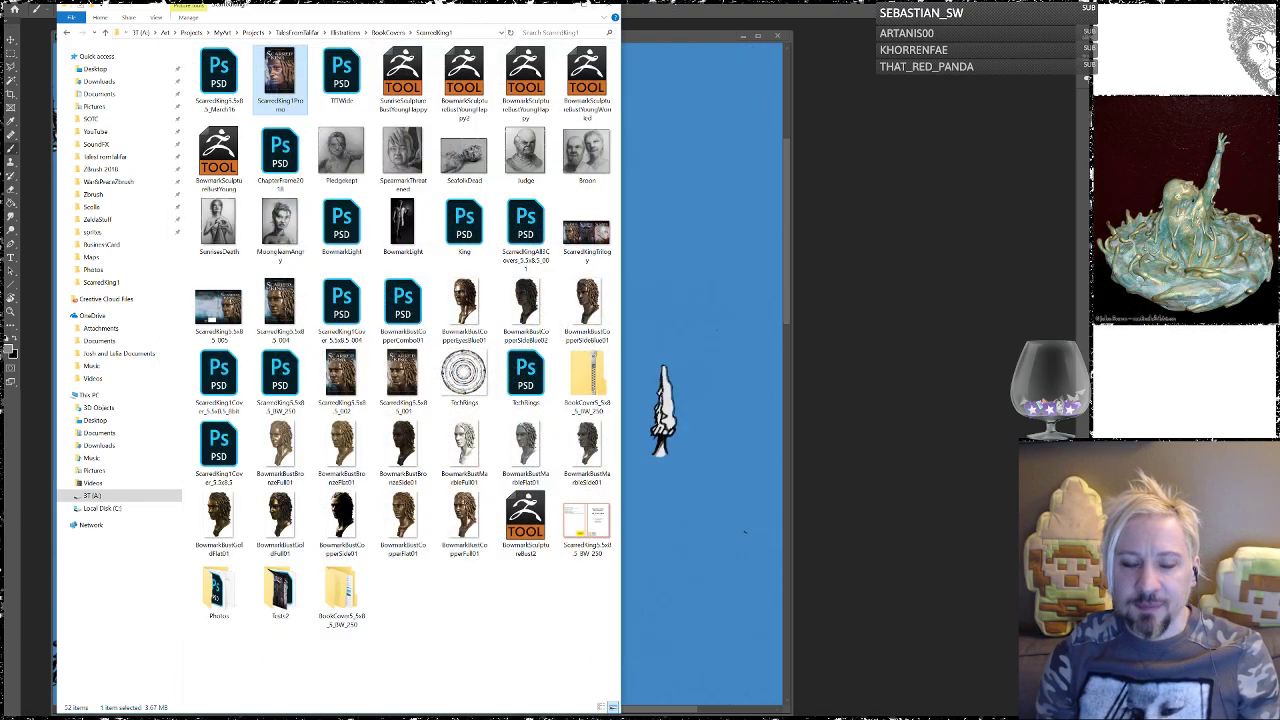
left_click(625, 57)
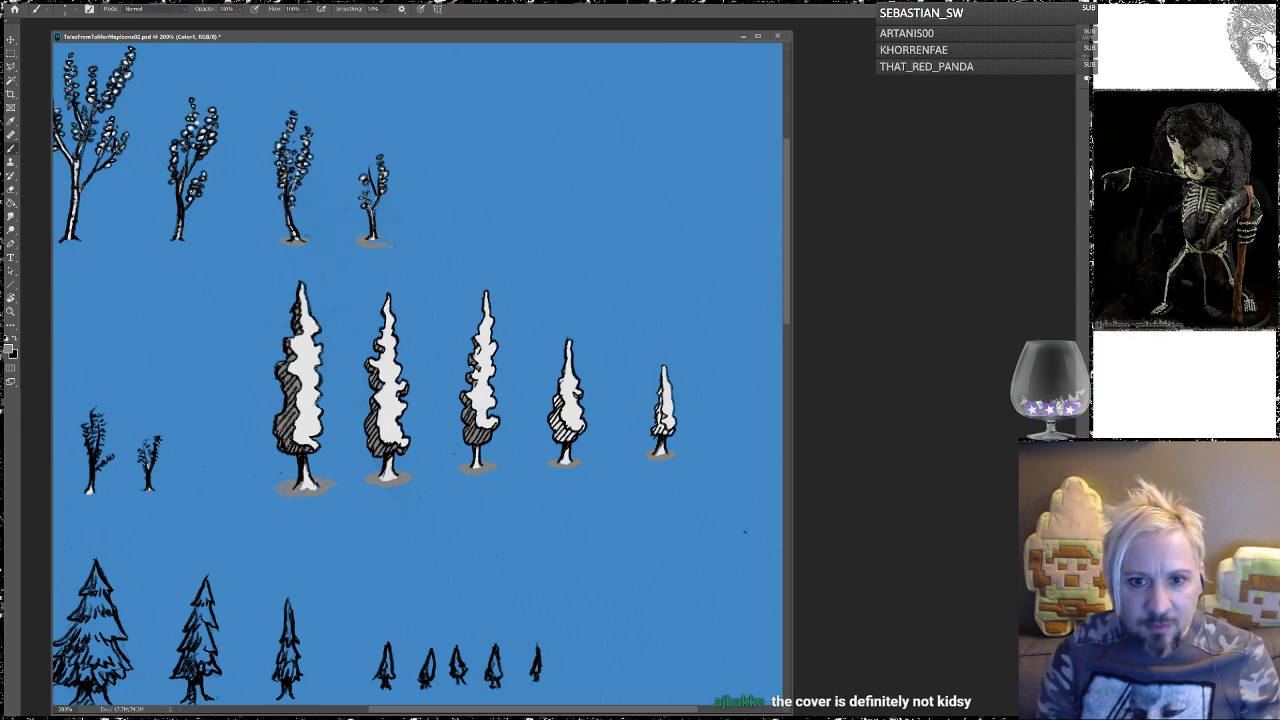
Step: Paint gray ground shadows beneath the smaller trees above the cypresses and shade the two smallest cypresses' hatched foliage gray
left_click_drag(358, 241, 450, 257)
key("ctrl+z")
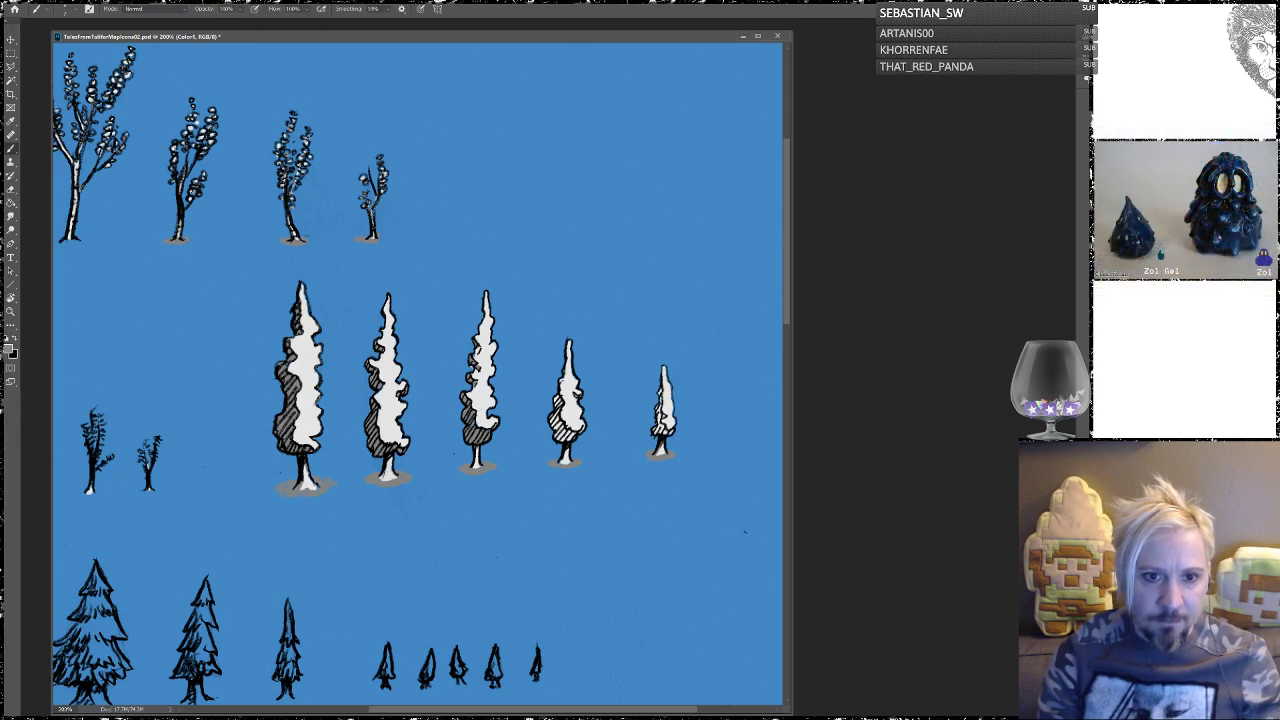
left_click_drag(166, 269, 231, 223)
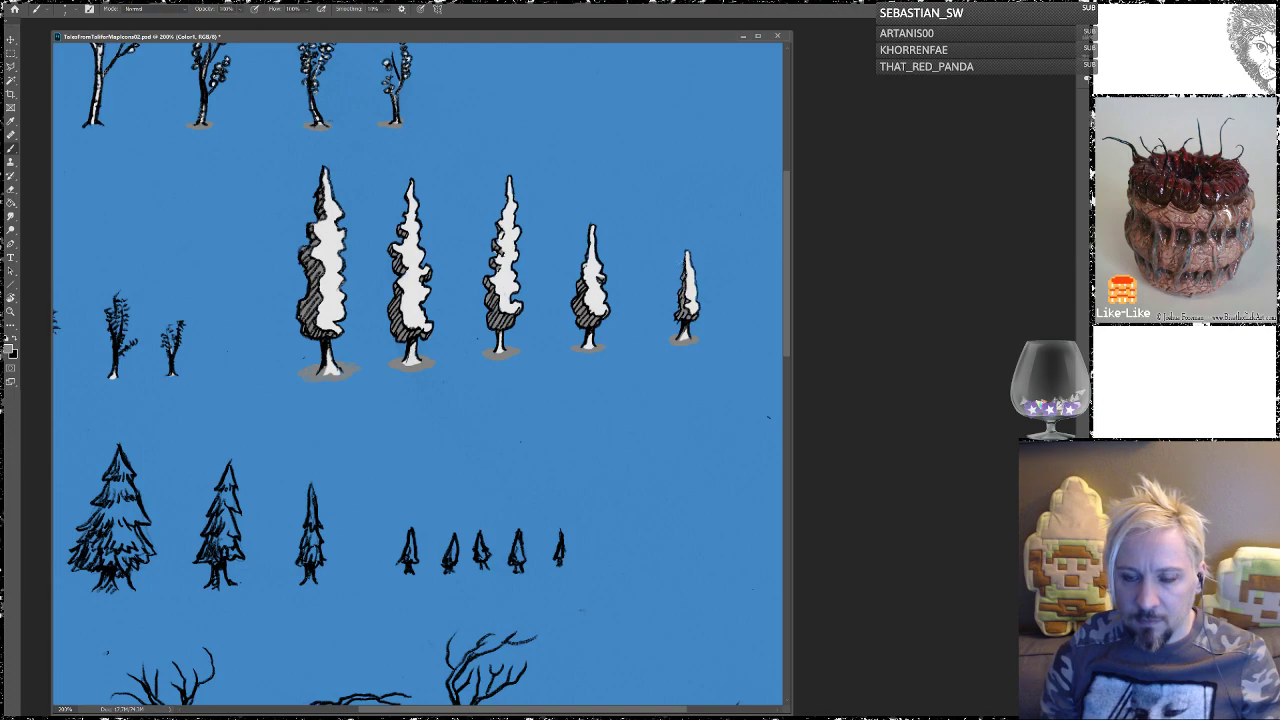
left_click_drag(586, 391, 557, 351)
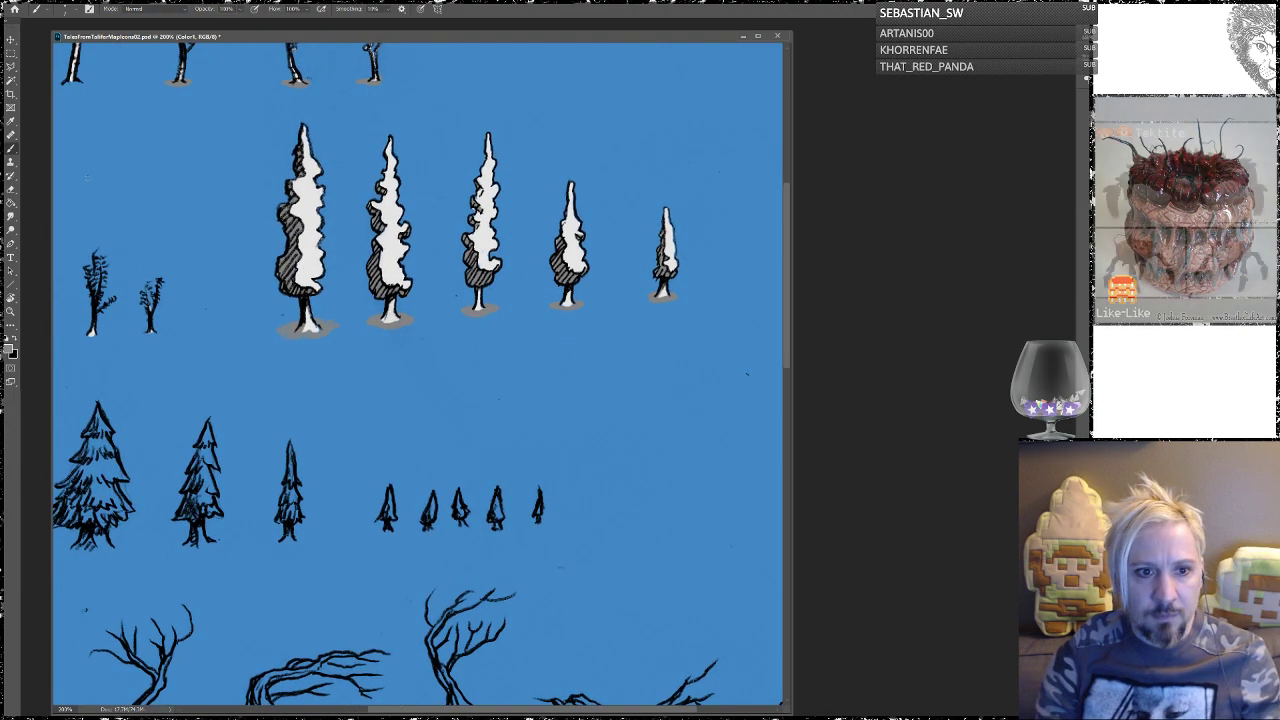
Step: Hide the blue background and select the tallest cypress with its ground shadow using a rectangular marquee
left_click(12, 189)
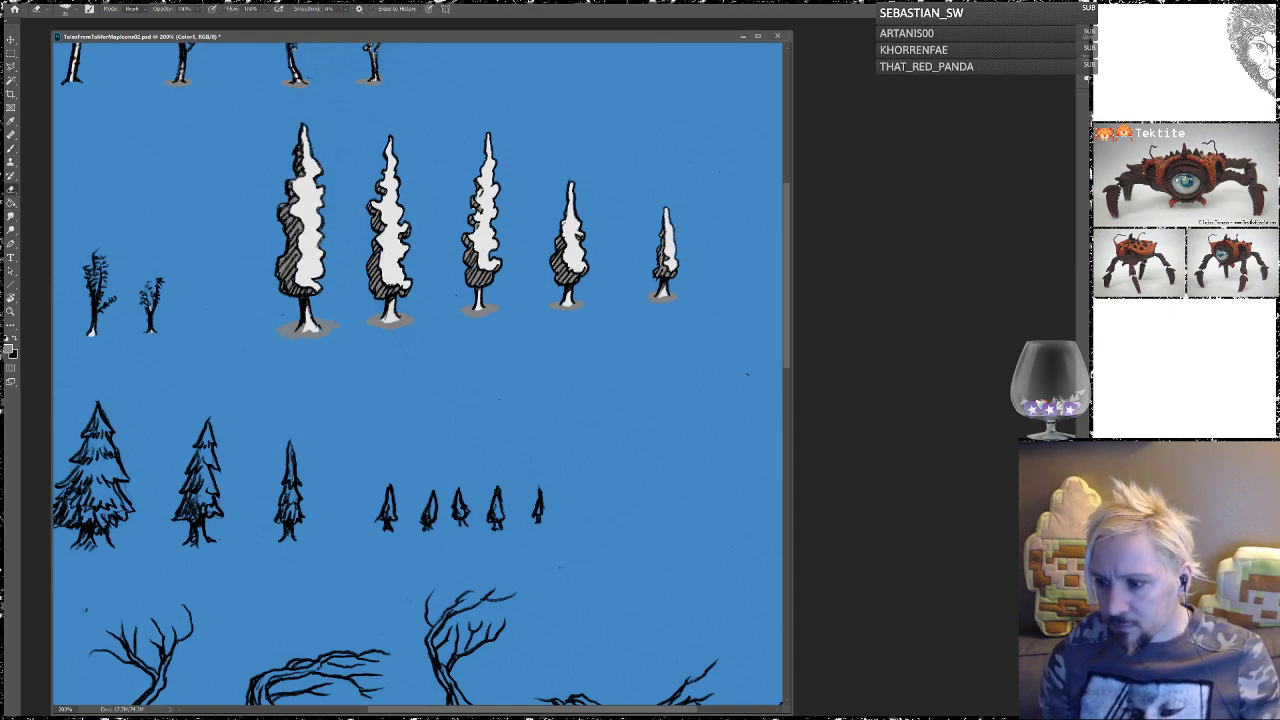
left_click(1093, 550)
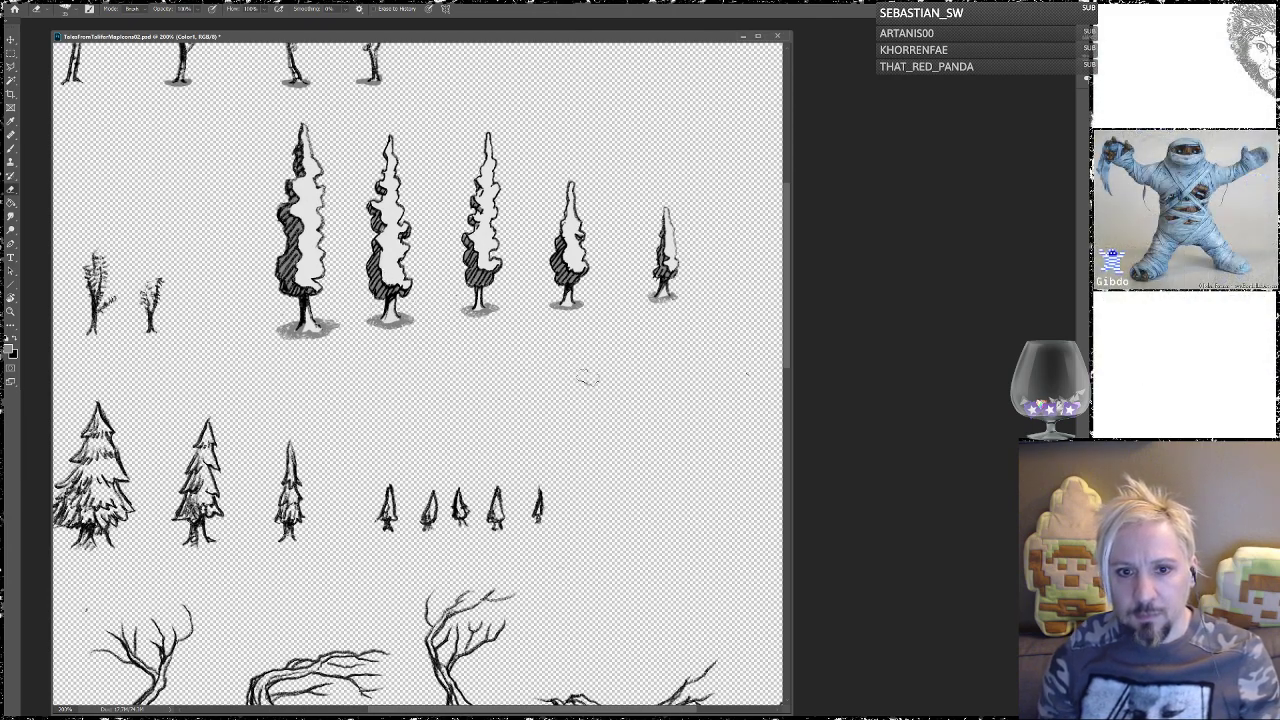
left_click(11, 53)
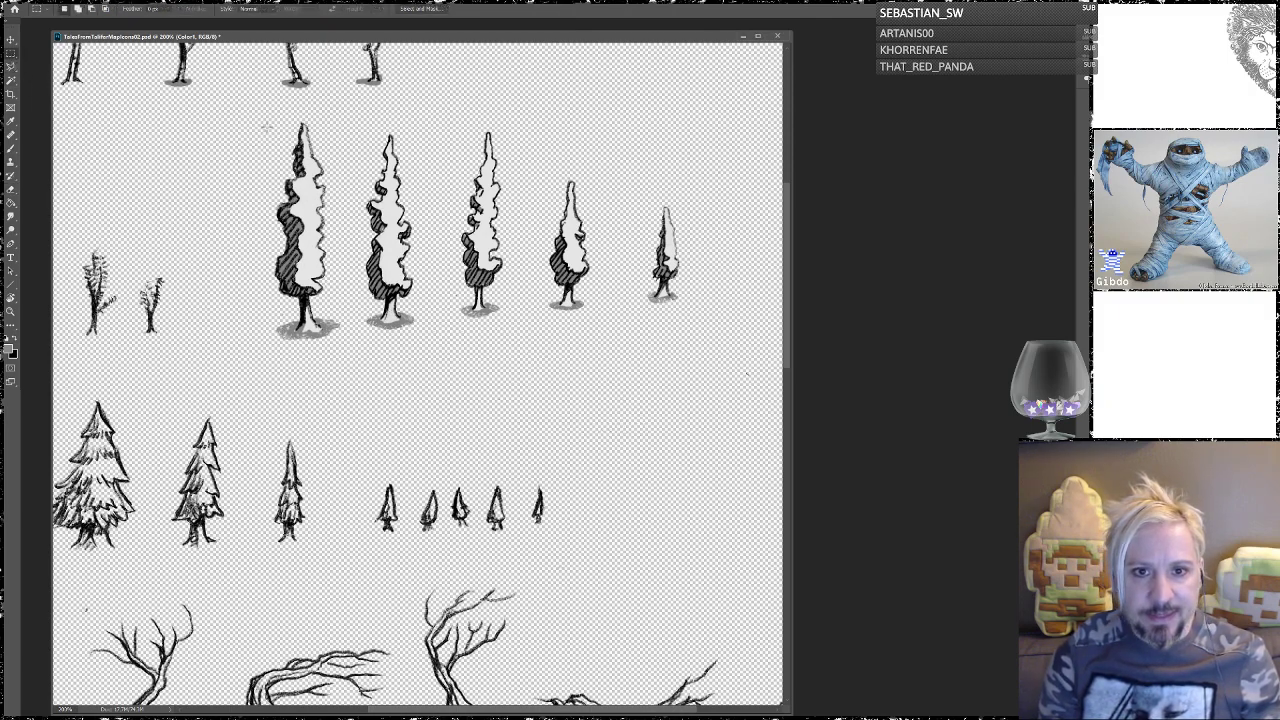
left_click_drag(252, 110, 349, 363)
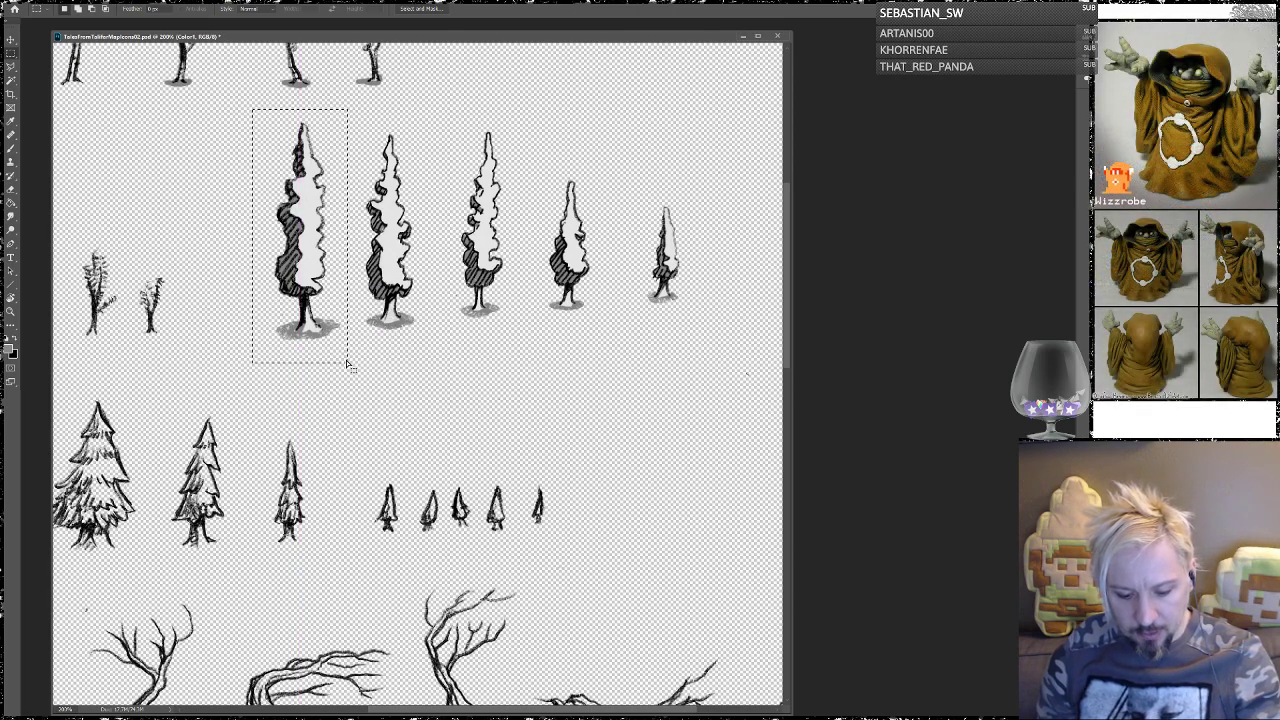
Step: Try copying the selected cypress into a new document, and close that document without saving
key("ctrl+c")
key("ctrl+n")
key("Return")
key("ctrl+v")
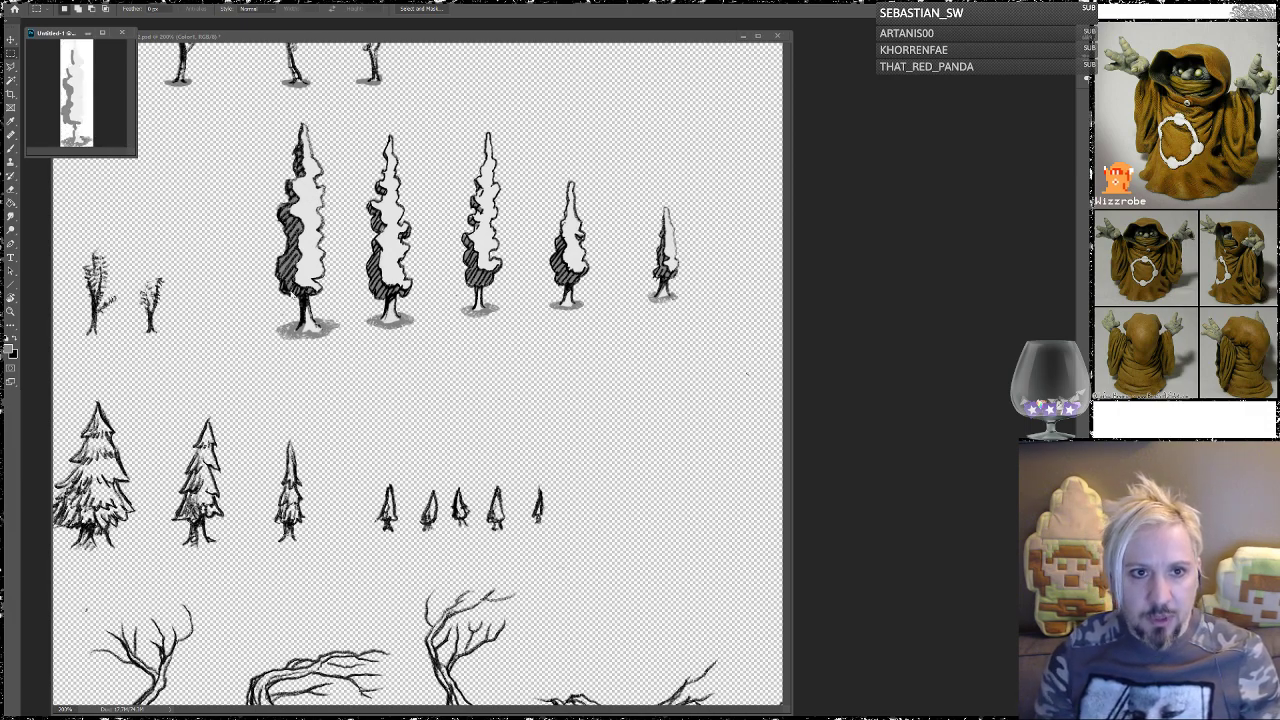
left_click(122, 33)
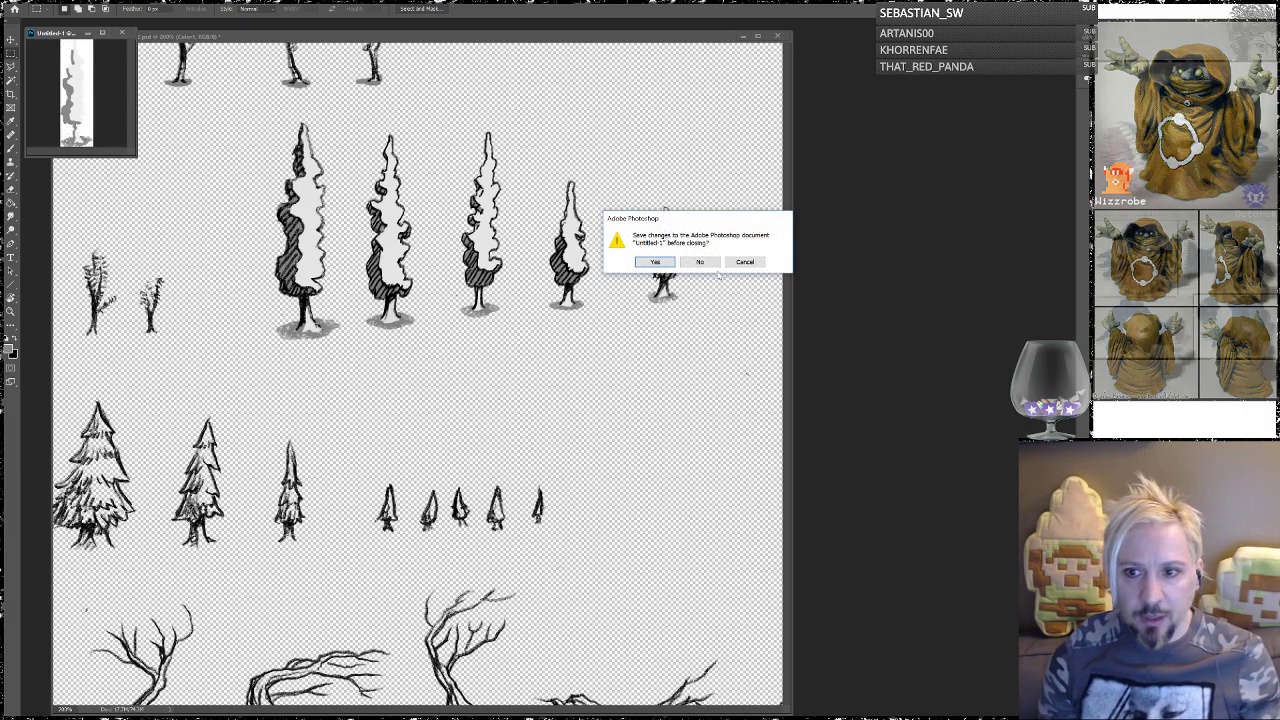
left_click(699, 262)
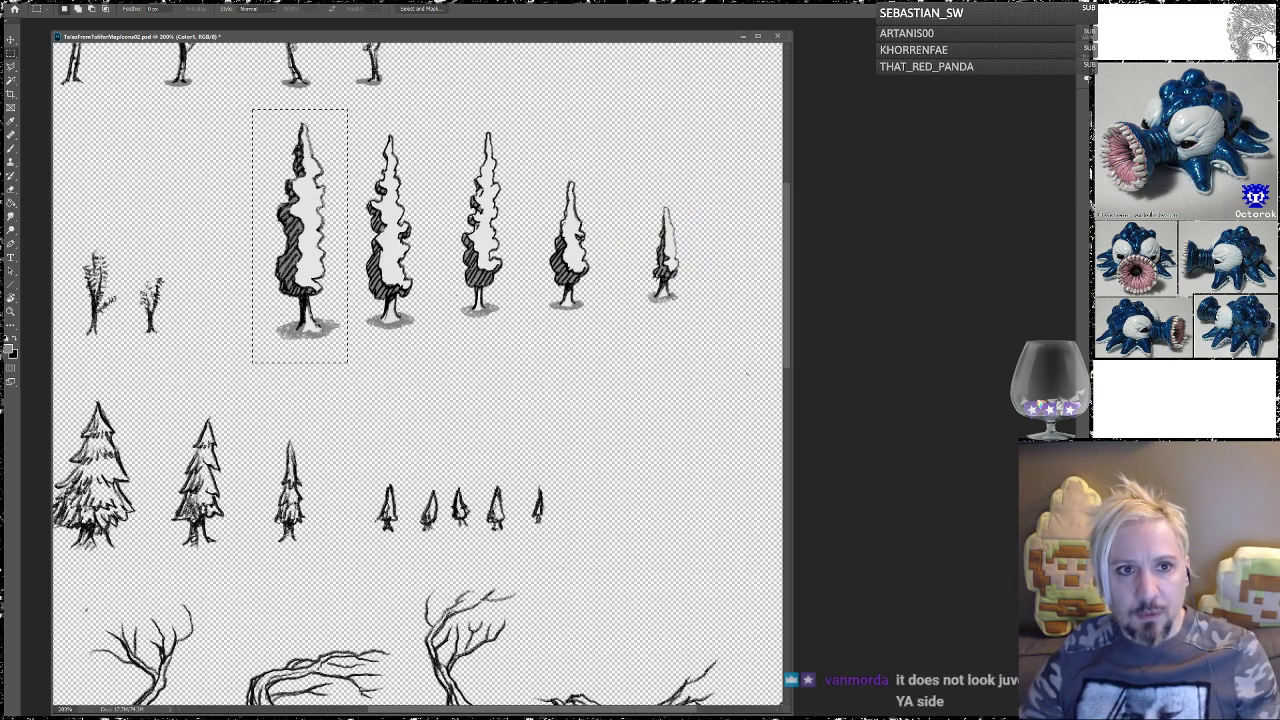
Step: Save the changes to the tree icon document and clear the selection around the tallest cypress
key("alt+f")
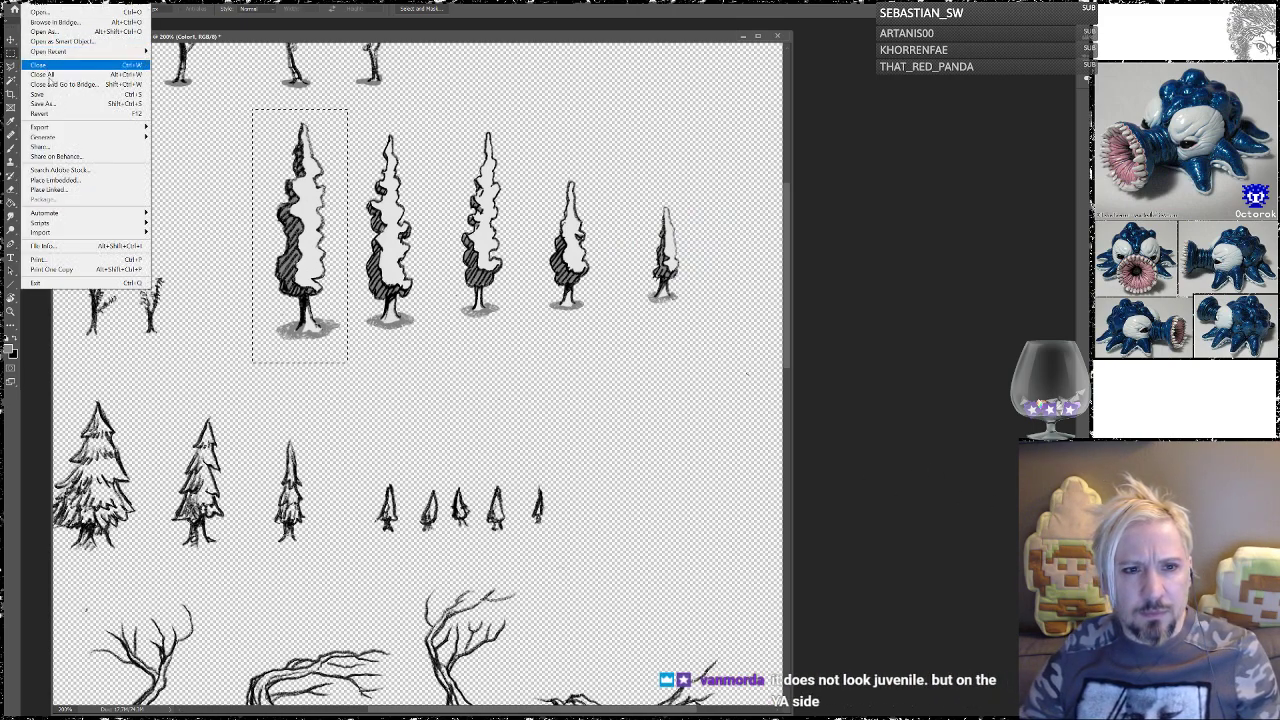
left_click(43, 94)
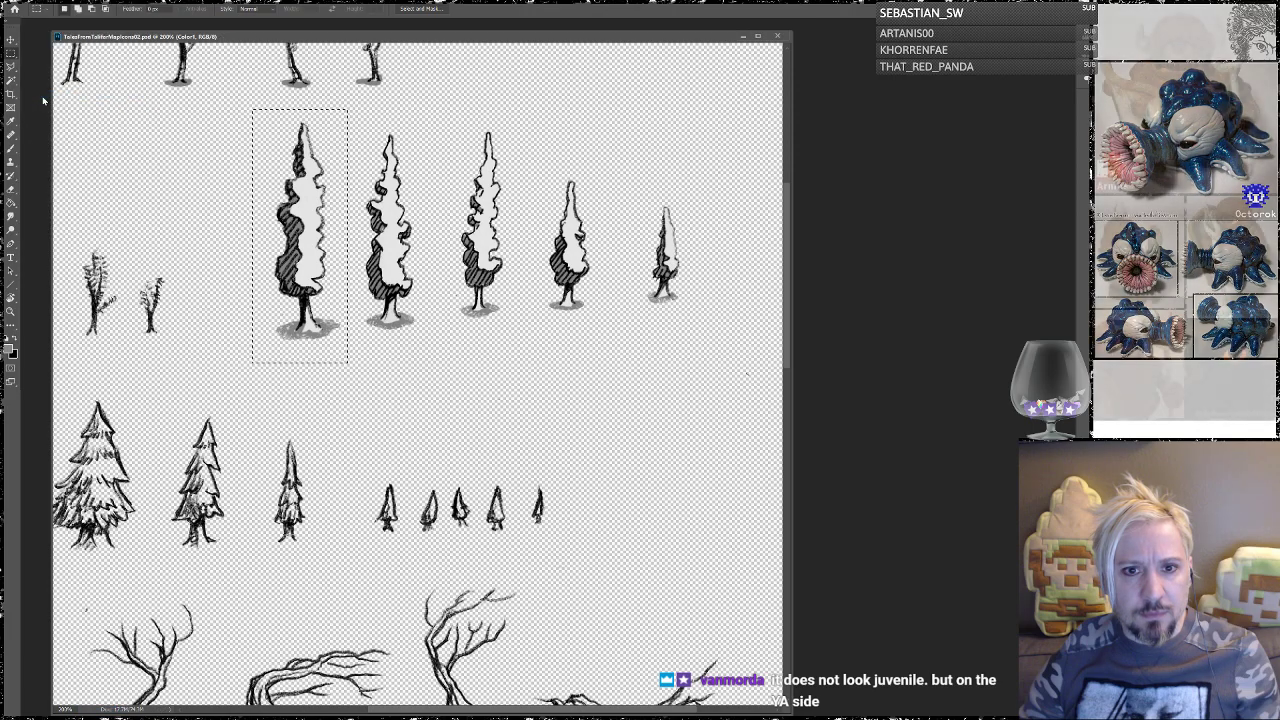
key("ctrl+d")
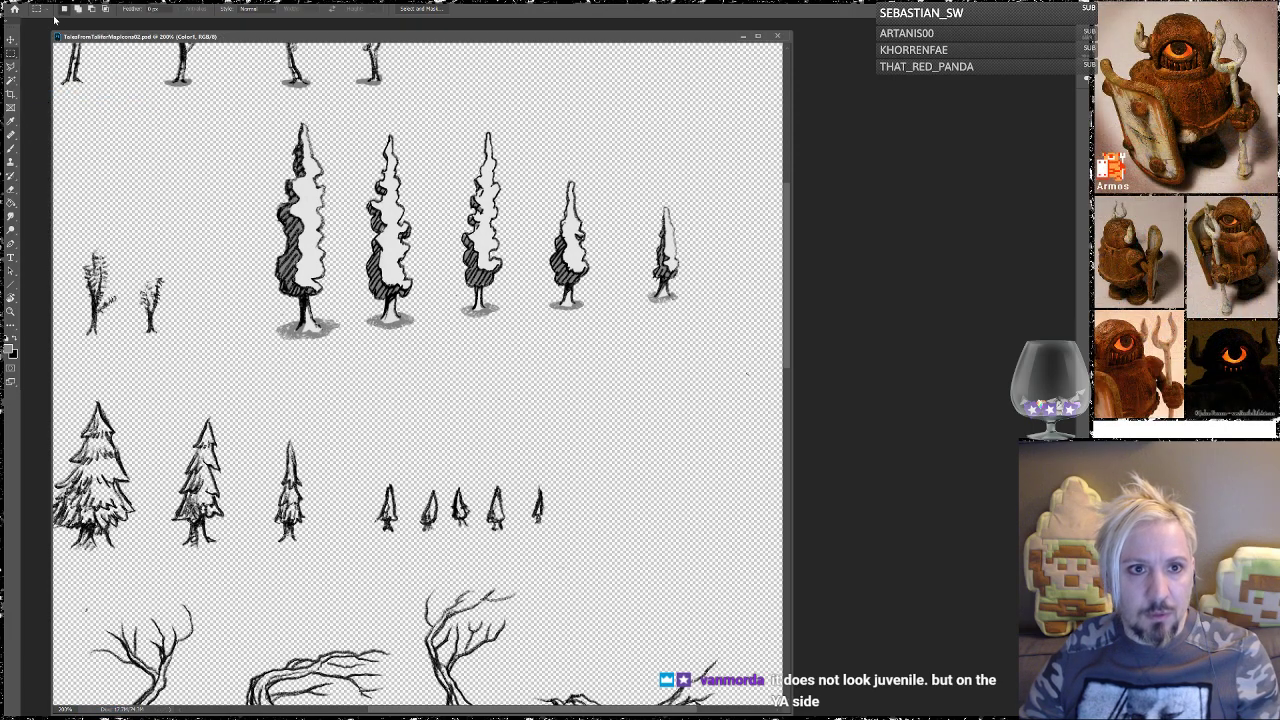
Step: Save the document under the new name TalesFromTalifarMapIcons02Process with maximized compatibility, and show a gray paper texture behind the trees
left_click(30, 1)
left_click(45, 104)
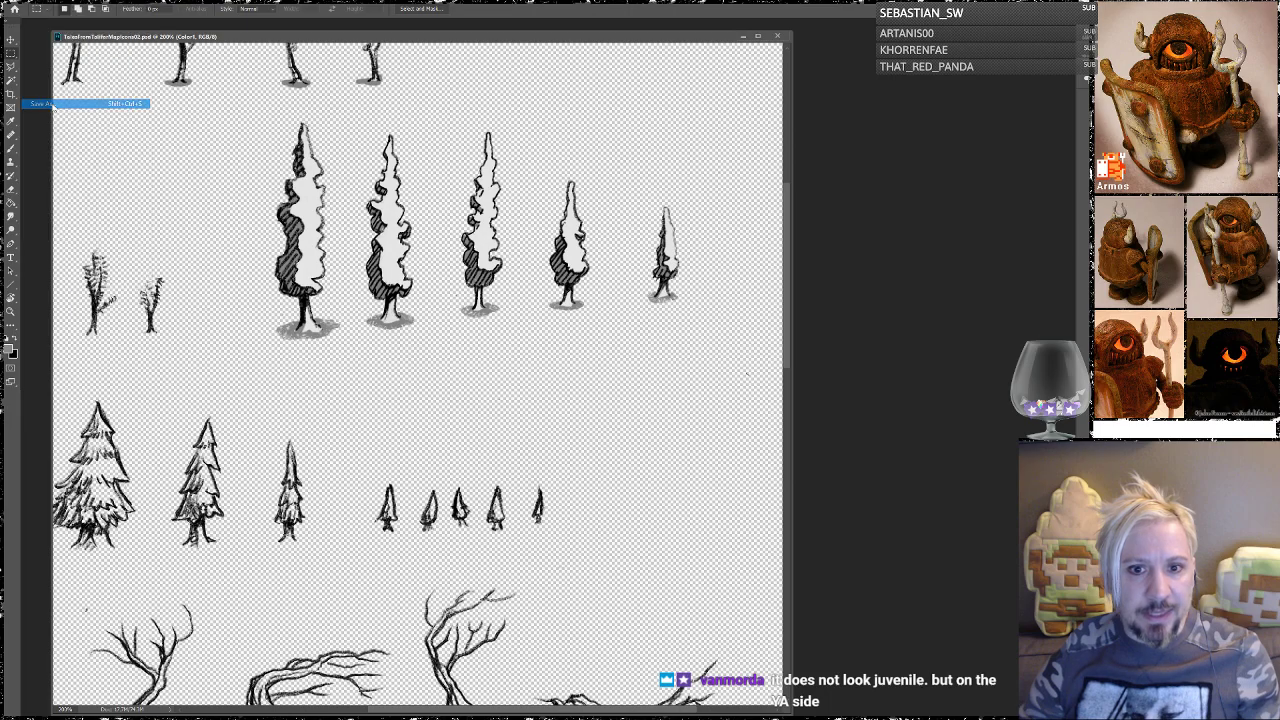
key("End")
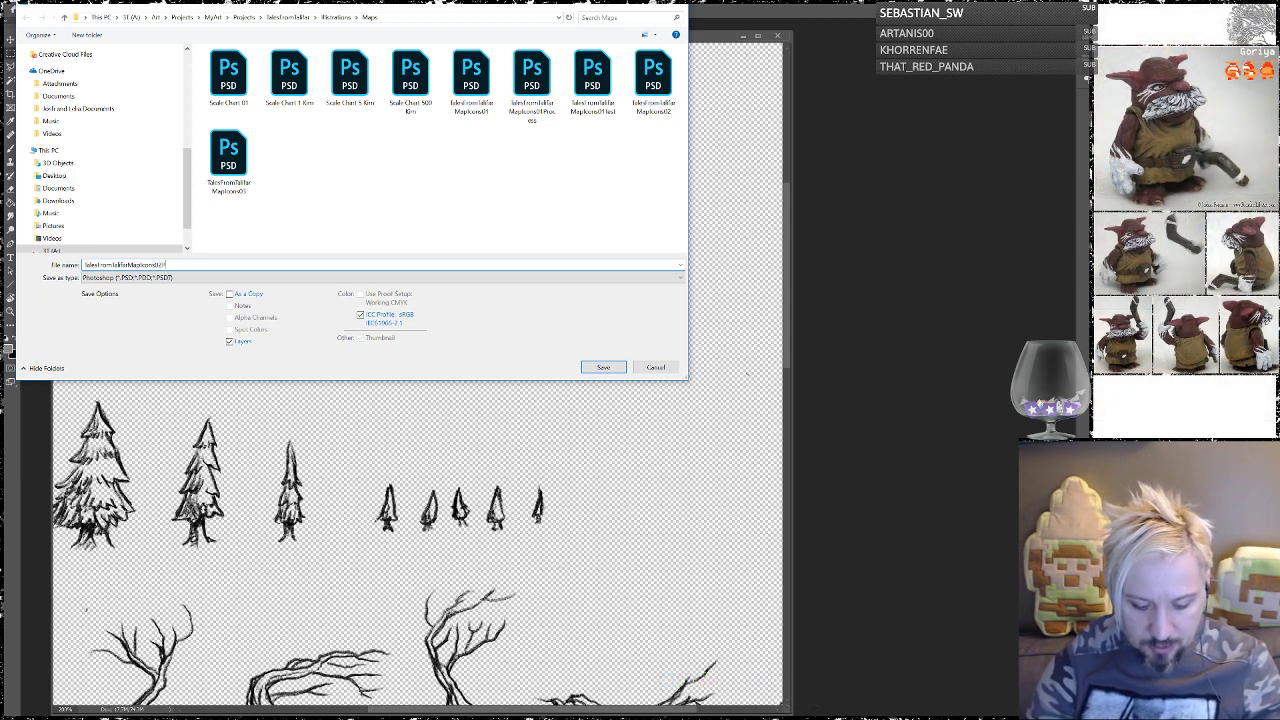
type("Trees")
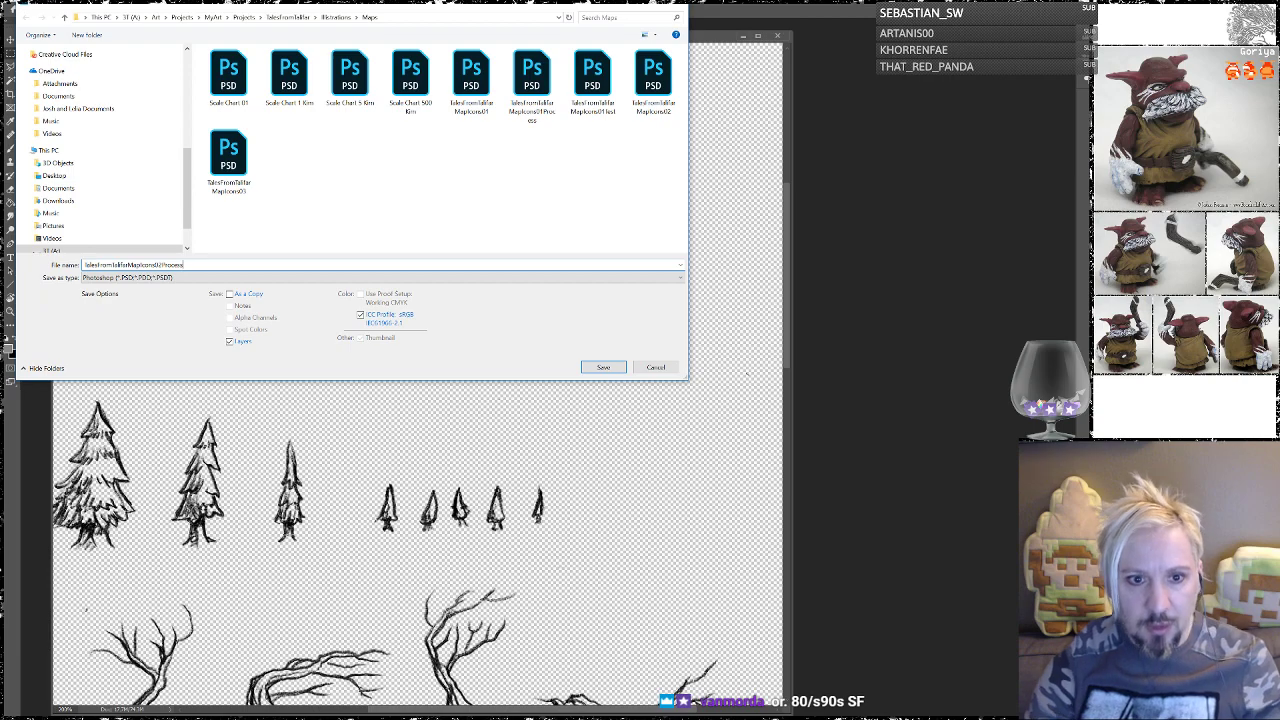
left_click(603, 367)
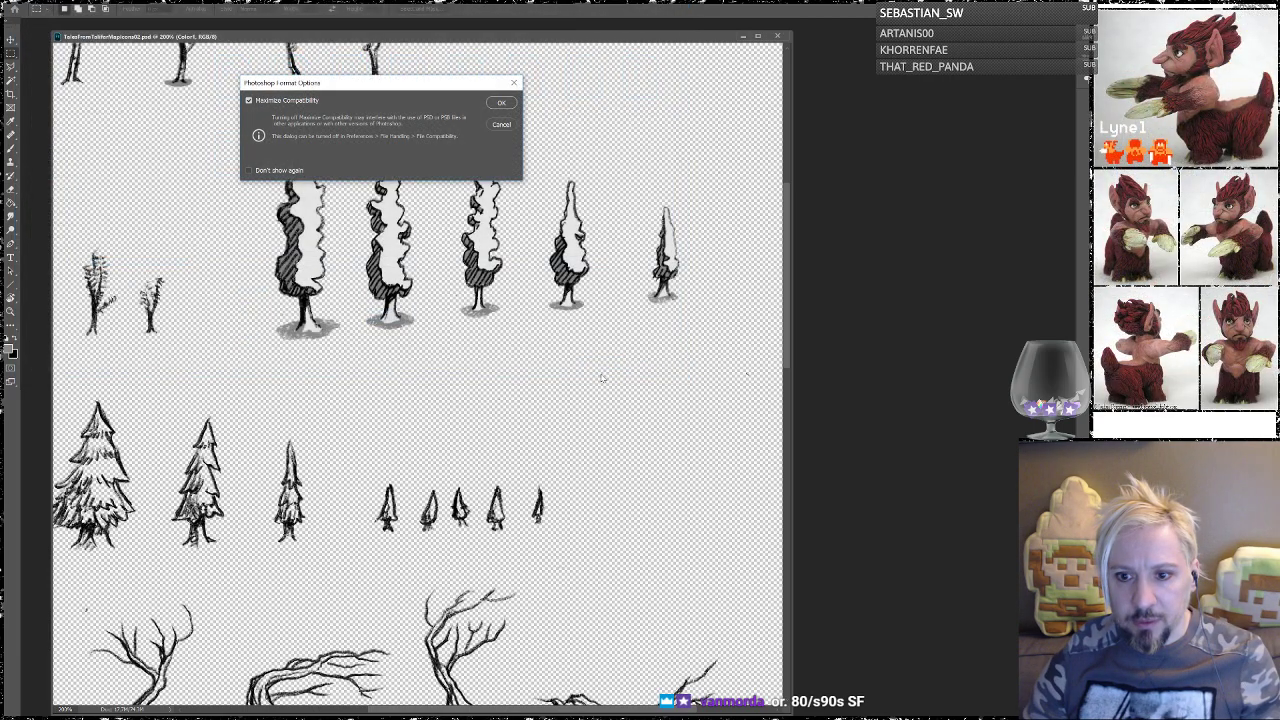
left_click(502, 104)
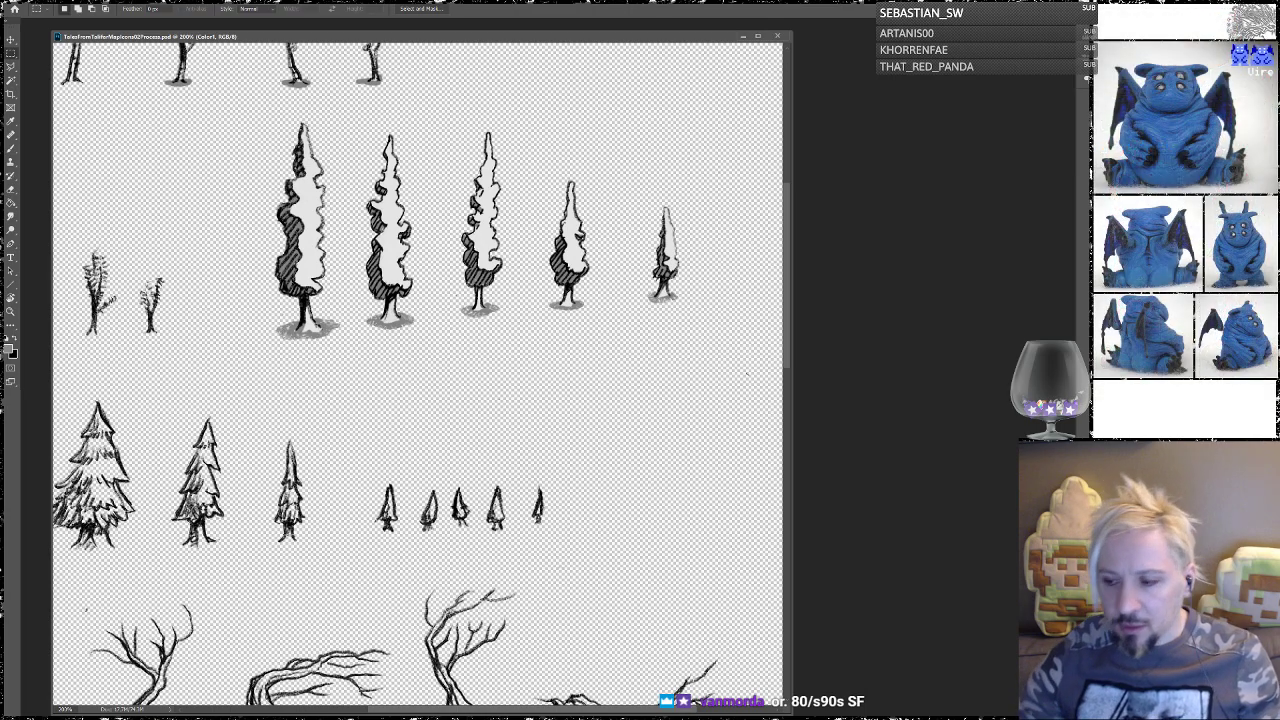
key("ctrl+z")
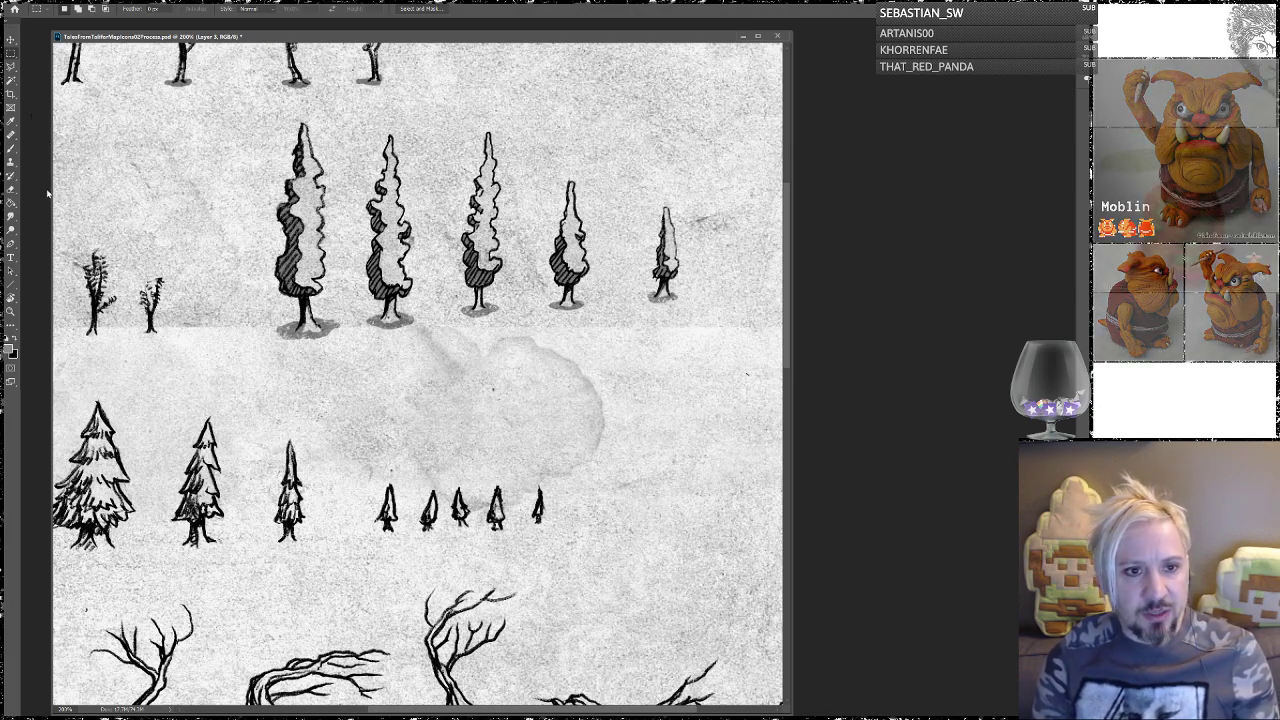
Step: Try green strokes over the second cypress with an Airbrush Soft brush, undo them and pick the Salty Watercolor brush
left_click(19, 148)
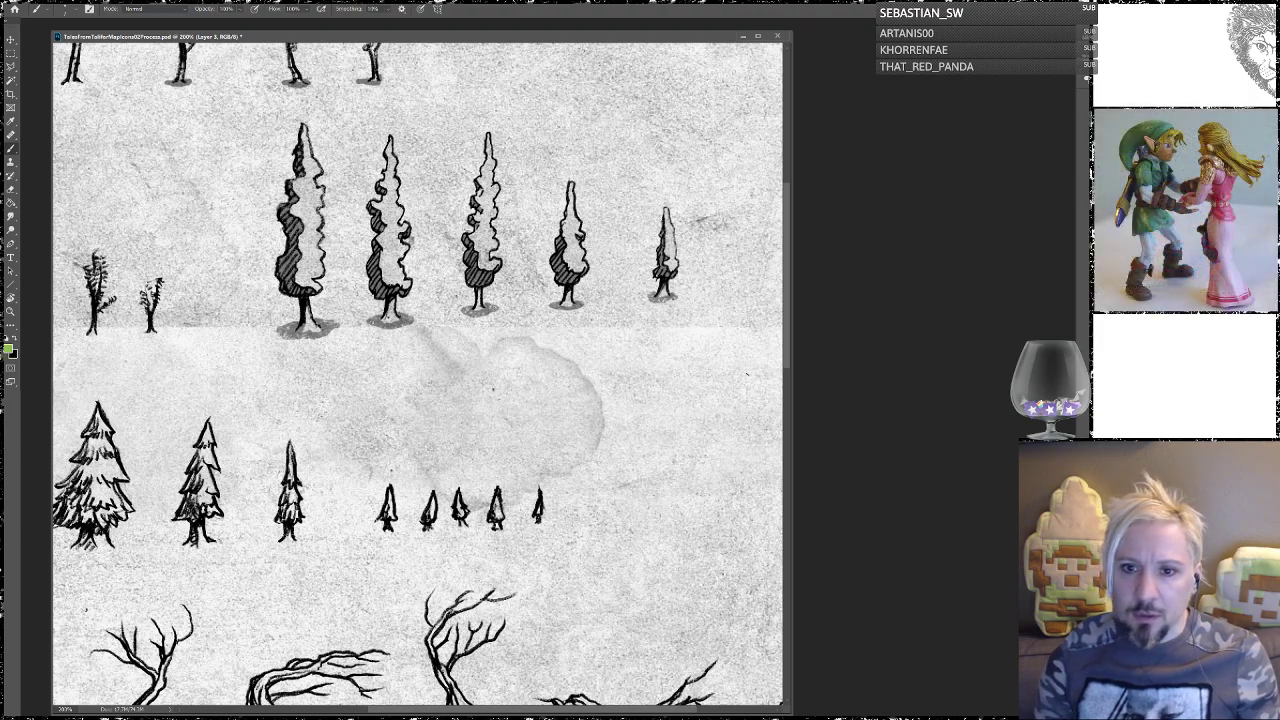
right_click(492, 388)
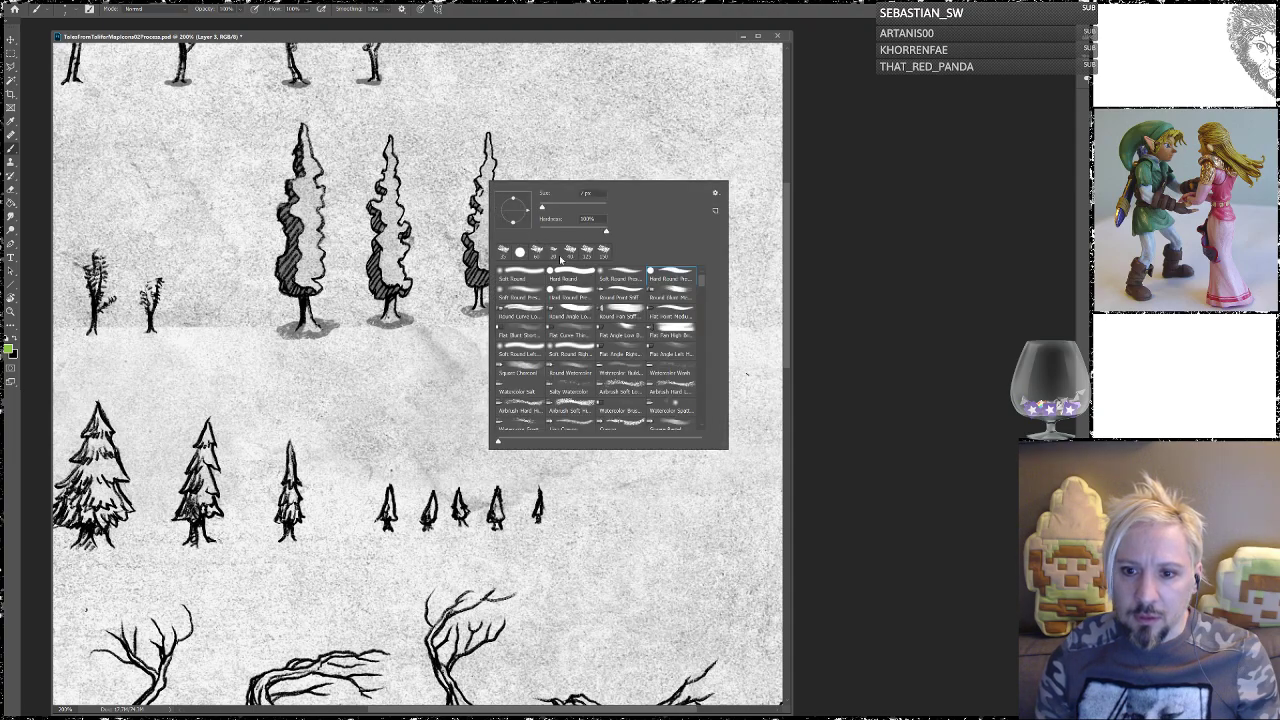
left_click(586, 409)
key("Return")
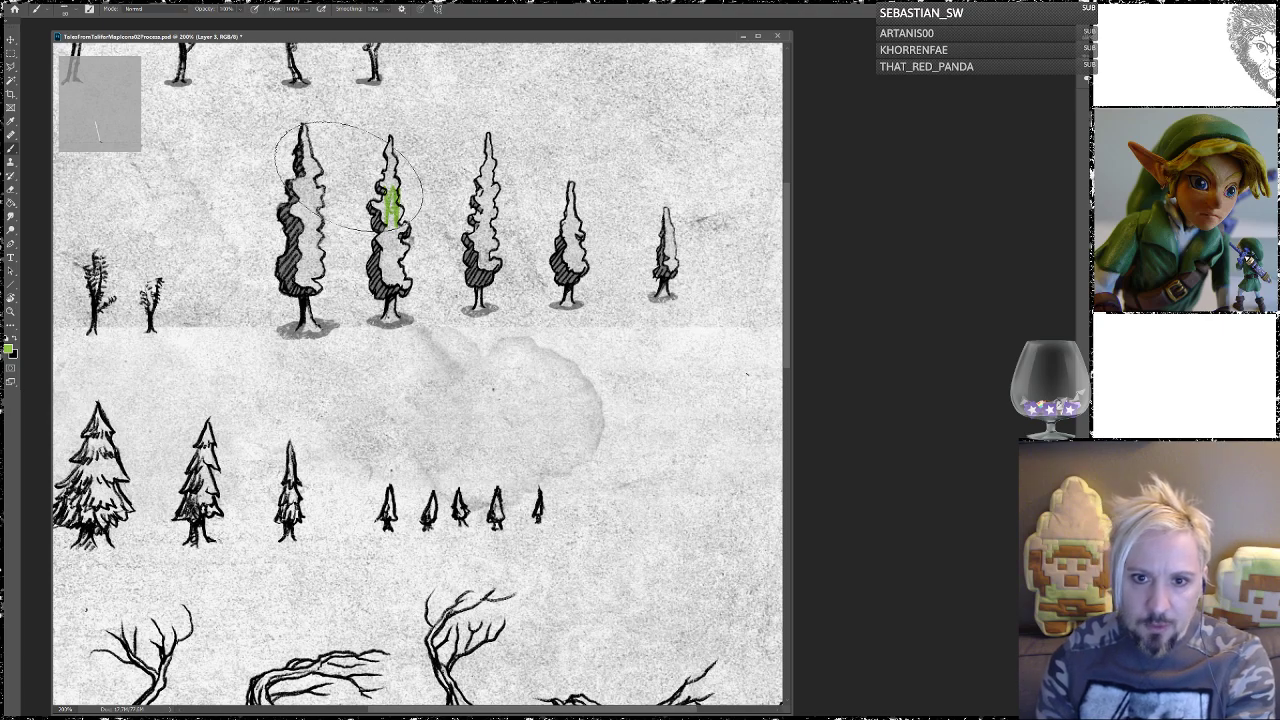
left_click_drag(400, 255, 433, 160)
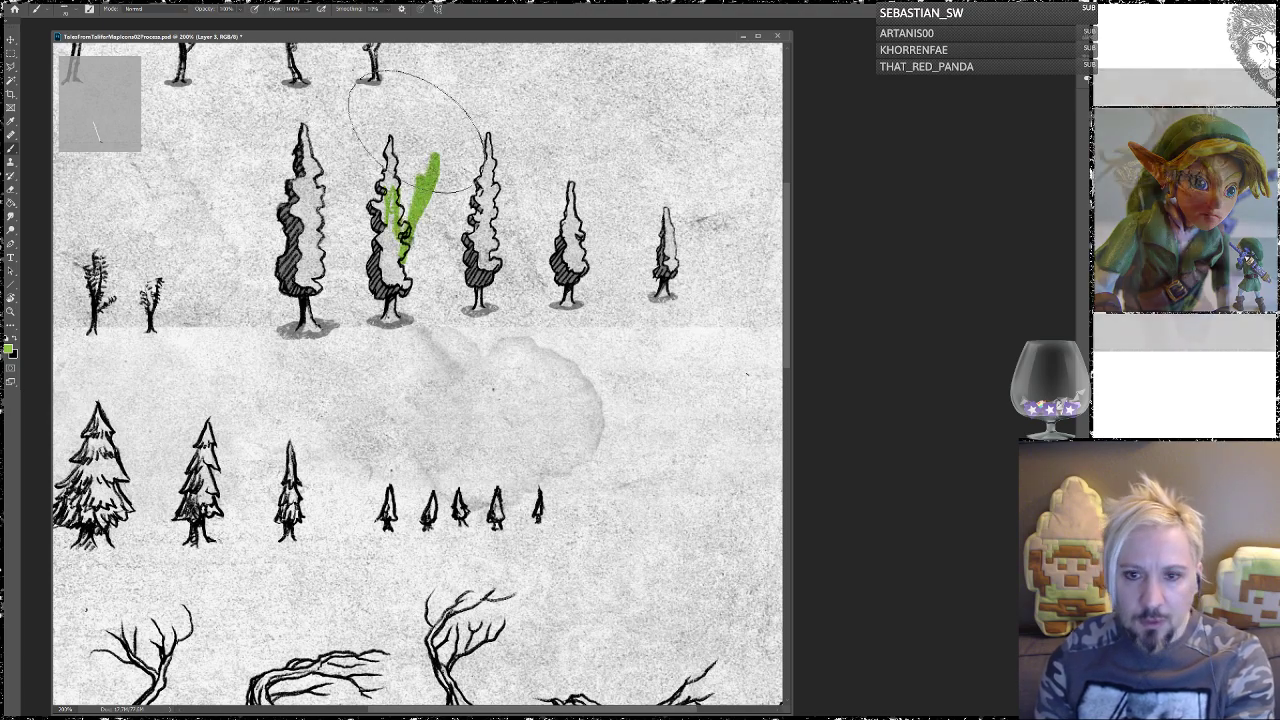
key("ctrl+z")
key("ctrl+z")
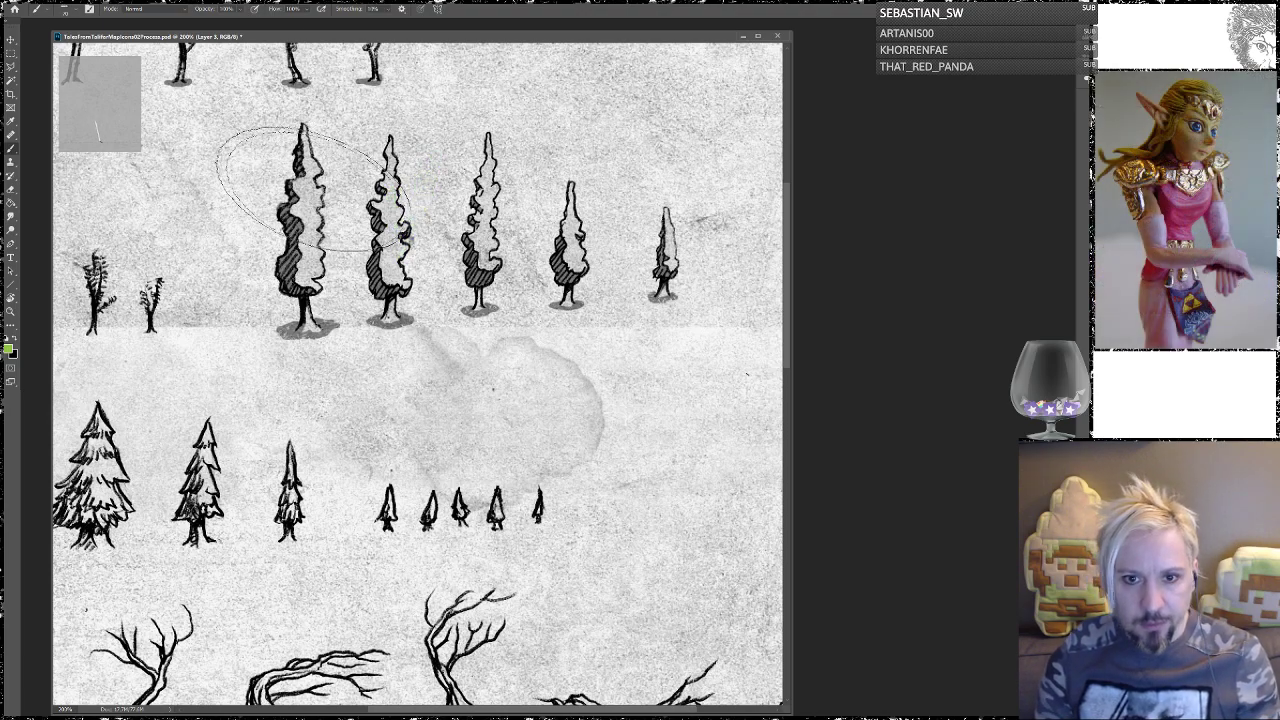
right_click(360, 217)
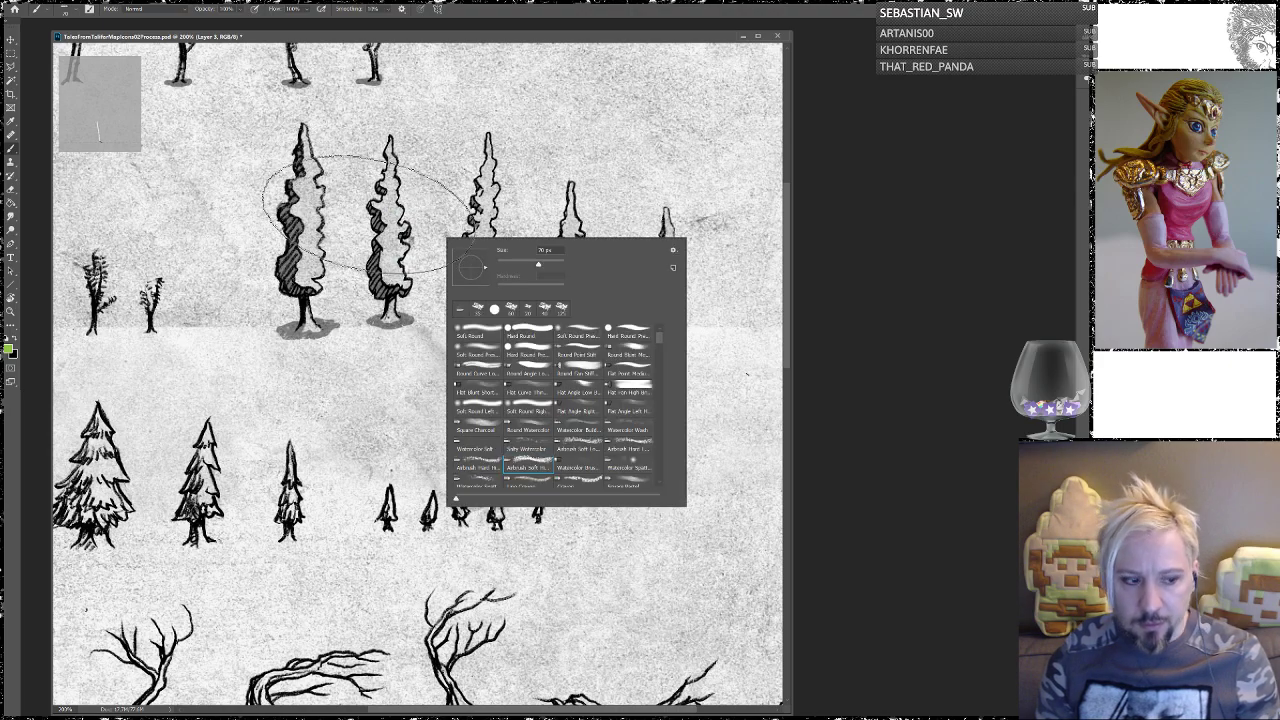
left_click(539, 442)
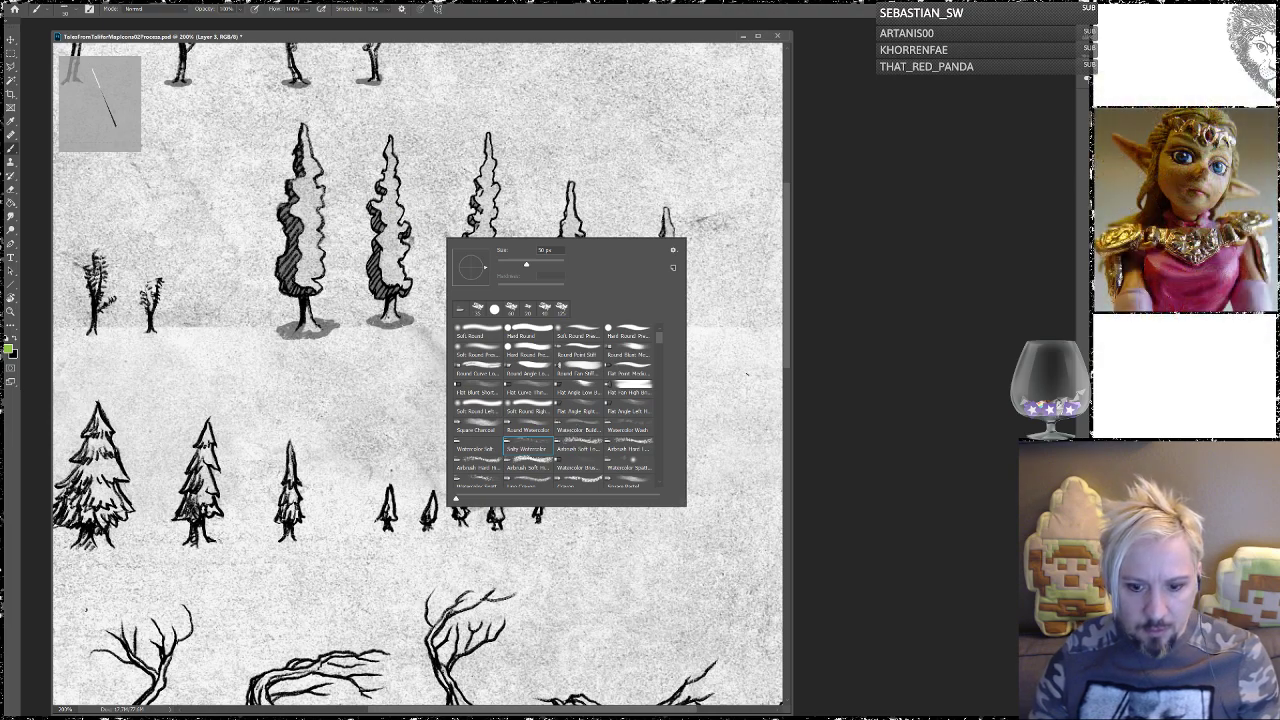
Step: Switch to File Explorer, view the ScarredKing1Promo book cover image, close it and return to the tree drawing in Photoshop
mouse_move(483, 718)
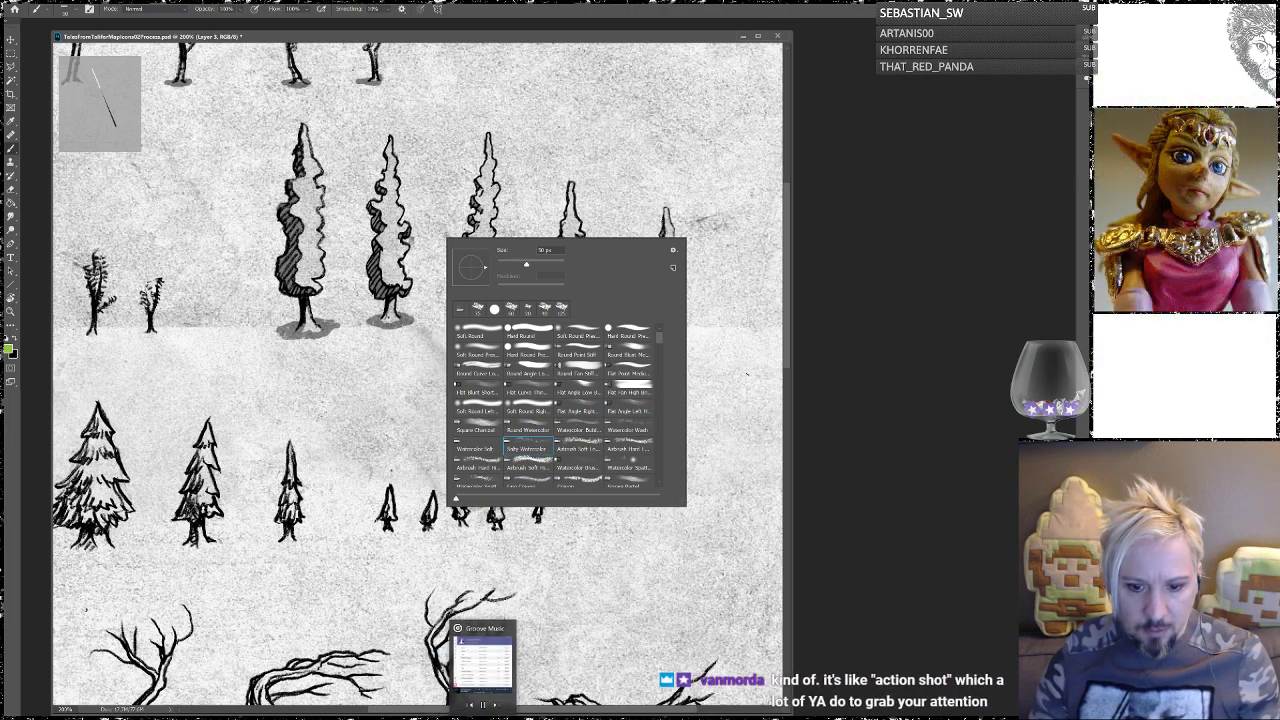
left_click(68, 680)
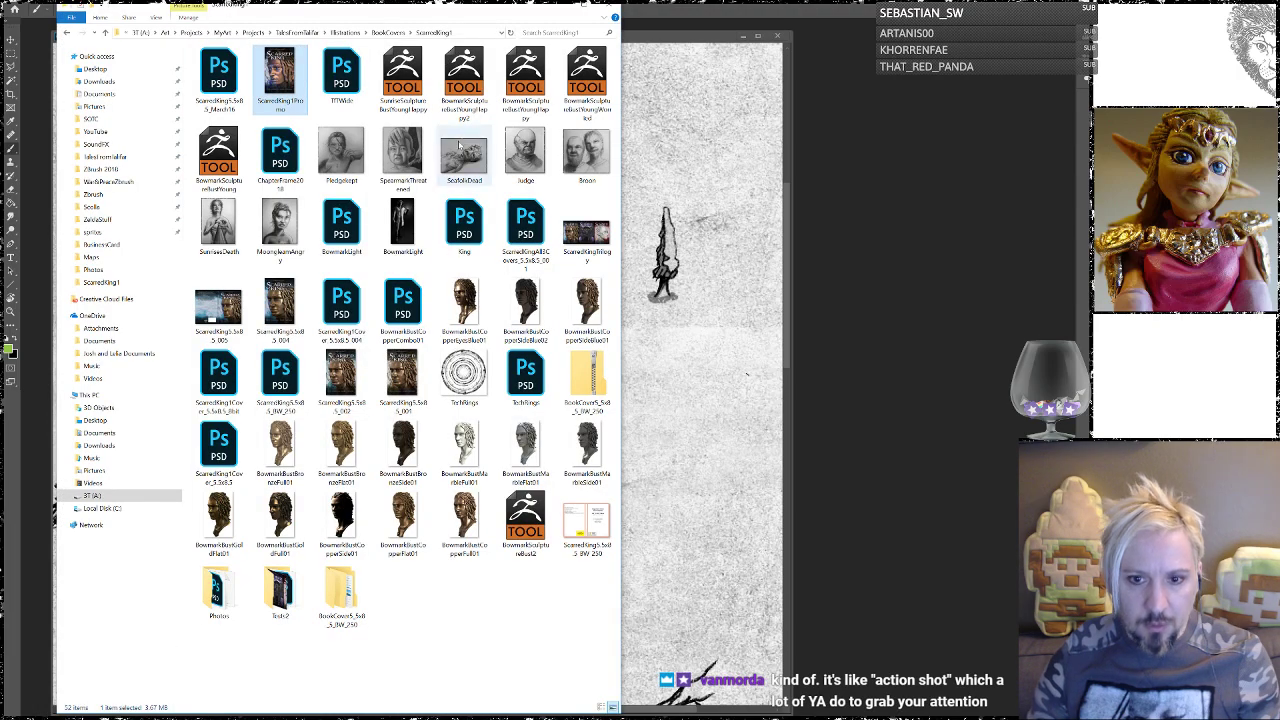
double_click(281, 78)
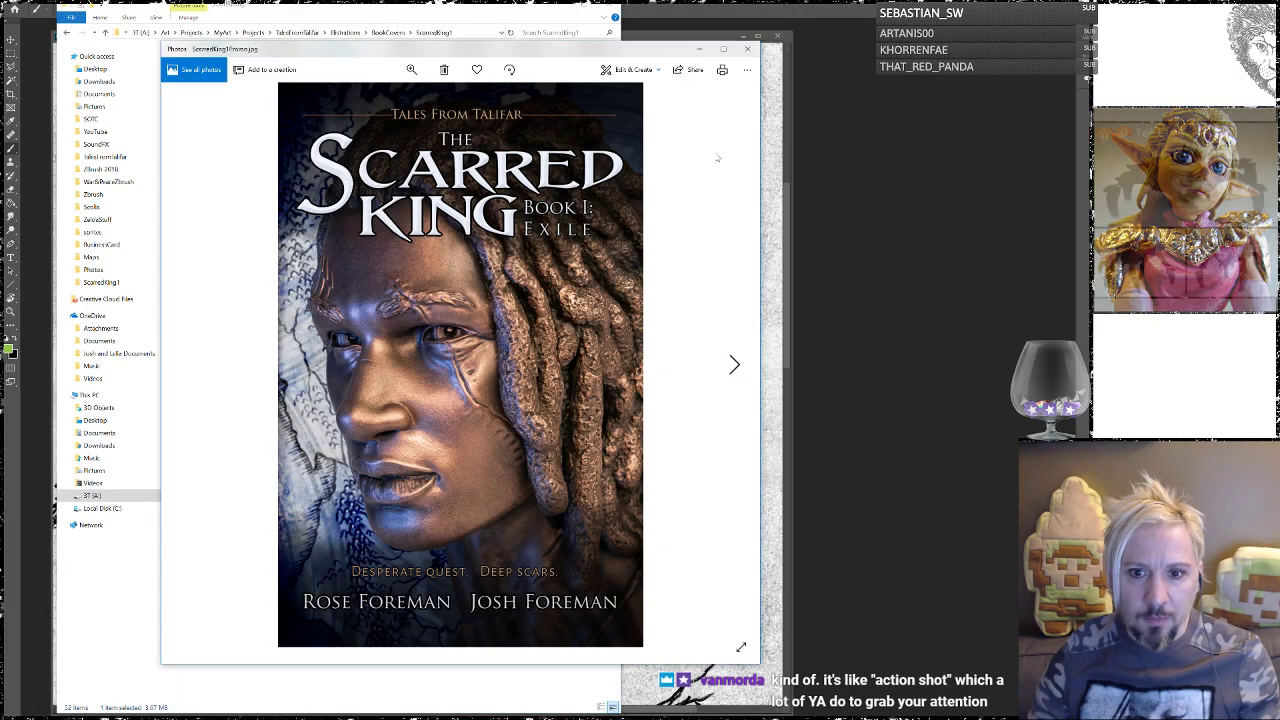
left_click_drag(590, 53, 507, 37)
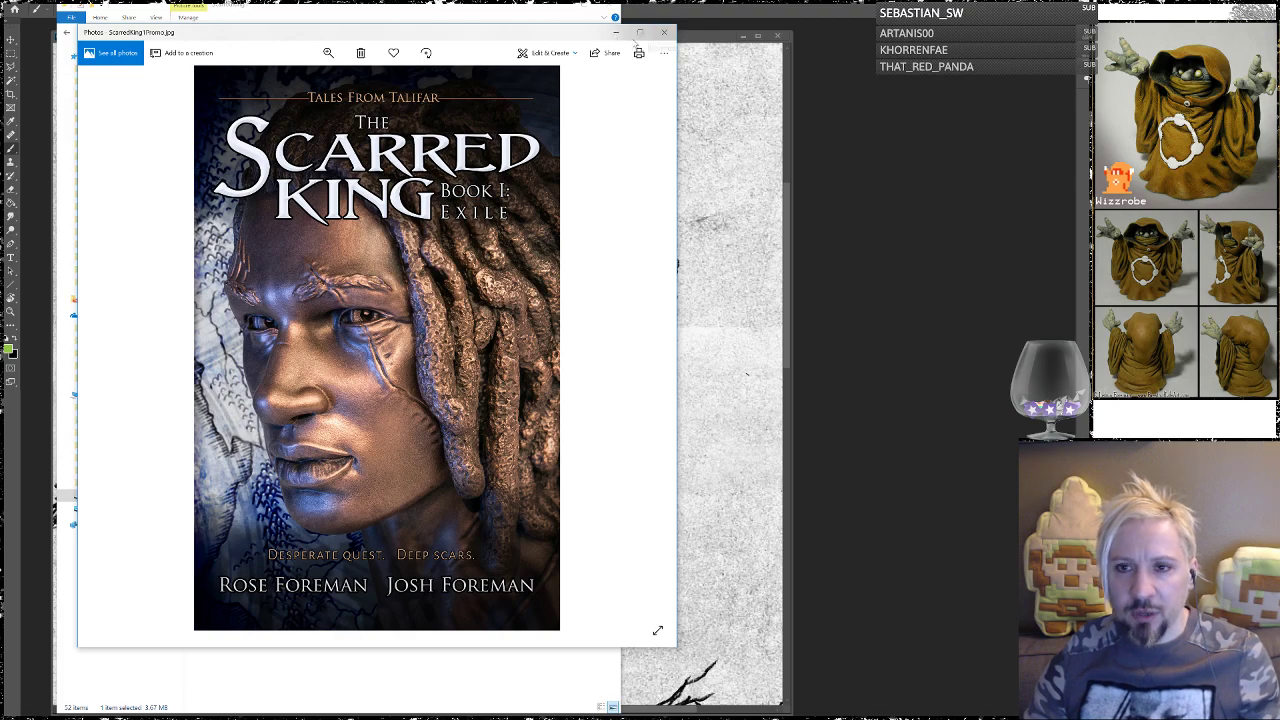
left_click(662, 37)
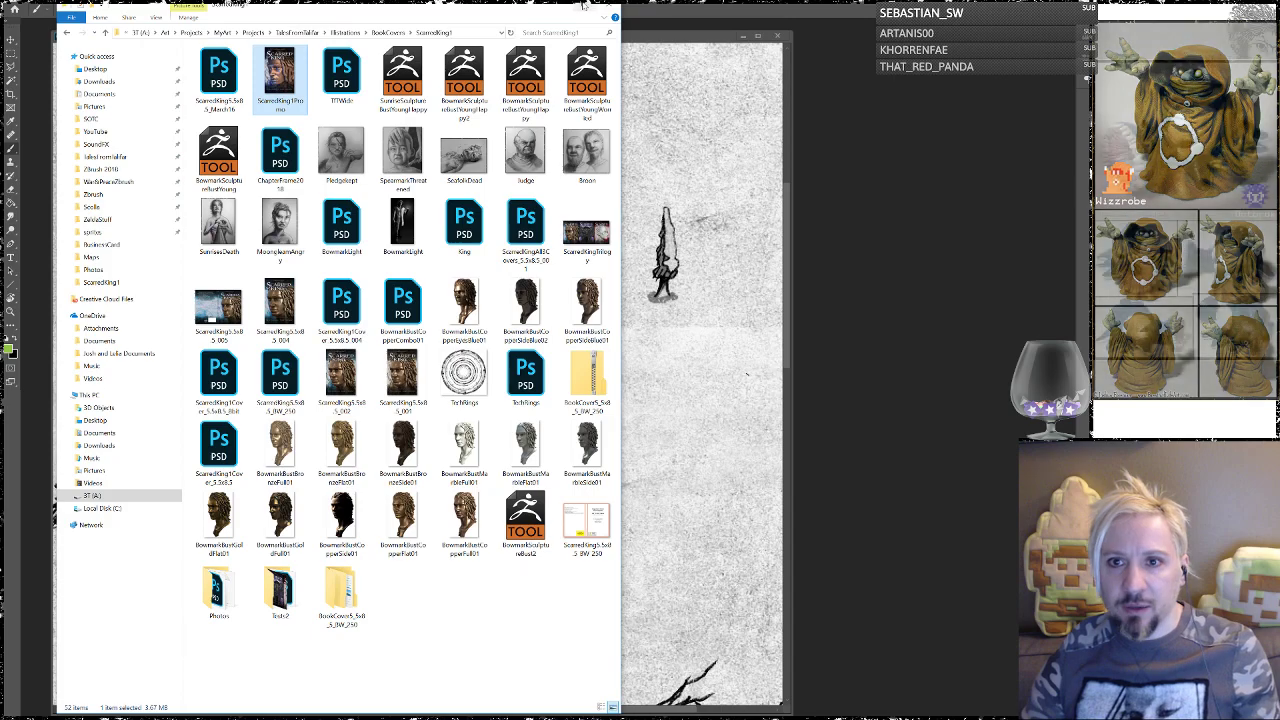
left_click(912, 290)
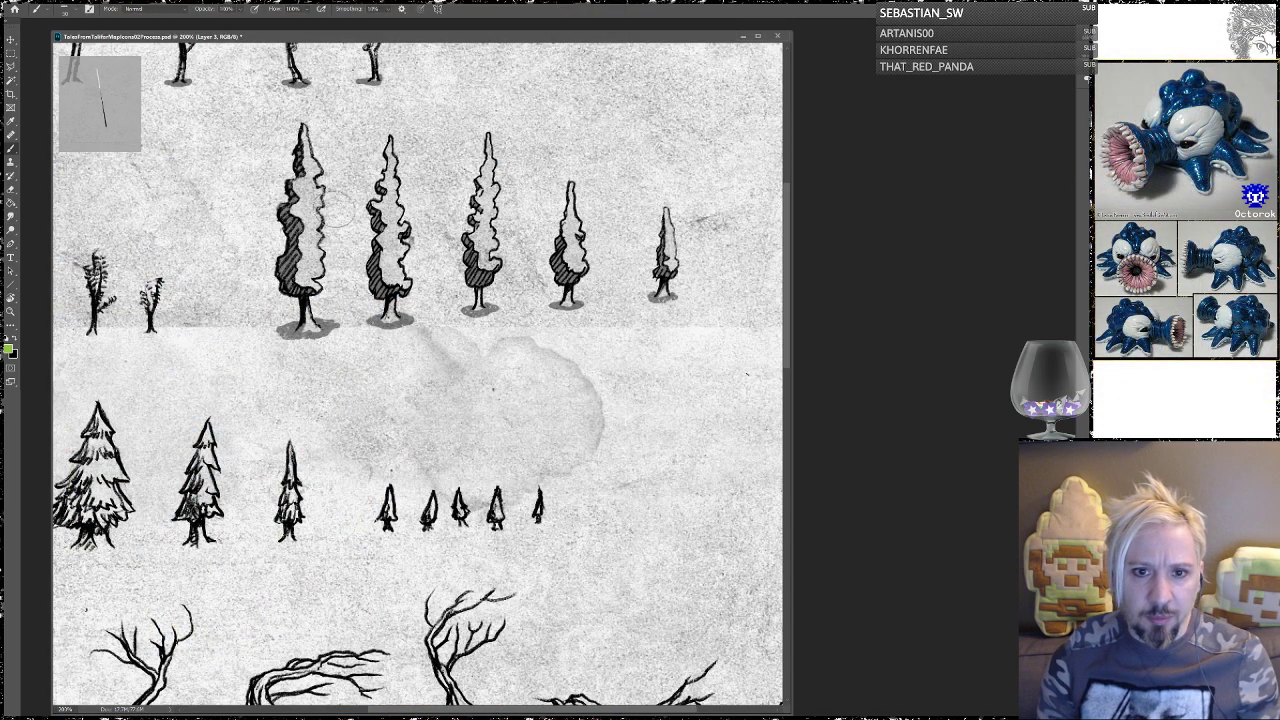
Step: Paint the foliage of all five cypresses green with the Square Charcoal brush
right_click(322, 212)
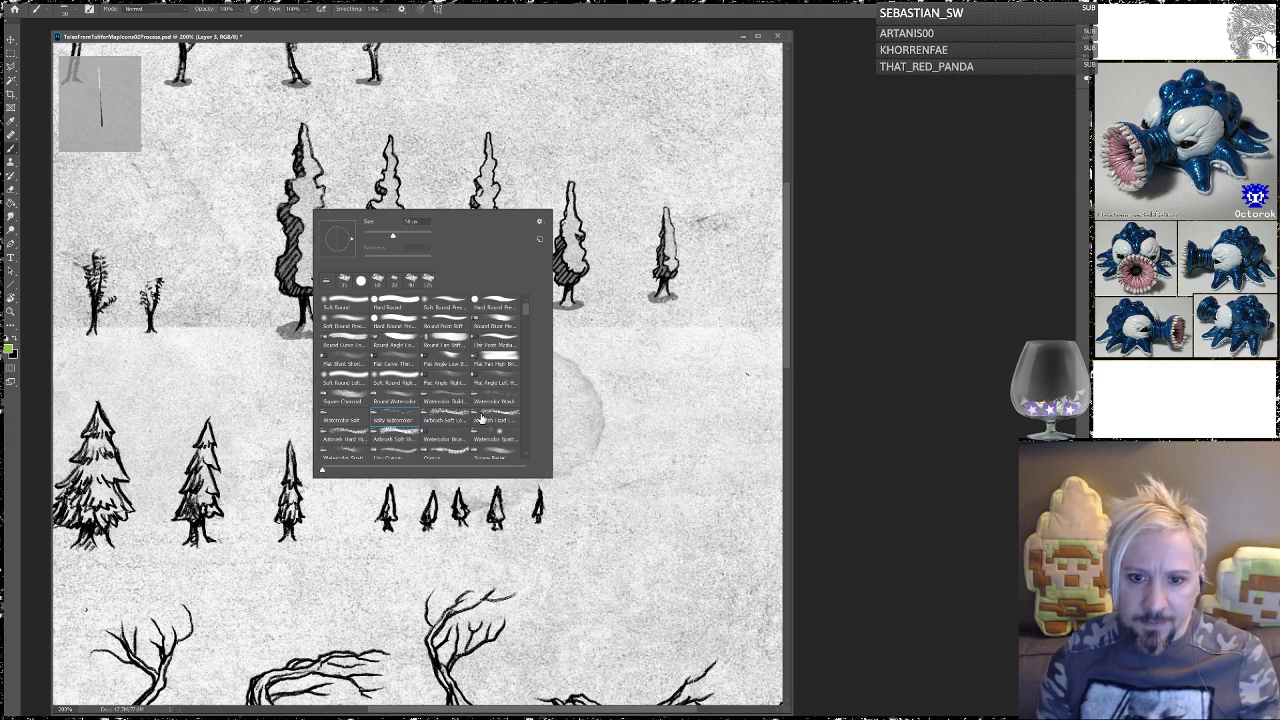
left_click(348, 398)
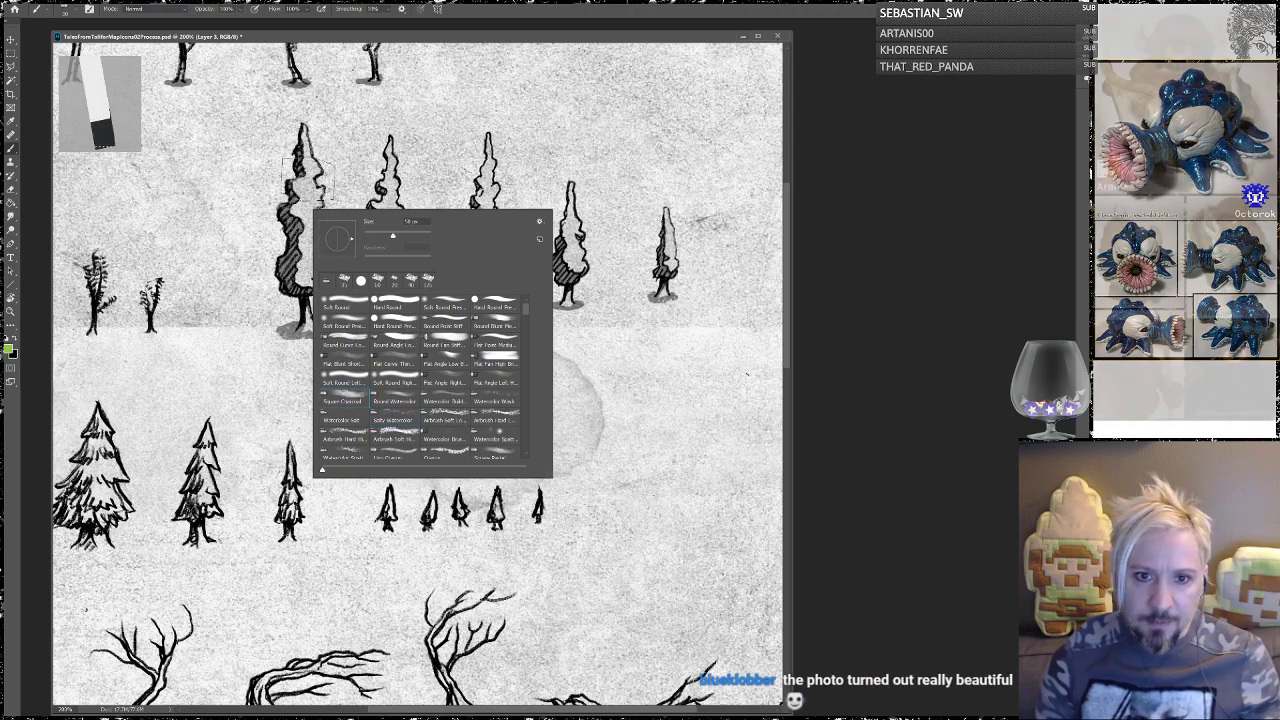
key("Return")
mouse_move(328, 208)
left_mouse_down()
mouse_move(305, 132)
mouse_move(312, 265)
mouse_move(335, 262)
mouse_move(318, 280)
mouse_move(284, 190)
mouse_move(325, 255)
mouse_move(278, 240)
mouse_move(337, 272)
mouse_move(336, 188)
mouse_move(295, 130)
mouse_move(340, 272)
mouse_move(318, 292)
mouse_move(278, 273)
left_mouse_up()
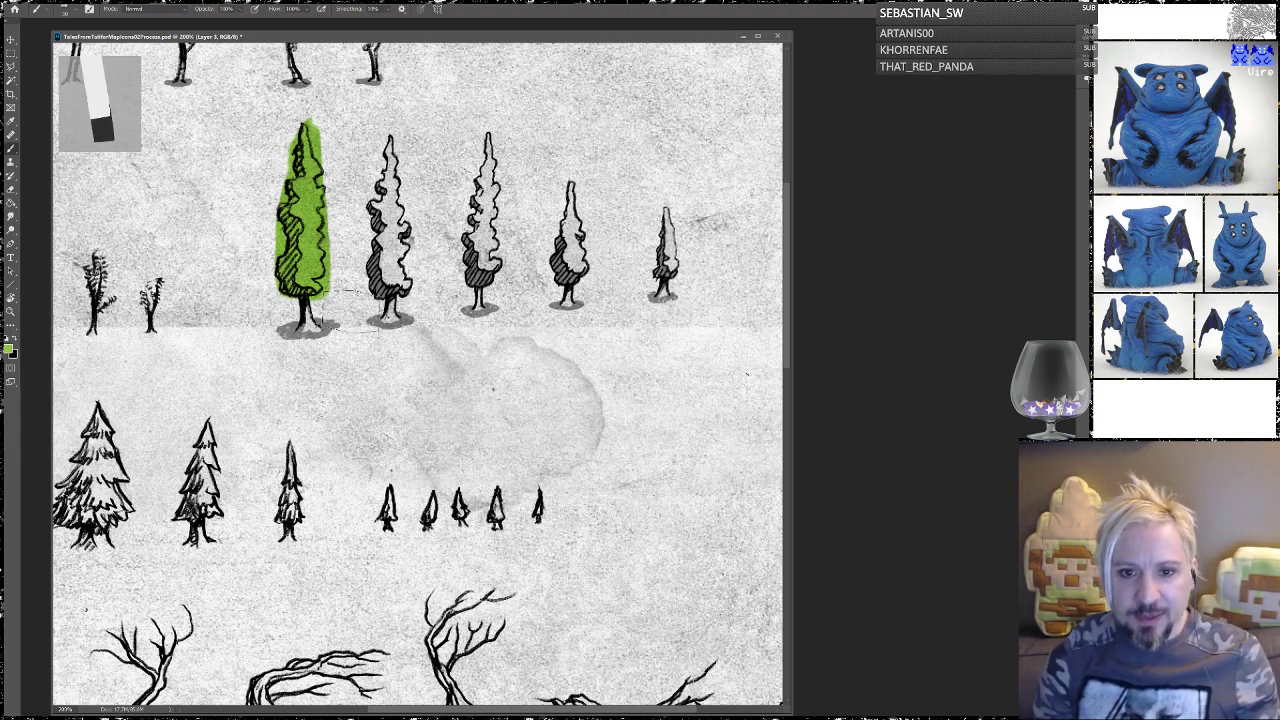
mouse_move(388, 286)
left_mouse_down()
mouse_move(390, 255)
mouse_move(405, 285)
mouse_move(415, 280)
mouse_move(395, 270)
mouse_move(400, 230)
mouse_move(370, 210)
mouse_move(390, 195)
mouse_move(390, 150)
mouse_move(375, 212)
mouse_move(410, 240)
mouse_move(388, 255)
mouse_move(395, 270)
mouse_move(468, 268)
mouse_move(489, 135)
mouse_move(487, 197)
mouse_move(503, 232)
mouse_move(485, 265)
mouse_move(490, 250)
mouse_move(560, 250)
mouse_move(568, 180)
mouse_move(580, 270)
mouse_move(575, 230)
mouse_move(668, 230)
mouse_move(663, 262)
left_mouse_up()
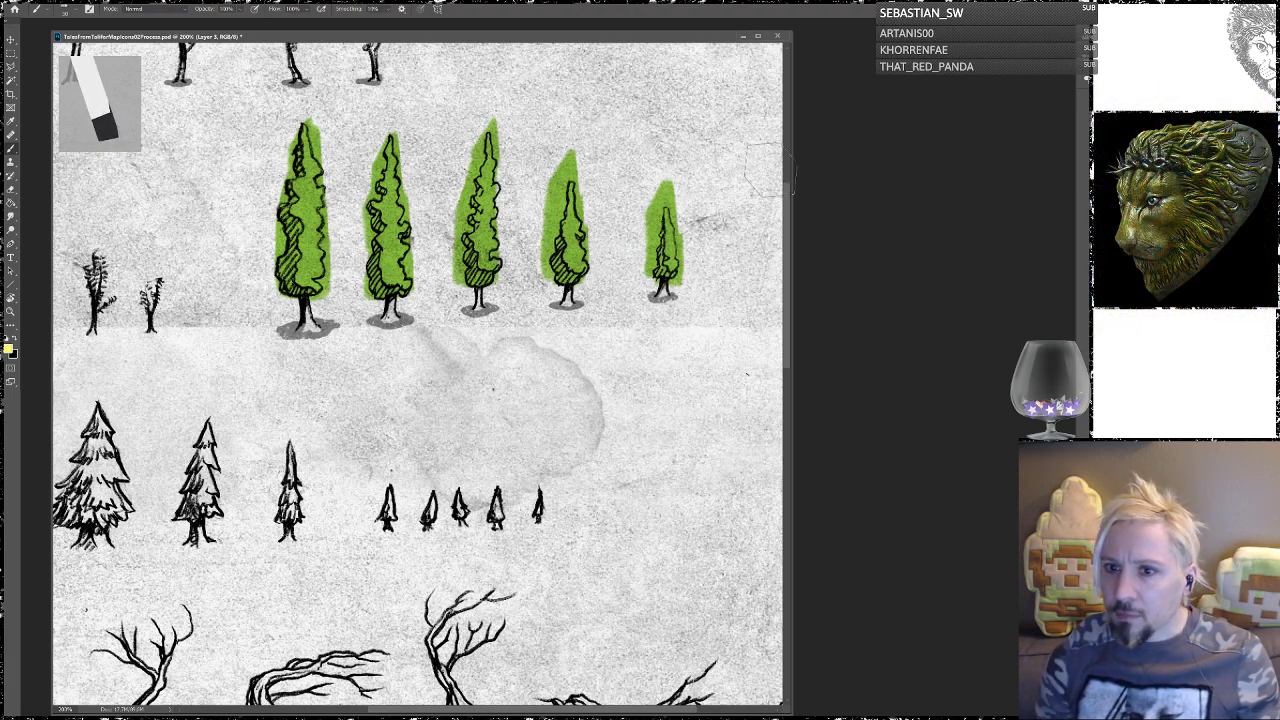
Step: Test the Salty Watercolor brush in yellow on the third cypress, undo the first stroke and paint another along its lit side
right_click(558, 205)
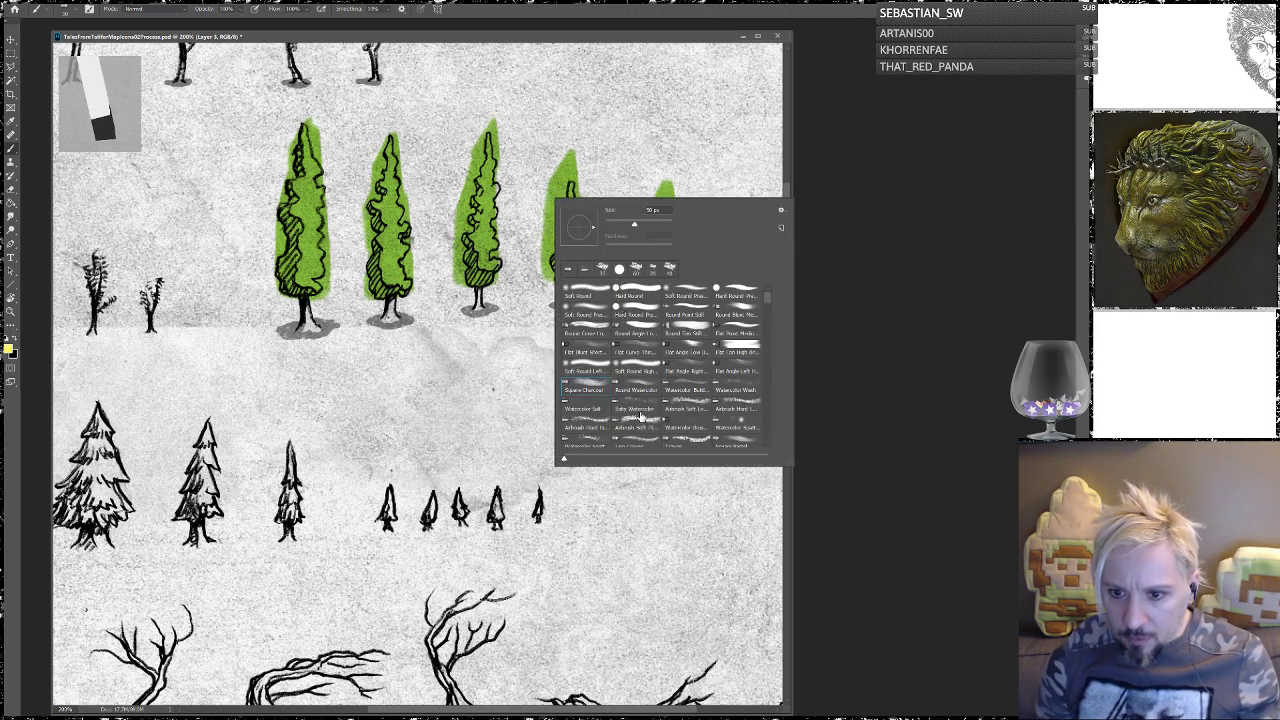
left_click(640, 408)
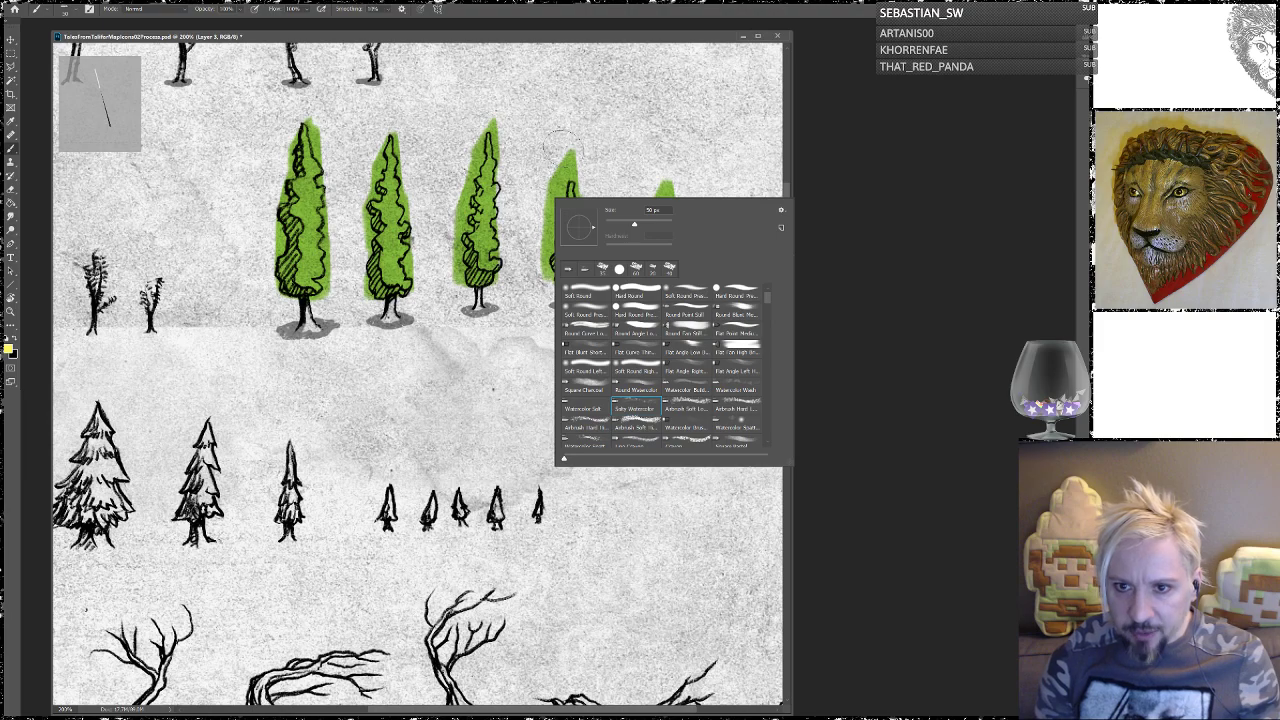
left_click(573, 148)
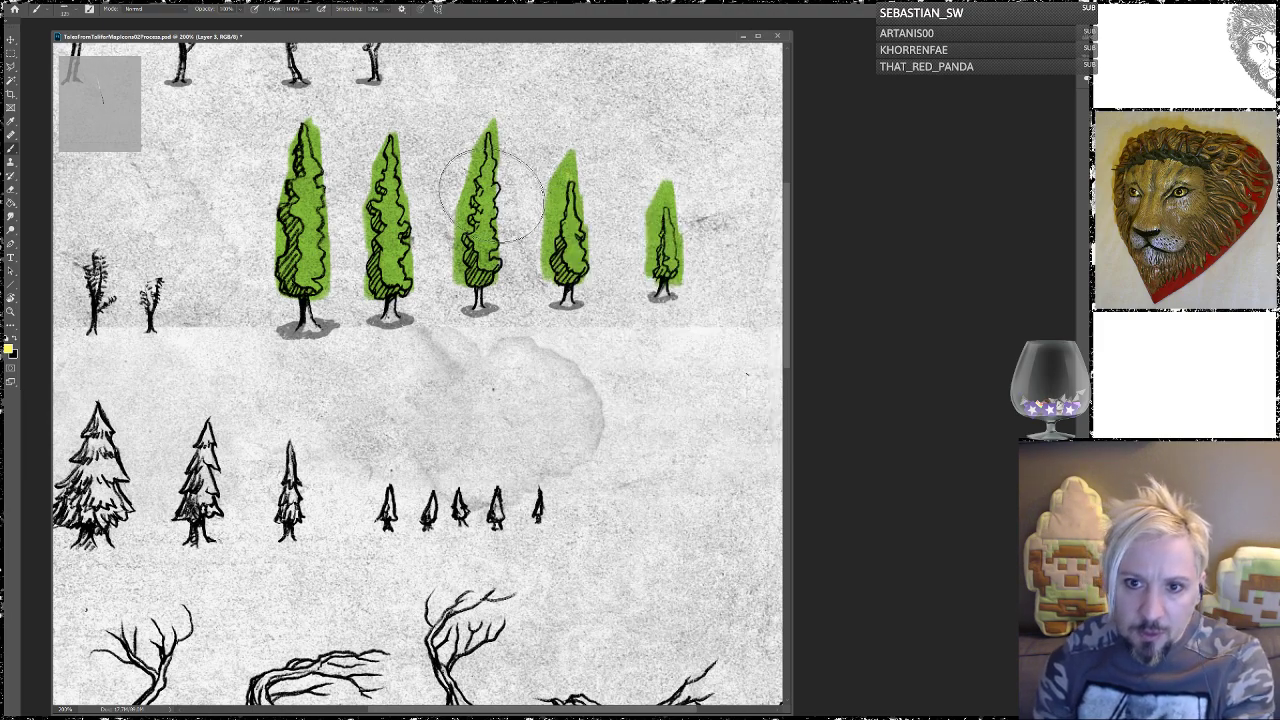
left_click_drag(488, 135, 492, 195)
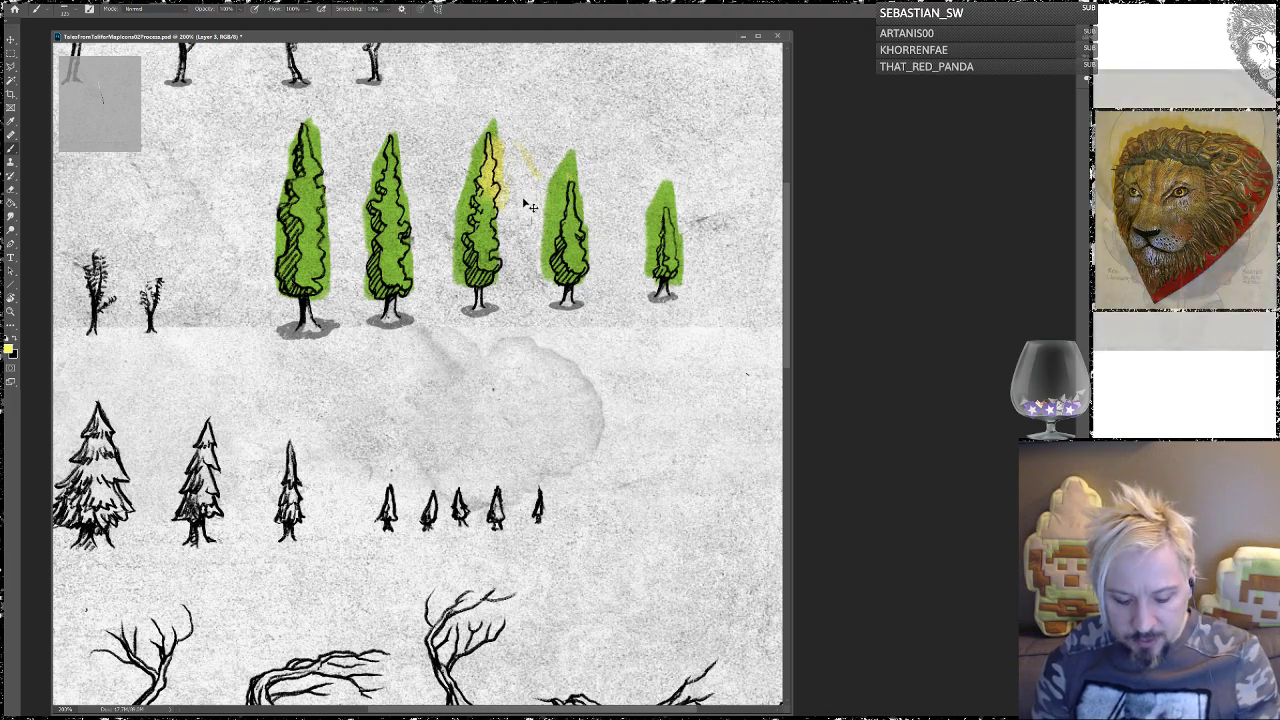
key("ctrl+z")
left_click_drag(512, 150, 512, 245)
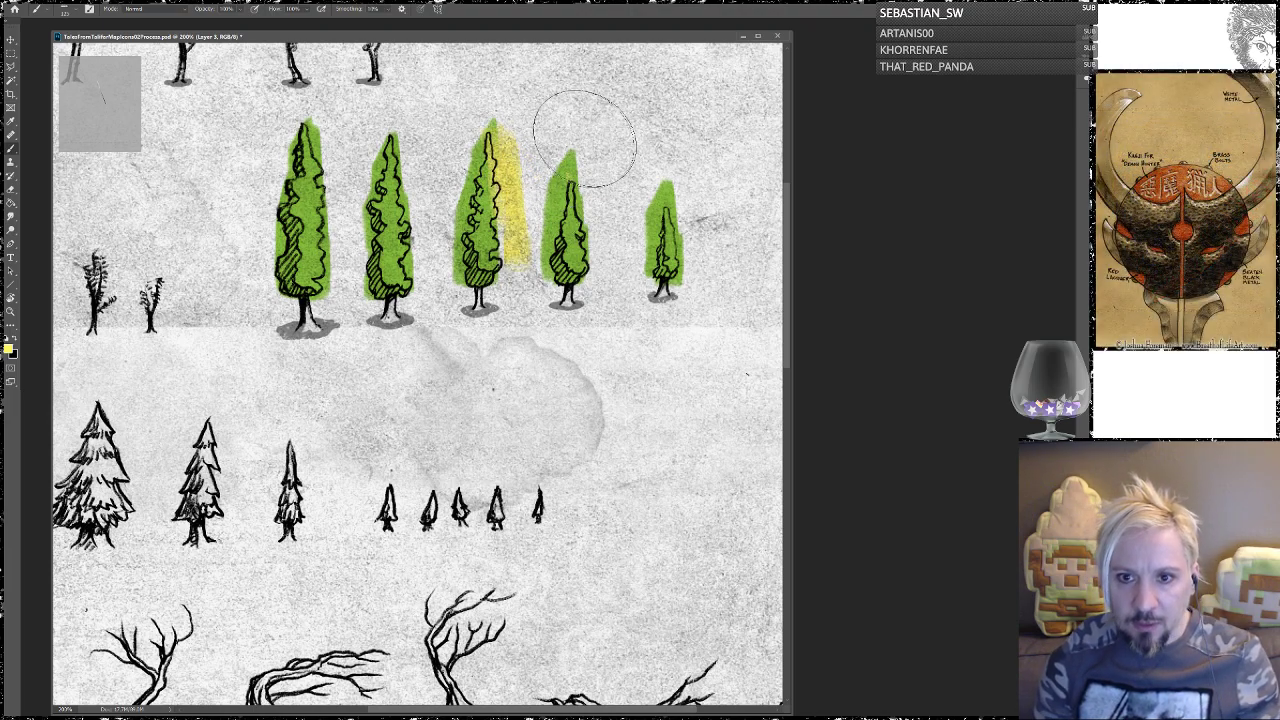
Step: Choose a scattered texture brush and paint loose yellow patches over and around the third cypress
right_click(538, 157)
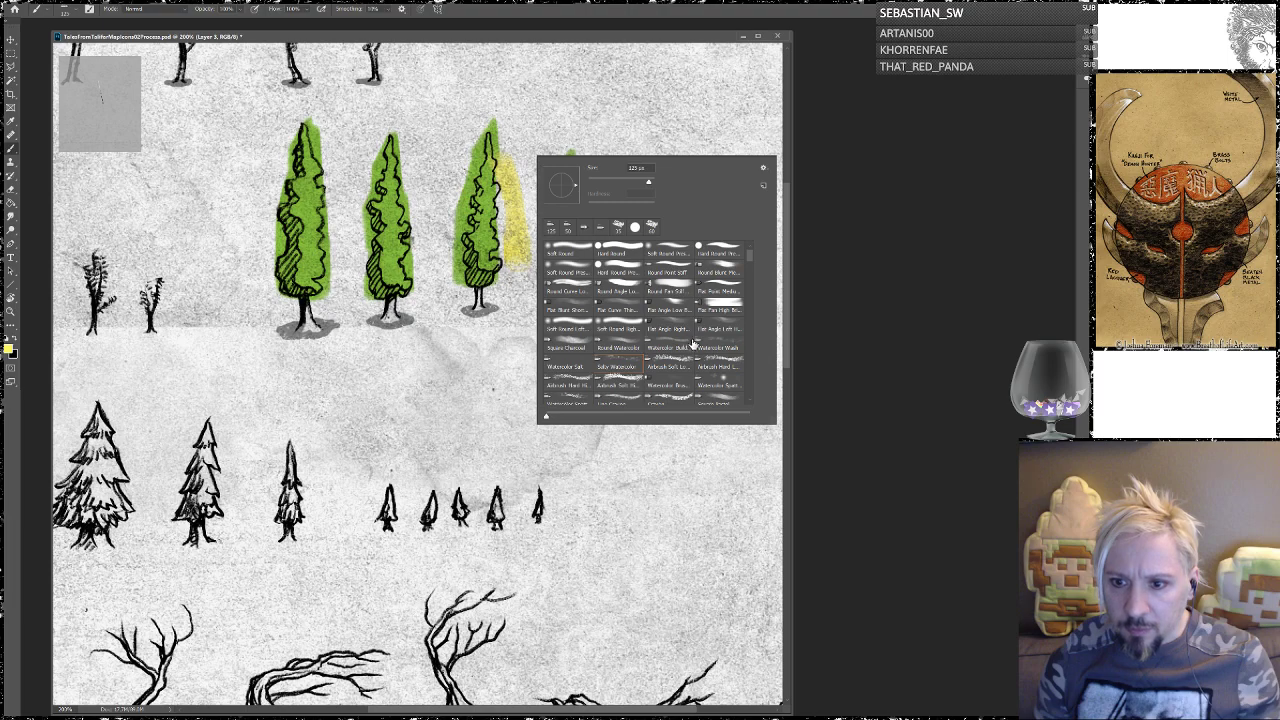
left_click_drag(747, 257, 749, 265)
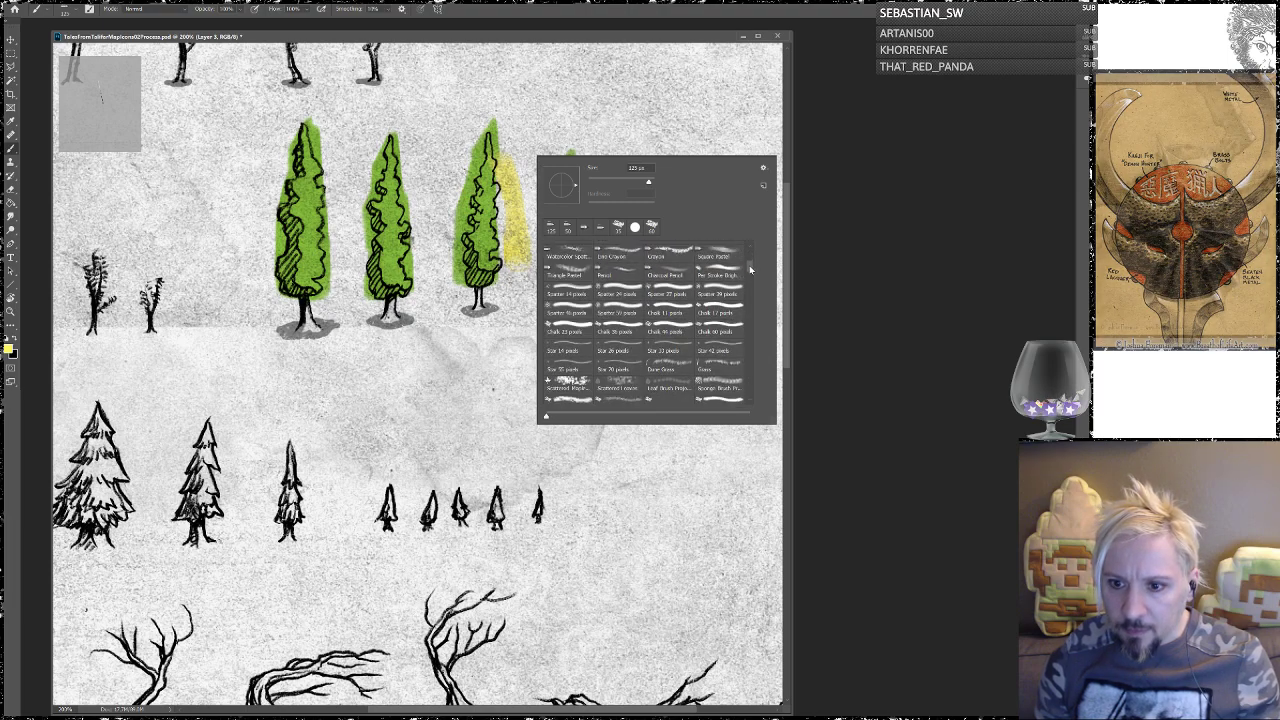
left_click(632, 316)
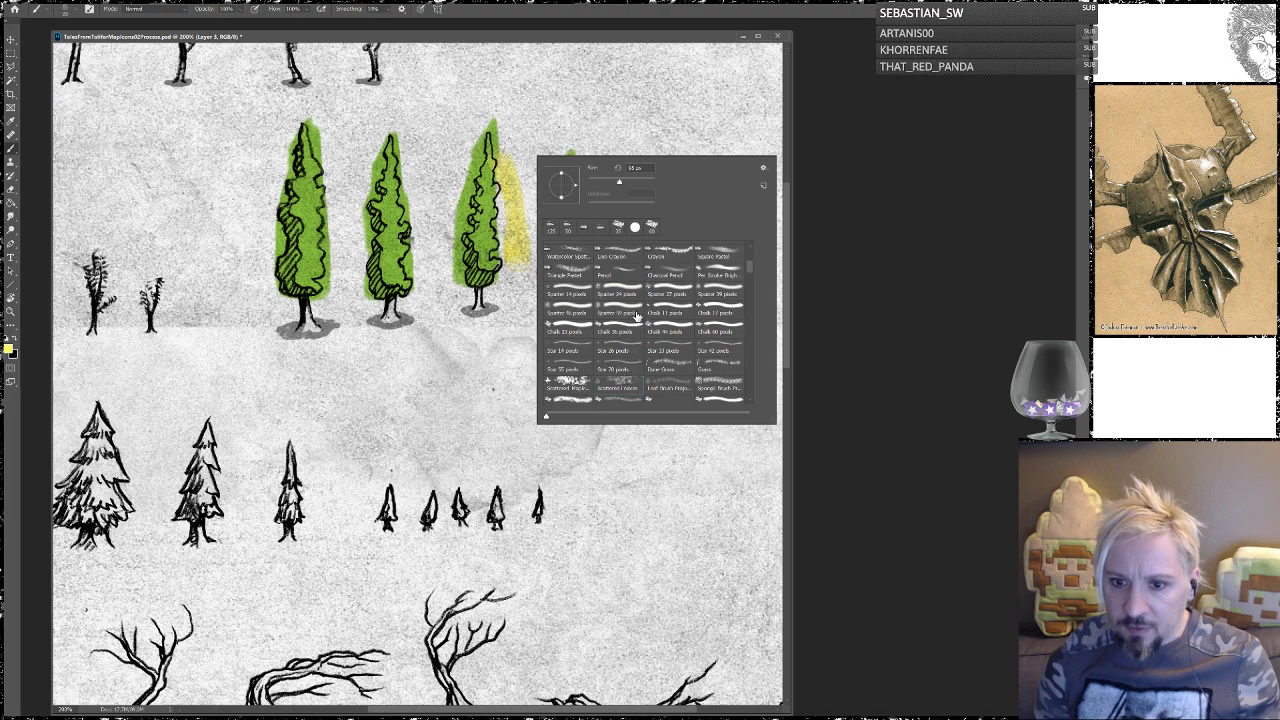
key("Return")
left_click_drag(486, 200, 512, 68)
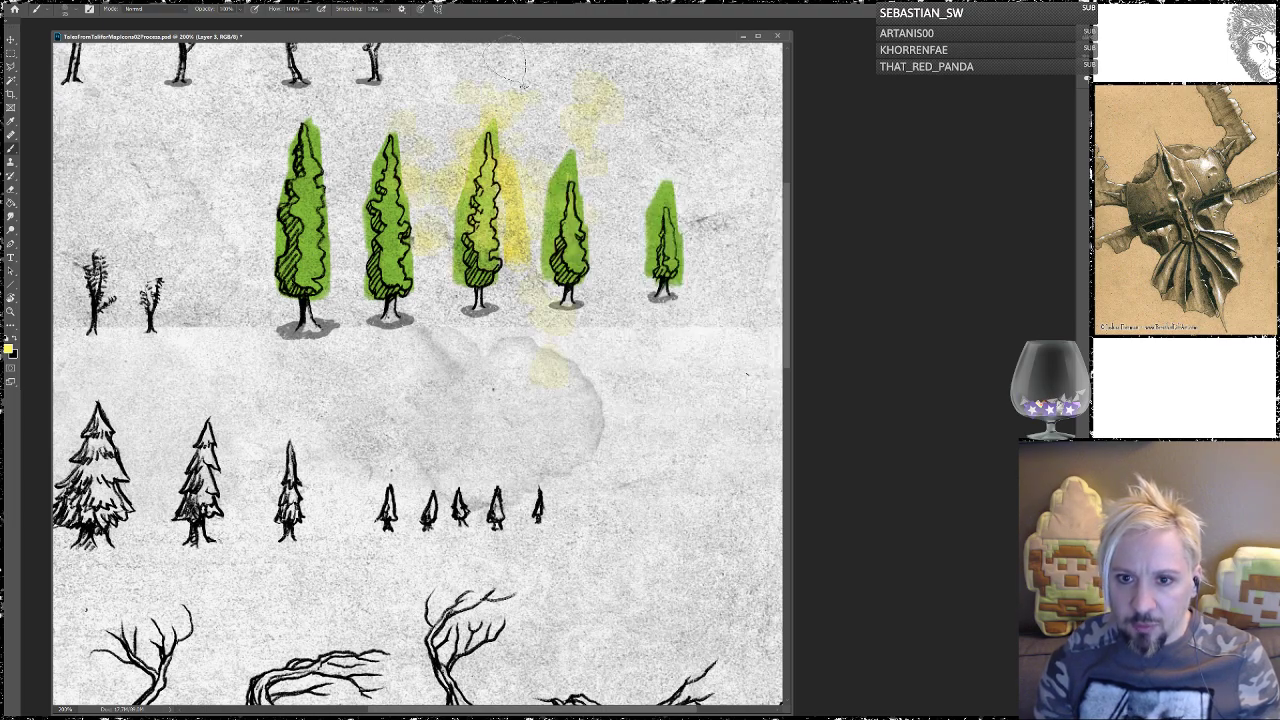
Step: Replace the loose yellow patches with scattered yellow highlights on the cypresses' foliage and clear the color outside the tree outlines
key("ctrl+z")
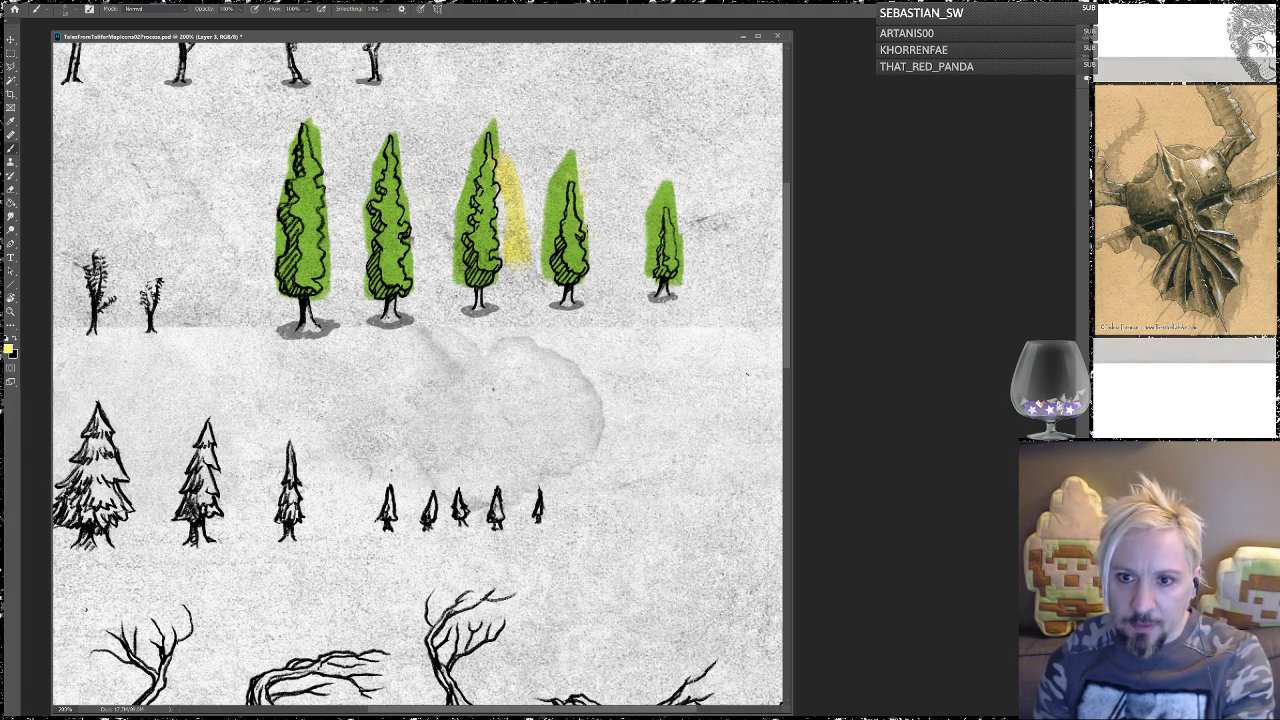
mouse_move(652, 240)
left_mouse_down()
mouse_move(650, 200)
mouse_move(676, 197)
left_mouse_up()
left_click_drag(494, 122, 494, 212)
mouse_move(394, 150)
left_mouse_down()
mouse_move(404, 200)
mouse_move(395, 135)
mouse_move(377, 172)
left_mouse_up()
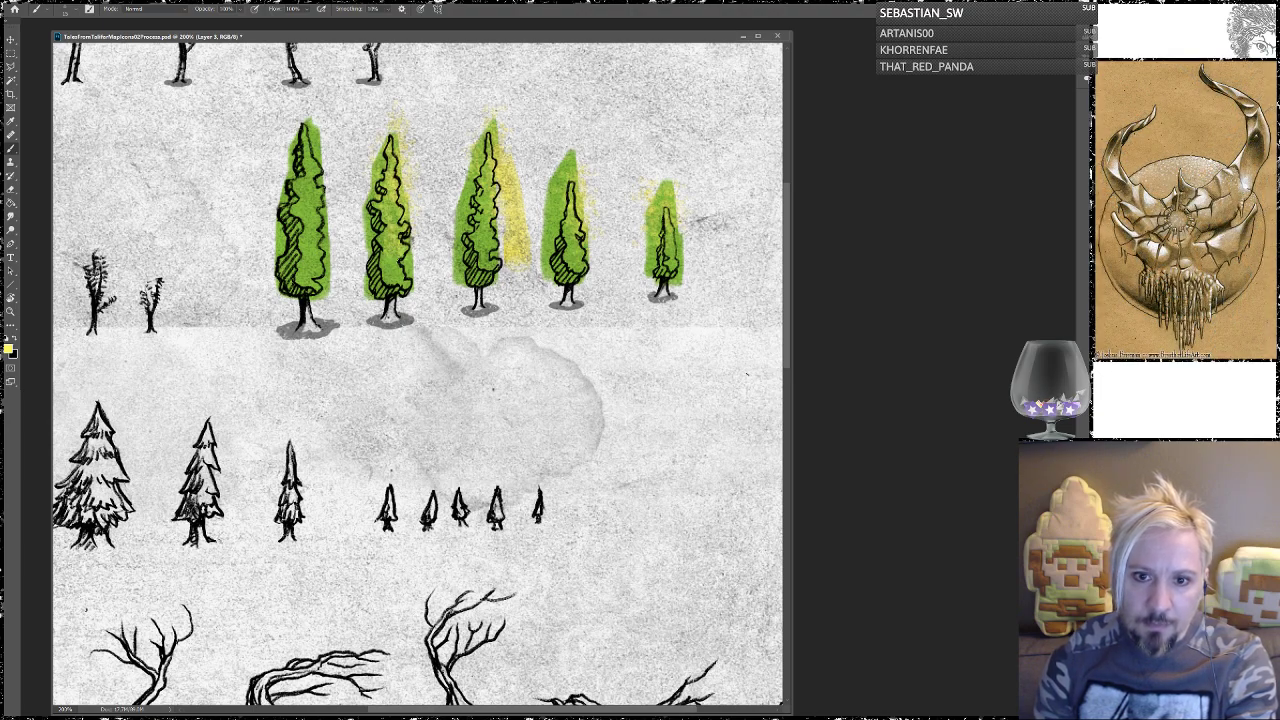
left_click_drag(310, 128, 325, 262)
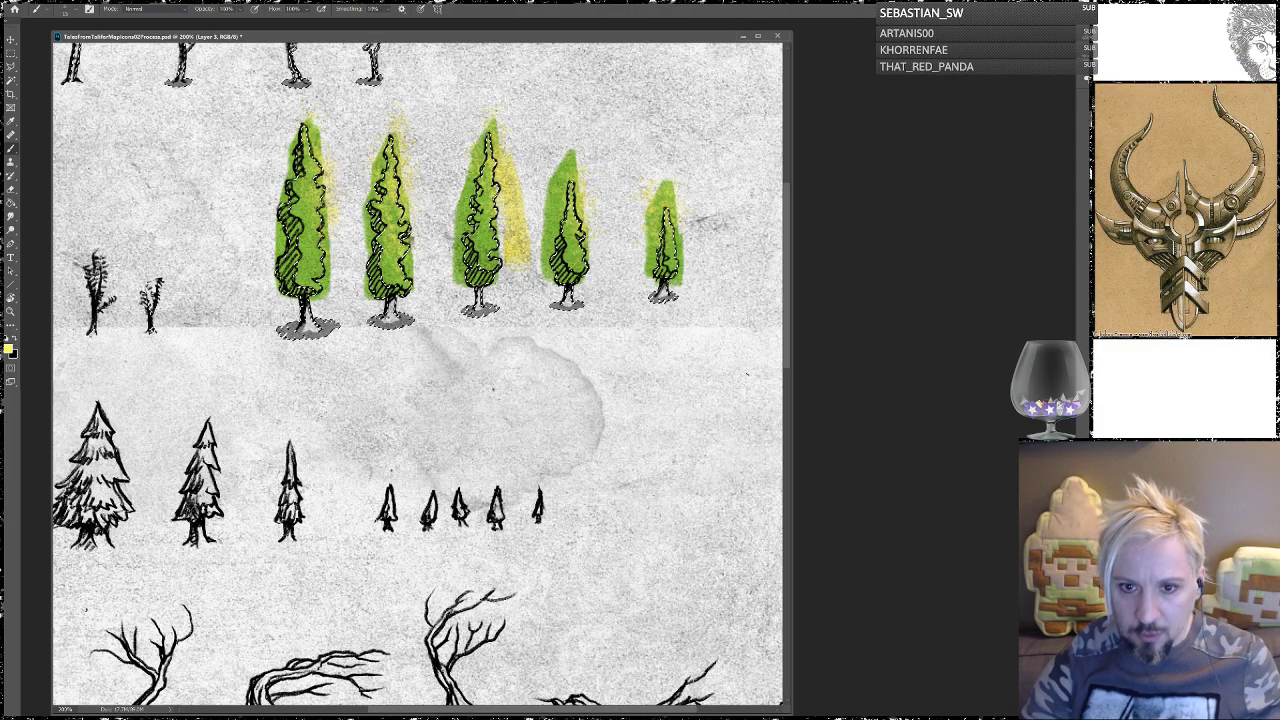
key("Delete")
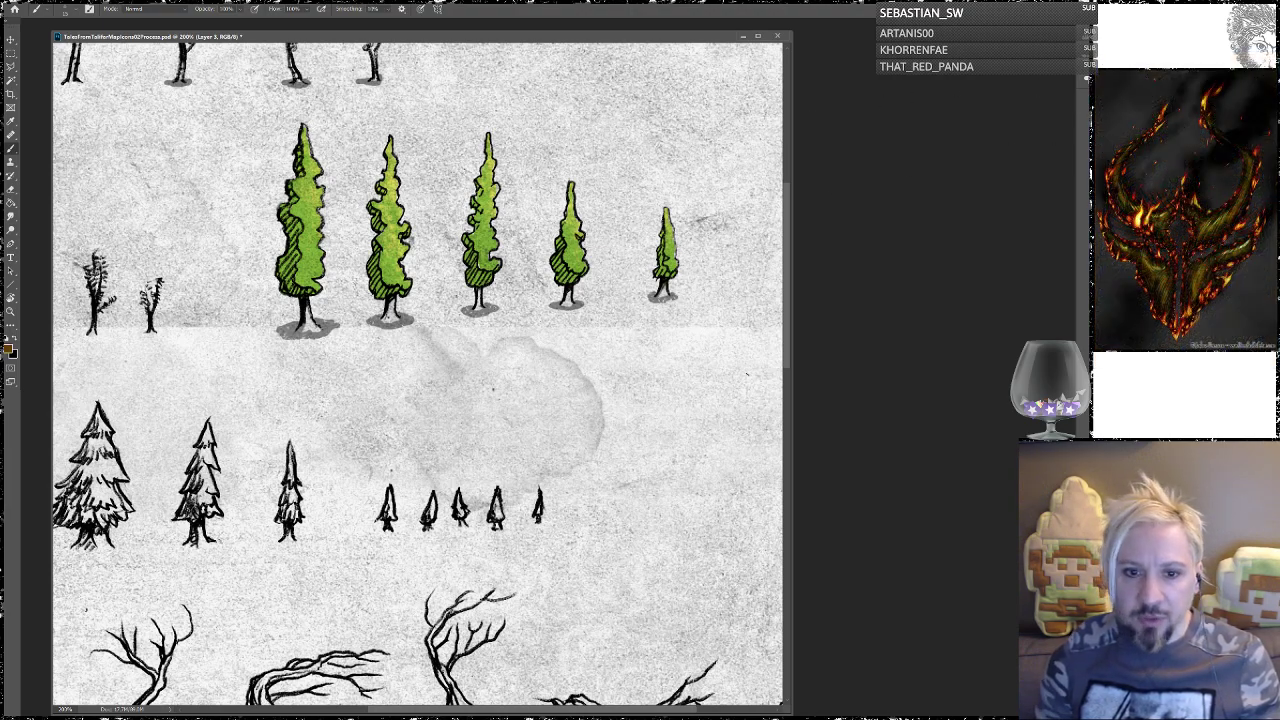
Step: Paint the trunks and ground of all five cypresses brown and clear the brown spill outside their outlines
mouse_move(296, 305)
left_mouse_down()
mouse_move(316, 318)
mouse_move(304, 336)
mouse_move(314, 306)
mouse_move(396, 318)
mouse_move(374, 316)
left_mouse_up()
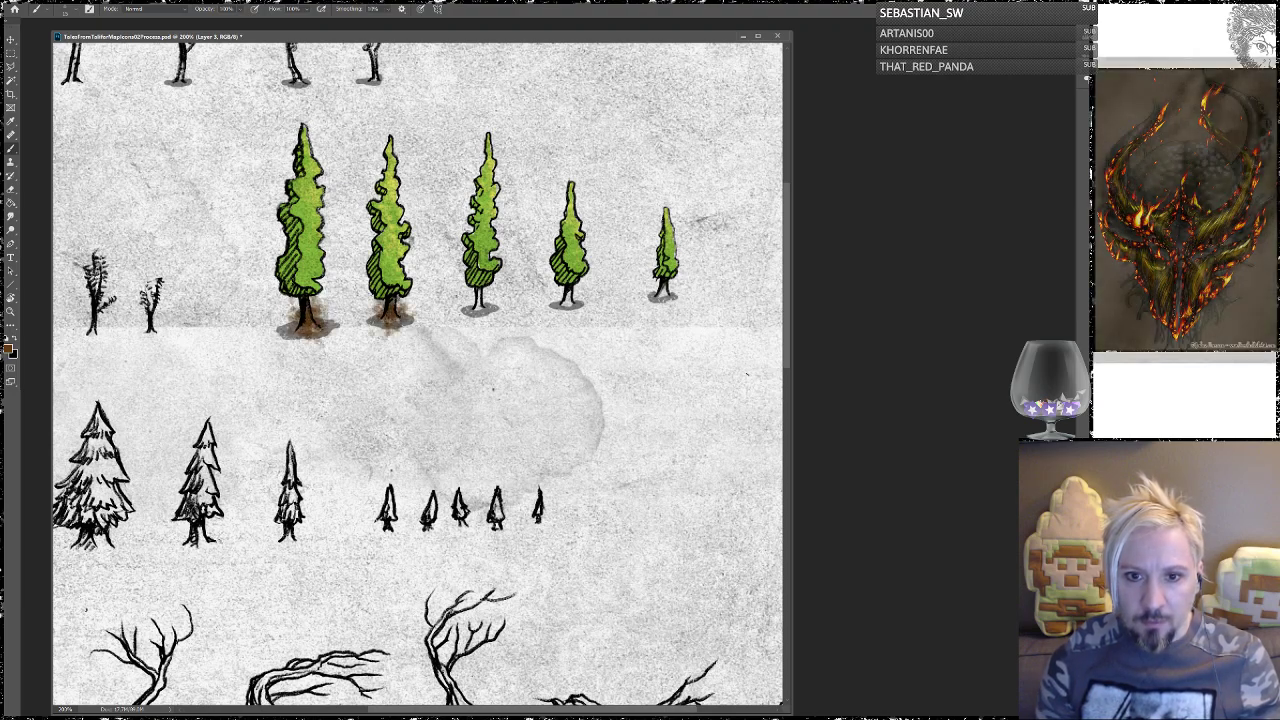
mouse_move(474, 300)
left_mouse_down()
mouse_move(492, 310)
mouse_move(466, 302)
mouse_move(480, 312)
mouse_move(470, 322)
left_mouse_up()
mouse_move(556, 300)
left_mouse_down()
mouse_move(576, 318)
mouse_move(570, 302)
left_mouse_up()
mouse_move(690, 296)
left_mouse_down()
mouse_move(660, 312)
mouse_move(681, 290)
mouse_move(668, 284)
left_mouse_up()
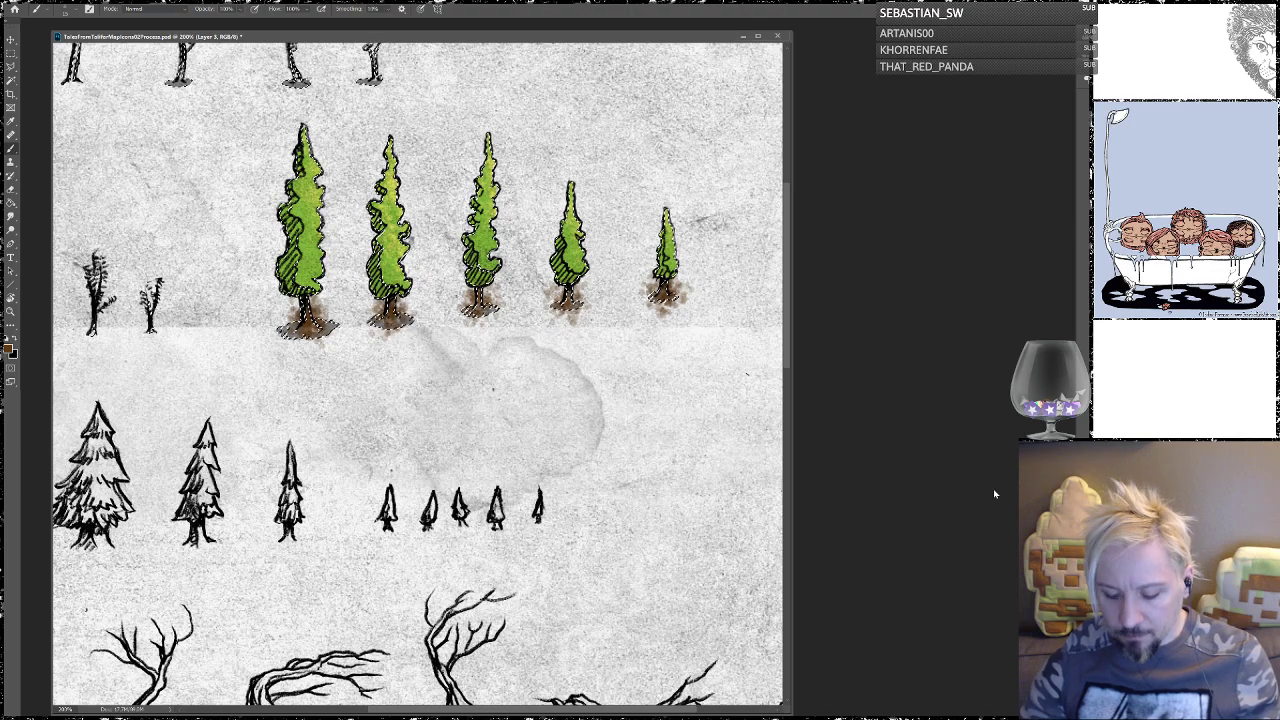
key("ctrl+z")
key("ctrl+z")
key("ctrl+z")
key("ctrl+z")
key("ctrl+z")
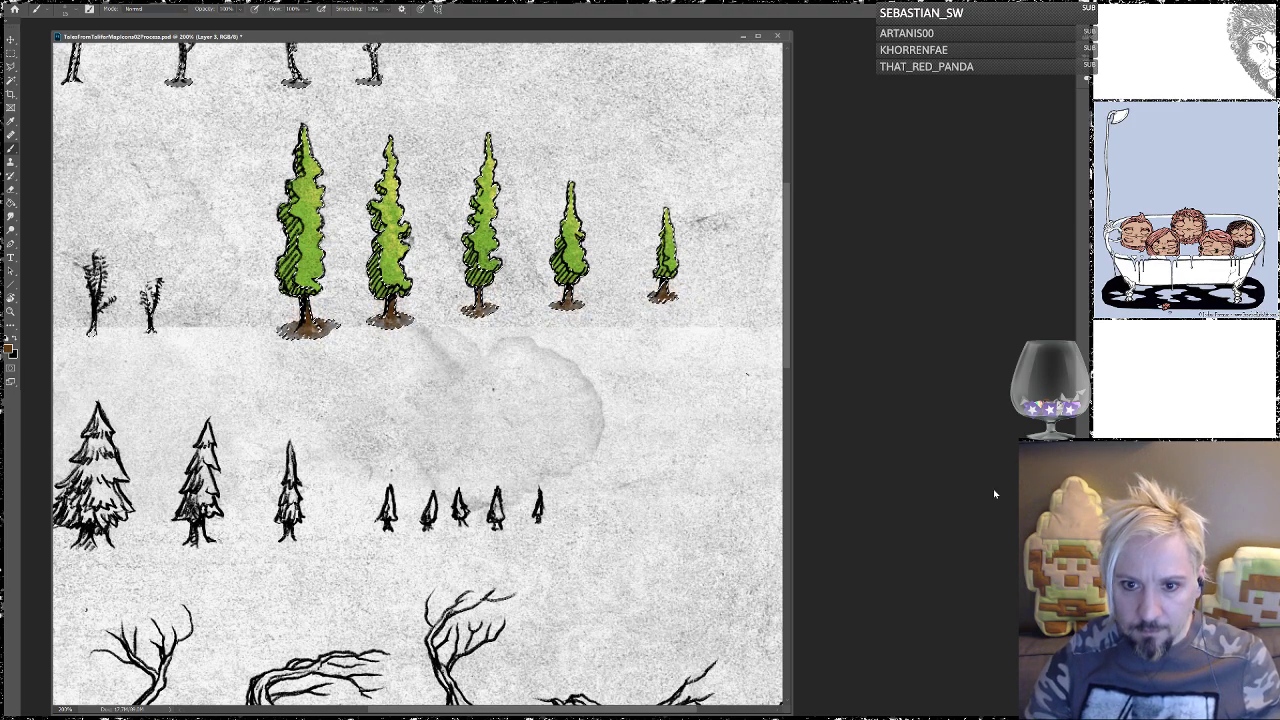
key("ctrl+z")
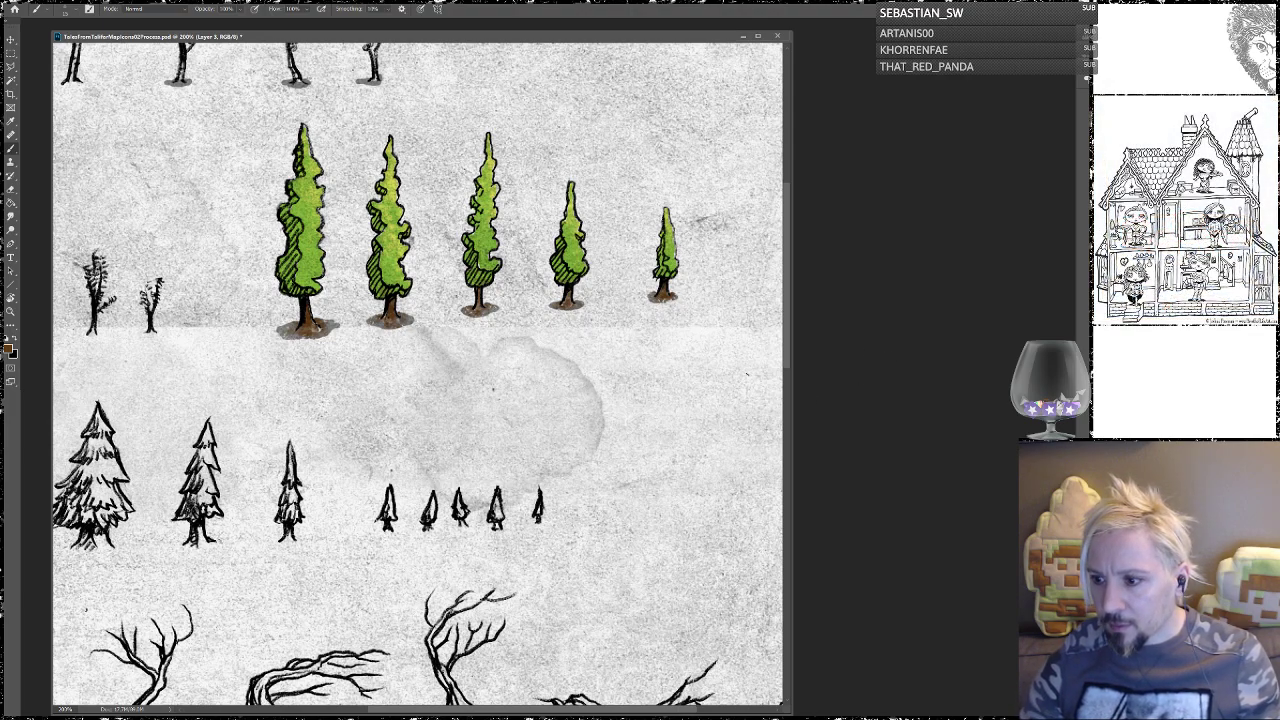
Step: Darken the hatched shadow sides of the cypresses and hide the Grunge paper texture to show a transparent background
key("ctrl+z")
key("ctrl+z")
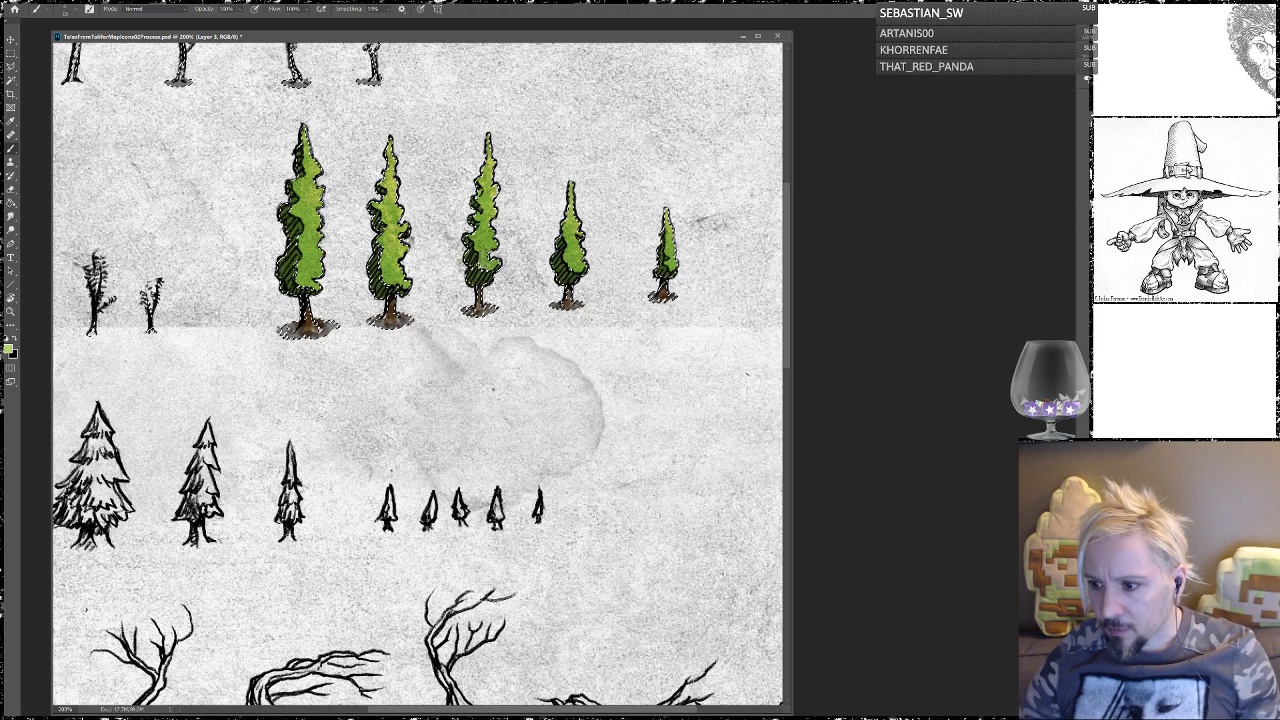
key("alt+bracketright")
key("ctrl+comma")
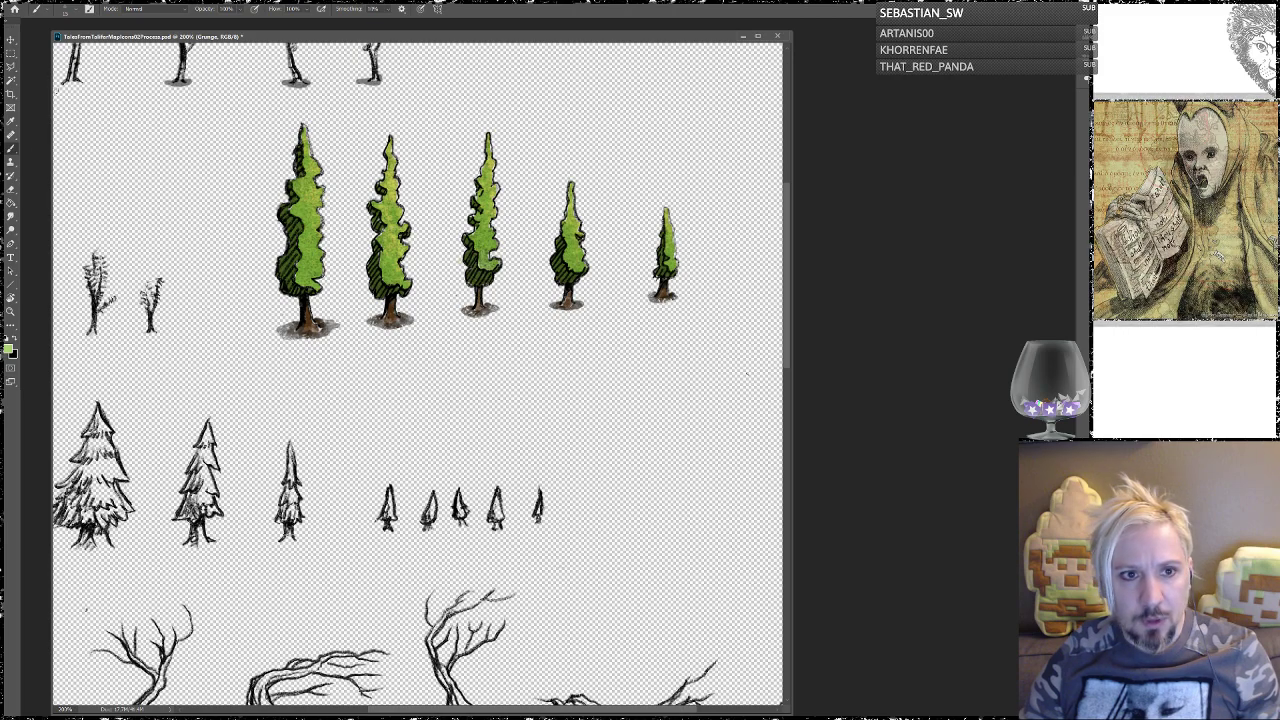
Step: Copy the first, tallest cypress into a new transparent document and place its window beside the drawing
key("m")
left_click_drag(260, 107, 353, 360)
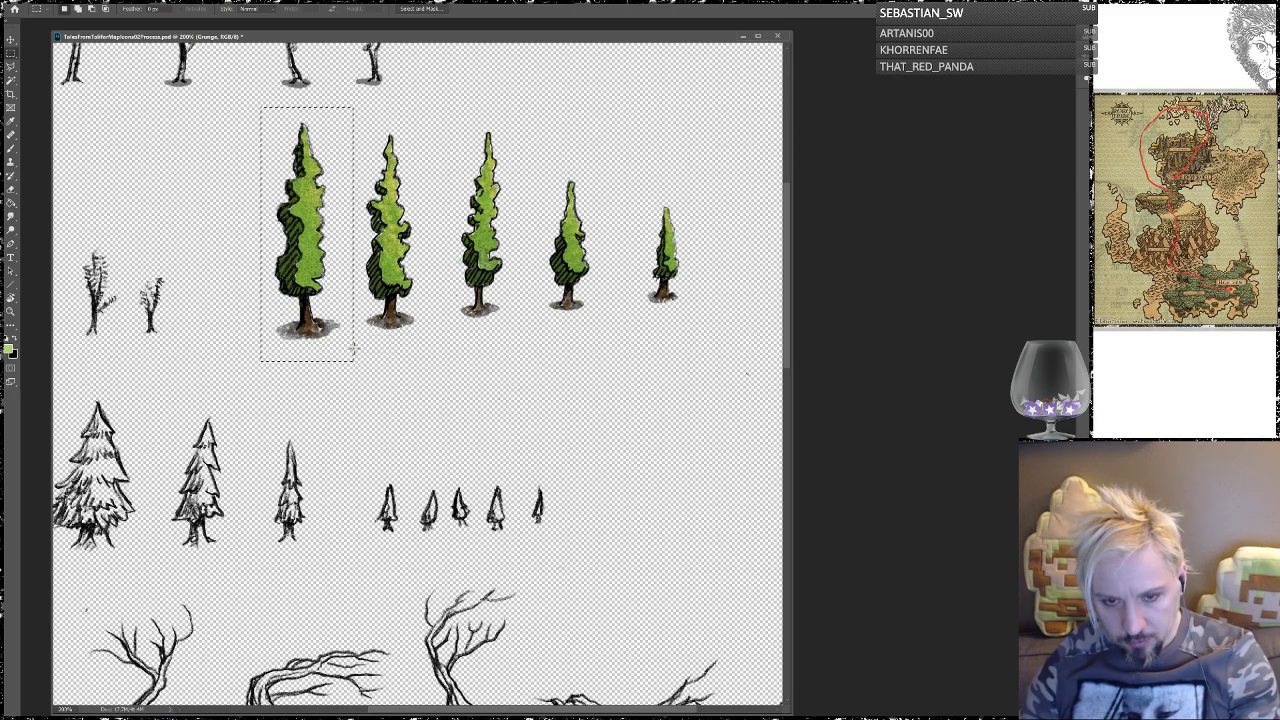
key("ctrl+c")
key("ctrl+n")
key("Return")
key("ctrl+v")
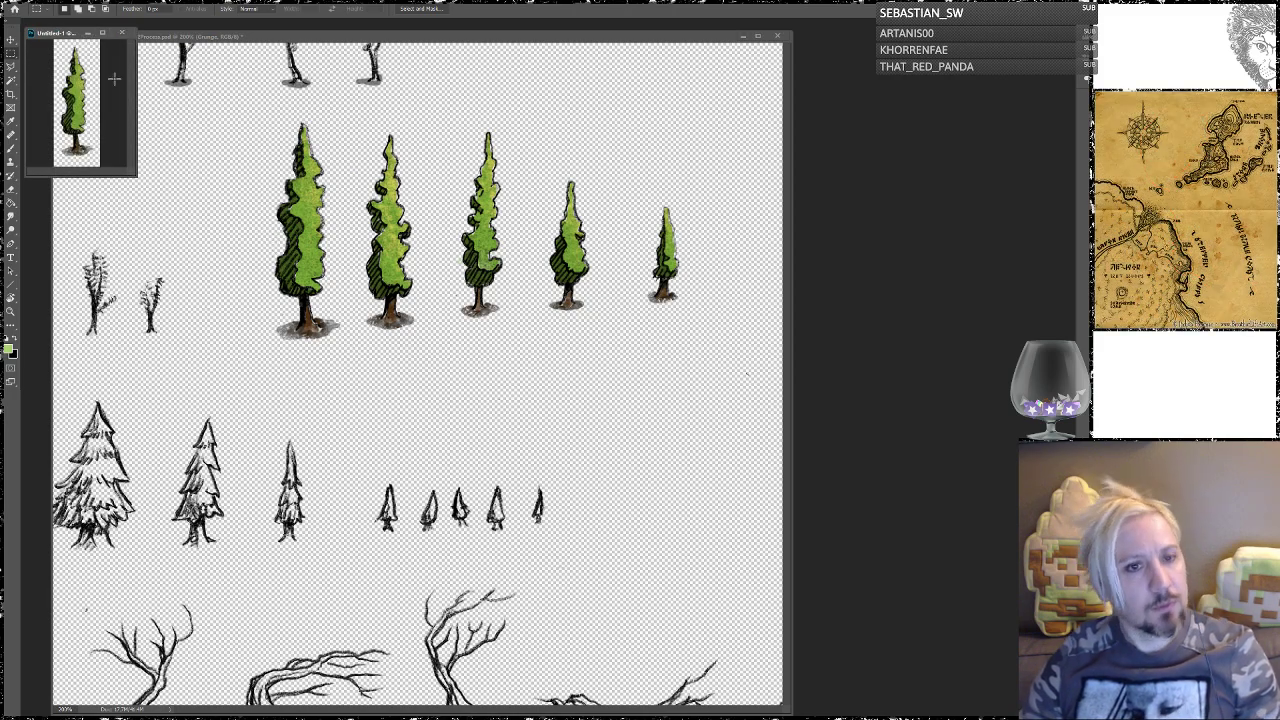
left_click_drag(56, 34, 950, 86)
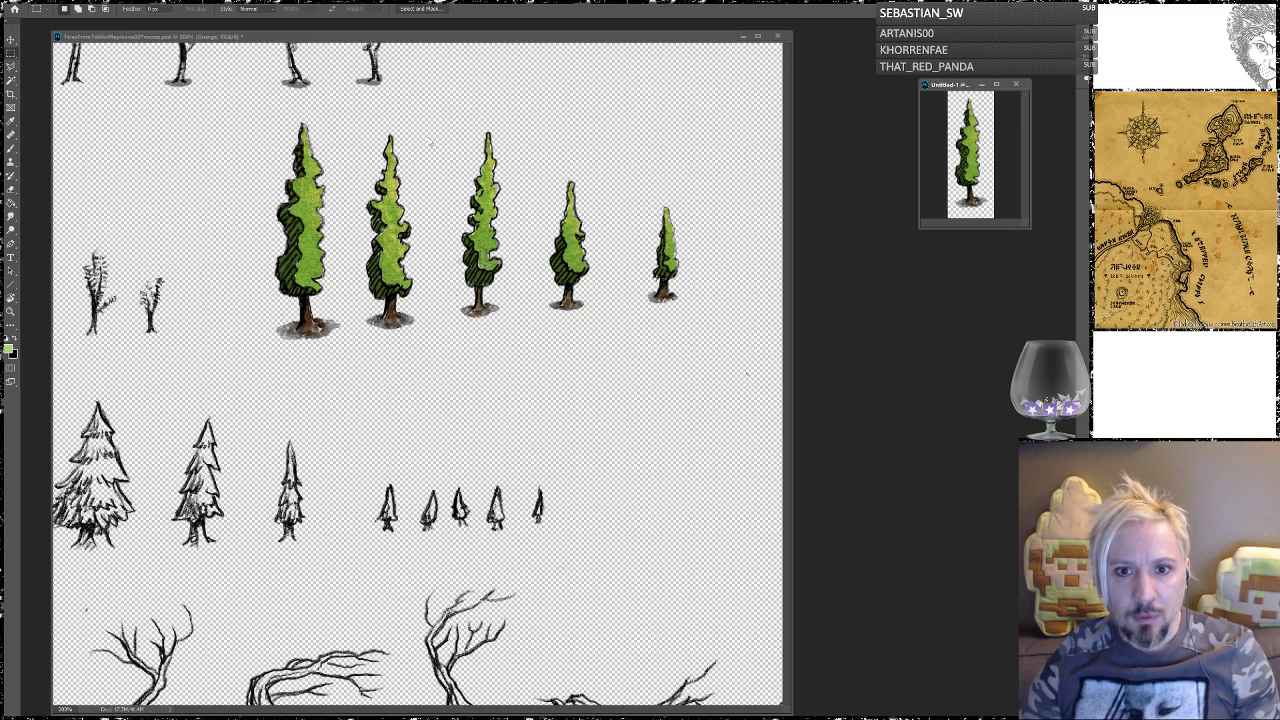
Step: Copy the second cypress into its own new transparent document, placing its window below the first cypress document
left_click(363, 121)
left_click_drag(363, 121, 424, 346)
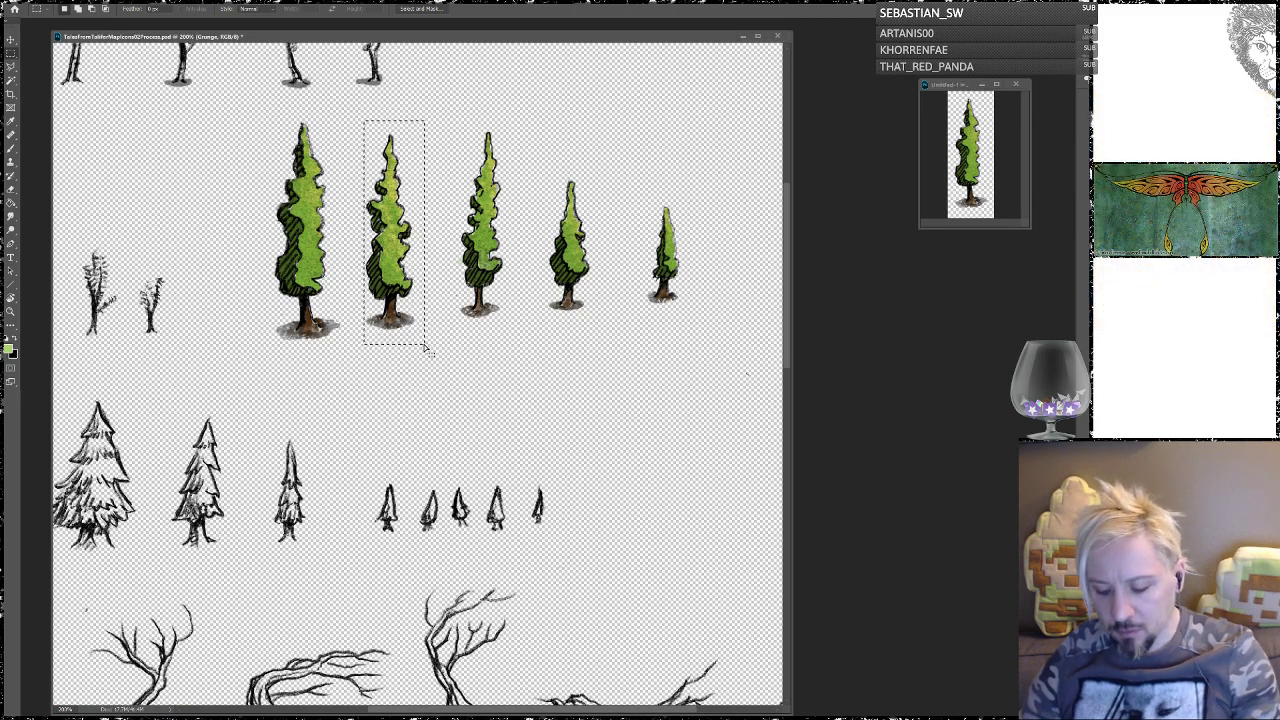
key("Left")
key("Left")
key("Left")
key("Left")
key("Up")
key("Up")
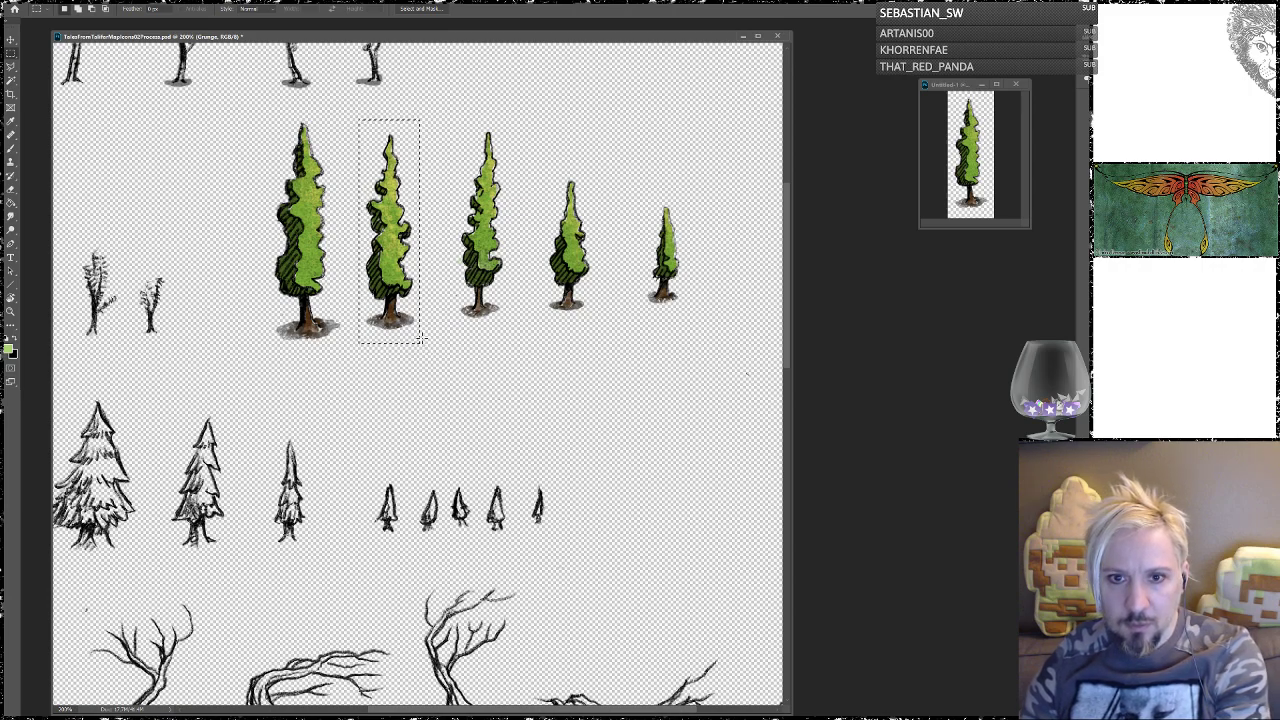
key("ctrl+c")
key("ctrl+alt+n")
key("ctrl+v")
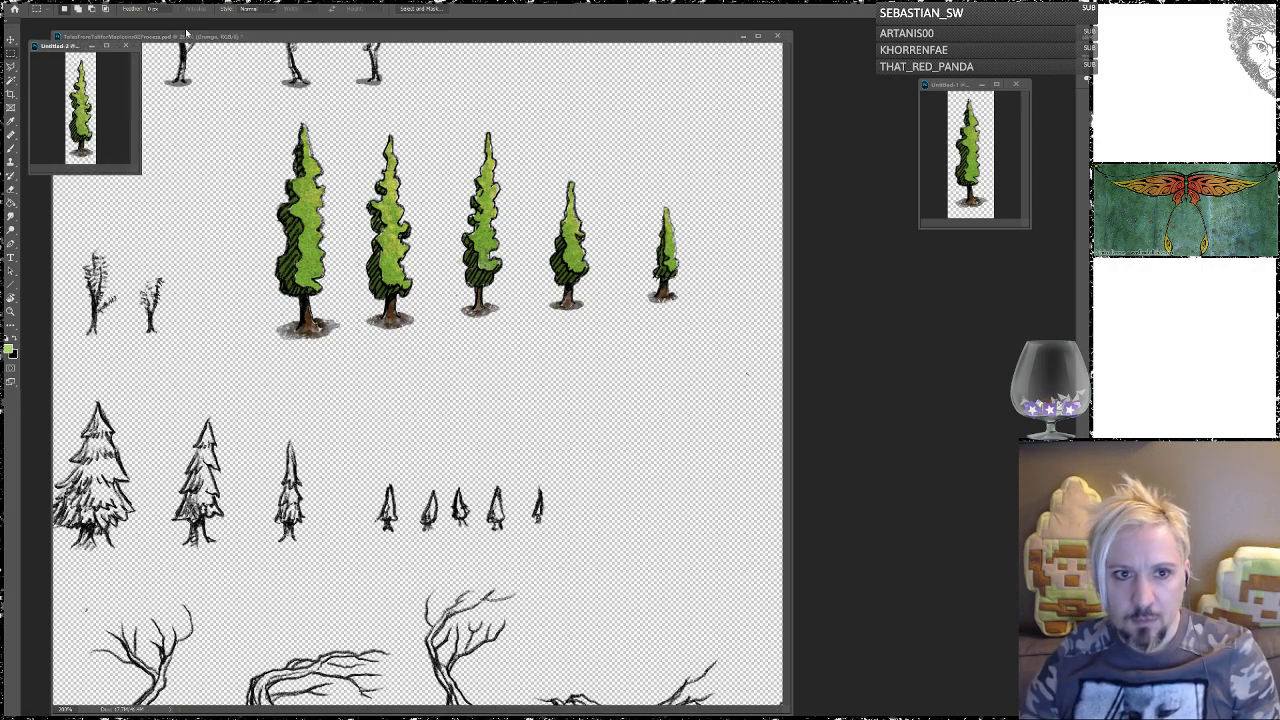
left_click_drag(55, 52, 949, 267)
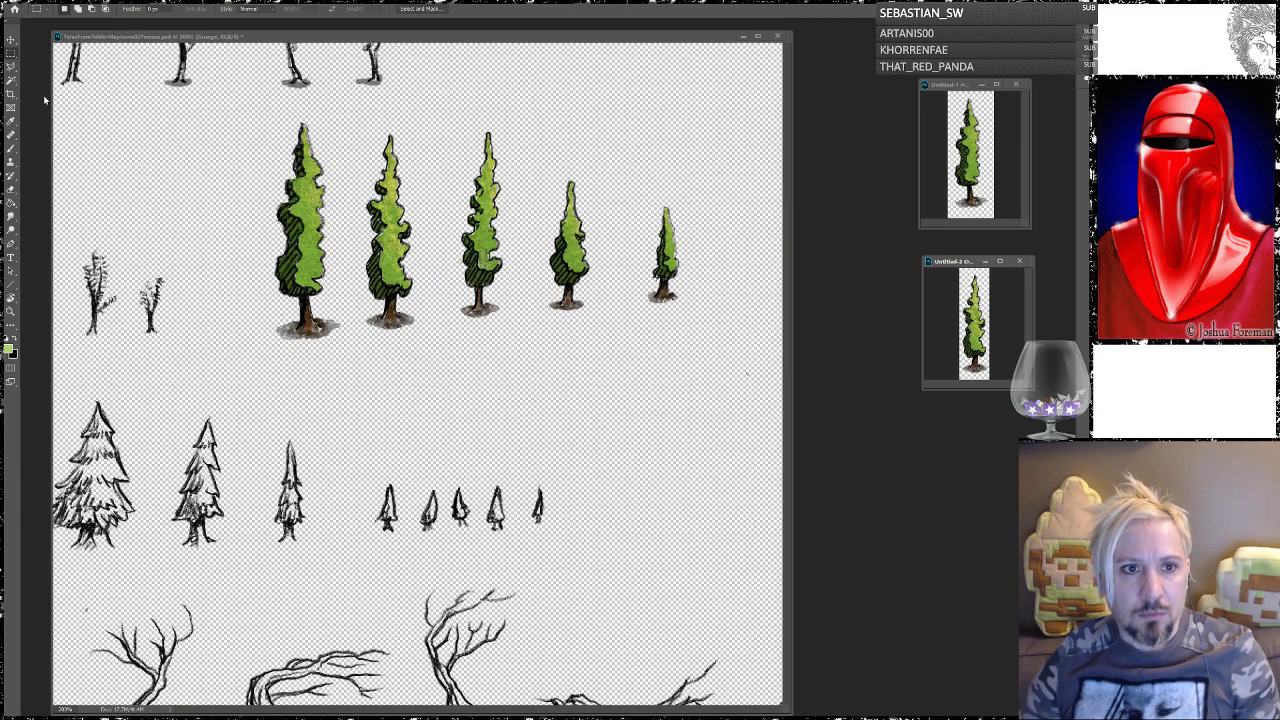
Step: Copy the third cypress into its own new transparent document, placing its window below the second cypress document
left_click(446, 120)
left_click_drag(449, 116, 516, 335)
key("ctrl+c")
key("ctrl+n")
key("Return")
key("ctrl+v")
left_click_drag(60, 58, 950, 424)
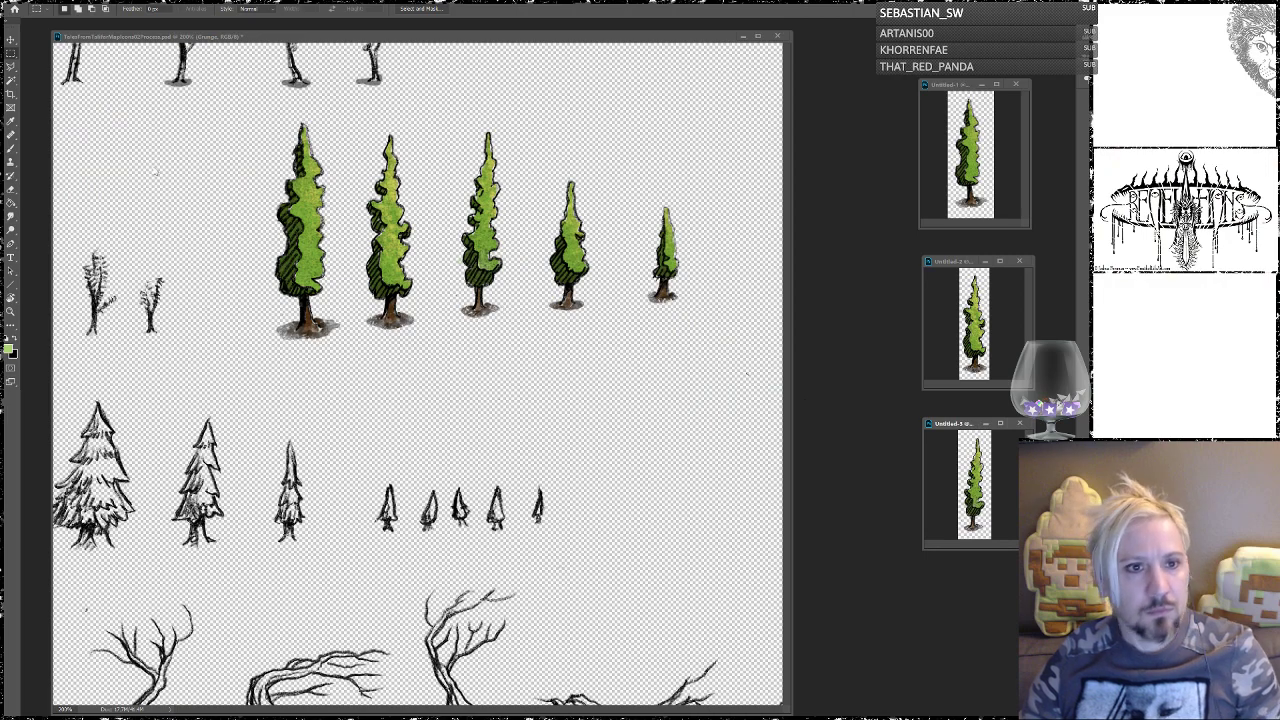
Step: Copy the fourth cypress into its own new transparent document, placing its window below the third cypress document
left_click(446, 142)
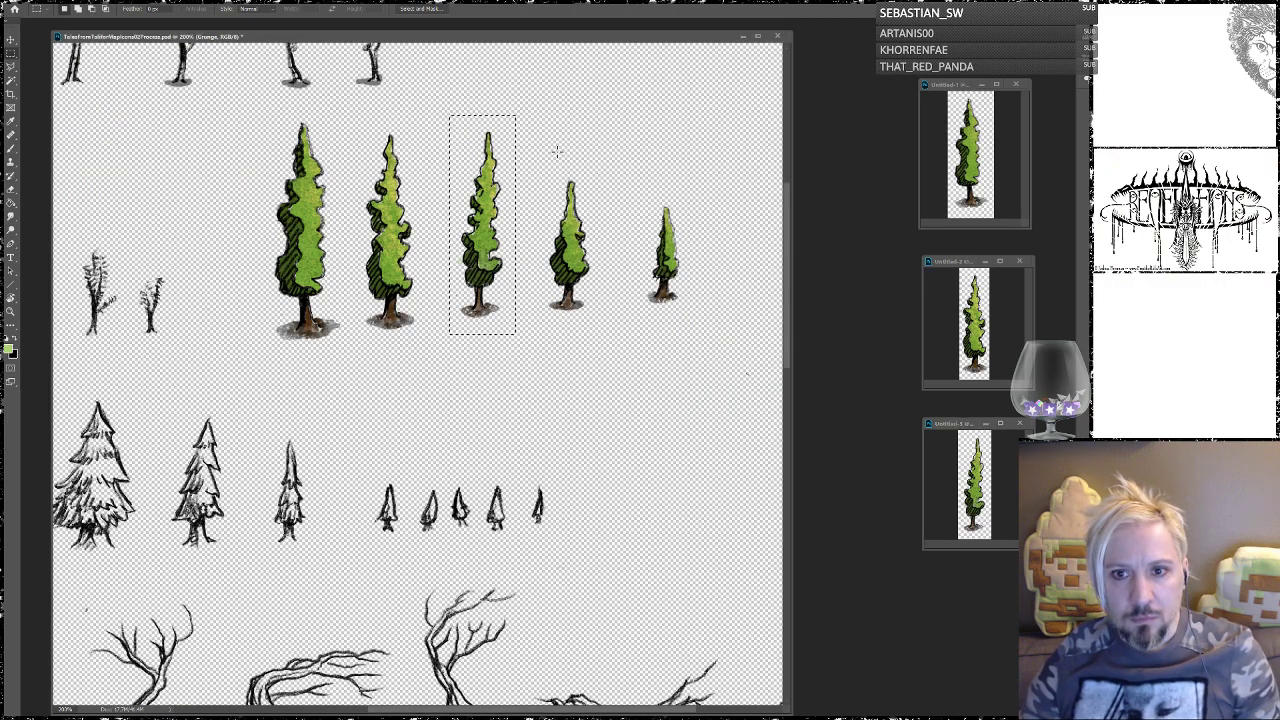
left_click_drag(600, 164, 540, 333)
key("ctrl+c")
key("ctrl+n")
key("Return")
key("ctrl+v")
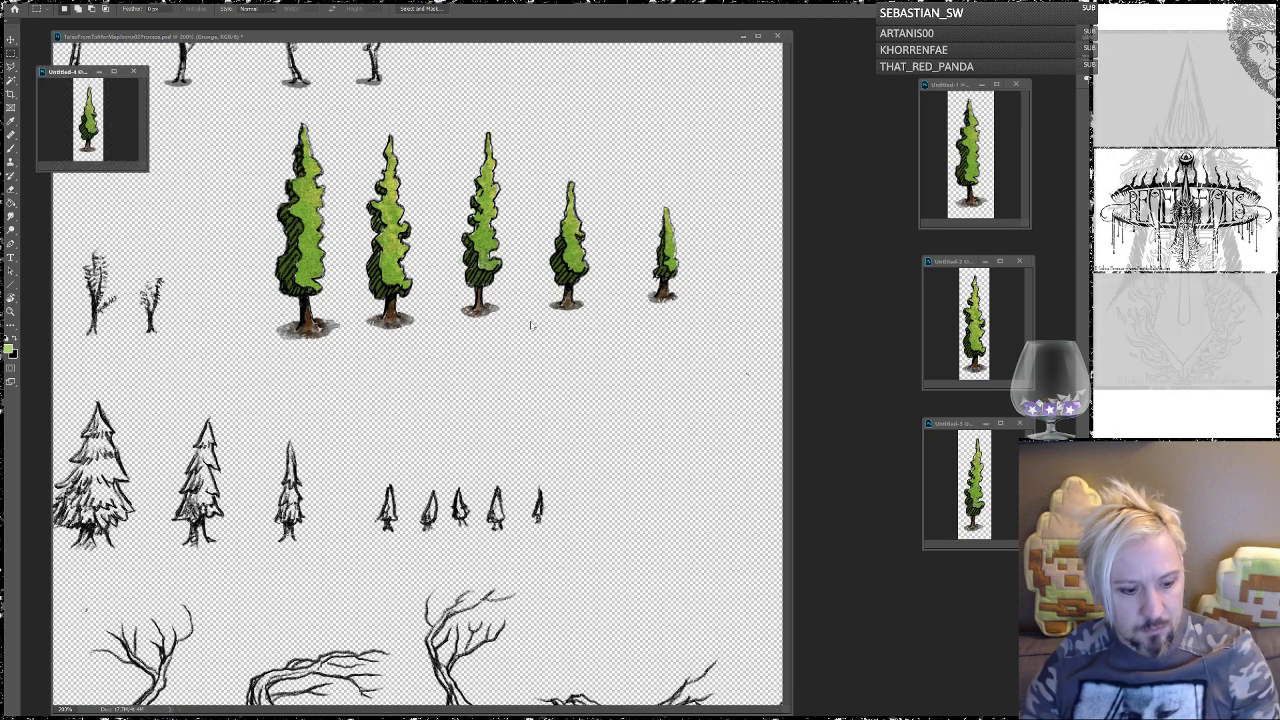
left_click_drag(79, 76, 976, 587)
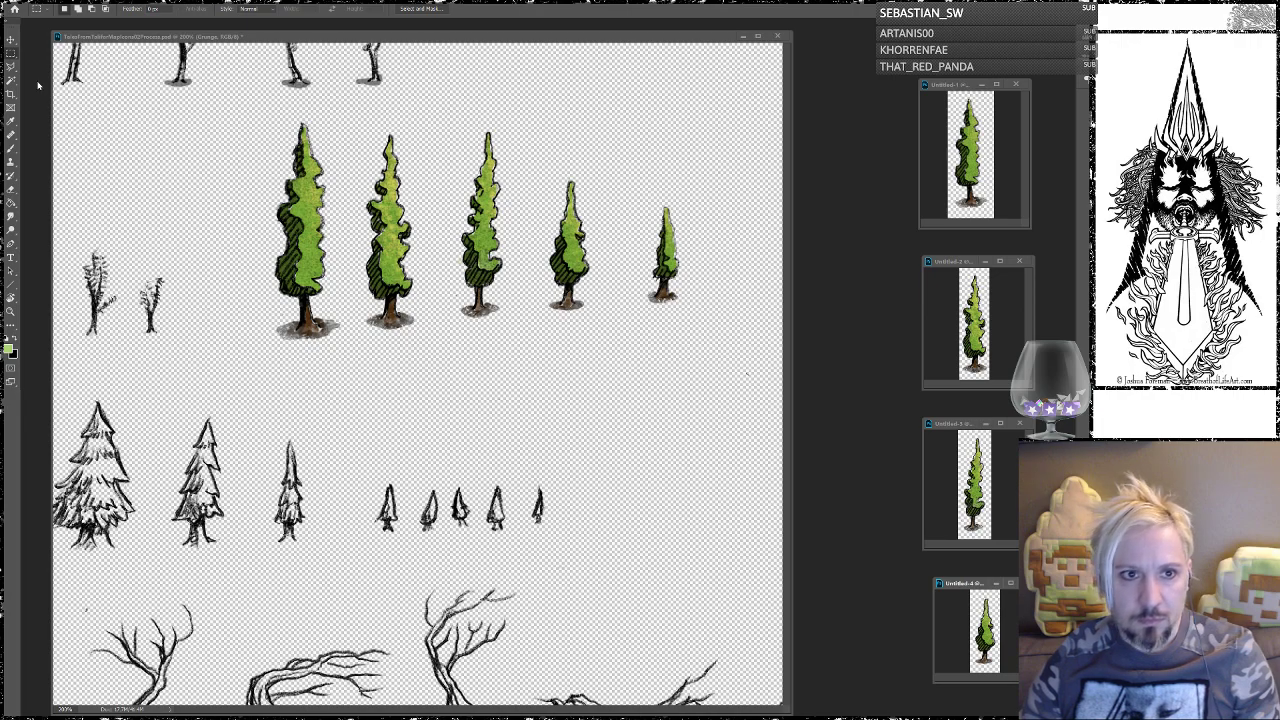
Step: Copy the fifth, smallest cypress into its own new transparent document, placing its window beside the fourth cypress document
left_click(640, 197)
left_click(634, 190)
left_click_drag(632, 192, 695, 316)
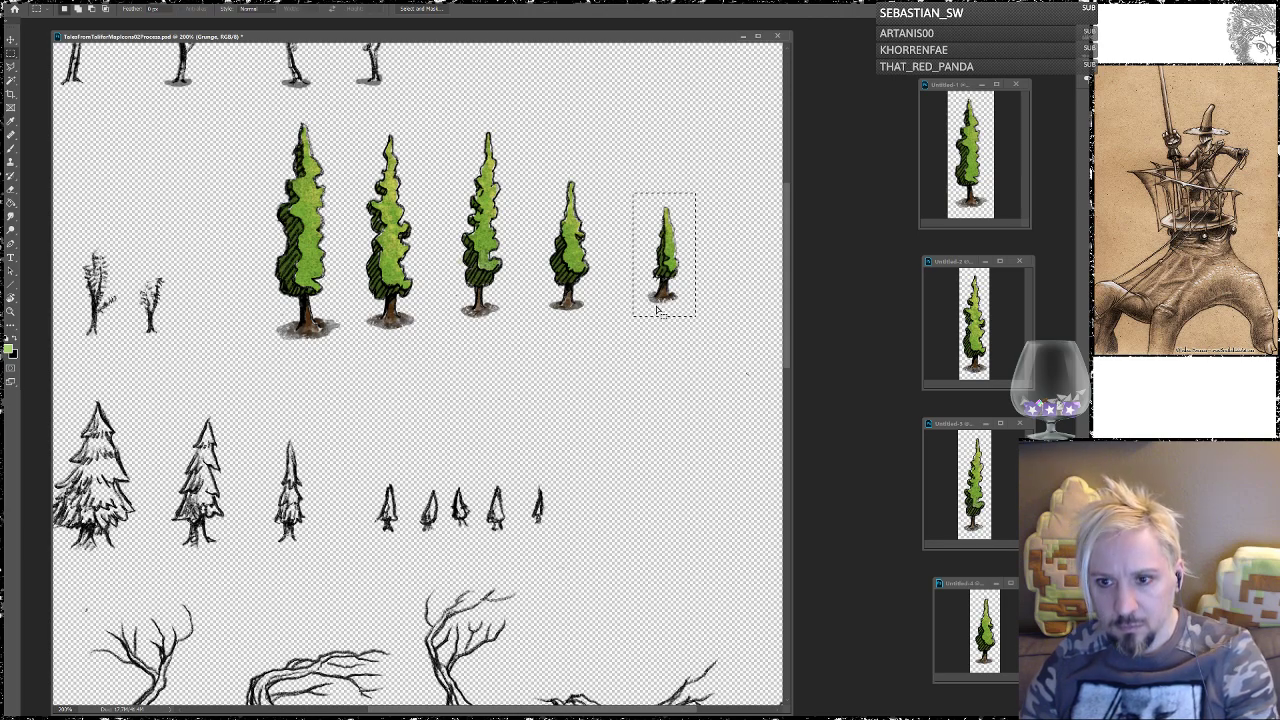
key("ctrl+c")
key("ctrl+n")
key("Return")
key("ctrl+v")
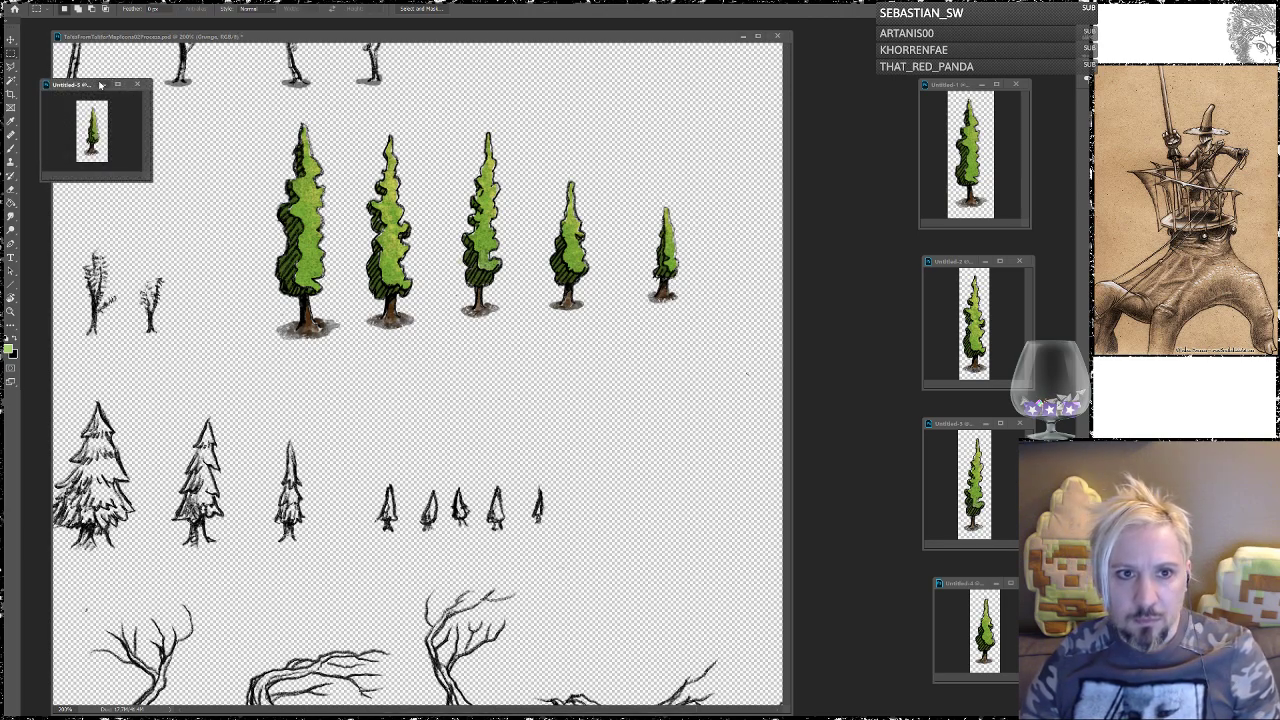
left_click_drag(73, 88, 857, 582)
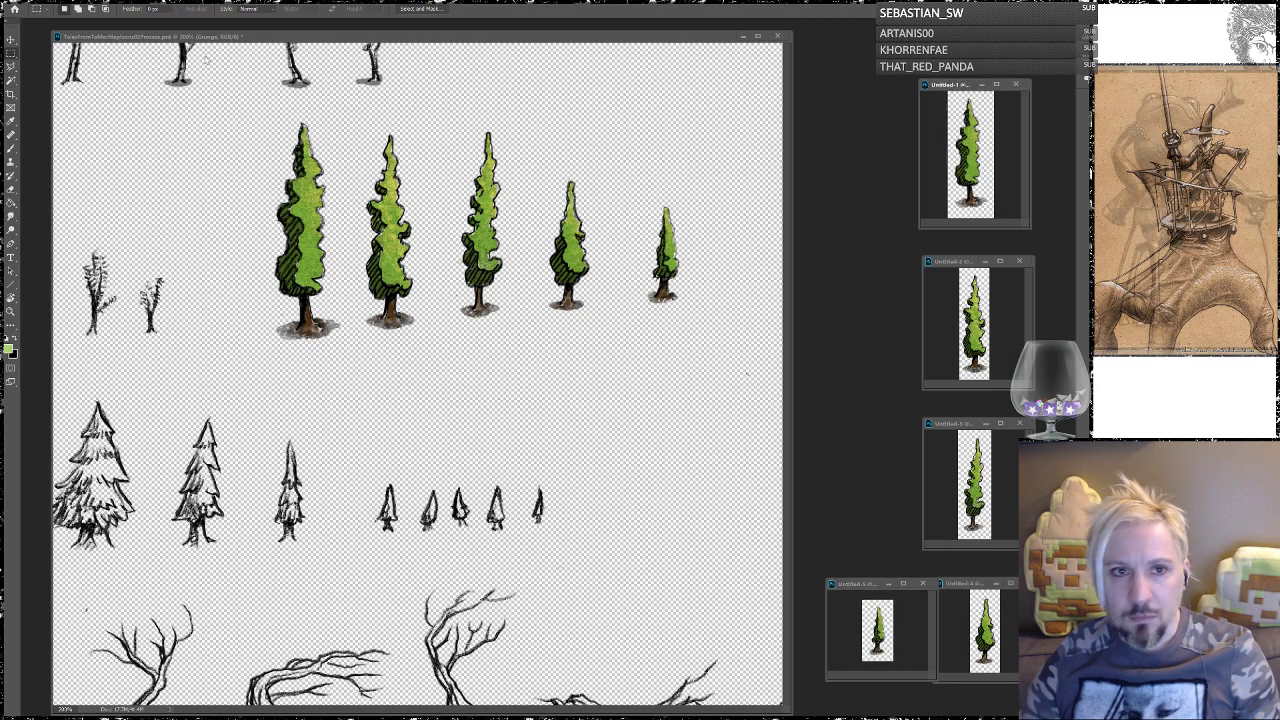
Step: Start saving the first cypress document under a new name, creating and opening a "trees" folder inside the sprites folder
key("alt+f")
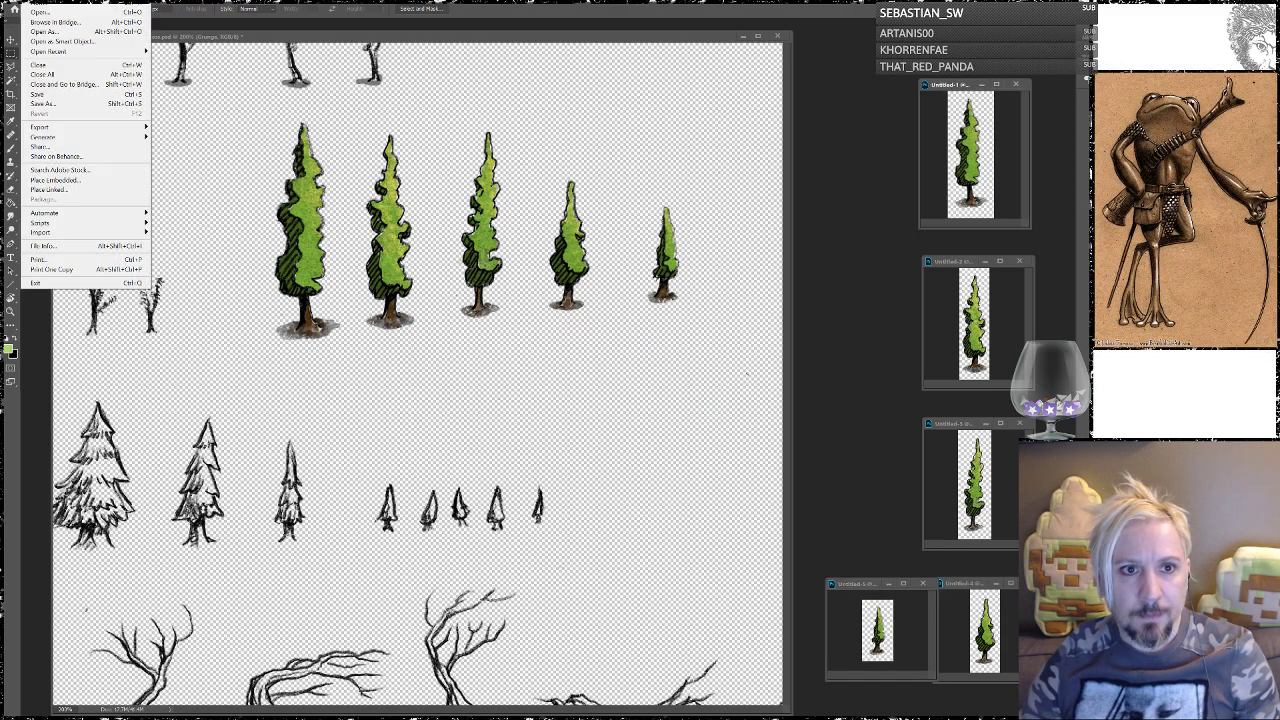
left_click(52, 104)
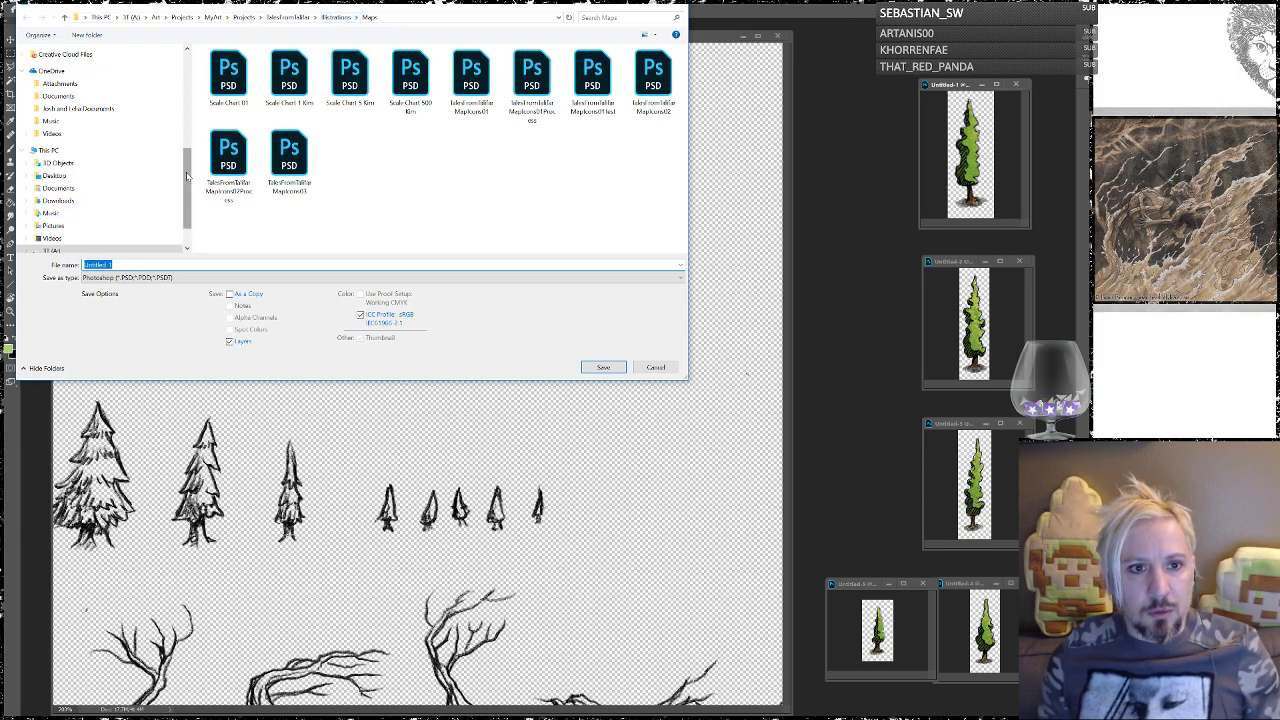
scroll(62, 155, "up", 4)
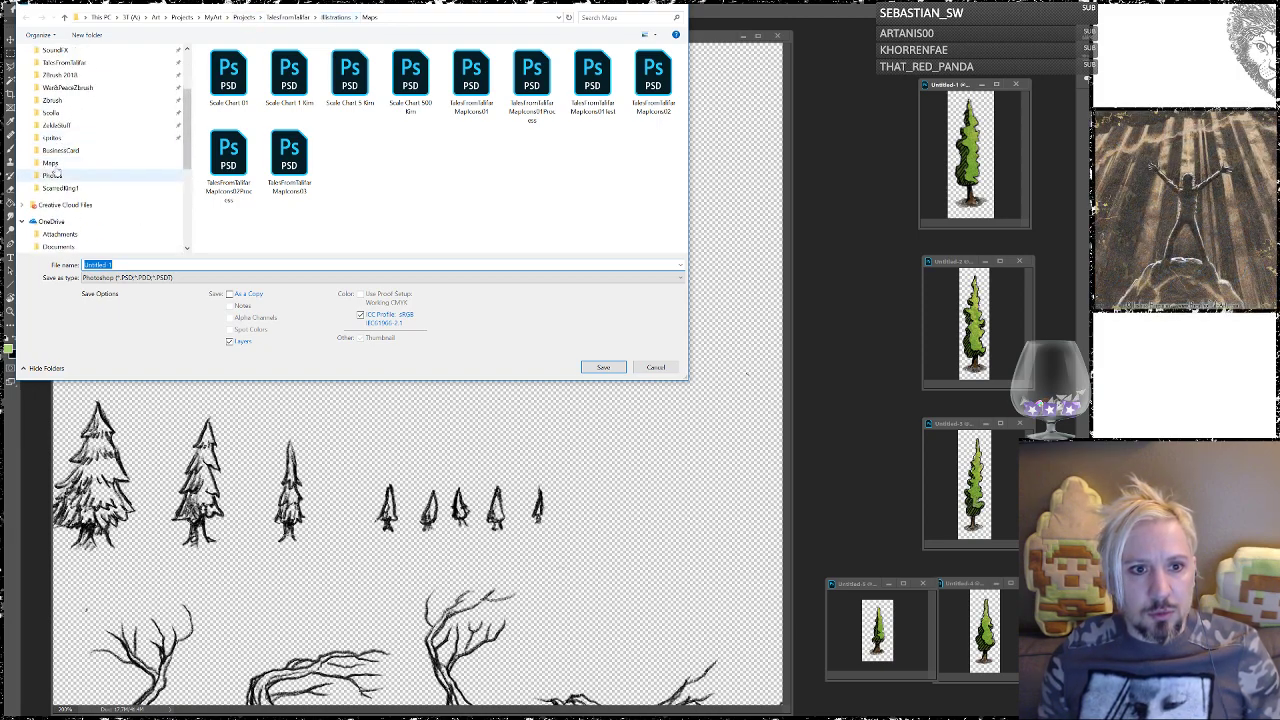
left_click(52, 137)
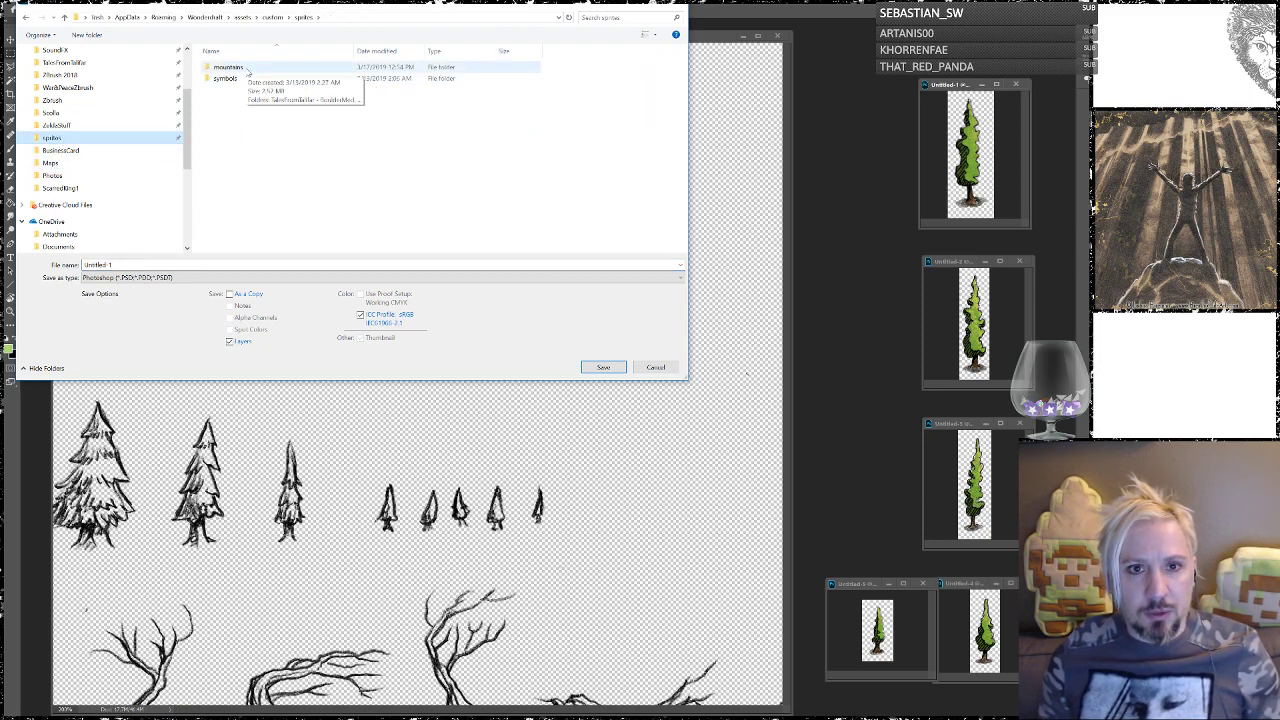
left_click(86, 34)
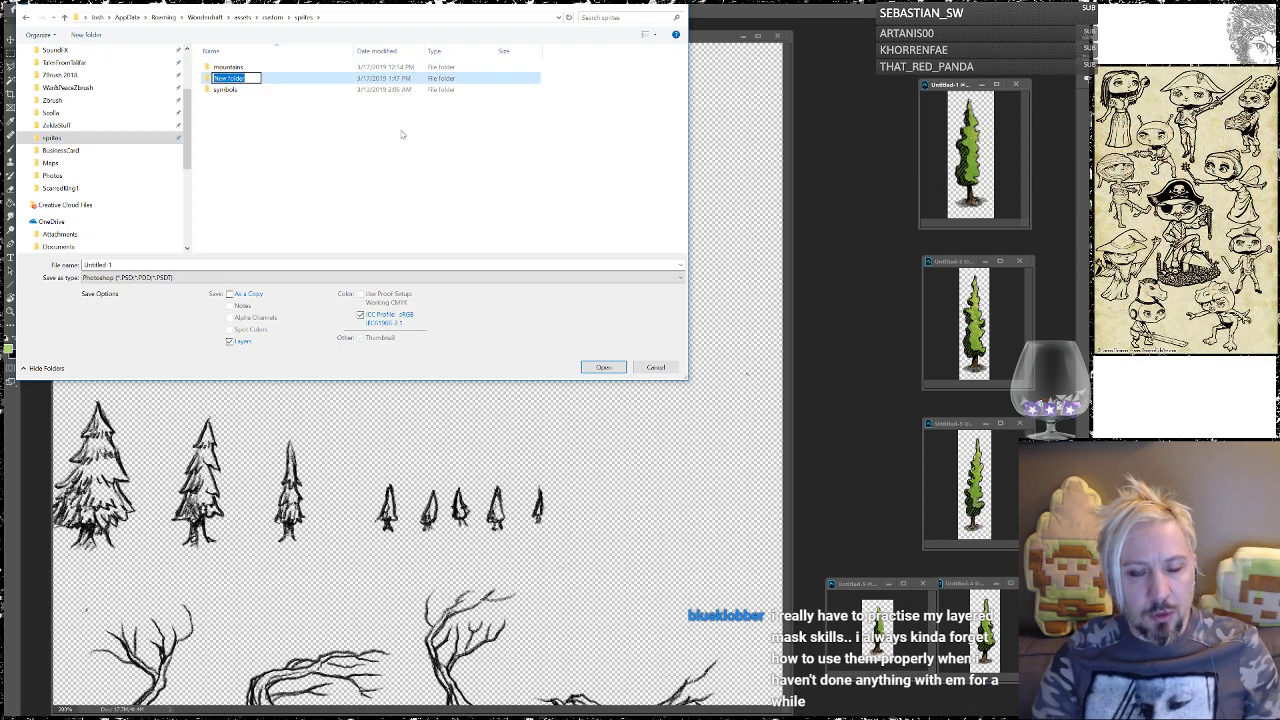
type("trees")
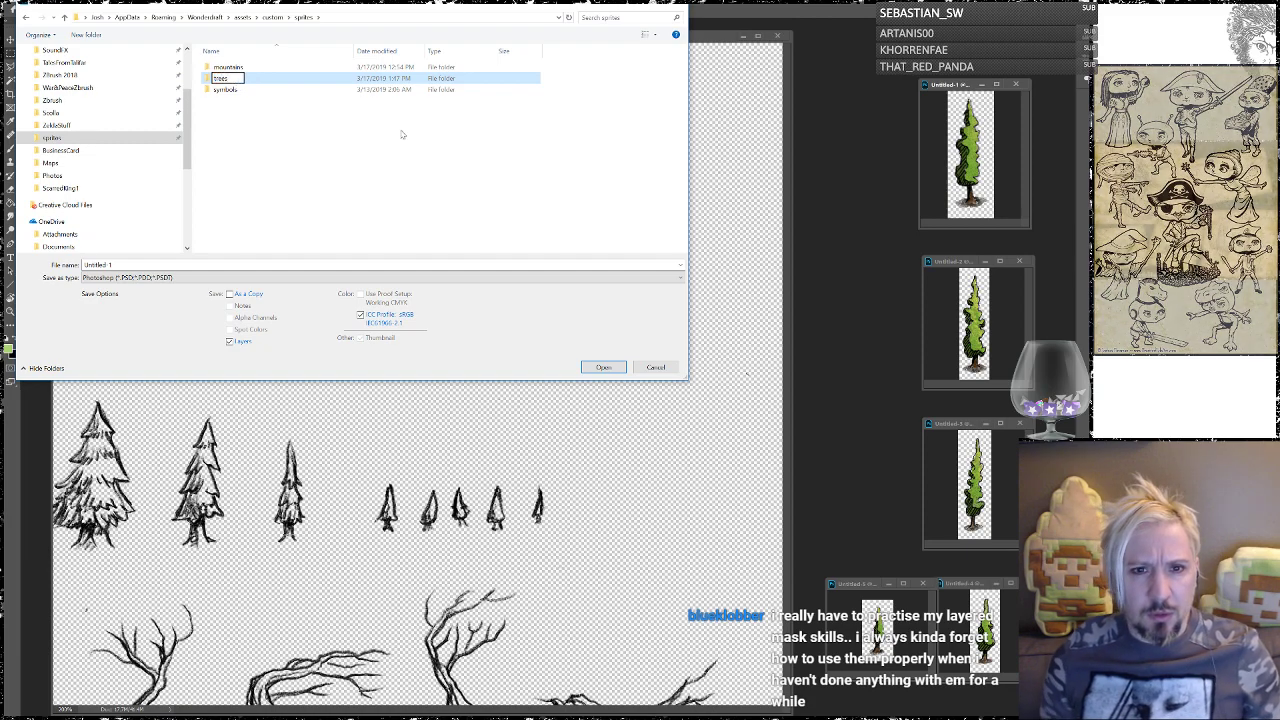
key("Return")
double_click(250, 90)
Step: Clear the file name and create a subfolder named "TalesFromTalifar - Trees" inside the trees folder
double_click(98, 264)
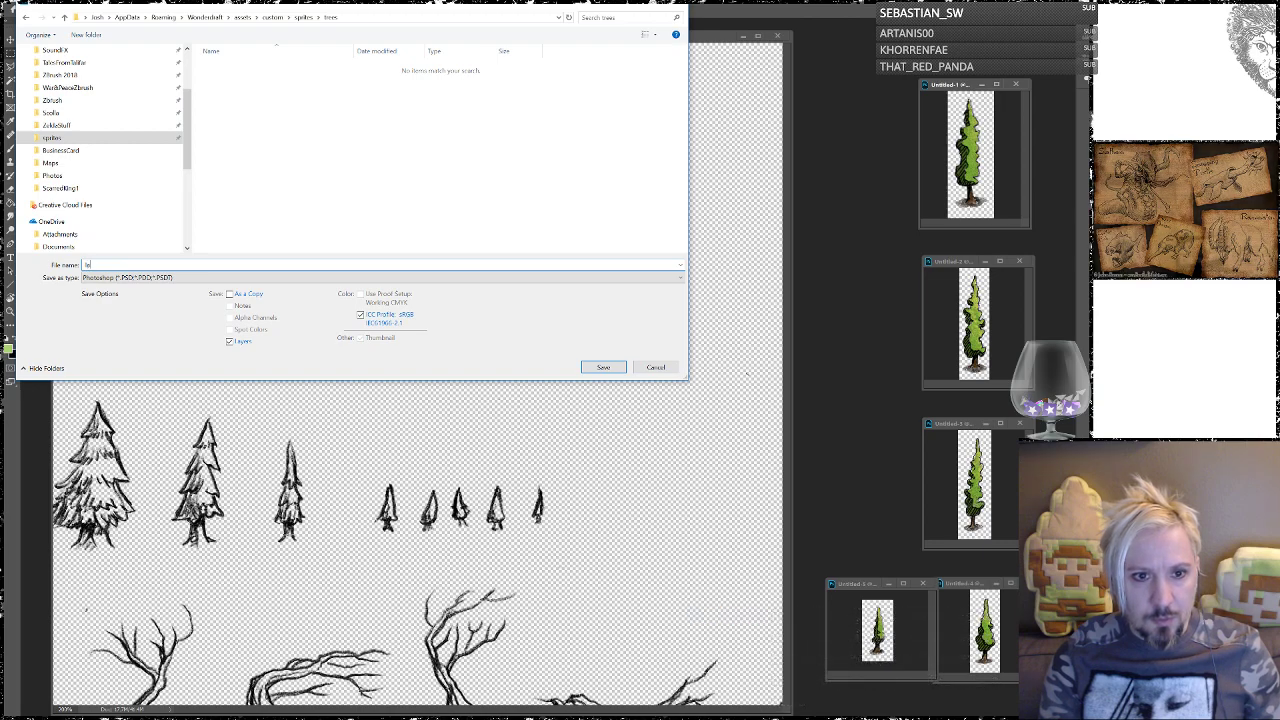
key("BackSpace")
key("BackSpace")
left_click(86, 34)
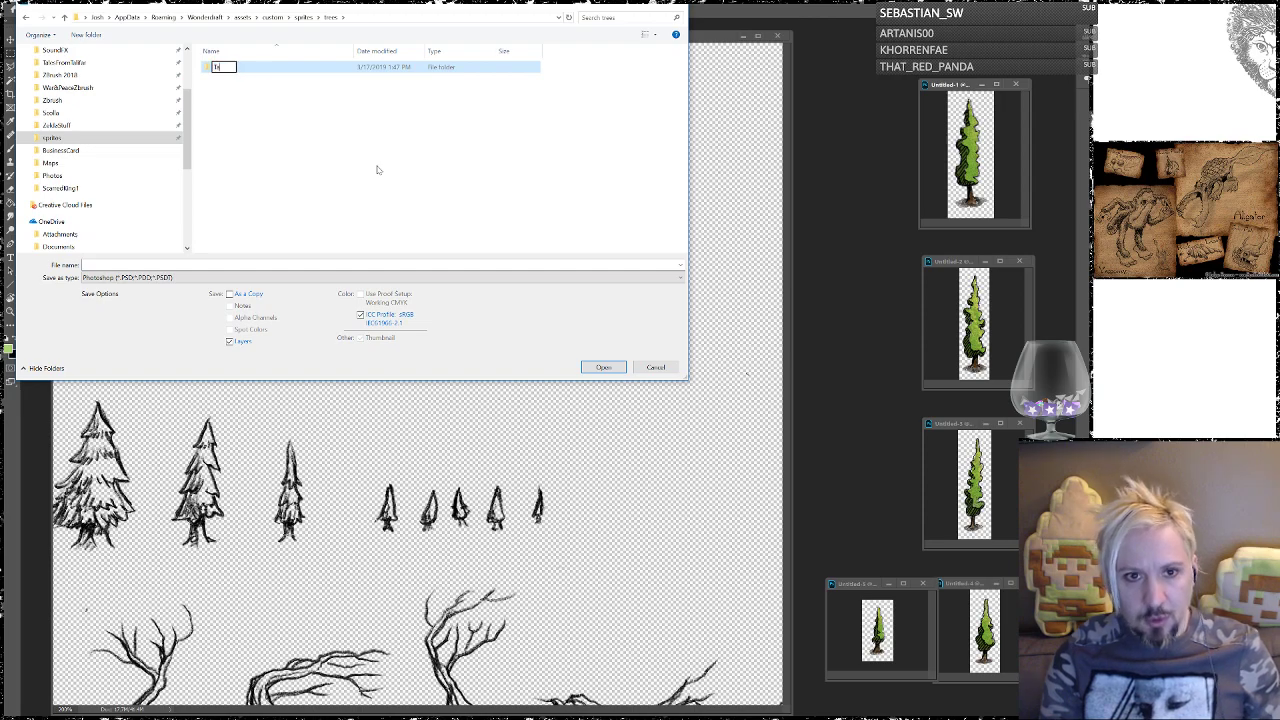
type("trees2")
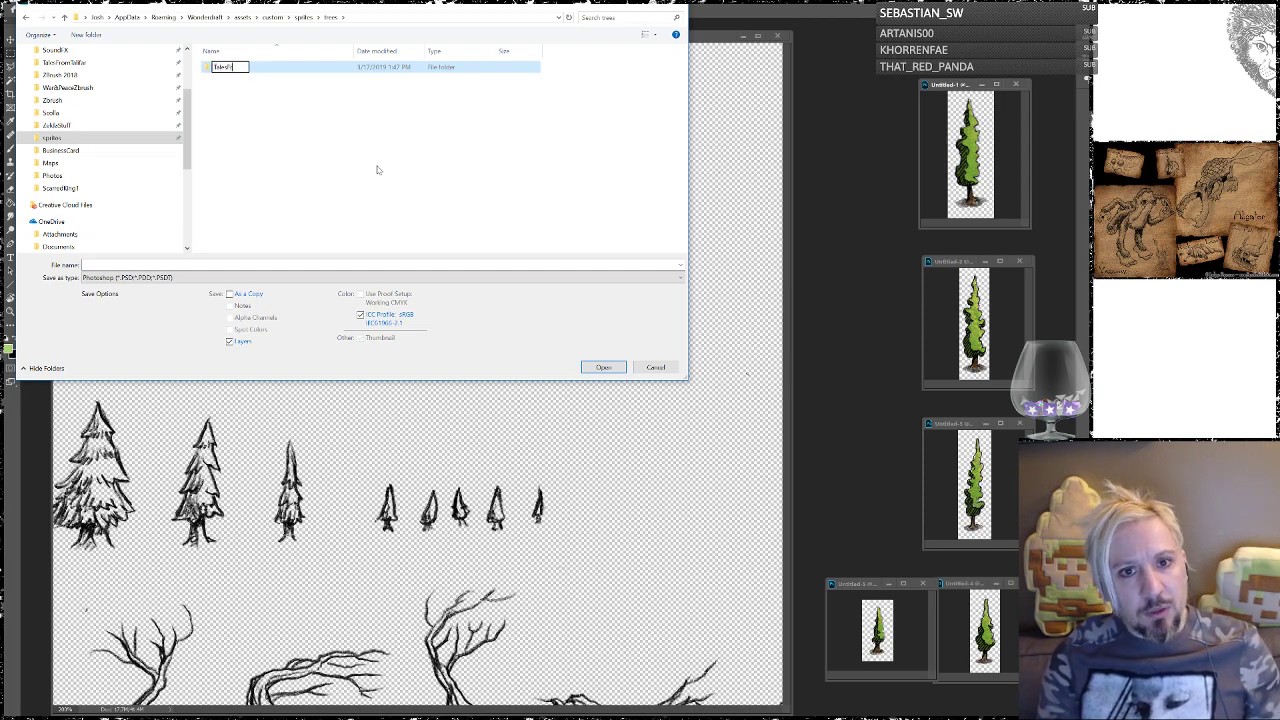
type("far - Trees")
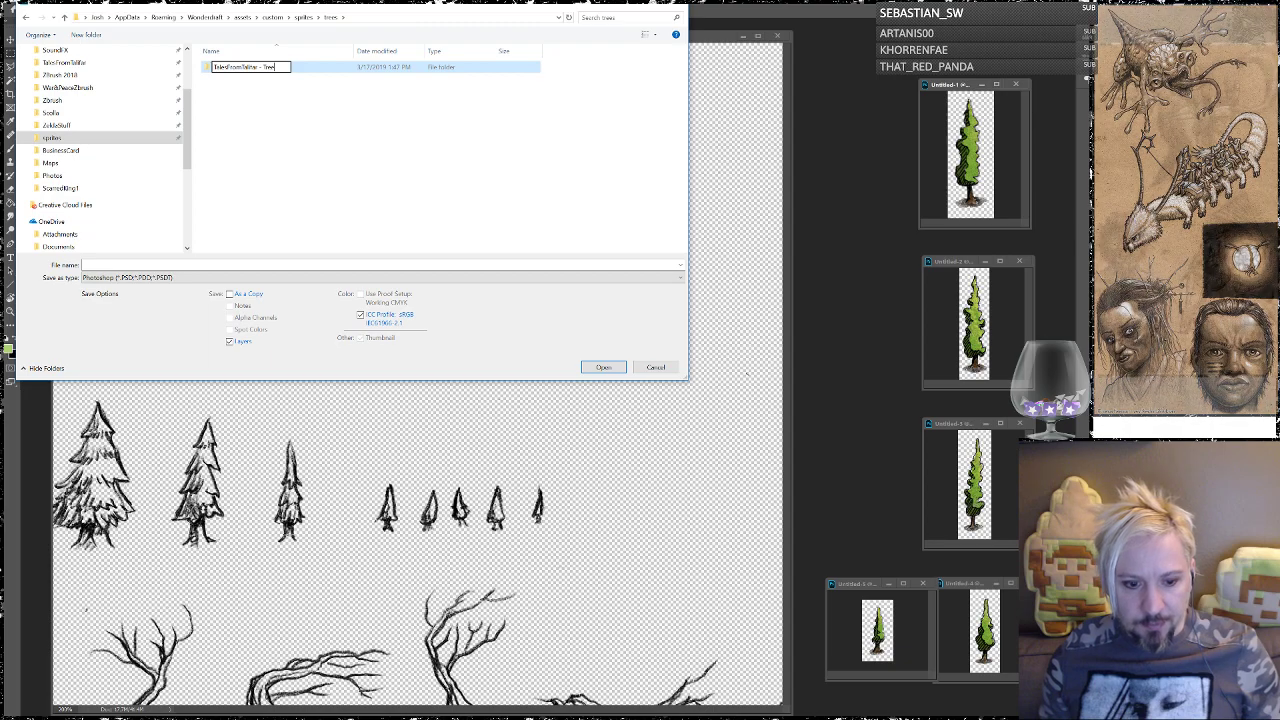
Step: Switch to Chrome and search Google for "aspen" in a new tab
key("alt+Tab")
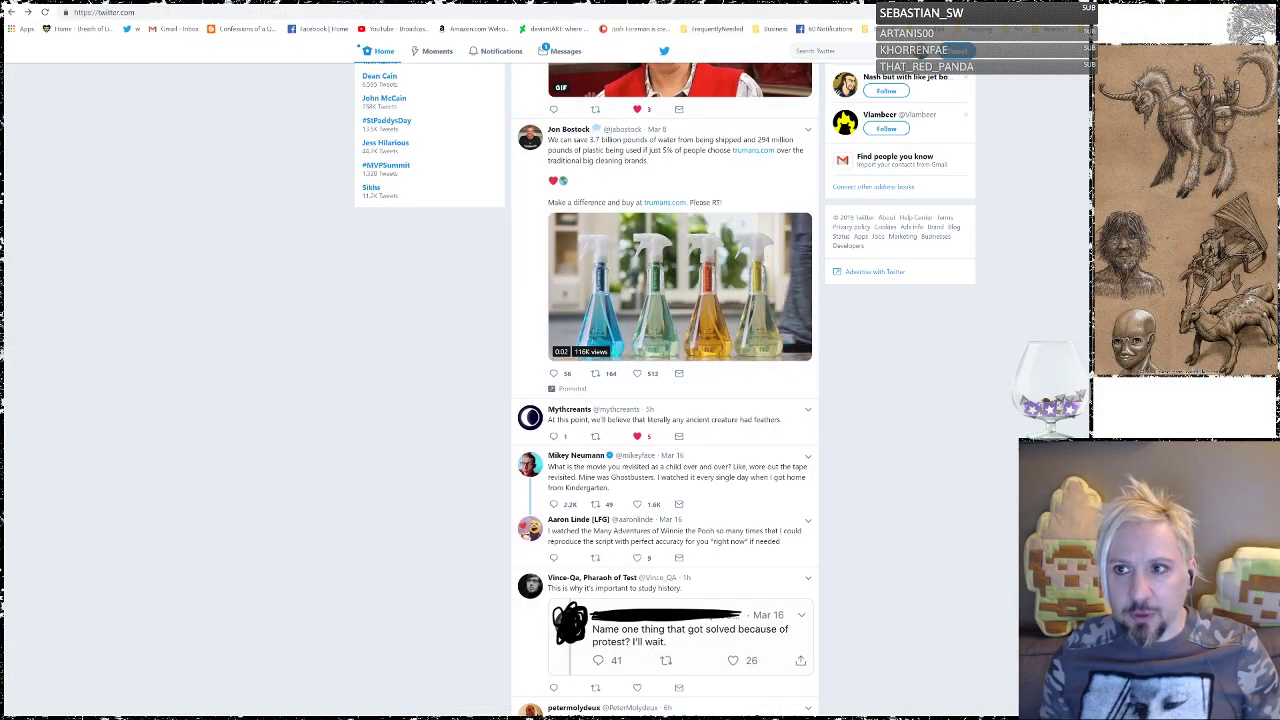
key("ctrl+t")
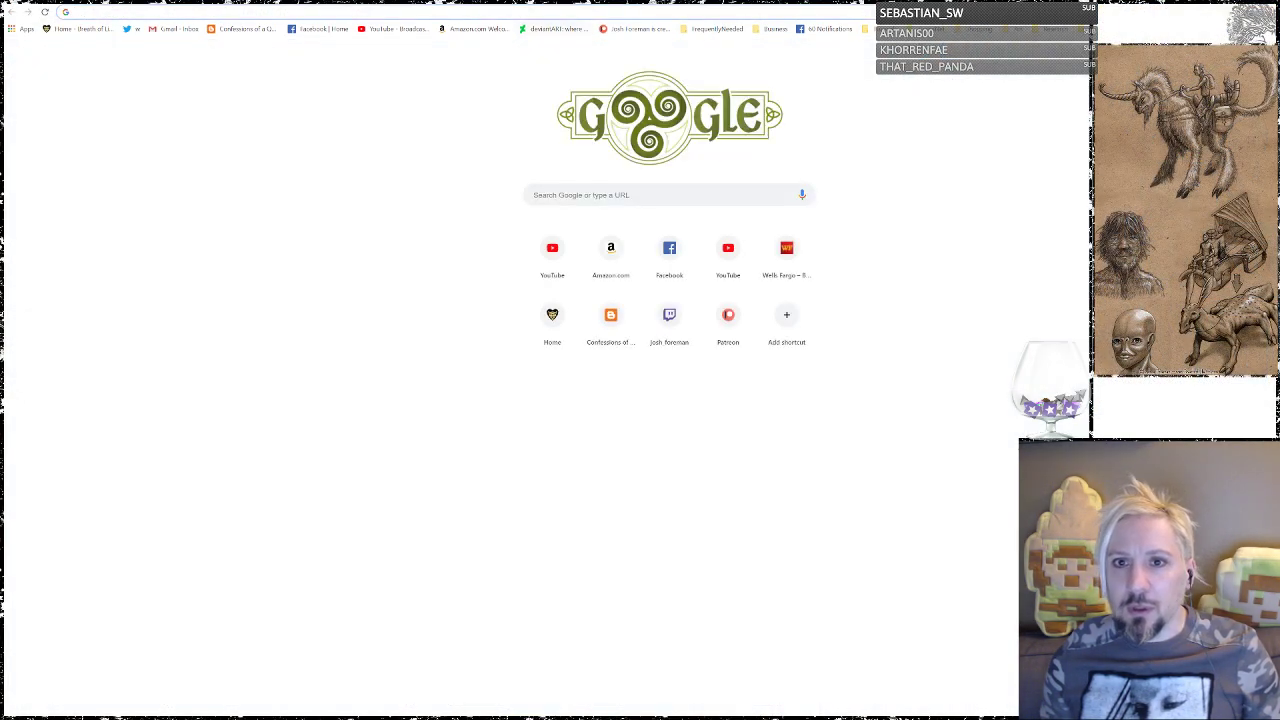
type("as")
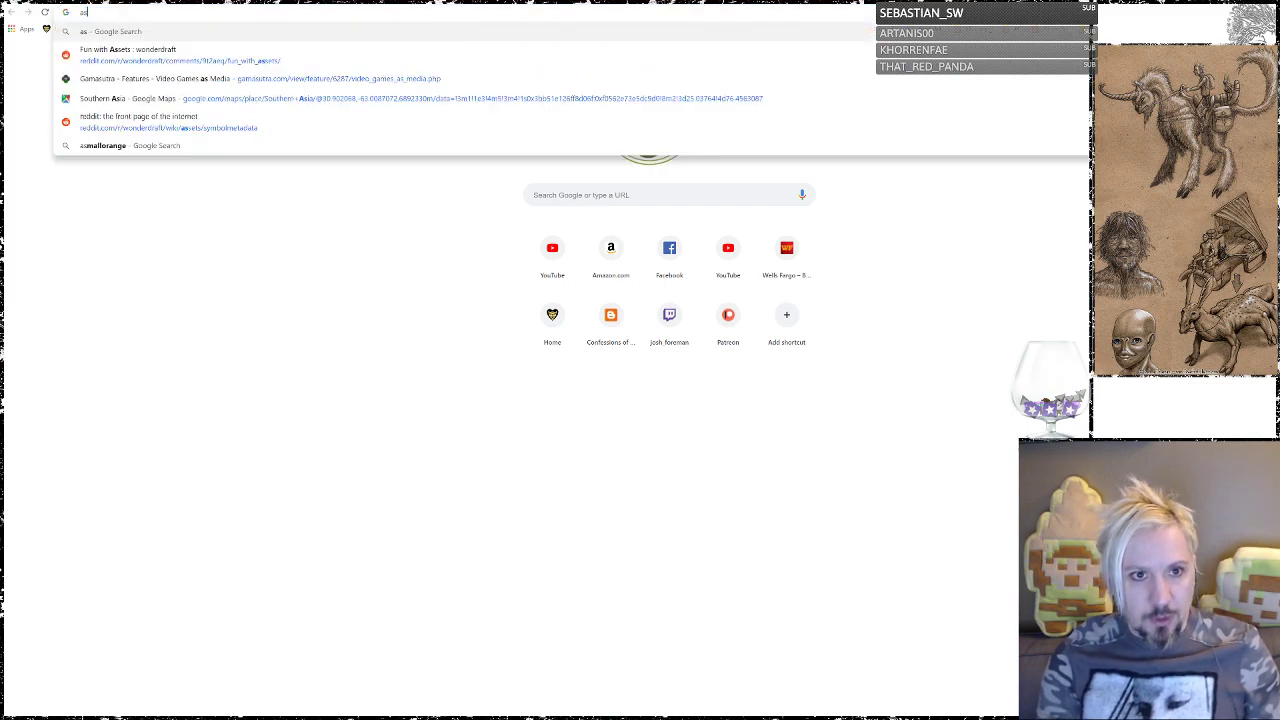
type("pen")
key("Return")
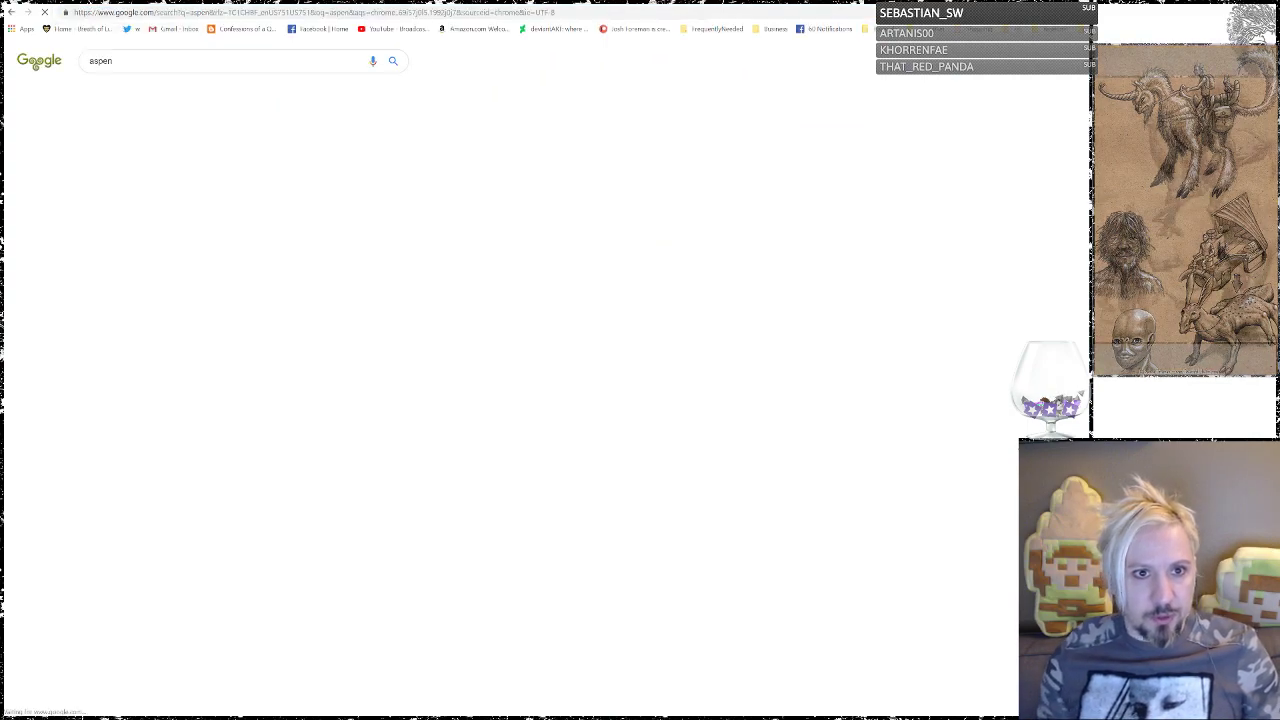
Step: Refine the search to "aspen tree" and show its image results for comparison with the drawn tree icons
left_click(240, 61)
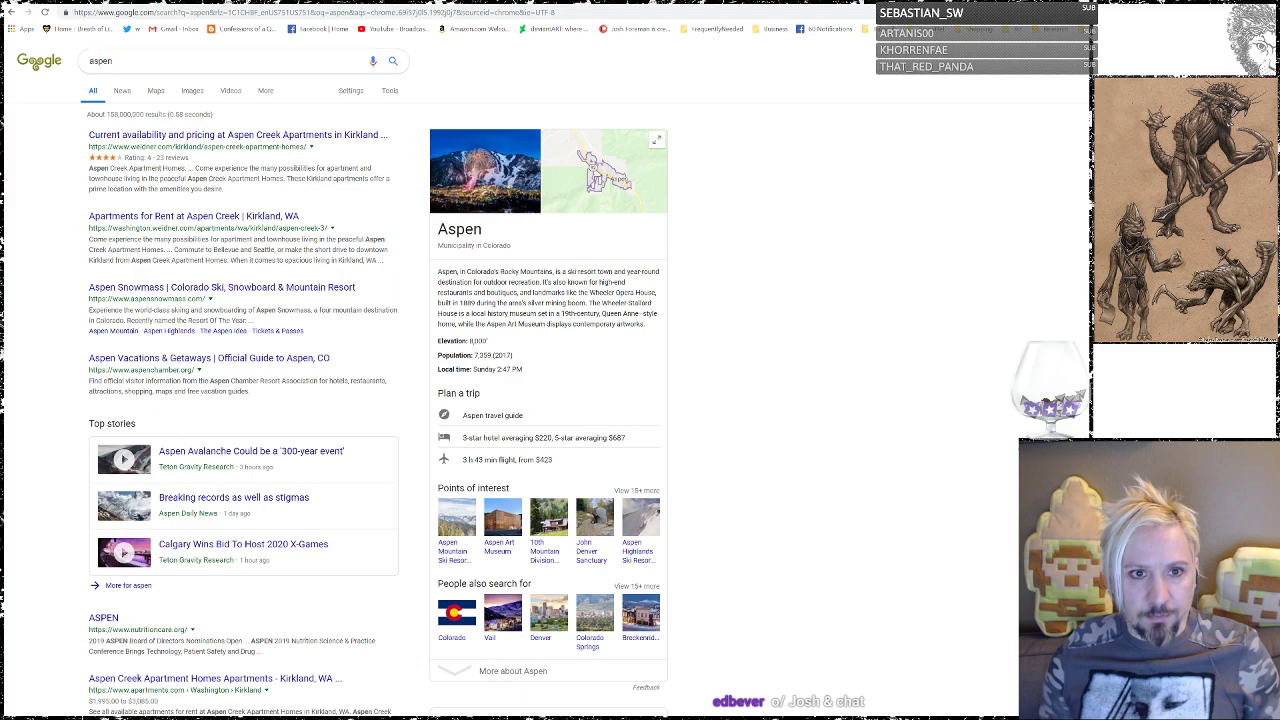
type("tree")
key("Return")
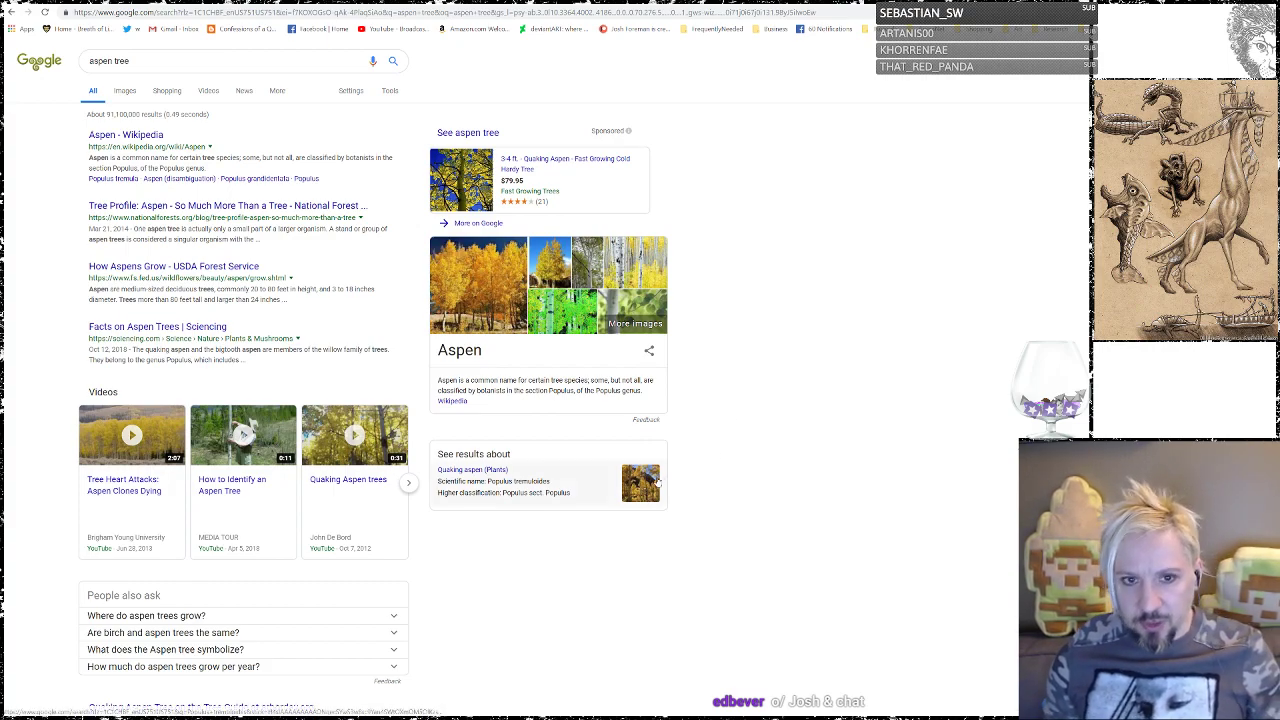
left_click(125, 90)
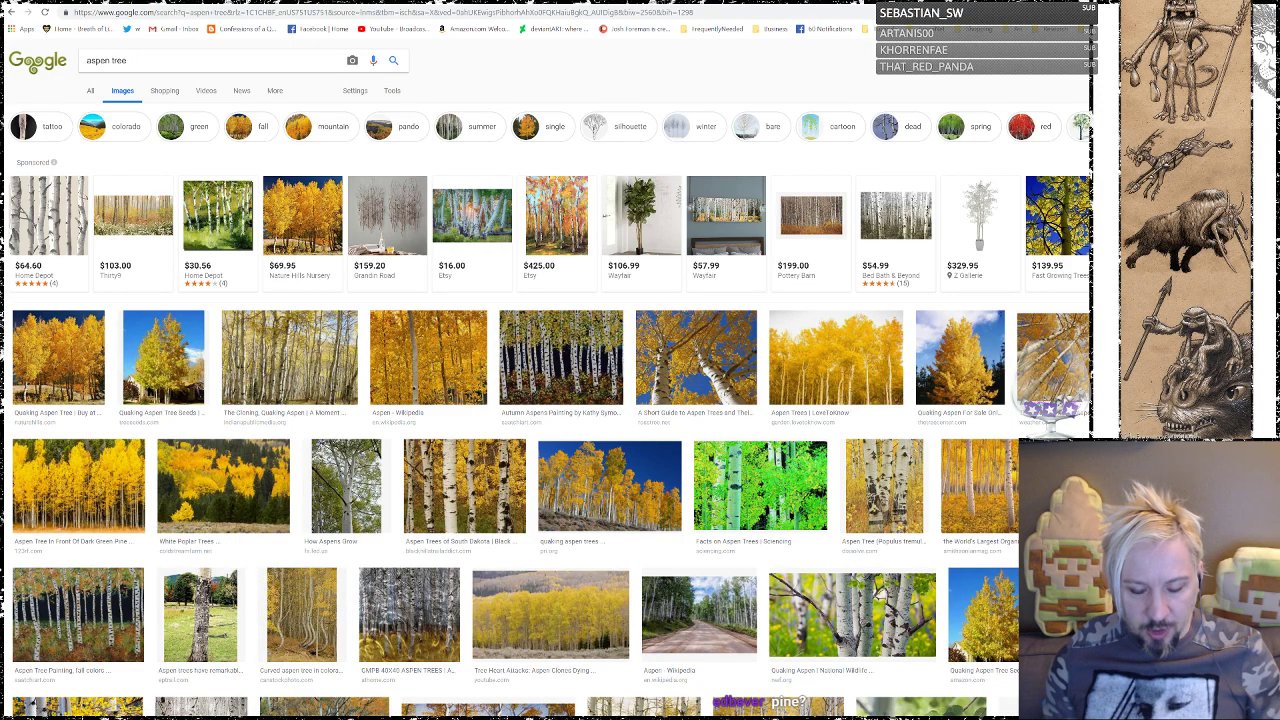
mouse_move(262, 716)
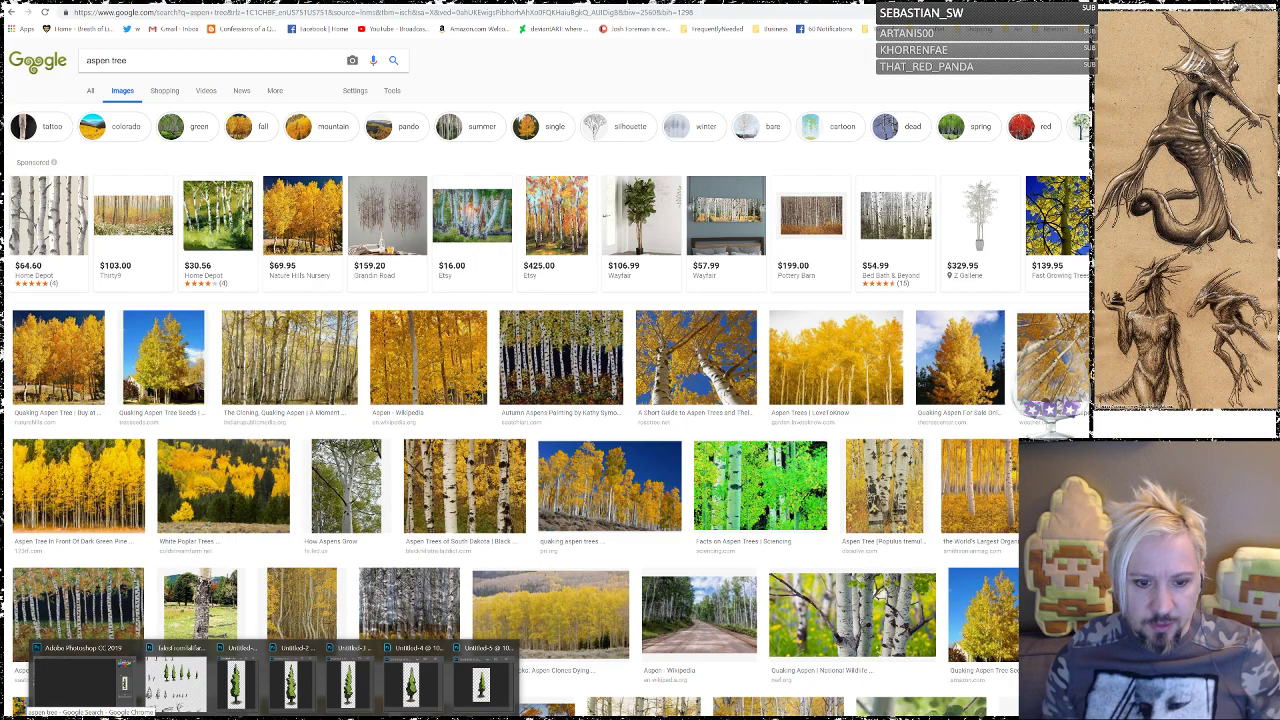
mouse_move(175, 683)
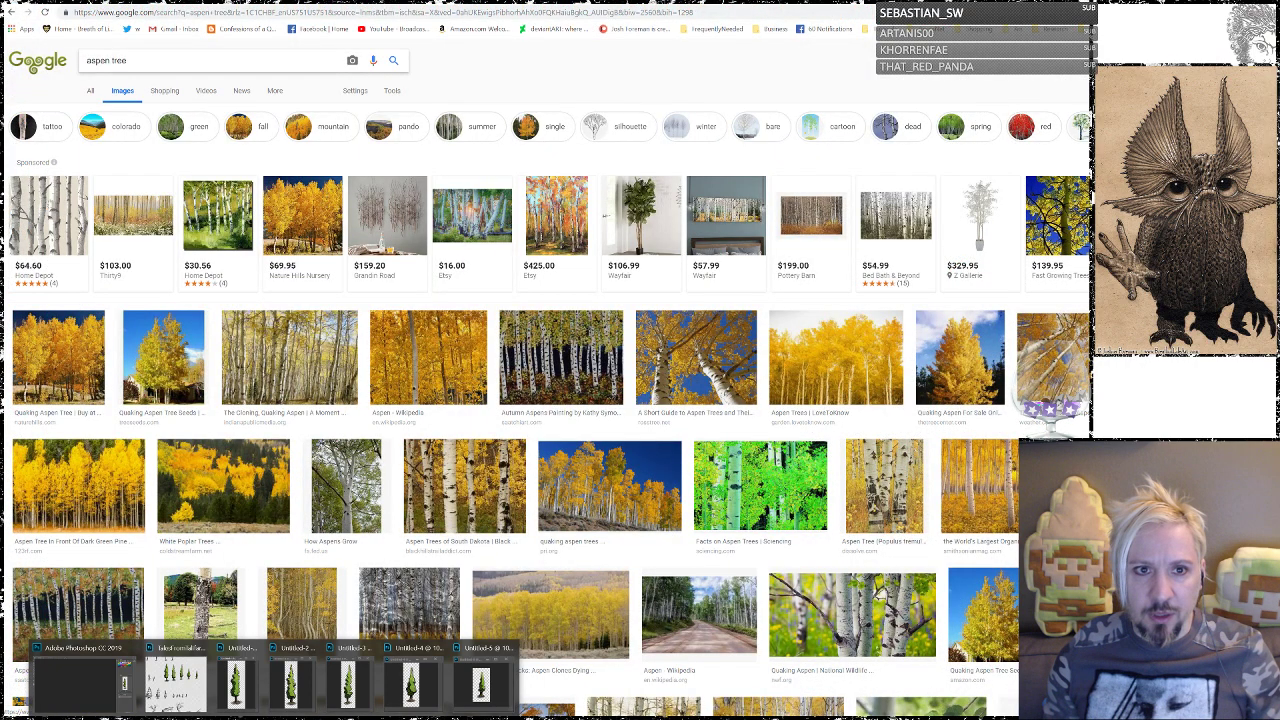
Step: Change the image search to "deciduous tree" and preview the Deciduous Tree Poster result
double_click(97, 60)
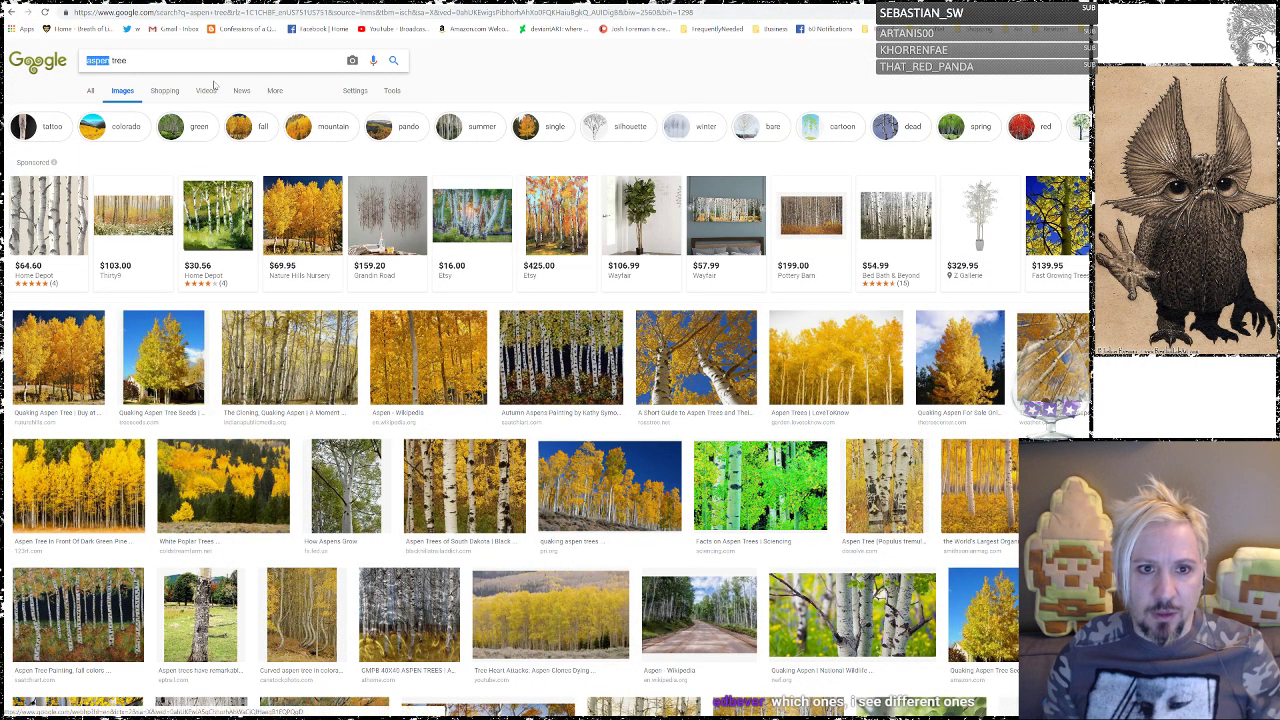
type("d")
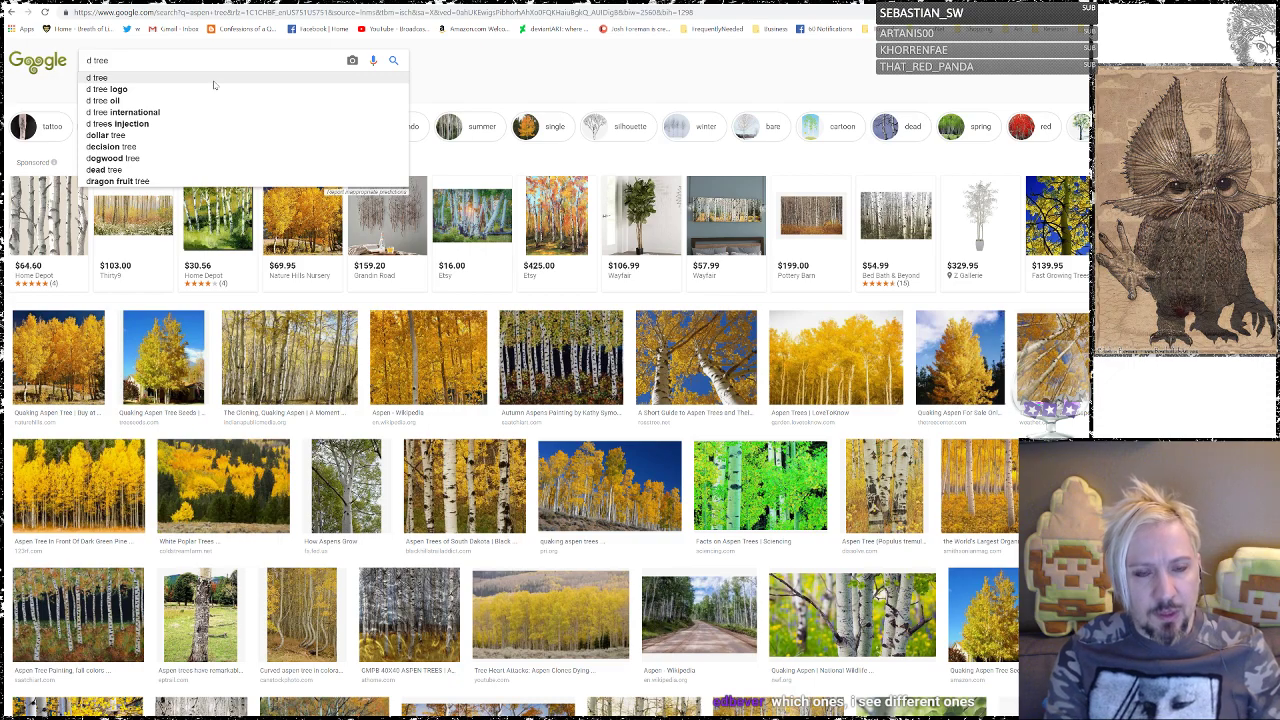
type("ecid")
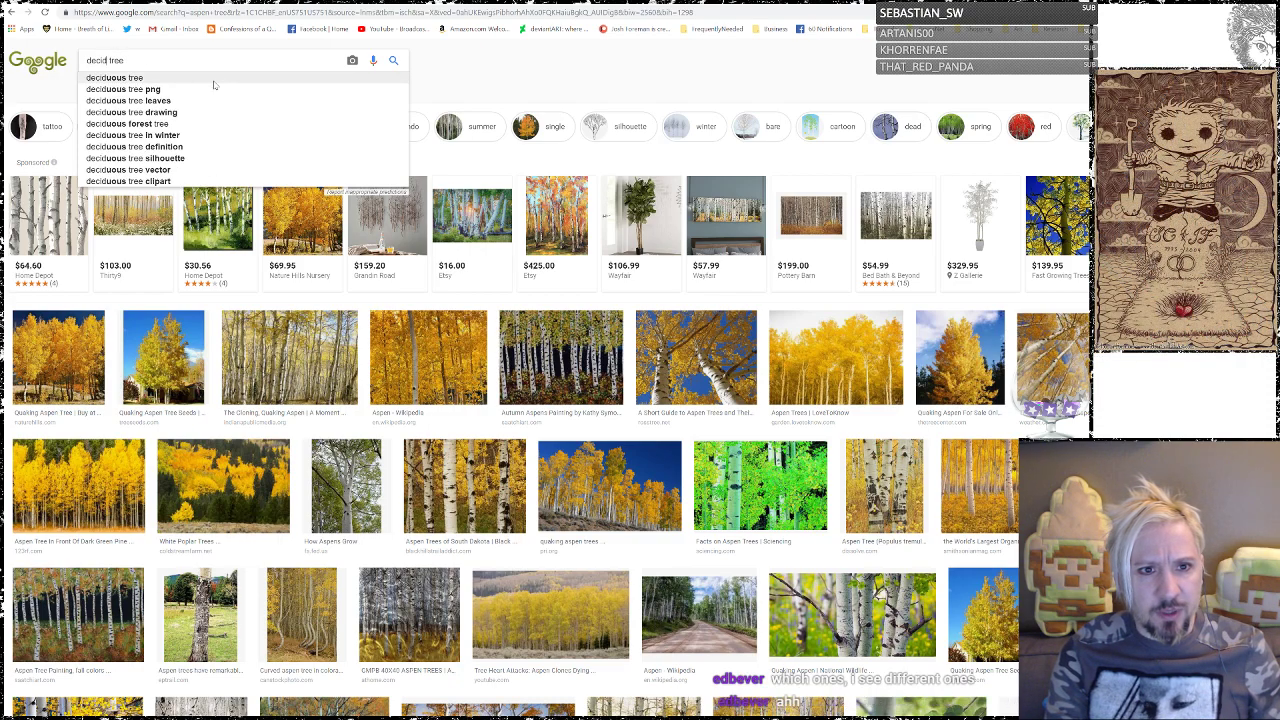
type("uous")
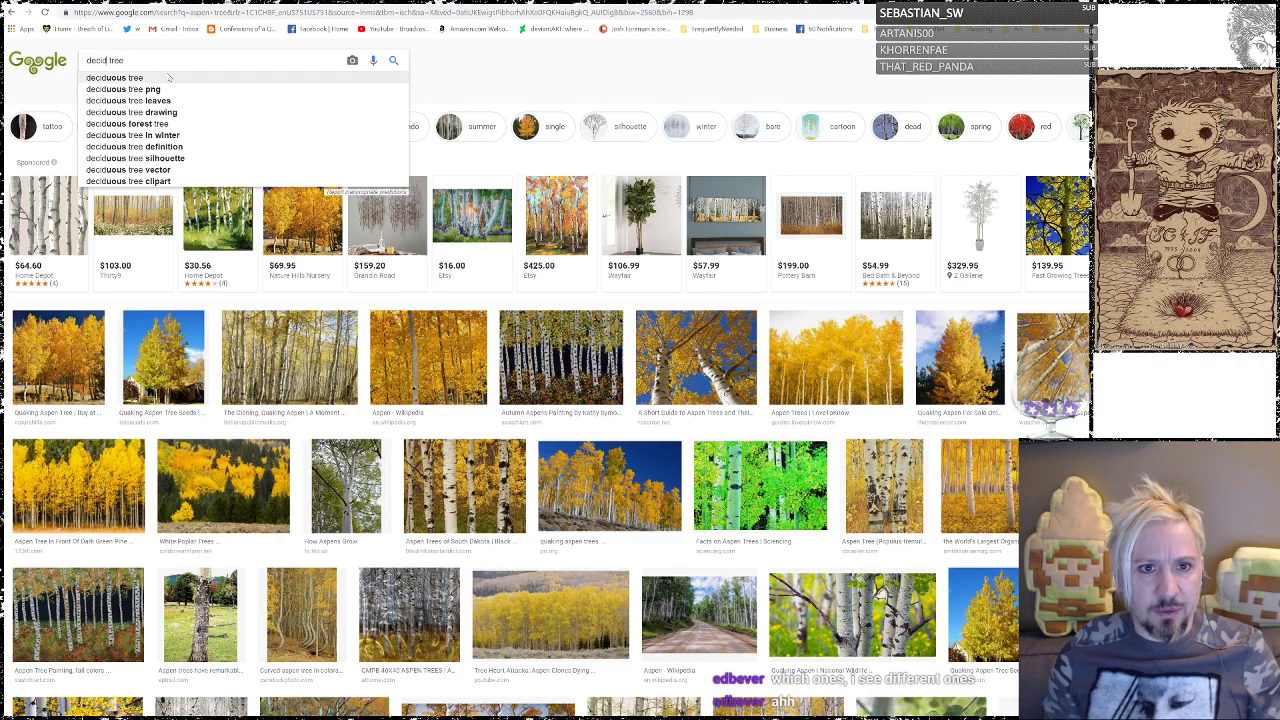
key("Return")
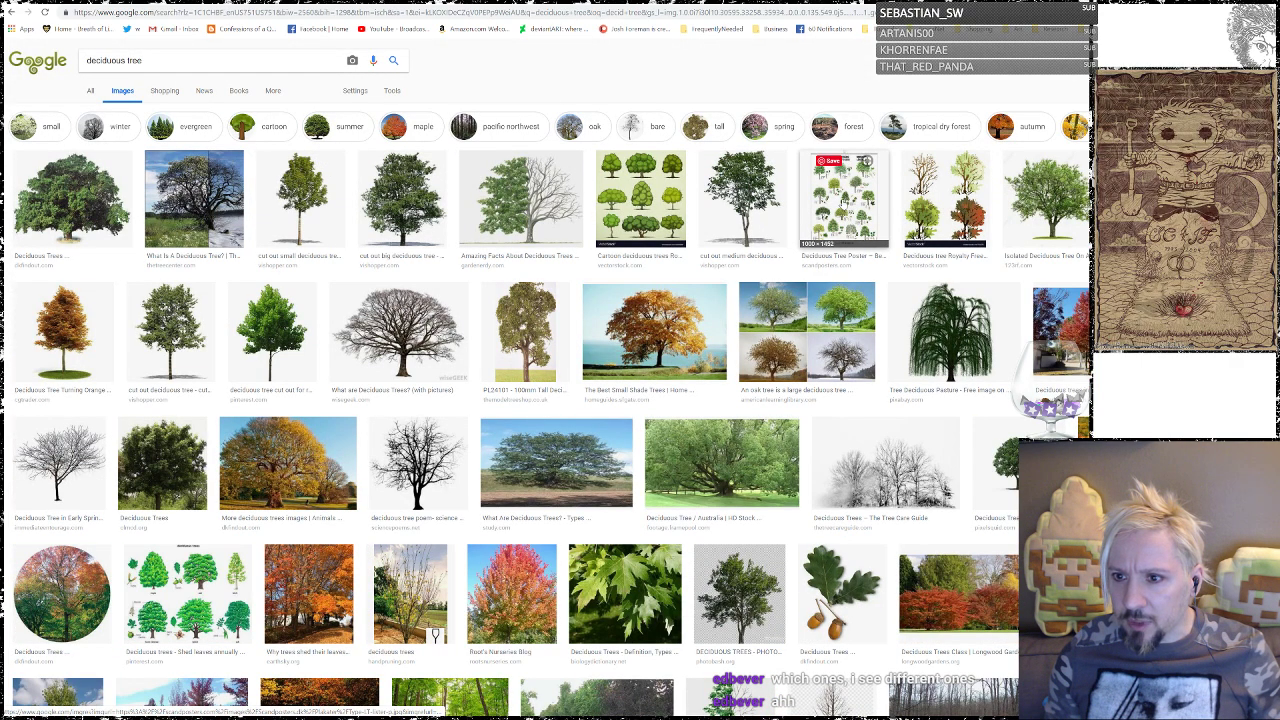
left_click(843, 200)
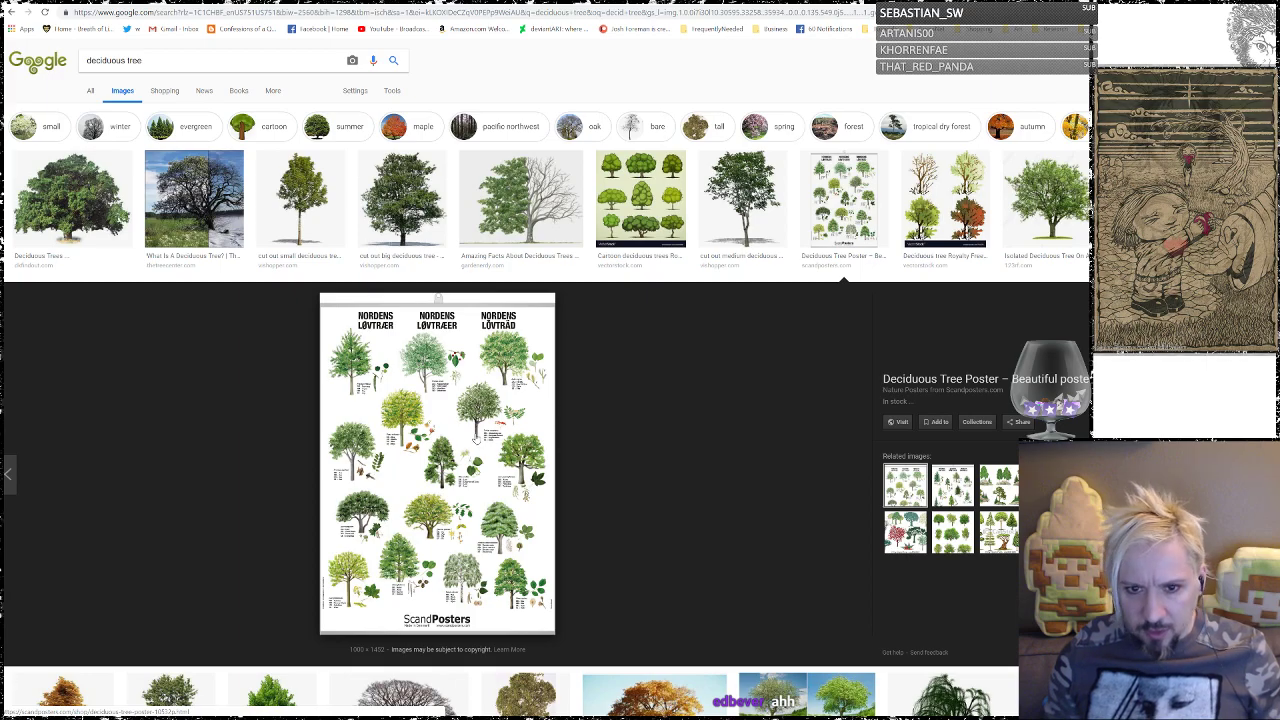
Step: Look through the deciduous tree image results for a species whose shape matches the tall, narrow tree icons
scroll(475, 441, "down", 5)
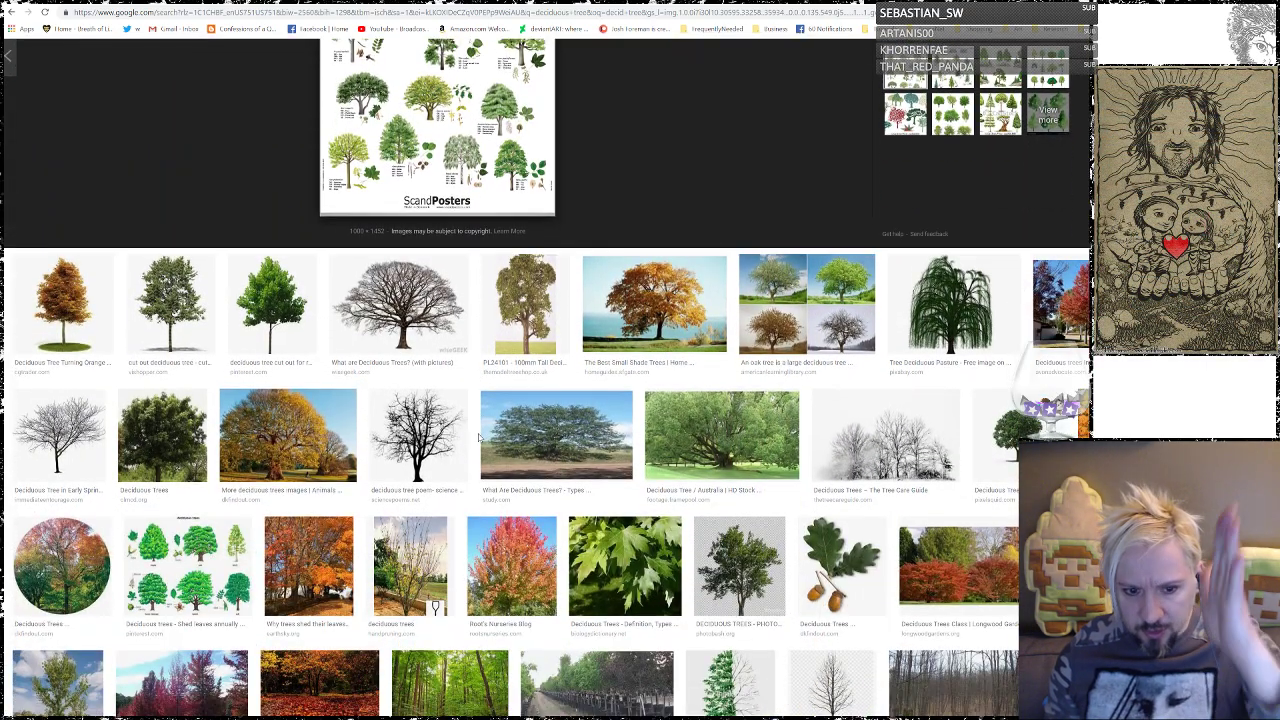
scroll(477, 437, "down", 5)
scroll(478, 438, "down", 3)
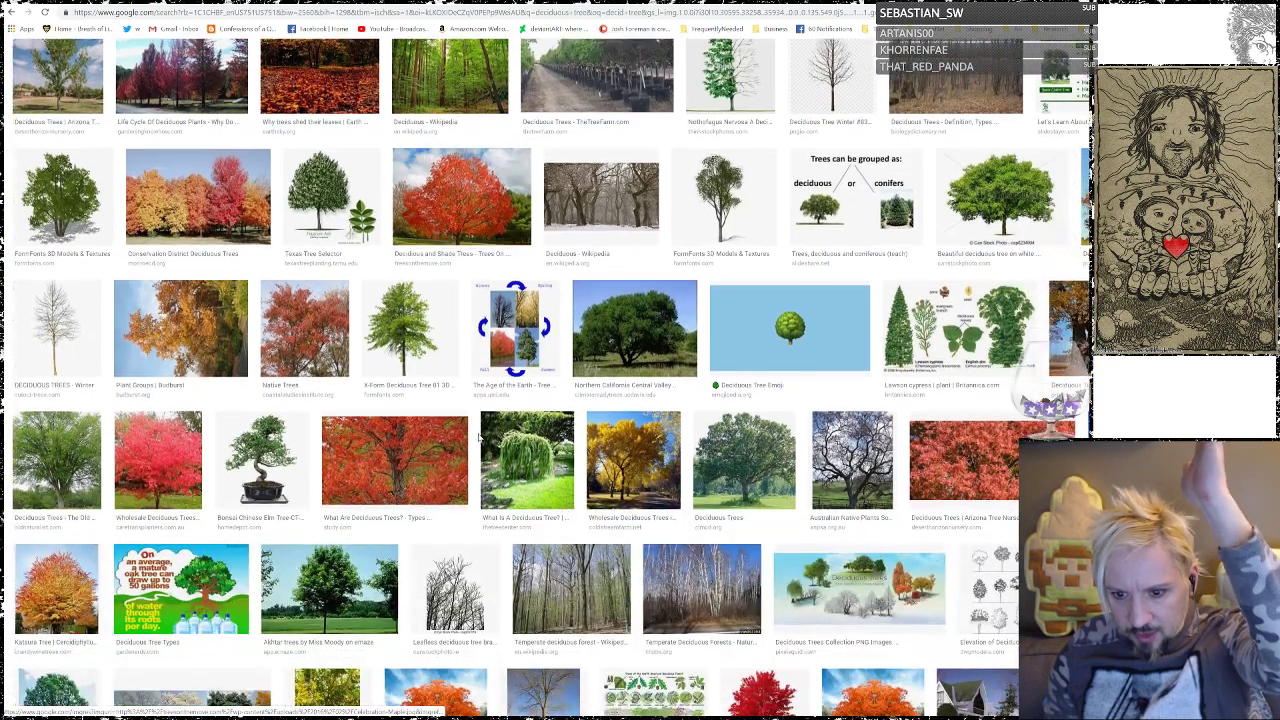
scroll(478, 438, "down", 3)
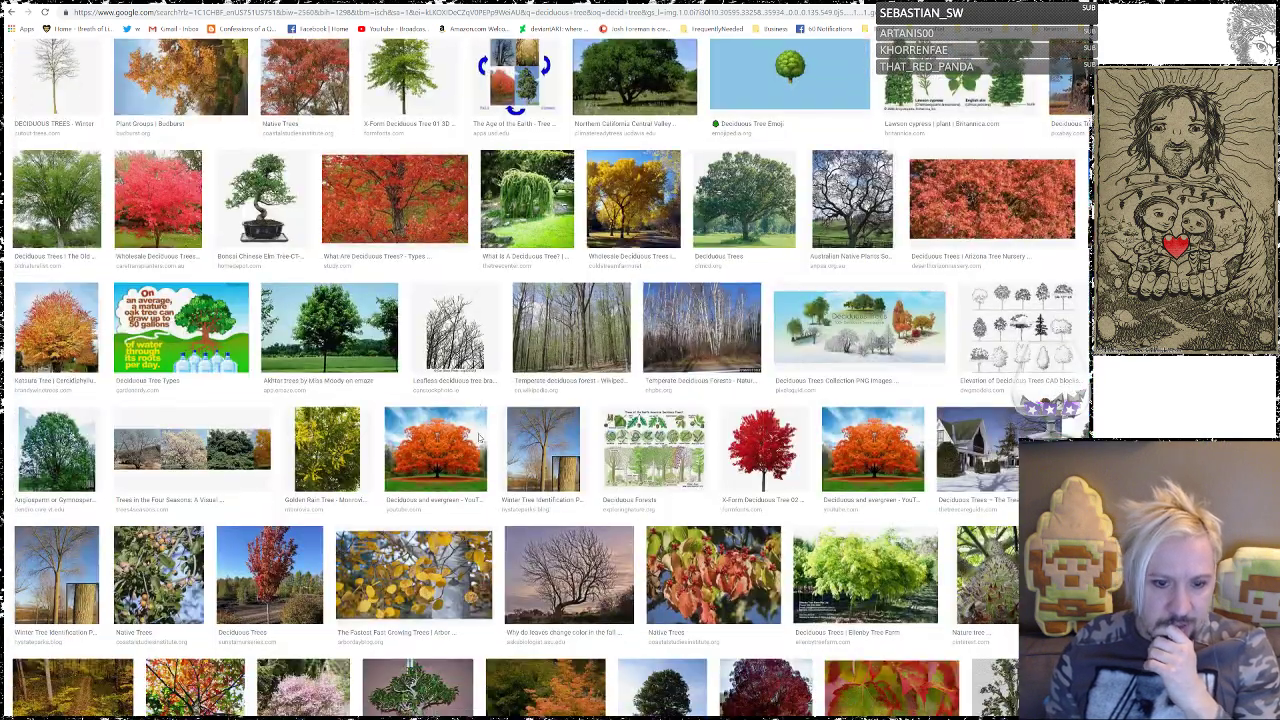
scroll(478, 438, "down", 3)
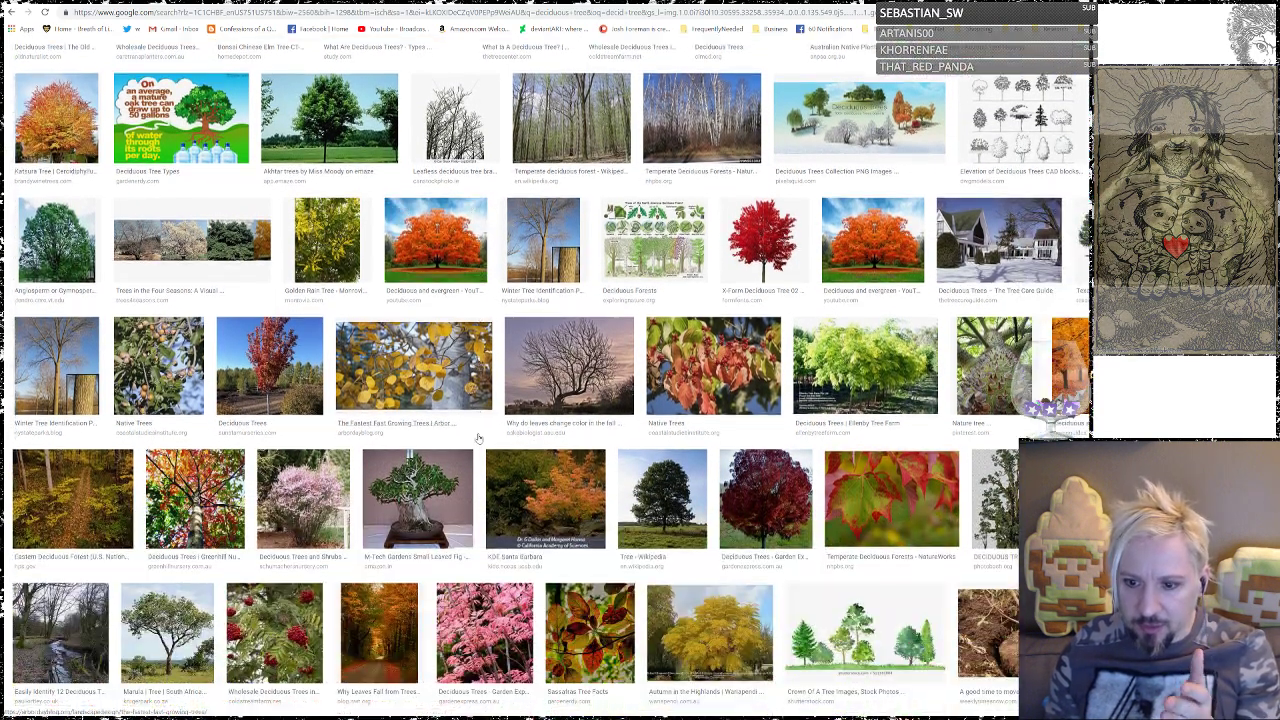
scroll(478, 438, "down", 1)
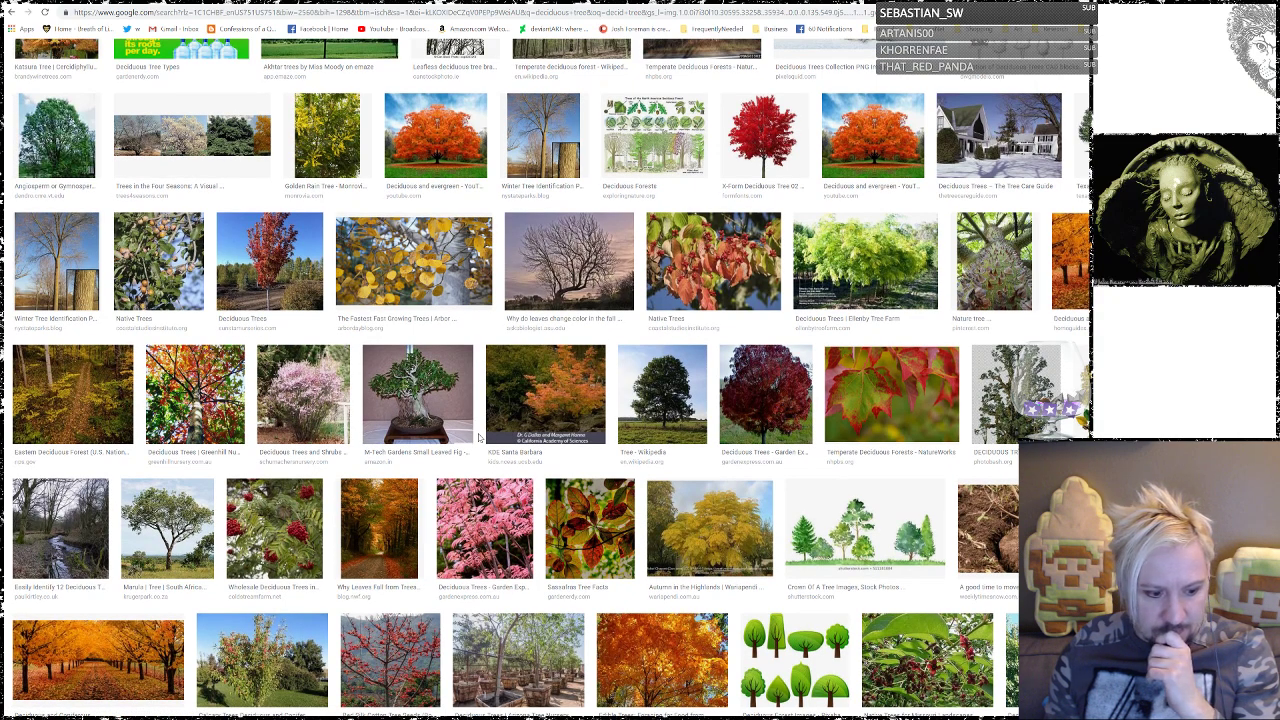
scroll(478, 438, "down", 2)
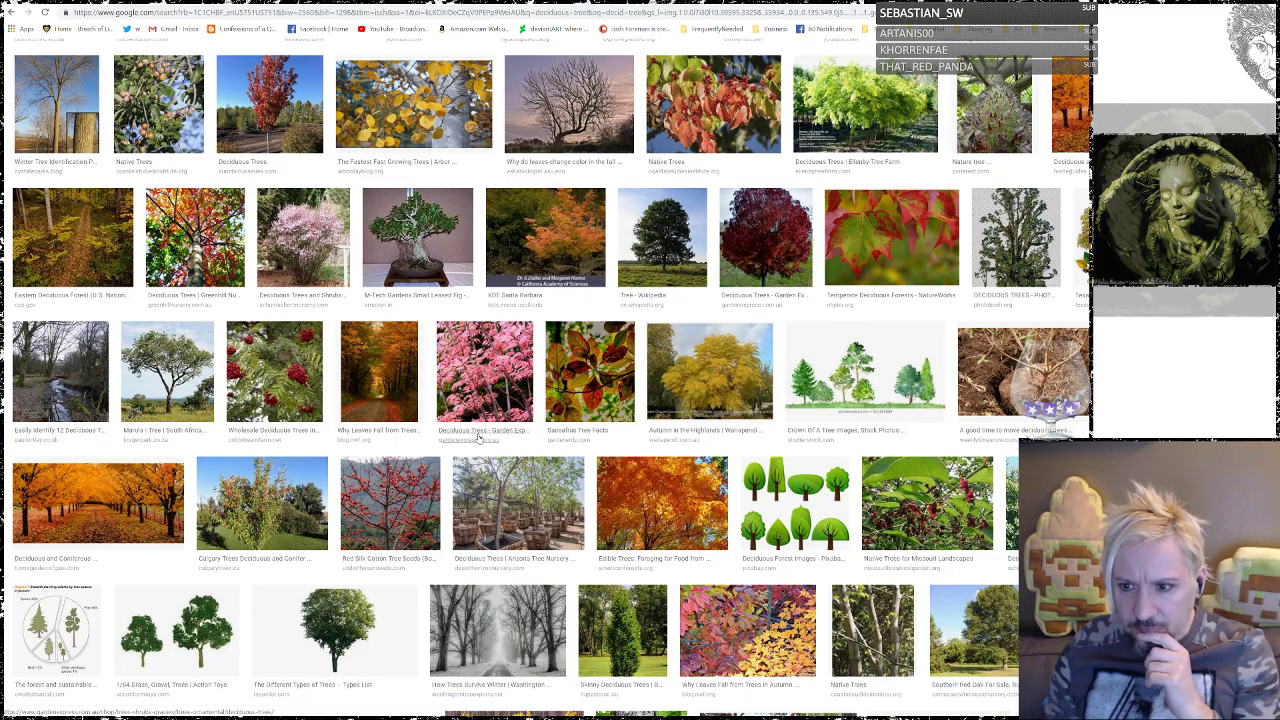
scroll(478, 438, "down", 4)
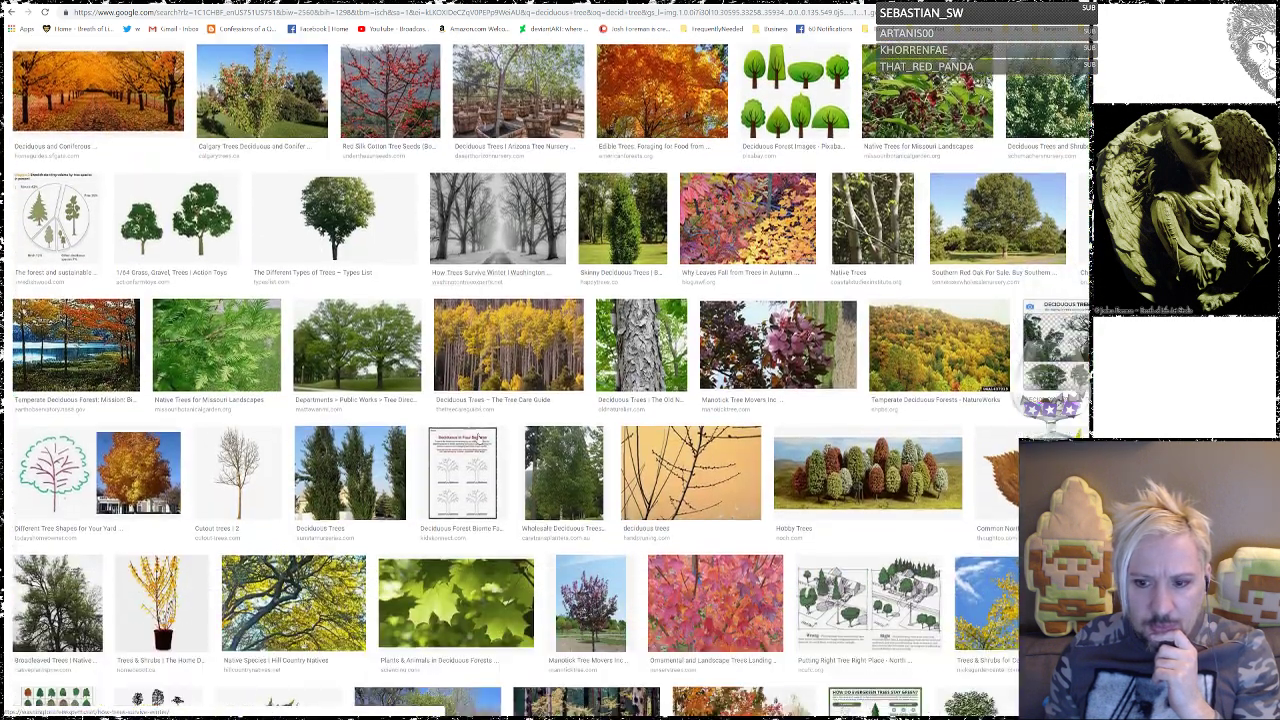
scroll(478, 438, "down", 1)
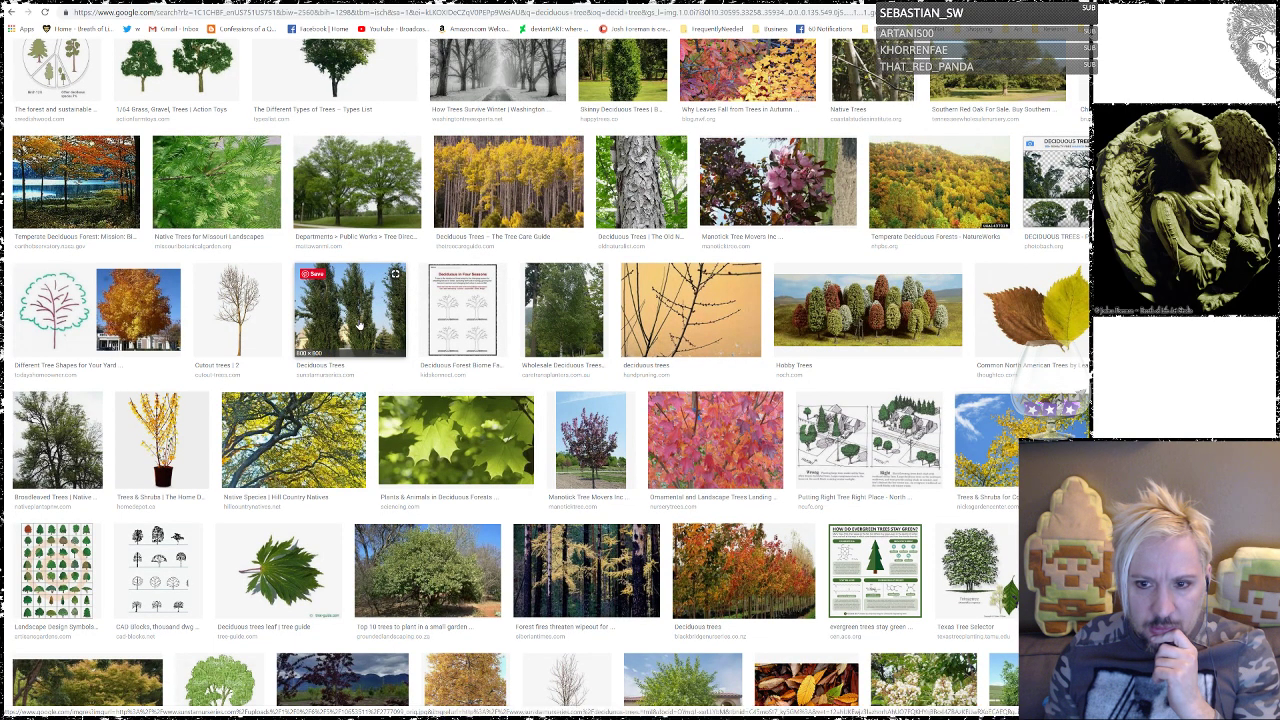
scroll(358, 325, "down", 2)
scroll(358, 325, "down", 5)
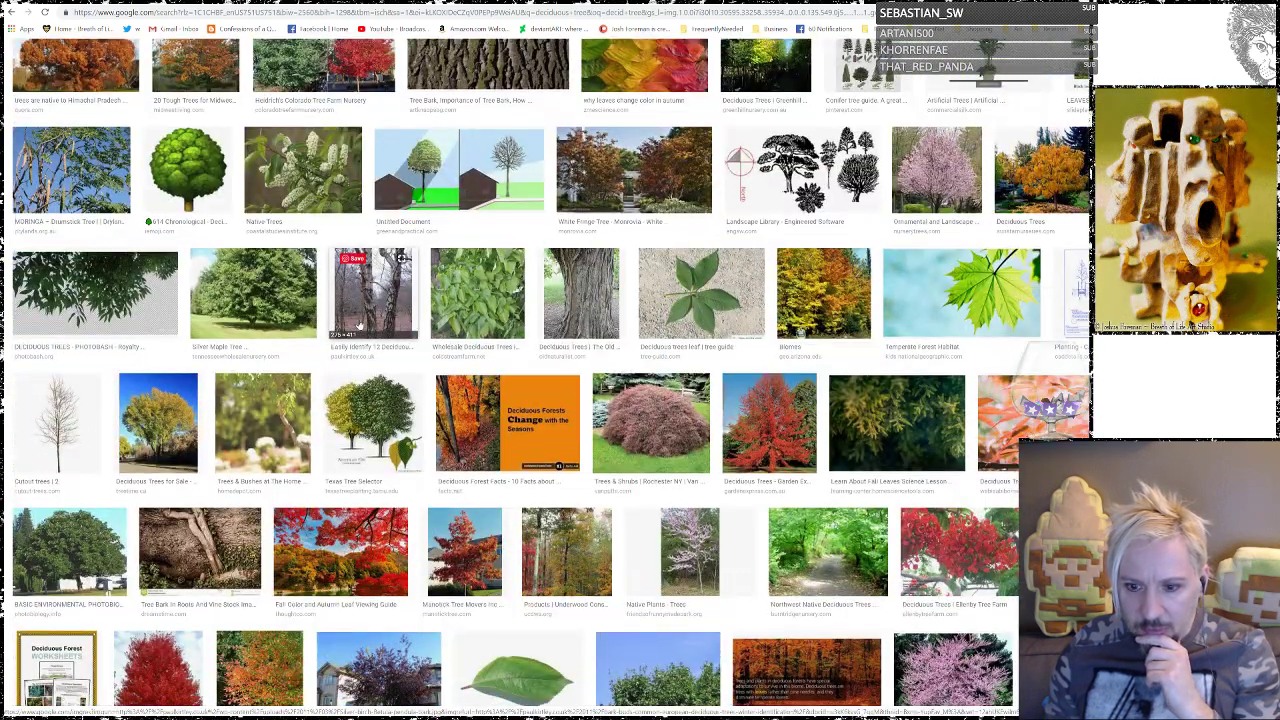
scroll(358, 325, "up", 1)
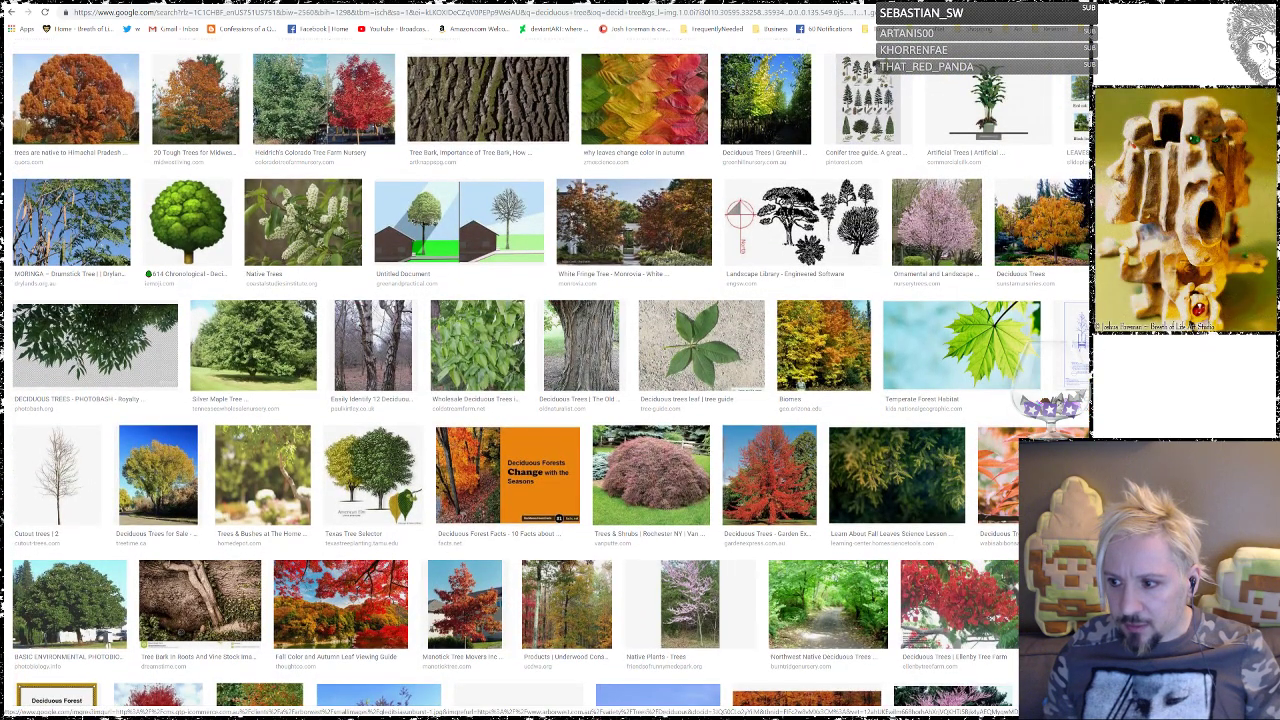
scroll(358, 325, "down", 3)
scroll(552, 380, "down", 1)
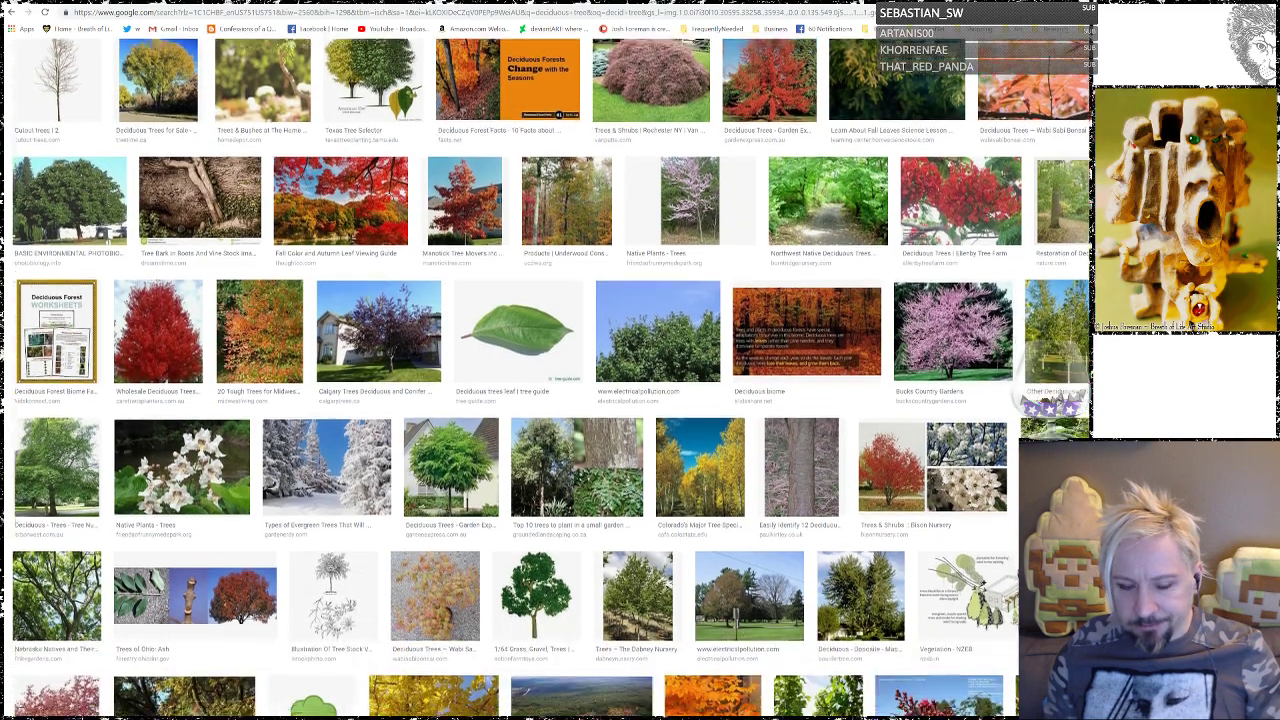
scroll(550, 400, "up", 15)
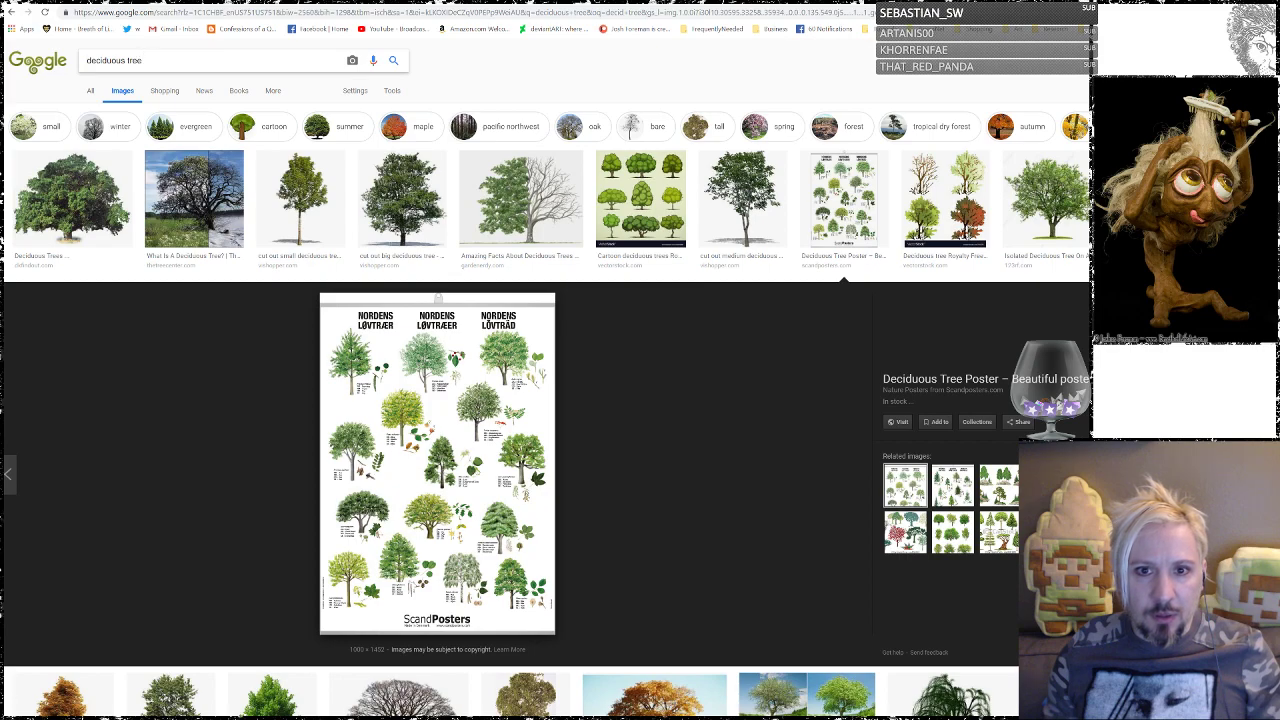
Step: Narrow the image search to "tall skinny deciduous tree" and preview the Lombardy Poplar result
type("ll s")
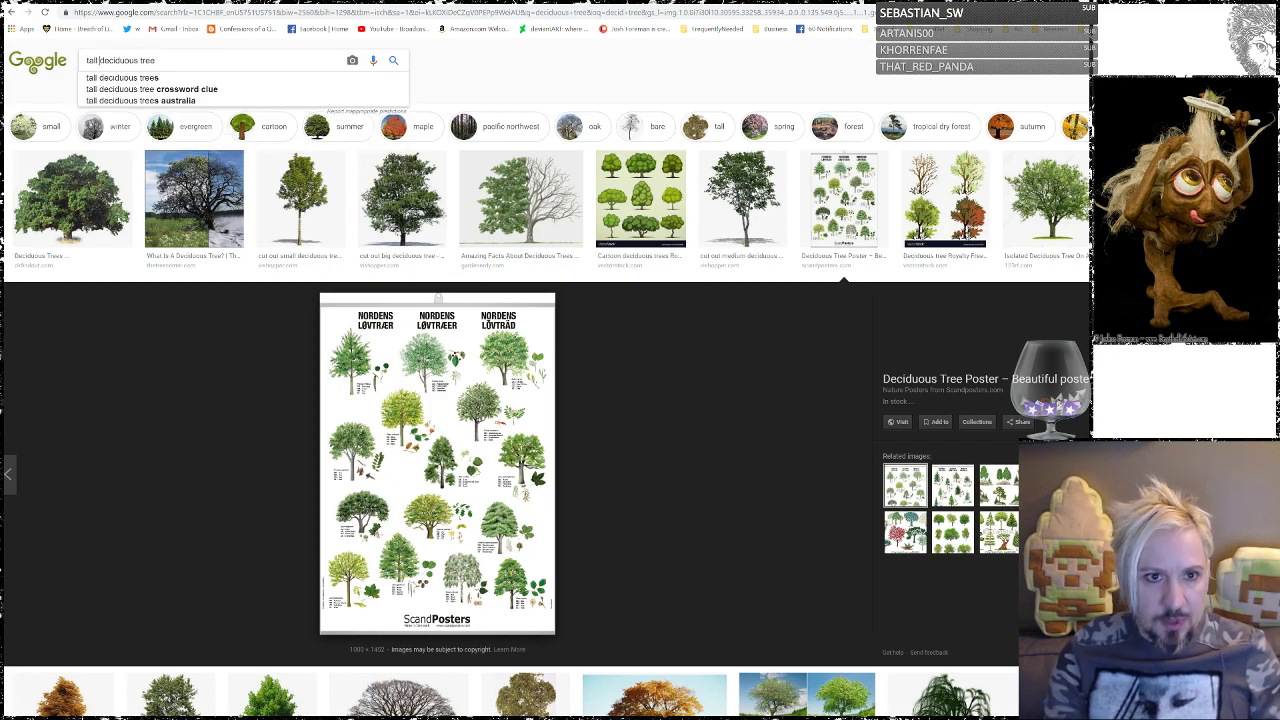
type("kinny")
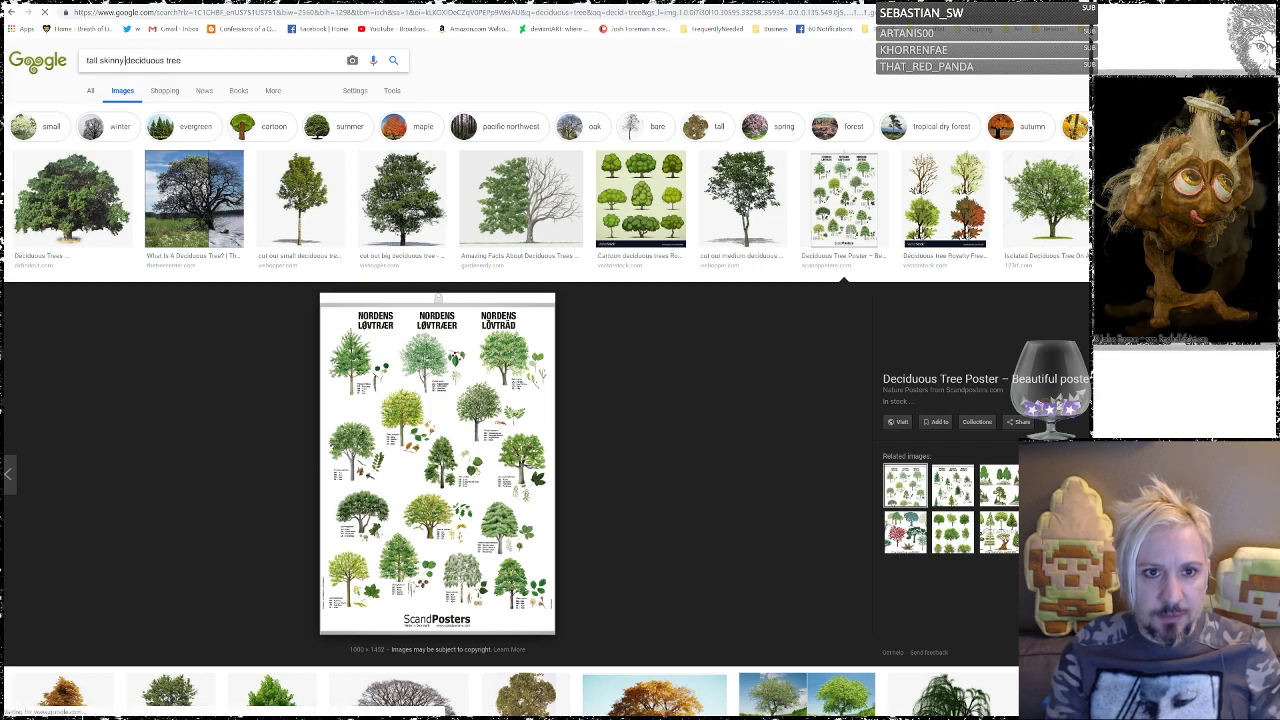
key("Return")
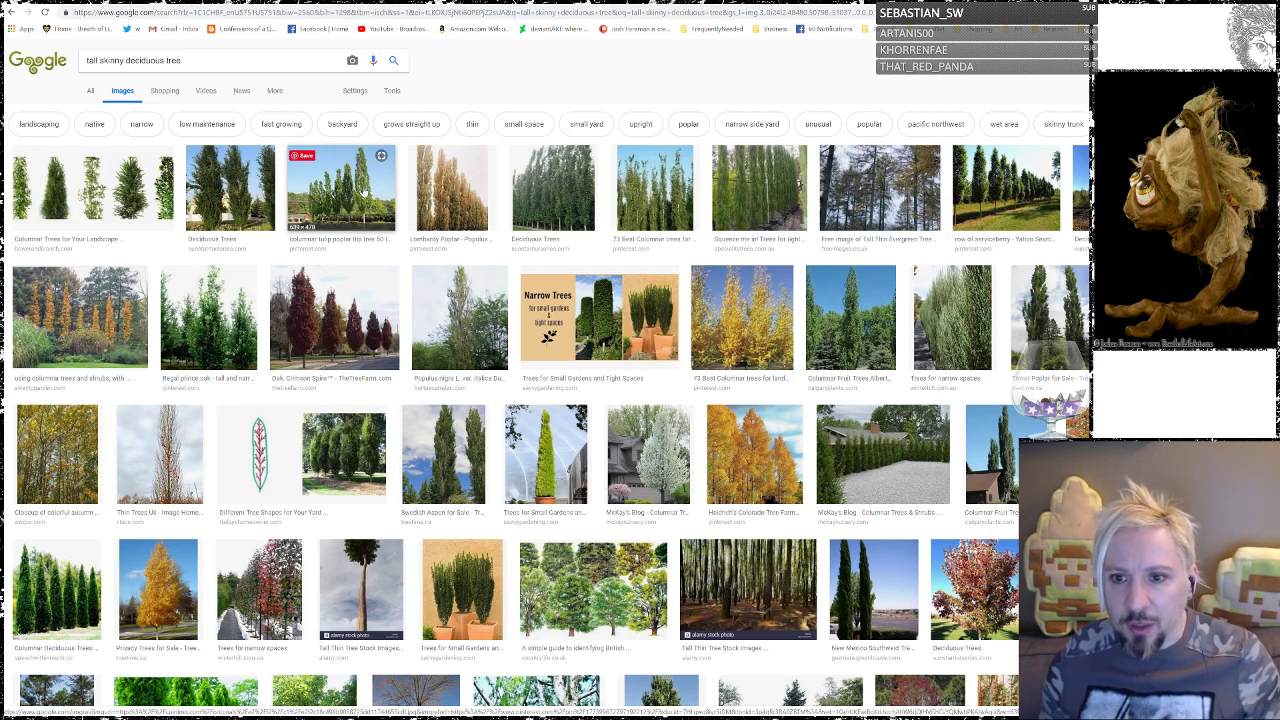
left_click(435, 188)
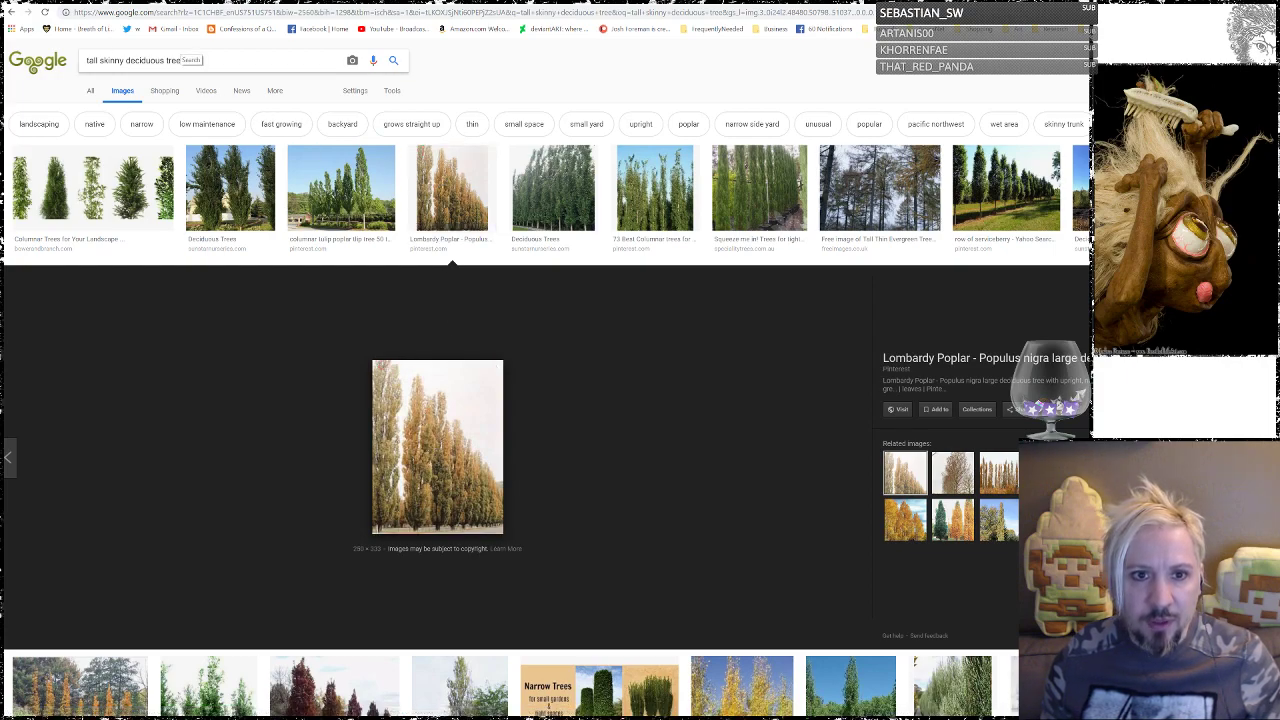
Step: Search images for "poplar tree" and switch back to the Photoshop document containing all the tree icons
left_click_drag(164, 61, 86, 61)
type("poplar")
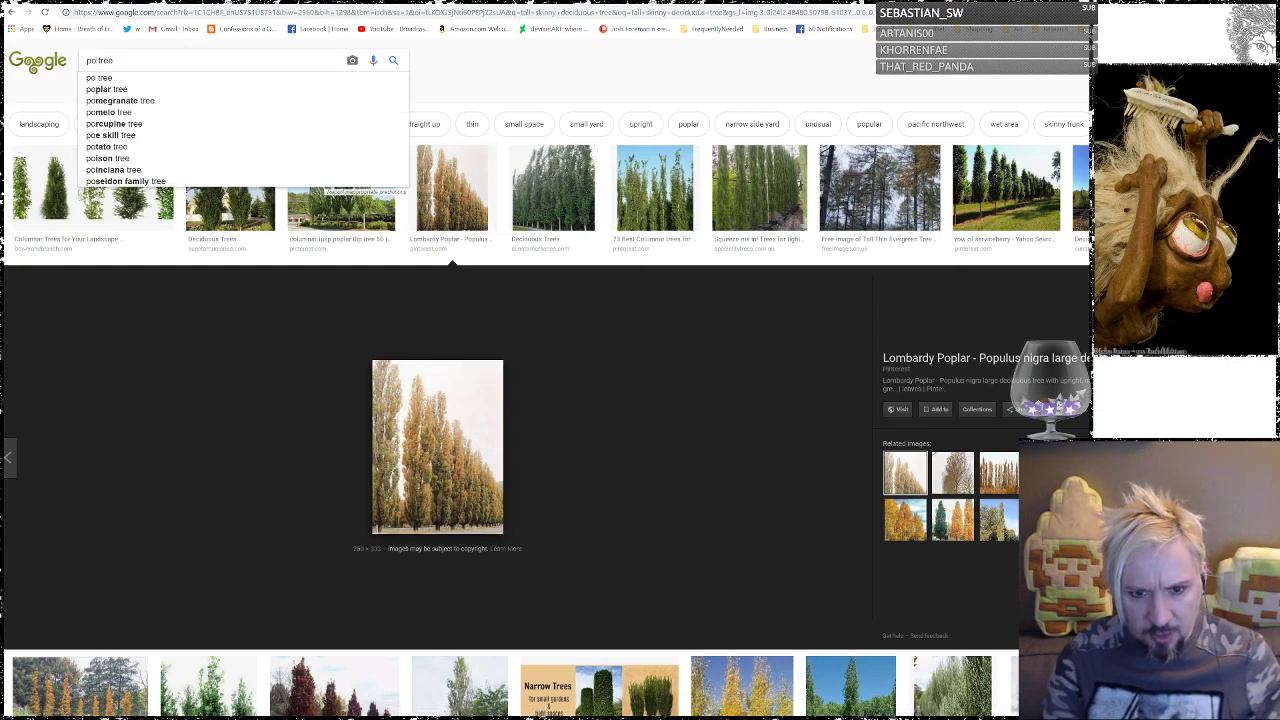
key("Return")
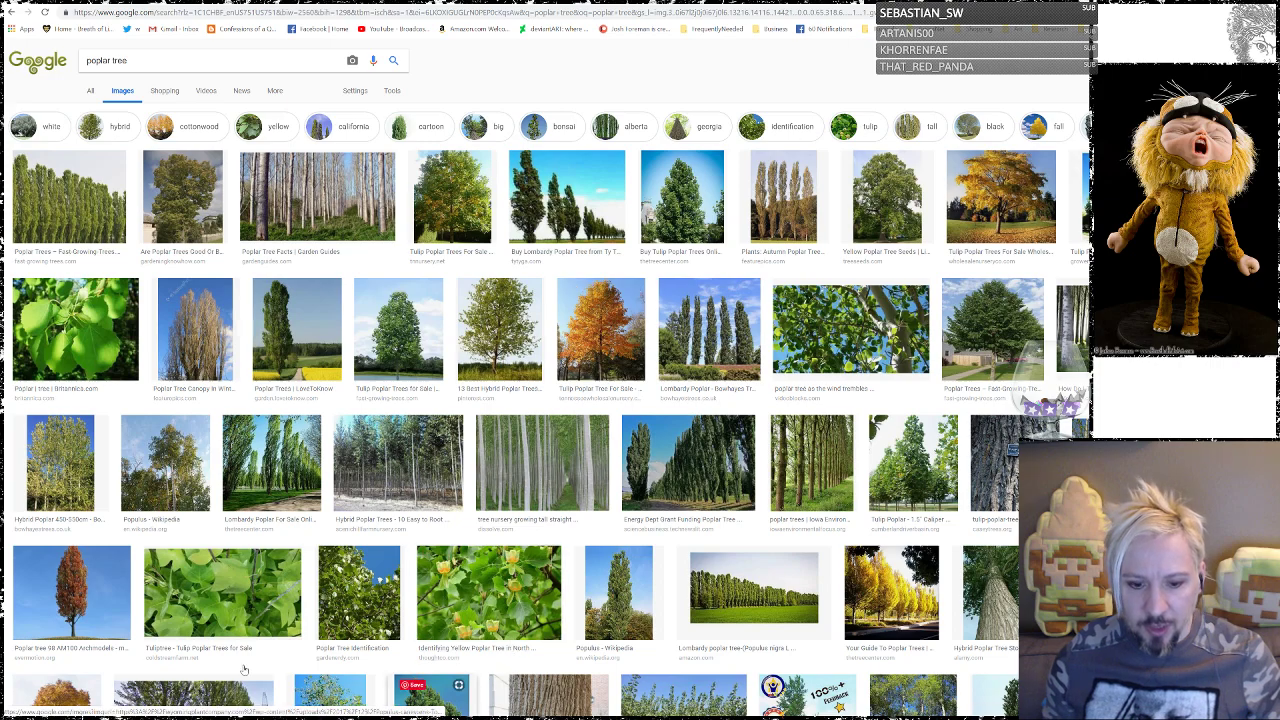
mouse_move(275, 718)
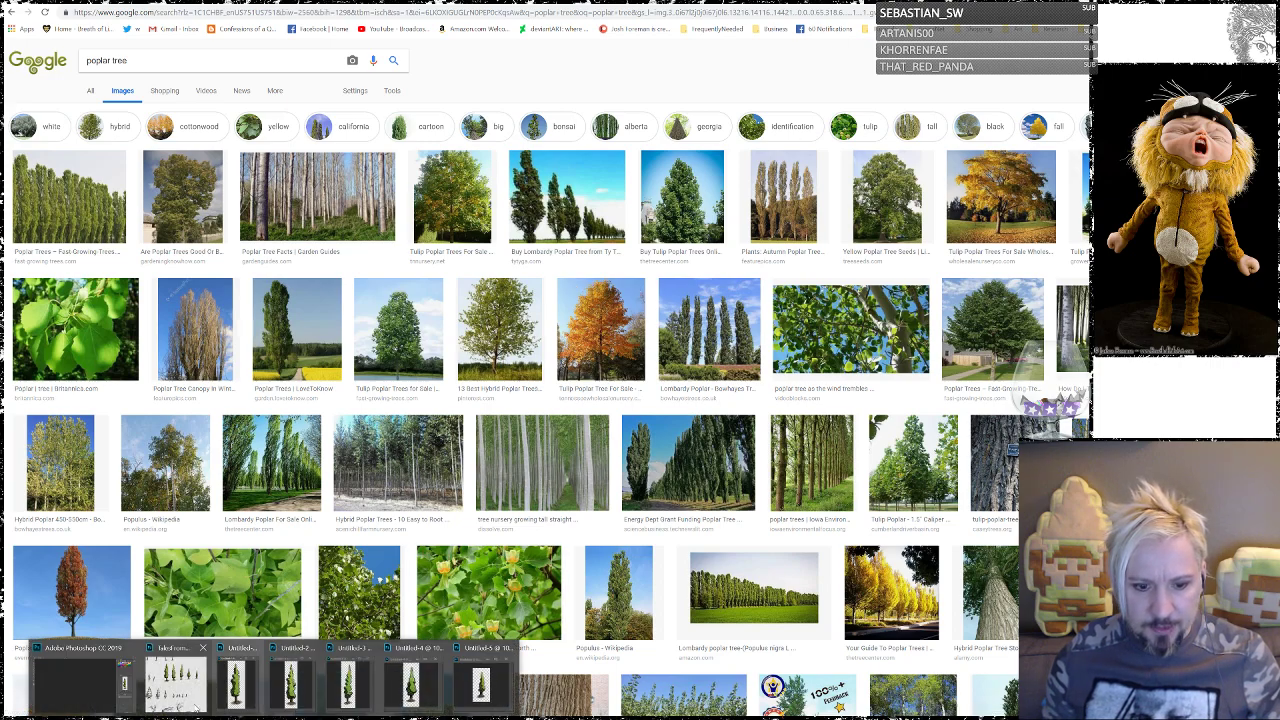
left_click(176, 684)
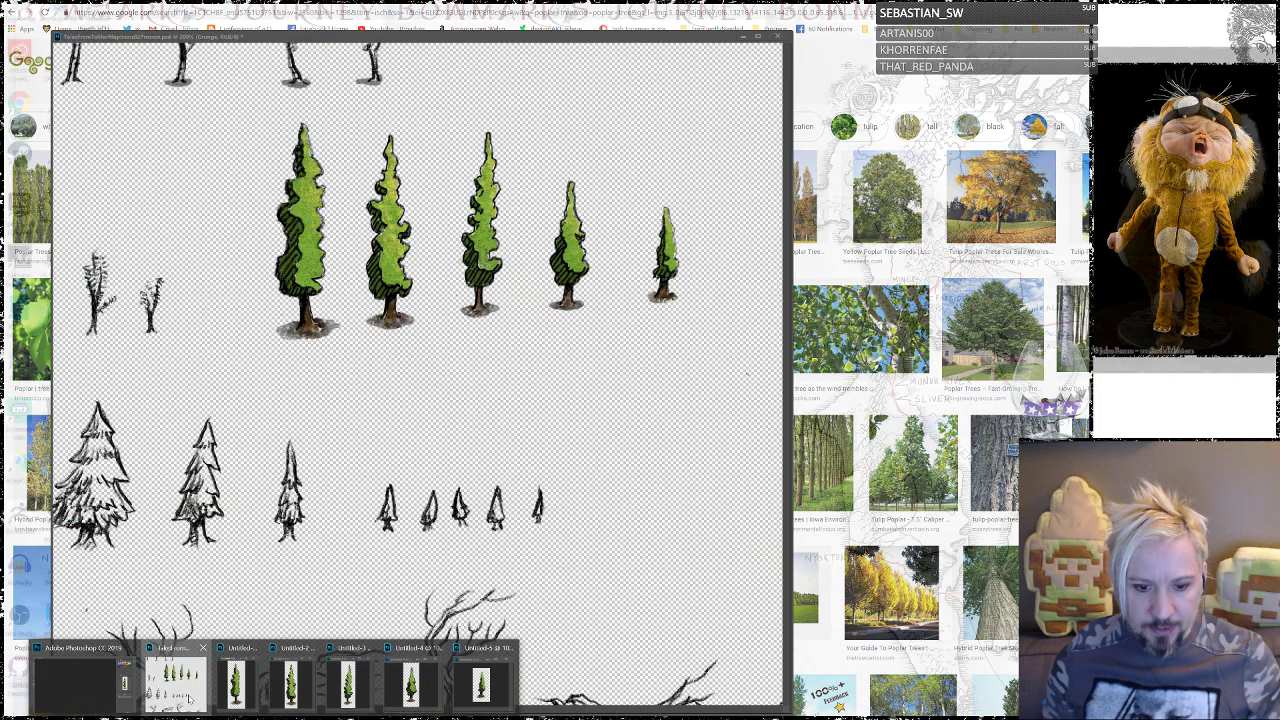
Step: Save the first tall tree document as a Photoshop file named Poplar1 in the TalesFromTalifar - Tree folder with maximized compatibility
key("ctrl+shift+s")
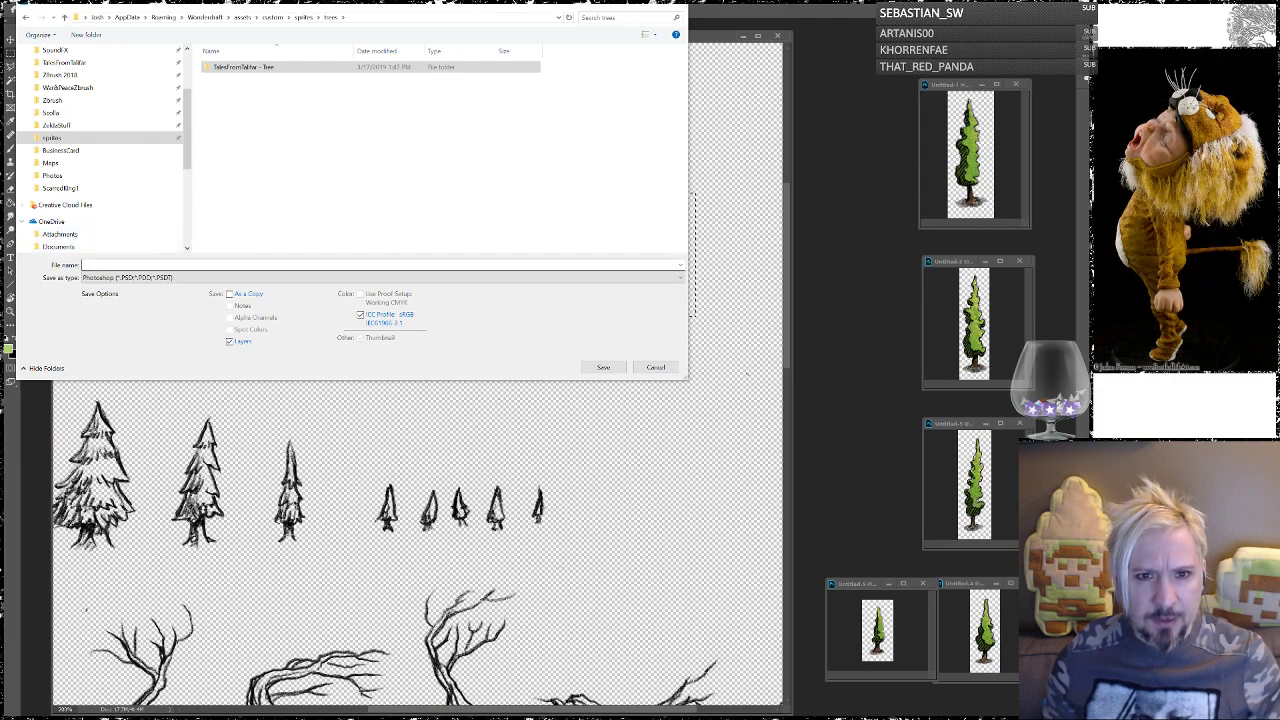
double_click(236, 66)
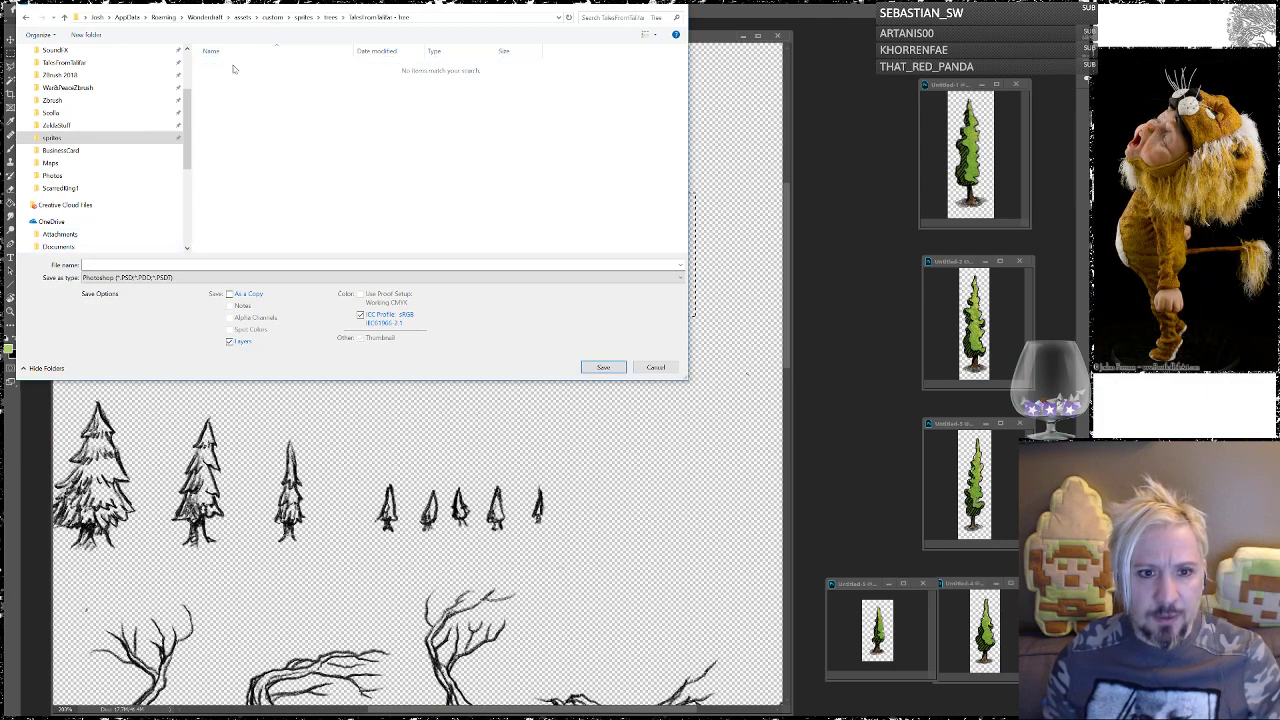
left_click(150, 264)
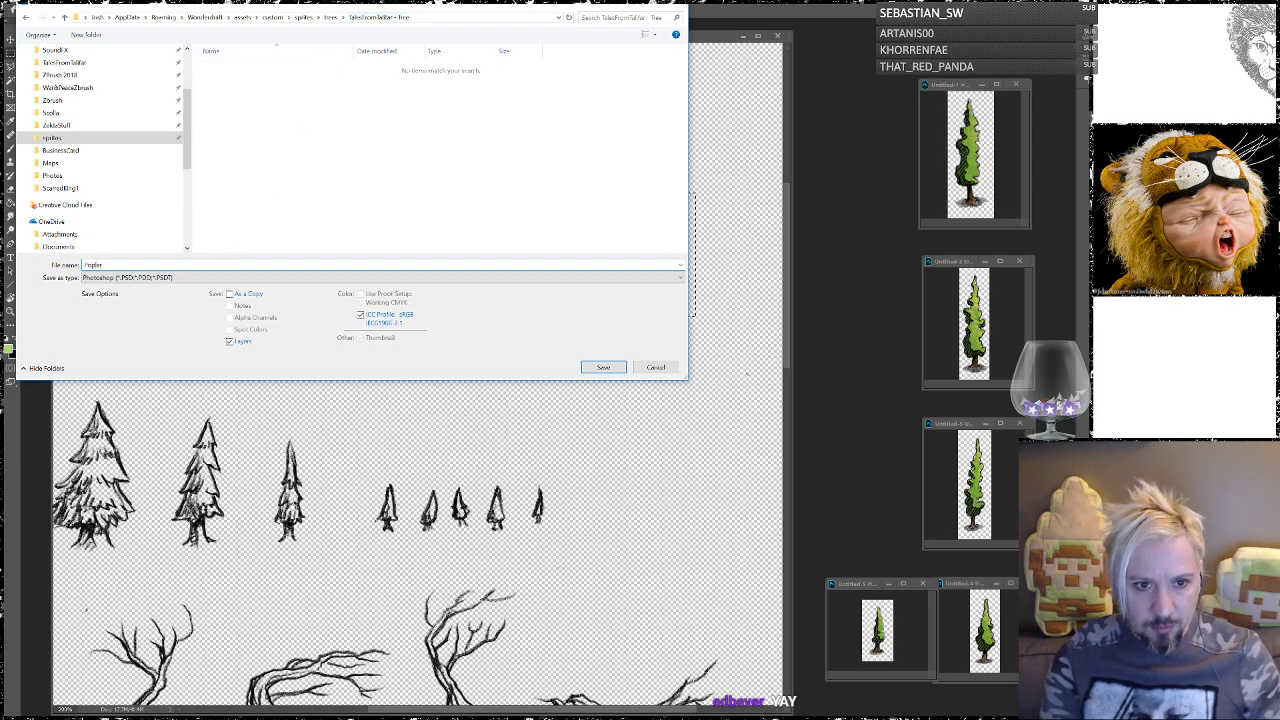
type("1")
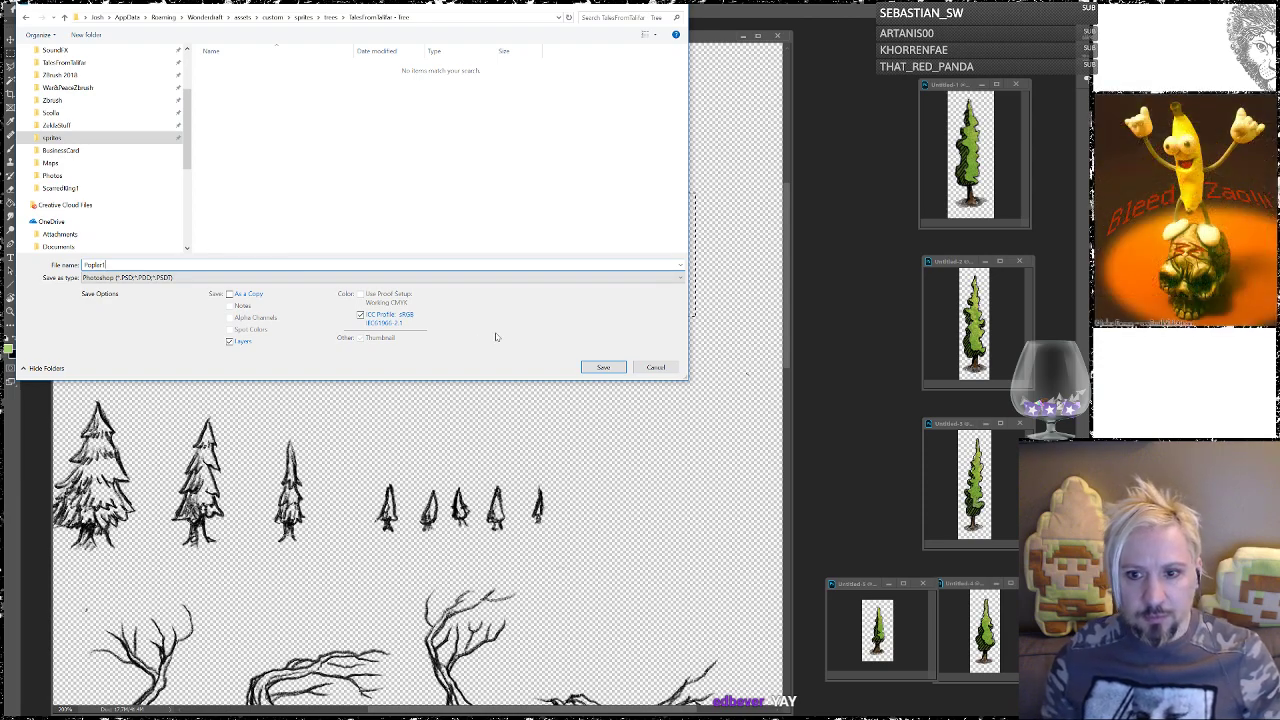
left_click(597, 369)
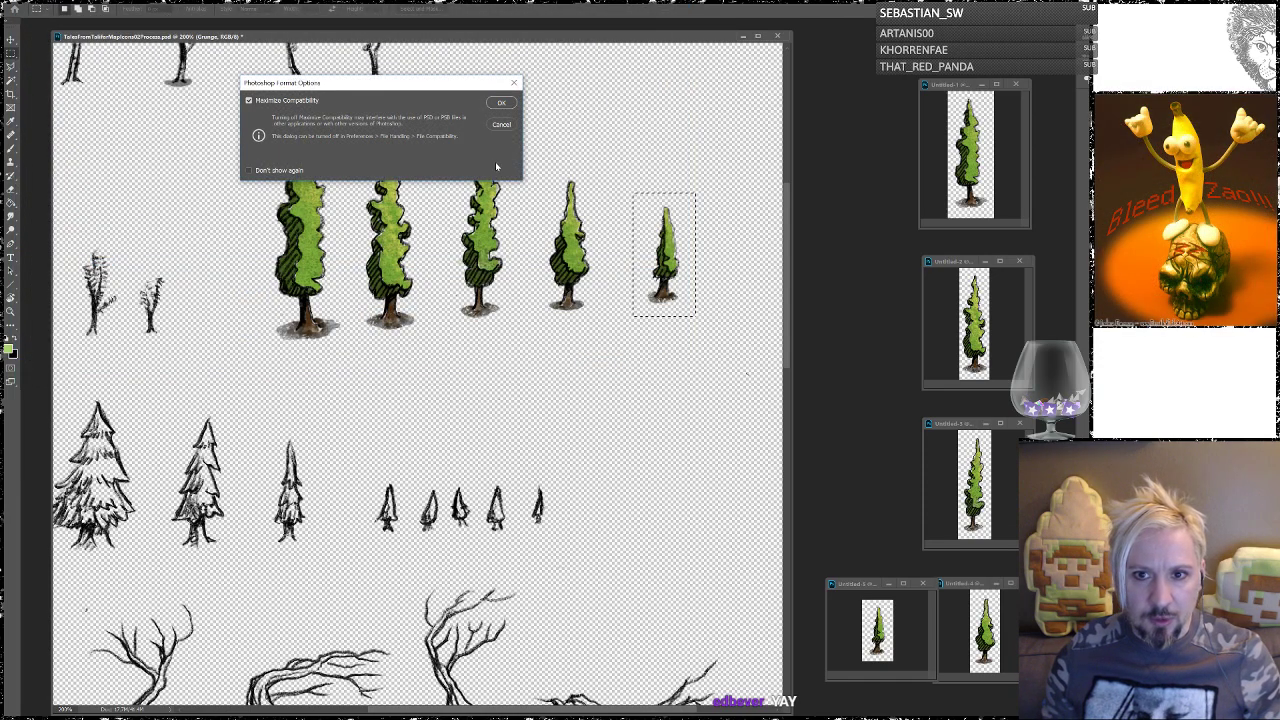
left_click(502, 104)
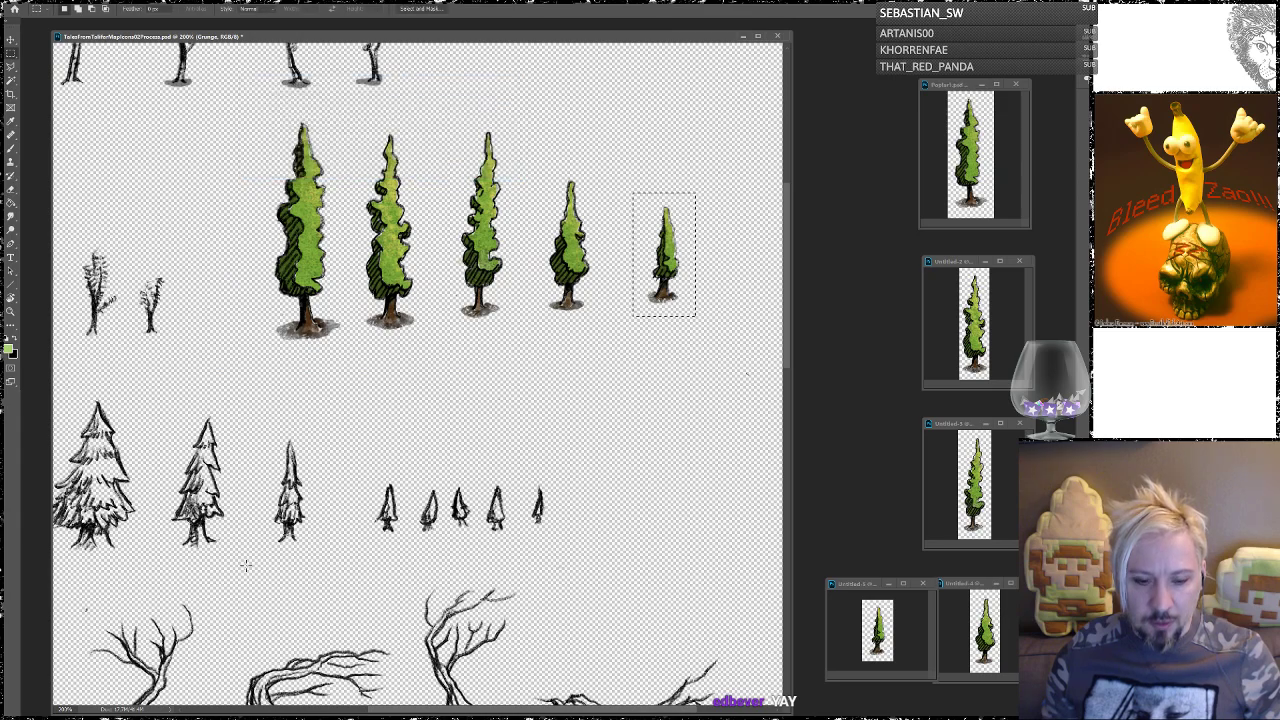
Step: Switch to File Explorer and rename the tree folder inside sprites/trees as "TalesFromTalifar - TreePoplar"
key("alt+Tab")
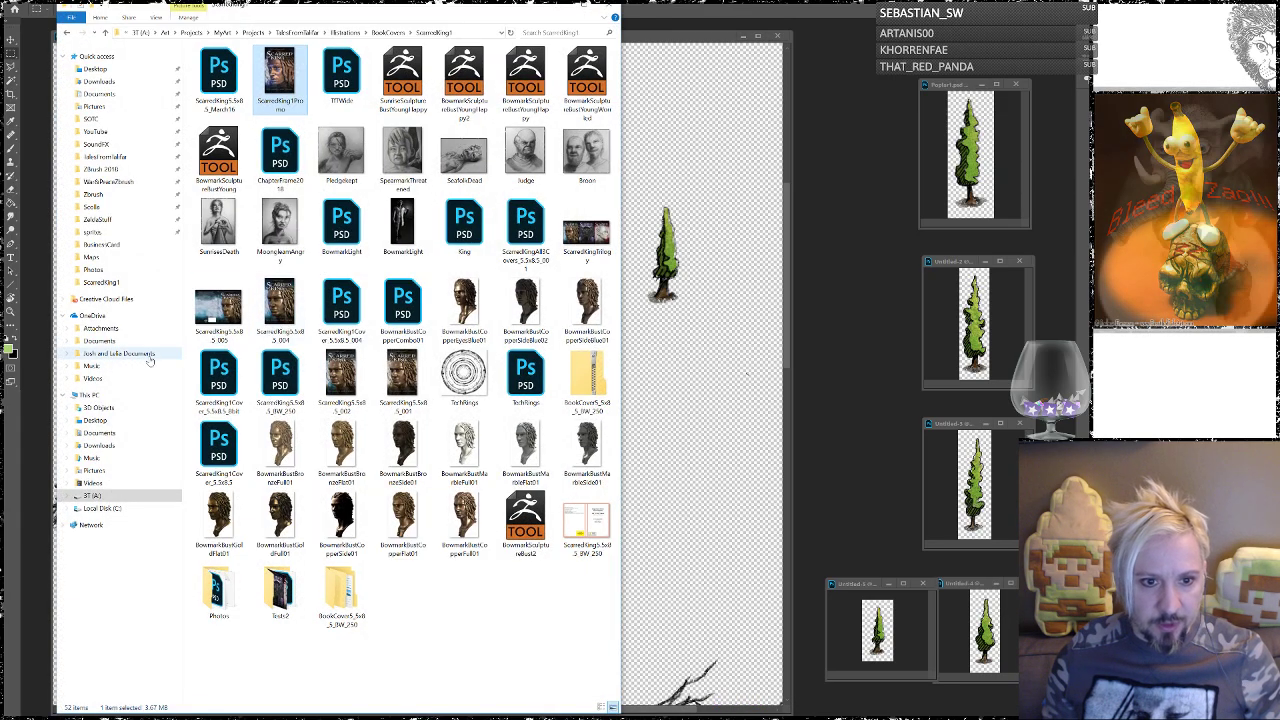
left_click(91, 233)
double_click(212, 80)
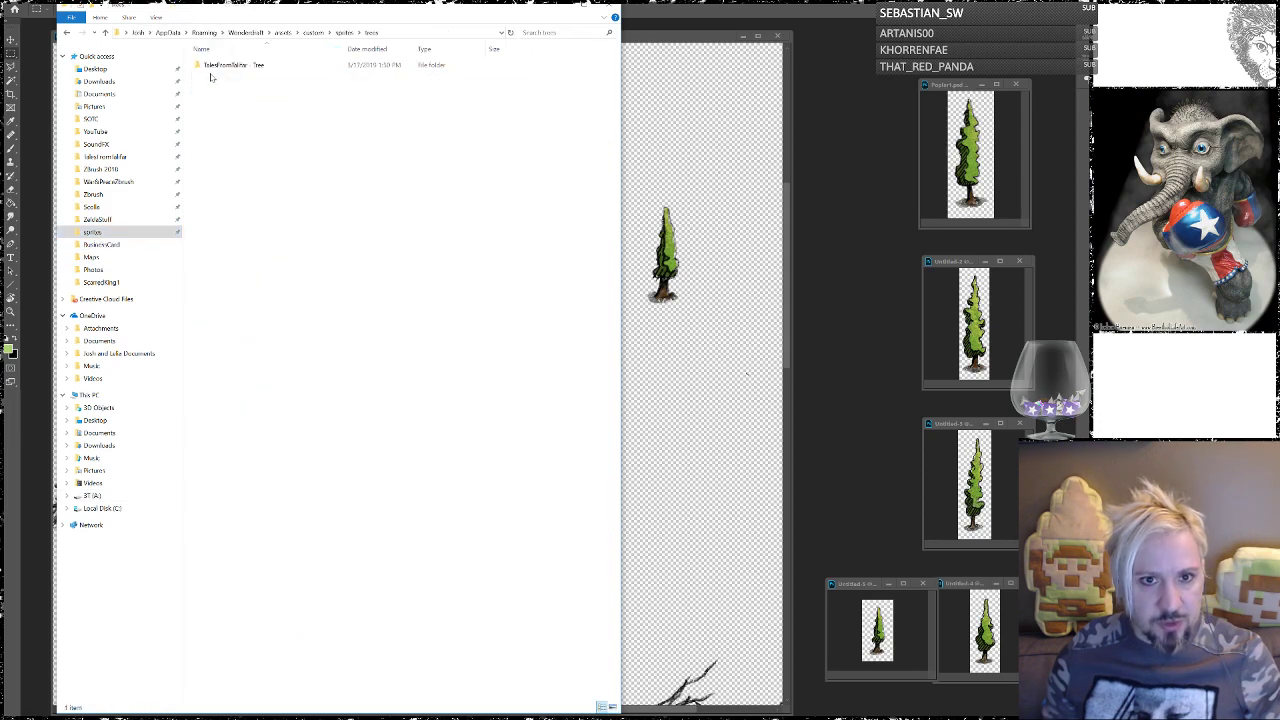
left_click(263, 66)
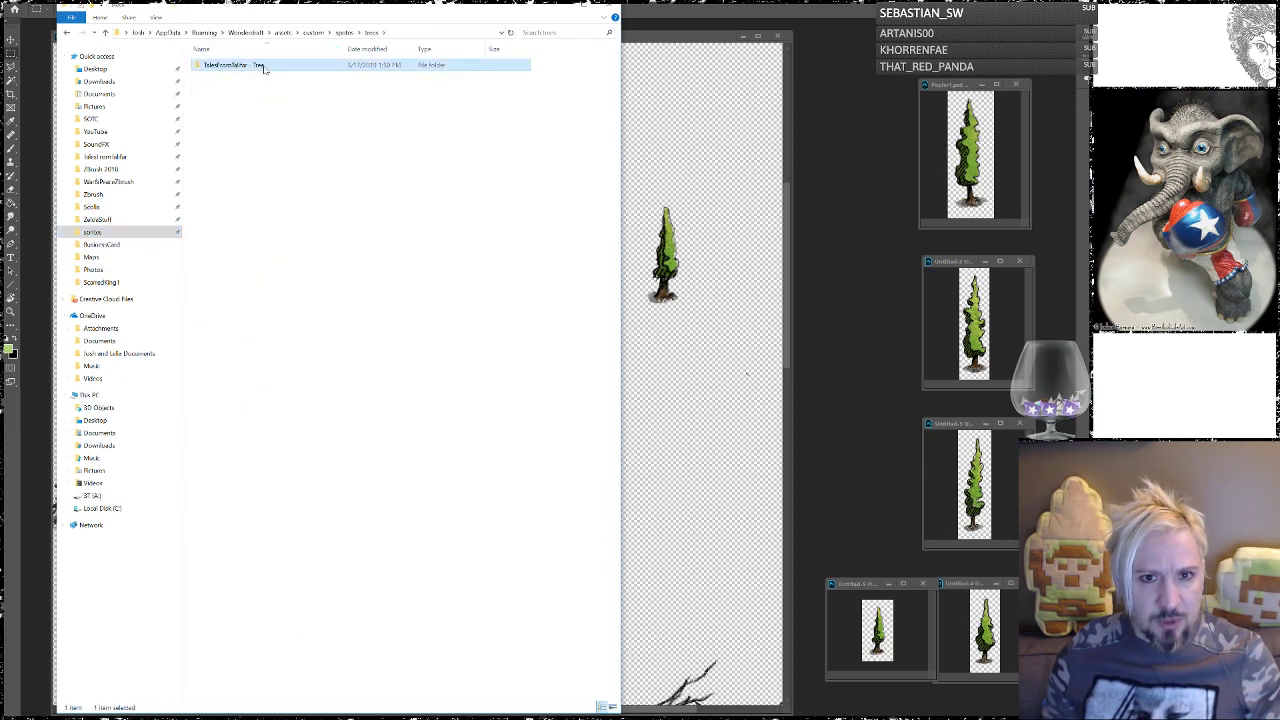
left_click(263, 66)
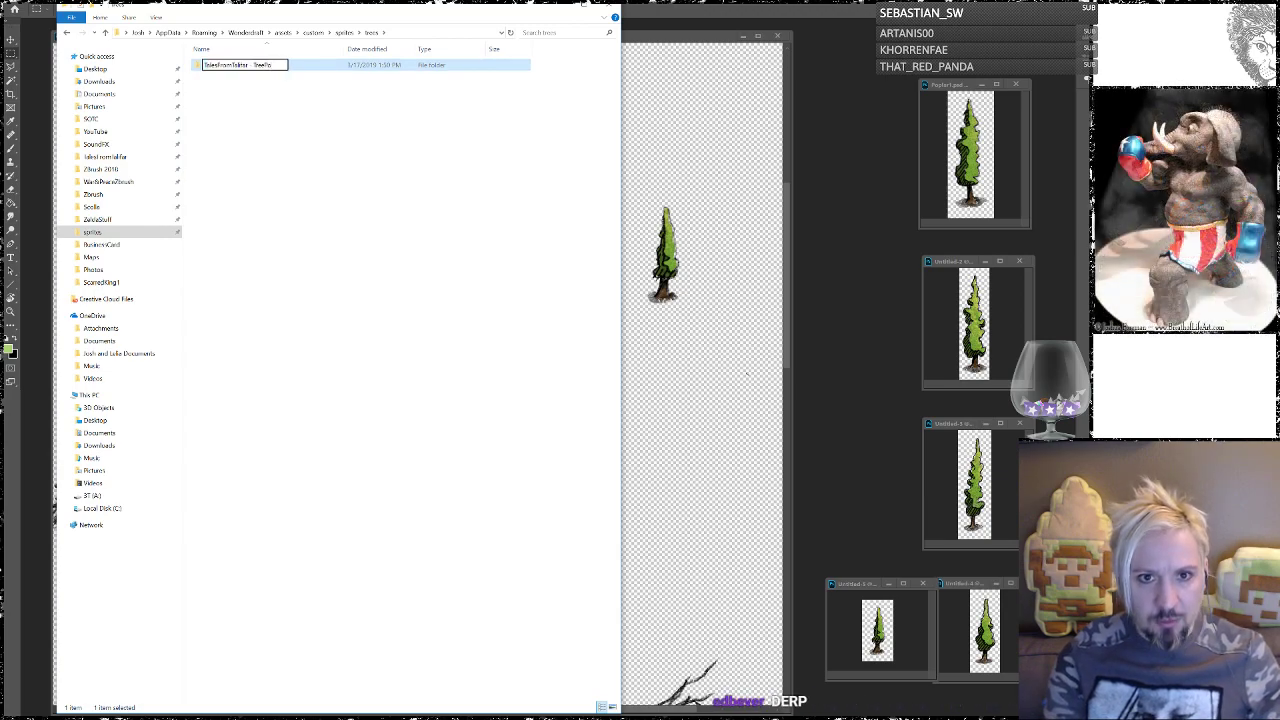
key("Return")
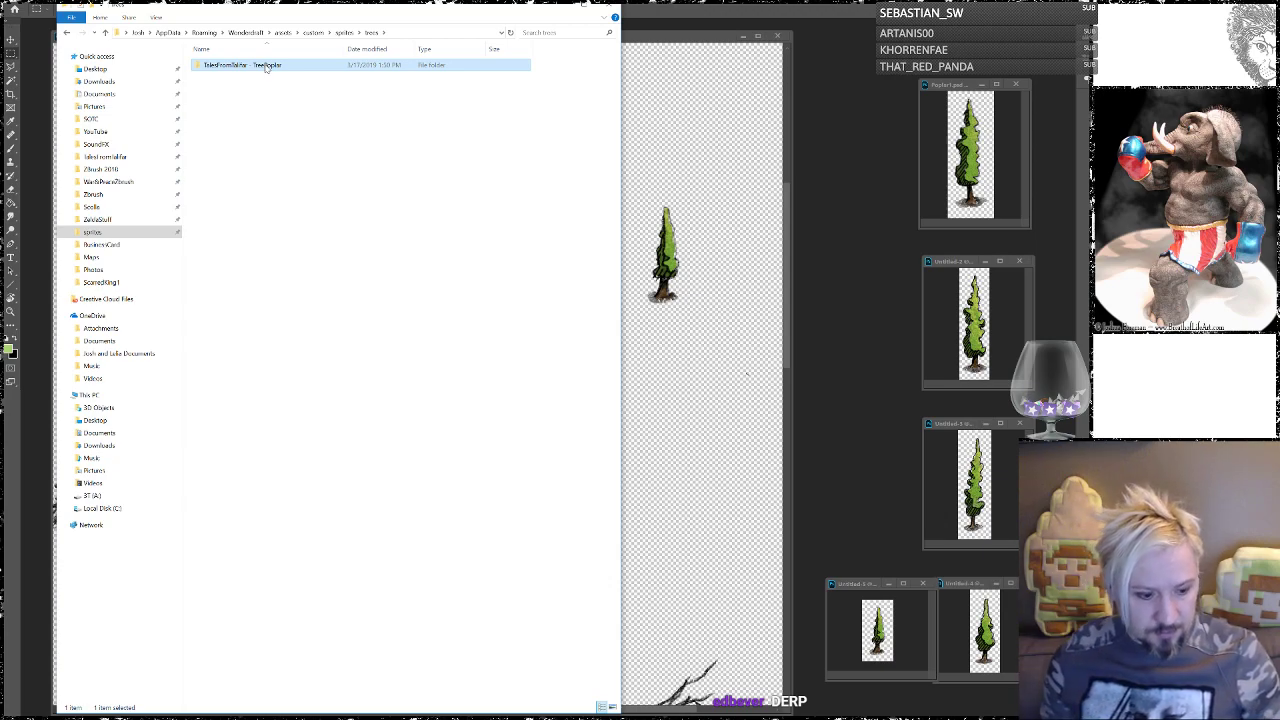
left_click(300, 114)
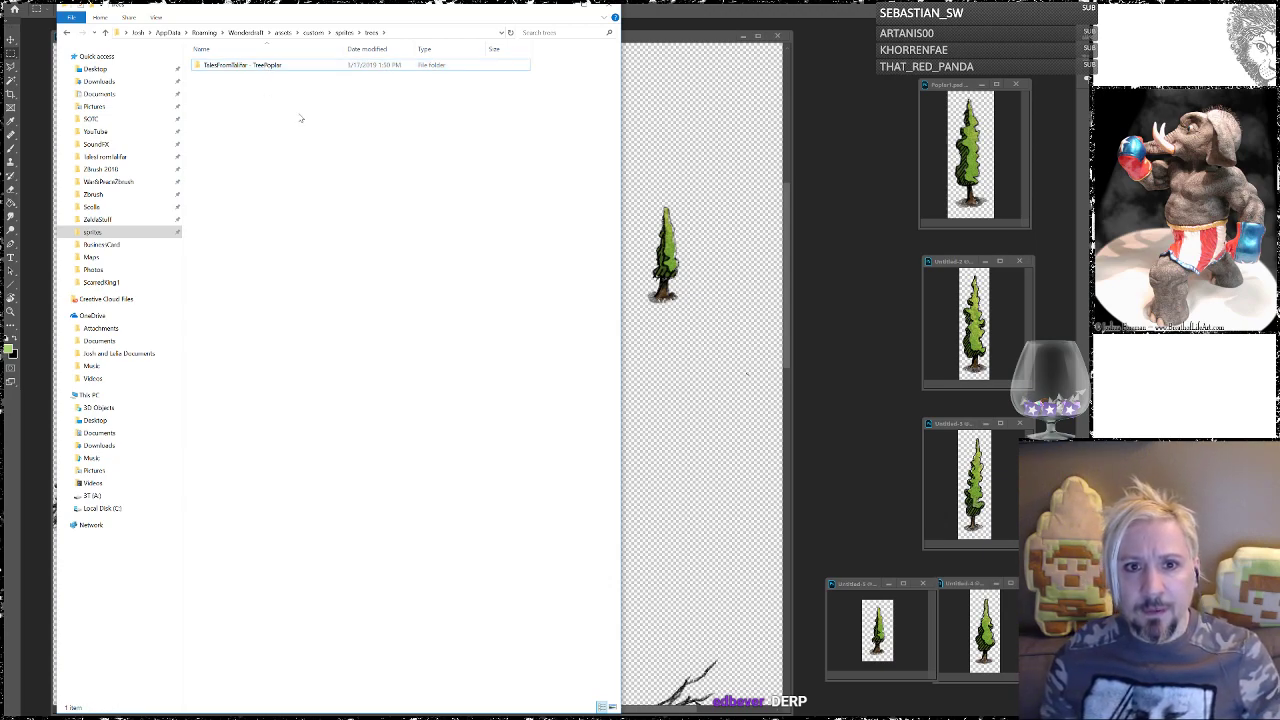
Step: Delete the Poplar1 PSD file from the TalesFromTalifar - TreePoplar folder
double_click(274, 67)
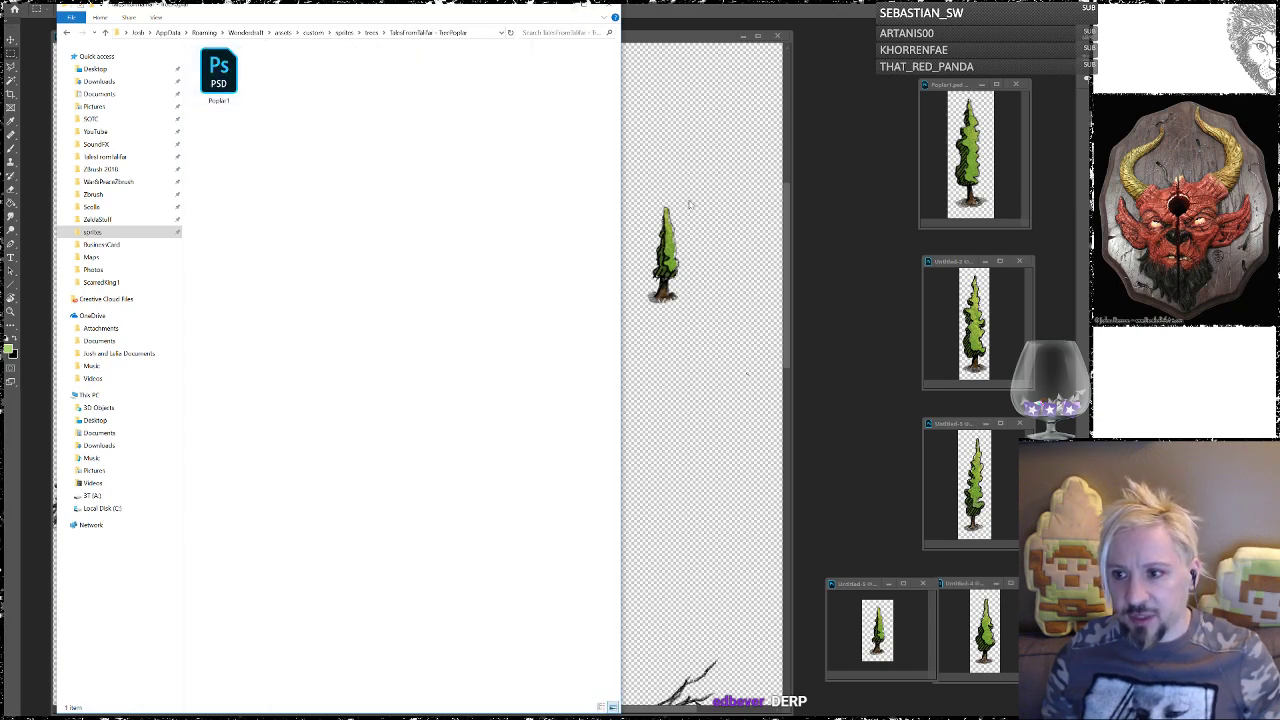
left_click(219, 75)
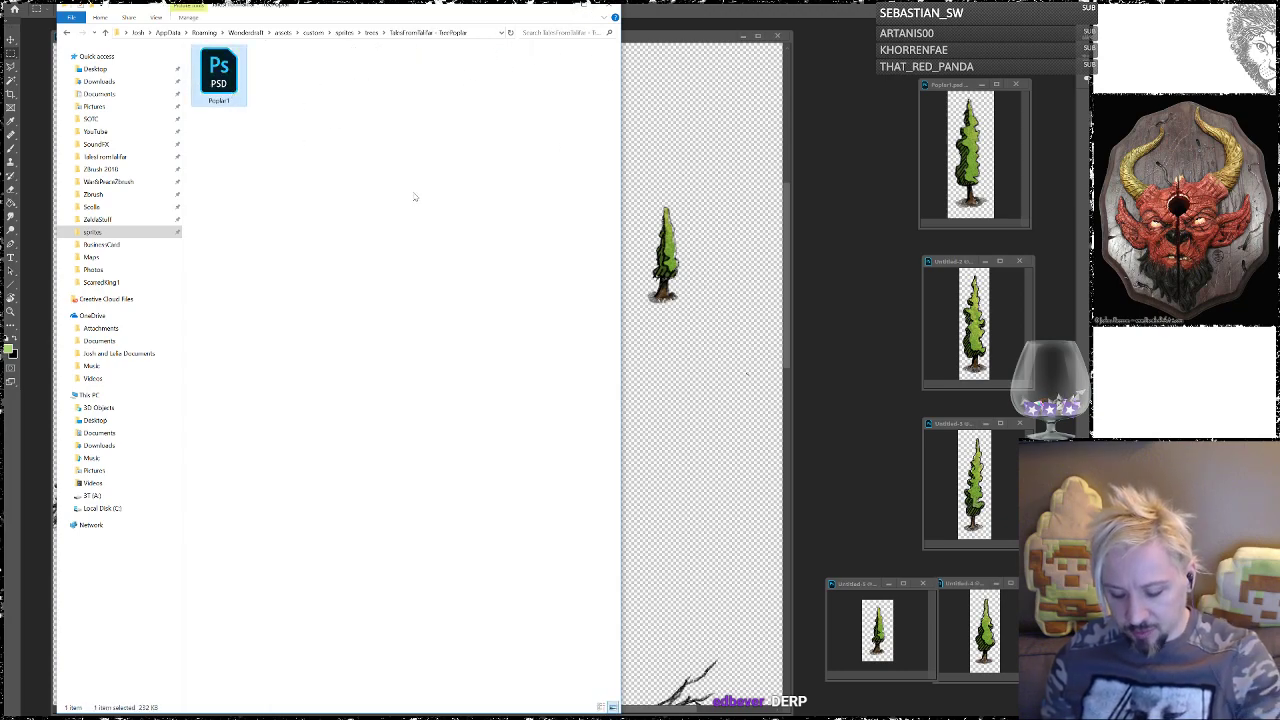
key("Delete")
Step: Back in Photoshop, save the first tree document as a PNG named Poplar1 in the sprites/trees/TalesFromTalifar - TreePoplar folder, using the large file size option
left_click(861, 130)
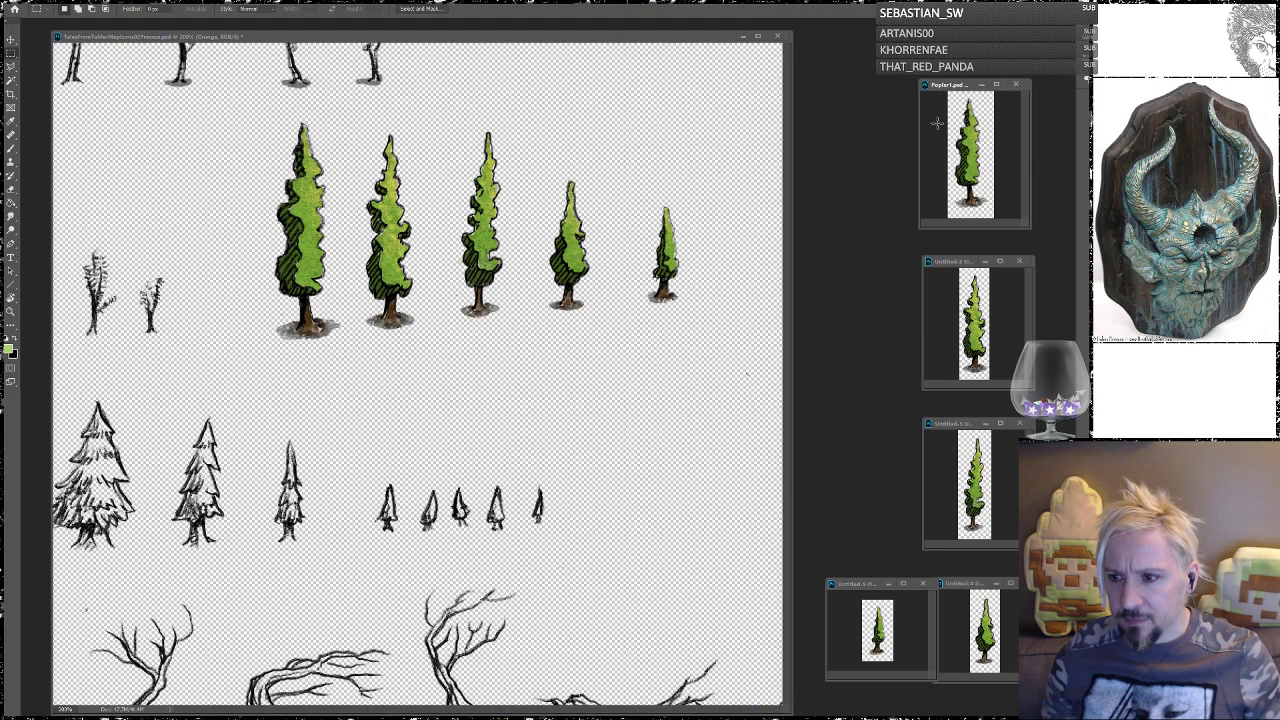
left_click(24, 2)
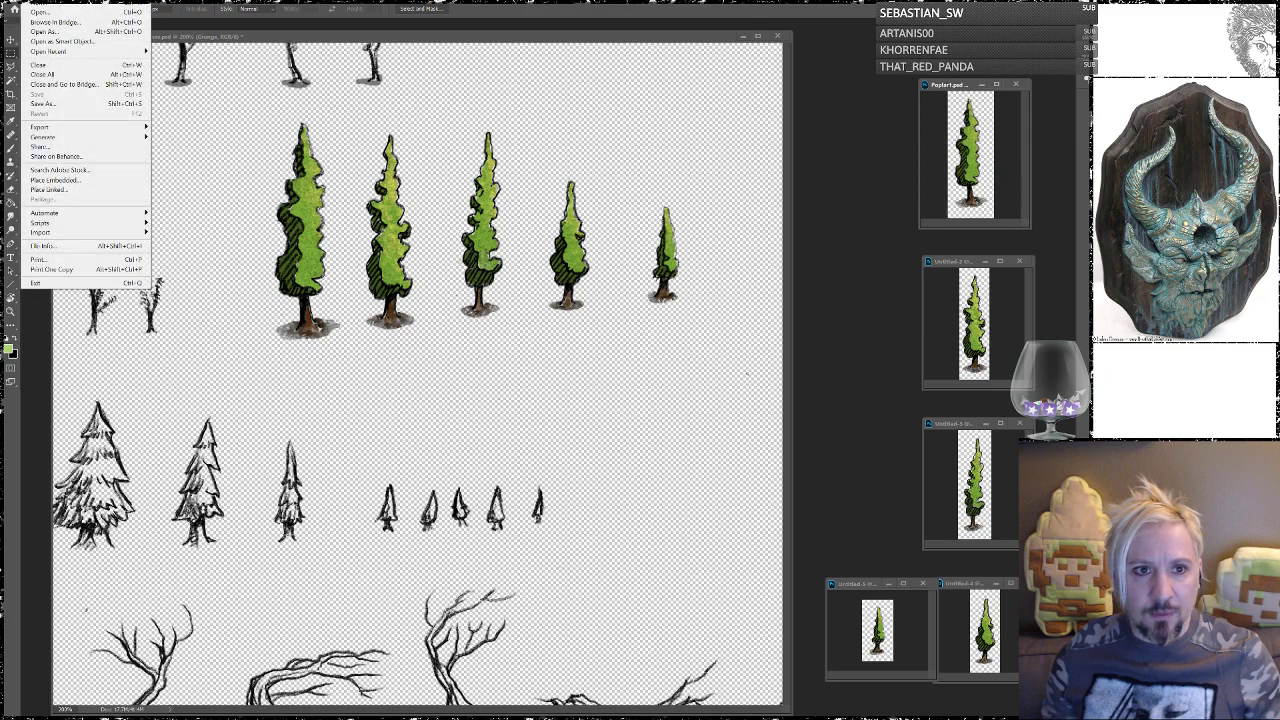
left_click(38, 104)
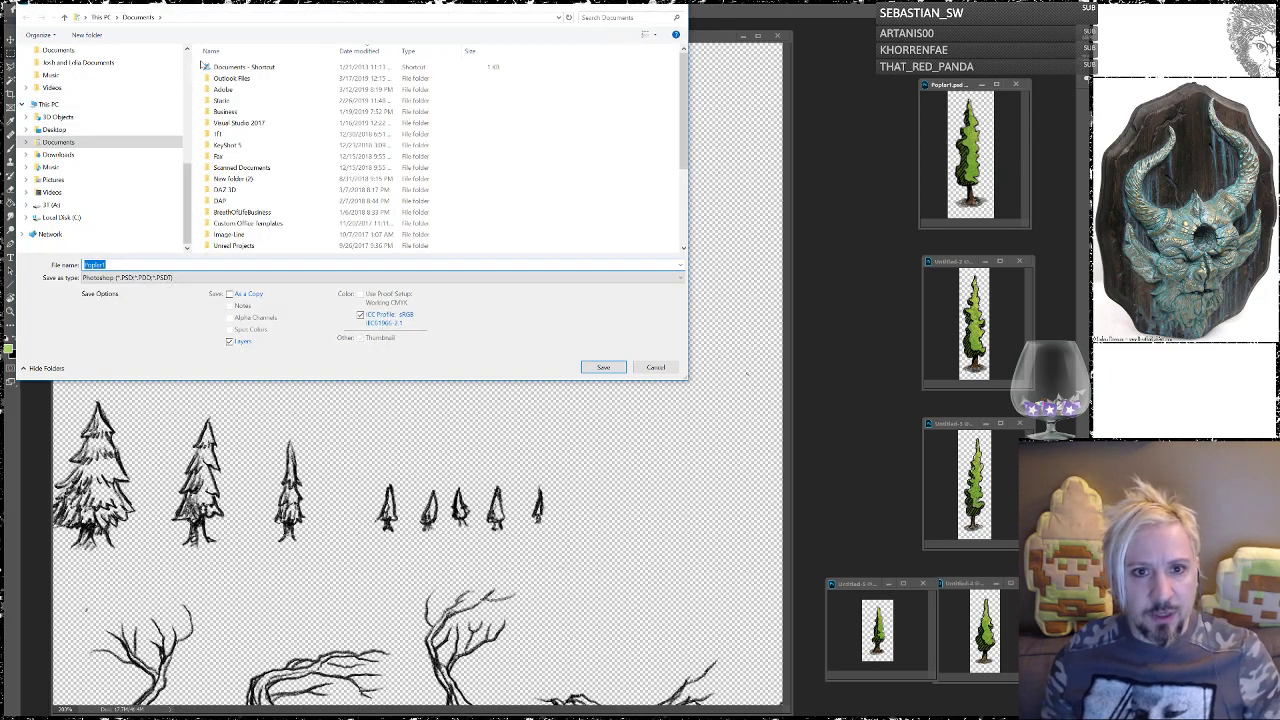
scroll(52, 98, "up", 5)
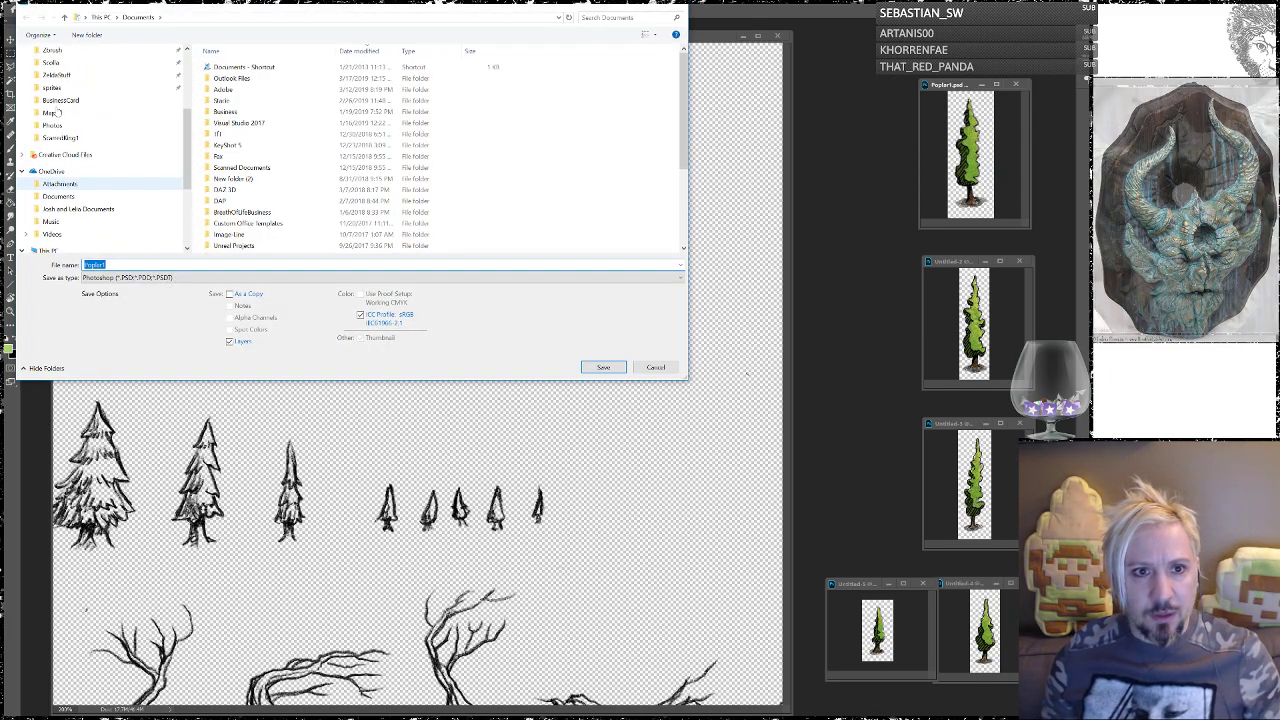
left_click(52, 89)
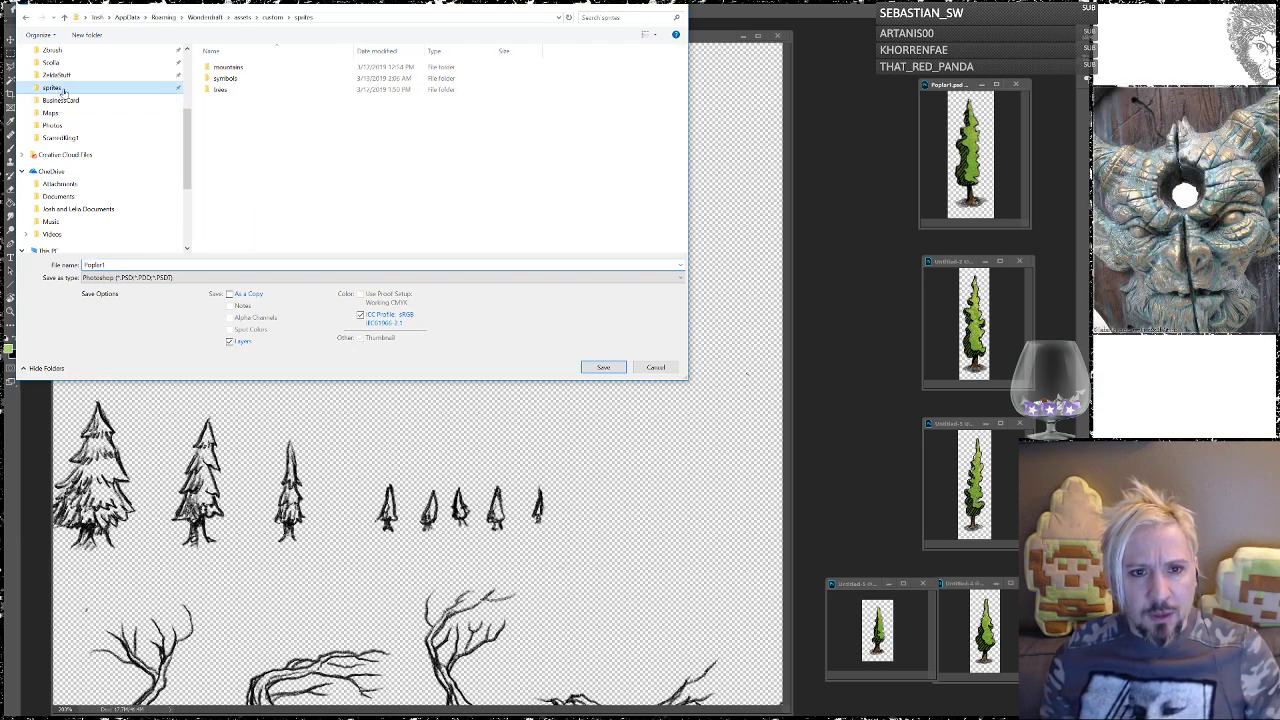
double_click(222, 90)
double_click(220, 67)
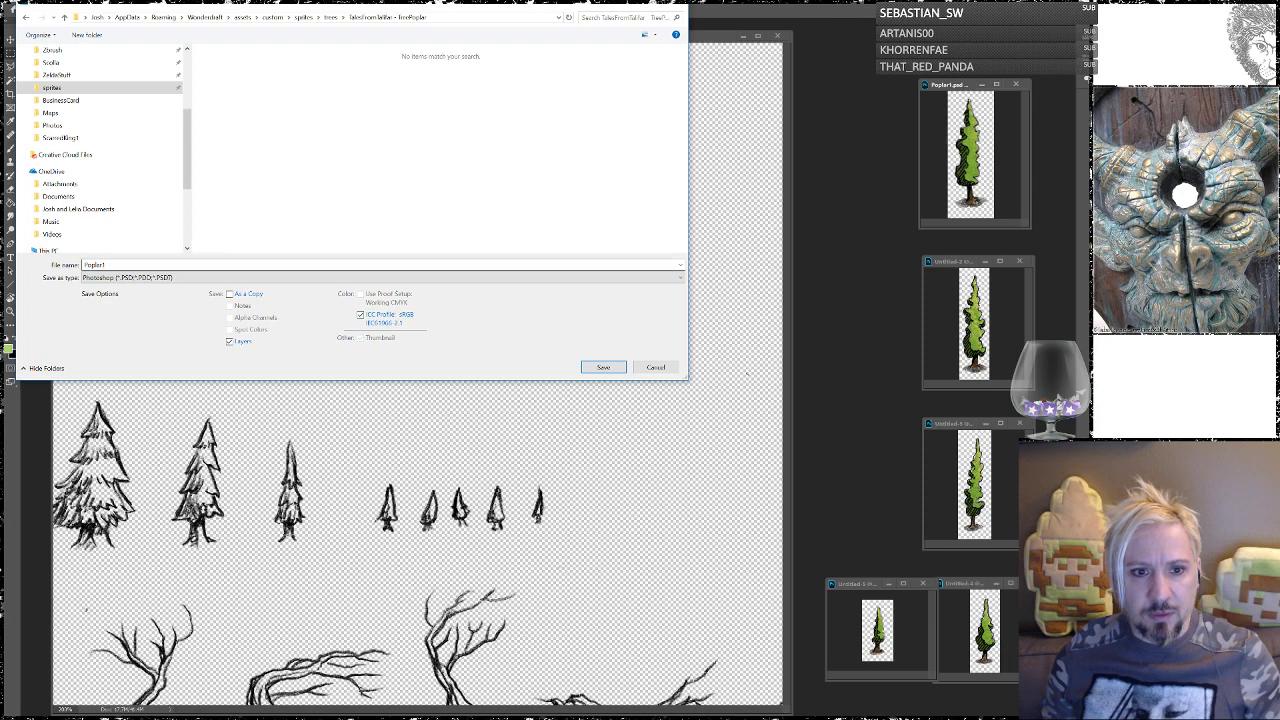
left_click(180, 277)
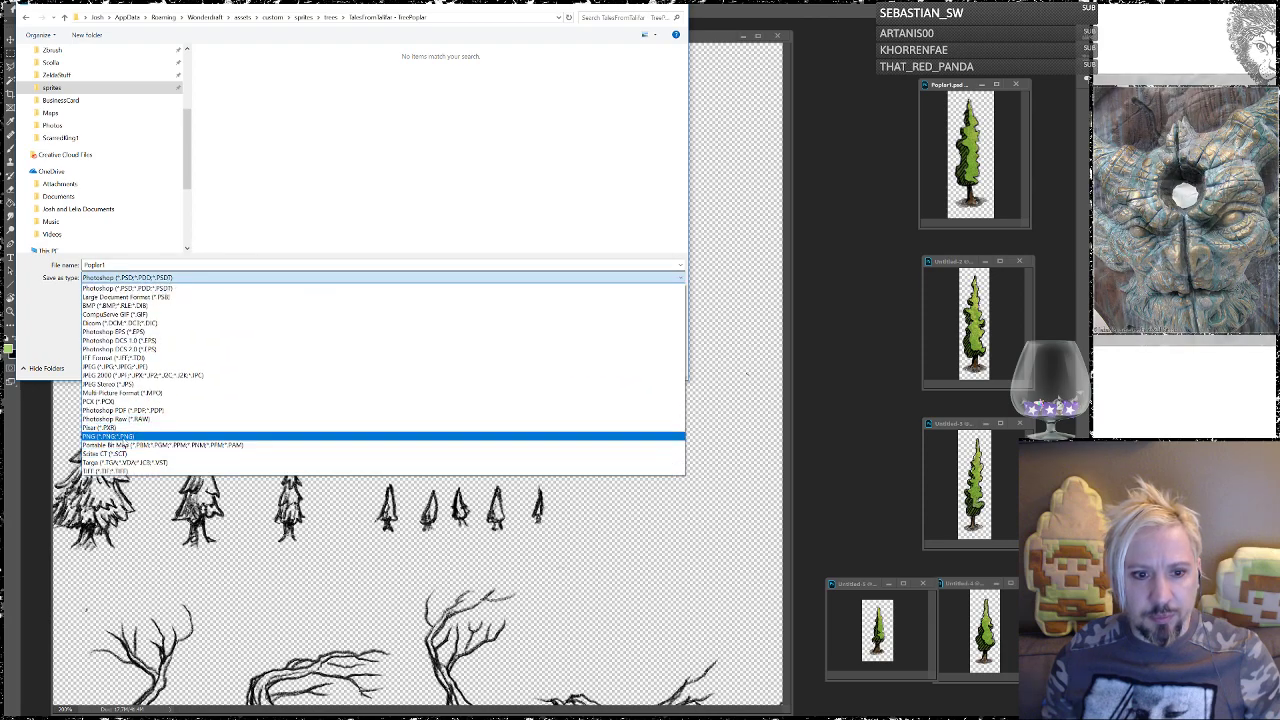
left_click(108, 436)
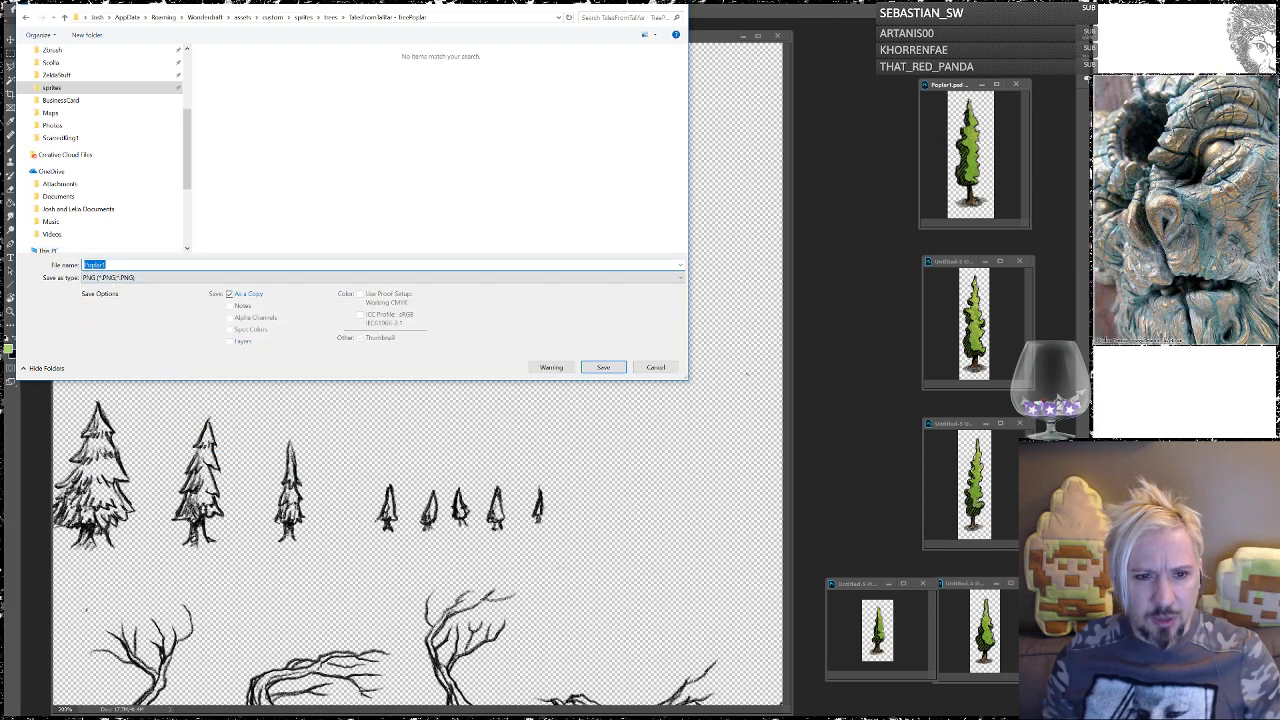
left_click(603, 367)
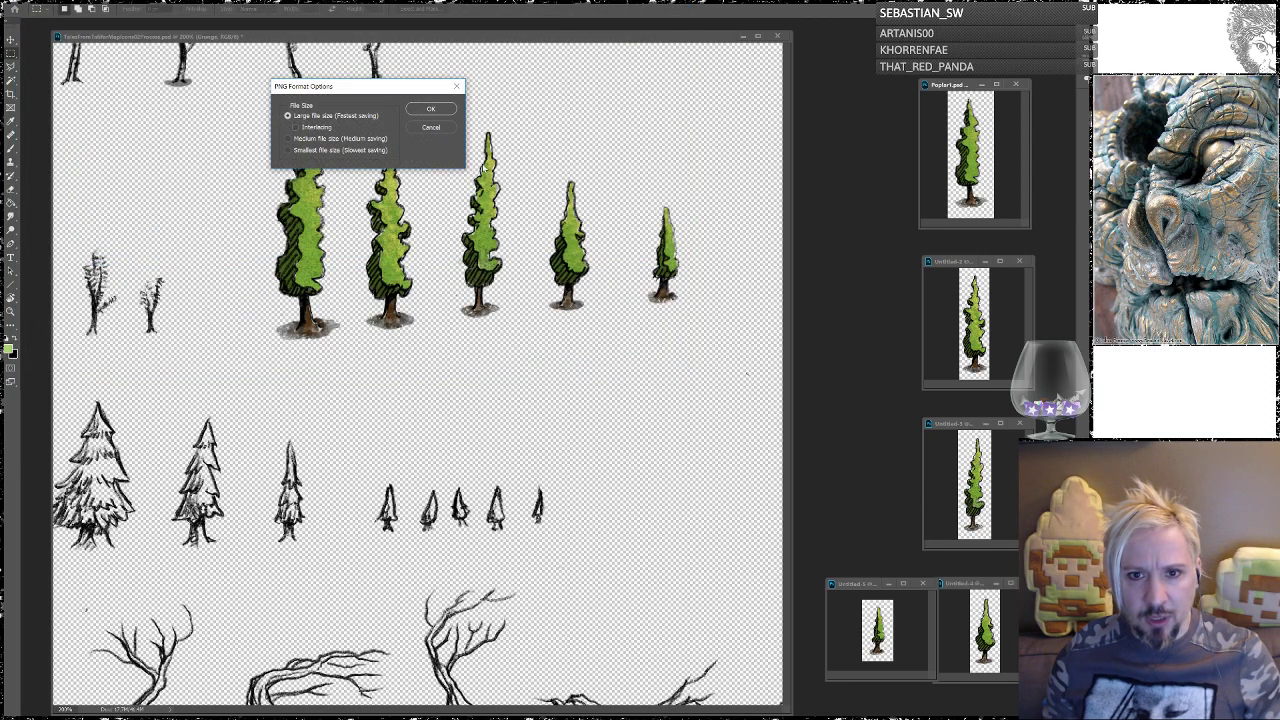
left_click(443, 111)
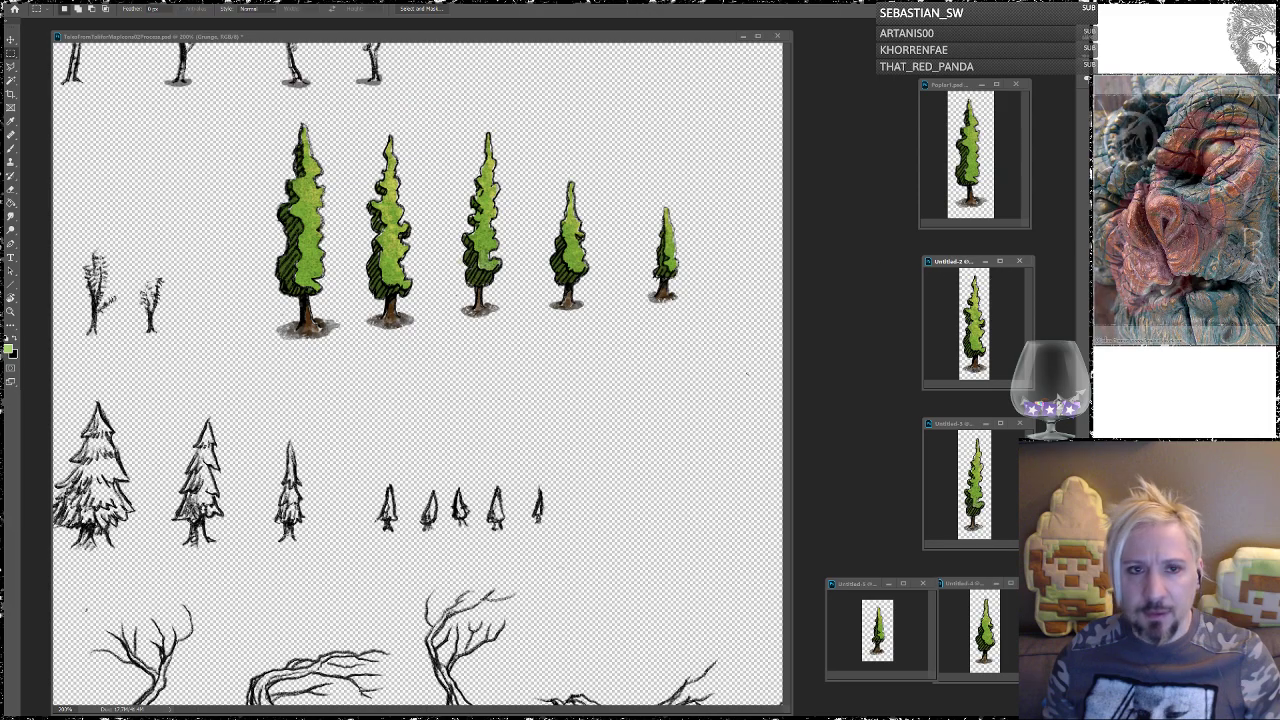
Step: Save the second tree document as a PNG named Poplar2 in the same TreePoplar folder, using the large file size option
left_click(30, 1)
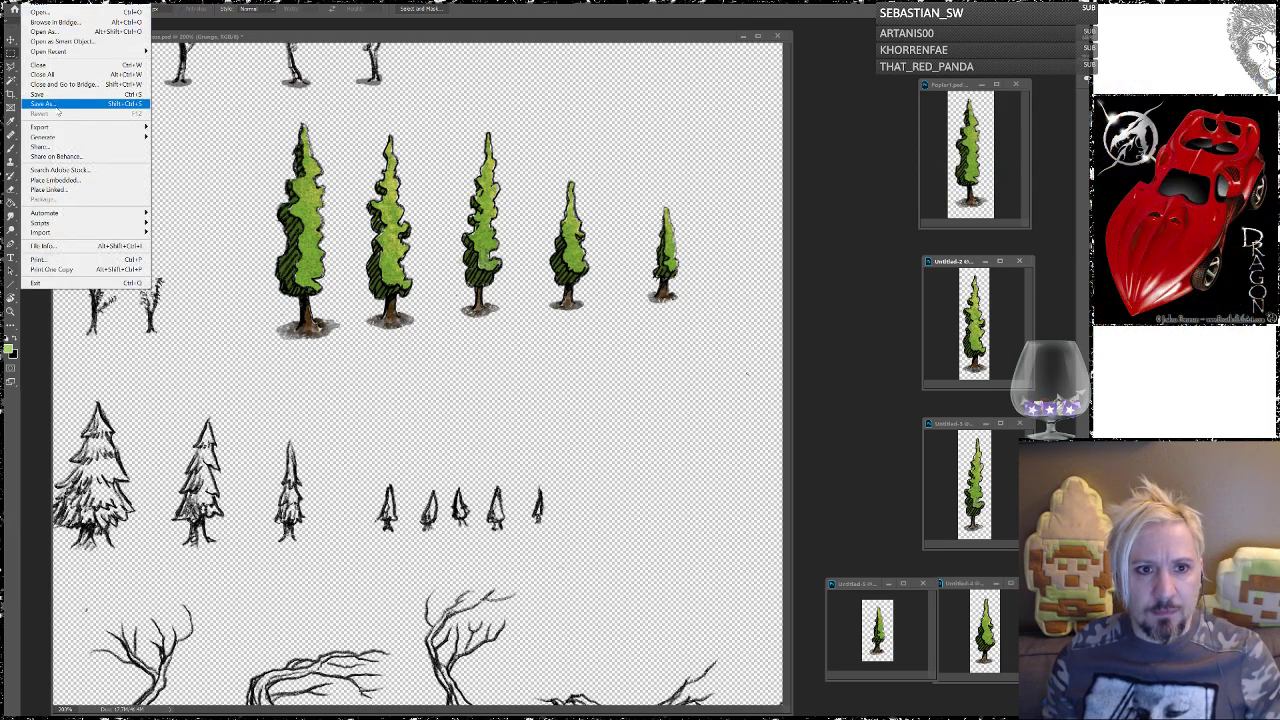
left_click(42, 103)
left_click(197, 281)
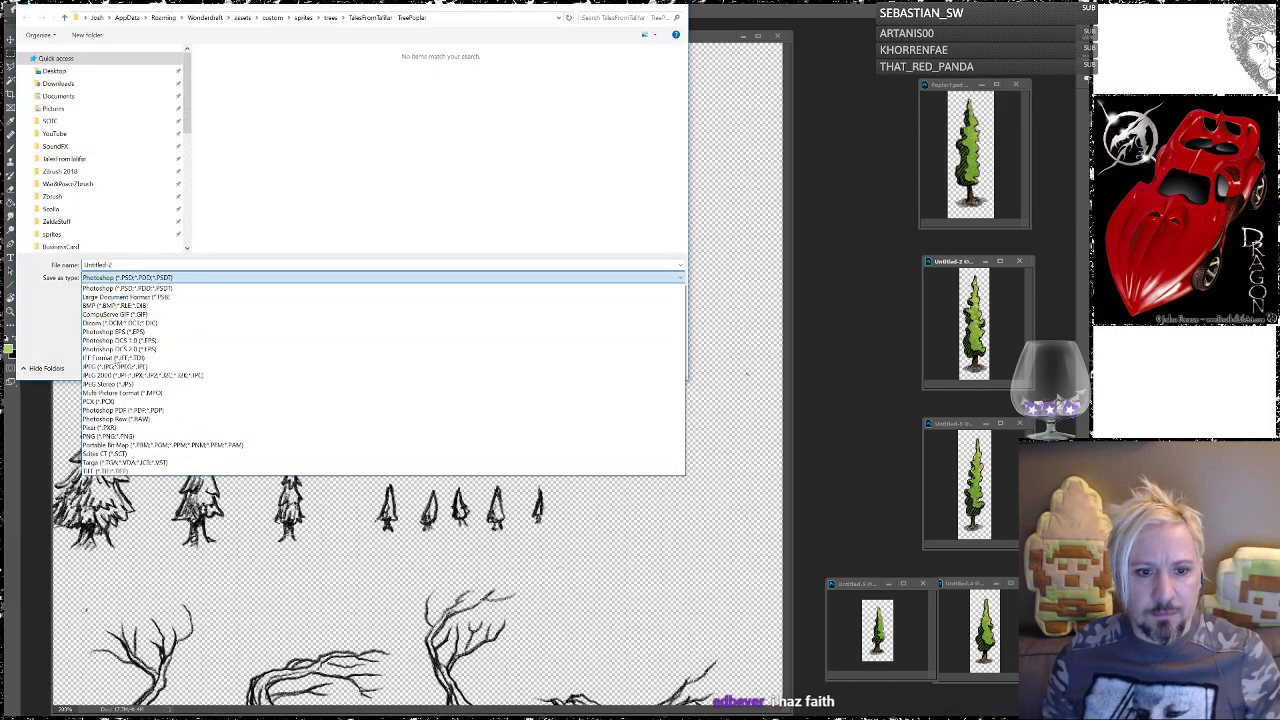
left_click(108, 442)
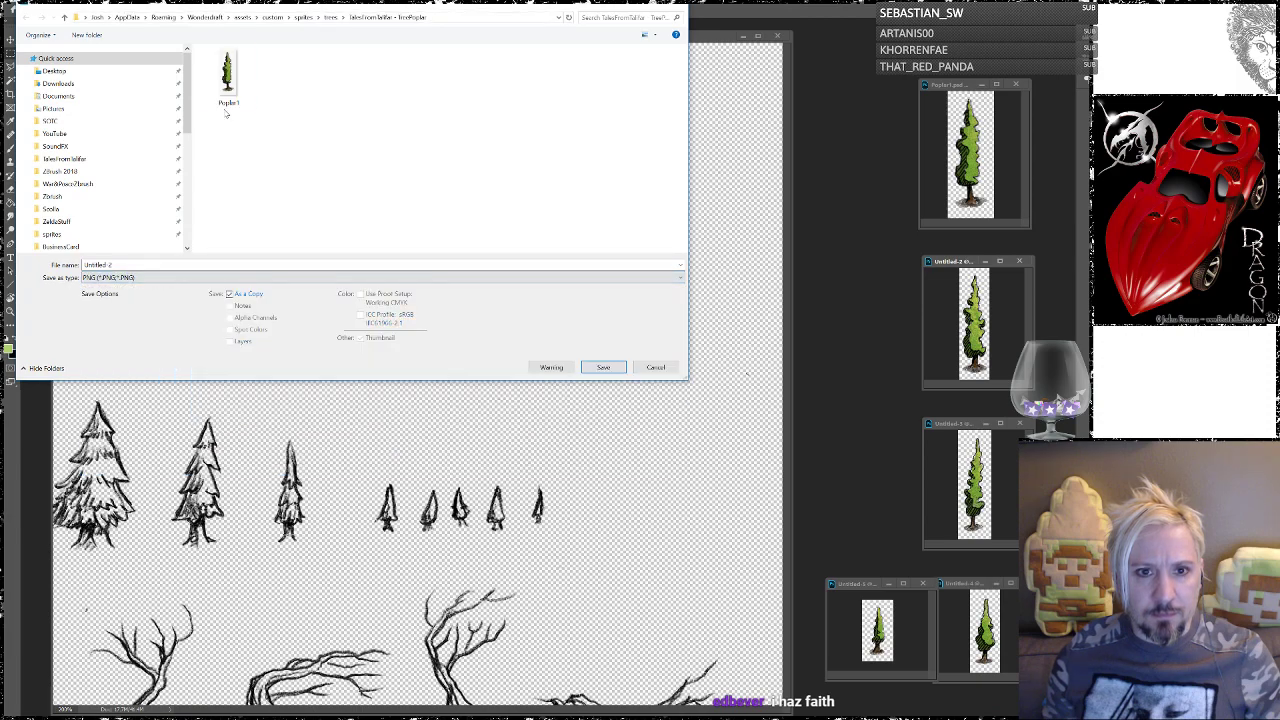
left_click(228, 75)
left_click(106, 265)
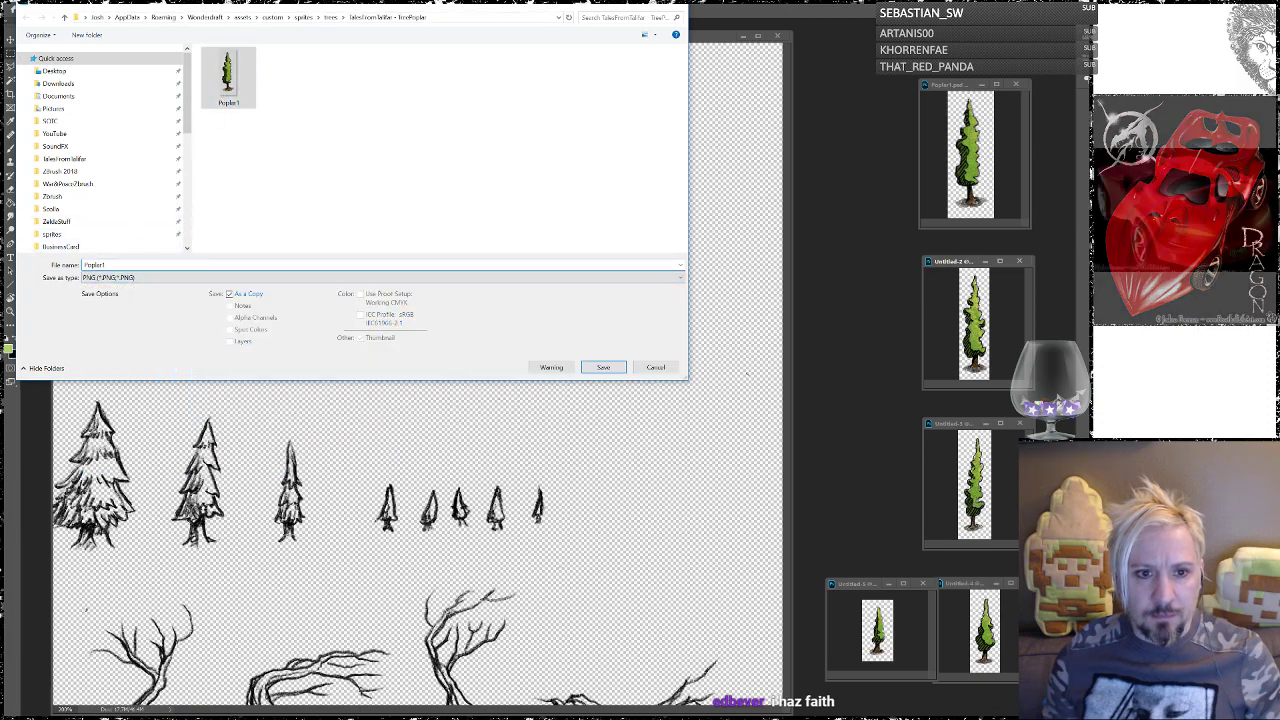
key("BackSpace")
type("2")
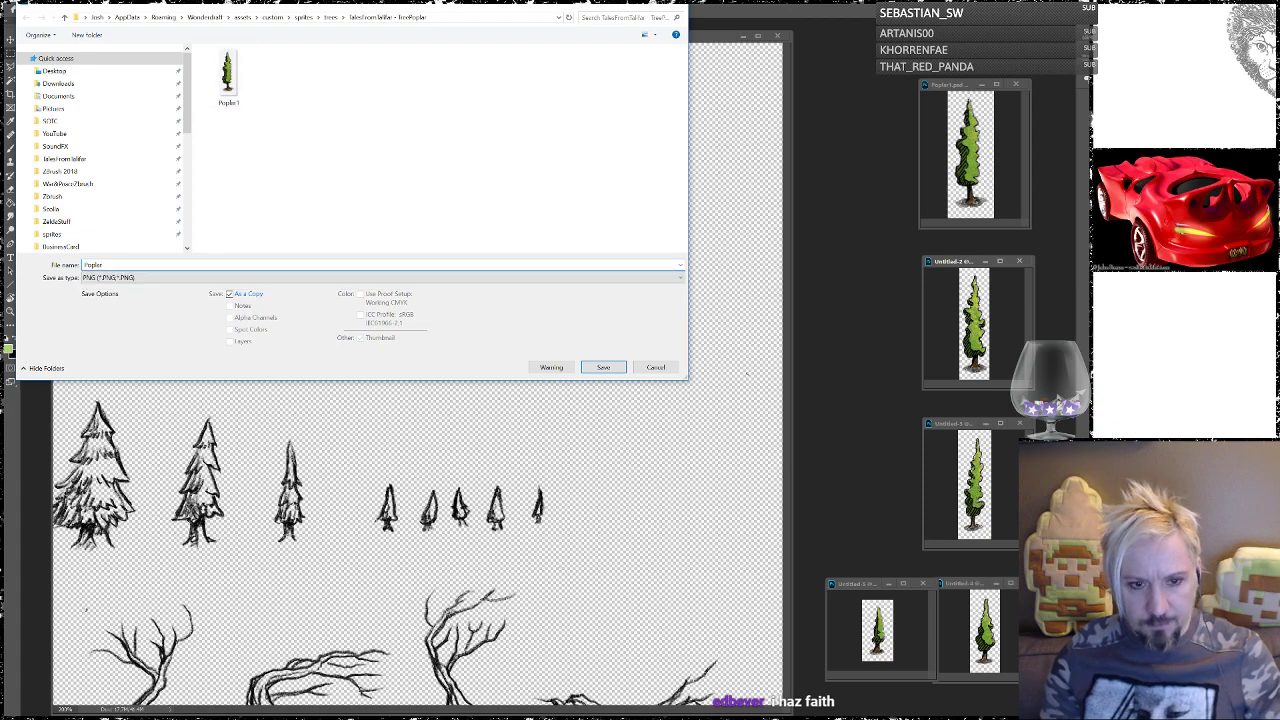
left_click(603, 367)
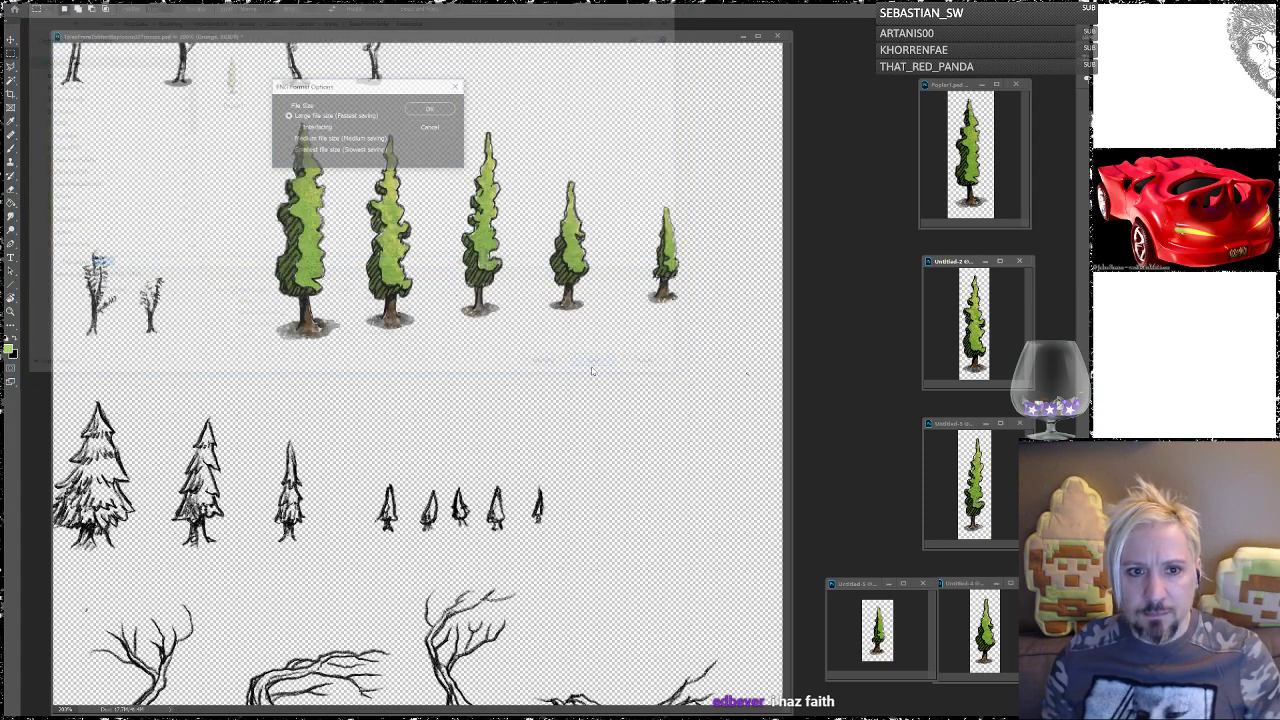
left_click(431, 108)
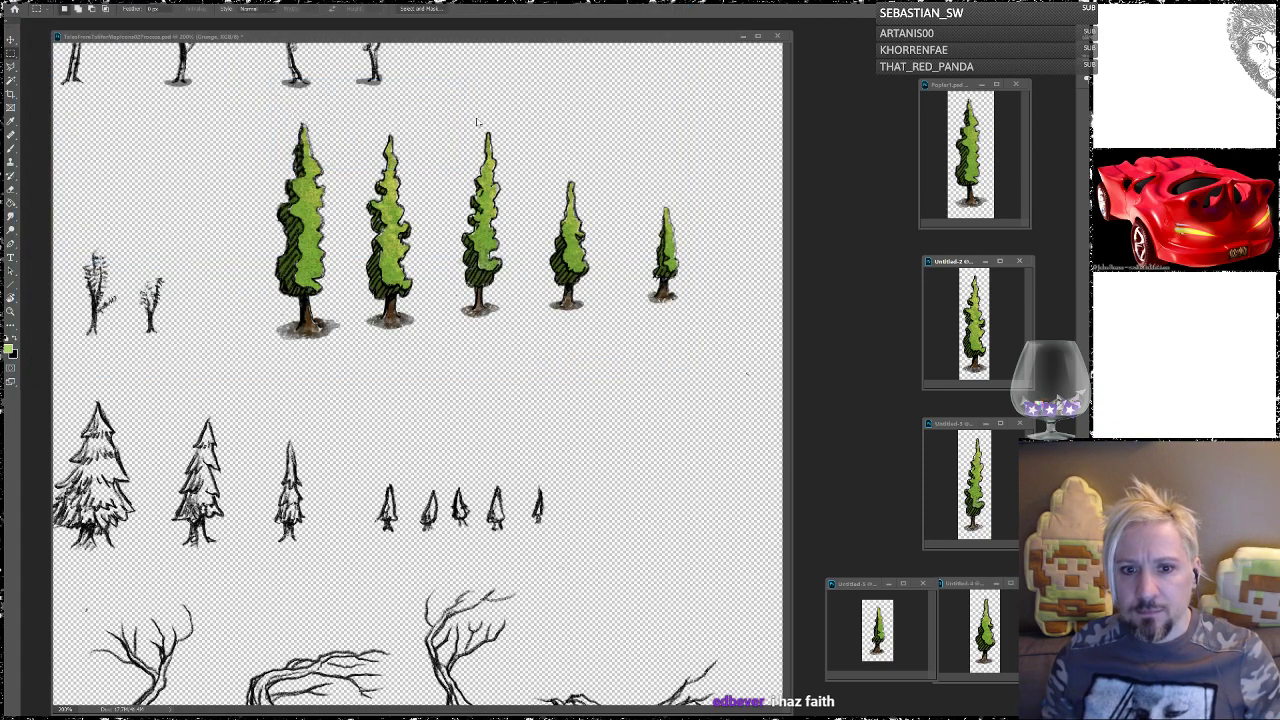
Step: Save the third tree document as a PNG named Poplar3 in the TreePoplar folder, using the large file size option
left_click(950, 424)
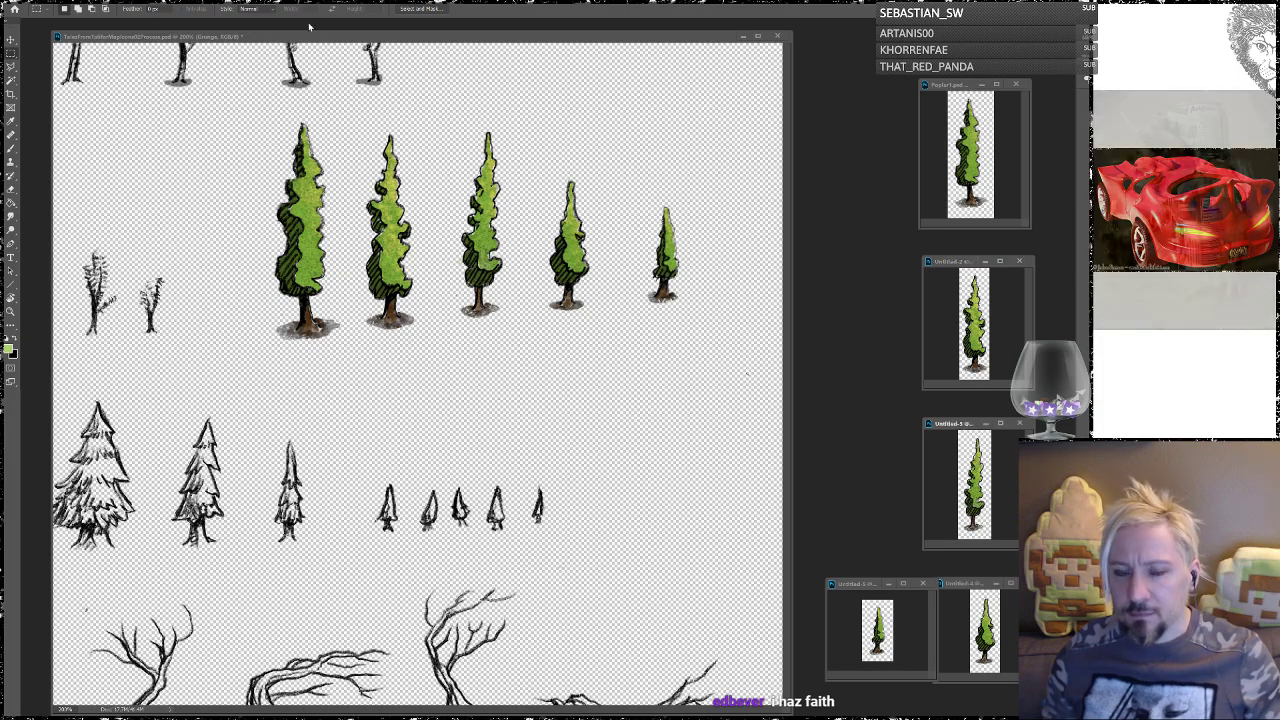
key("alt+f")
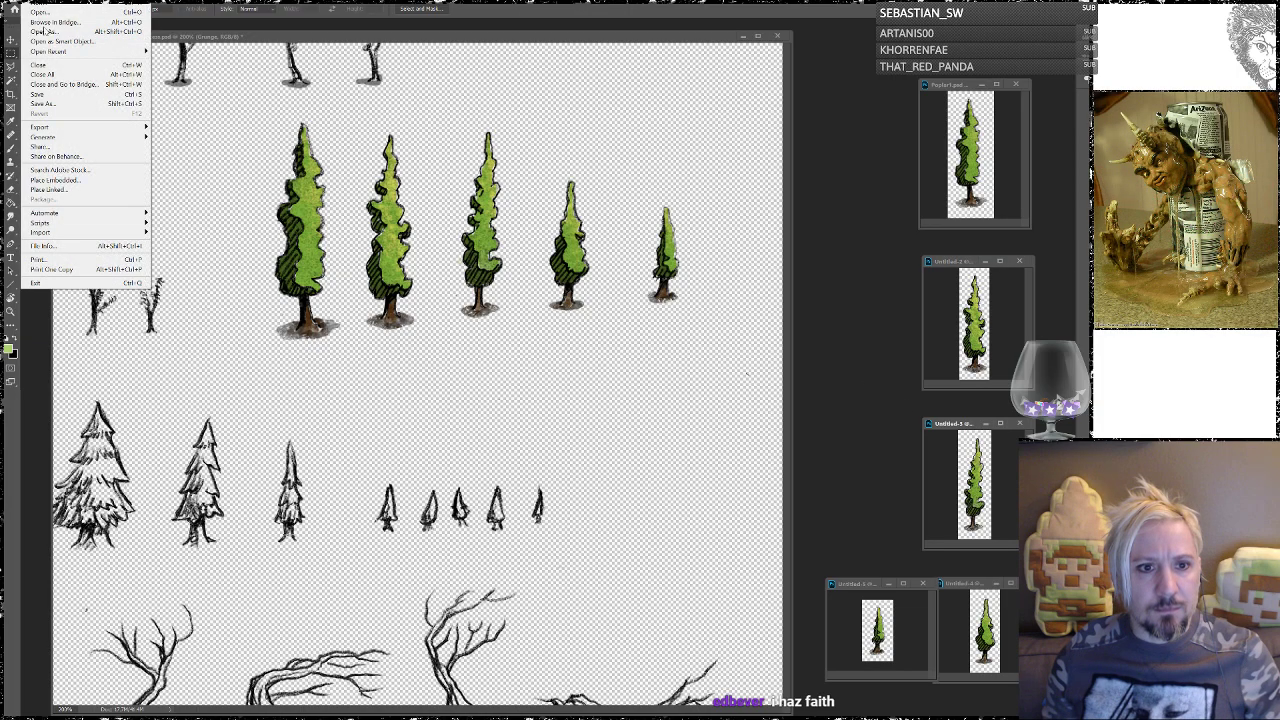
left_click(45, 104)
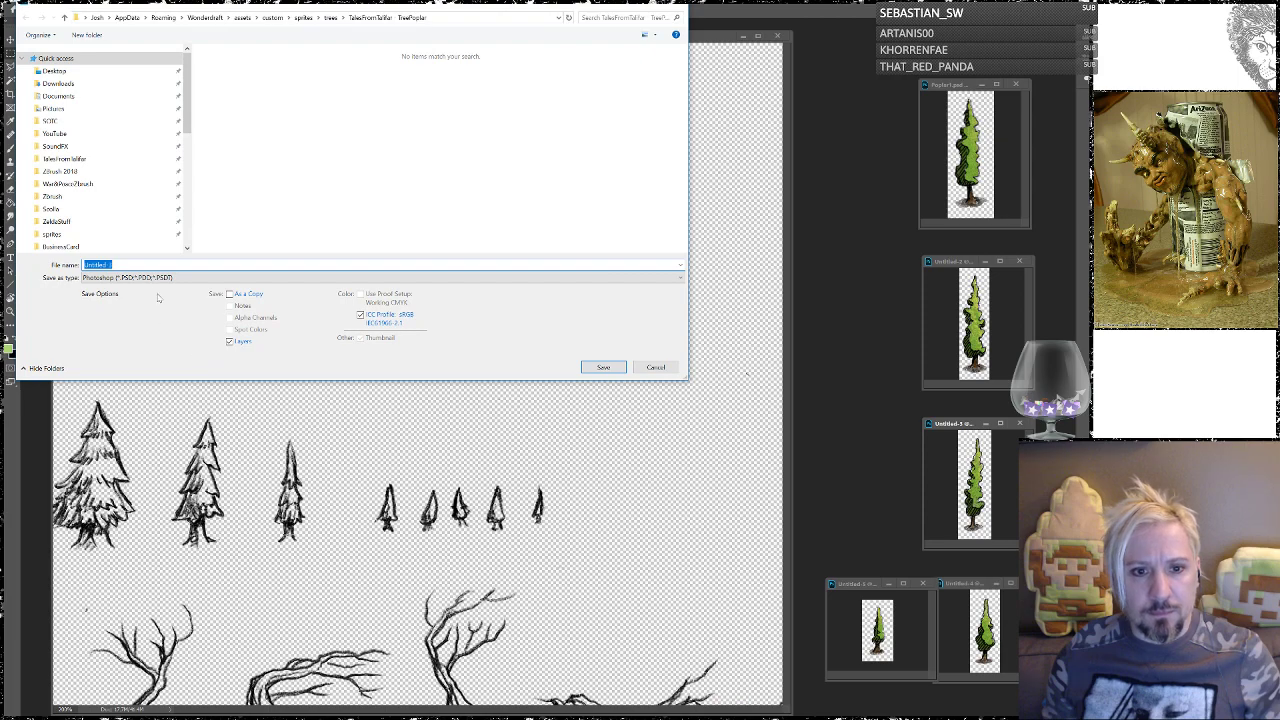
left_click(152, 278)
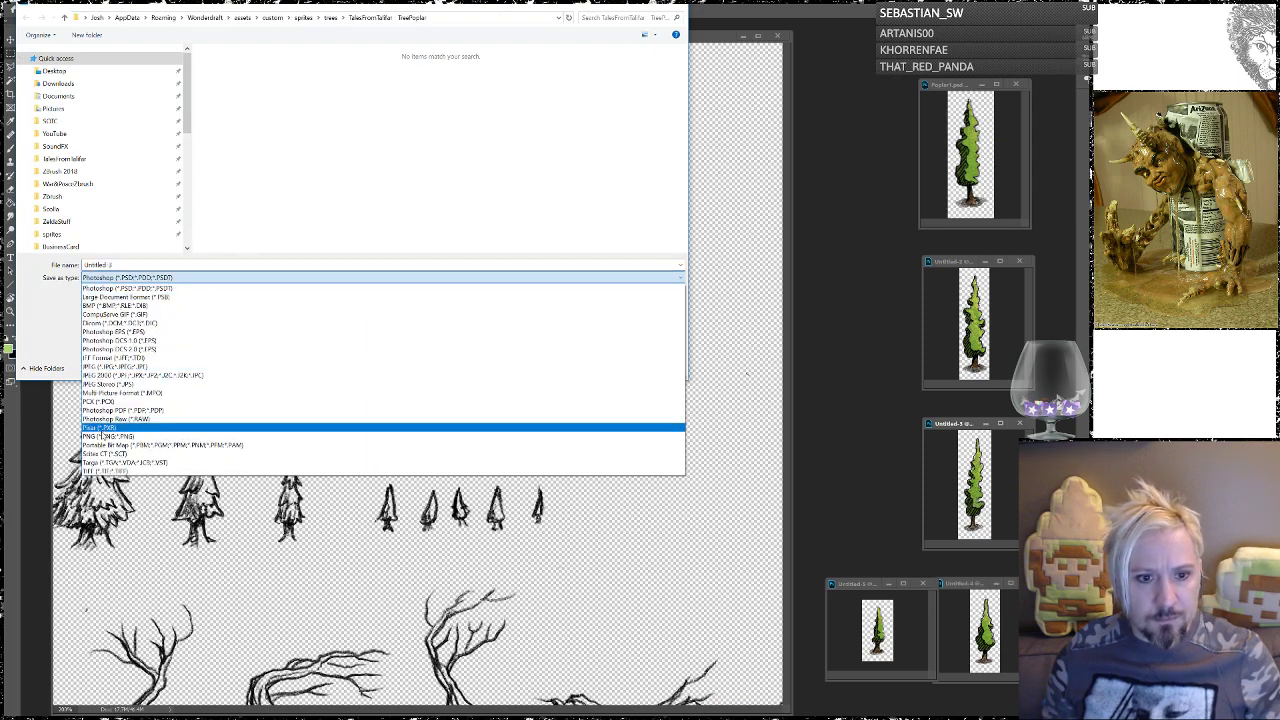
left_click(105, 436)
left_click(296, 80)
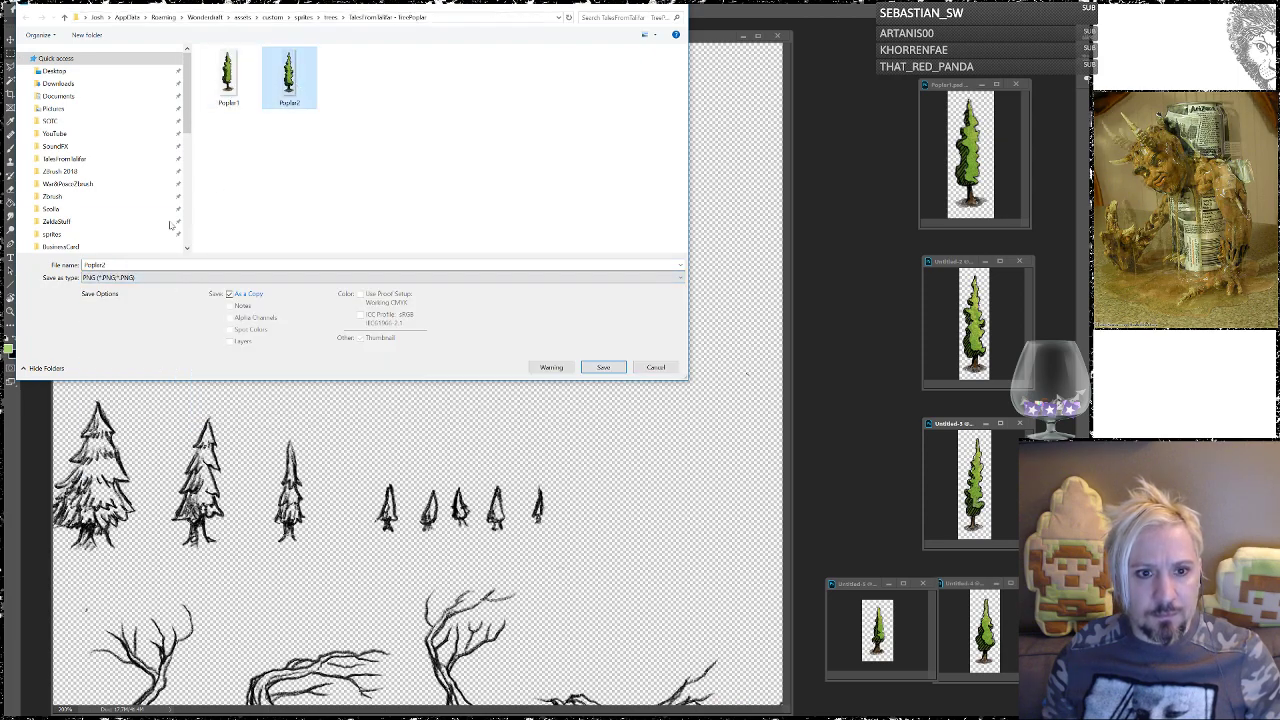
key("Tab")
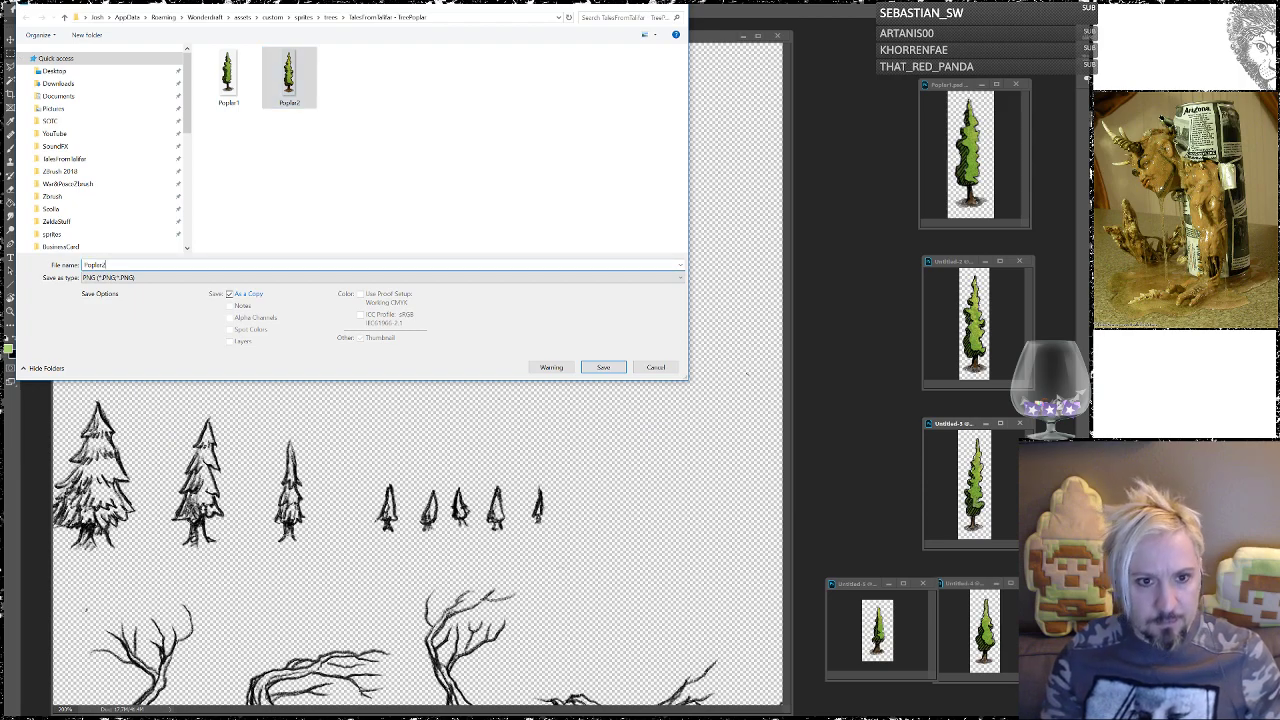
key("Return")
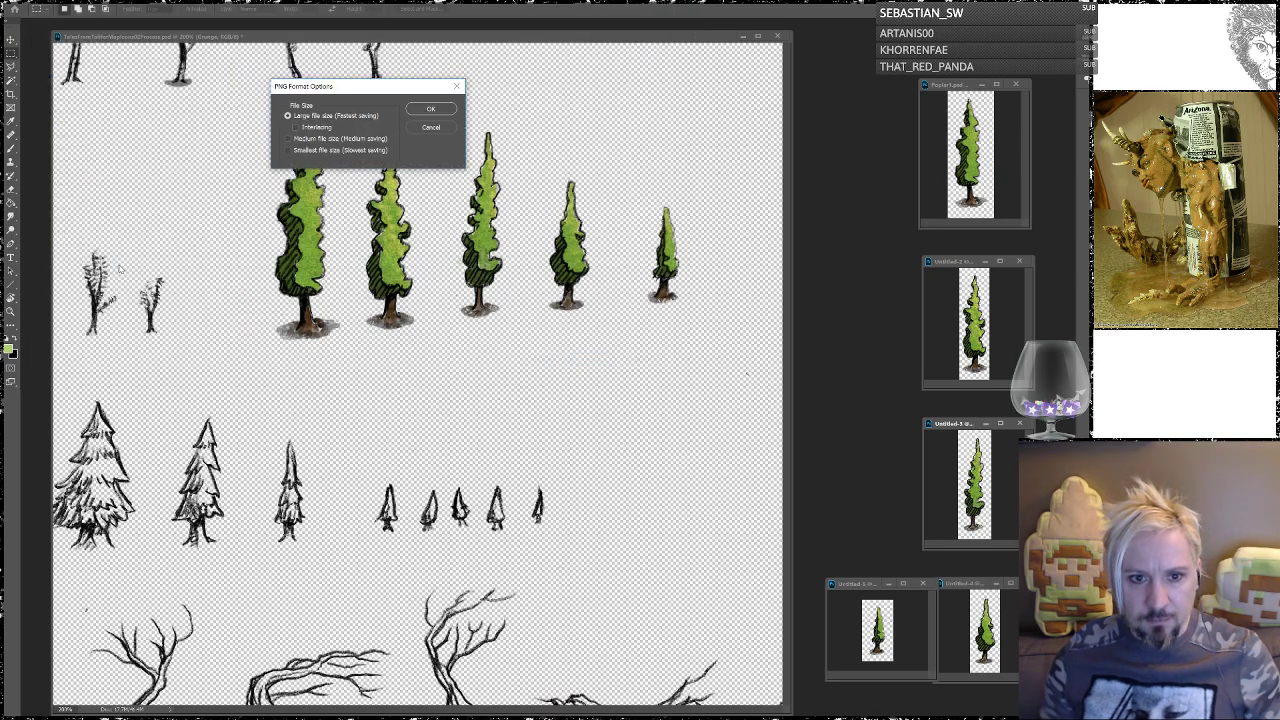
left_click(431, 109)
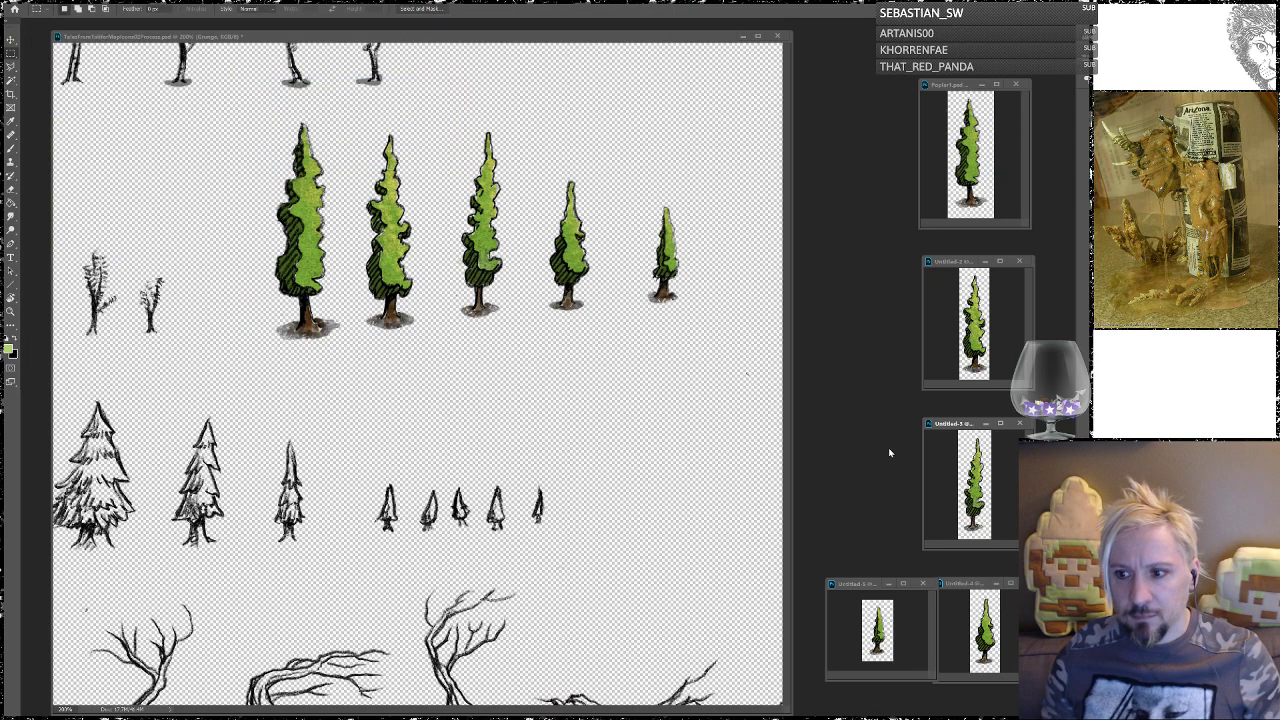
Step: Save the fourth tree document as a PNG named Poplar4 in the TreePoplar folder, using the large file size option
left_click(971, 585)
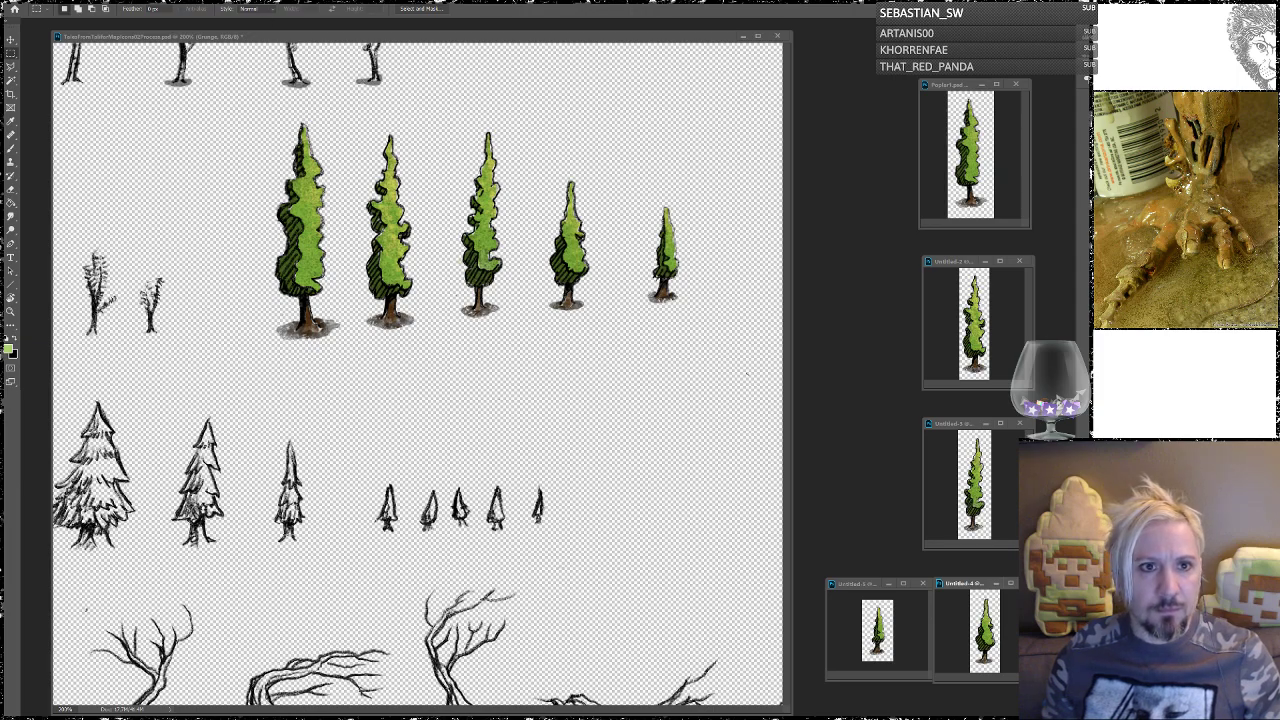
key("alt+f")
left_click(45, 107)
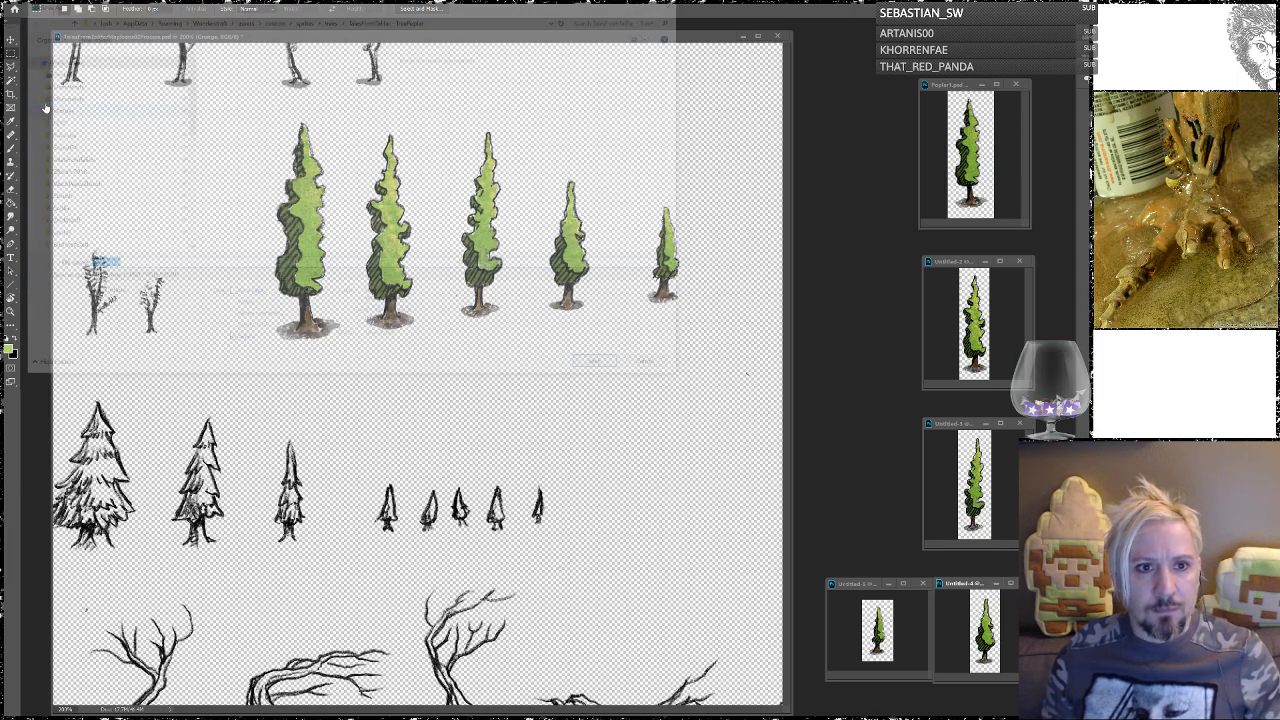
left_click(130, 277)
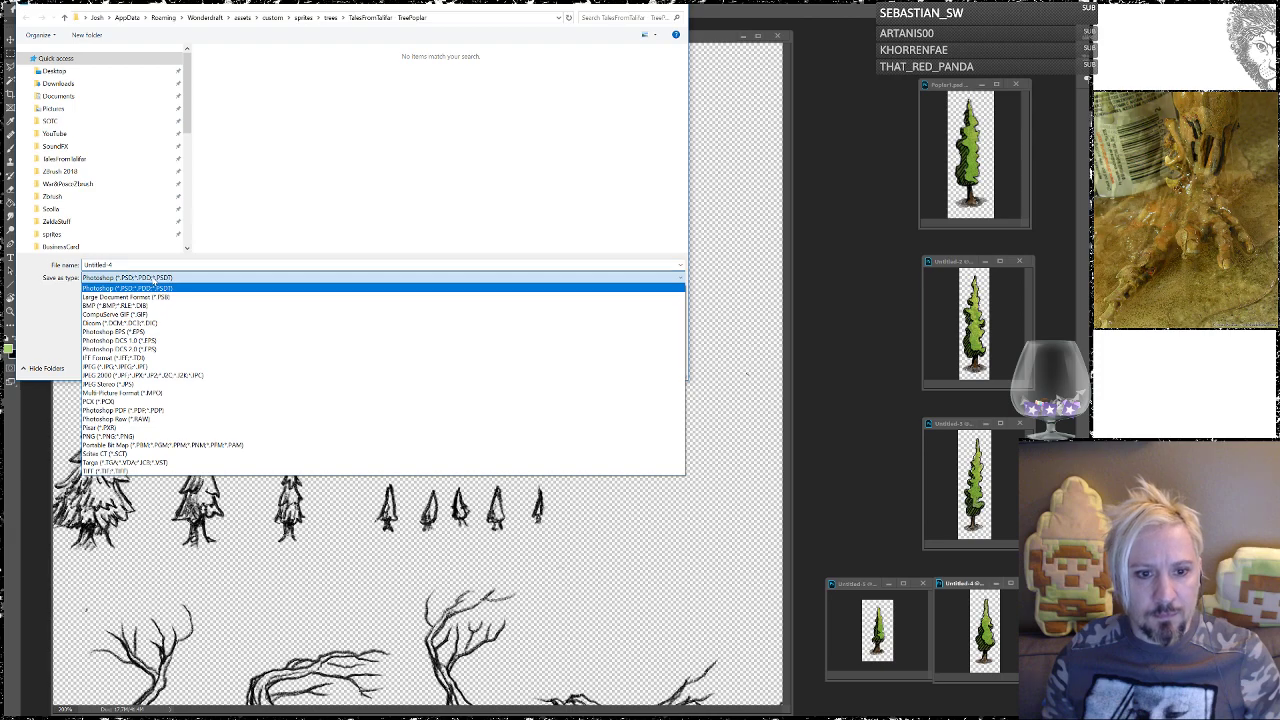
left_click(108, 436)
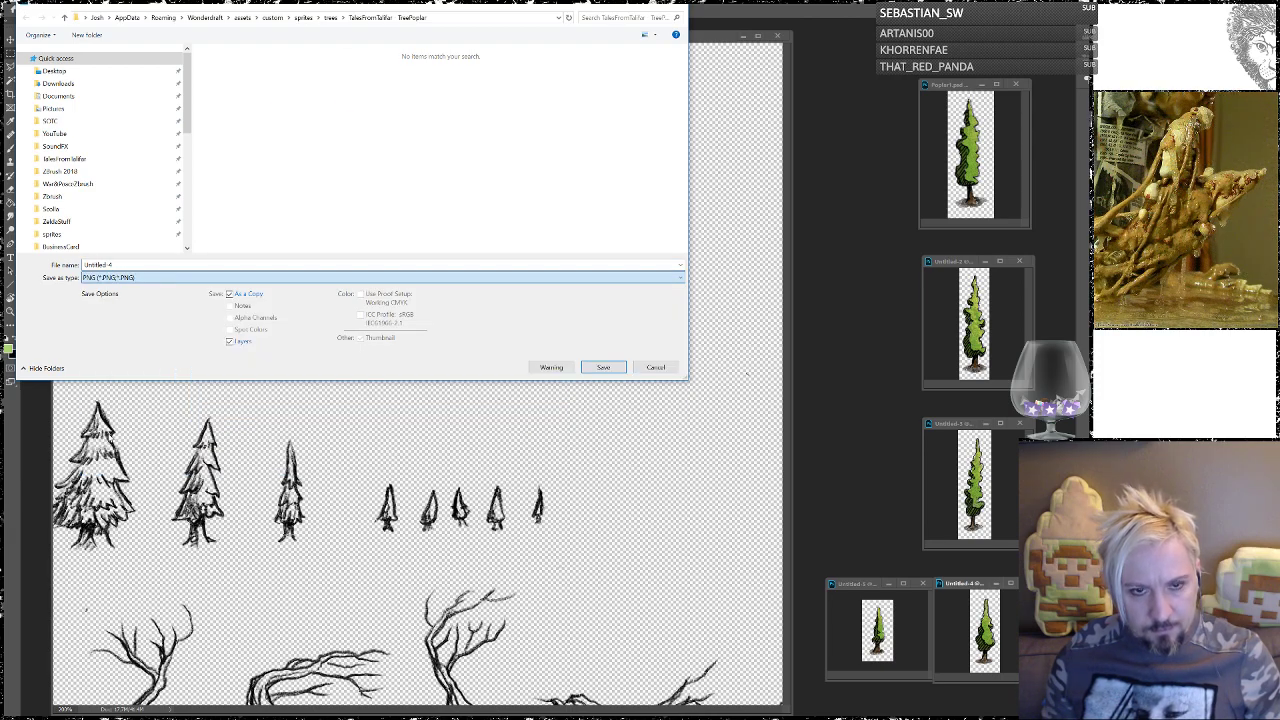
left_click(349, 78)
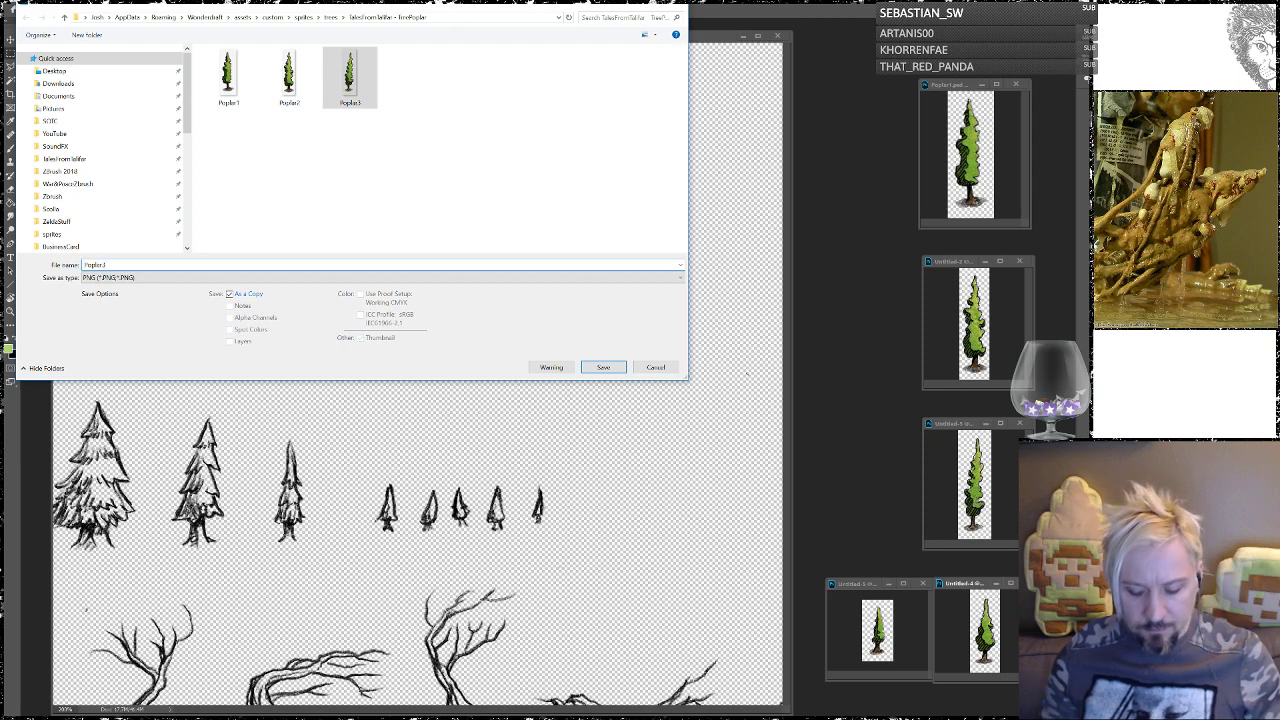
type("Poplar4")
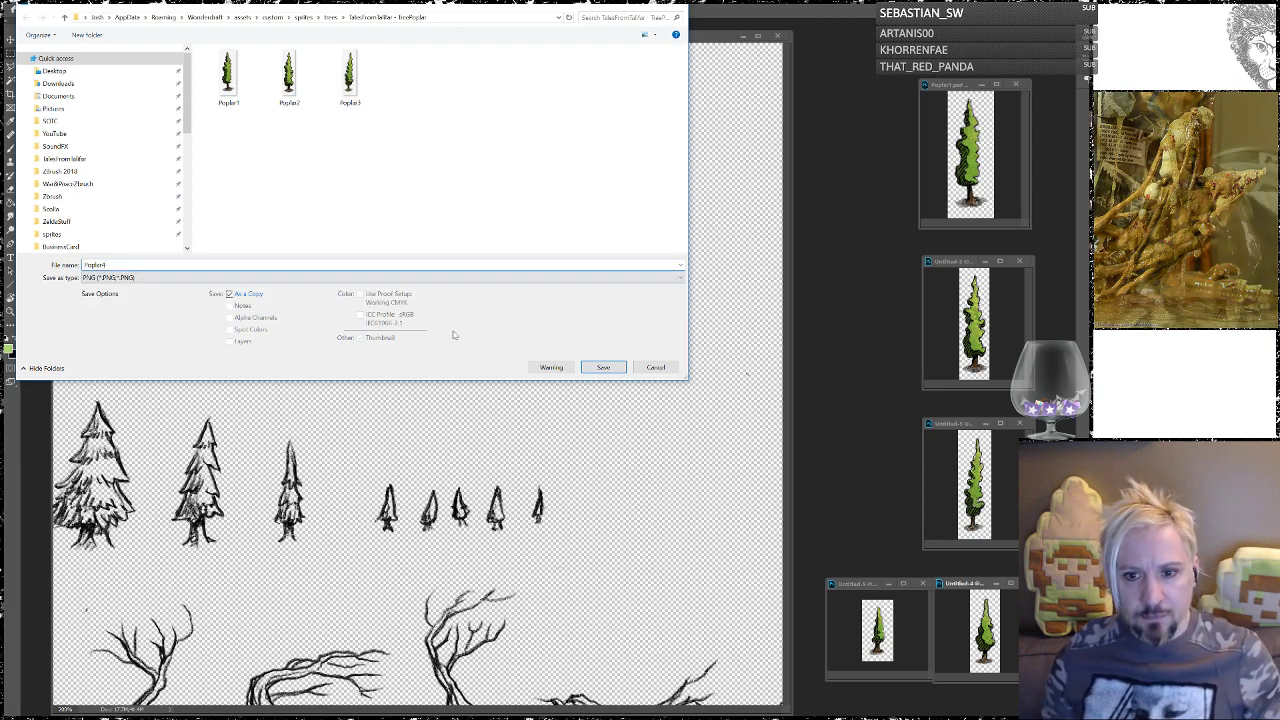
left_click(603, 368)
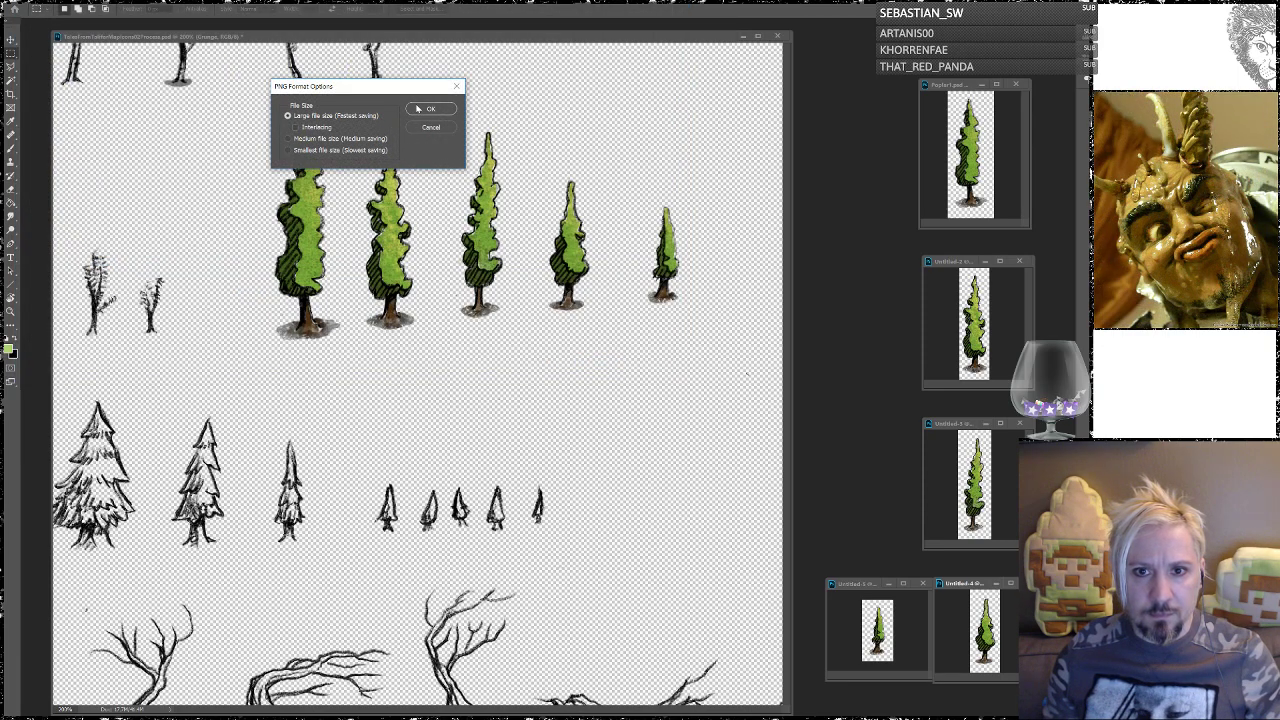
left_click(420, 108)
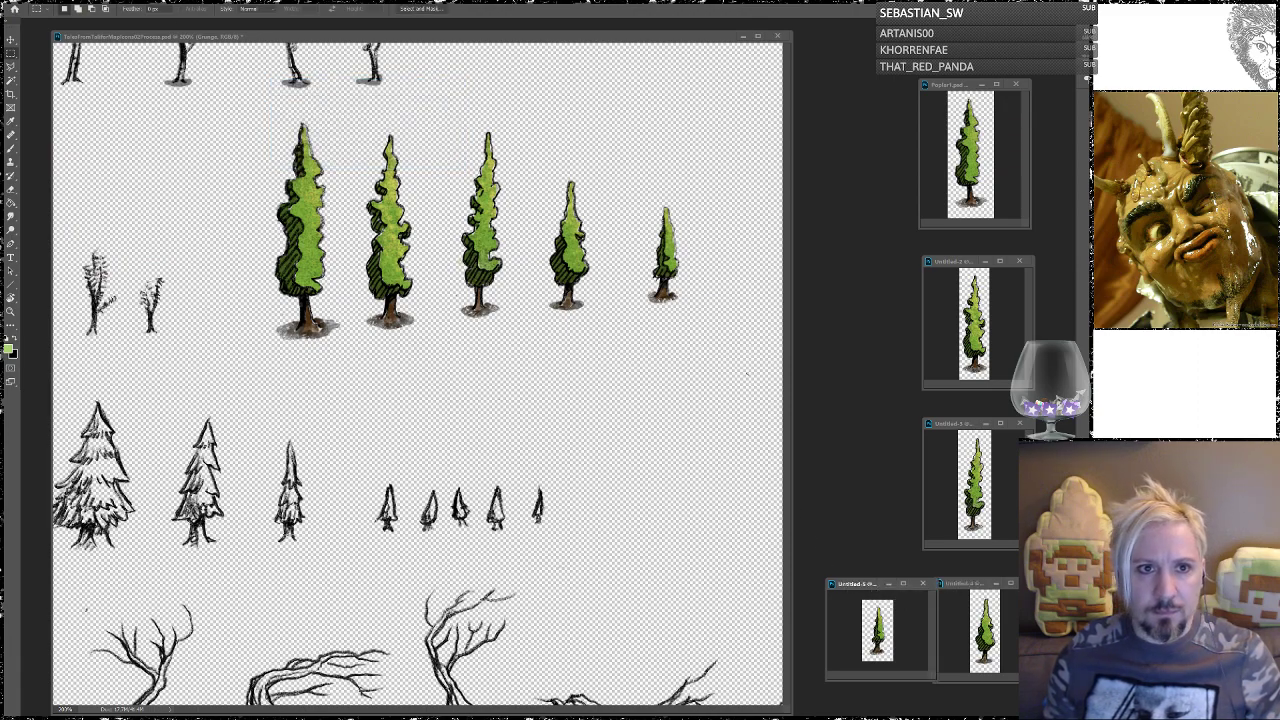
Step: Save the fifth, smallest tree document as a PNG named Poplar5 in the TreePoplar folder, using the large file size option
key("alt+f")
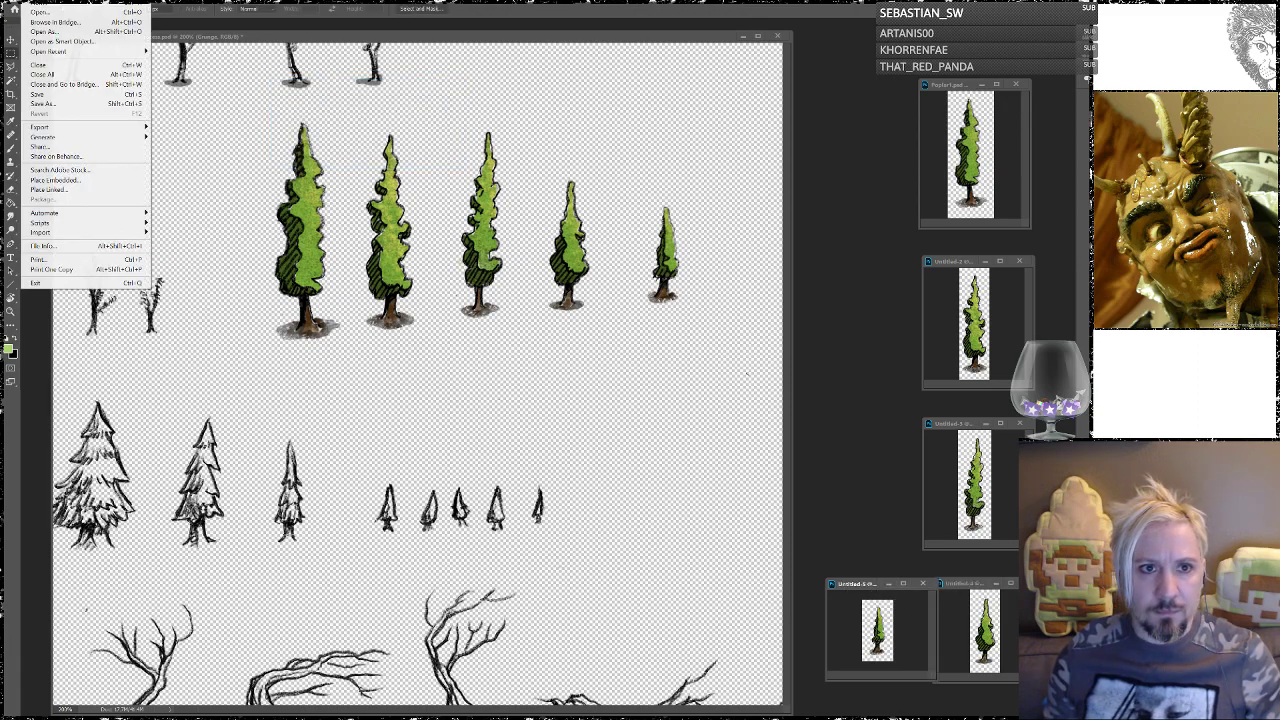
left_click(50, 107)
left_click(144, 280)
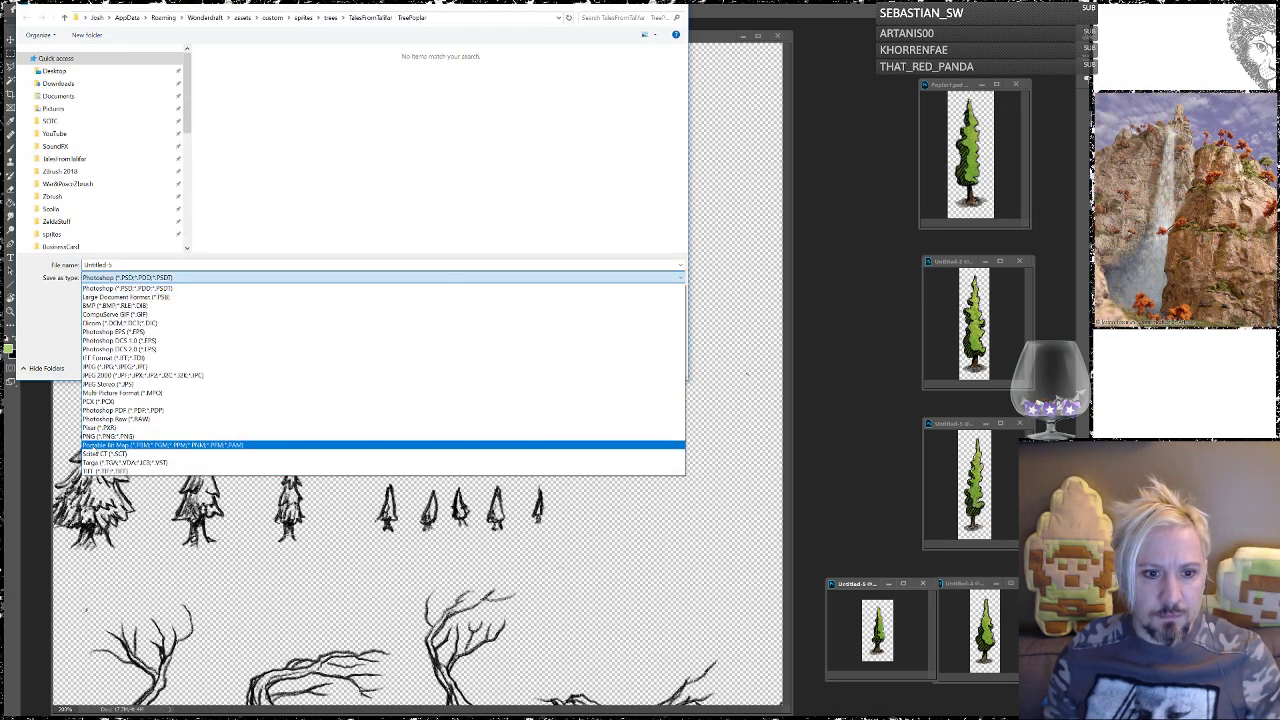
left_click(100, 437)
left_click(410, 78)
left_click(108, 264)
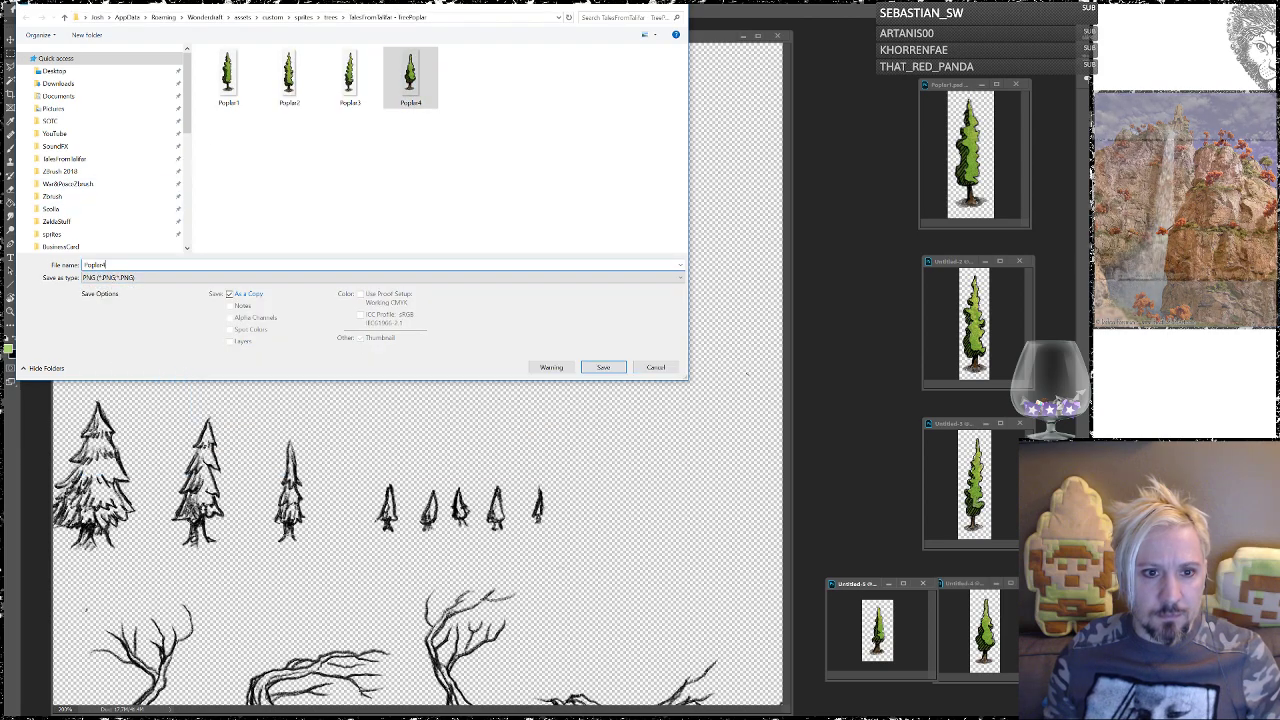
key("BackSpace")
type("5")
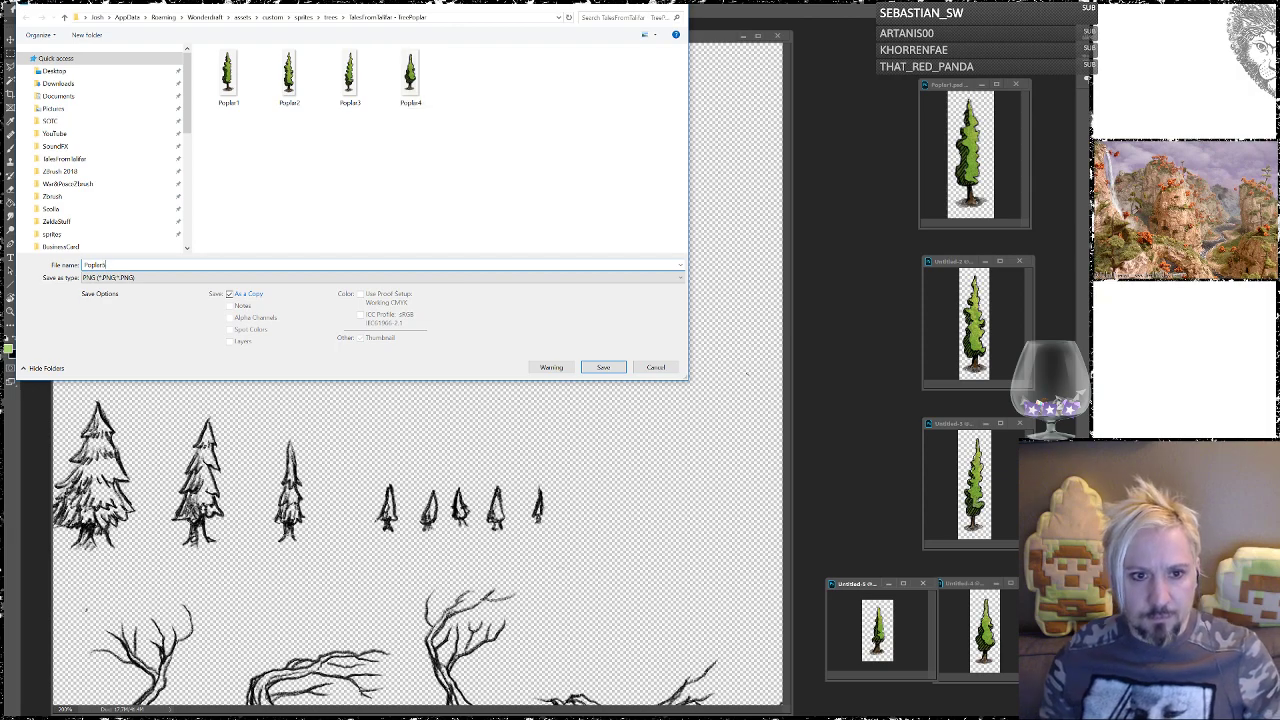
left_click(601, 368)
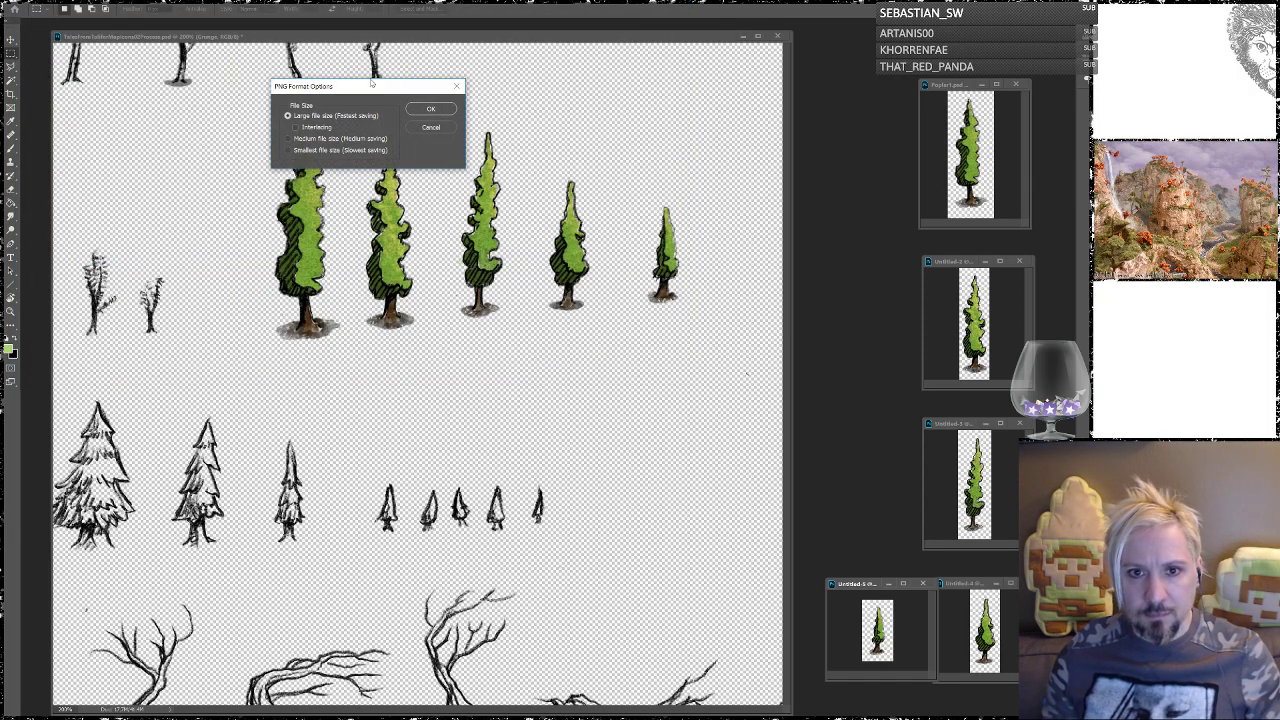
left_click(428, 109)
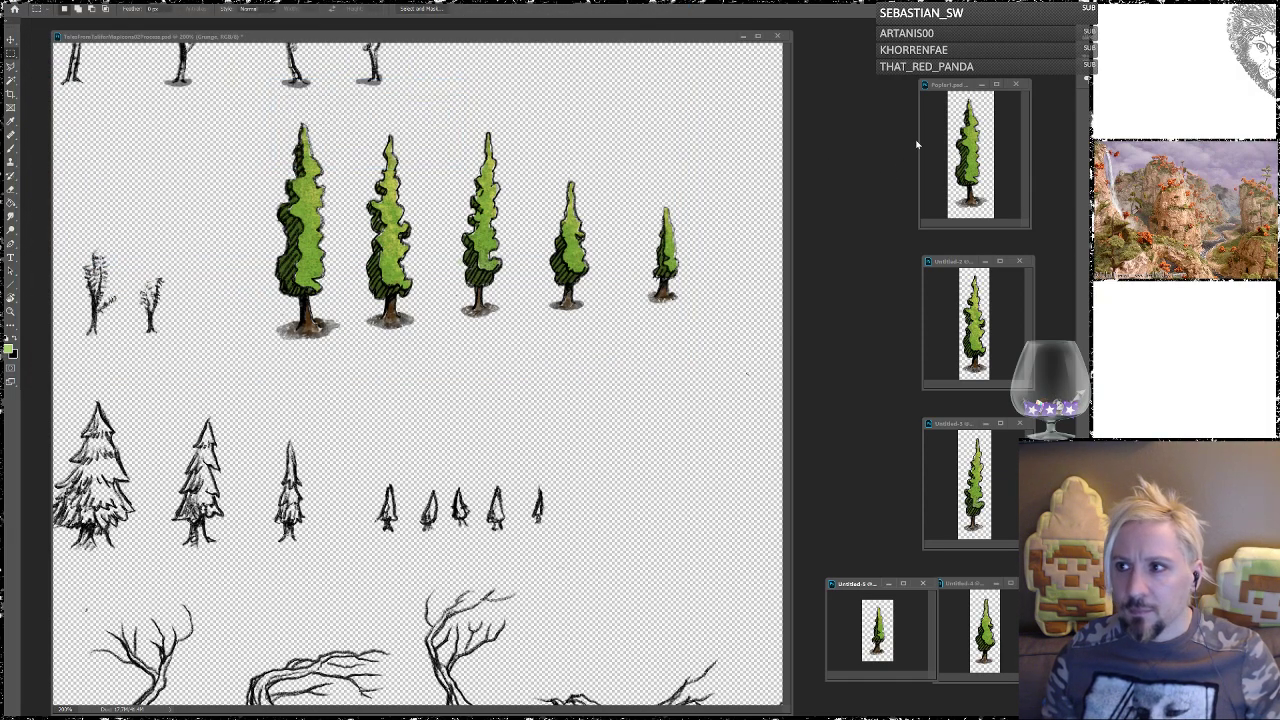
Step: Leave Photoshop, clear the browser out of the way, switch to Wonderdraft and open the existing parchment coastline map
key("alt+Tab")
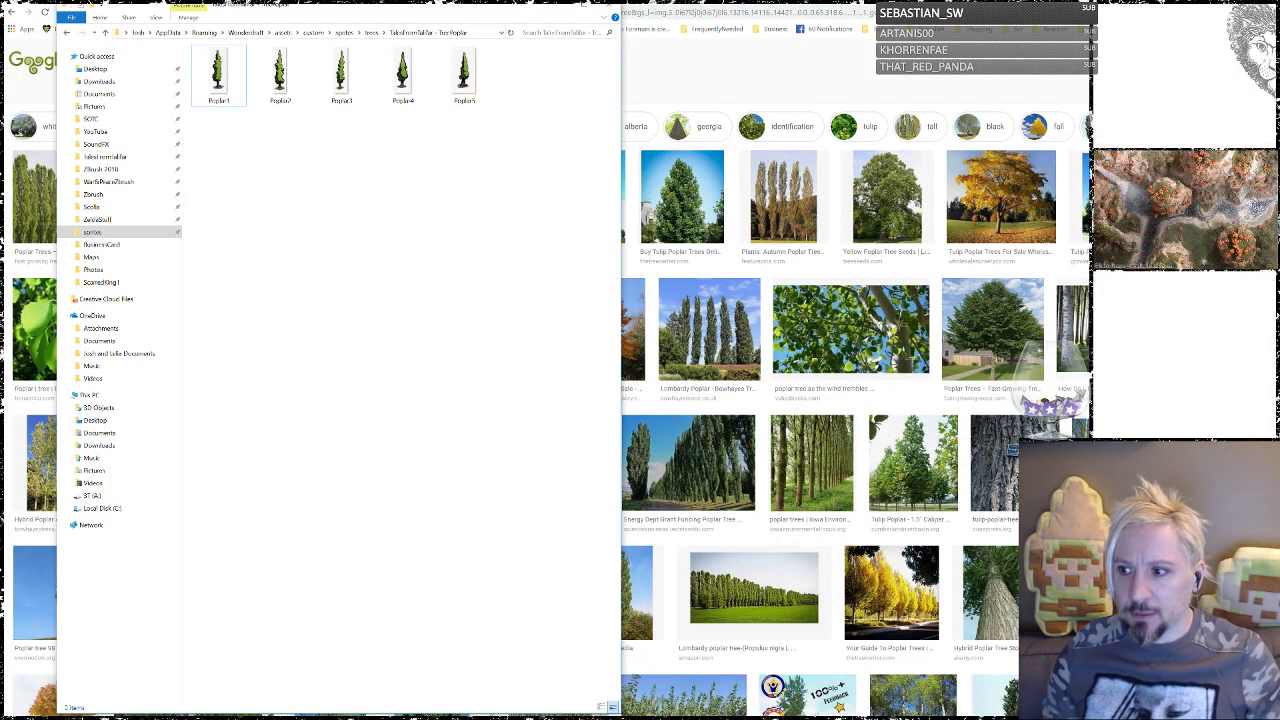
left_click(1268, 2)
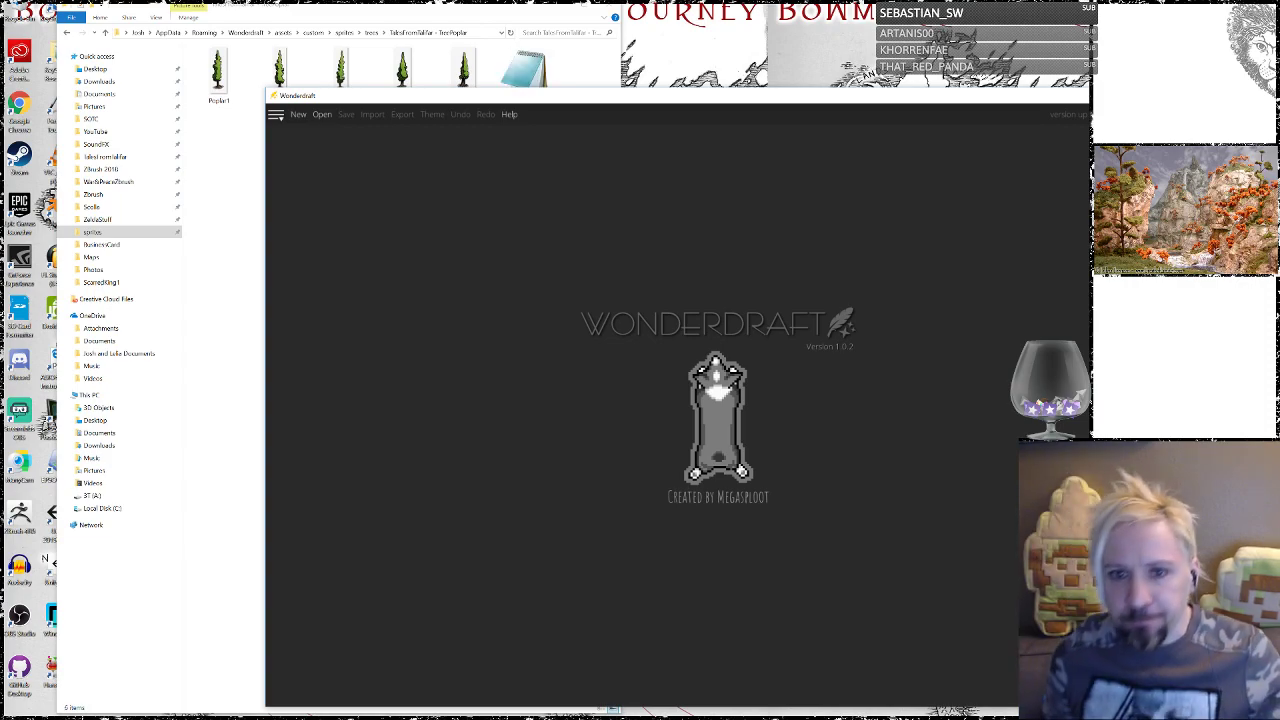
left_click_drag(416, 97, 165, 5)
left_click(69, 20)
double_click(210, 100)
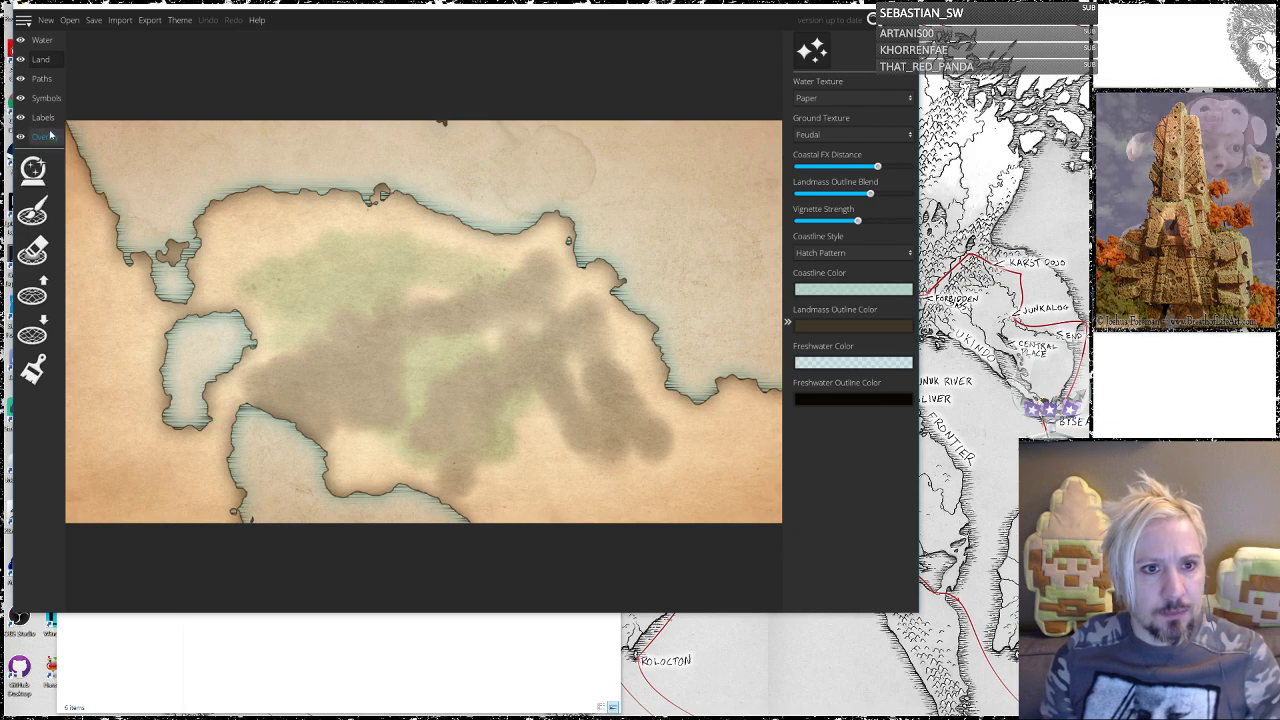
Step: Choose the Tales From Talifar - Mount Large mountain symbol and set the symbol scale to 40
left_click(44, 100)
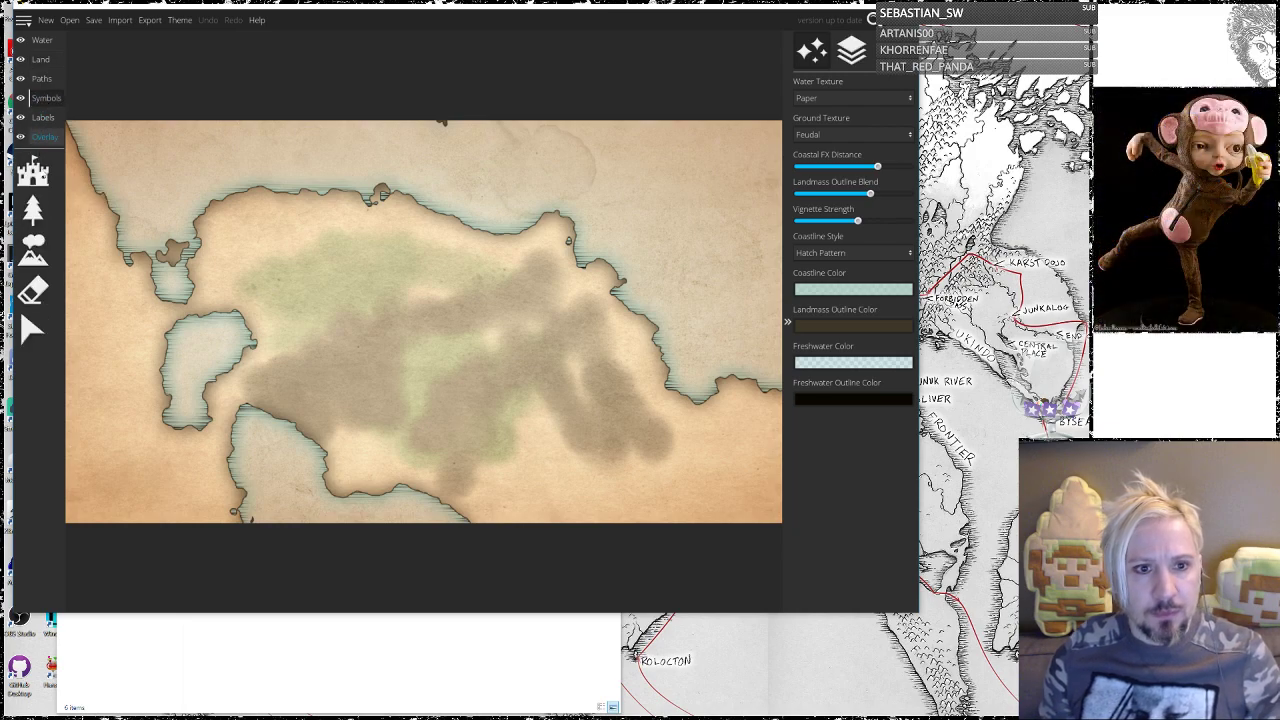
left_click(33, 208)
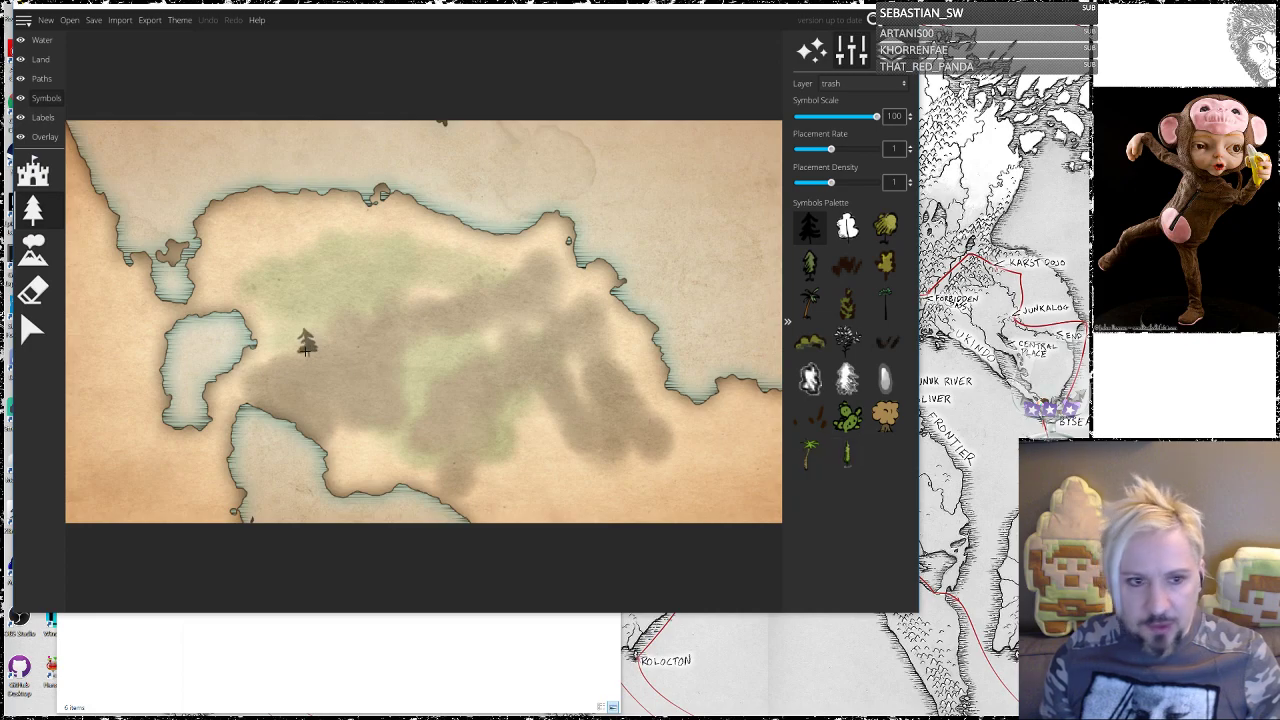
left_click(33, 250)
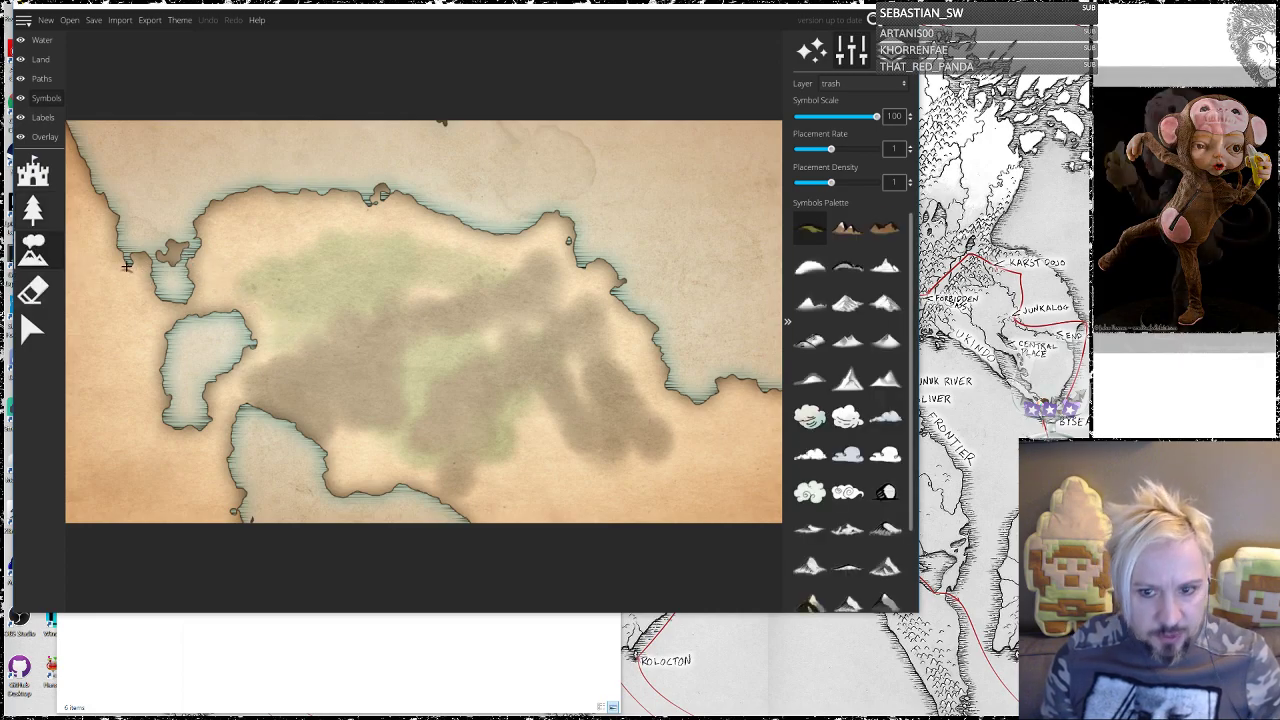
scroll(879, 405, "down", 1)
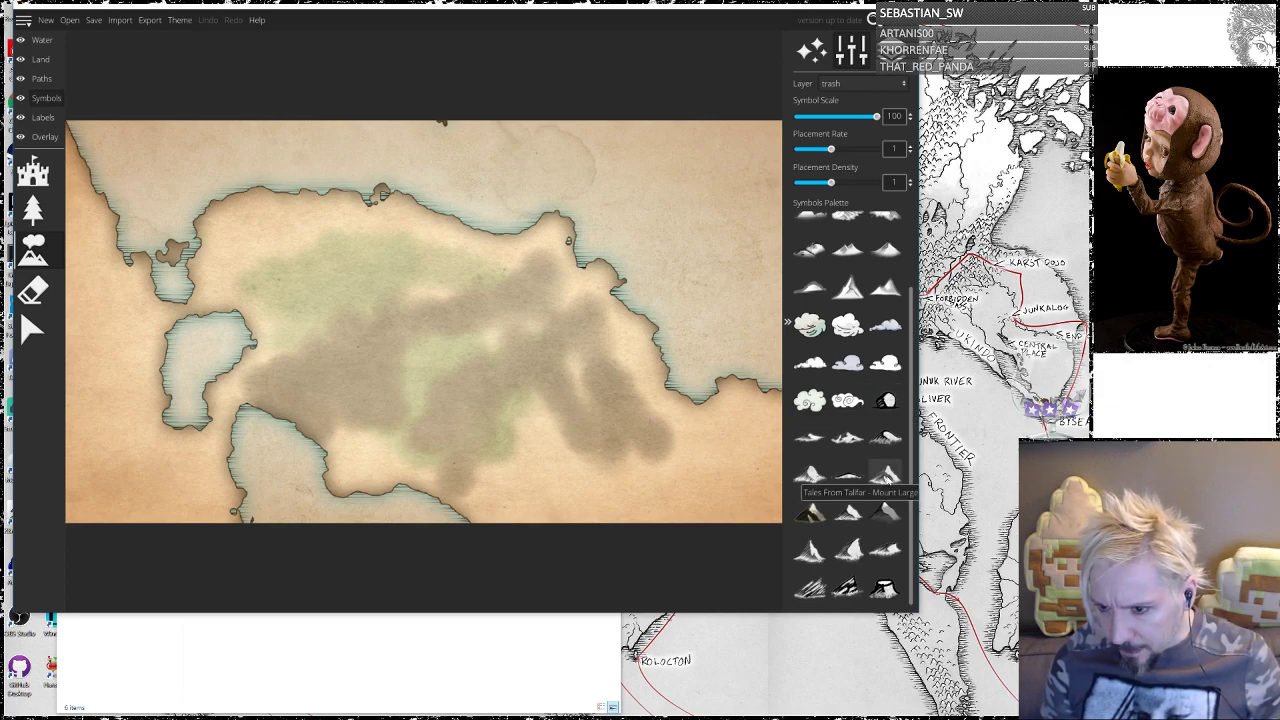
left_click(886, 476)
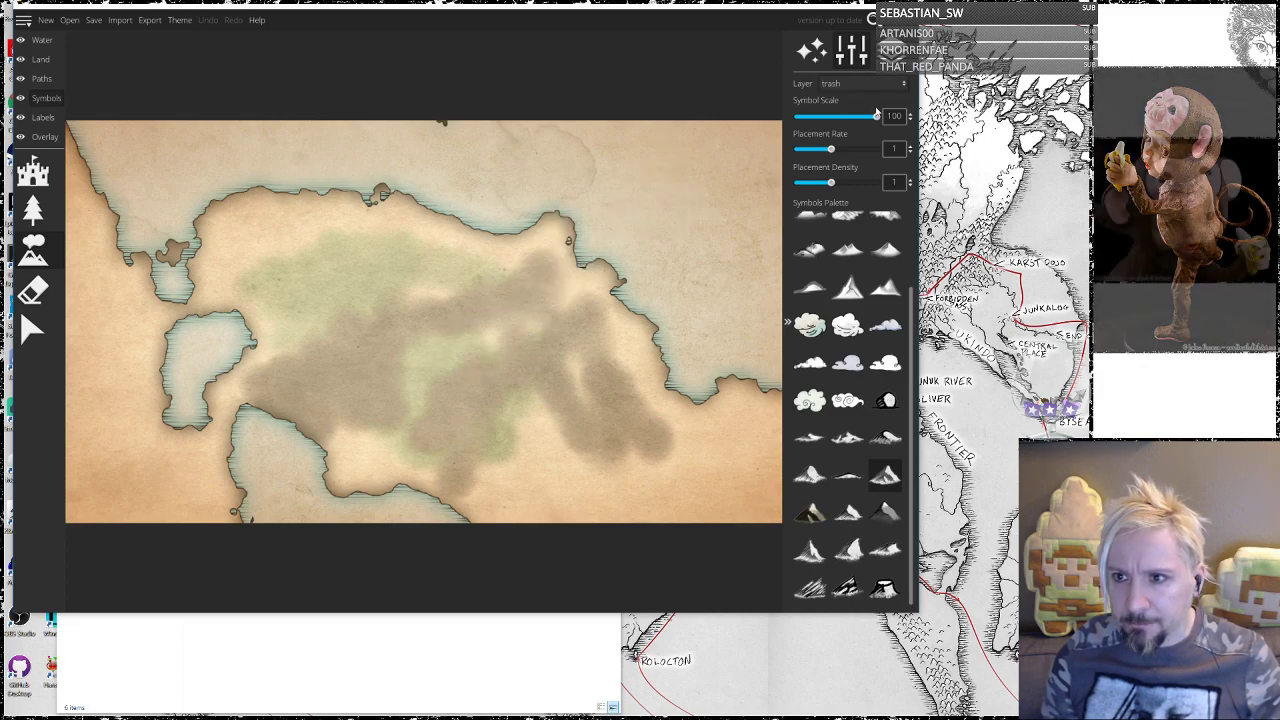
left_click_drag(876, 115, 828, 118)
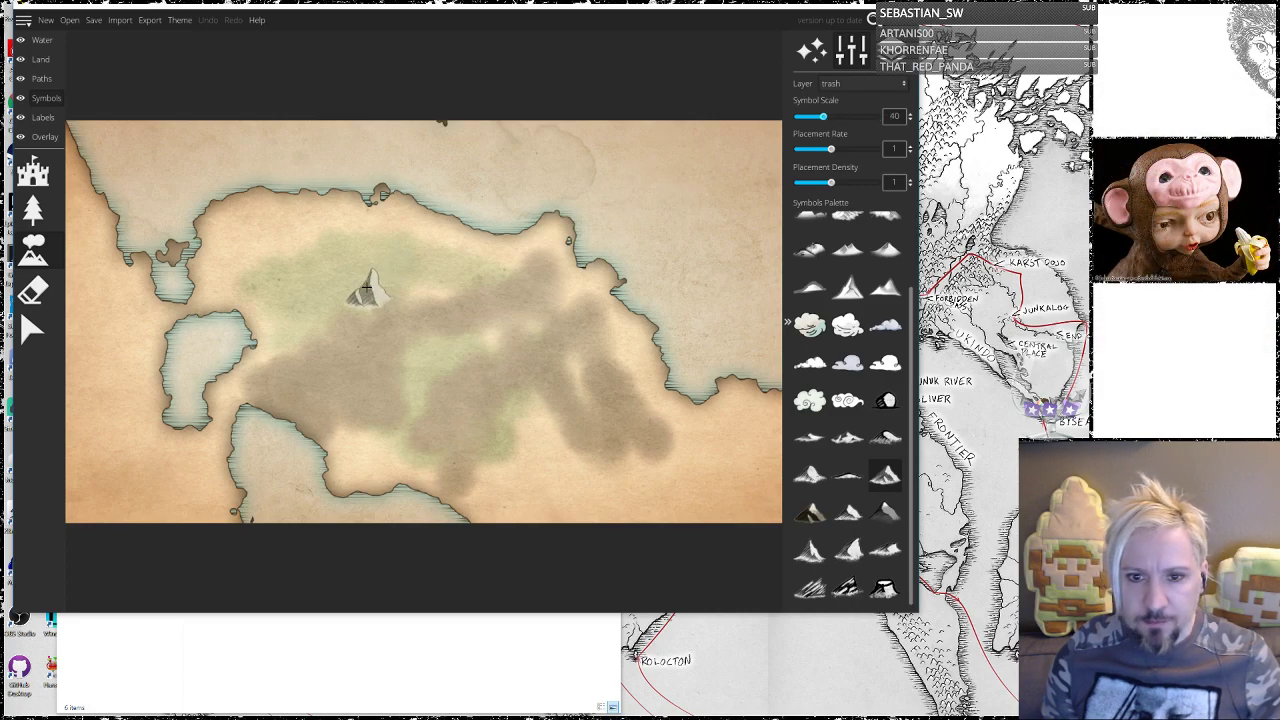
Step: Paint a diagonal mountain range along the border between the northern green area and the brown ground
scroll(389, 311, "up", 1)
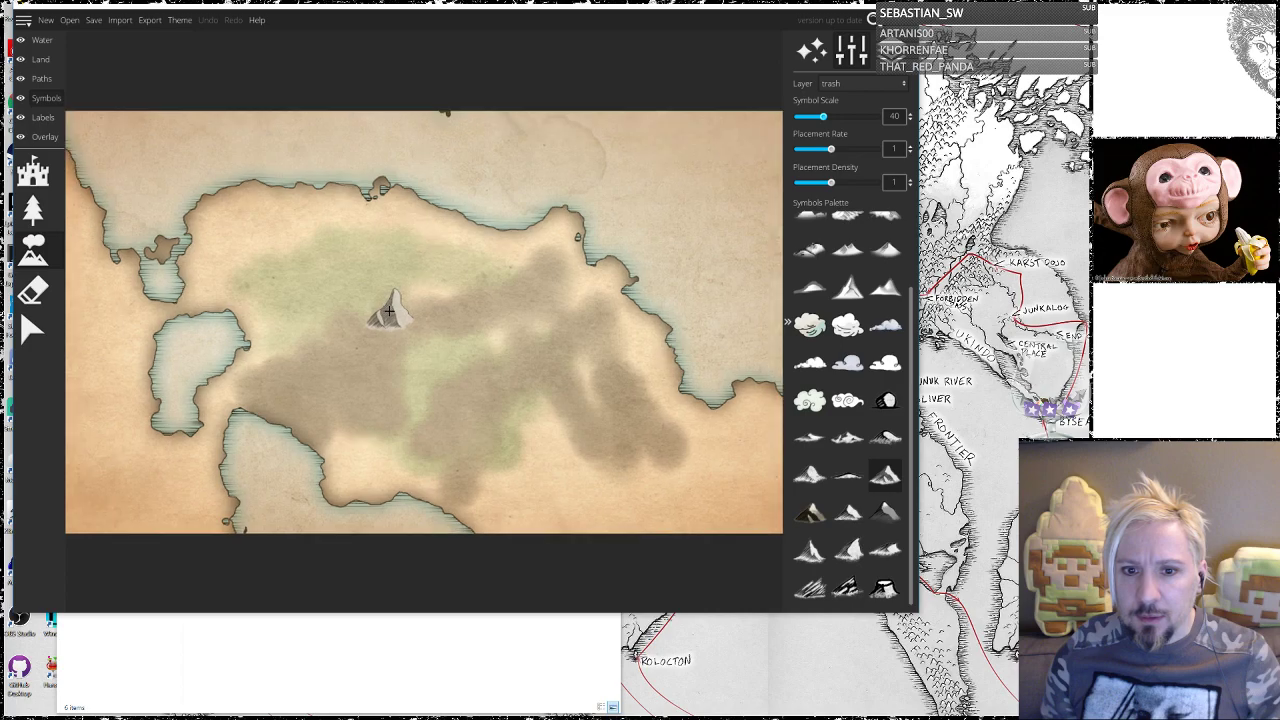
scroll(389, 311, "up", 1)
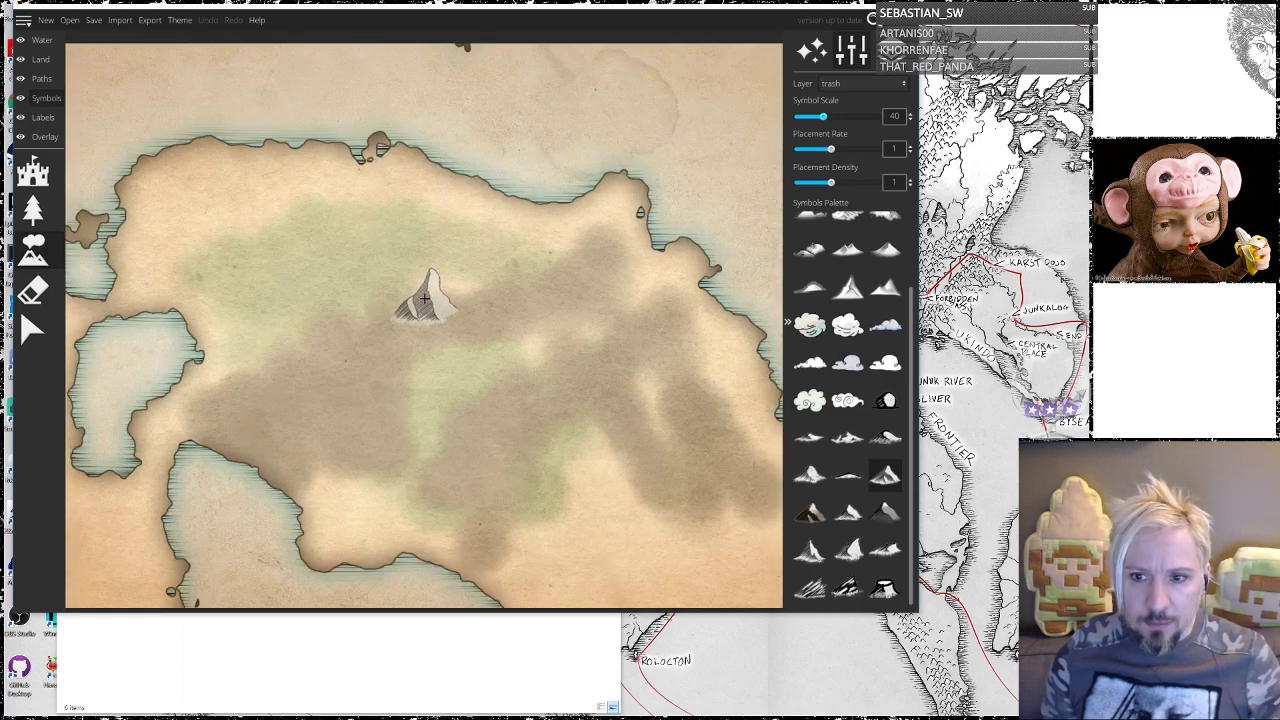
scroll(334, 333, "down", 2)
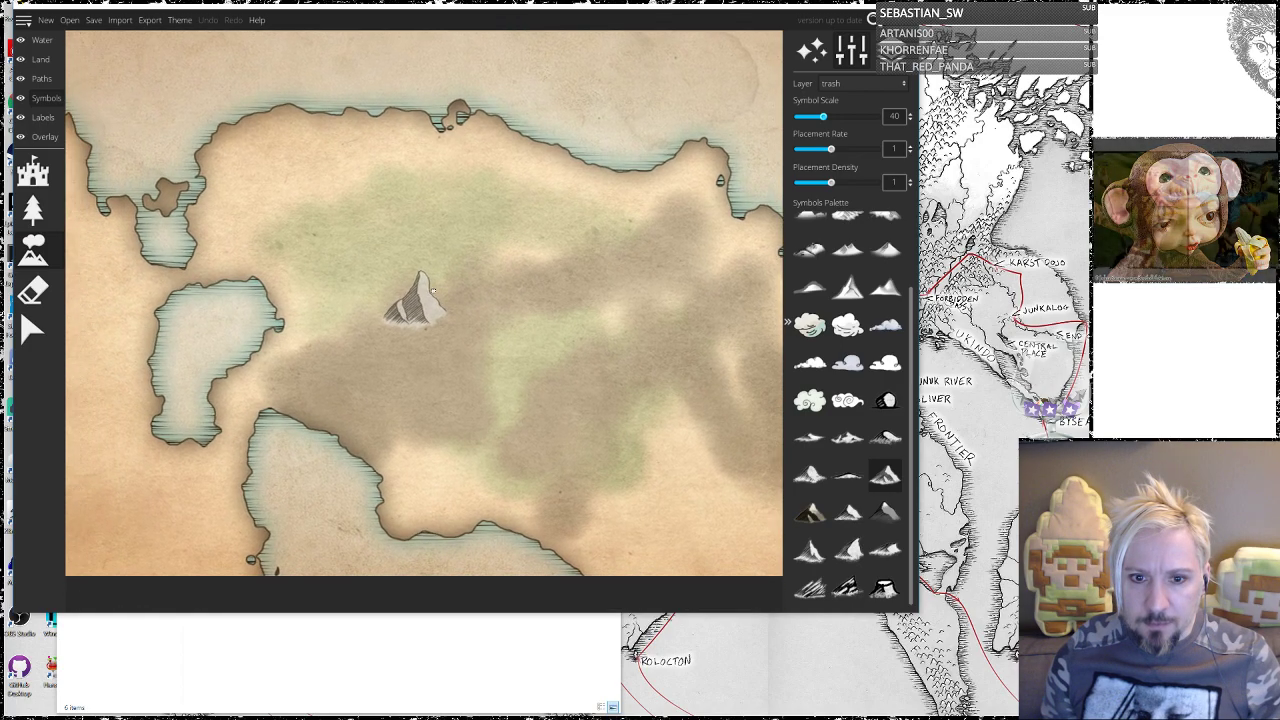
scroll(443, 300, "up", 2)
left_click_drag(476, 320, 630, 260)
left_click_drag(520, 310, 352, 398)
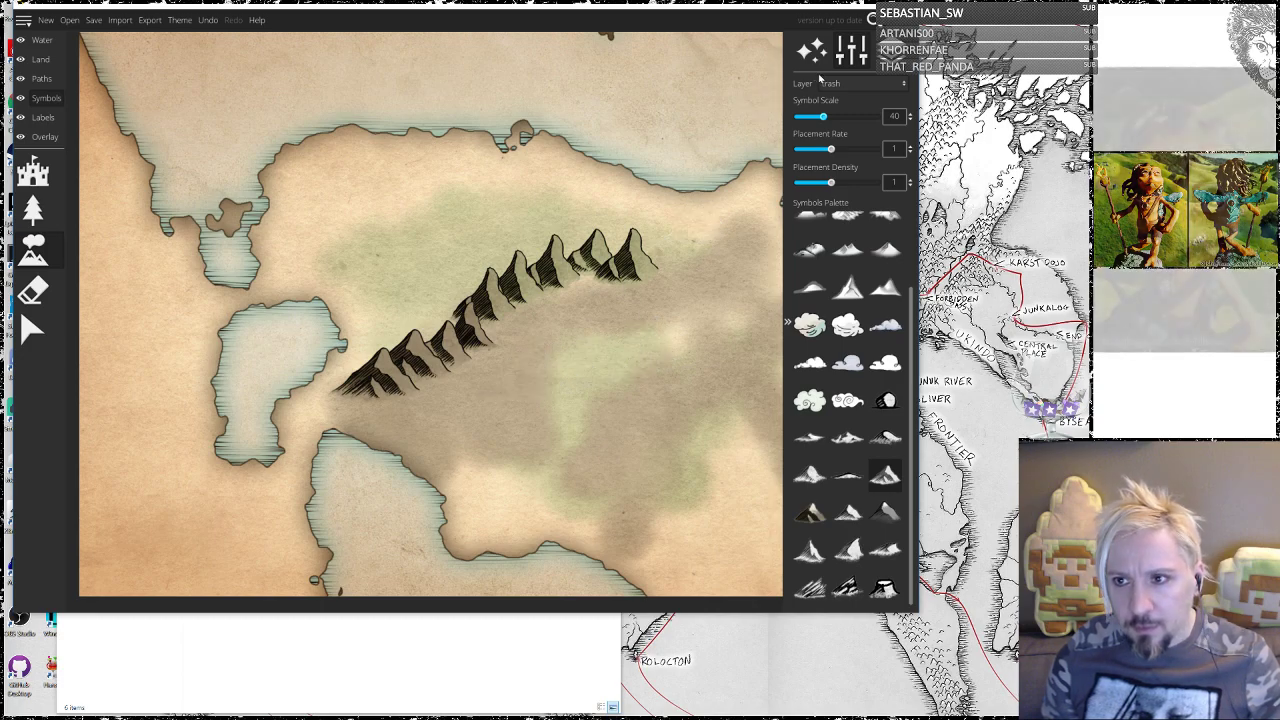
Step: Undo the diagonal mountain range, try a smaller one at symbol scale 25, and undo that too
key("ctrl+z")
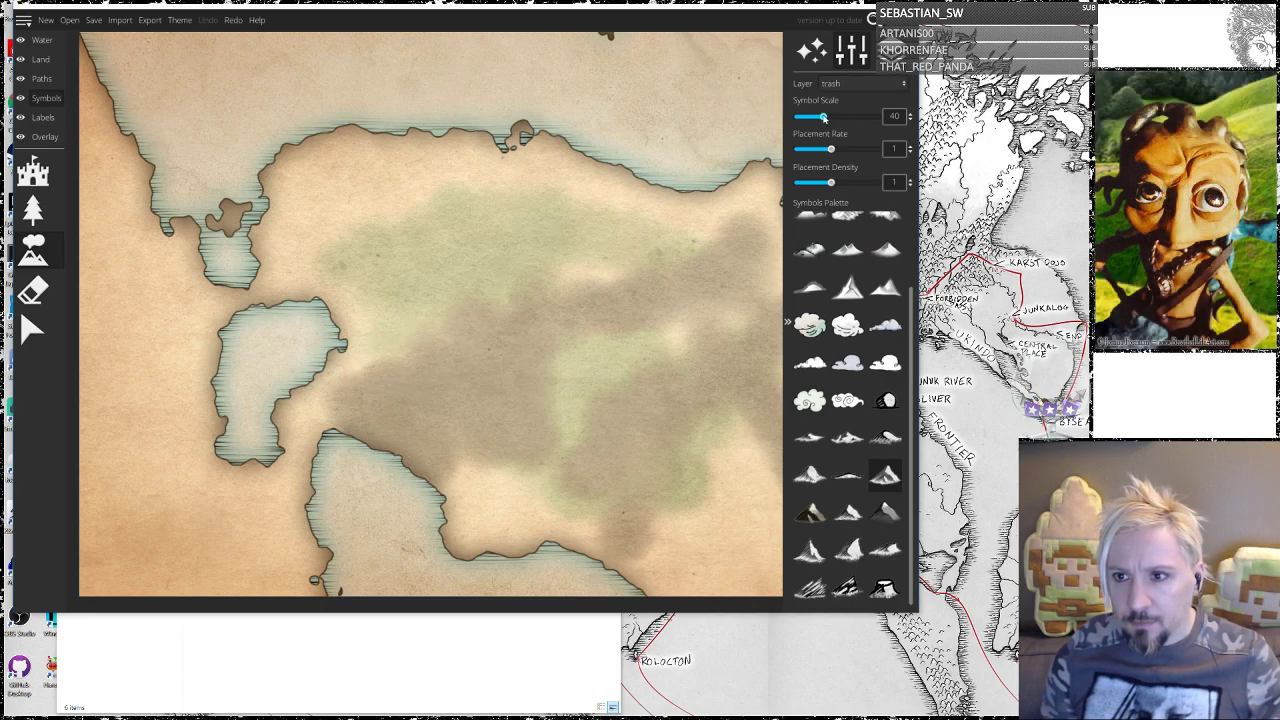
mouse_move(598, 208)
left_mouse_down()
mouse_move(458, 296)
mouse_move(433, 333)
mouse_move(382, 366)
left_mouse_up()
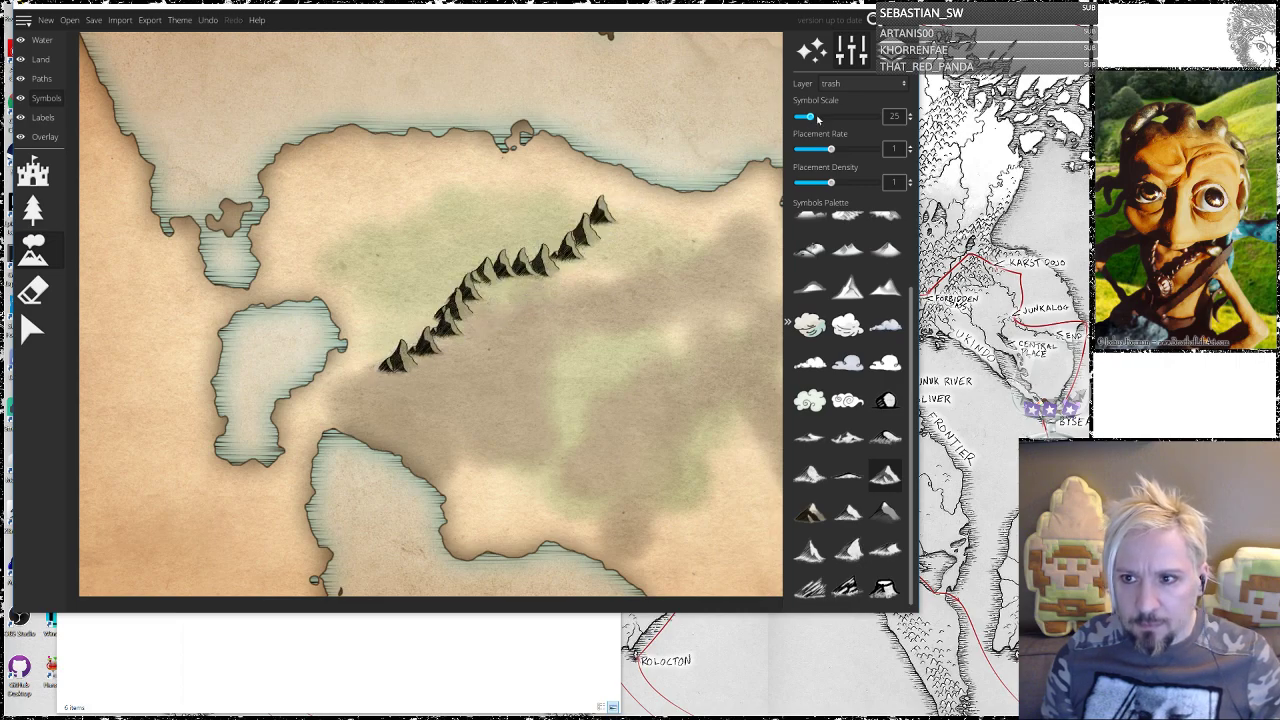
key("ctrl+z")
Step: Paint a cluster of large mountains at symbol scale 50 across the northern green area and down to the western coast
left_click_drag(822, 117, 828, 117)
mouse_move(622, 194)
left_mouse_down()
mouse_move(585, 207)
mouse_move(615, 221)
mouse_move(464, 283)
mouse_move(402, 334)
left_mouse_up()
left_click(568, 310)
left_click_drag(514, 337, 330, 380)
mouse_move(362, 285)
left_mouse_down()
mouse_move(337, 218)
mouse_move(395, 198)
mouse_move(443, 210)
left_mouse_up()
mouse_move(563, 270)
left_mouse_down()
mouse_move(661, 232)
mouse_move(686, 205)
left_mouse_up()
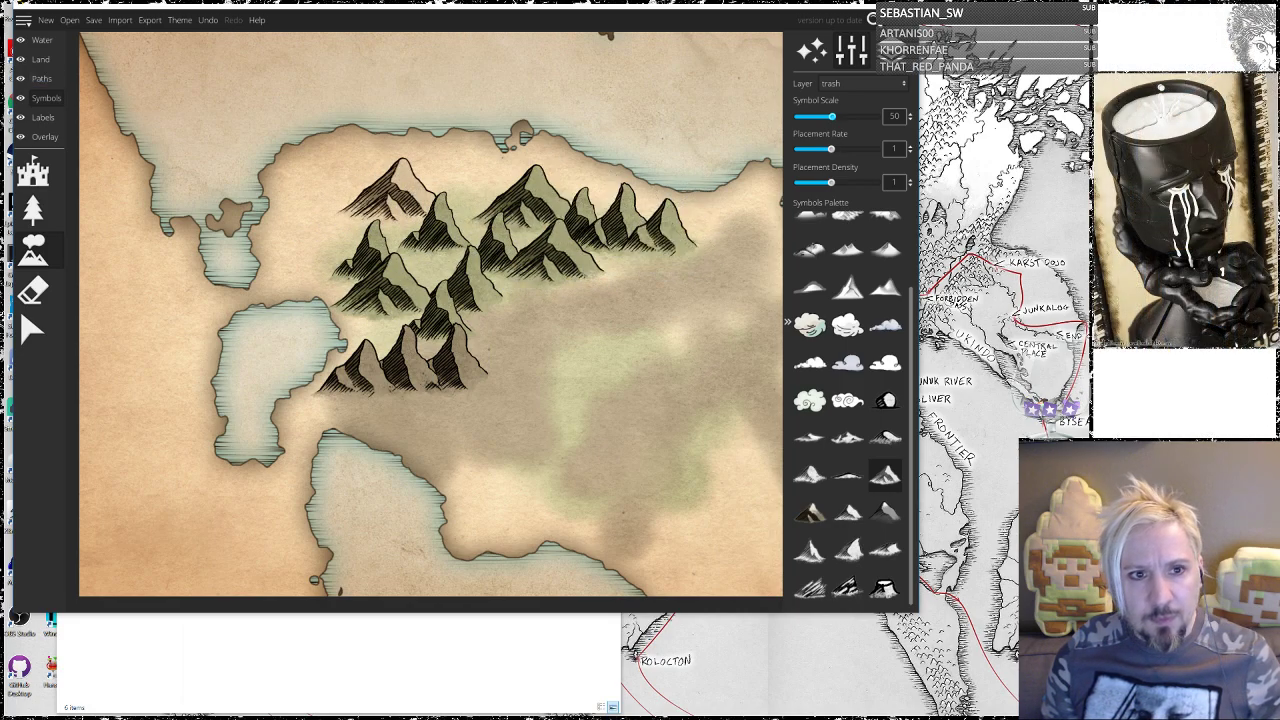
Step: Paint a curved line of custom poplar trees at symbol scale 35 along the southeastern foot of the mountains
left_click(33, 208)
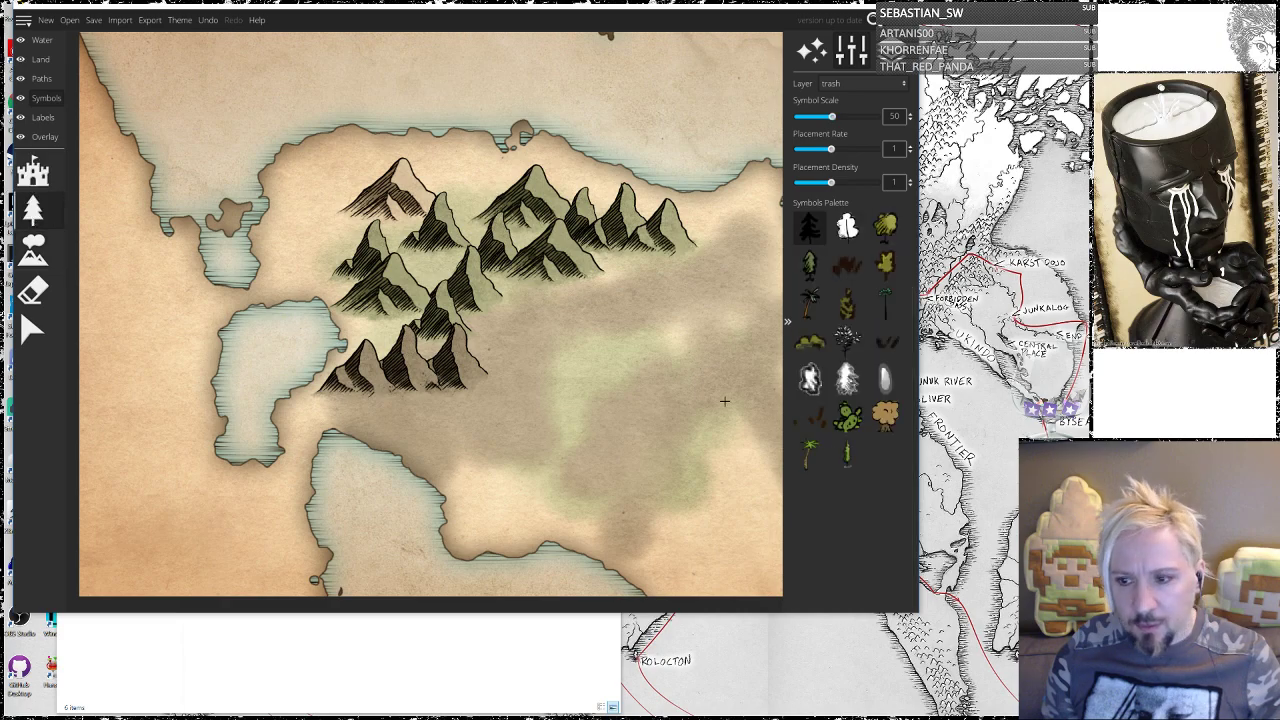
left_click(846, 458)
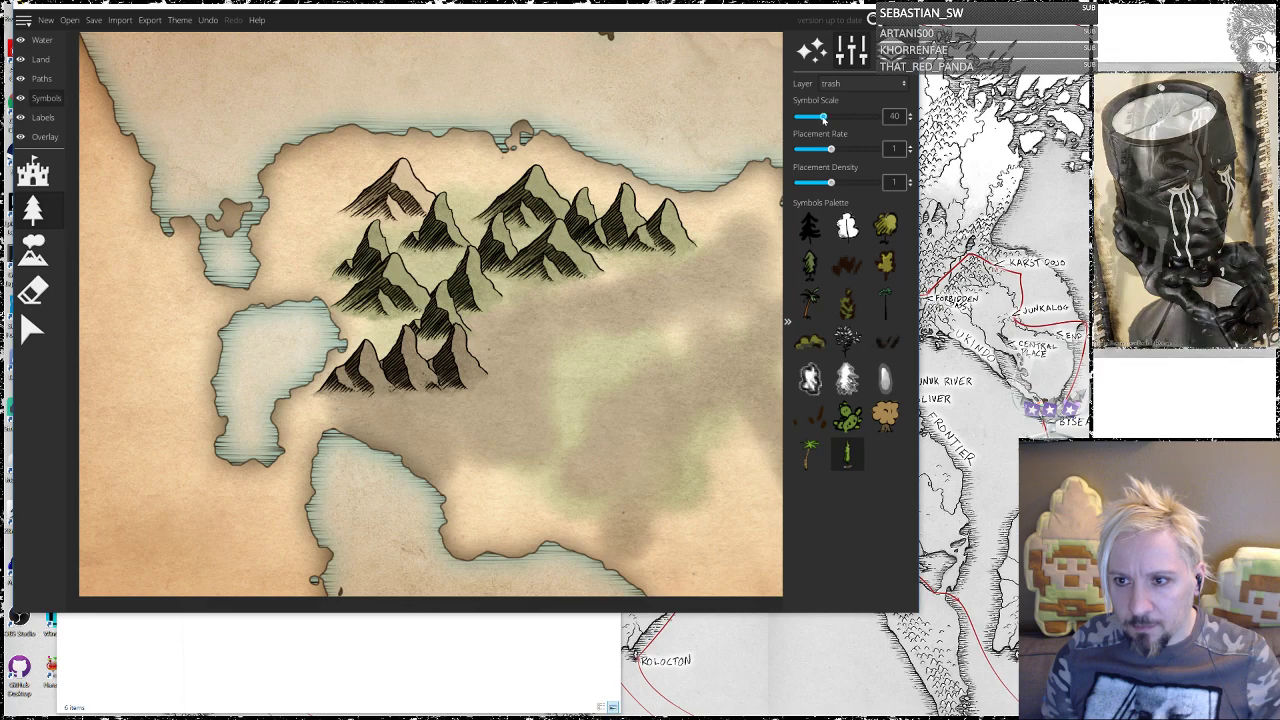
left_click_drag(823, 118, 819, 117)
mouse_move(665, 255)
left_mouse_down()
mouse_move(522, 329)
mouse_move(504, 368)
mouse_move(532, 380)
mouse_move(549, 411)
mouse_move(524, 423)
mouse_move(490, 406)
mouse_move(433, 432)
left_mouse_up()
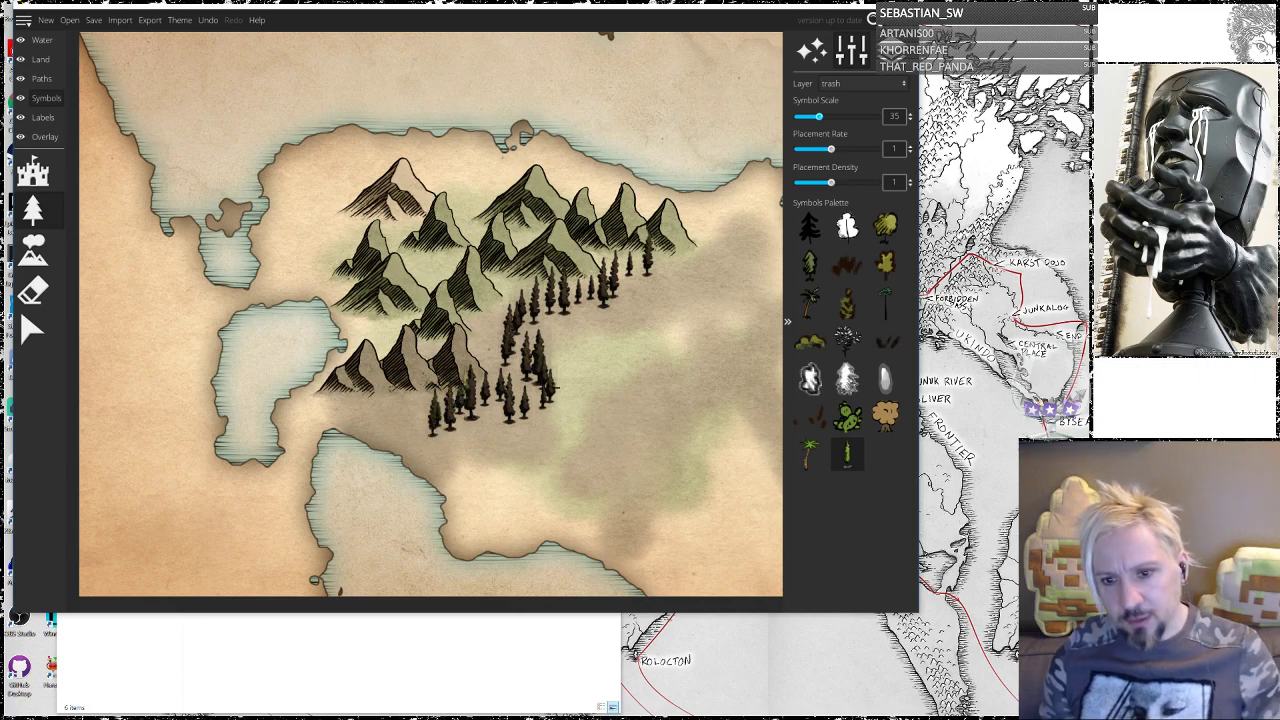
Step: Paint the ground around the poplar trees green with the soft land color brush at size 128
left_click(54, 62)
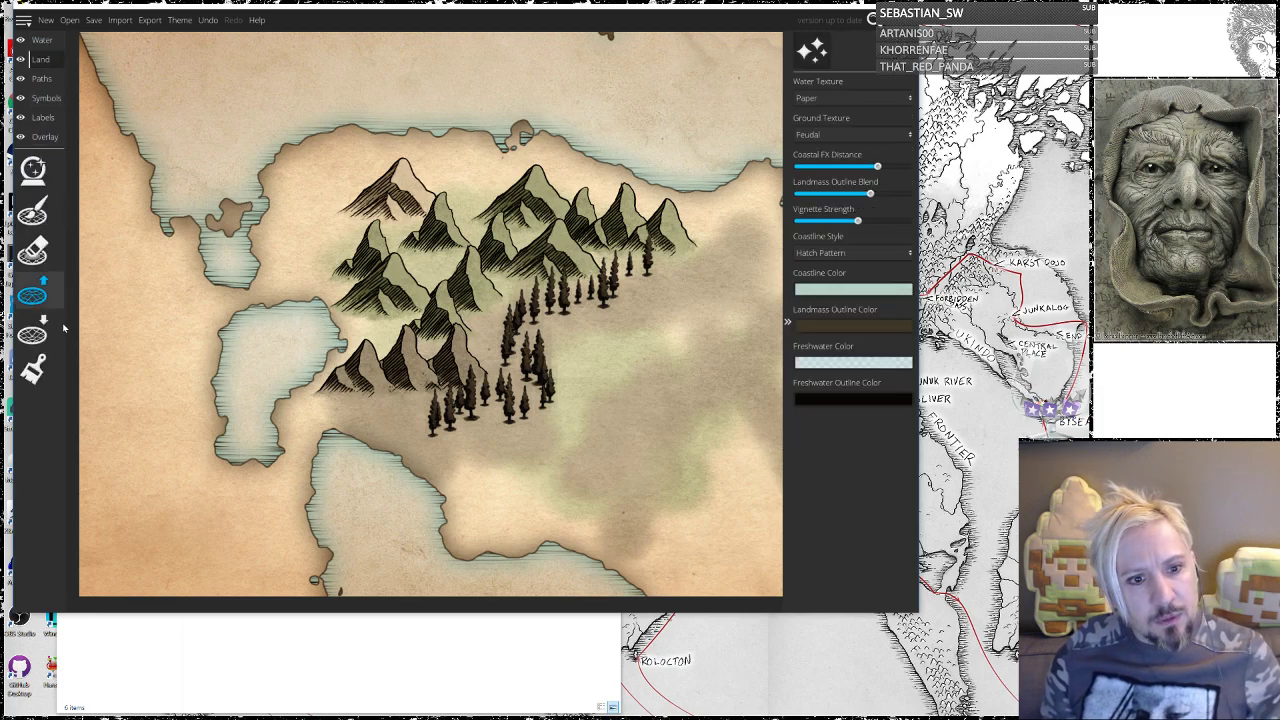
left_click(33, 370)
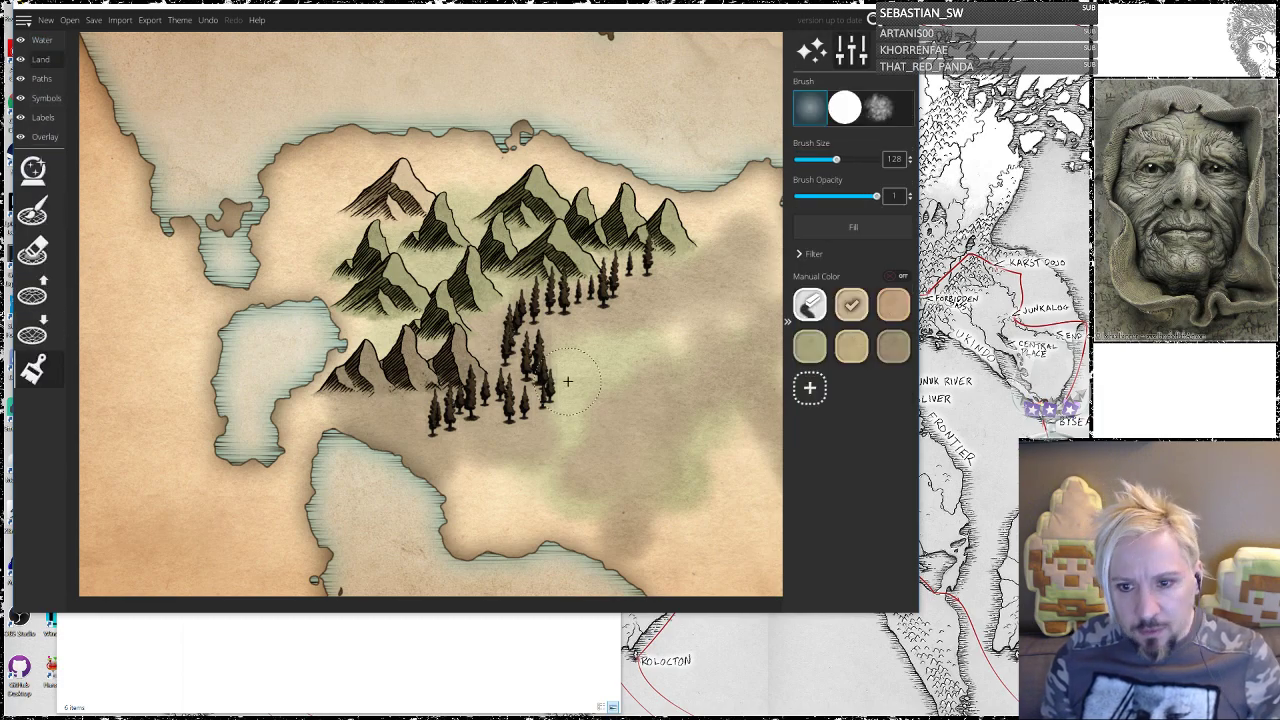
left_click(810, 346)
mouse_move(490, 410)
left_mouse_down()
mouse_move(470, 405)
mouse_move(437, 445)
mouse_move(513, 373)
mouse_move(515, 309)
left_mouse_up()
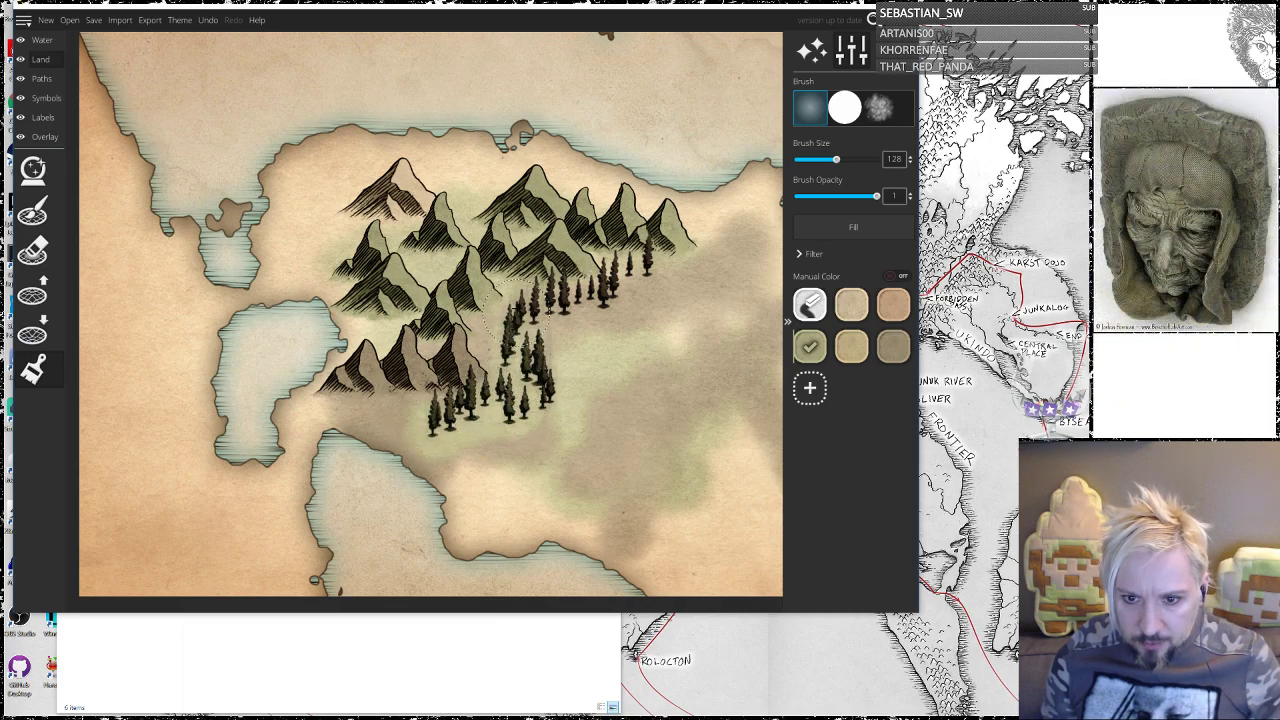
mouse_move(585, 290)
left_mouse_down()
mouse_move(640, 275)
mouse_move(540, 330)
left_mouse_up()
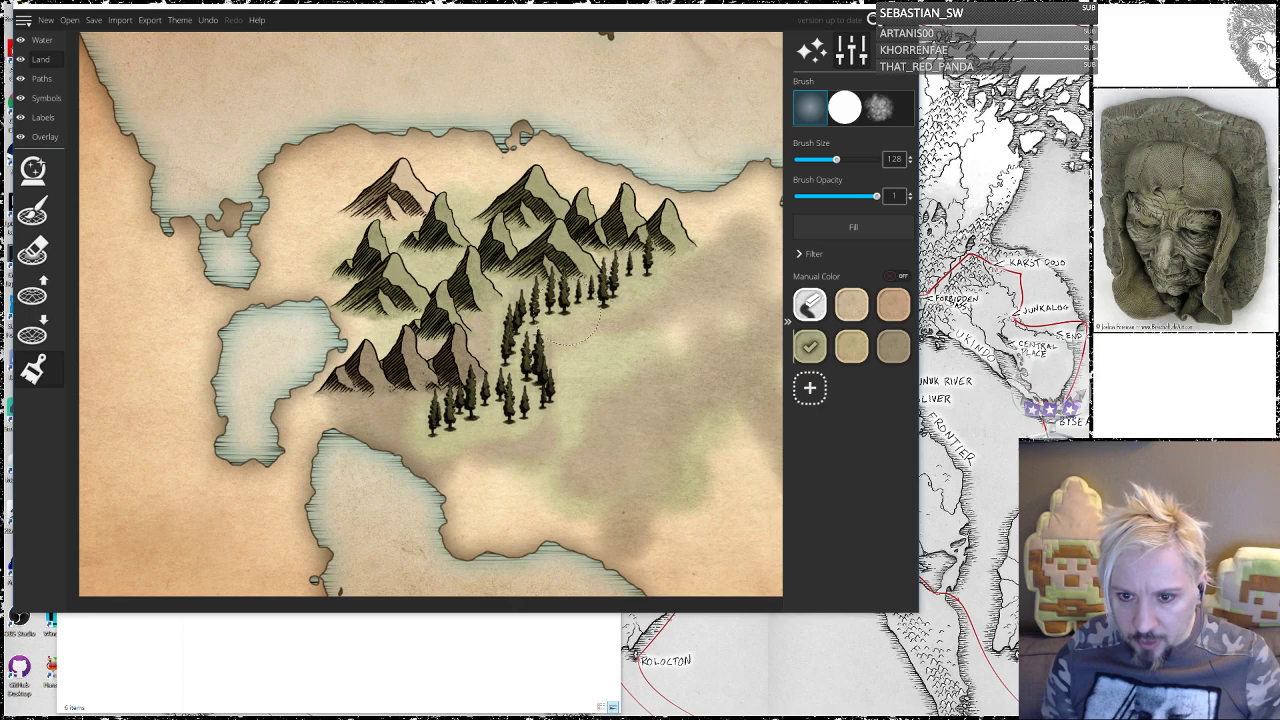
Step: Color the ground under the mountains brown and the ground among the poplars light beige
left_click(893, 346)
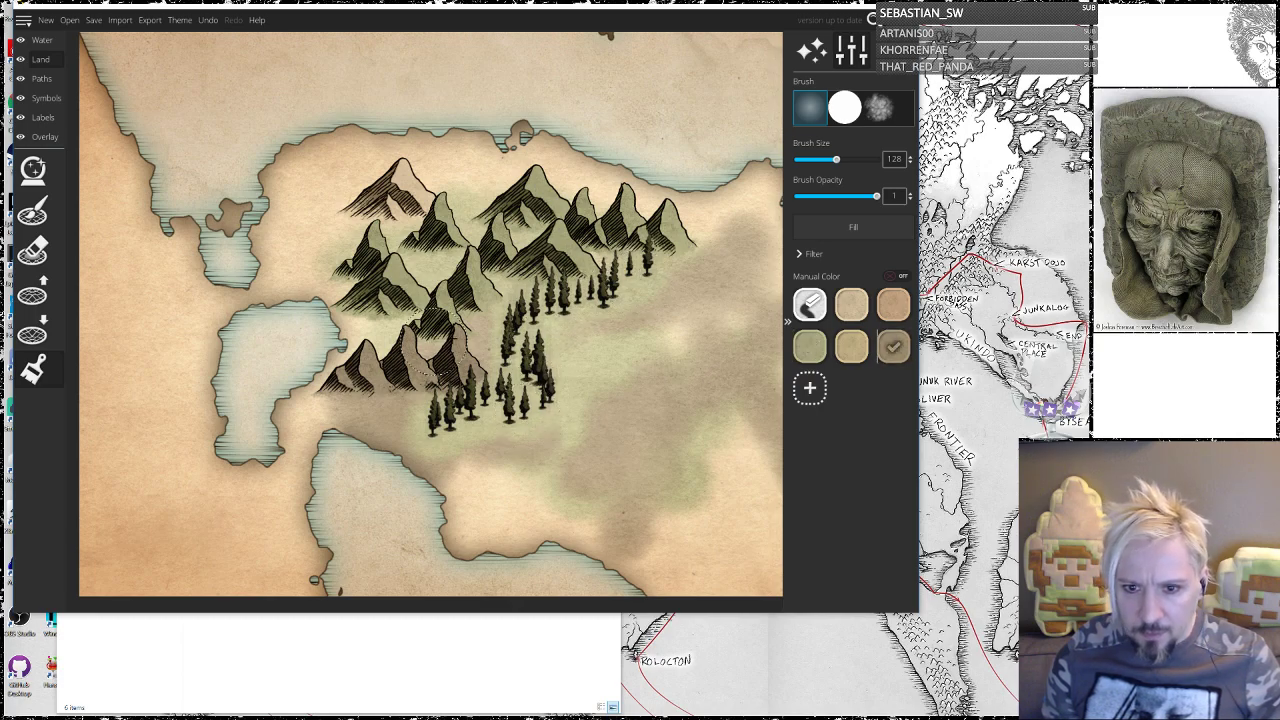
mouse_move(478, 292)
left_mouse_down()
mouse_move(671, 233)
mouse_move(555, 229)
mouse_move(524, 213)
mouse_move(464, 253)
mouse_move(396, 262)
mouse_move(366, 298)
mouse_move(436, 238)
mouse_move(354, 250)
left_mouse_up()
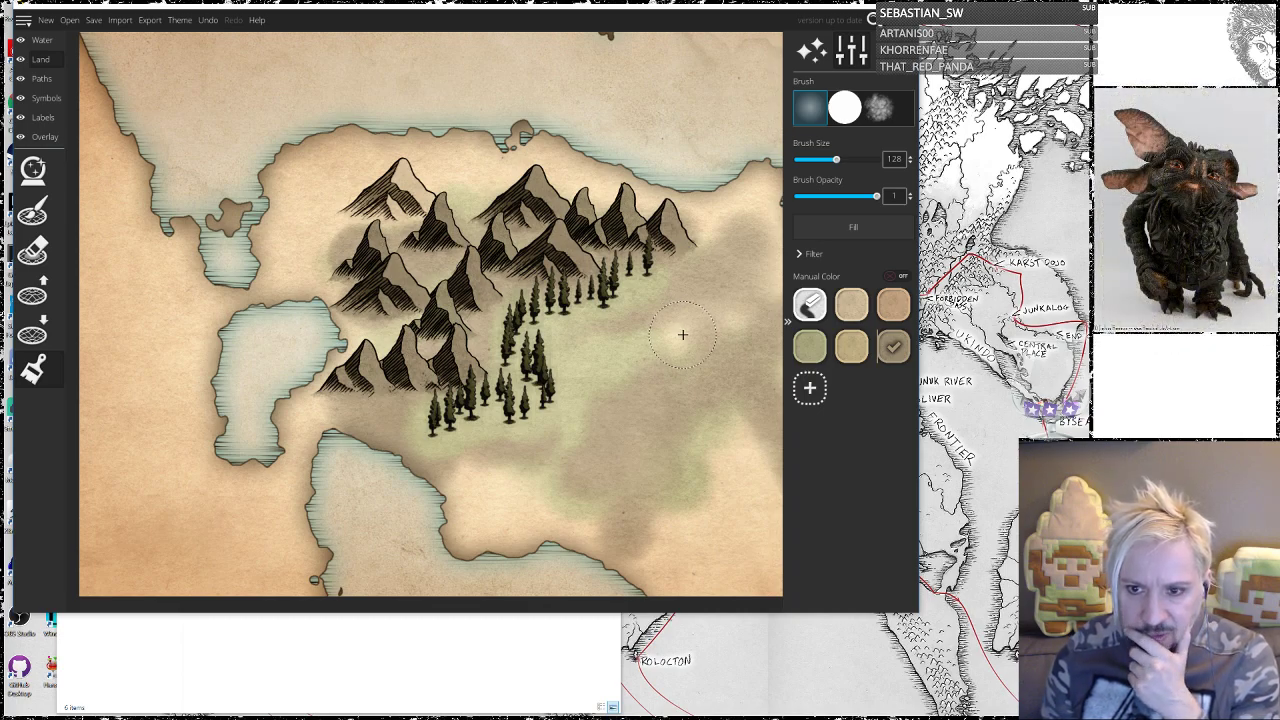
left_click(850, 305)
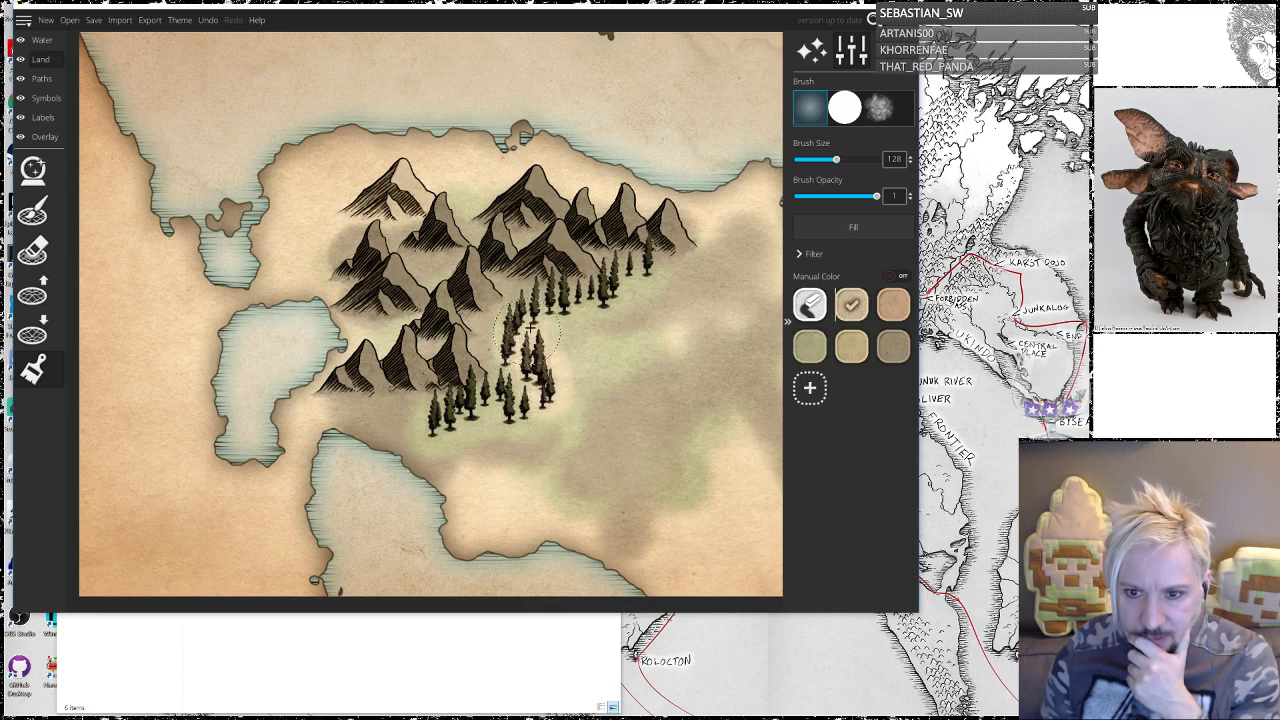
left_click_drag(530, 330, 576, 311)
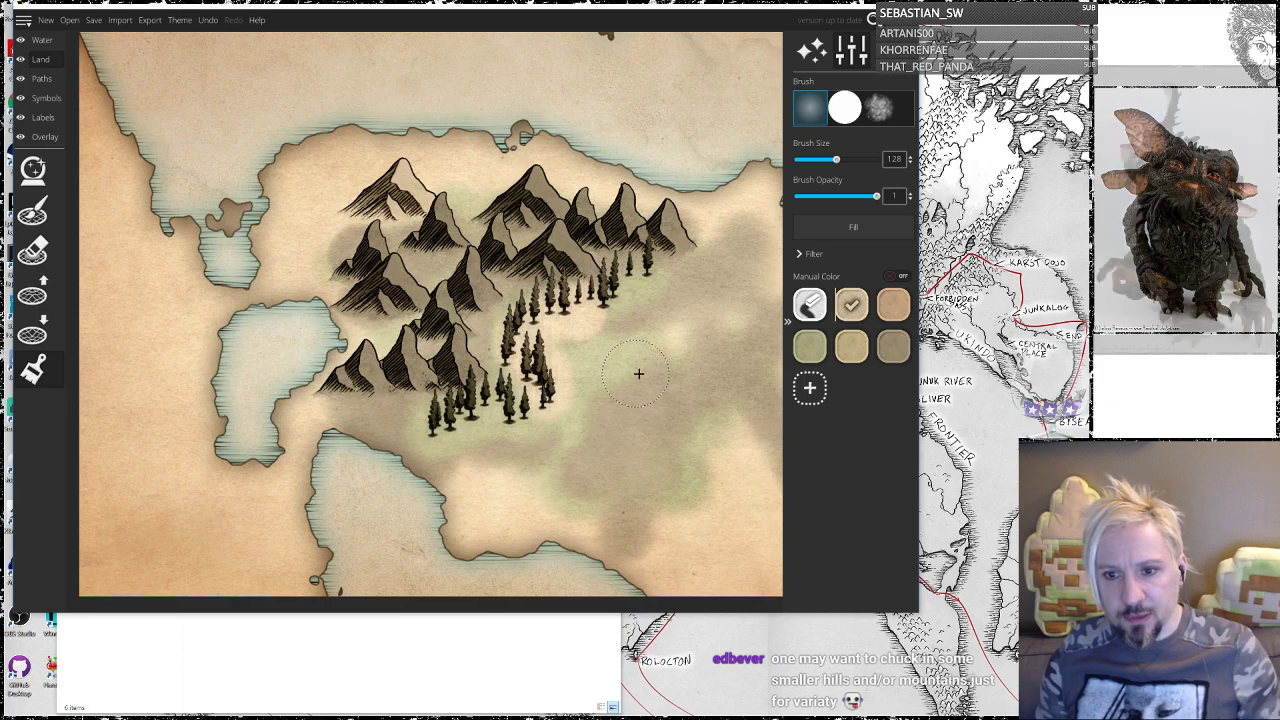
Step: Open the wonderdraft_symbols file from the TreePoplar folder in Notepad and change its draw_mode to "simple"
left_click(300, 650)
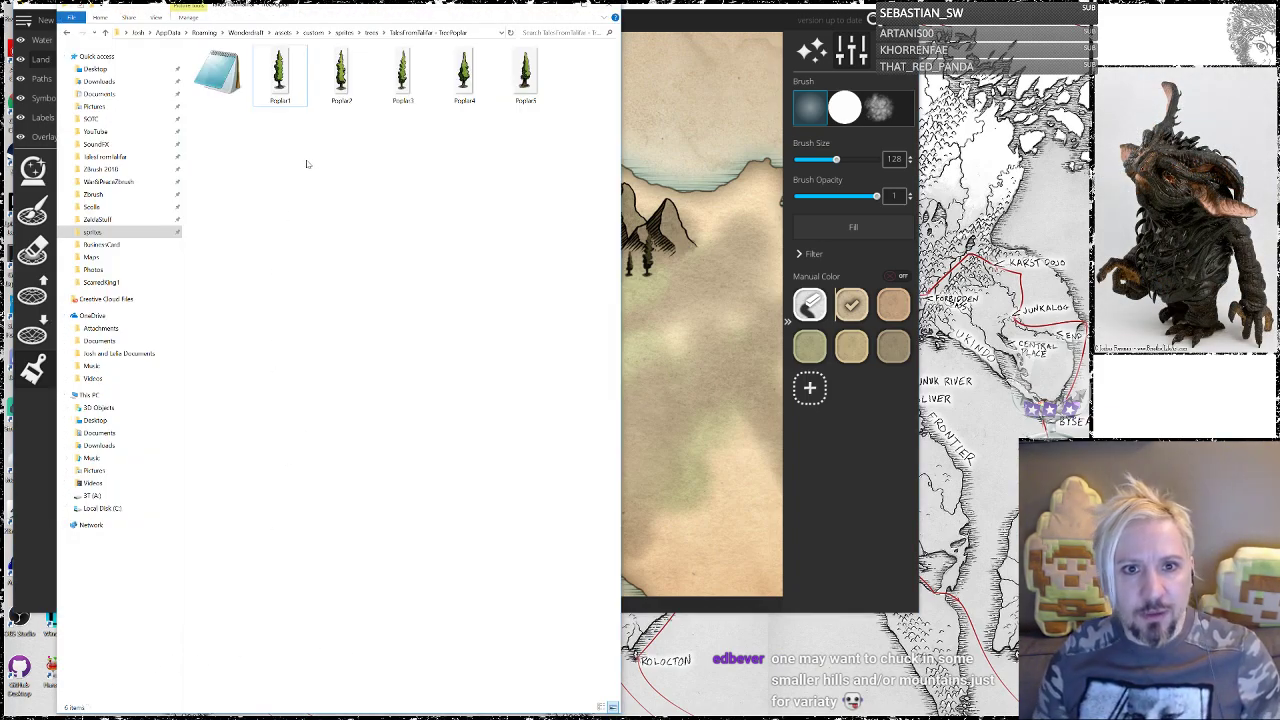
left_click_drag(365, 10, 472, 17)
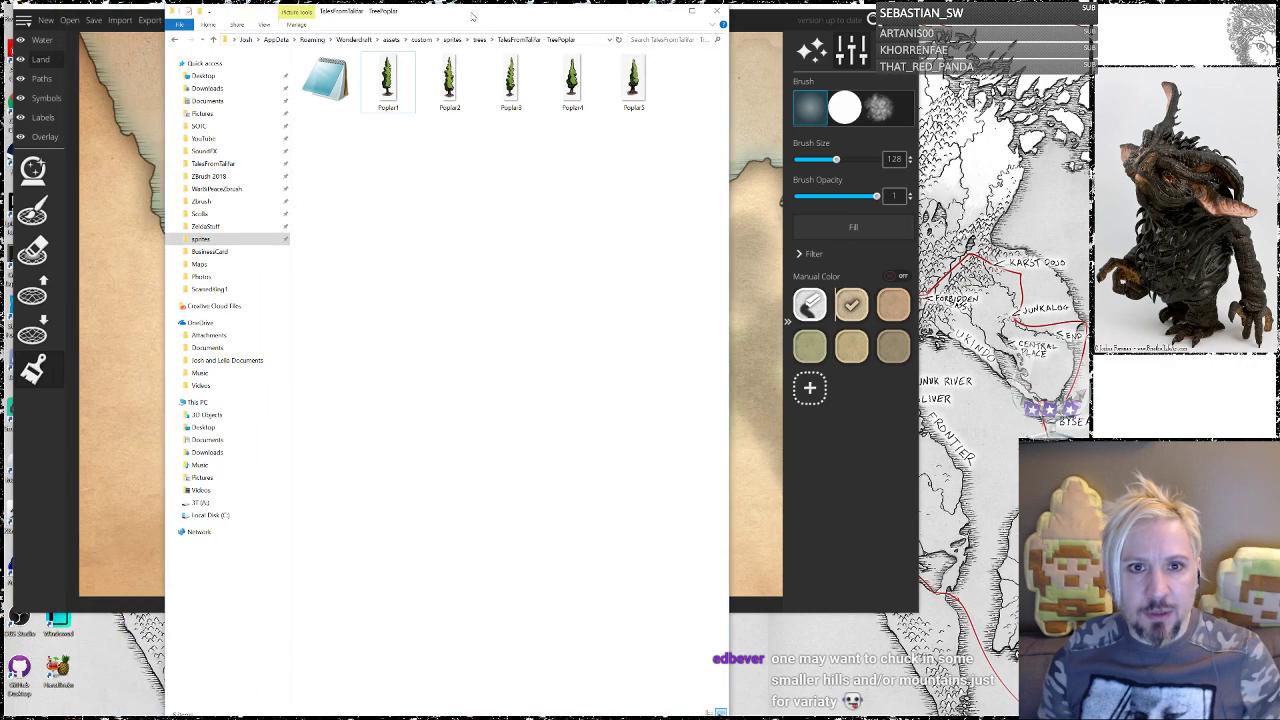
double_click(328, 78)
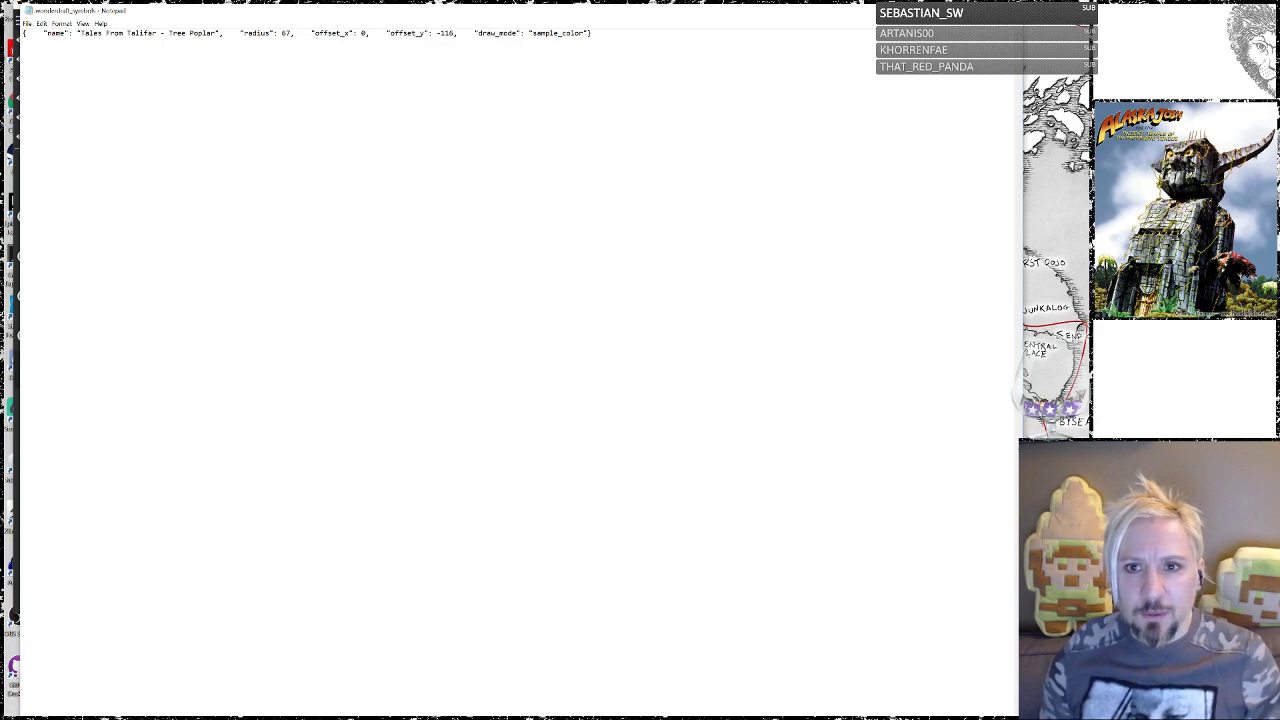
key("shift+Right")
key("shift+Right")
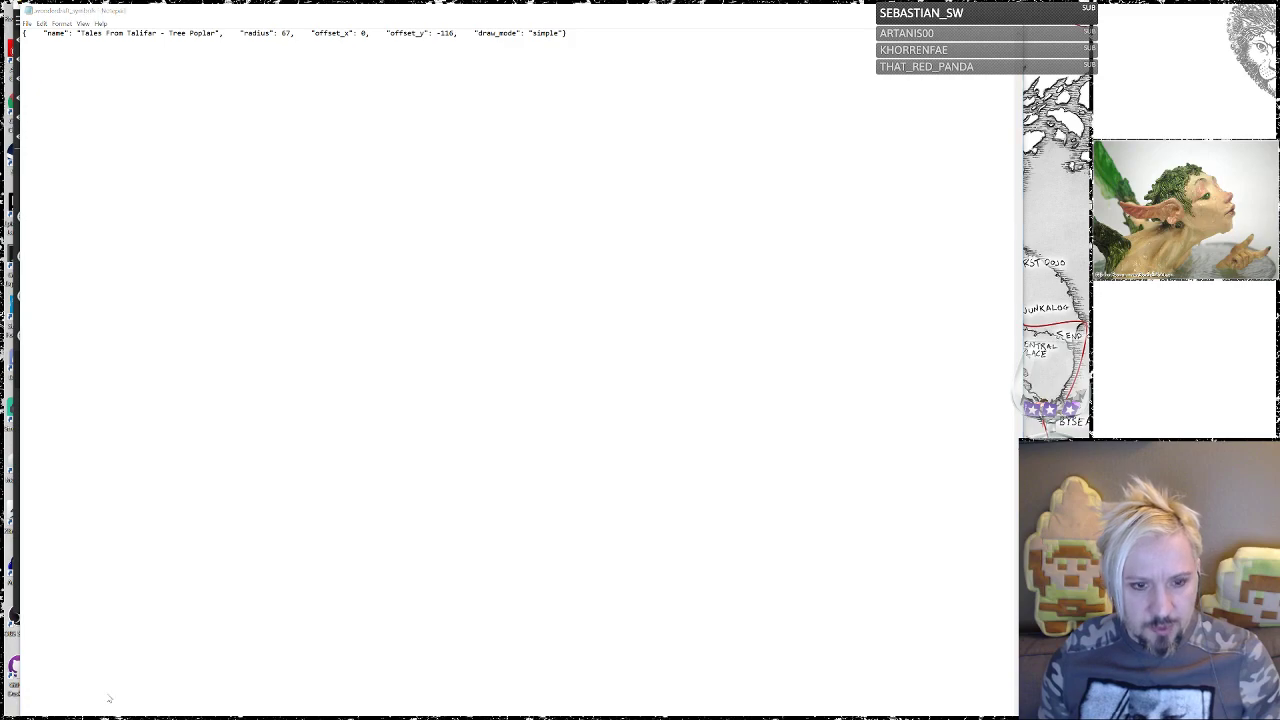
Step: Check the draw_mode wording in the Reddit symbol metadata post, set draw_mode to "normal" in wonderdraft_symbols, save and close it
key("alt+Tab")
left_click(88, 5)
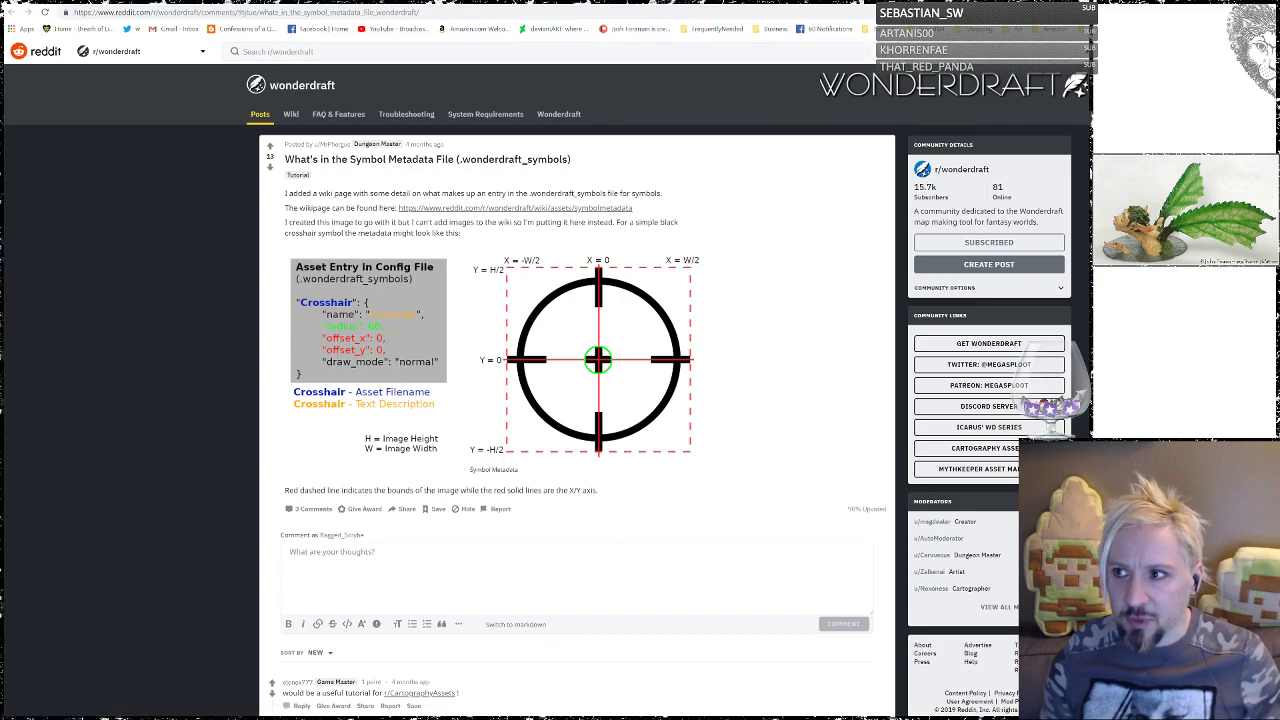
key("alt+Tab")
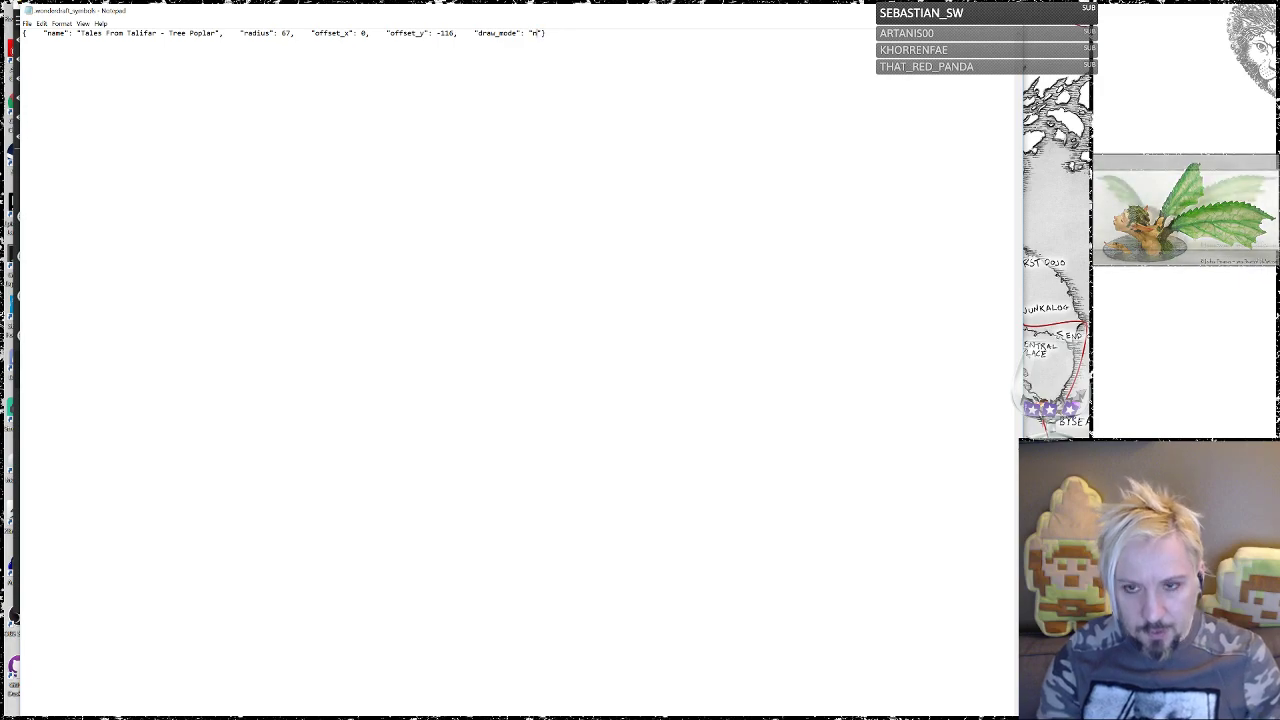
type("normal")
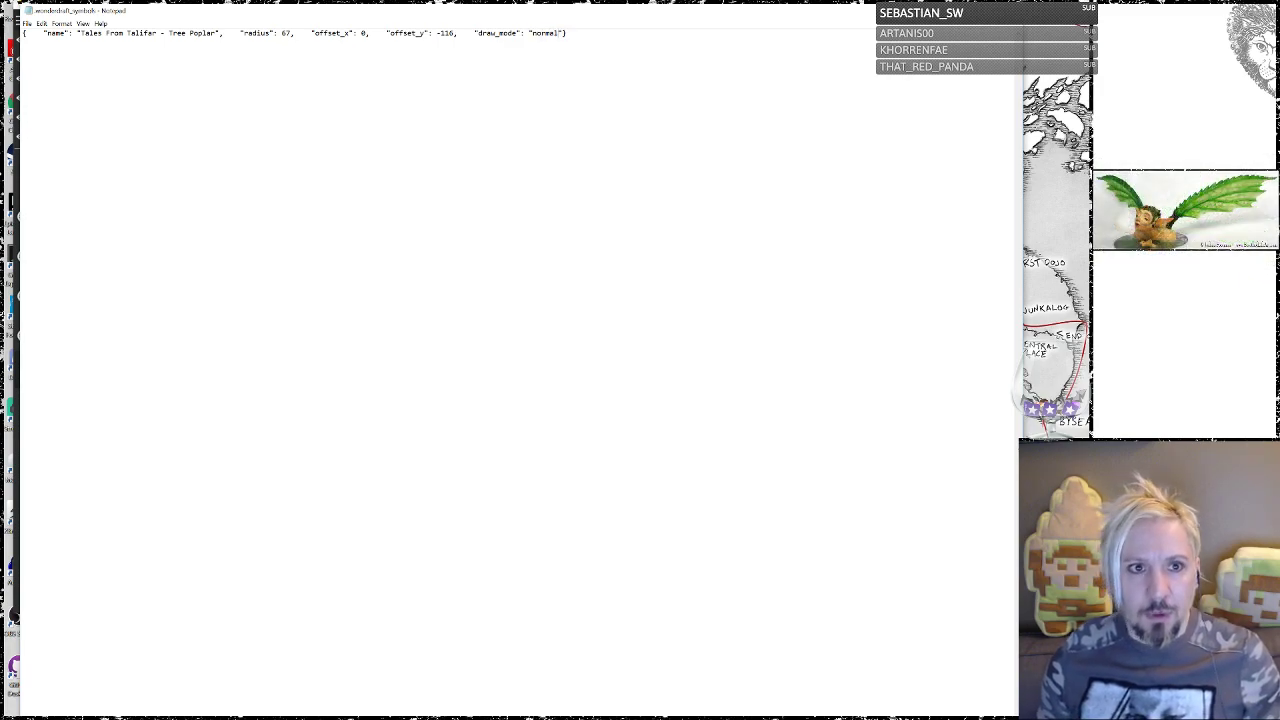
left_click(27, 23)
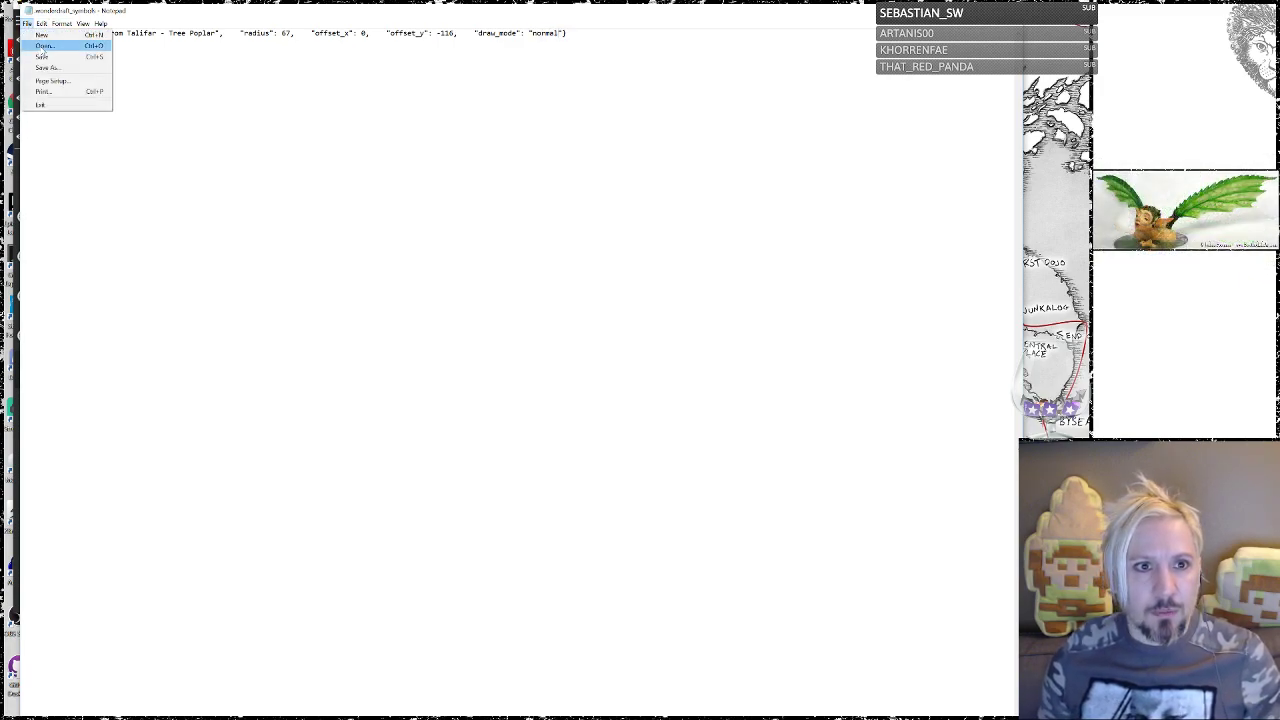
left_click(48, 58)
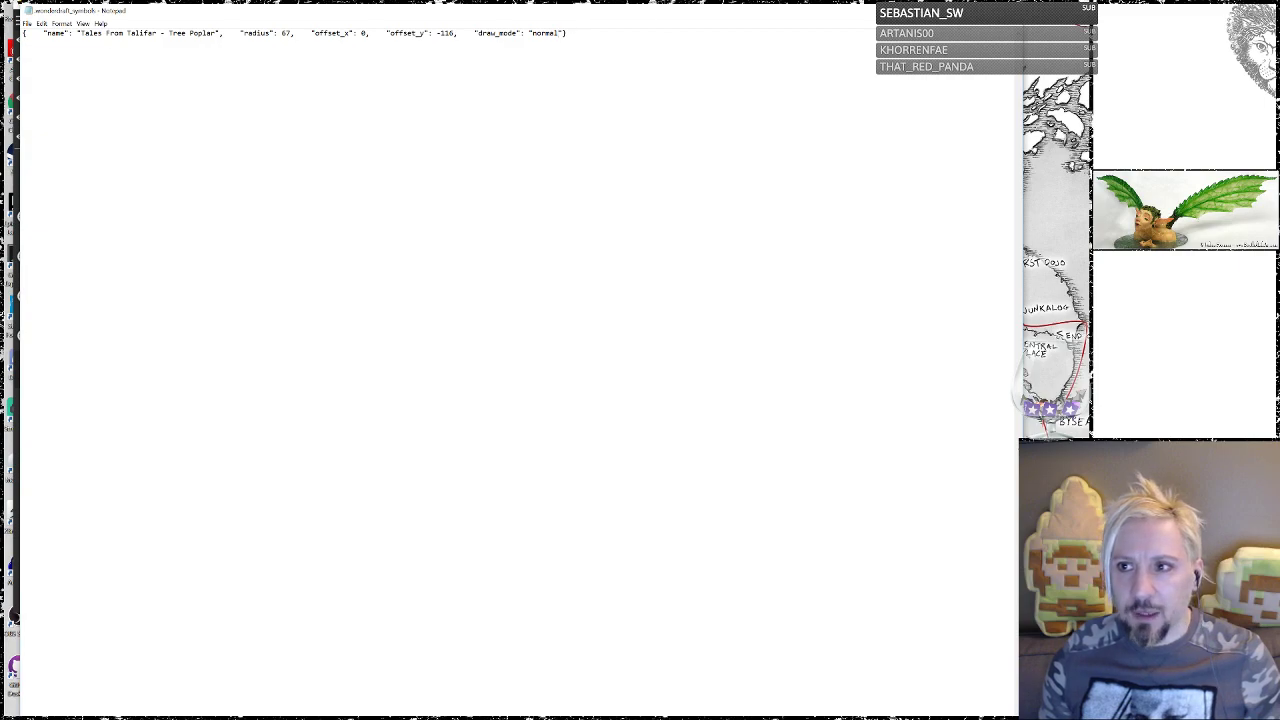
key("alt+F4")
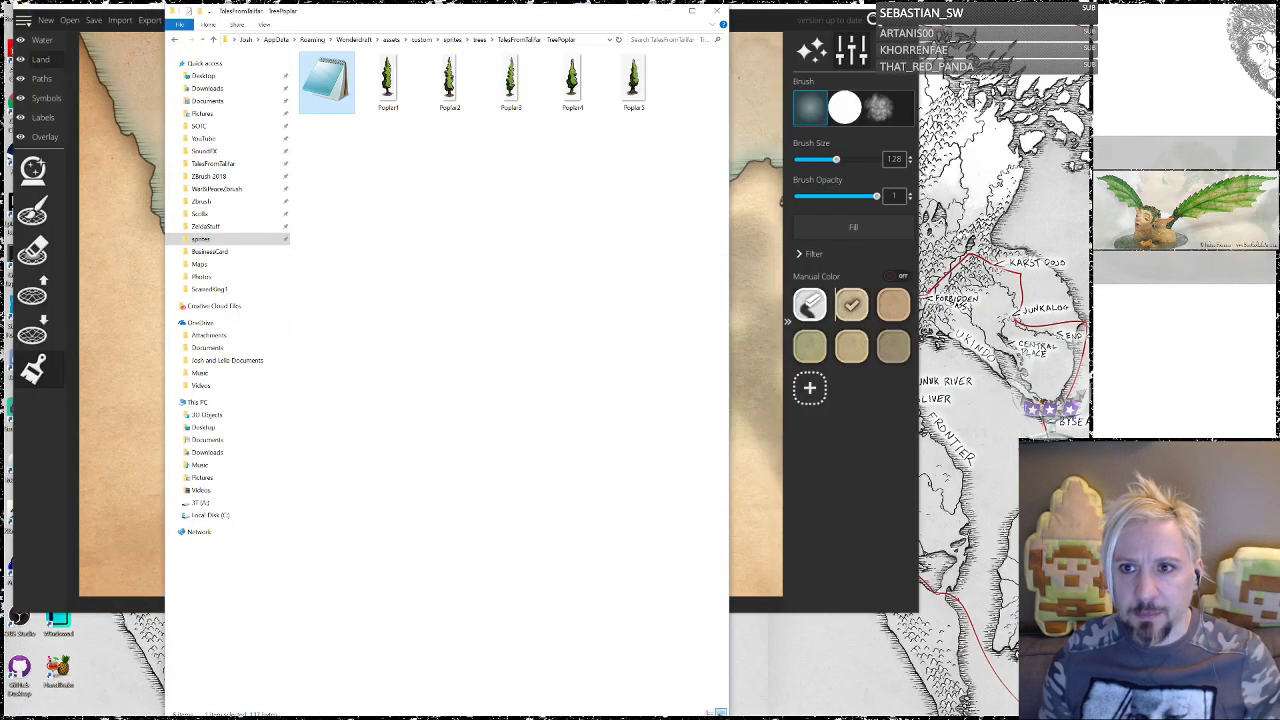
Step: Quit Wonderdraft discarding the map changes, relaunch it and open the TestBed map
left_click(774, 8)
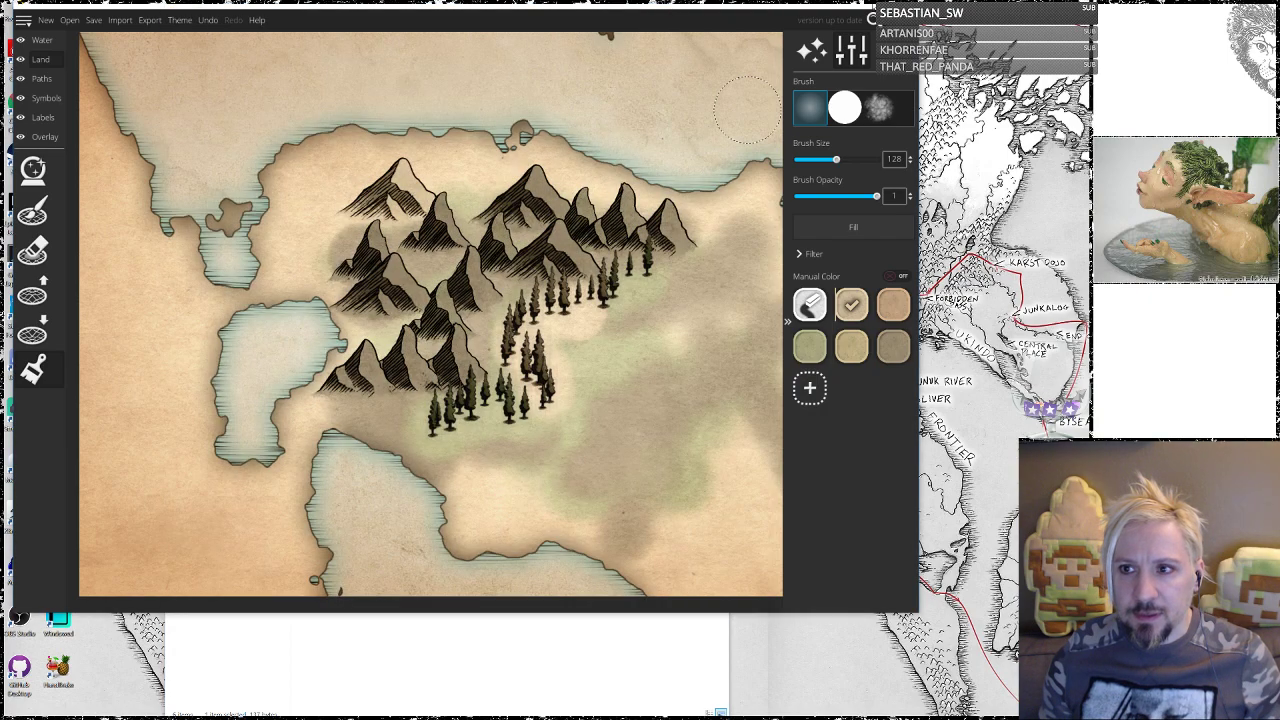
key("alt+F4")
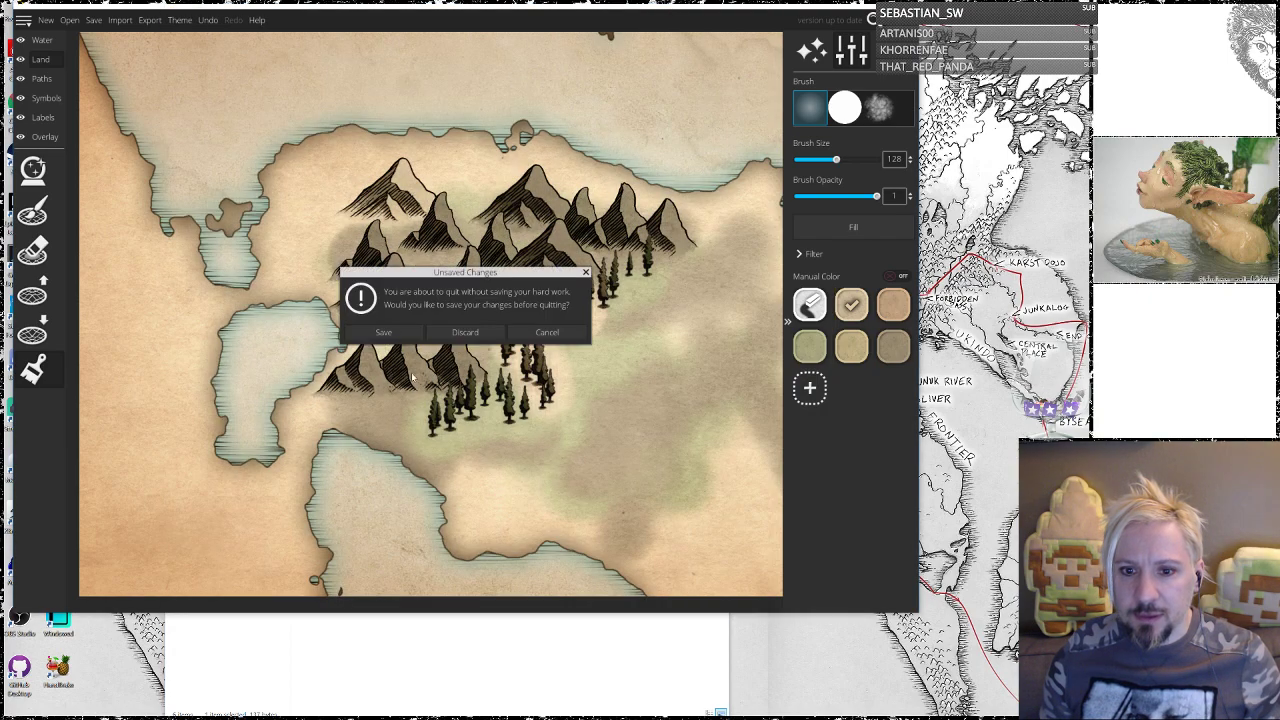
left_click(466, 333)
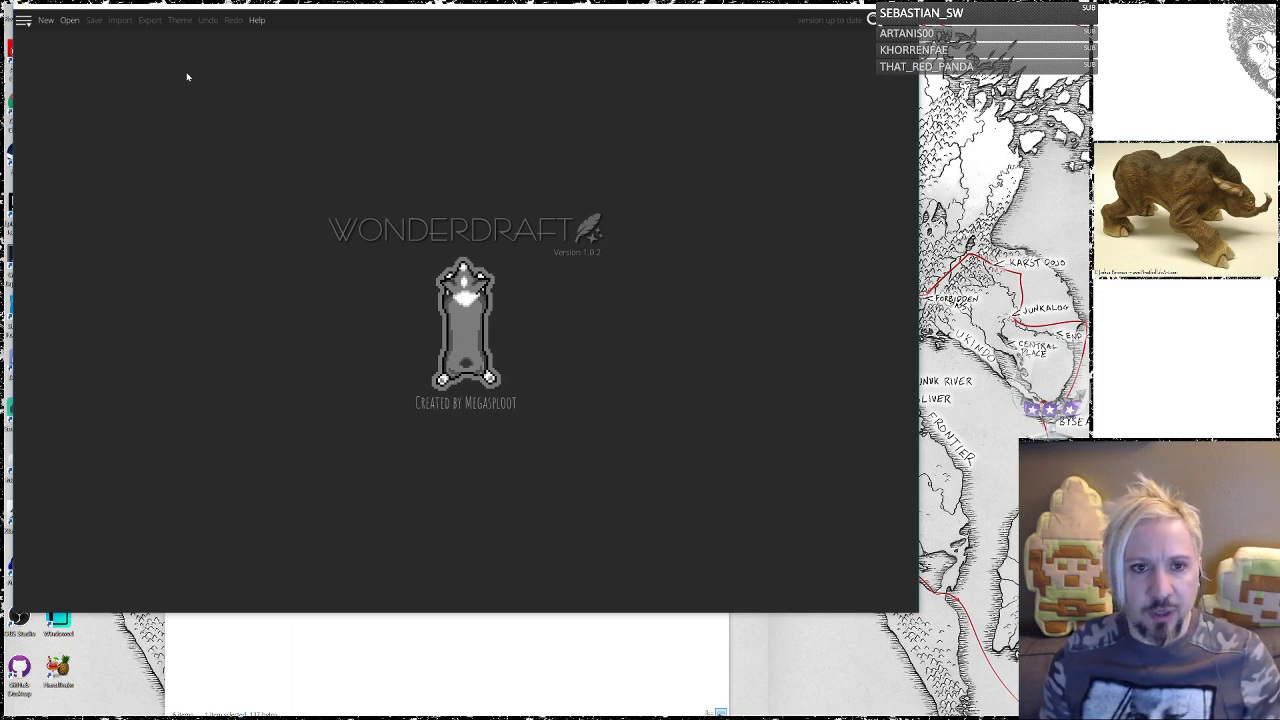
left_click(62, 22)
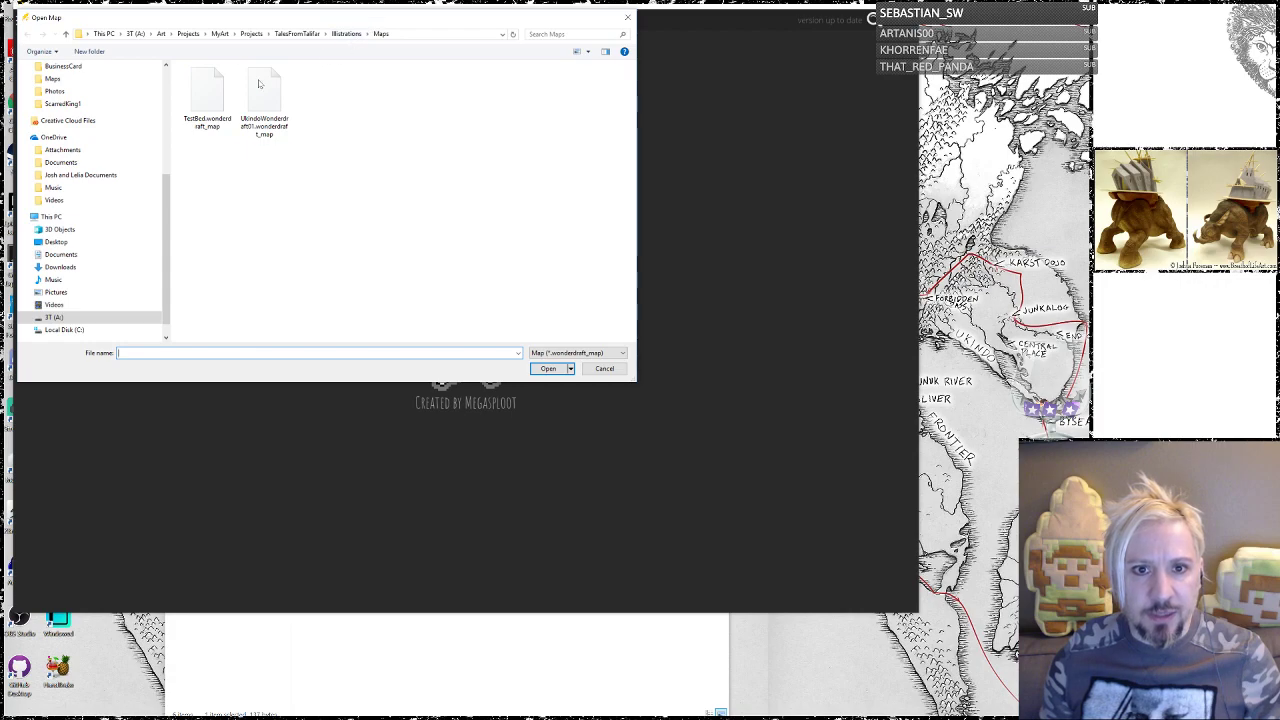
double_click(212, 98)
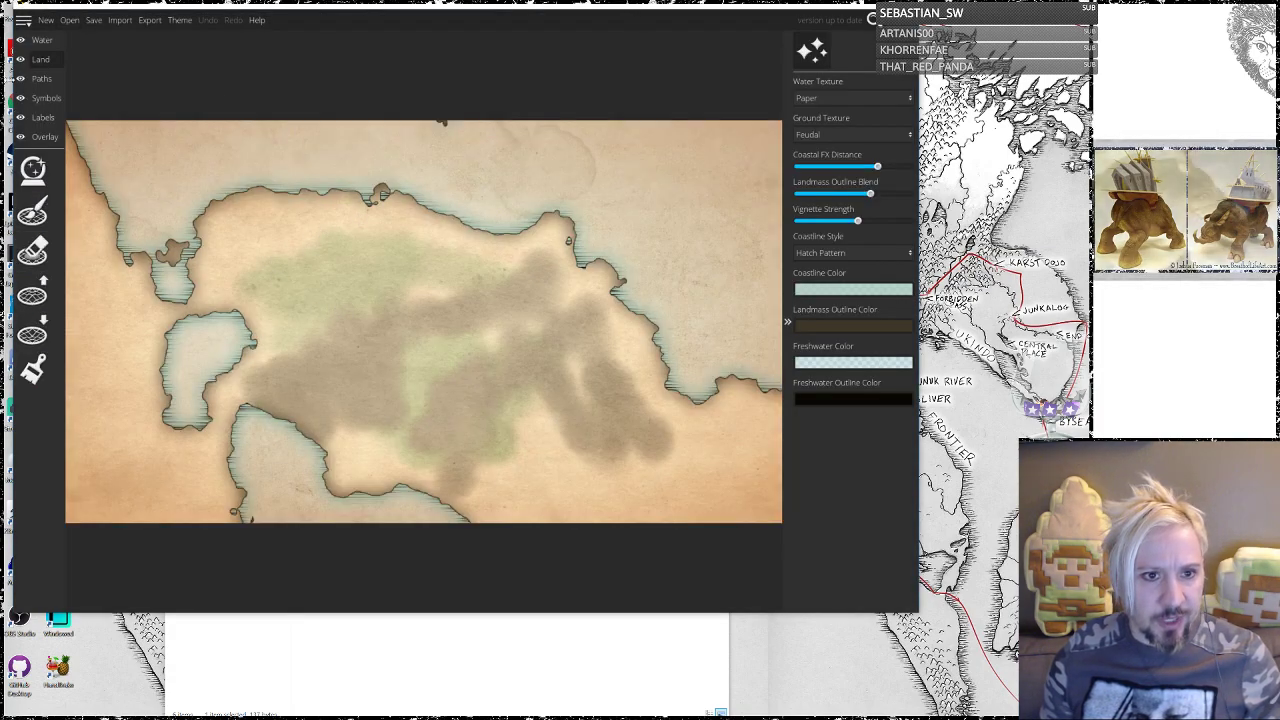
Step: Choose the custom poplar tree symbol and scatter trees at symbol scale 100 across the green and brown land
left_click(44, 98)
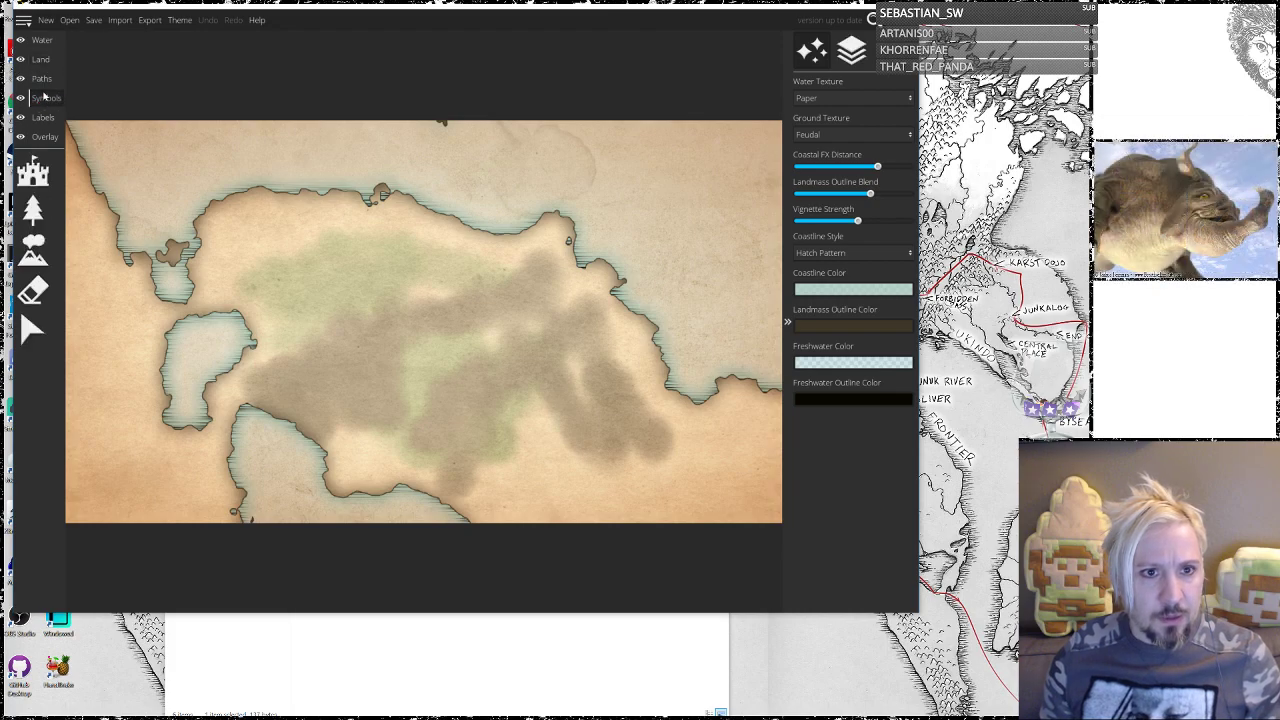
left_click(33, 252)
left_click(33, 208)
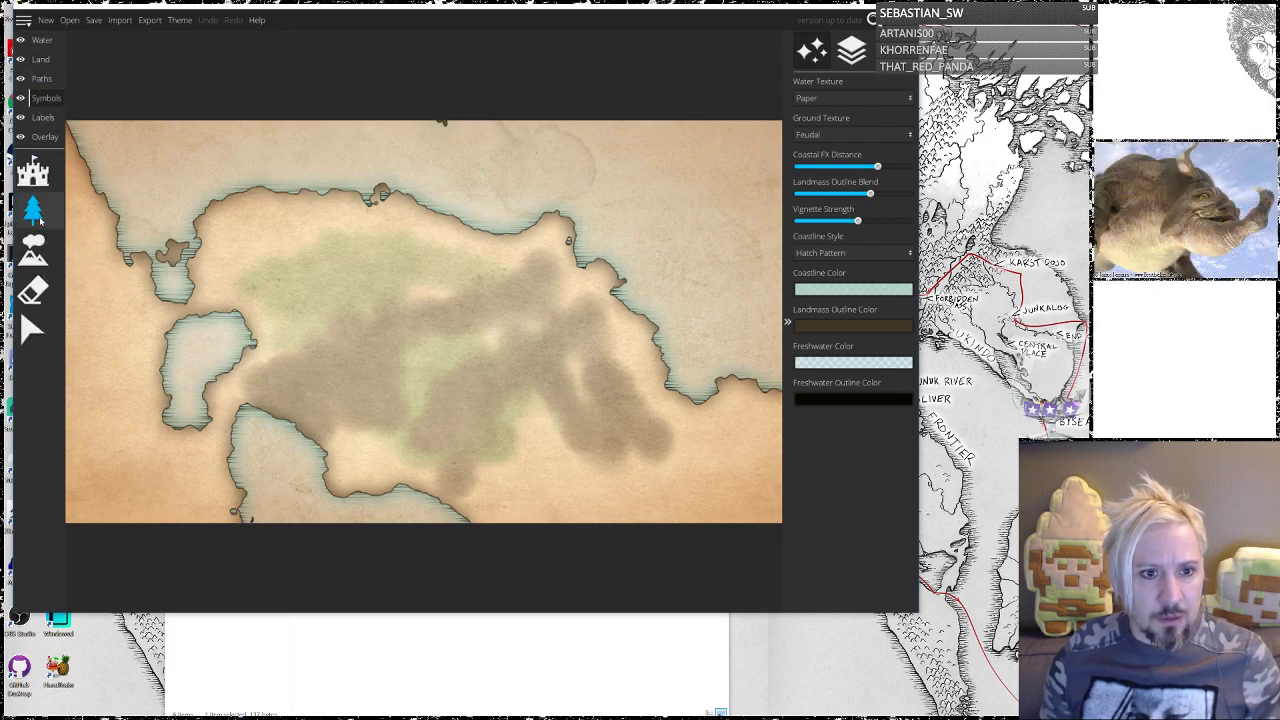
left_click(847, 455)
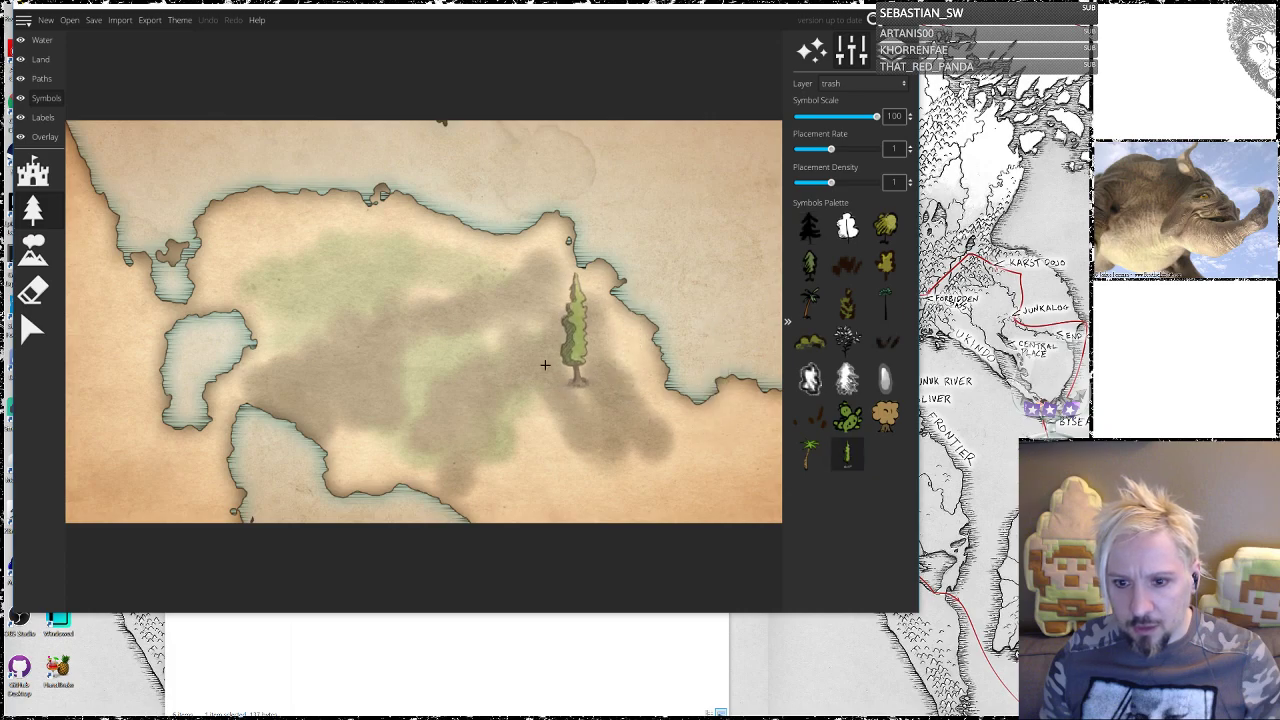
mouse_move(460, 335)
left_mouse_down()
mouse_move(345, 308)
mouse_move(320, 405)
mouse_move(468, 440)
mouse_move(640, 425)
mouse_move(644, 456)
left_mouse_up()
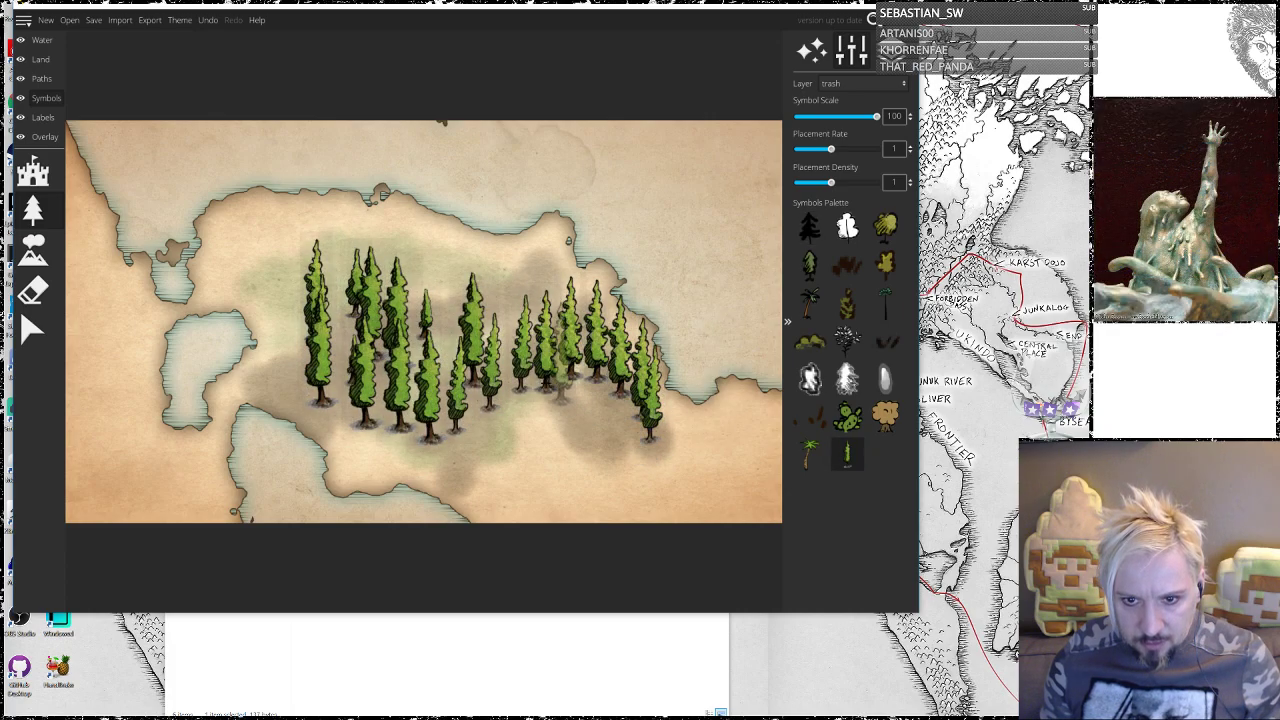
left_click(267, 288)
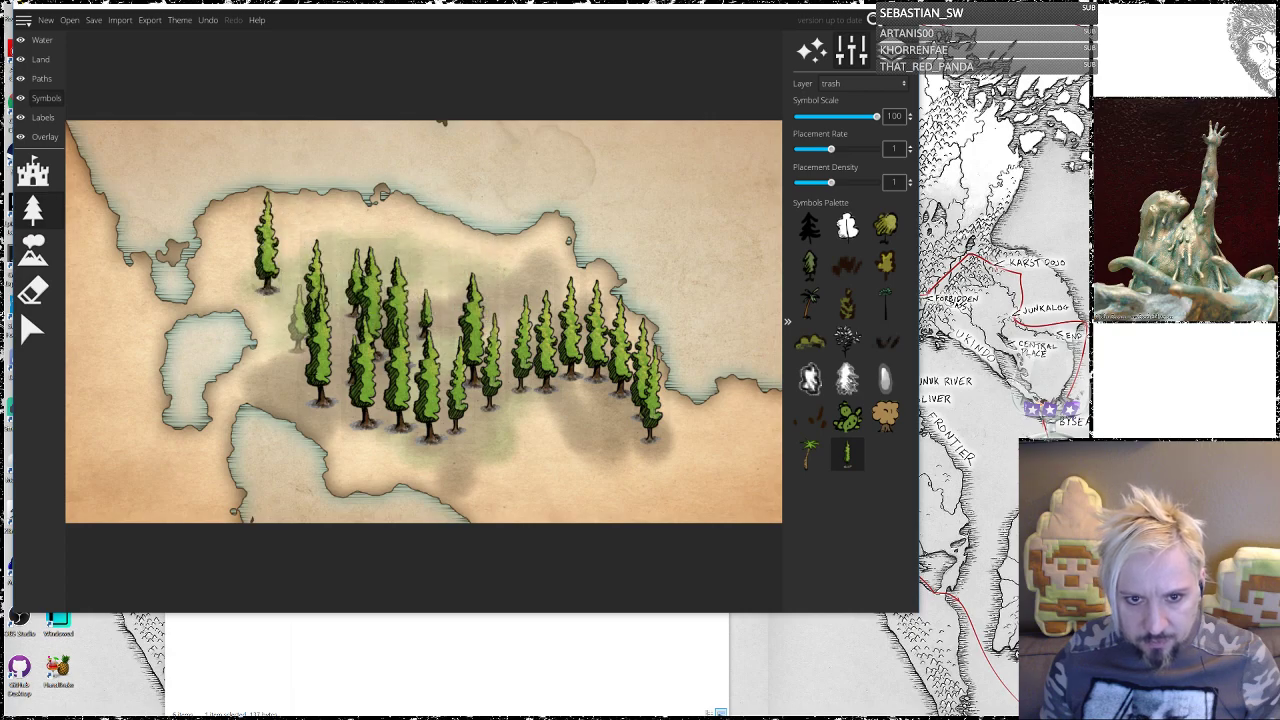
scroll(334, 324, "up", 10)
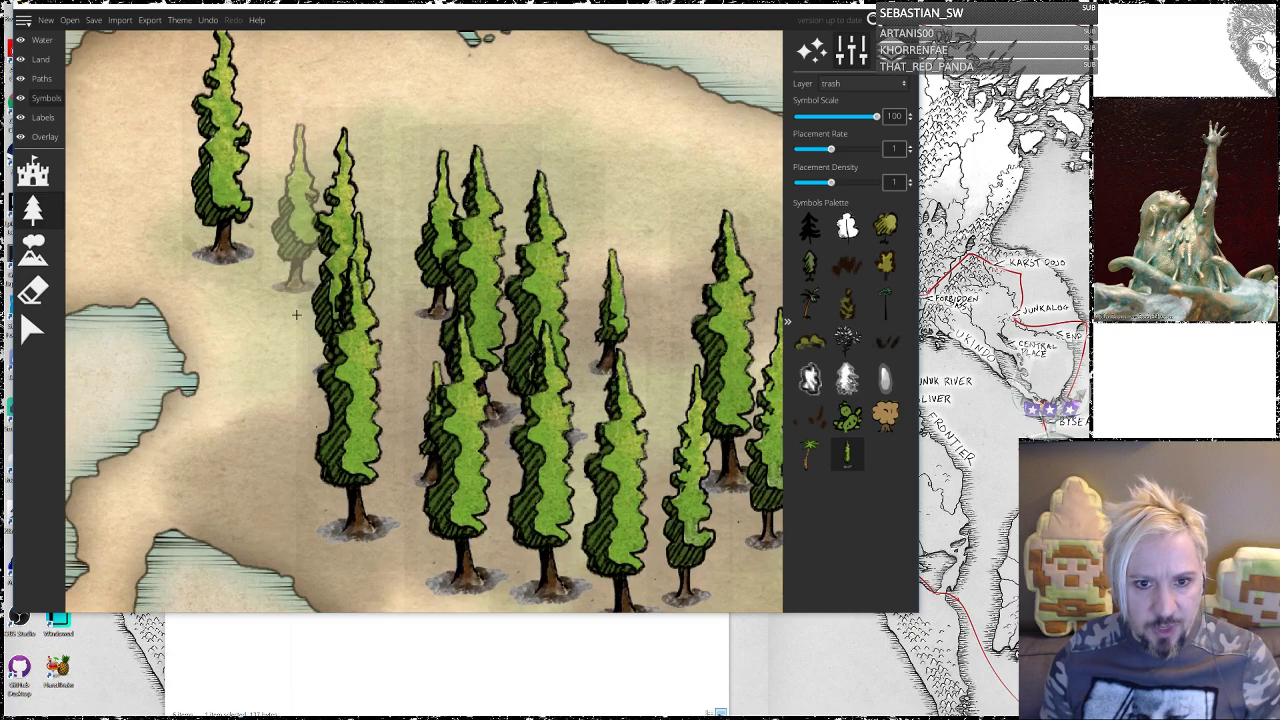
Step: Reduce the symbol scale from full size down to 50 and scatter smaller poplars across the land north of the large trees
scroll(537, 270, "down", 6)
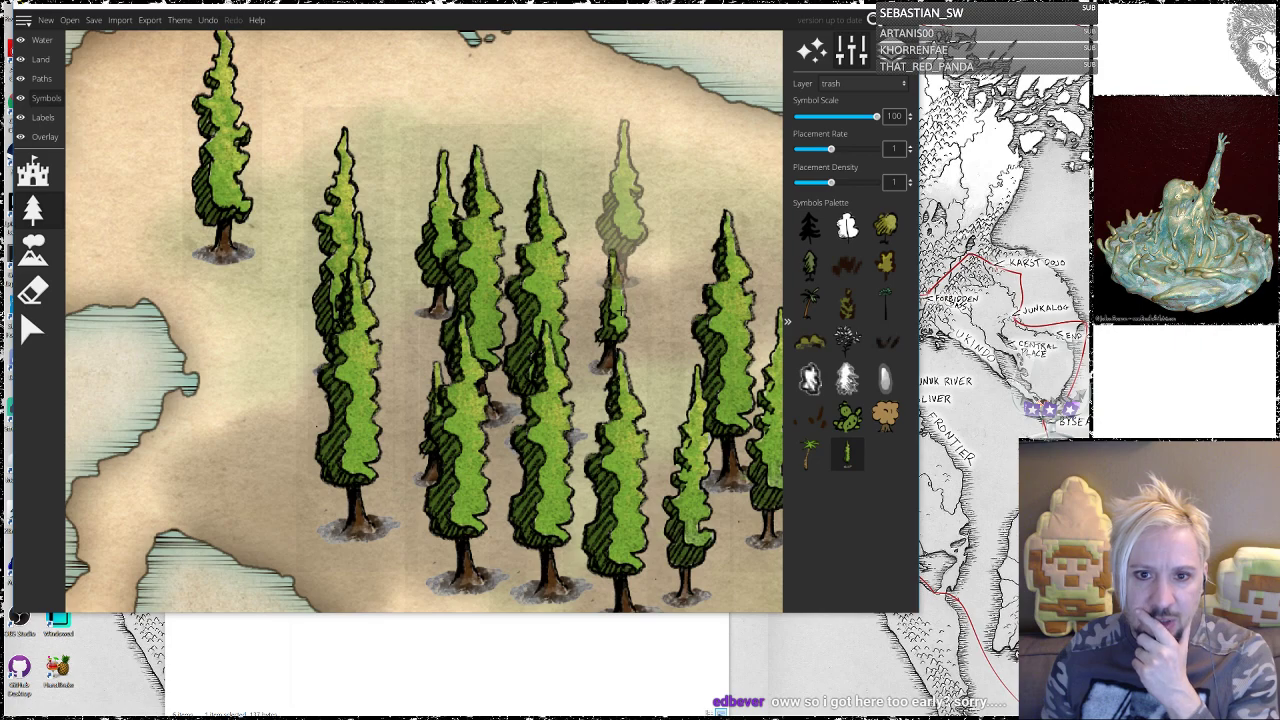
scroll(507, 340, "down", 1)
scroll(608, 330, "down", 7)
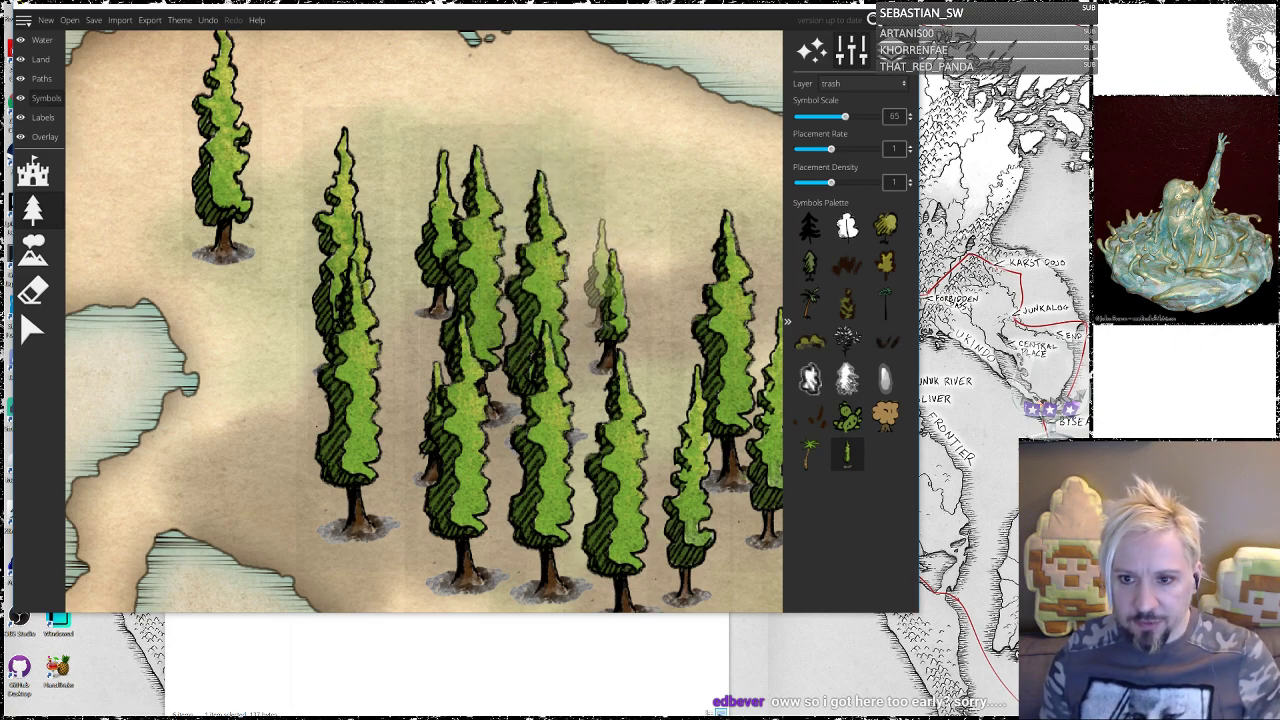
scroll(612, 250, "down", 2)
mouse_move(614, 140)
left_mouse_down()
mouse_move(520, 80)
mouse_move(640, 150)
mouse_move(690, 200)
left_mouse_up()
scroll(575, 289, "down", 3)
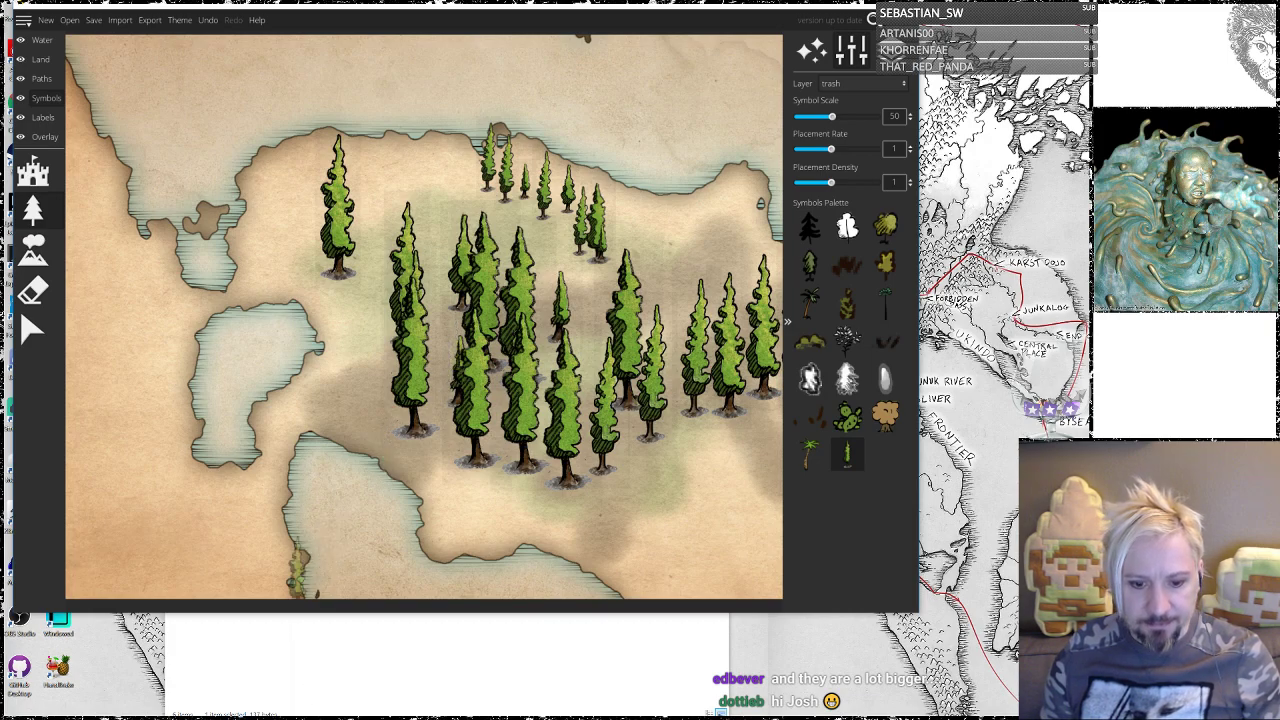
Step: Switch to Photoshop, open the recent file TalesFromTallfarMapIcons02.psd and enlarge its window to show the whole icon sheet
key("alt+Tab")
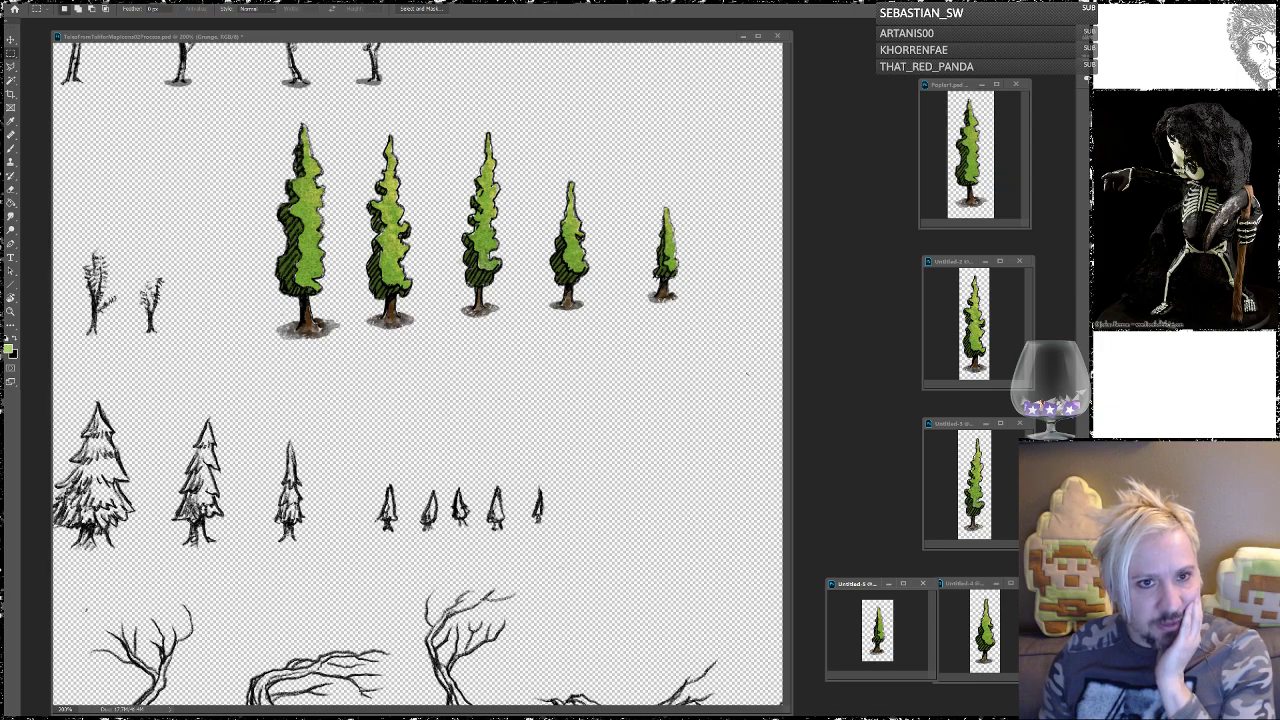
left_click(32, 2)
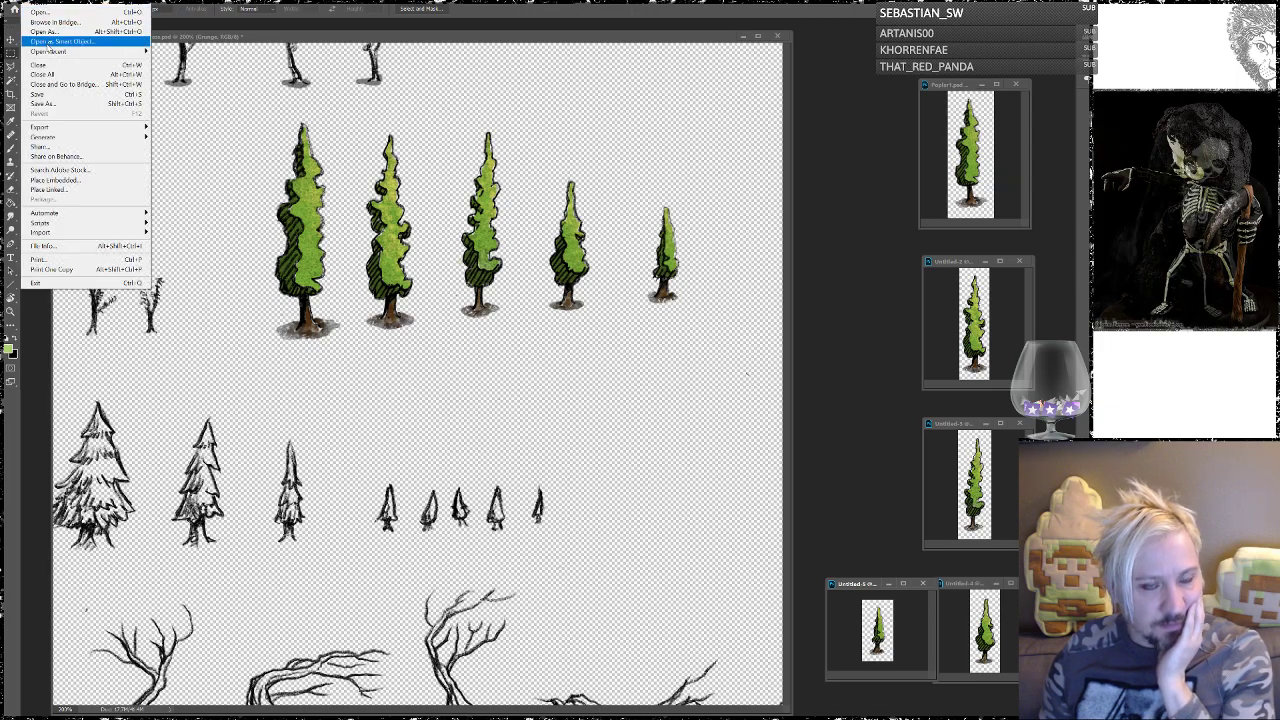
mouse_move(60, 52)
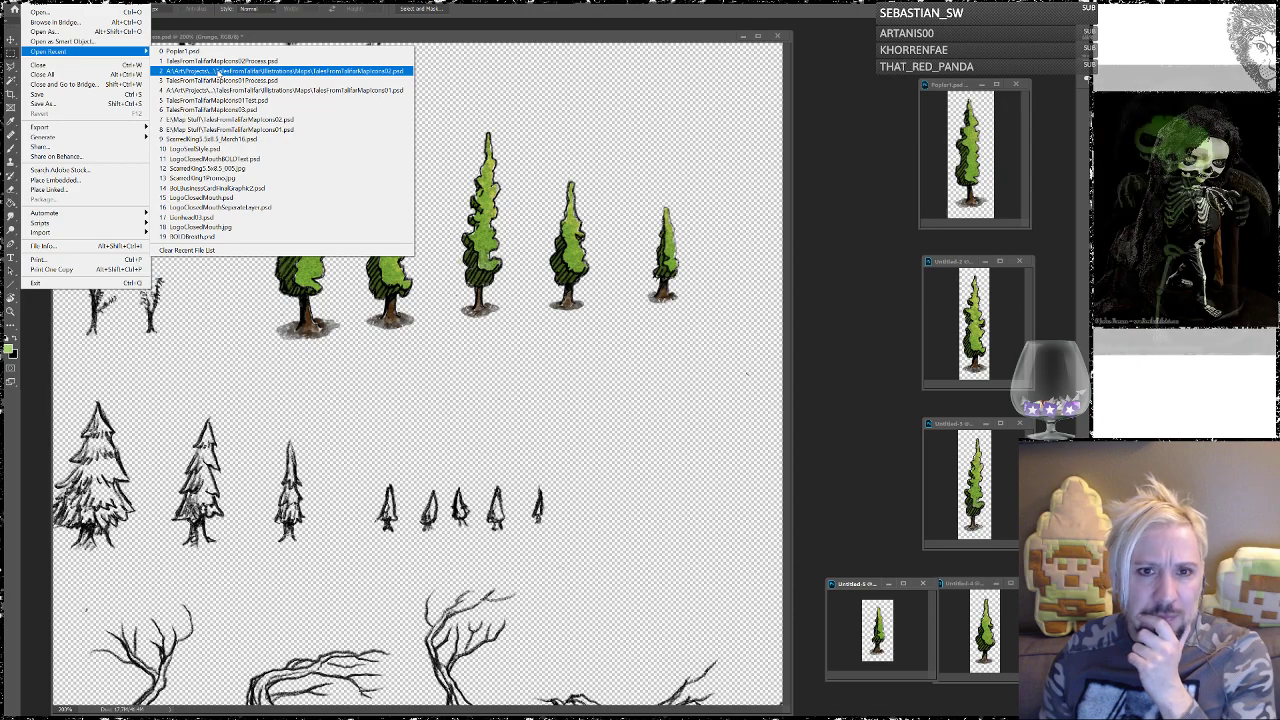
left_click(218, 72)
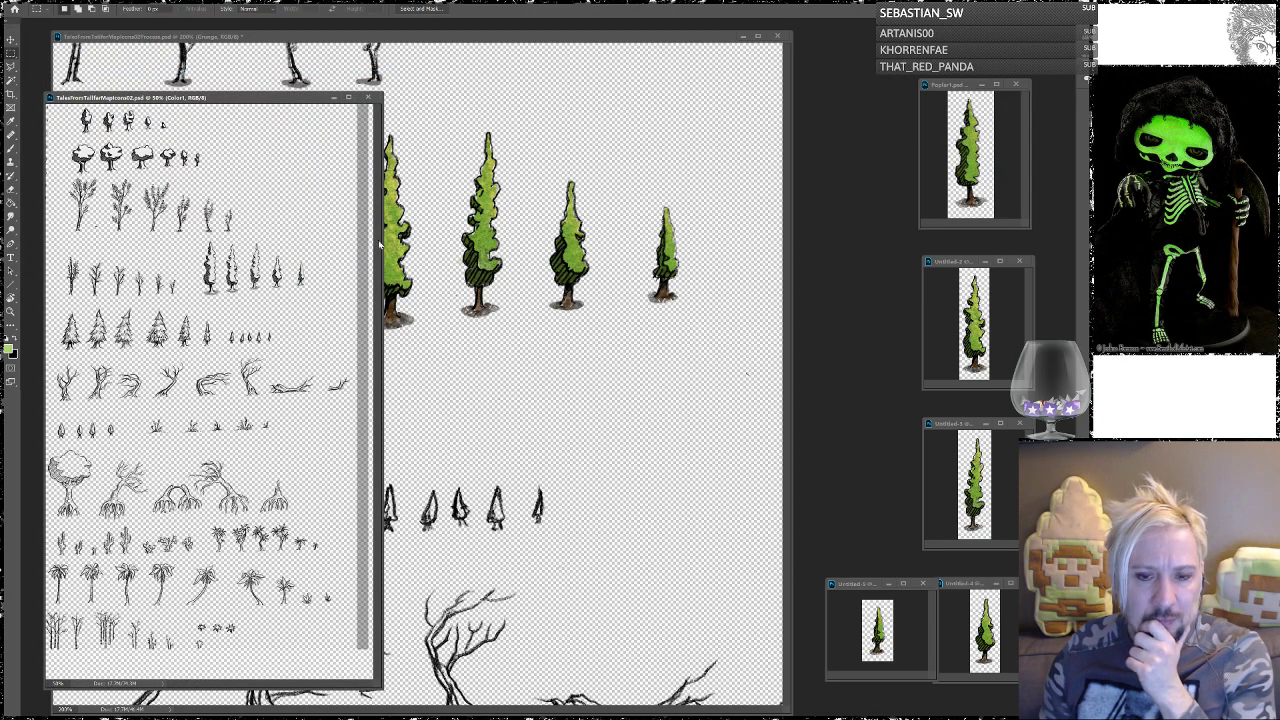
left_click_drag(266, 99, 427, 60)
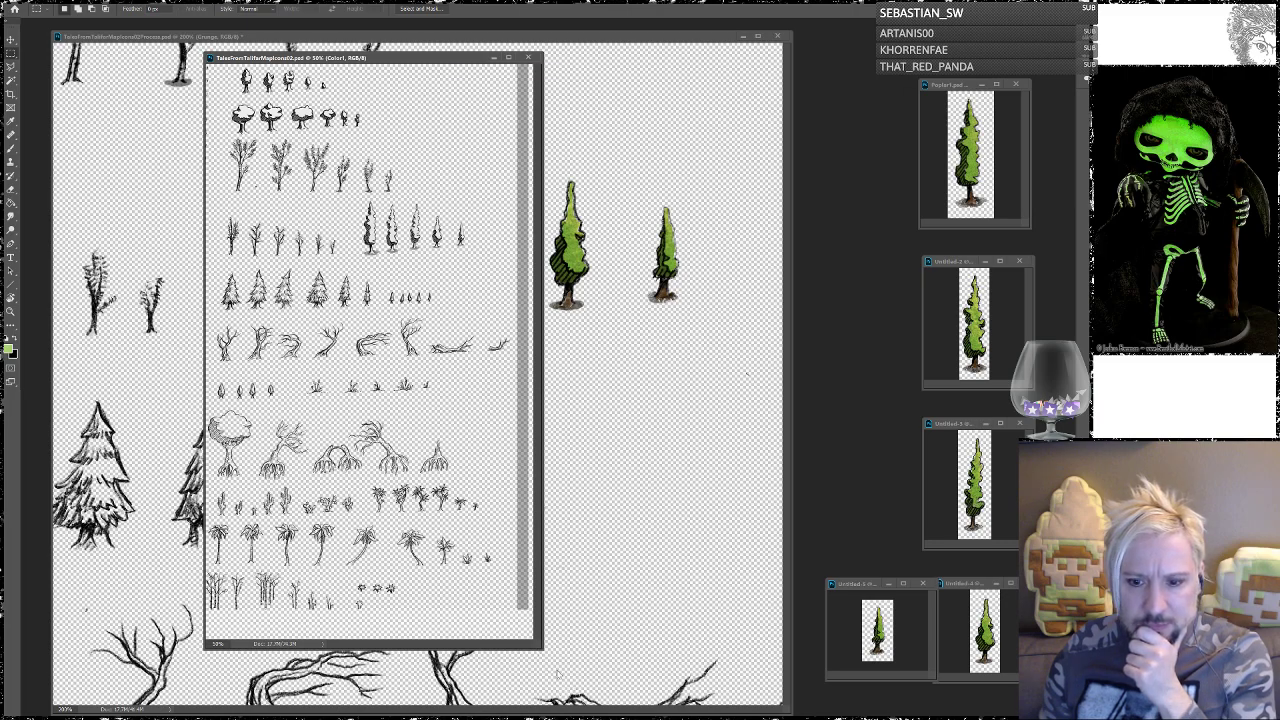
left_click_drag(539, 645, 754, 689)
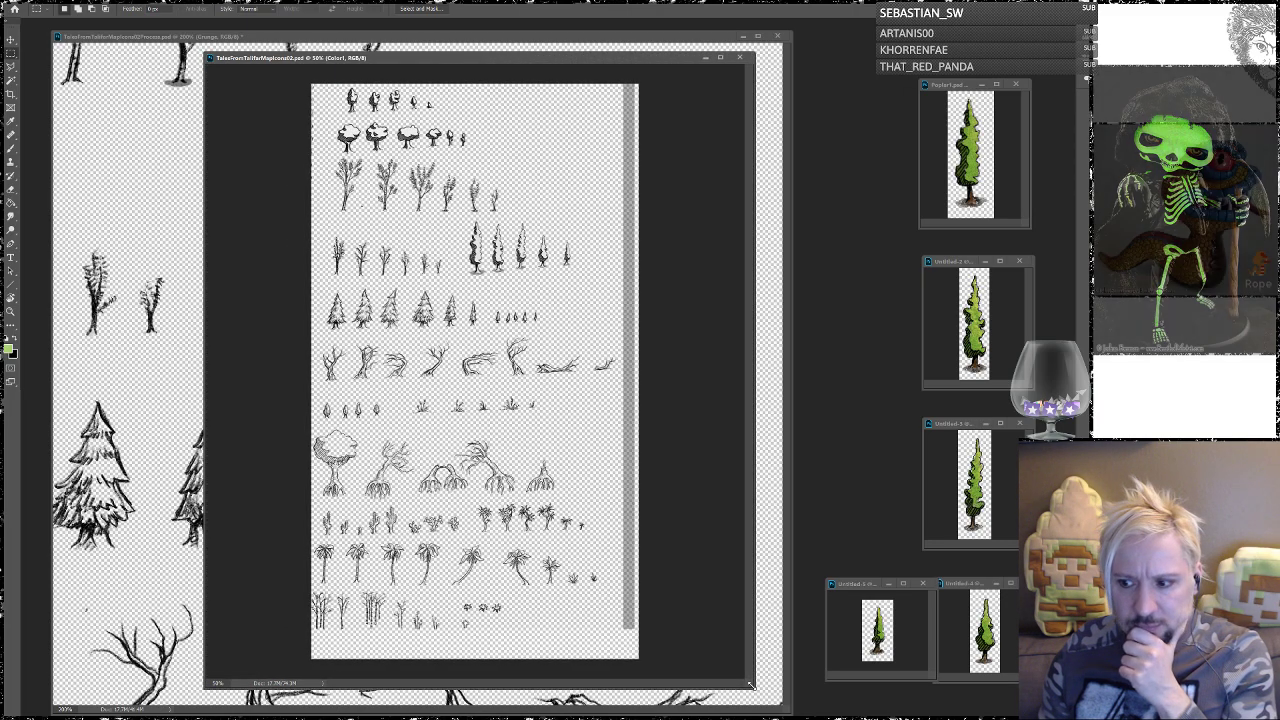
Step: Put a blue background behind the map icons and close the TalesFromTallfarMapIcons02Process document without saving
key("alt+BackSpace")
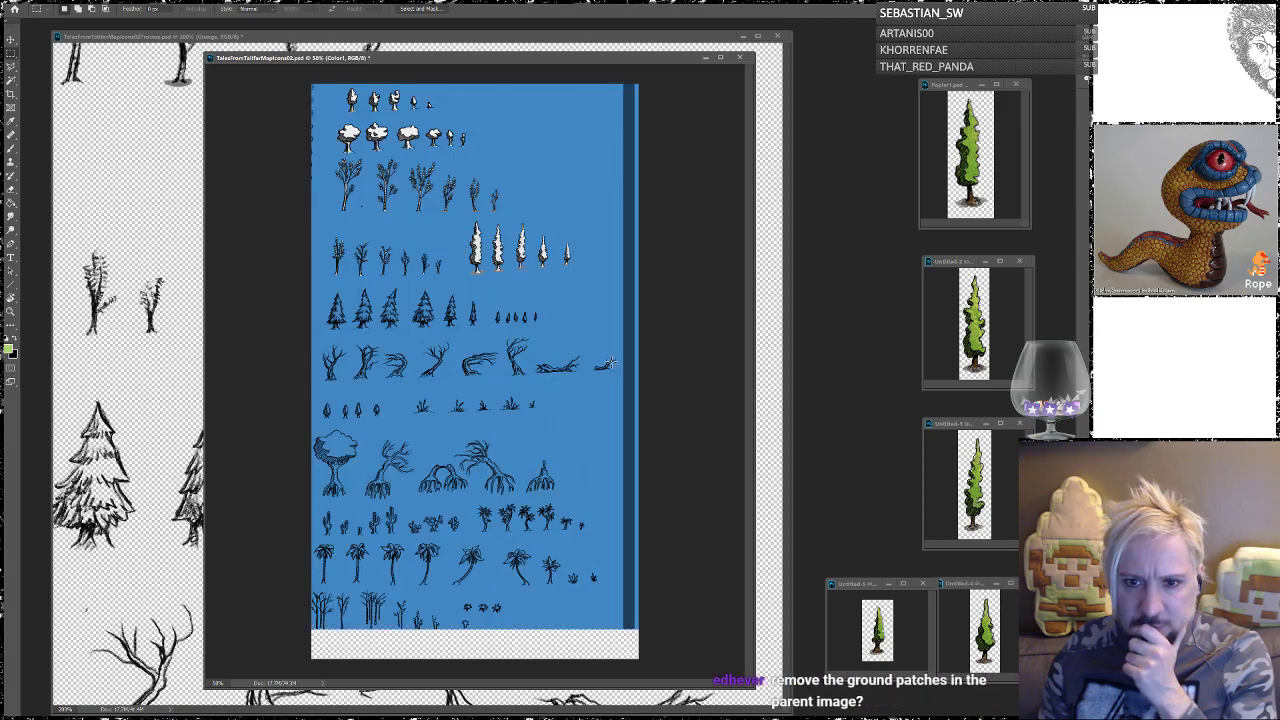
left_click(777, 36)
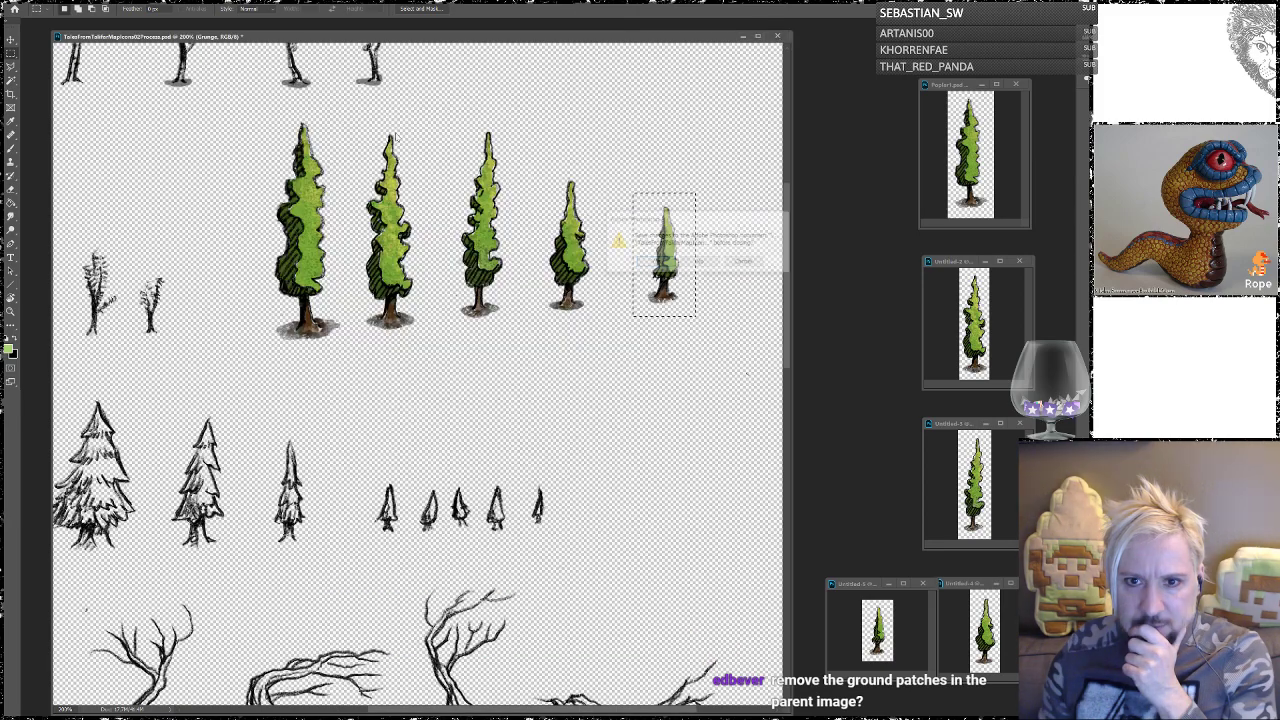
left_click(702, 262)
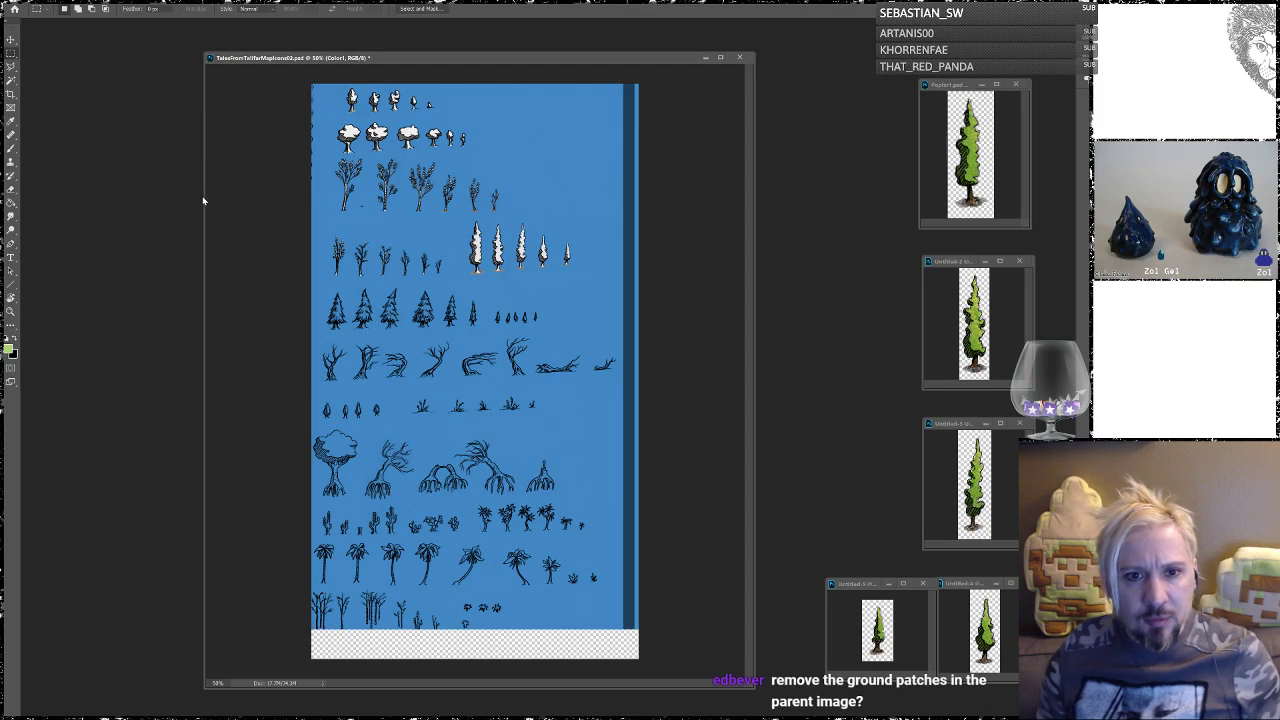
left_click_drag(204, 200, 54, 188)
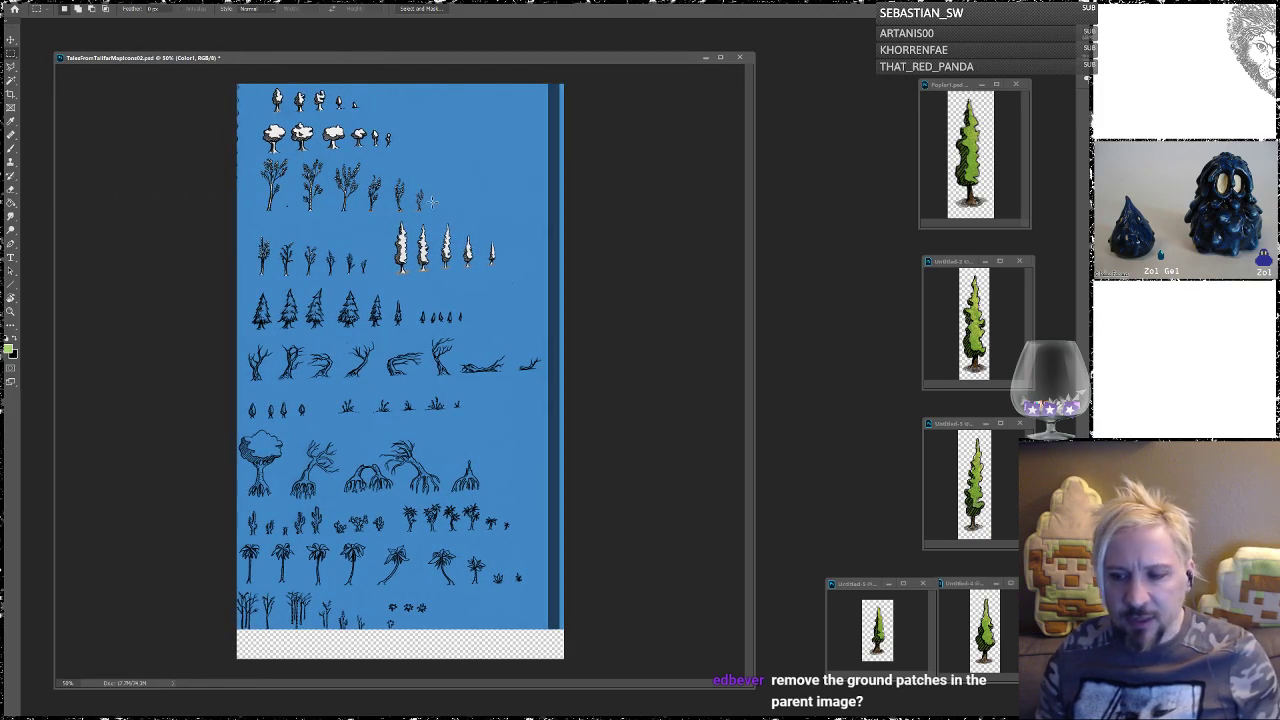
Step: Examine the outlines, white fills and grey ground patches of the poplar trees up close on the icon sheet
scroll(392, 370, "up", 4)
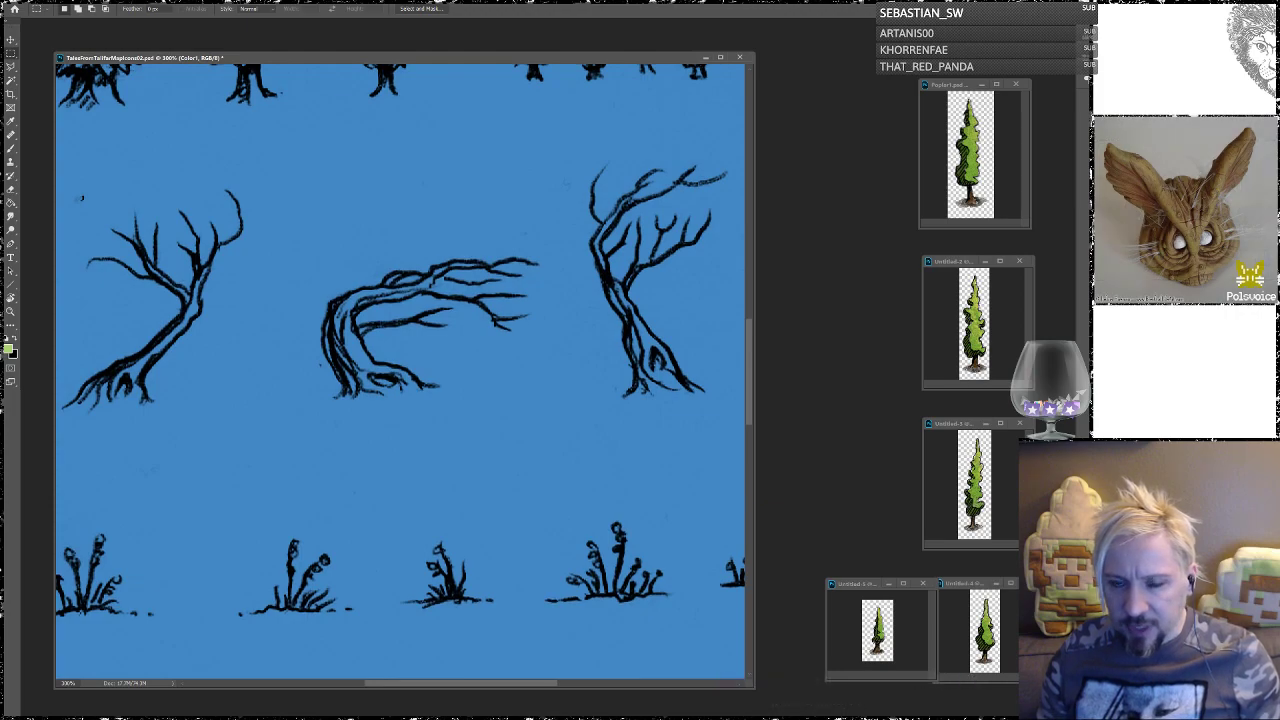
scroll(400, 370, "up", 5)
scroll(685, 250, "right", 3)
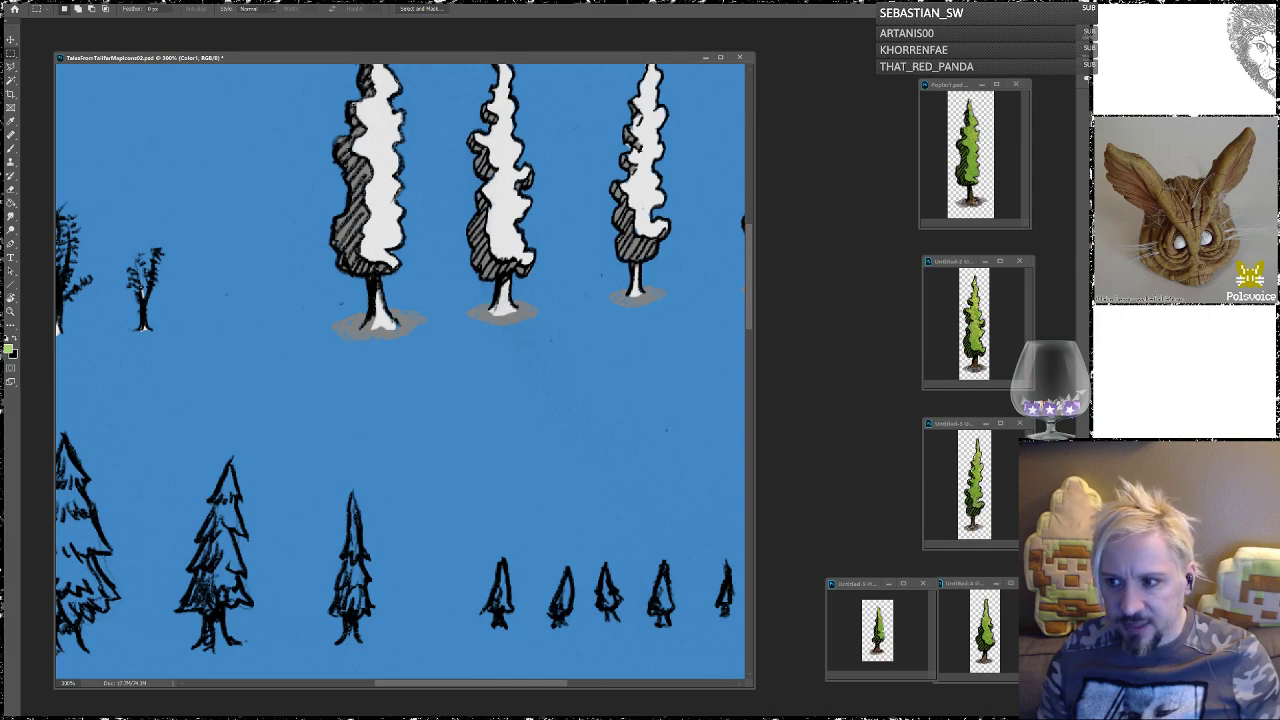
scroll(400, 370, "up", 5)
scroll(400, 370, "down", 2)
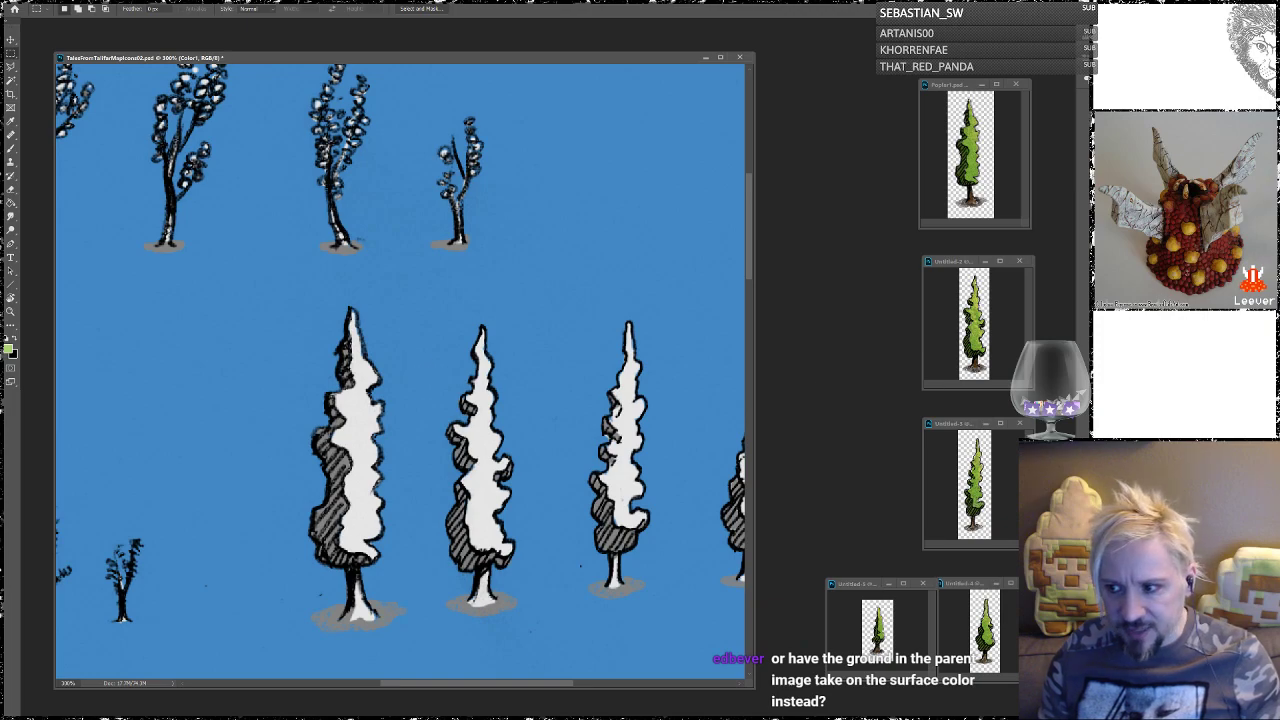
key("ctrl+plus")
key("ctrl+plus")
key("ctrl+plus")
key("ctrl+plus")
key("ctrl+plus")
key("ctrl+plus")
key("ctrl+plus")
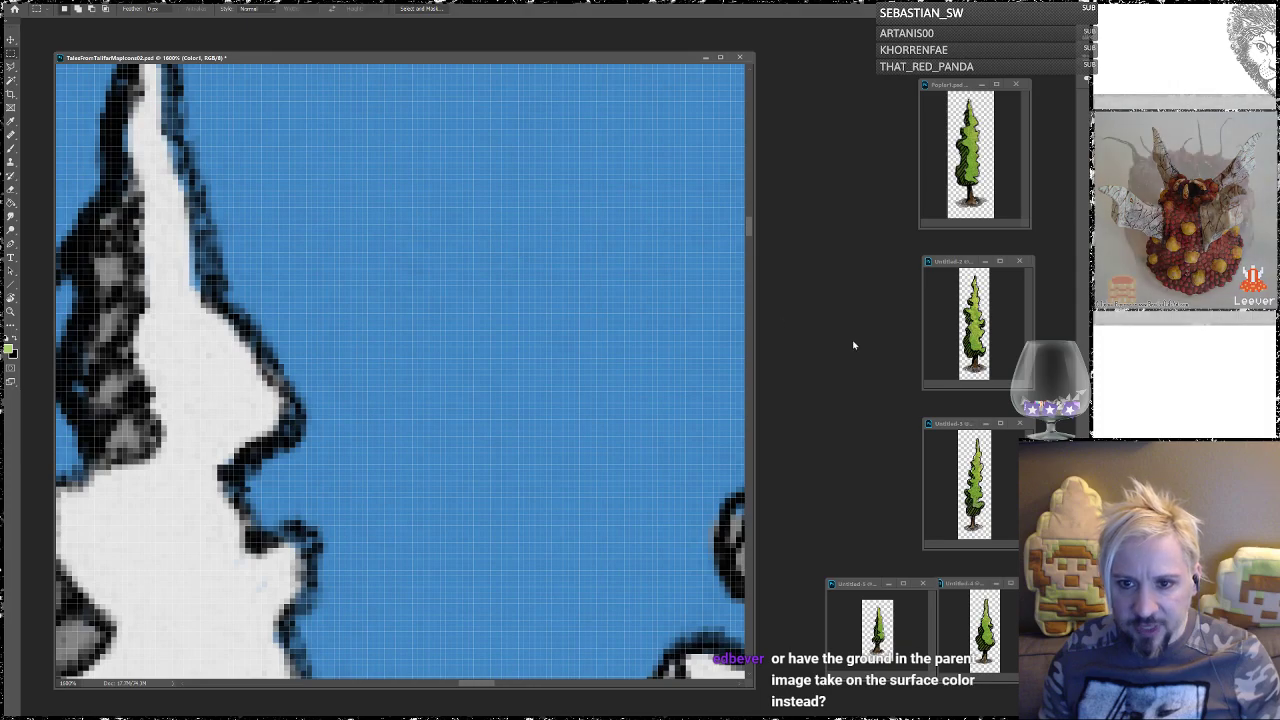
key("ctrl+minus")
key("ctrl+minus")
key("ctrl+minus")
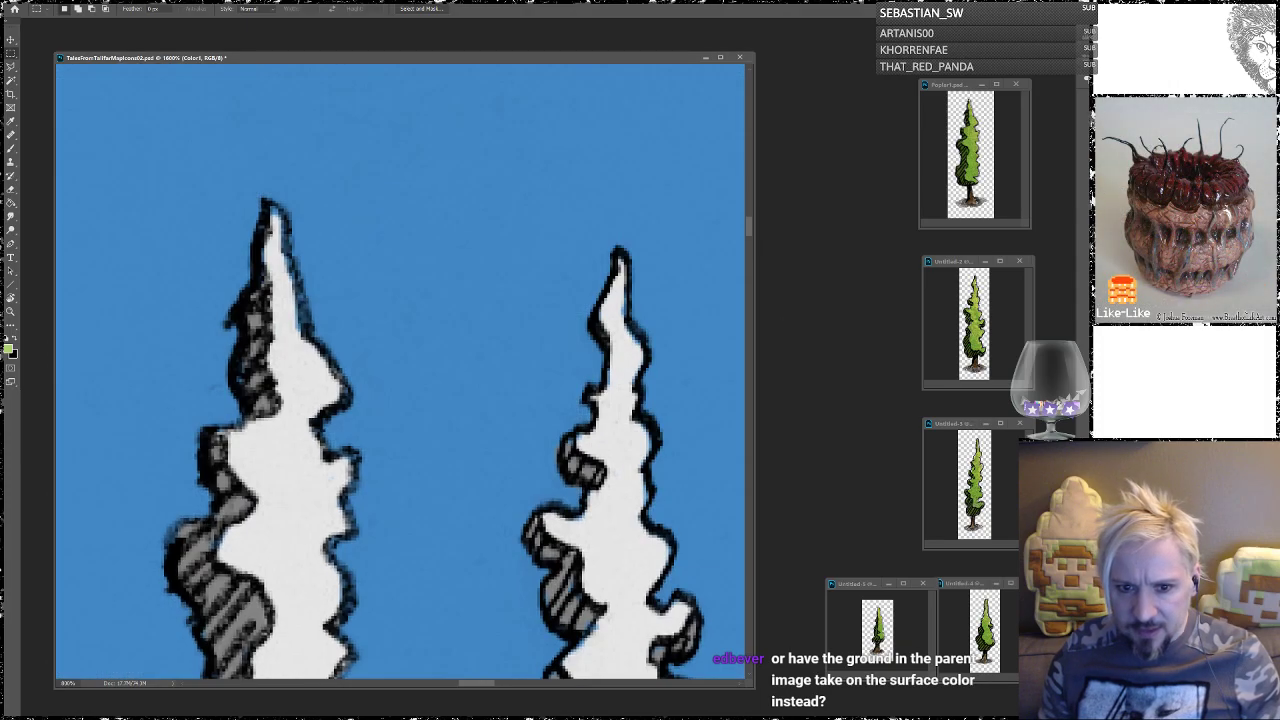
key("ctrl+minus")
key("ctrl+minus")
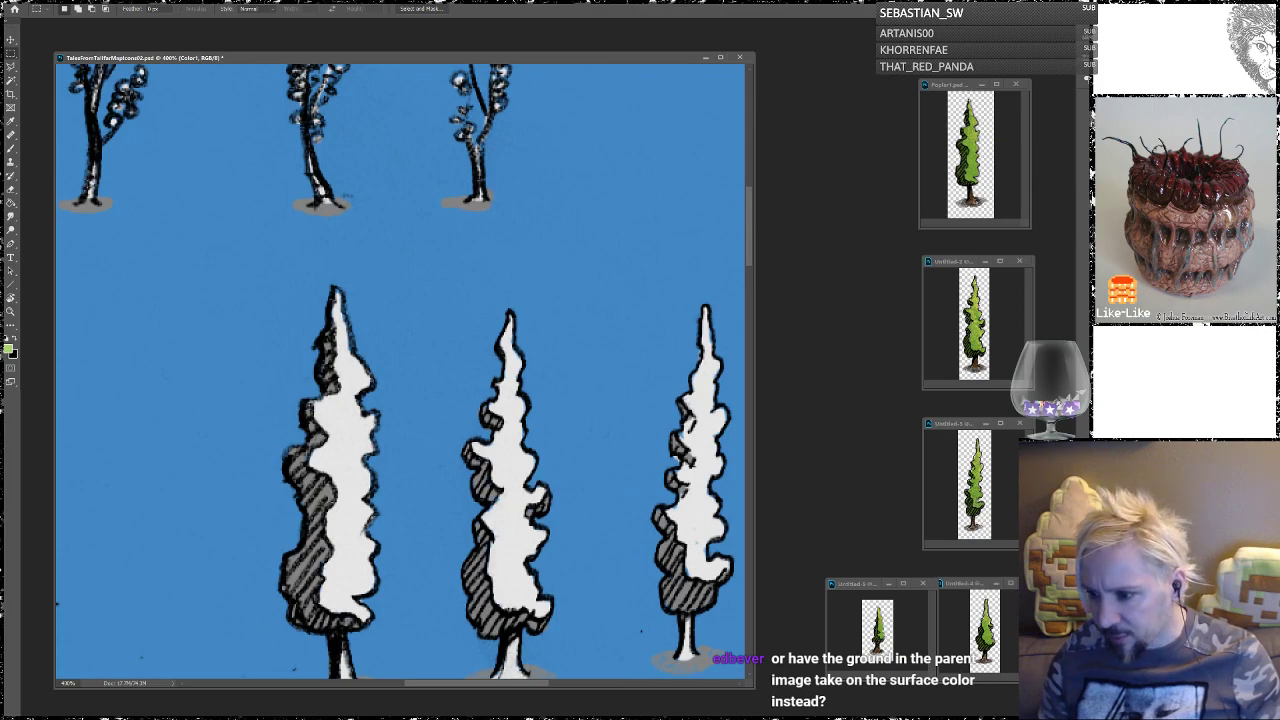
Step: Select the Lines layer and open the Reduce Noise filter for it
key("alt+bracketright")
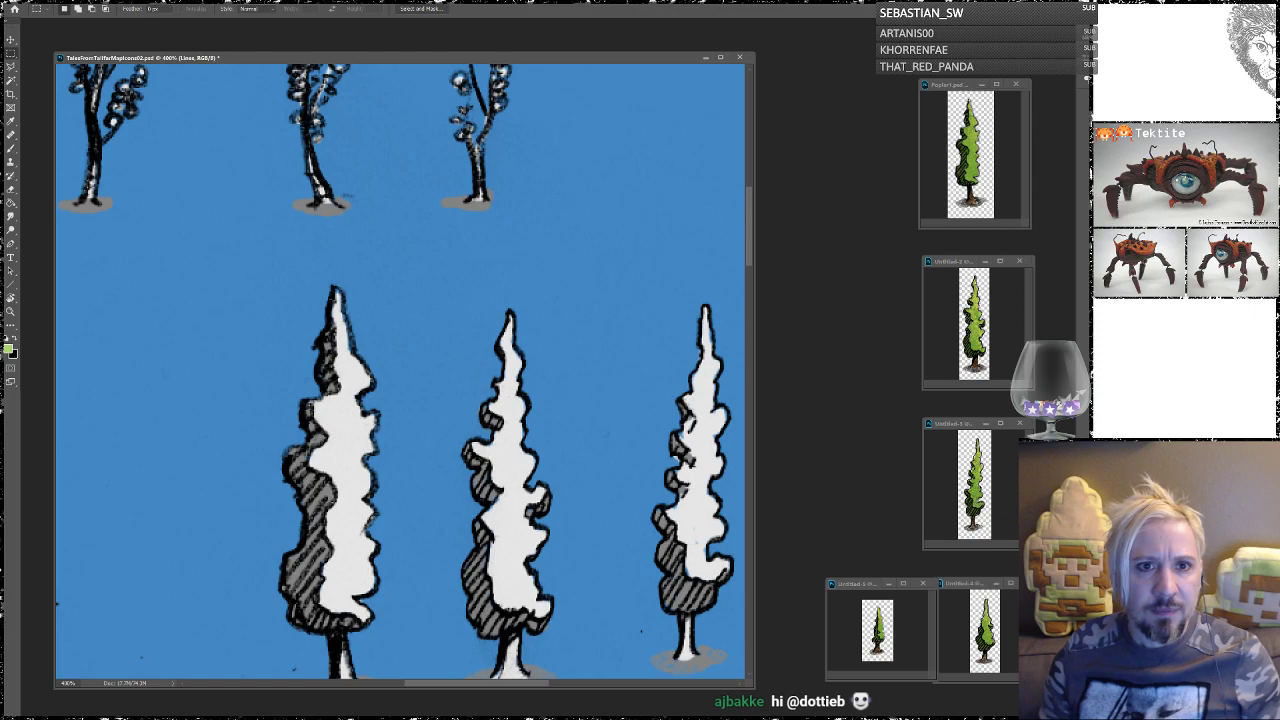
key("alt+t")
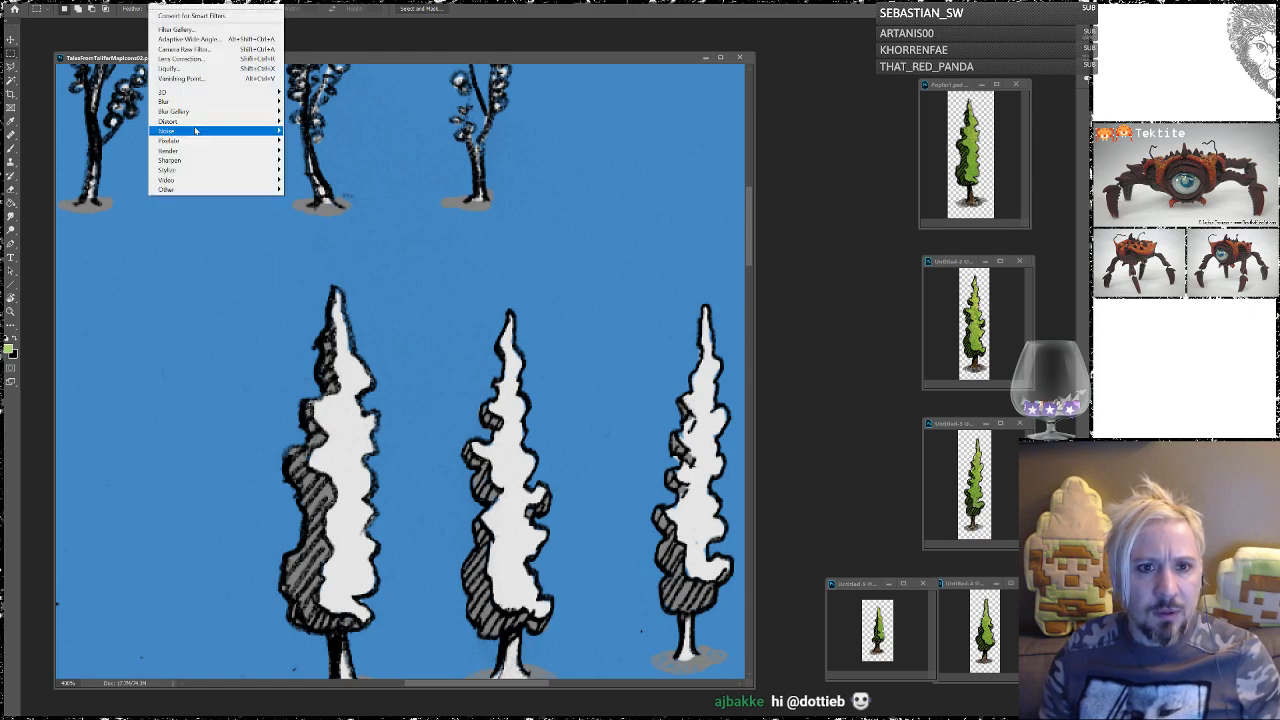
mouse_move(195, 131)
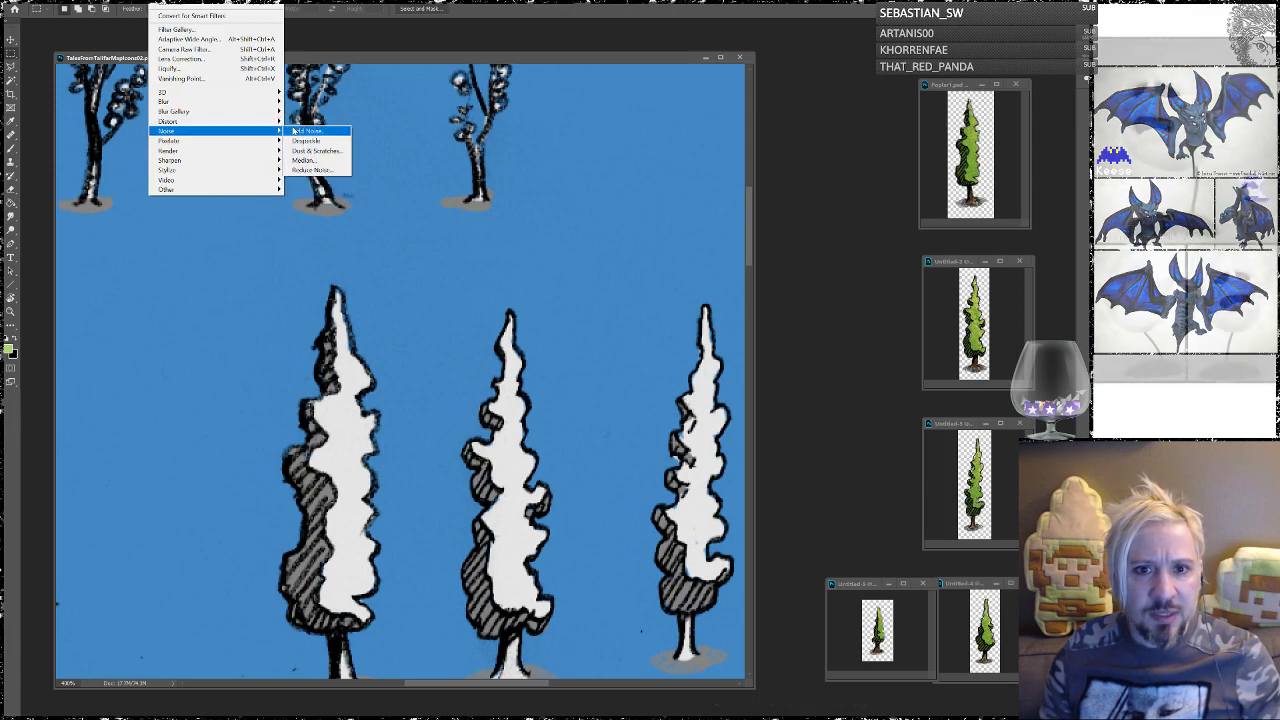
left_click(311, 170)
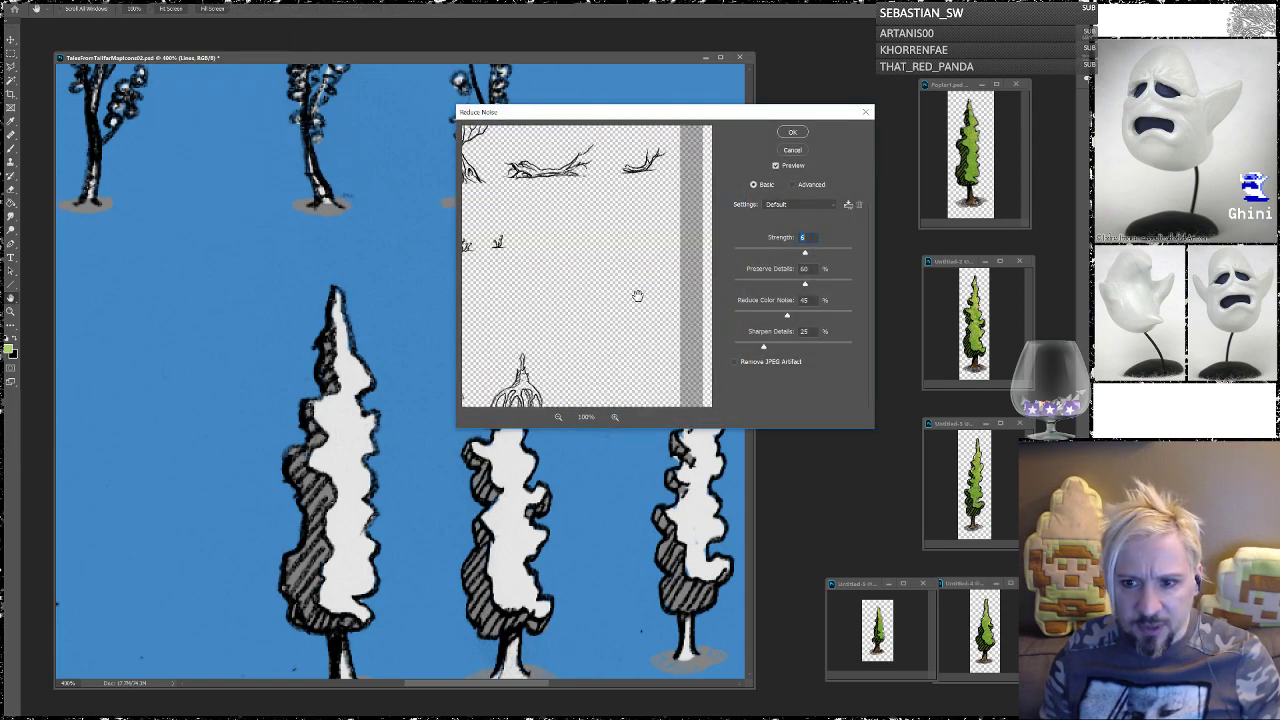
Step: Centre the Reduce Noise preview on the poplar row and set the filter's Strength to 10
left_click_drag(540, 241, 651, 380)
left_click_drag(617, 262, 633, 294)
left_click_drag(625, 160, 600, 290)
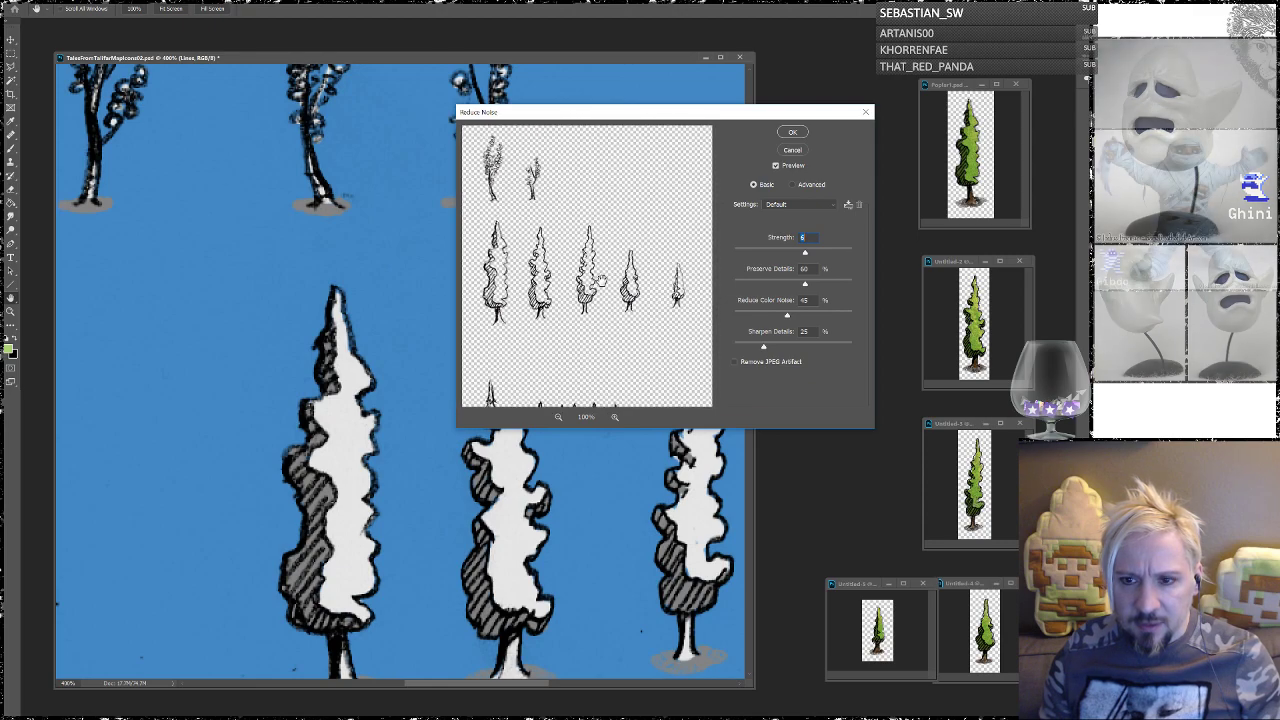
key("Up")
key("Up")
key("Up")
key("Up")
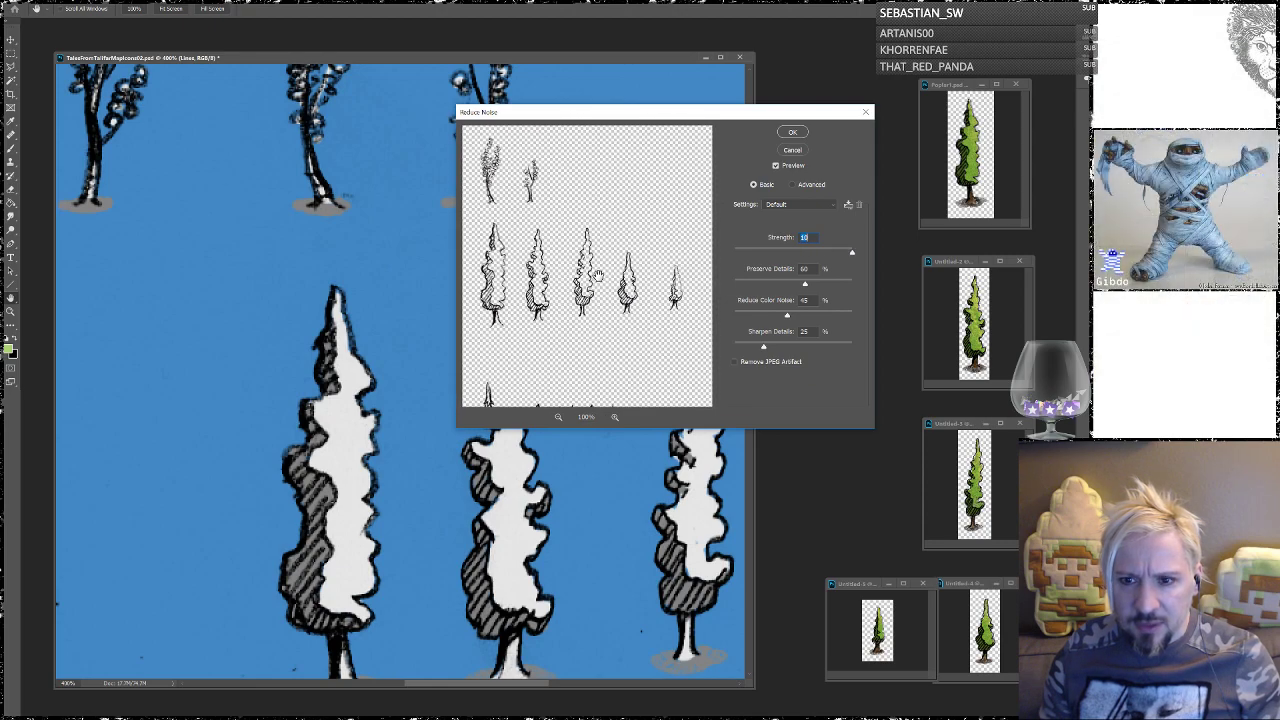
key("Up")
key("Up")
key("Up")
key("Up")
key("Up")
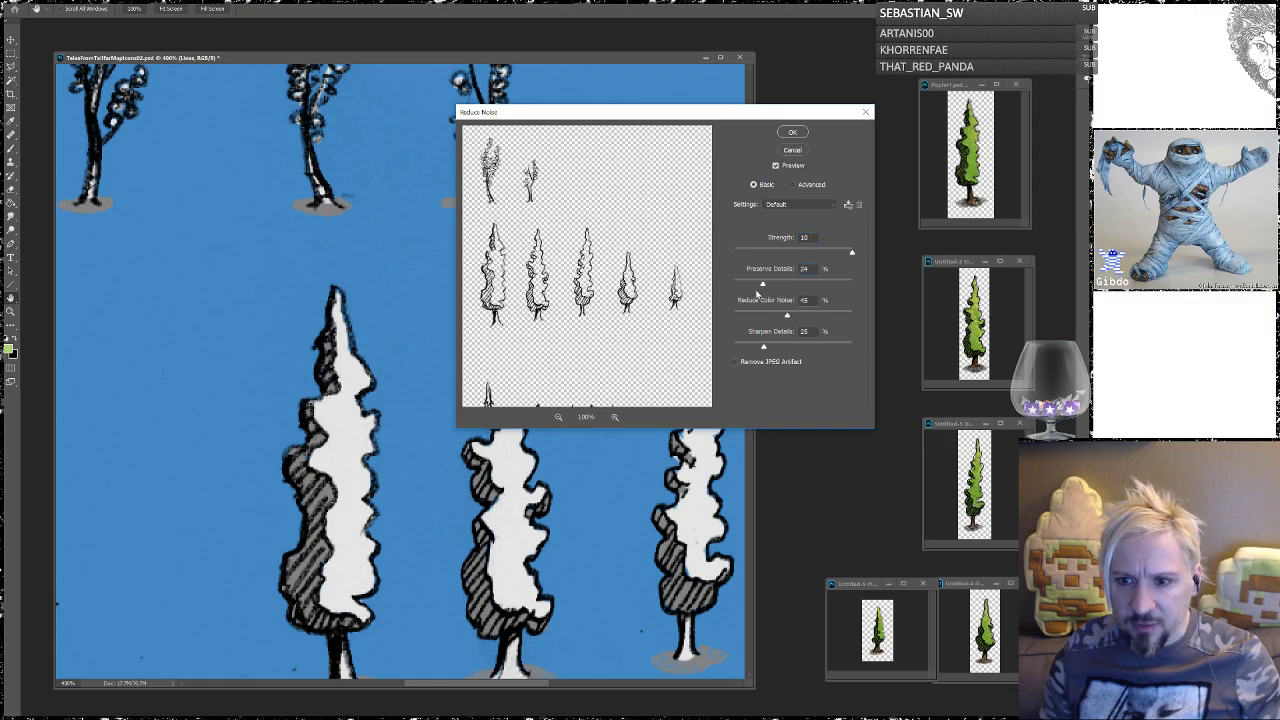
Step: Set Preserve Details to about 53% and apply Reduce Noise to the Lines layer
left_click_drag(745, 290, 851, 295)
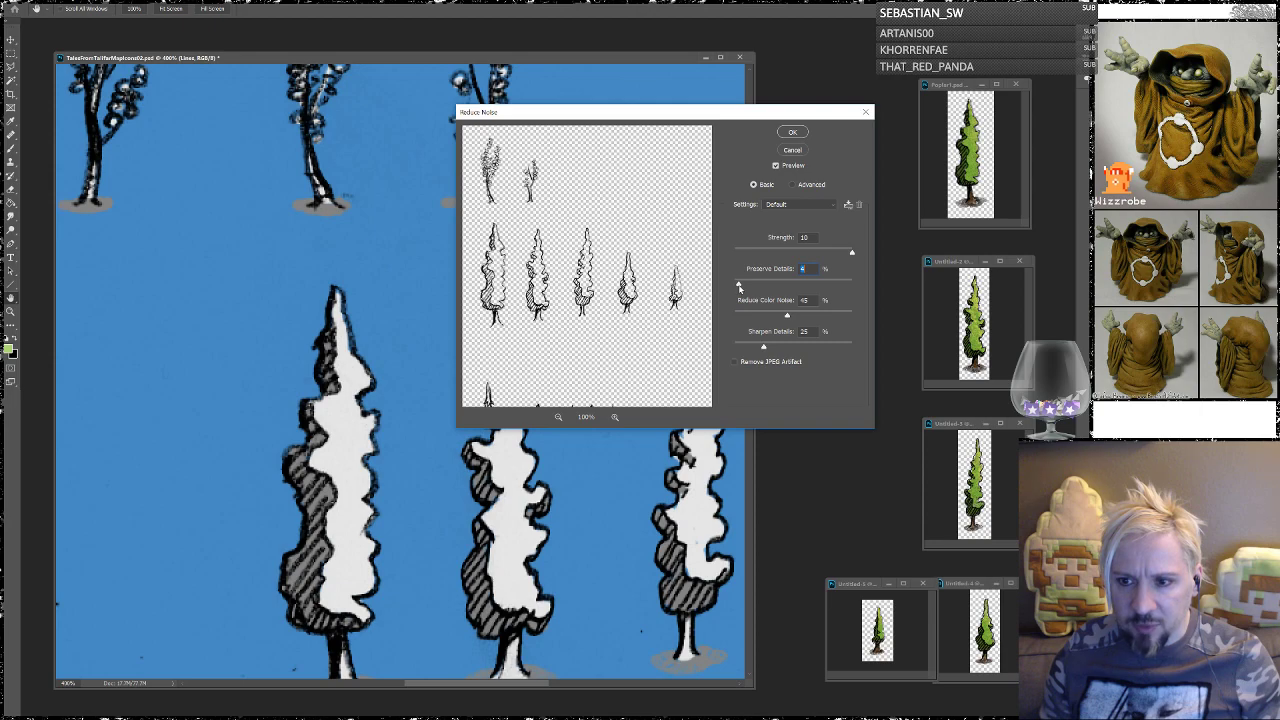
left_click_drag(757, 287, 798, 287)
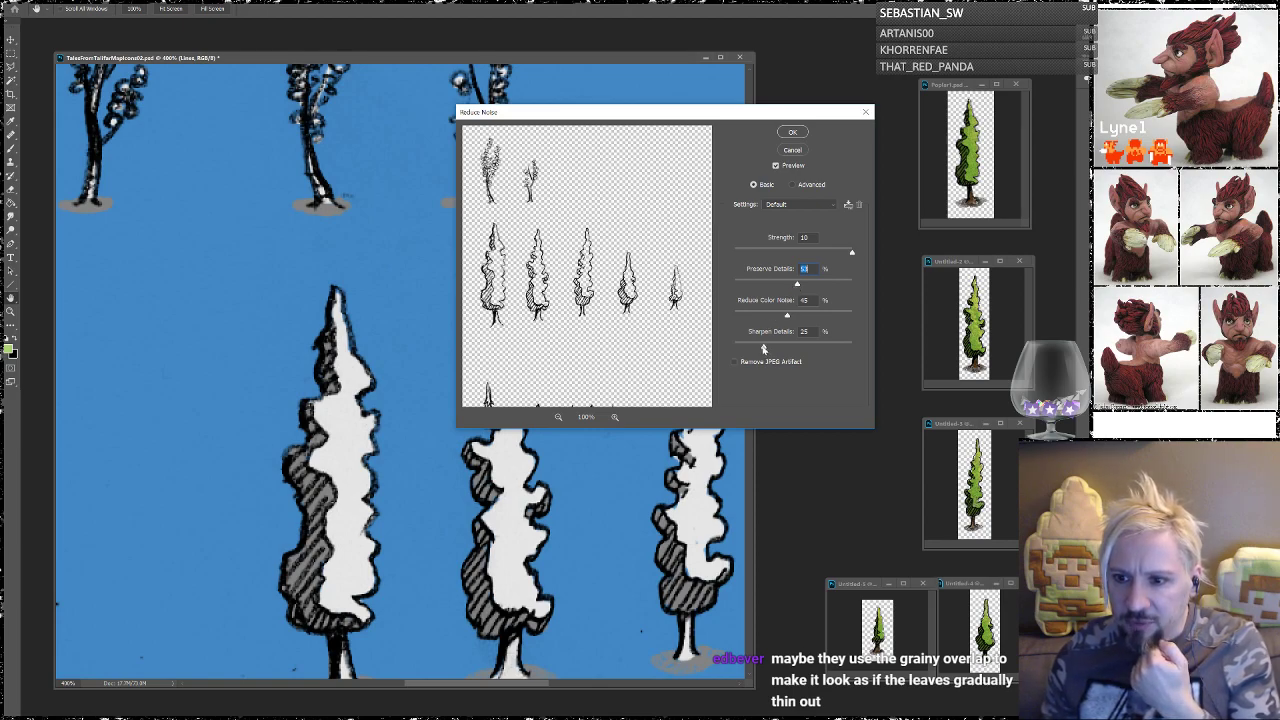
left_click(792, 132)
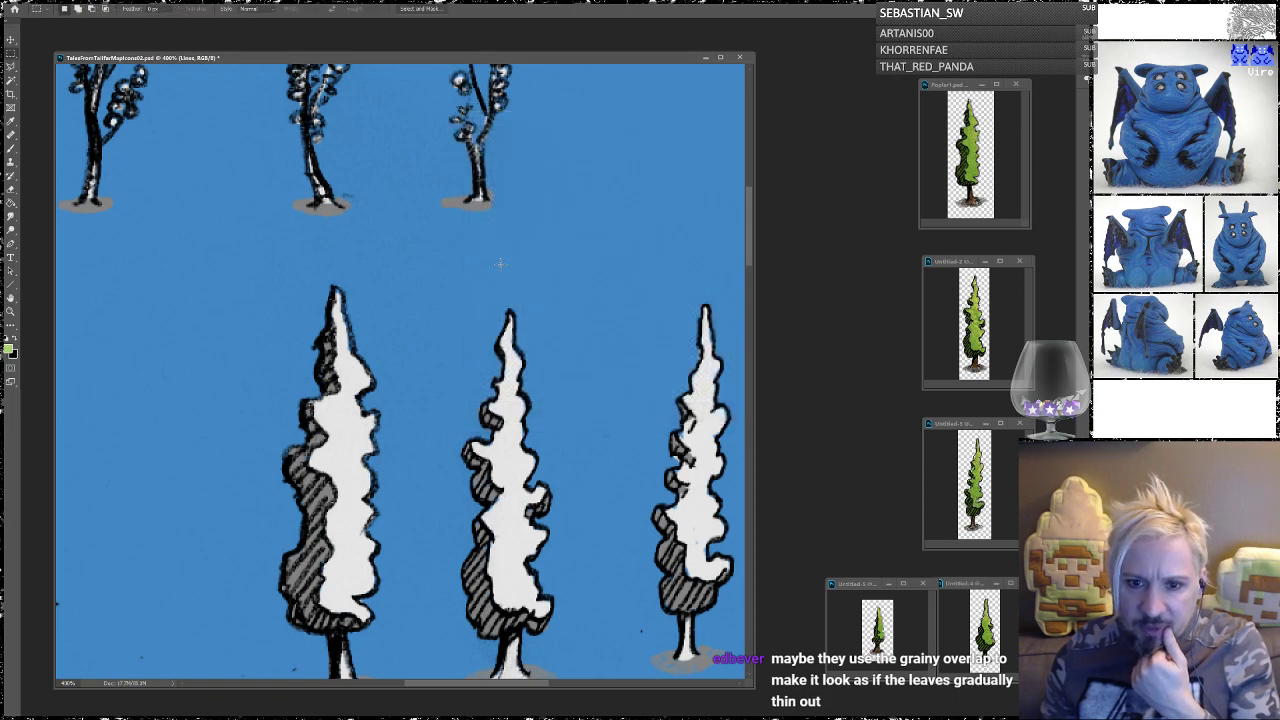
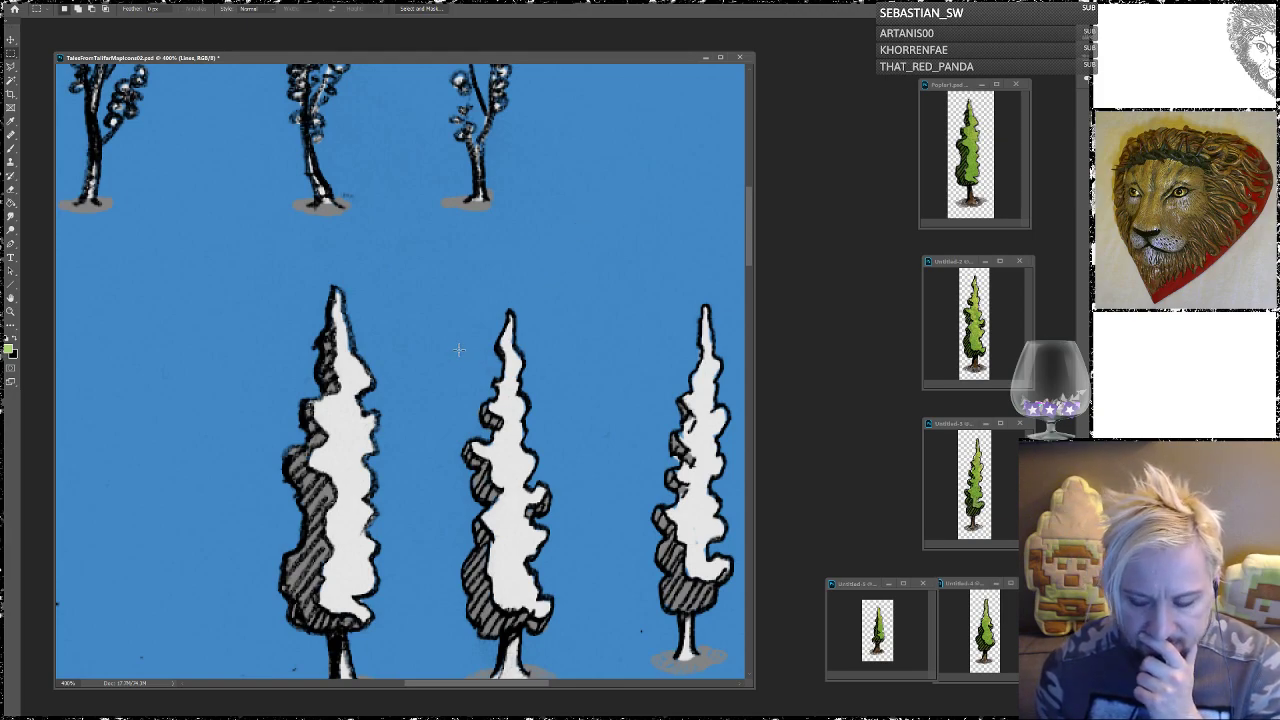
Step: Erase the faint haze on the blue background between the tops of the first two poplars
left_click(16, 189)
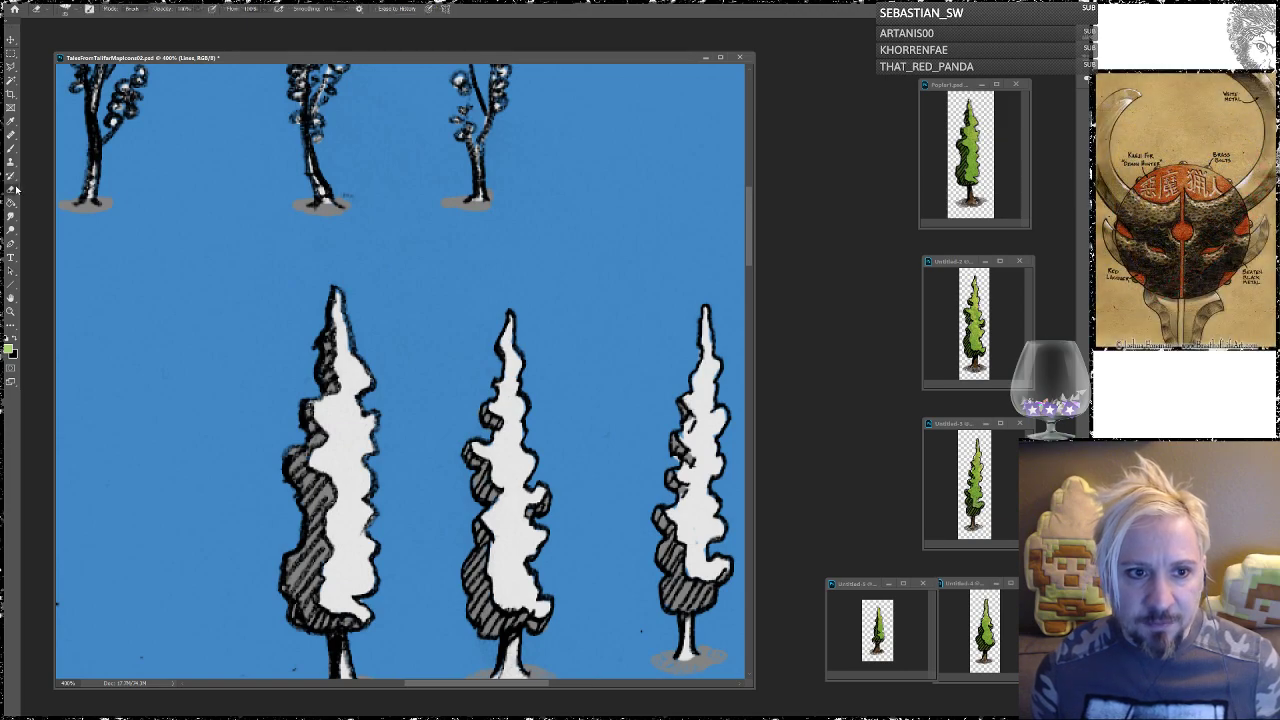
right_click(416, 338)
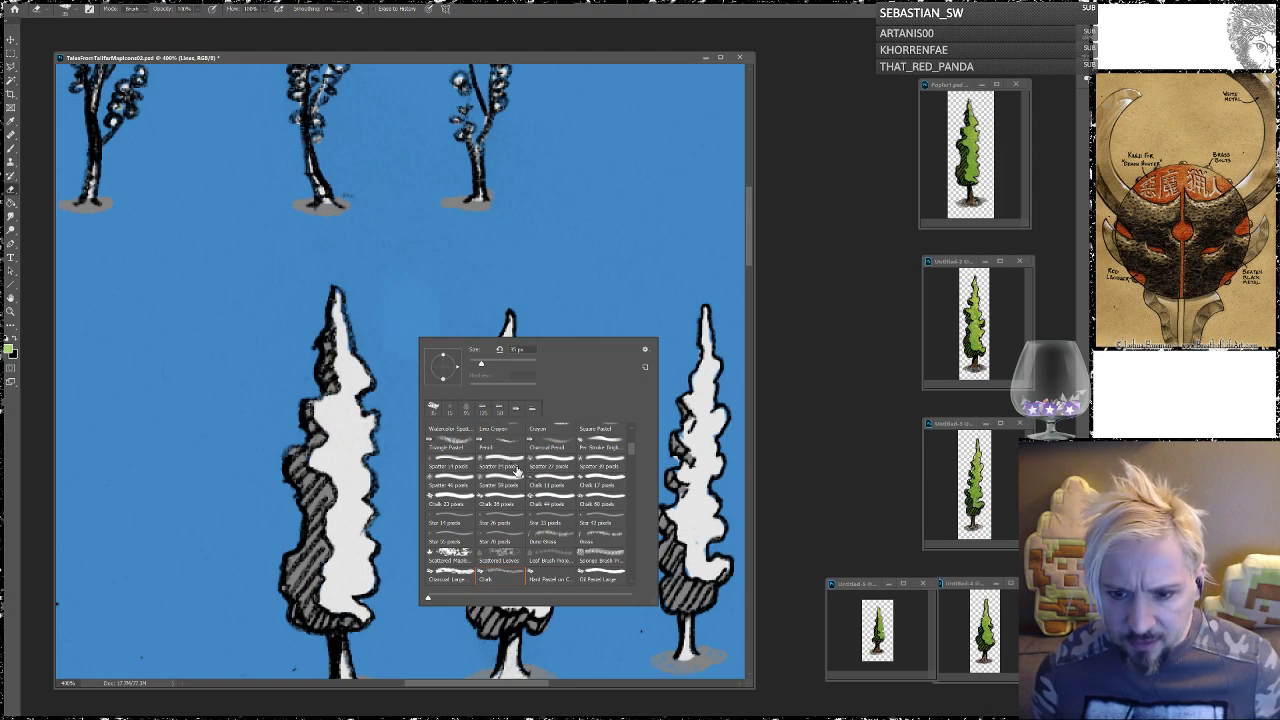
left_click(409, 279)
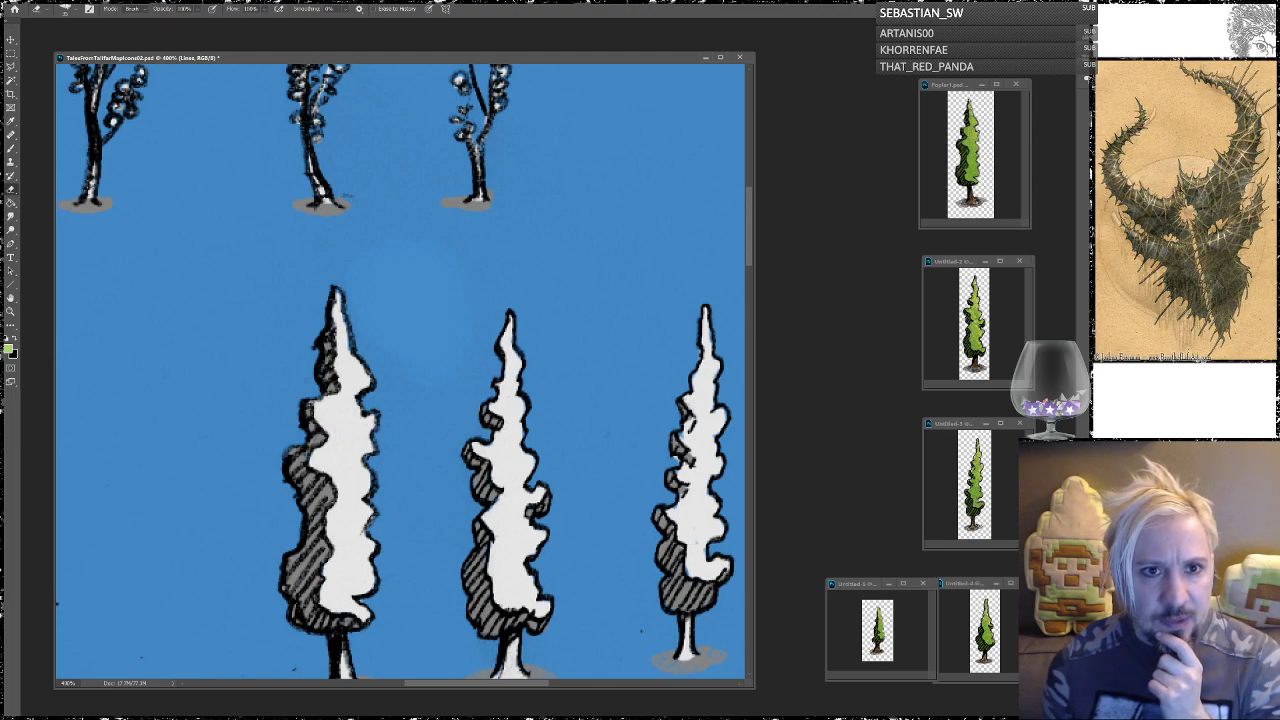
Step: Select the black line art with Color Range, sampling a black outline with Fuzziness 66
left_click(140, 1)
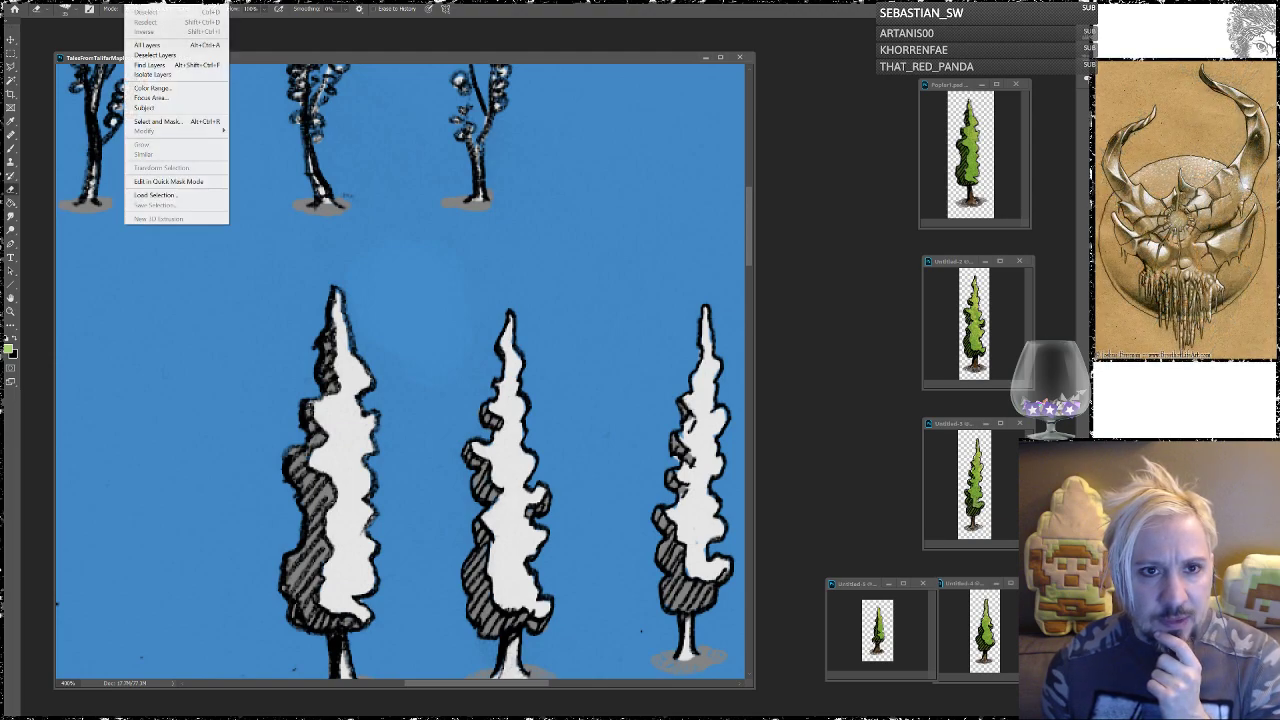
left_click(152, 88)
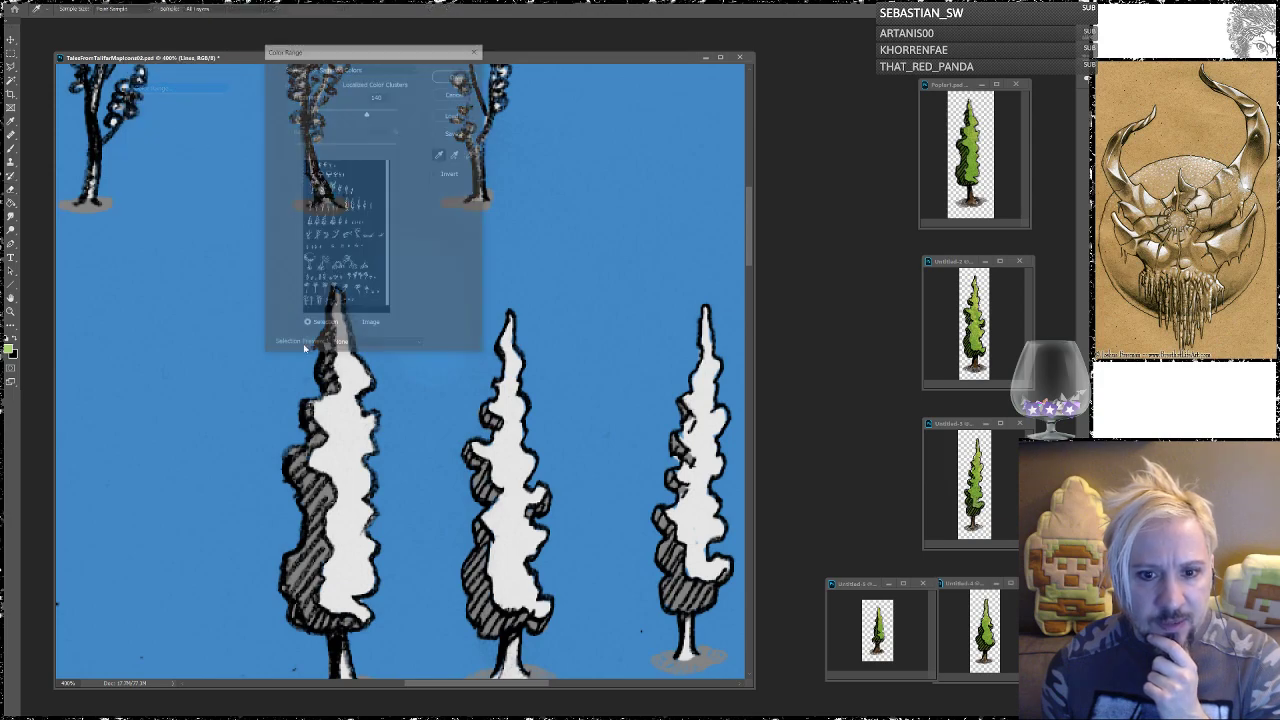
left_click(300, 415)
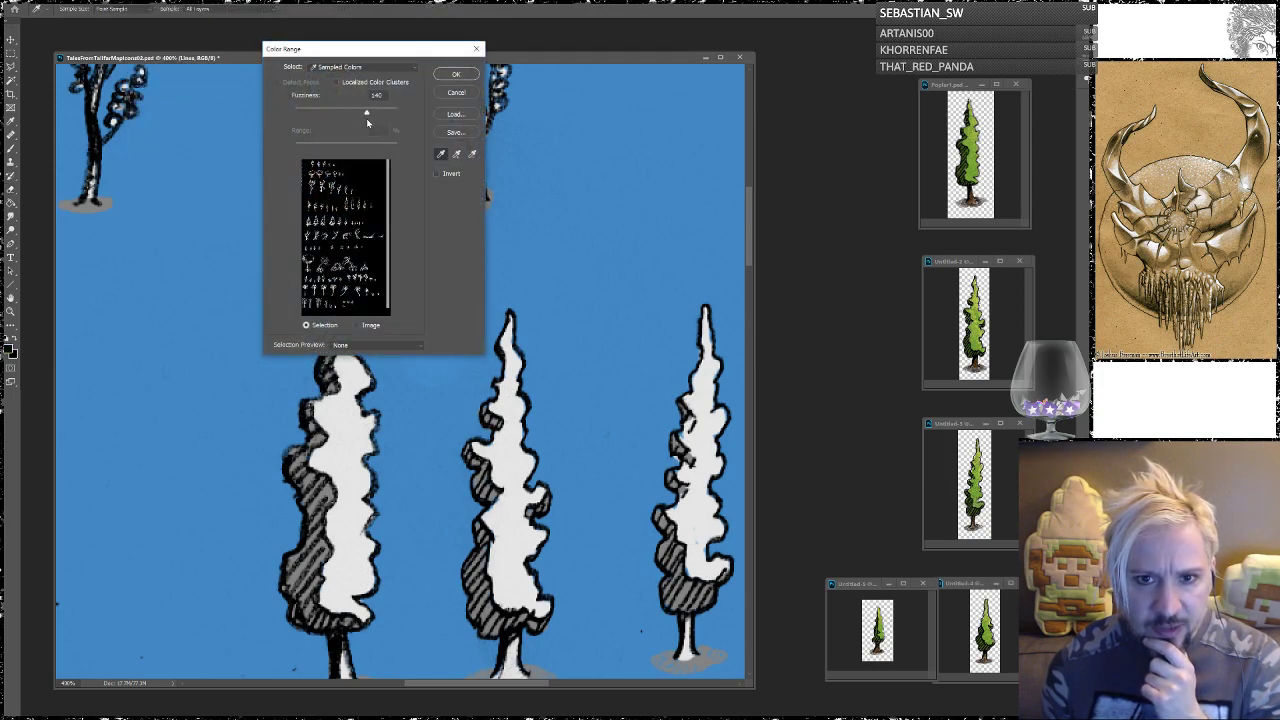
left_click_drag(367, 117, 330, 113)
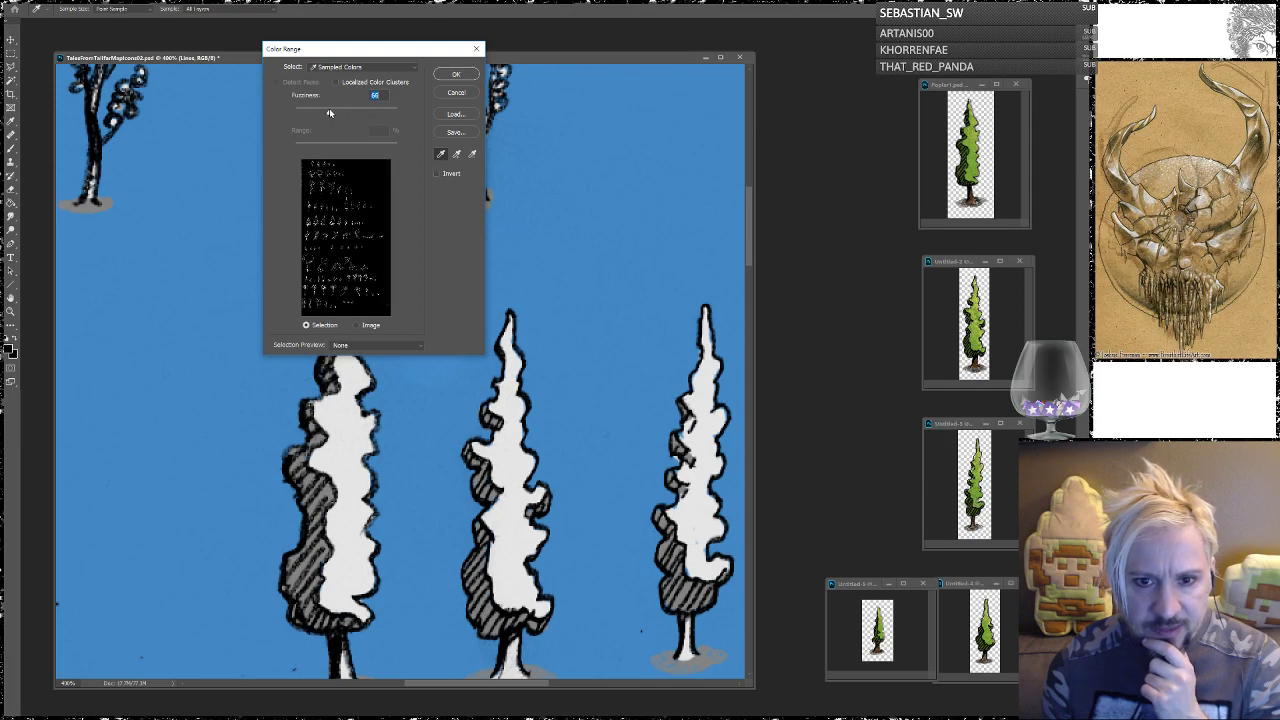
left_click(450, 77)
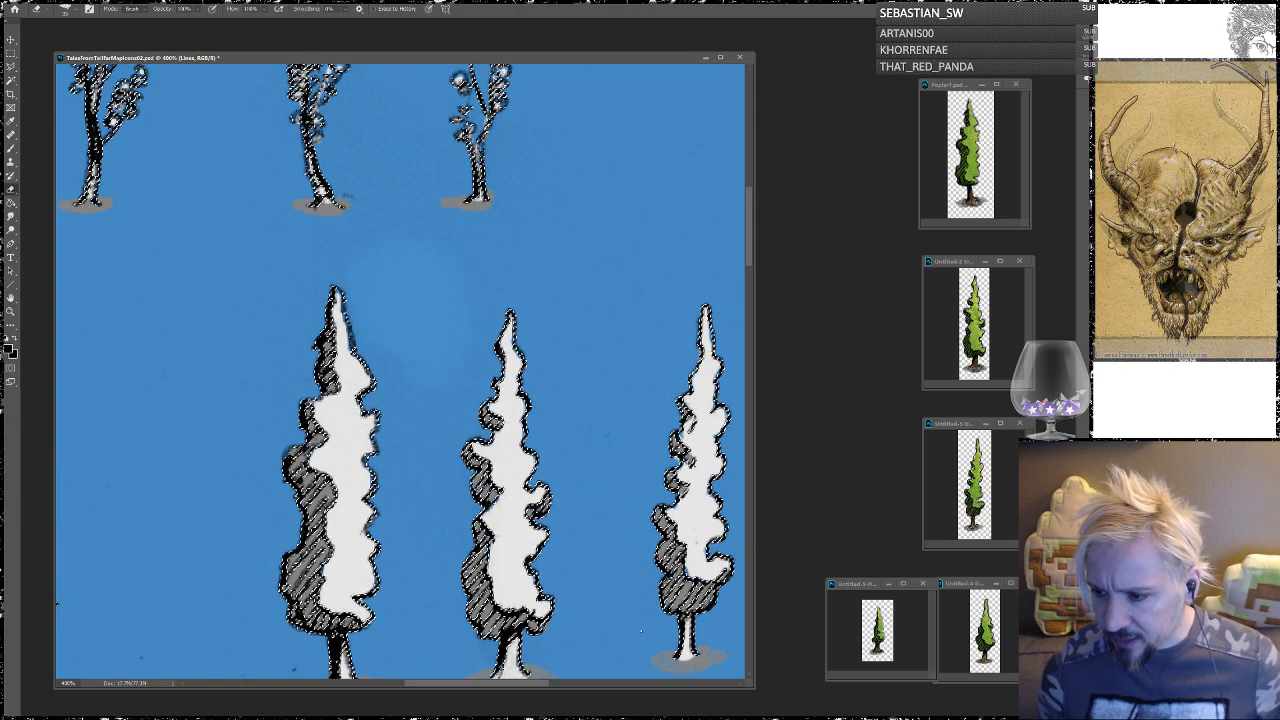
Step: Delete the selected line art from the Lines layer and fill the selection with black on a separate layer
key("Delete")
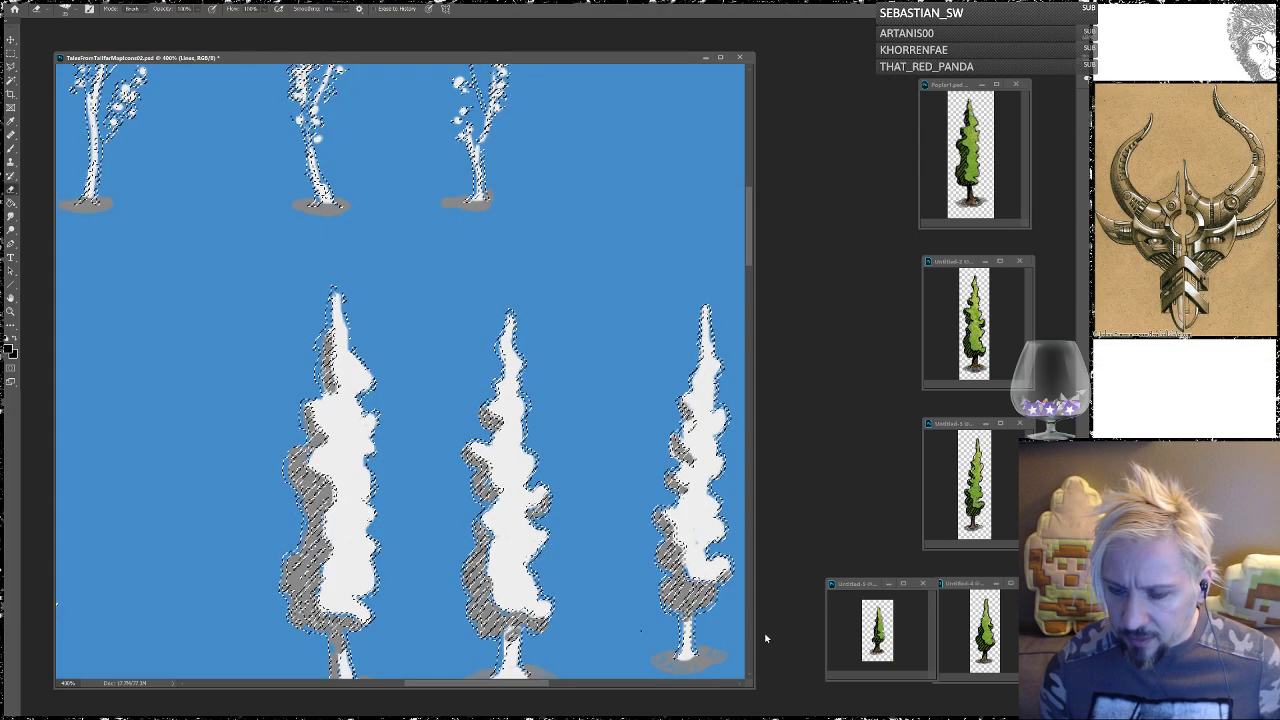
key("alt+bracketleft")
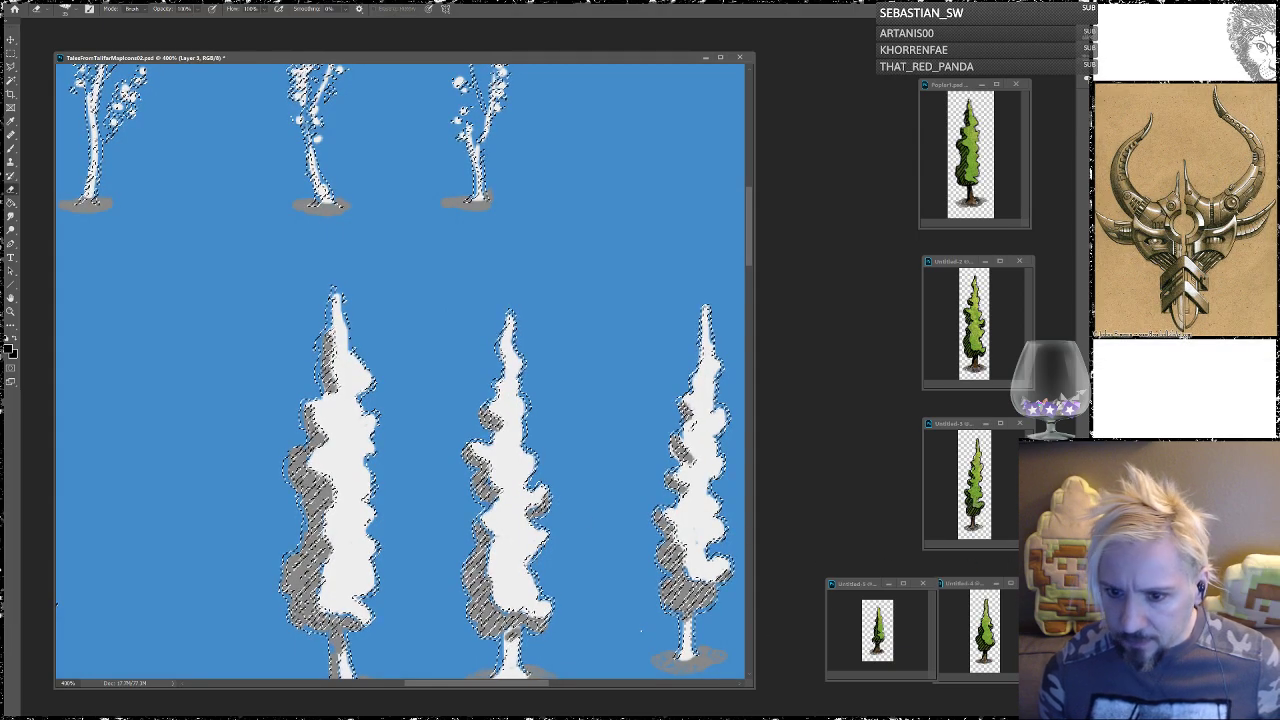
left_click(11, 199)
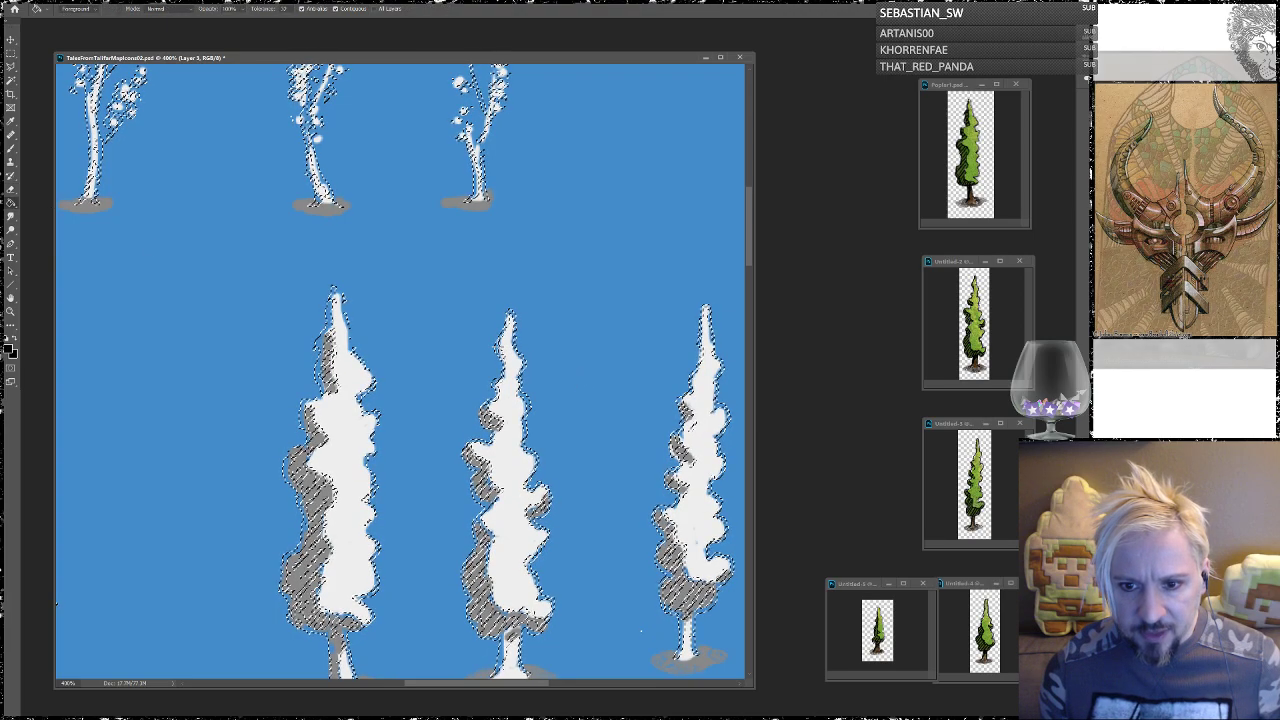
left_click(690, 457)
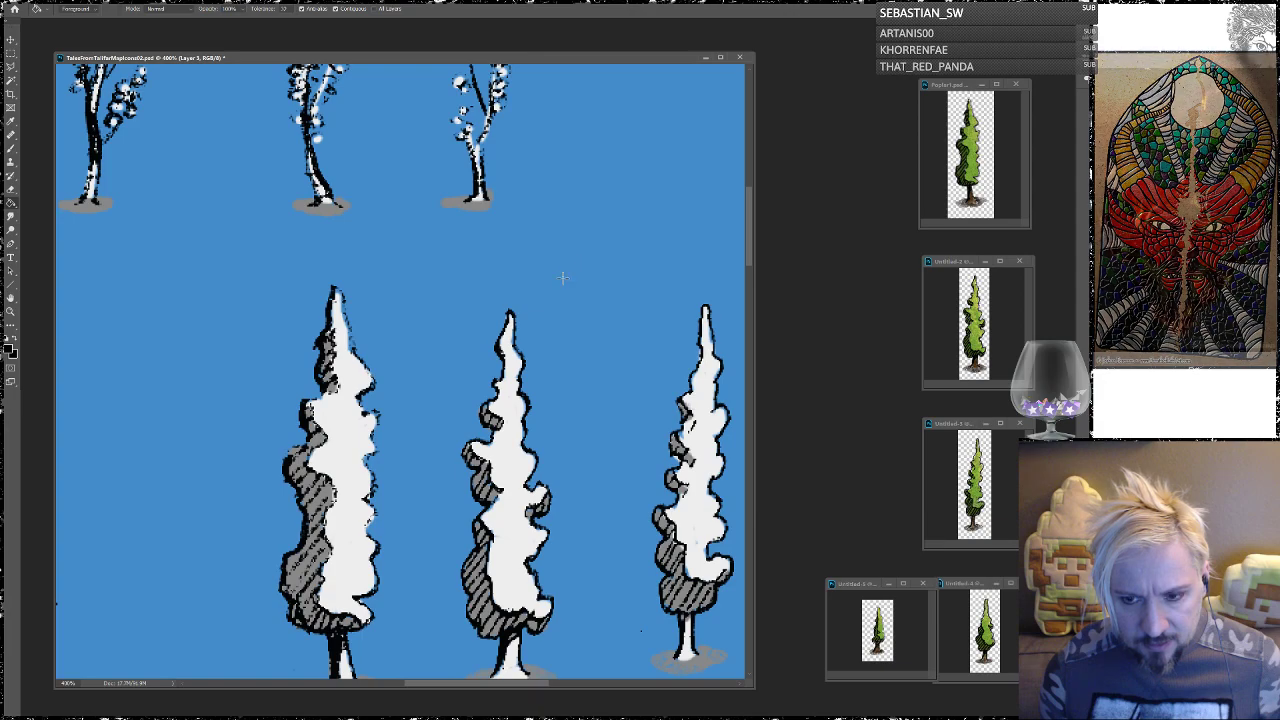
Step: Clear the selection and duplicate the black-filled line layer
left_click(11, 52)
left_click_drag(398, 258, 447, 410)
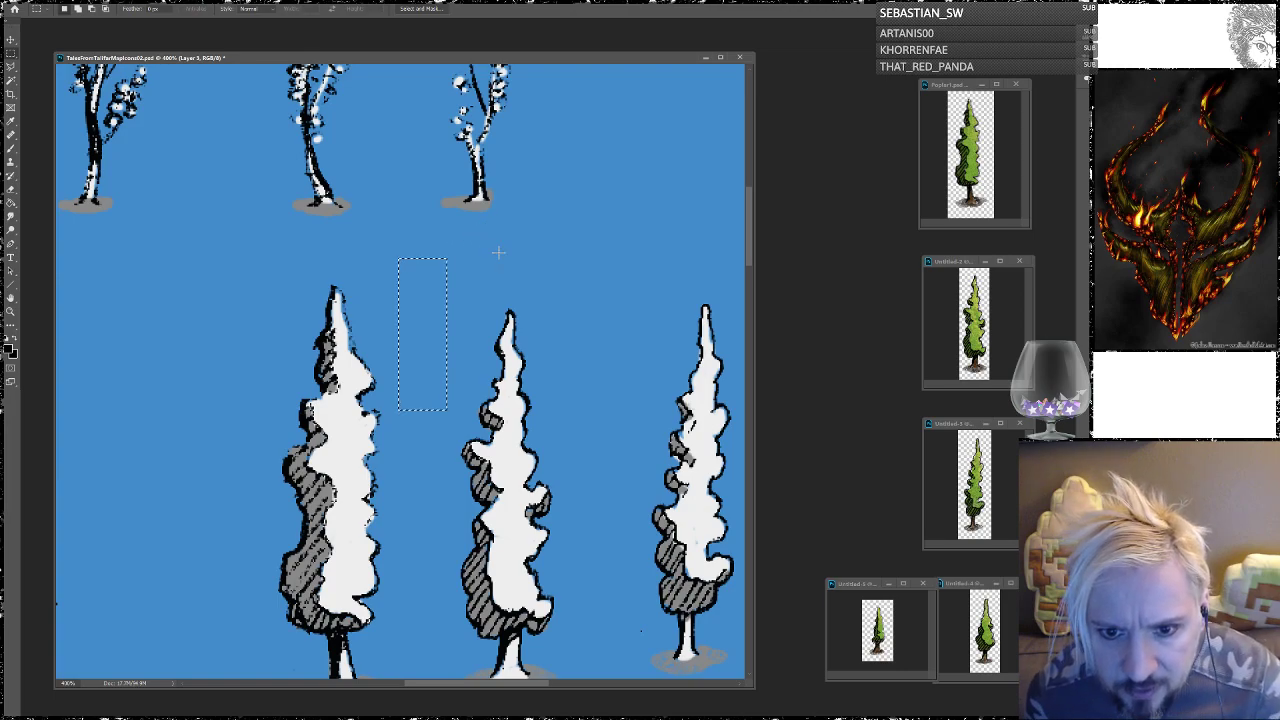
key("ctrl+d")
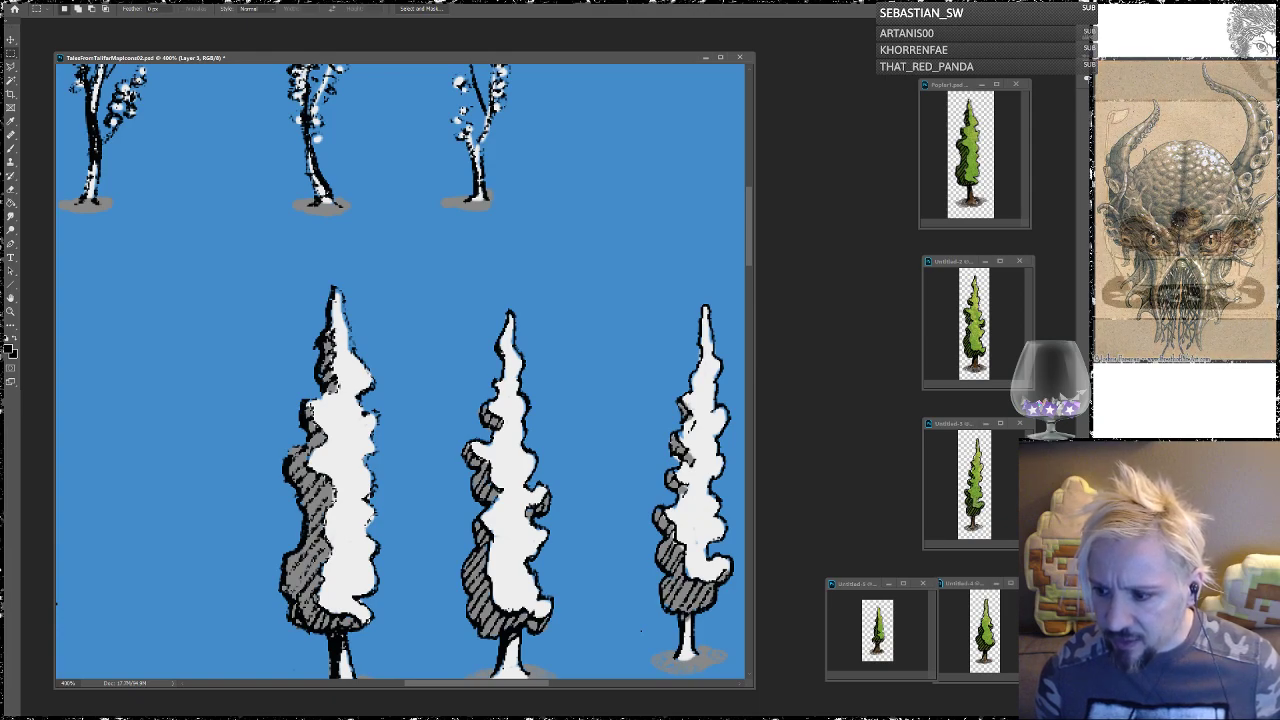
key("ctrl+j")
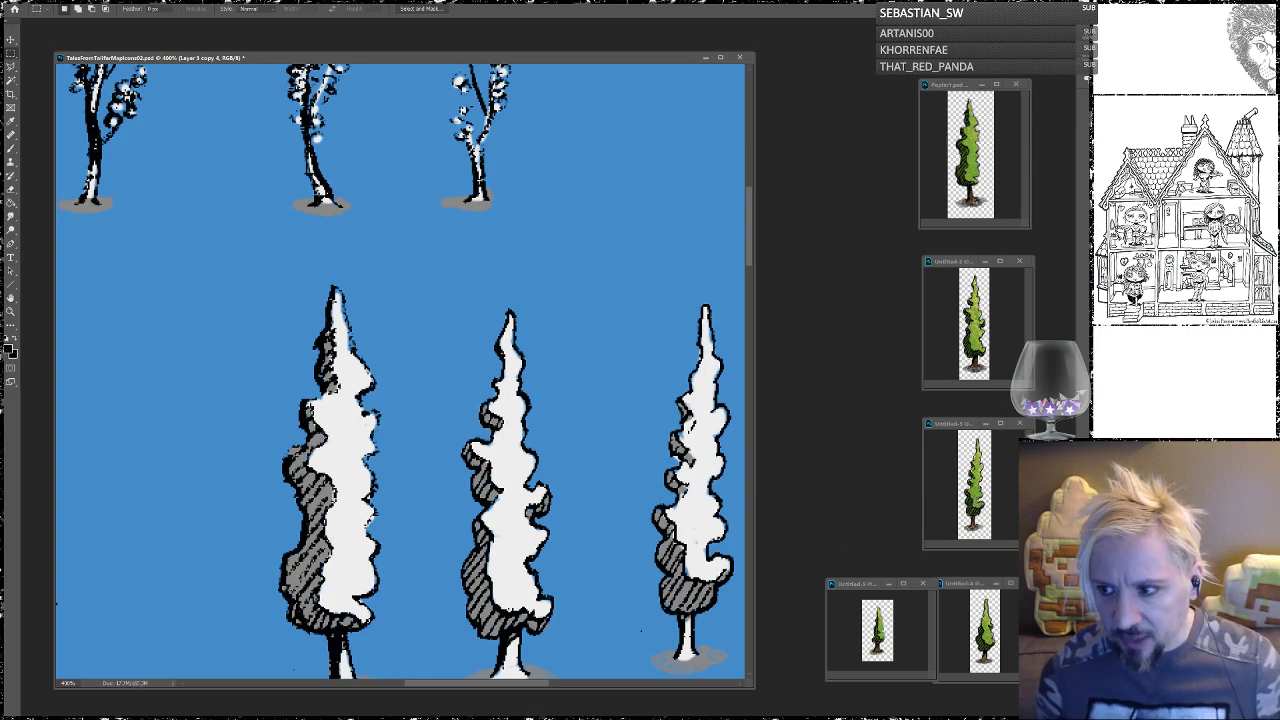
Step: Examine the solid black outlines across the rows of trees
scroll(400, 370, "up", 5)
scroll(400, 370, "up", 6)
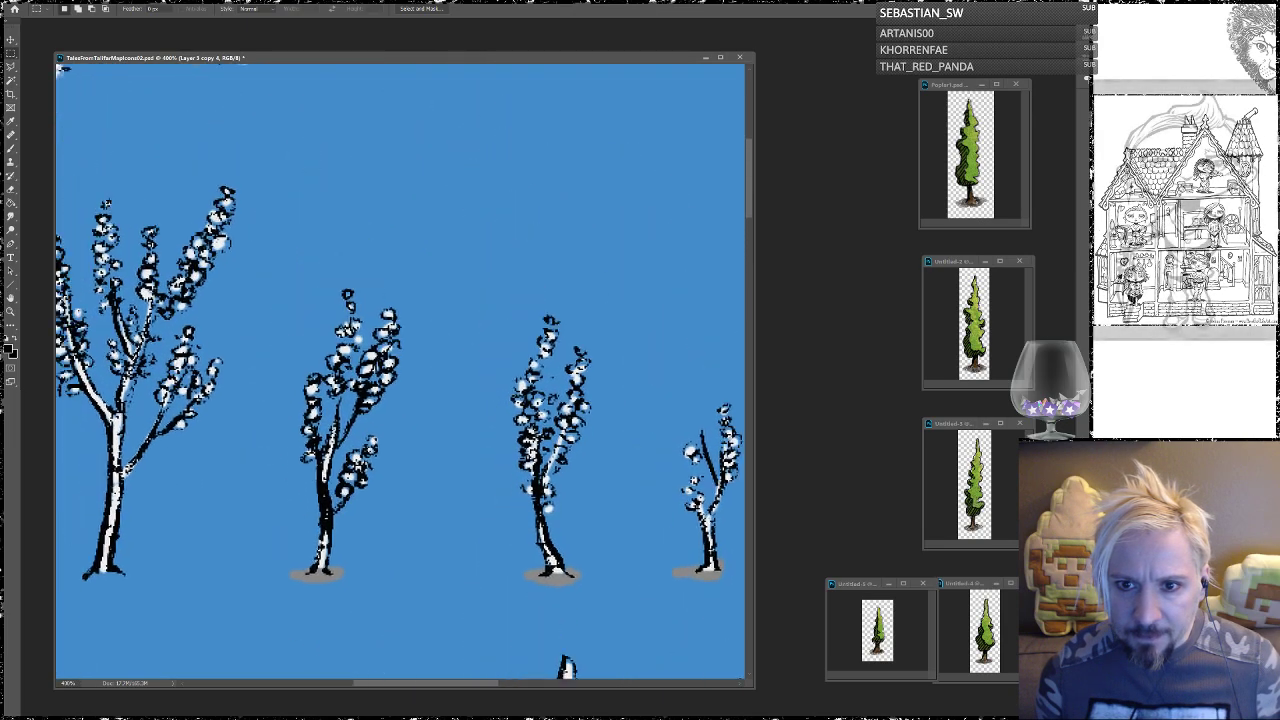
scroll(400, 370, "up", 6)
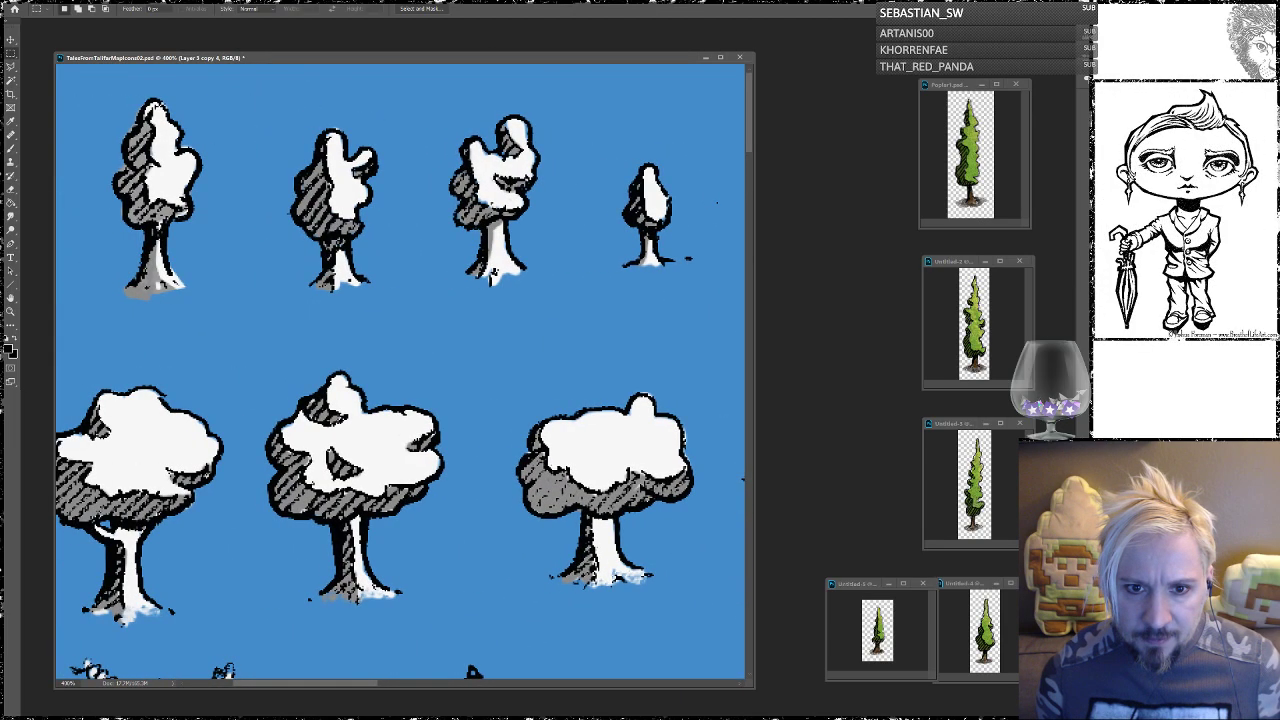
scroll(400, 370, "right", 2)
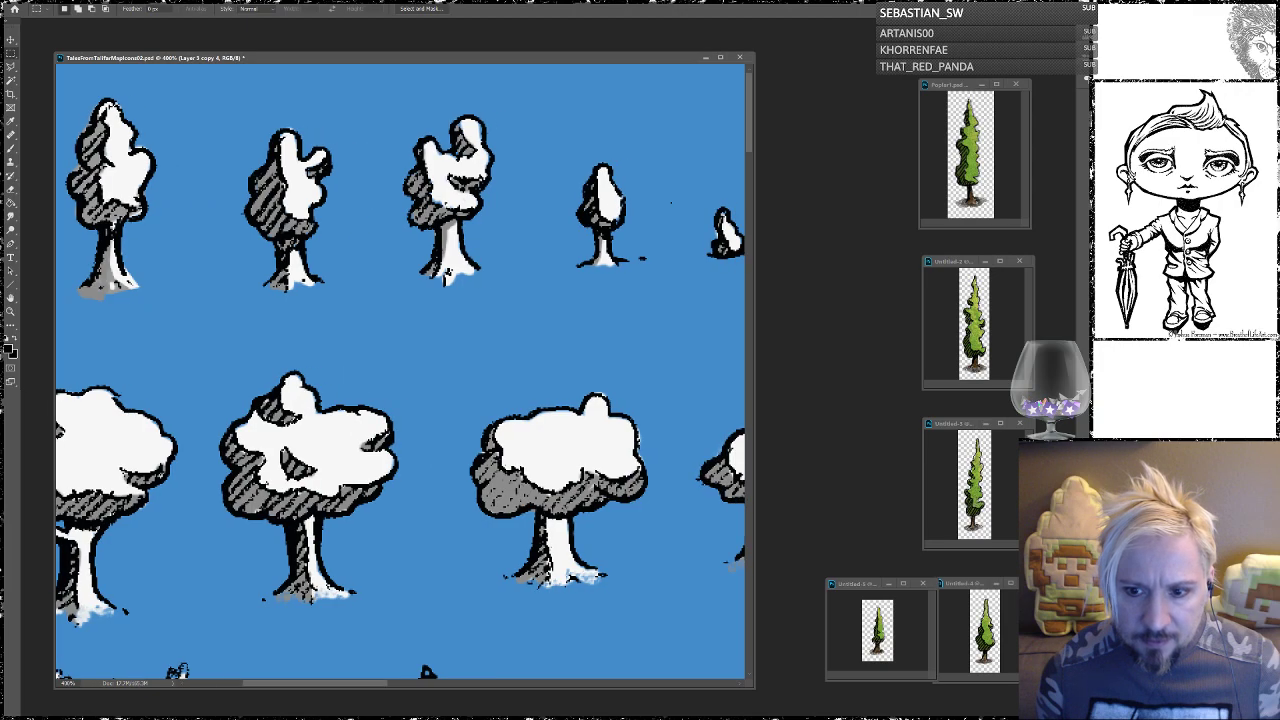
scroll(400, 370, "down", 5)
scroll(400, 370, "right", 2)
scroll(400, 370, "down", 8)
scroll(400, 370, "right", 3)
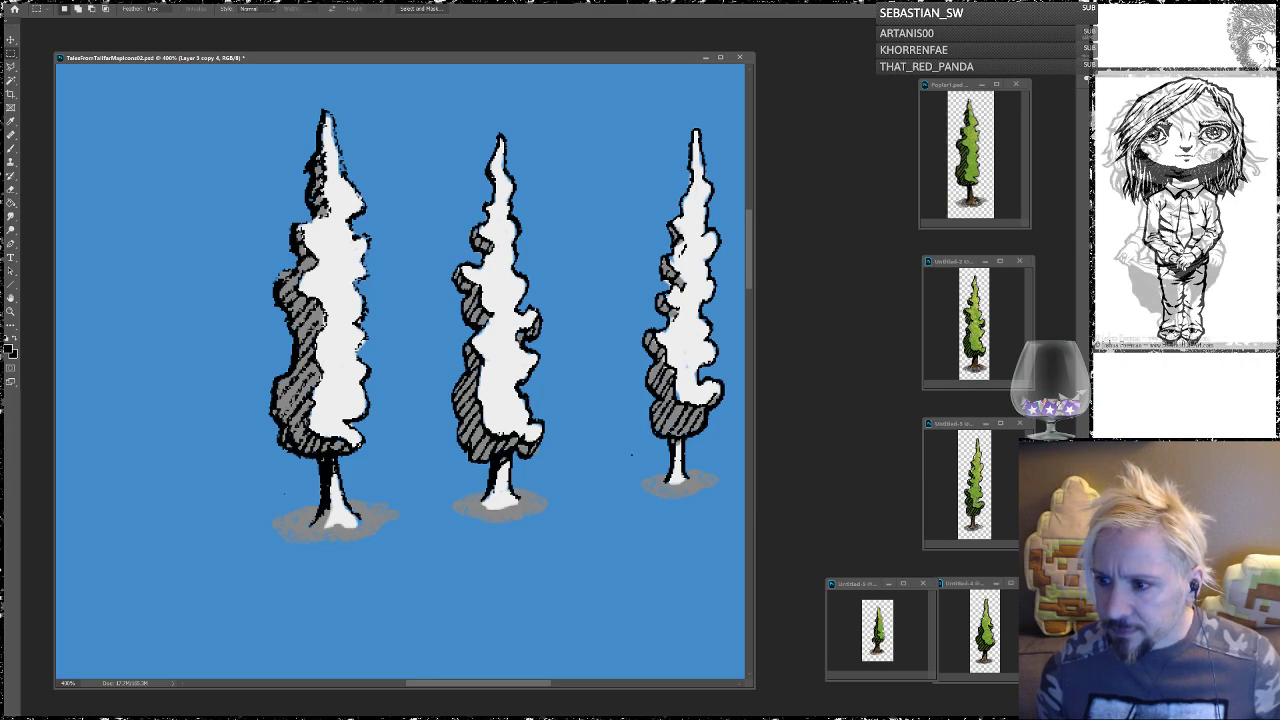
Step: Undo the layer duplication, black fill and line deletion to restore the original Lines layer artwork
key("ctrl+z")
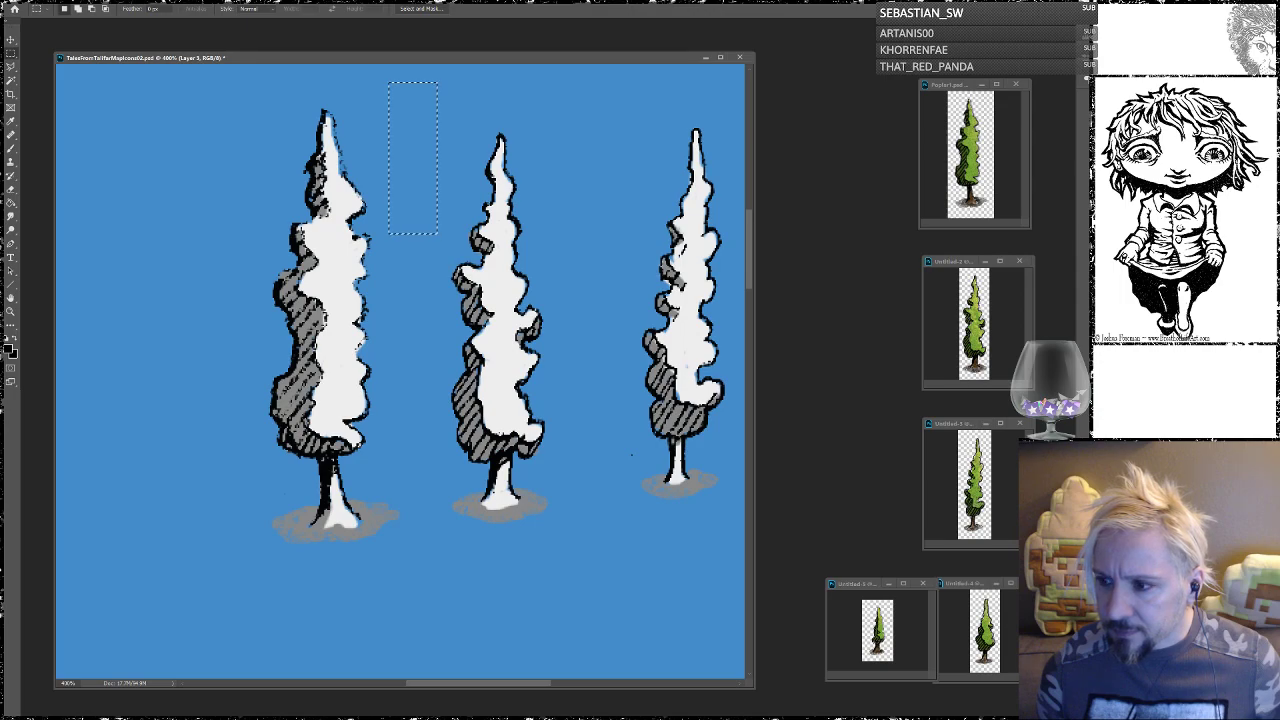
key("ctrl+z")
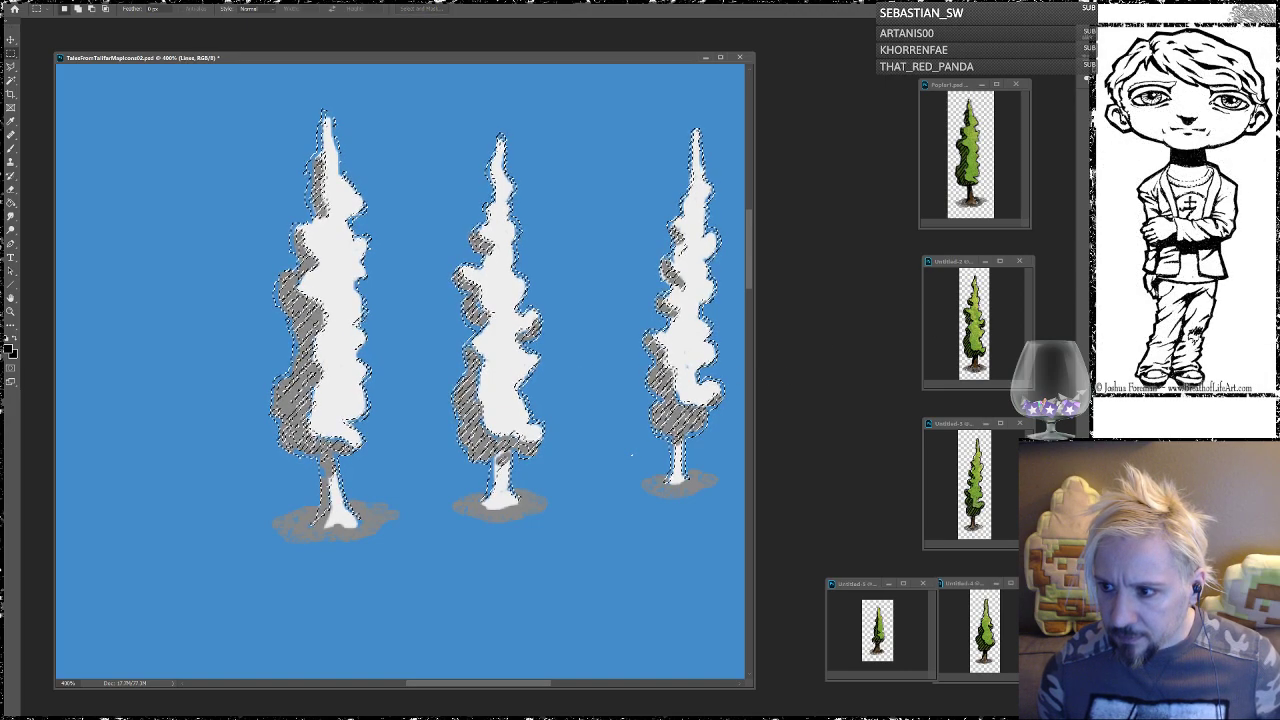
key("ctrl+z")
key("ctrl+z")
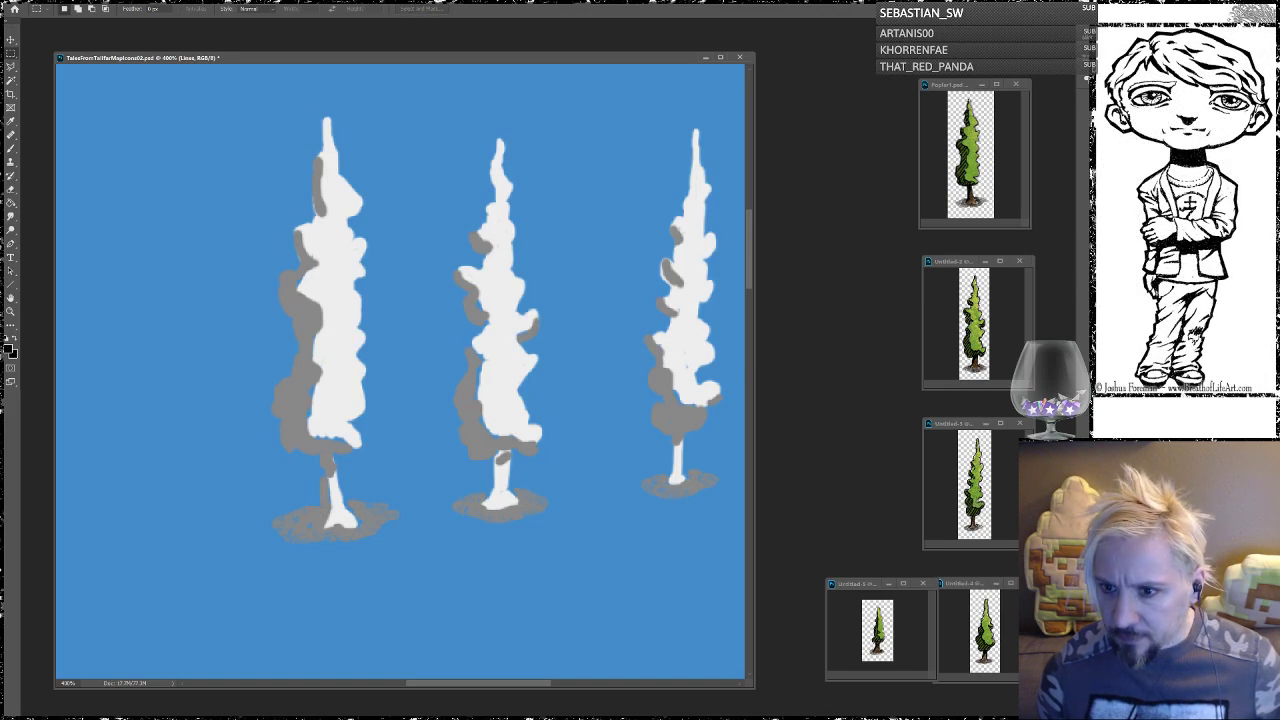
key("ctrl+shift+z")
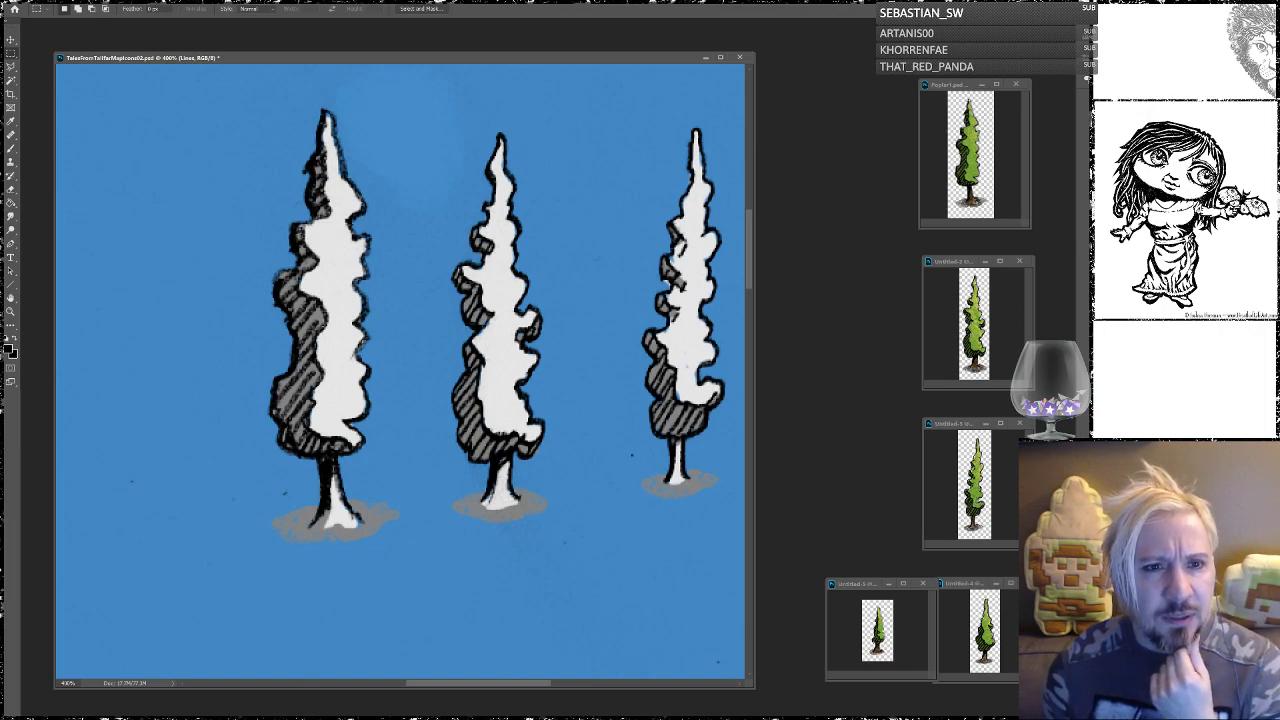
left_click(75, 1)
mouse_move(110, 15)
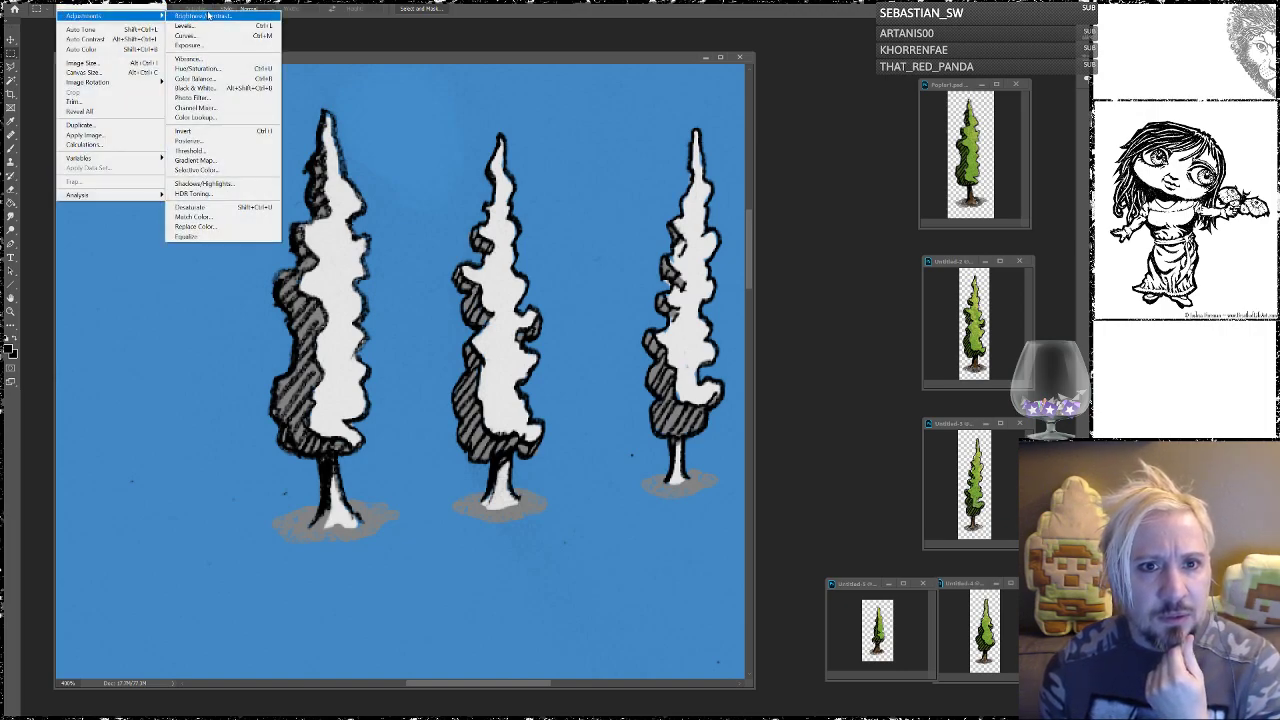
left_click(205, 68)
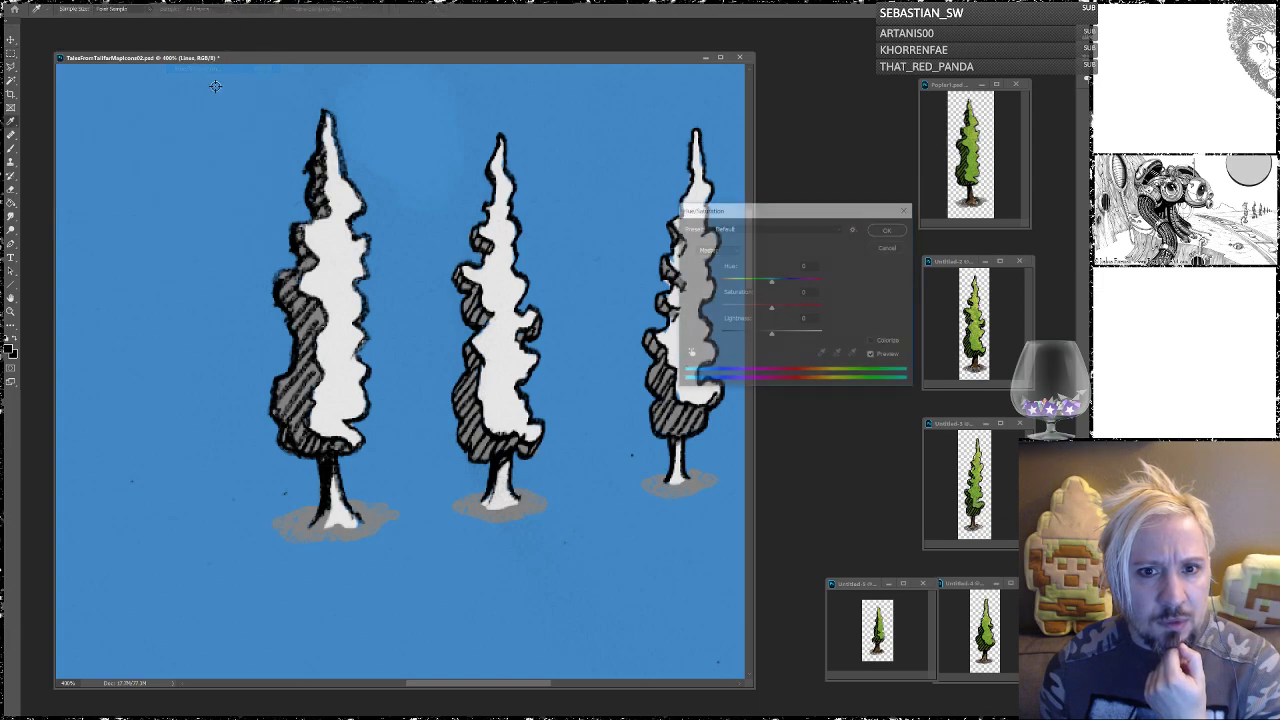
left_click(889, 247)
Step: Select the dark line art by colour range with fuzziness 107 and delete it from the Lines layer
left_click(66, 1)
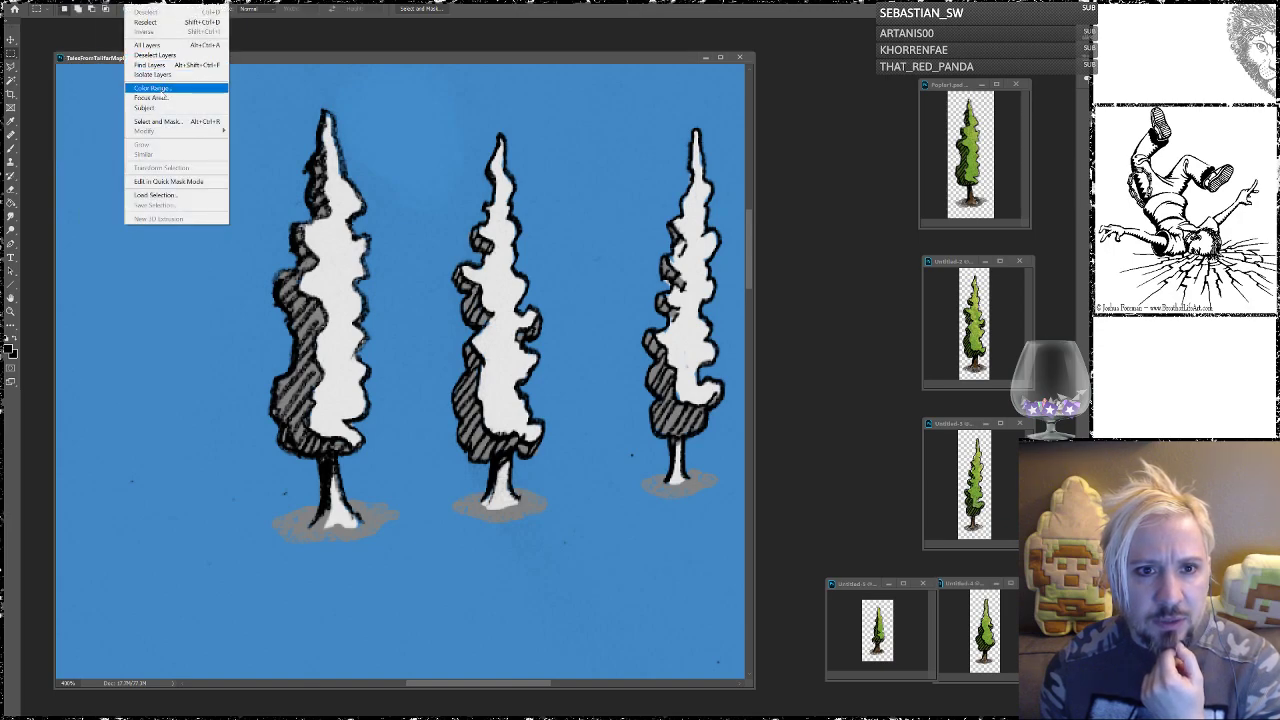
left_click(160, 88)
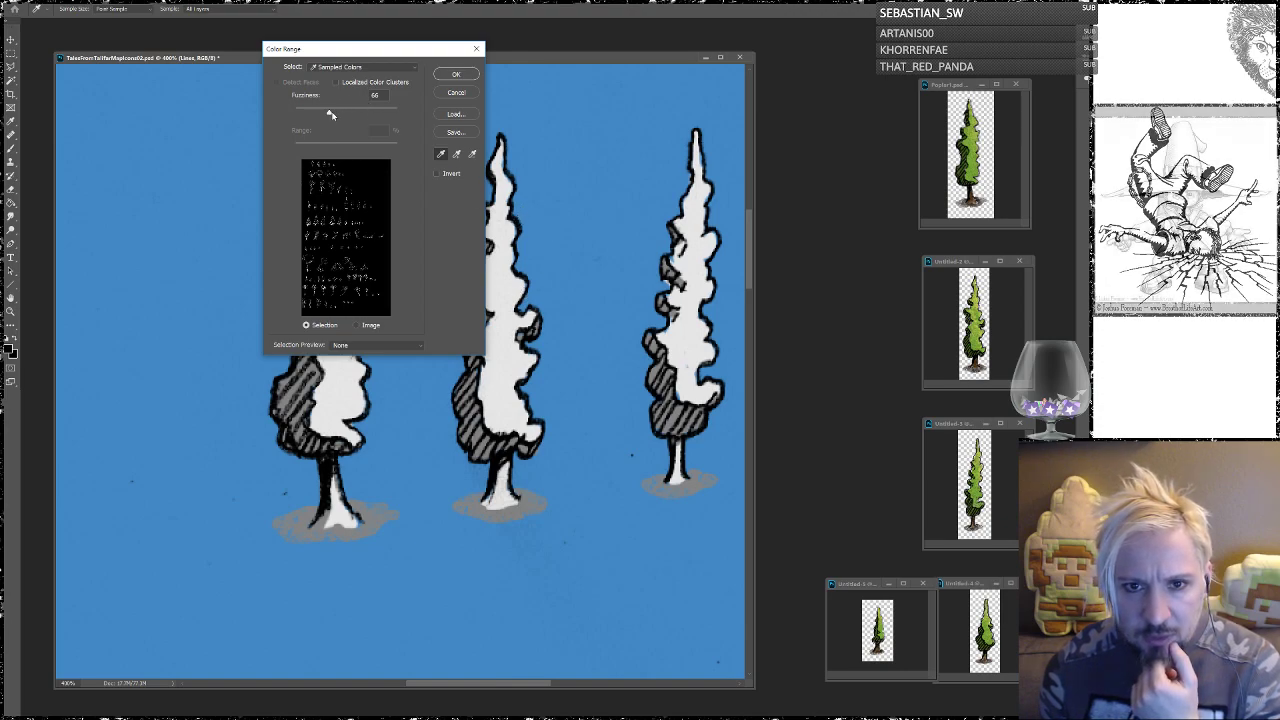
left_click_drag(330, 111, 358, 117)
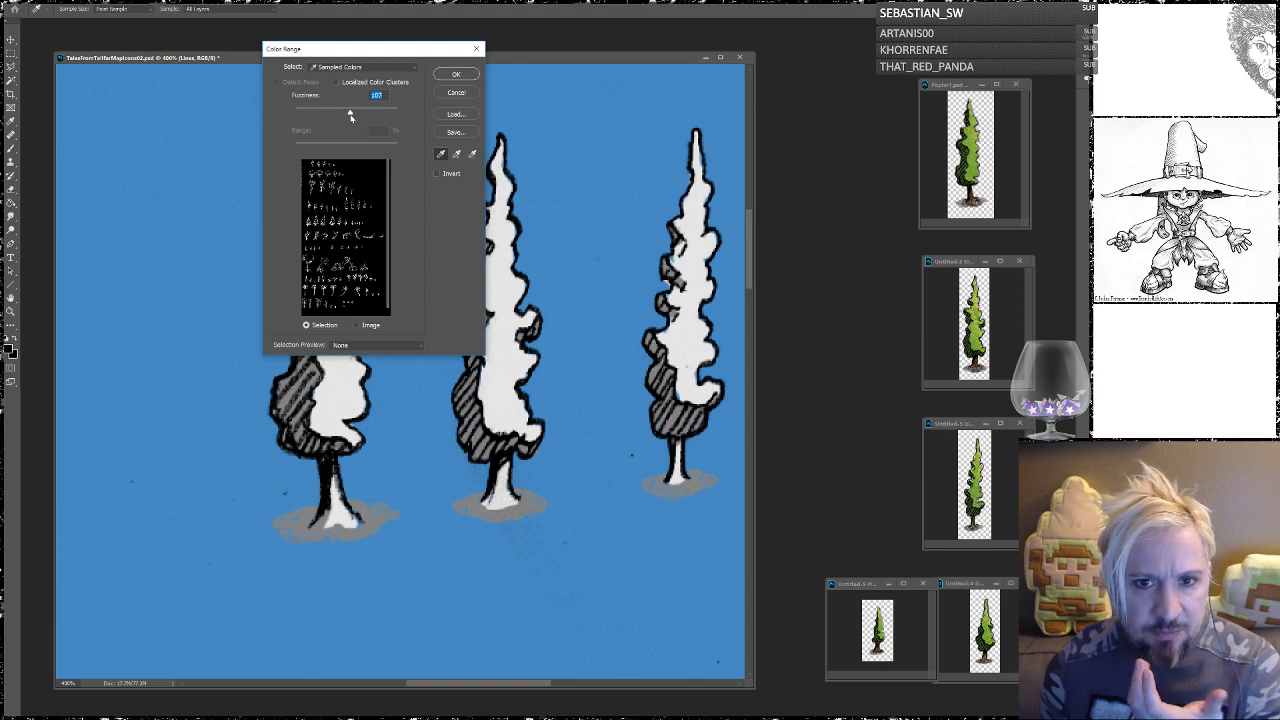
left_click(455, 73)
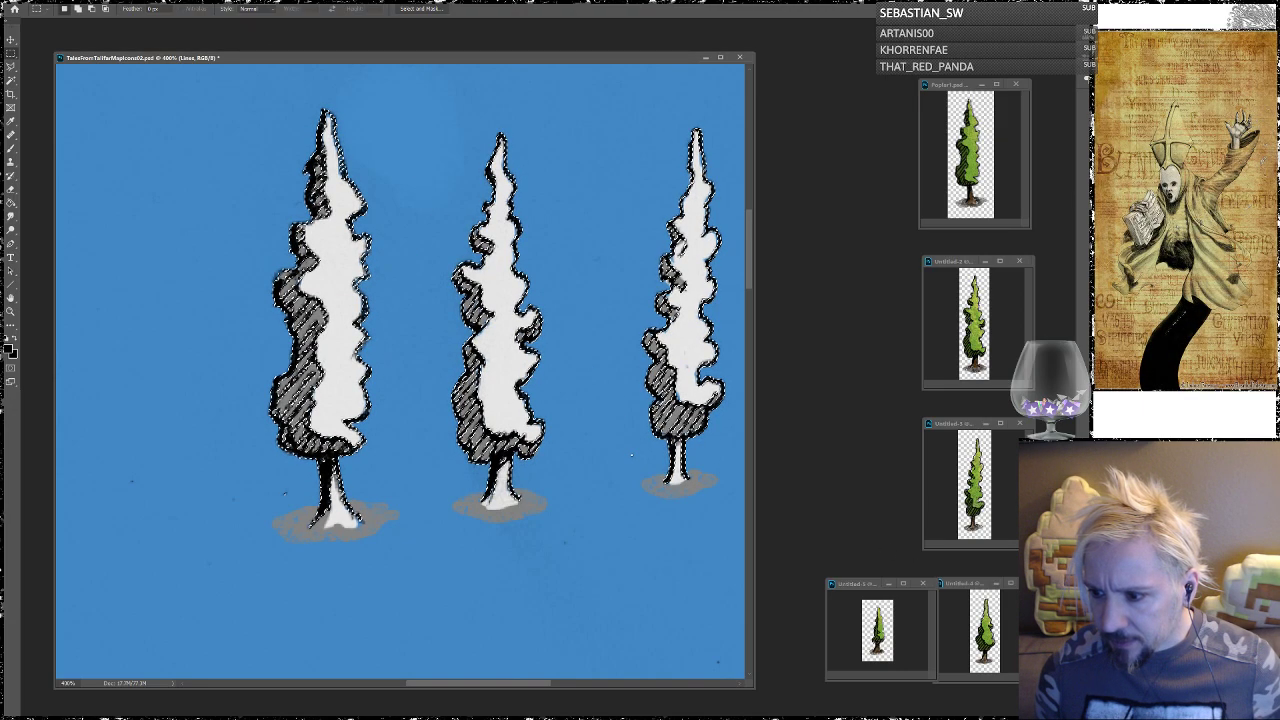
key("Delete")
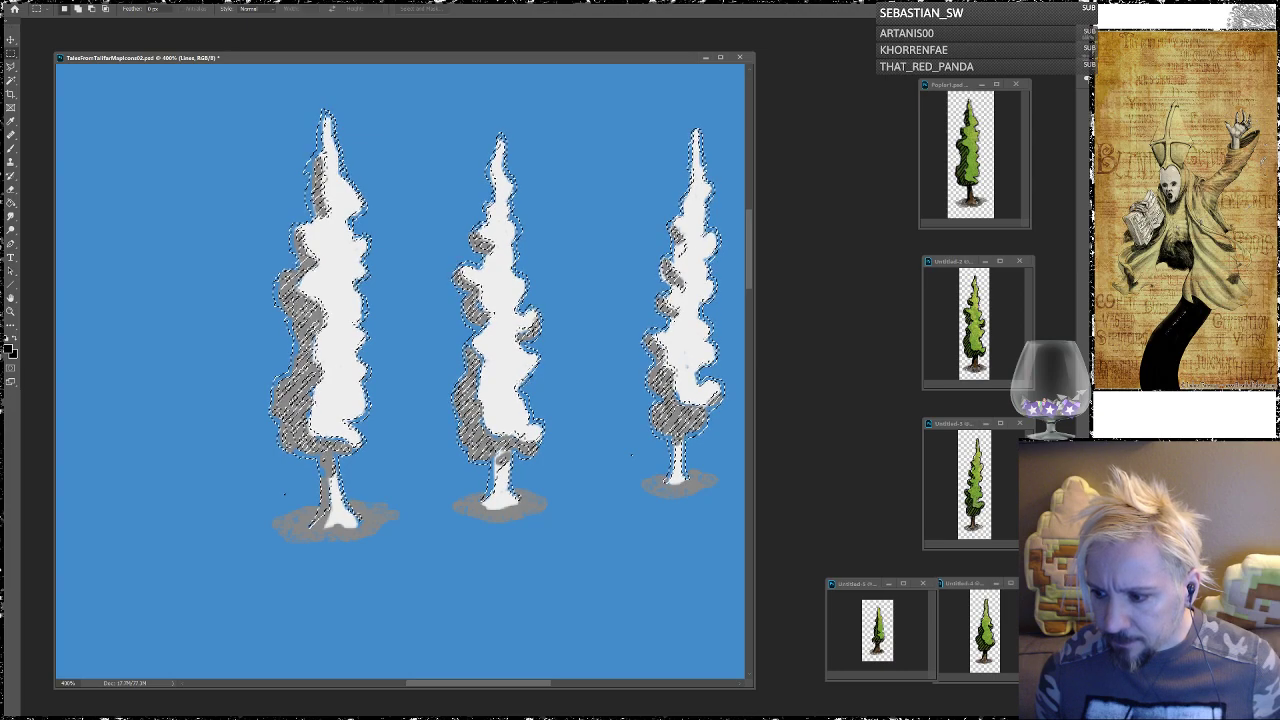
Step: Fill the selection with black on a separate layer, clear the selection and duplicate the black line layer
key("alt+bracketleft")
key("g")
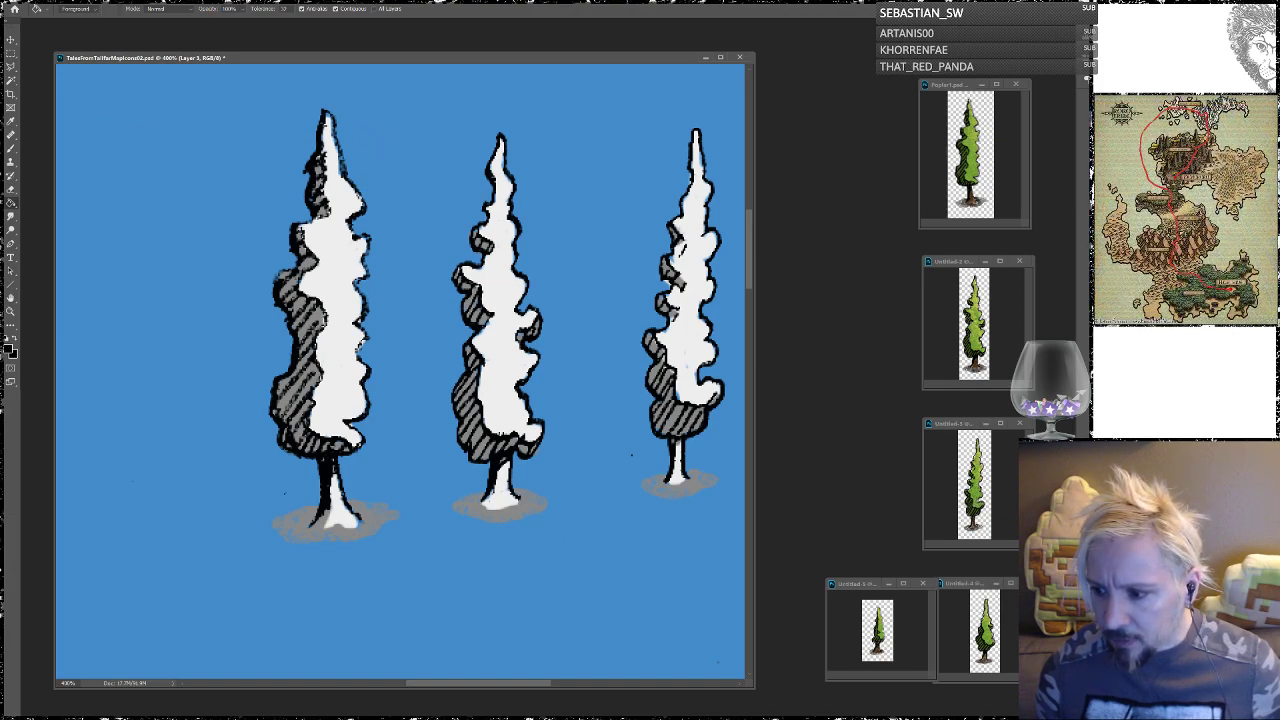
key("ctrl+j")
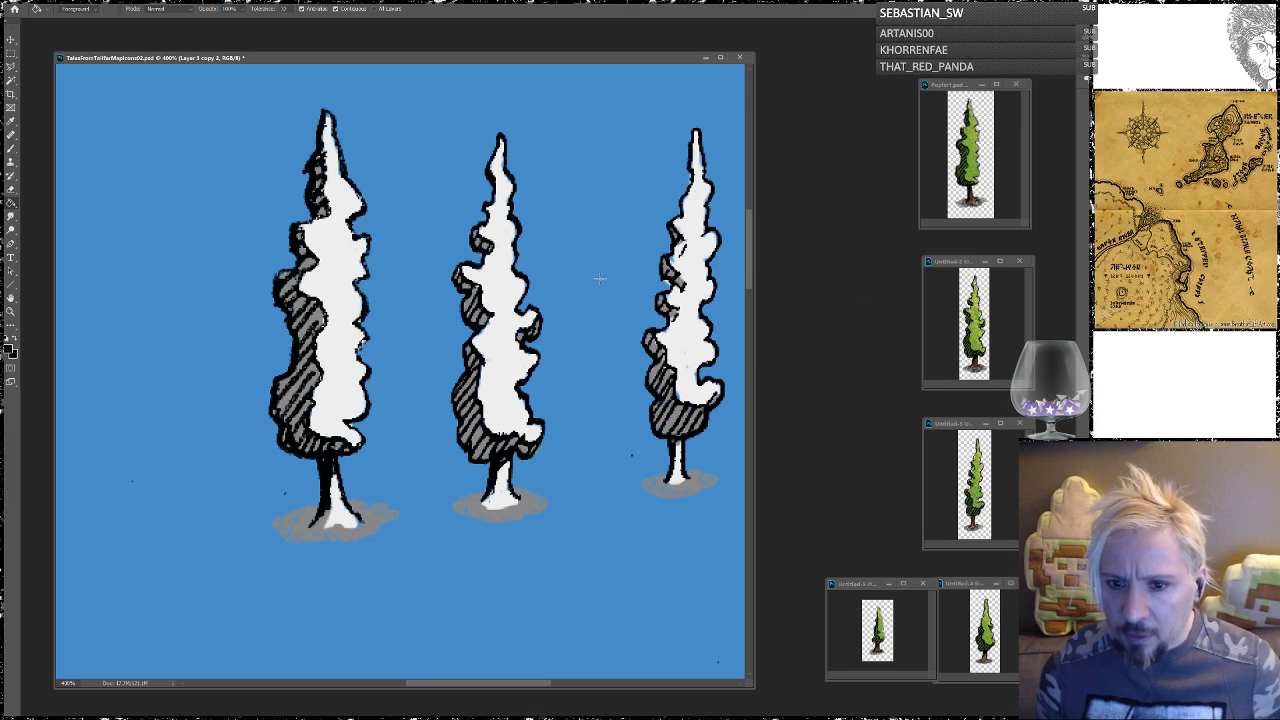
left_click_drag(351, 153, 286, 185)
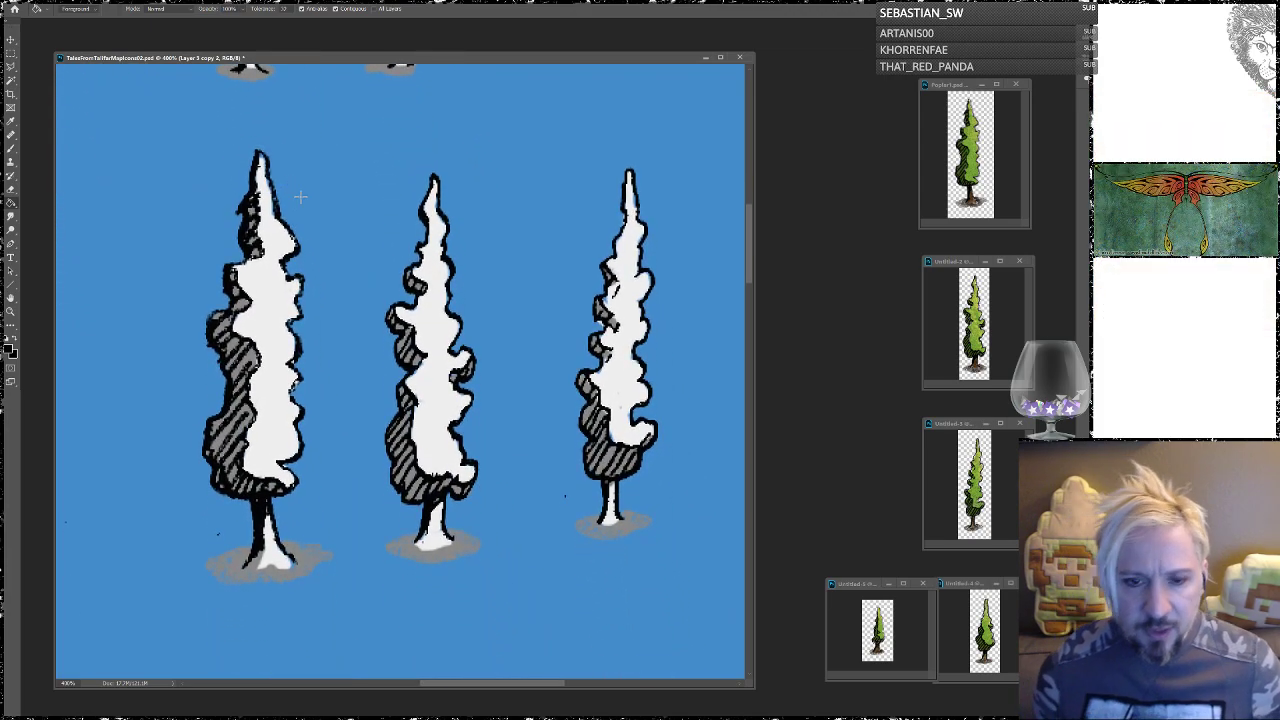
left_click_drag(334, 340, 371, 329)
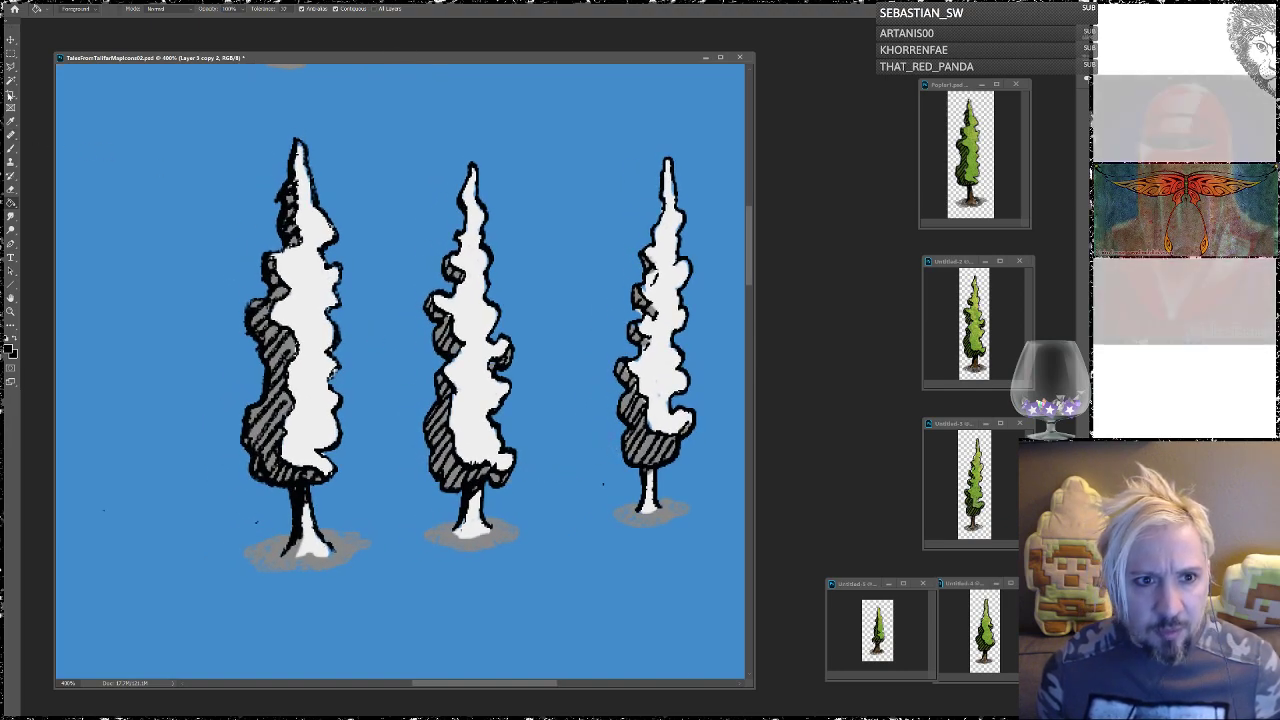
Step: Remove the stray specks around the three tall trees using rectangular selections
key("m")
left_click_drag(527, 160, 593, 464)
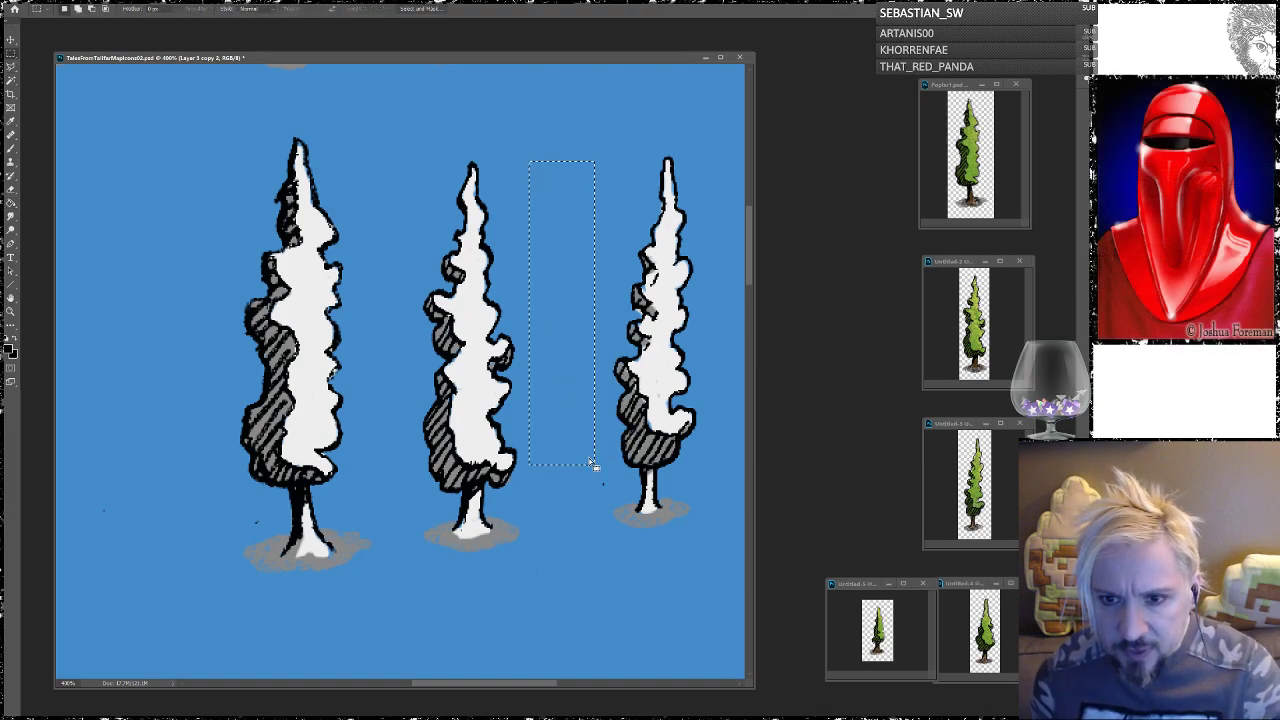
left_click(633, 134)
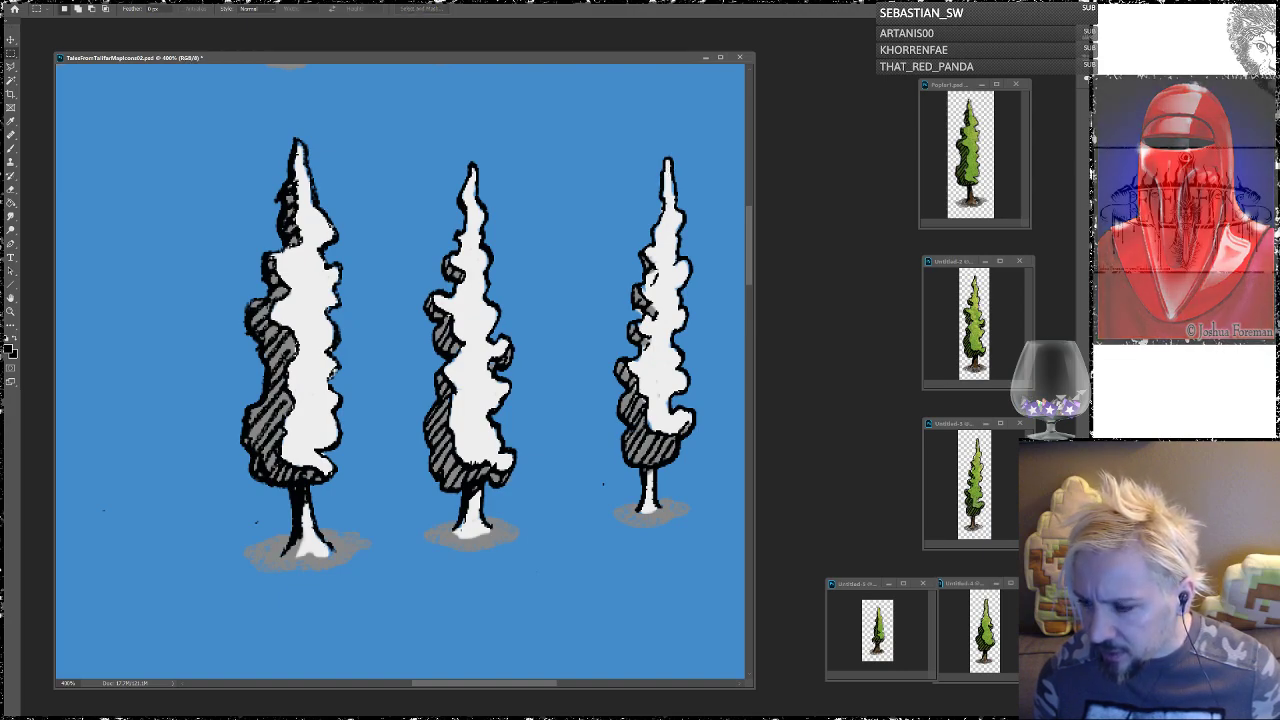
key("alt+bracketleft")
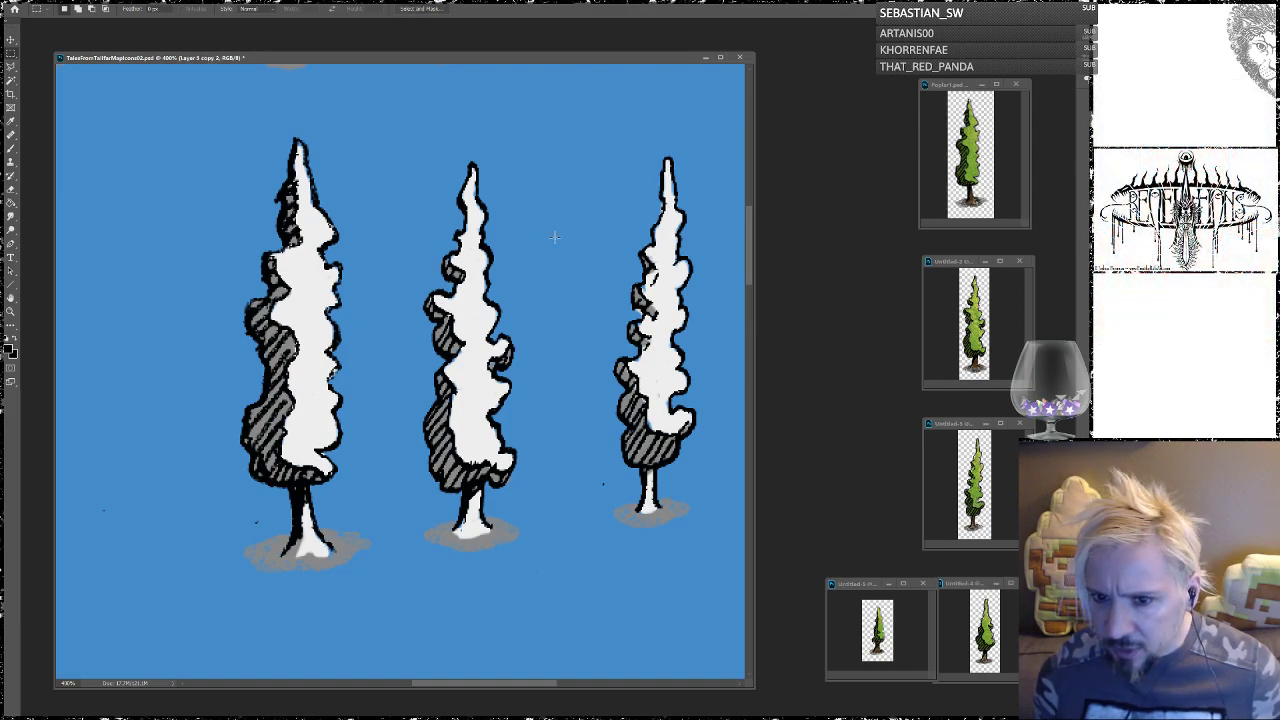
left_click_drag(517, 147, 593, 322)
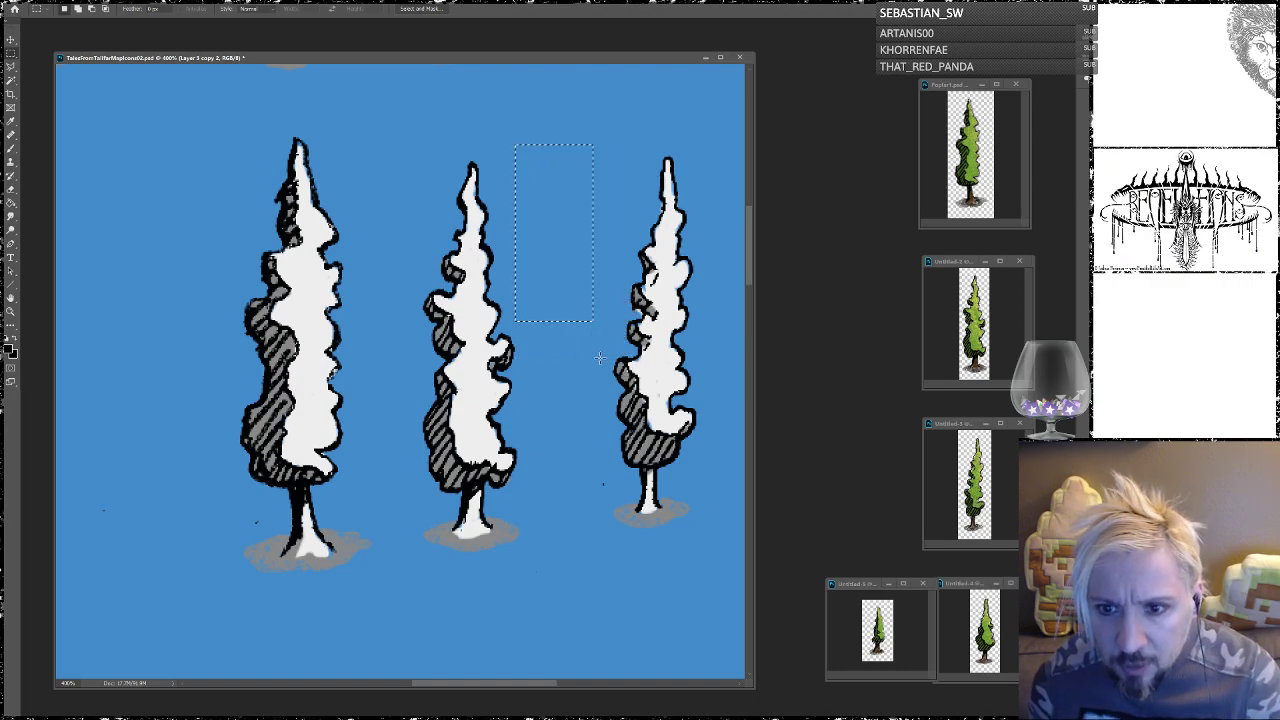
key("ctrl+d")
left_click_drag(612, 470, 594, 497)
left_click_drag(197, 470, 235, 506)
left_click_drag(126, 478, 94, 530)
key("ctrl+d")
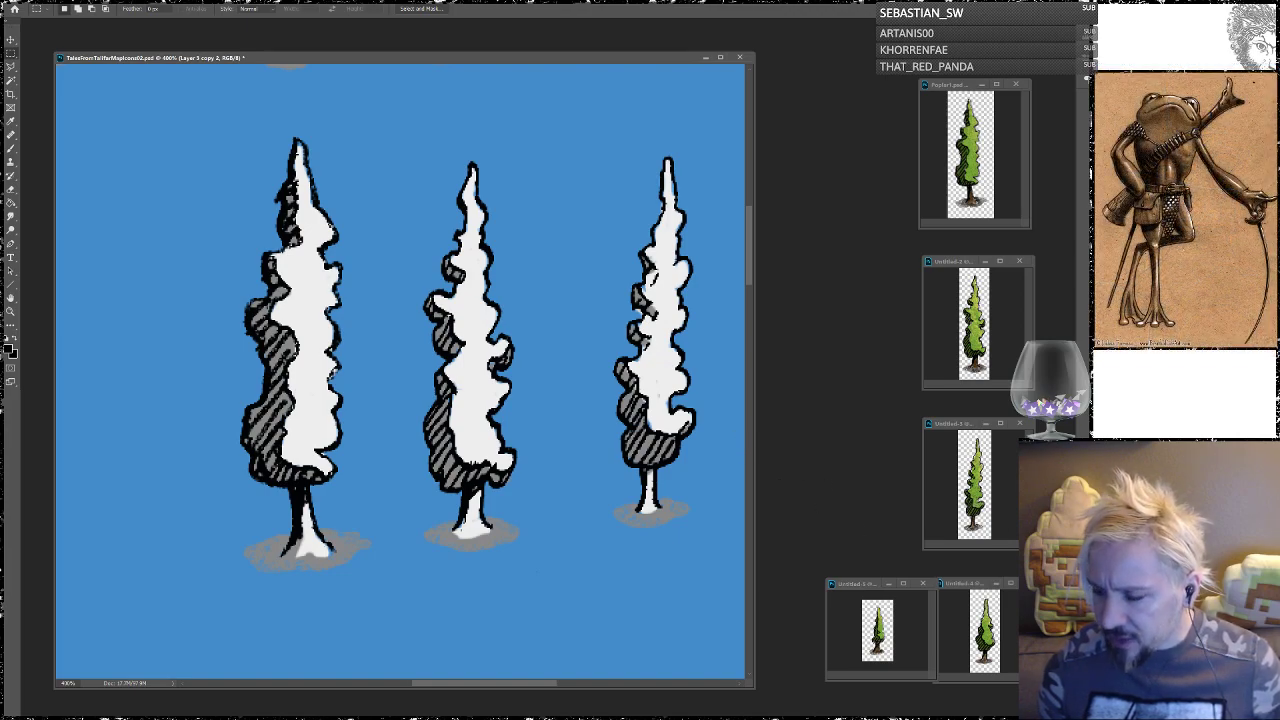
Step: Close the five separate green tree documents, discarding the changes to the untitled ones
left_click(922, 584)
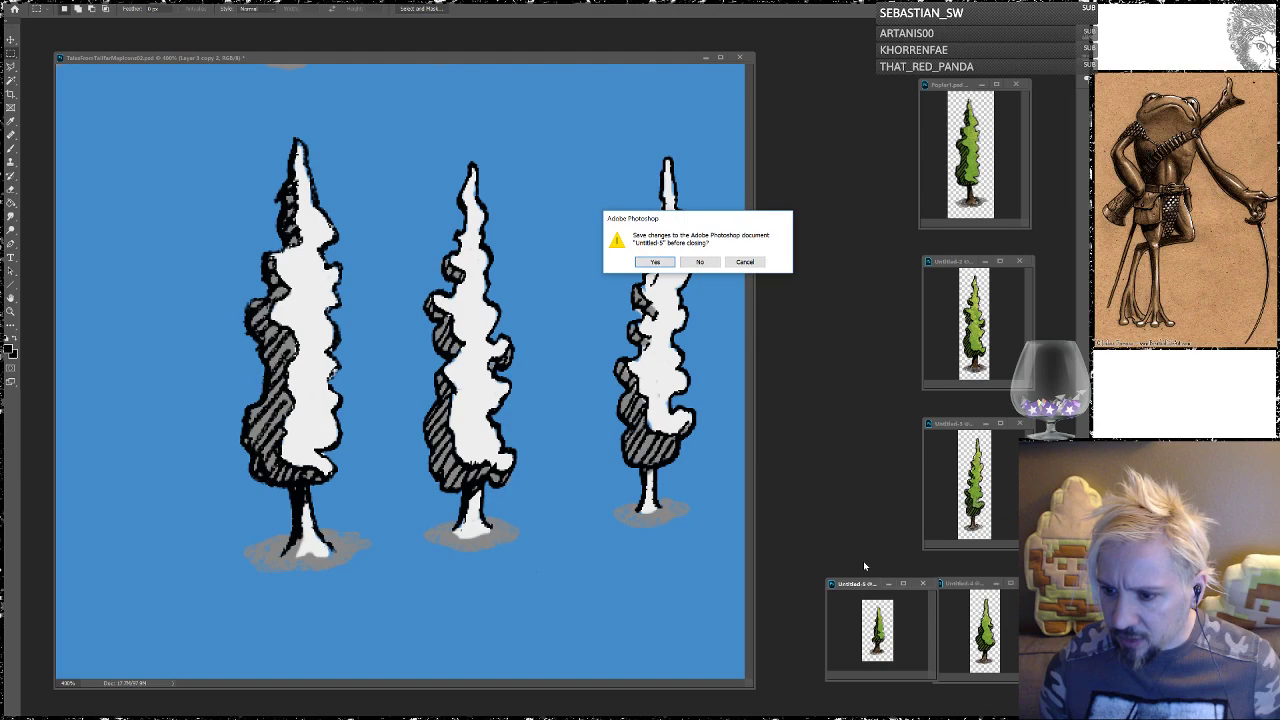
left_click(700, 262)
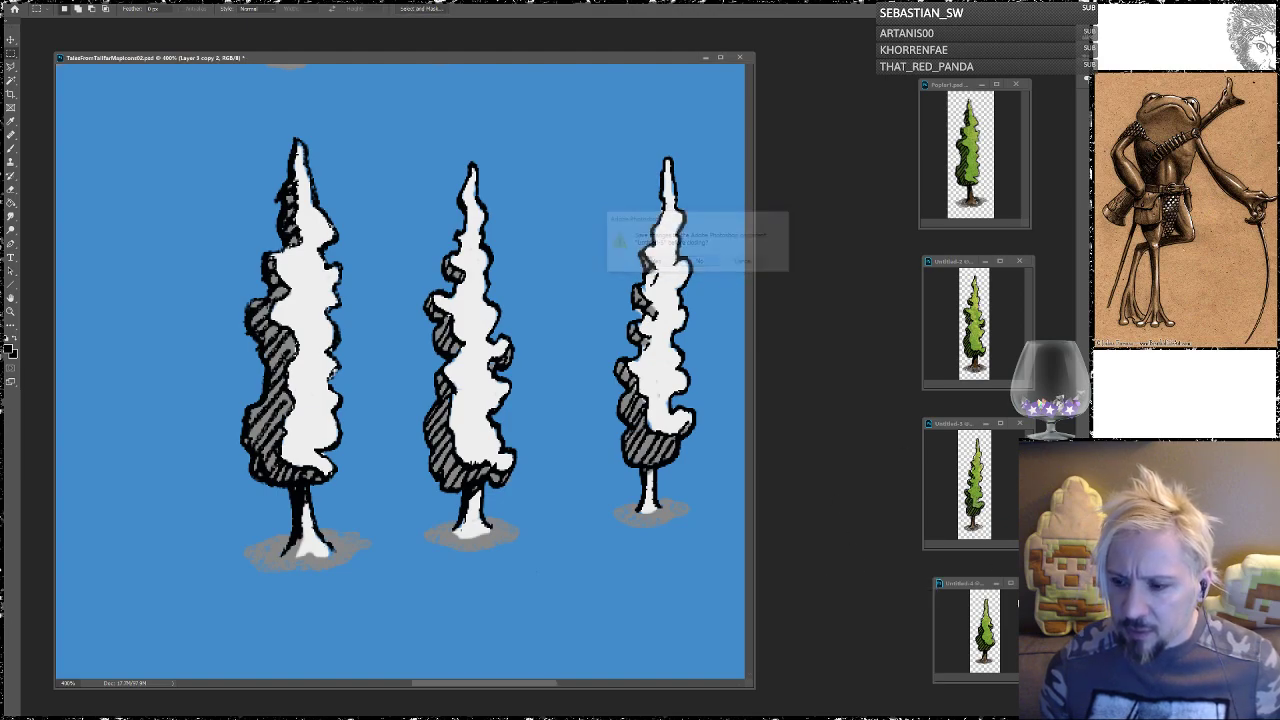
left_click(700, 262)
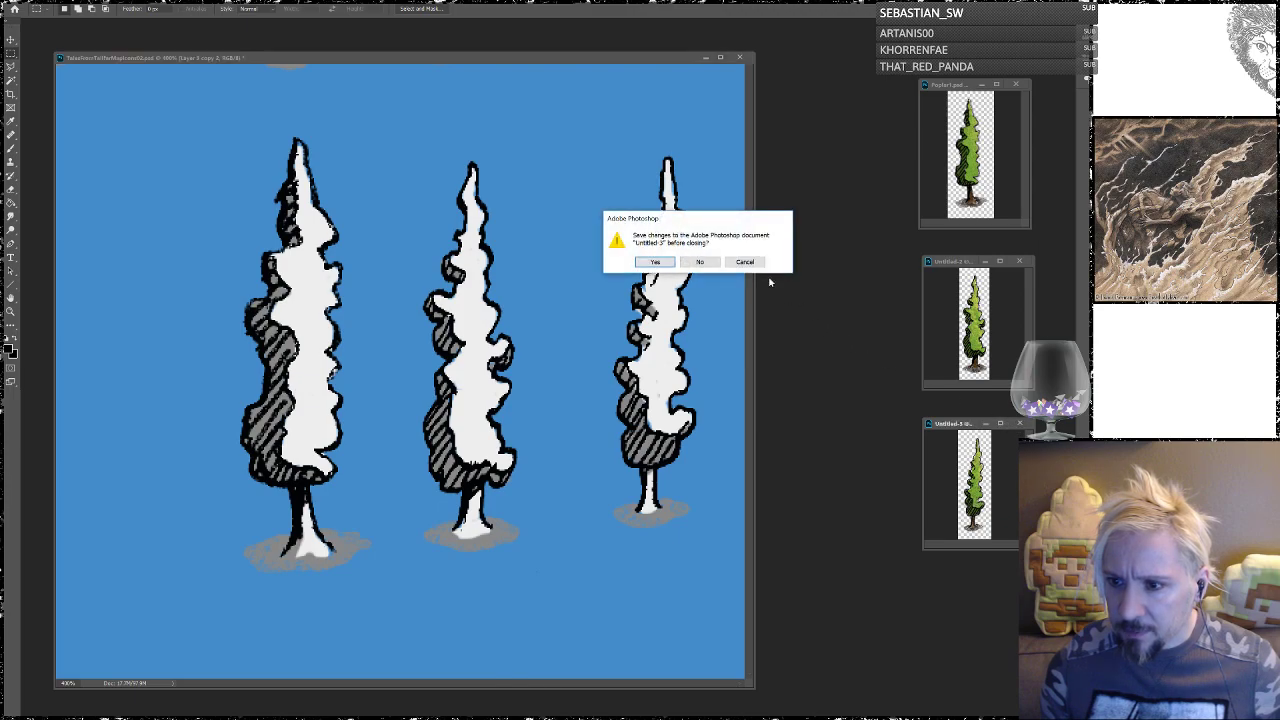
left_click(700, 261)
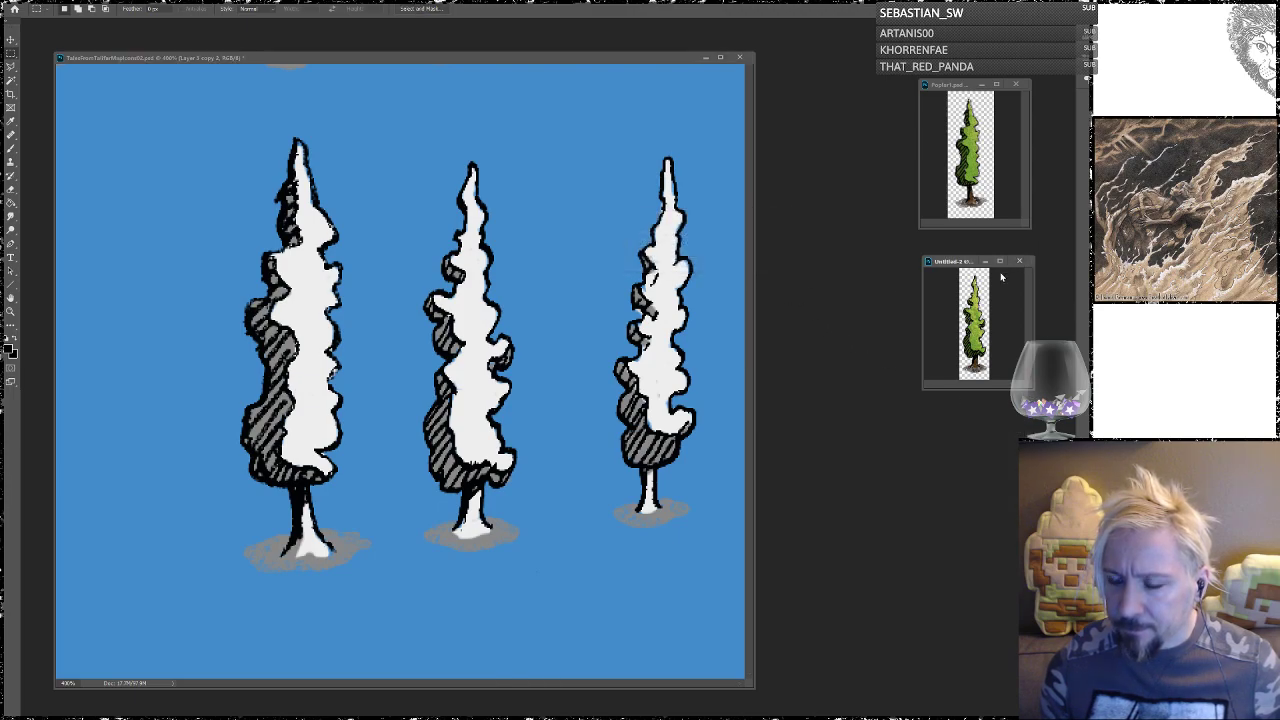
left_click(701, 261)
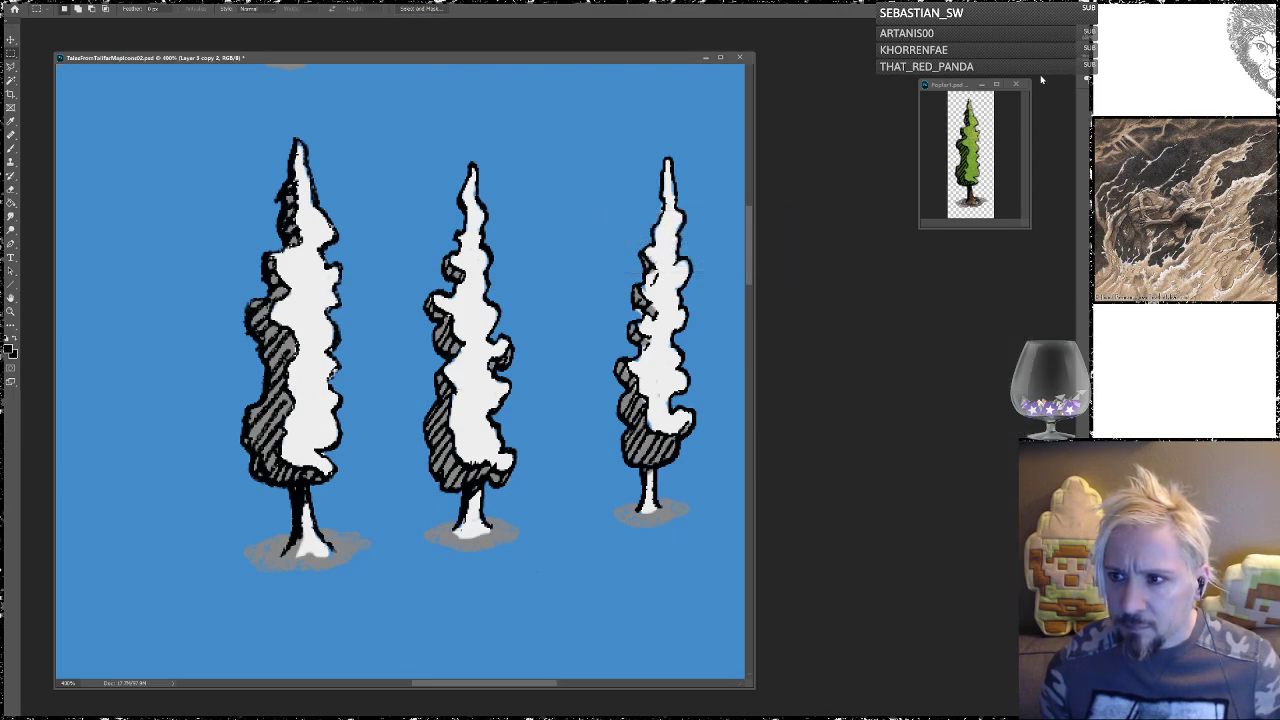
left_click(1017, 86)
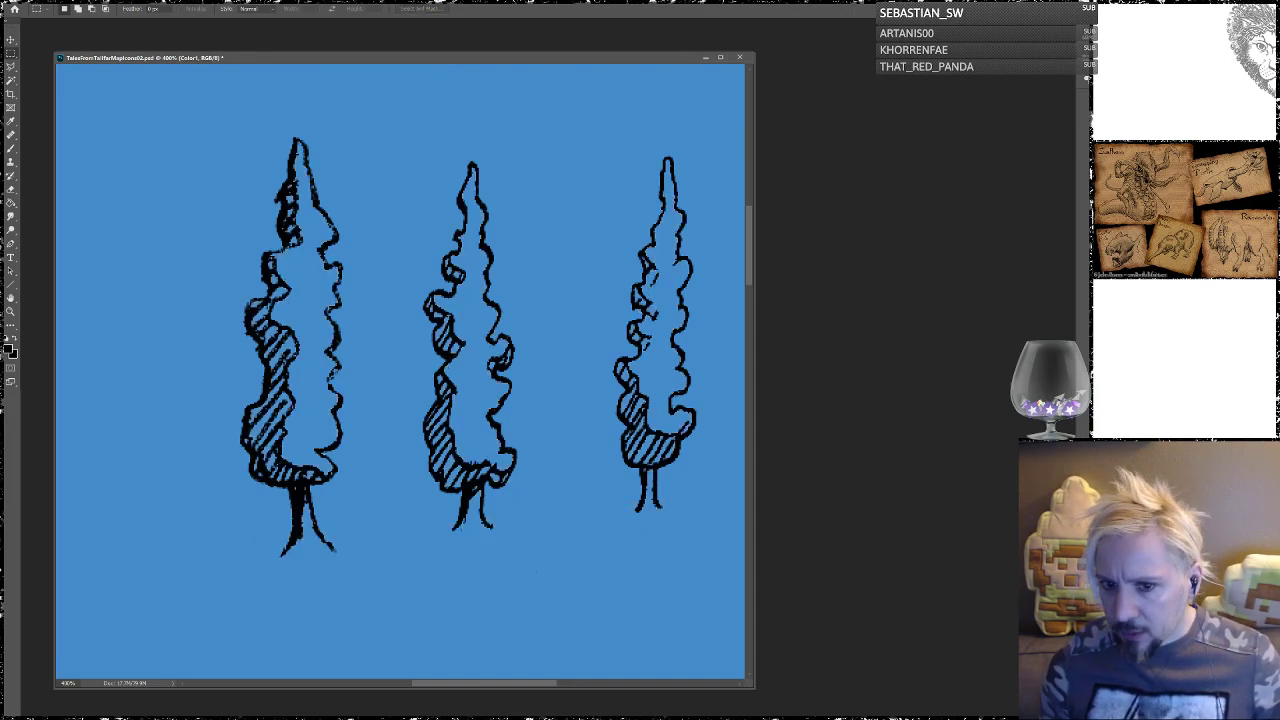
Step: Paint the foliage of the three tall trees light green on the Color layer with the Chalk 44 pixels brush
key("ctrl+comma")
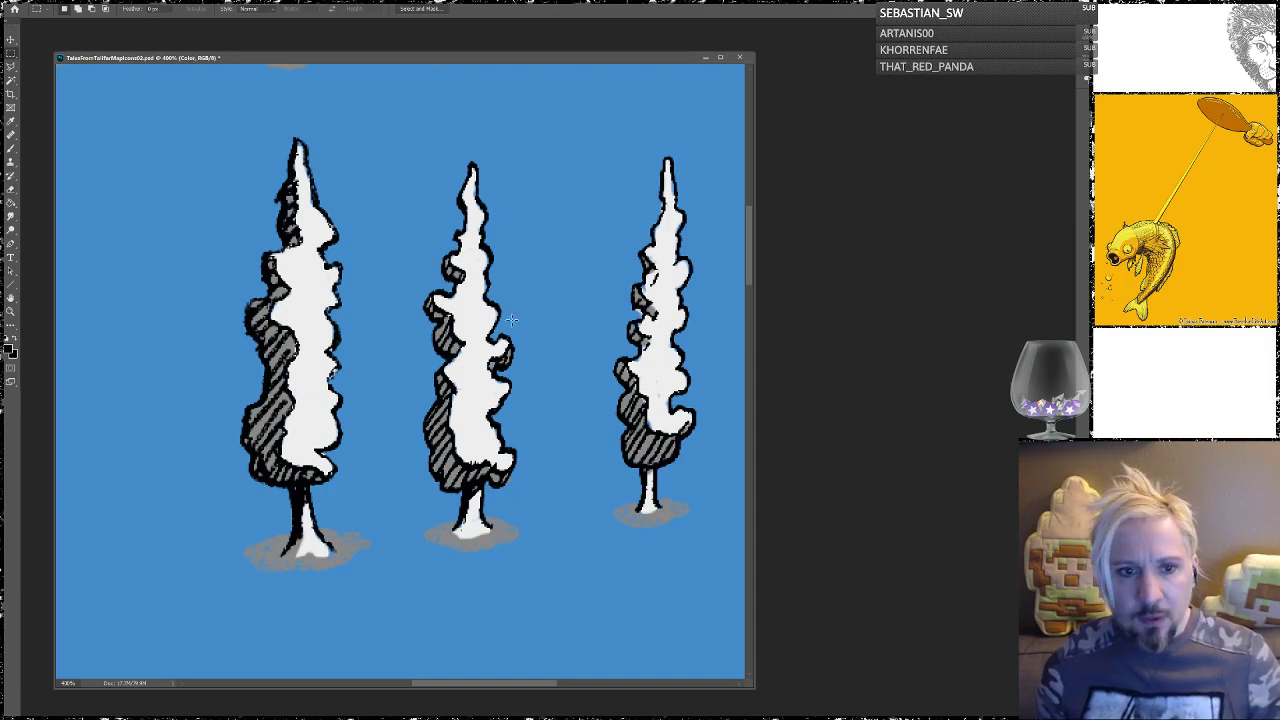
left_click(11, 148)
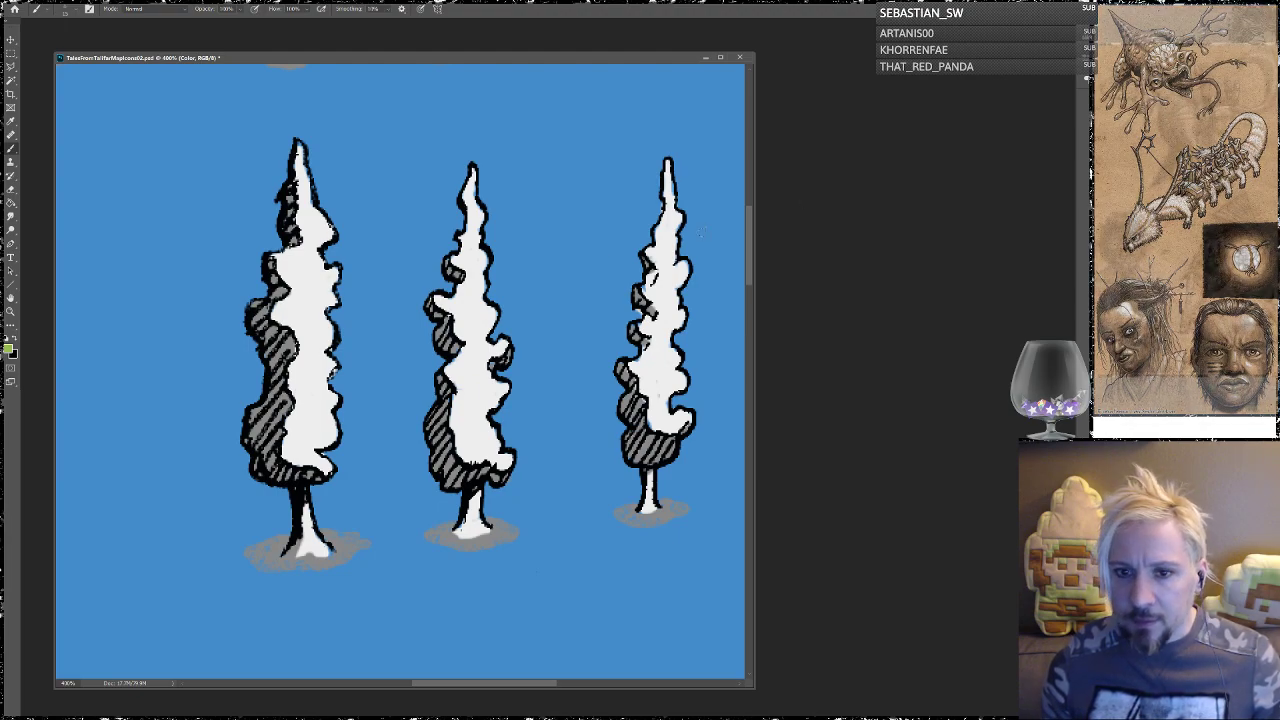
left_click_drag(471, 281, 471, 367)
right_click(467, 365)
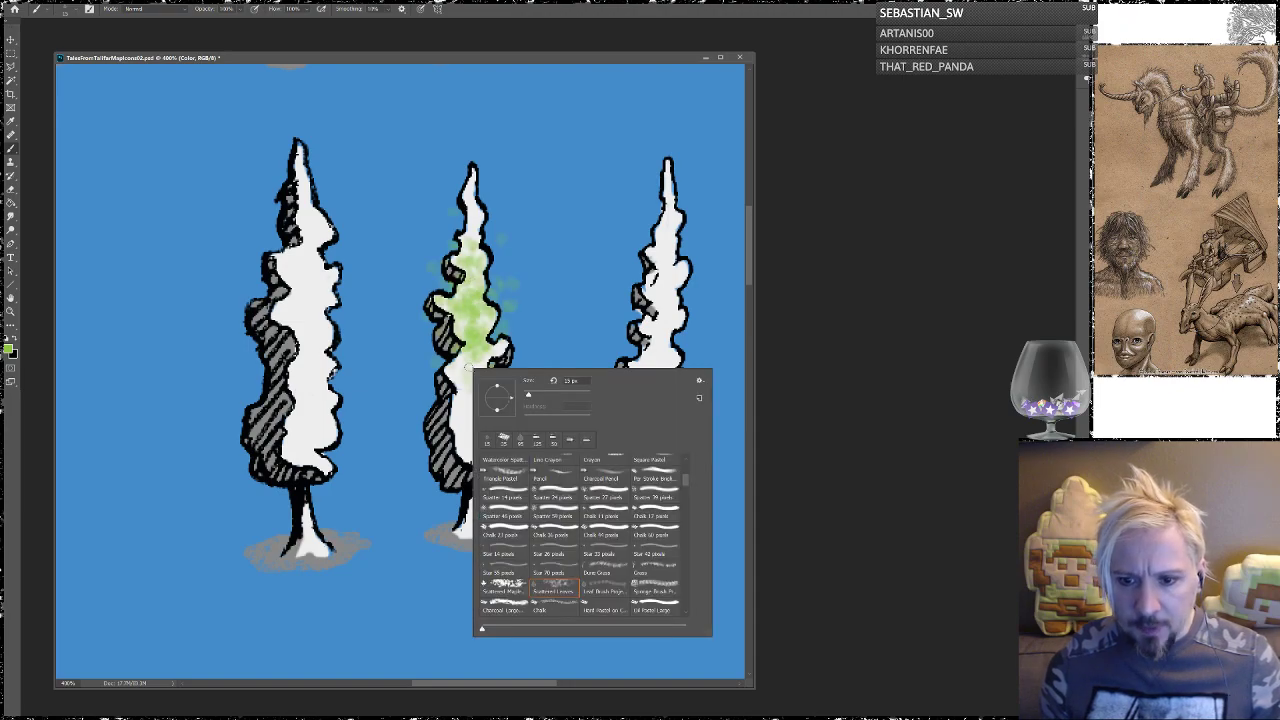
left_click(600, 541)
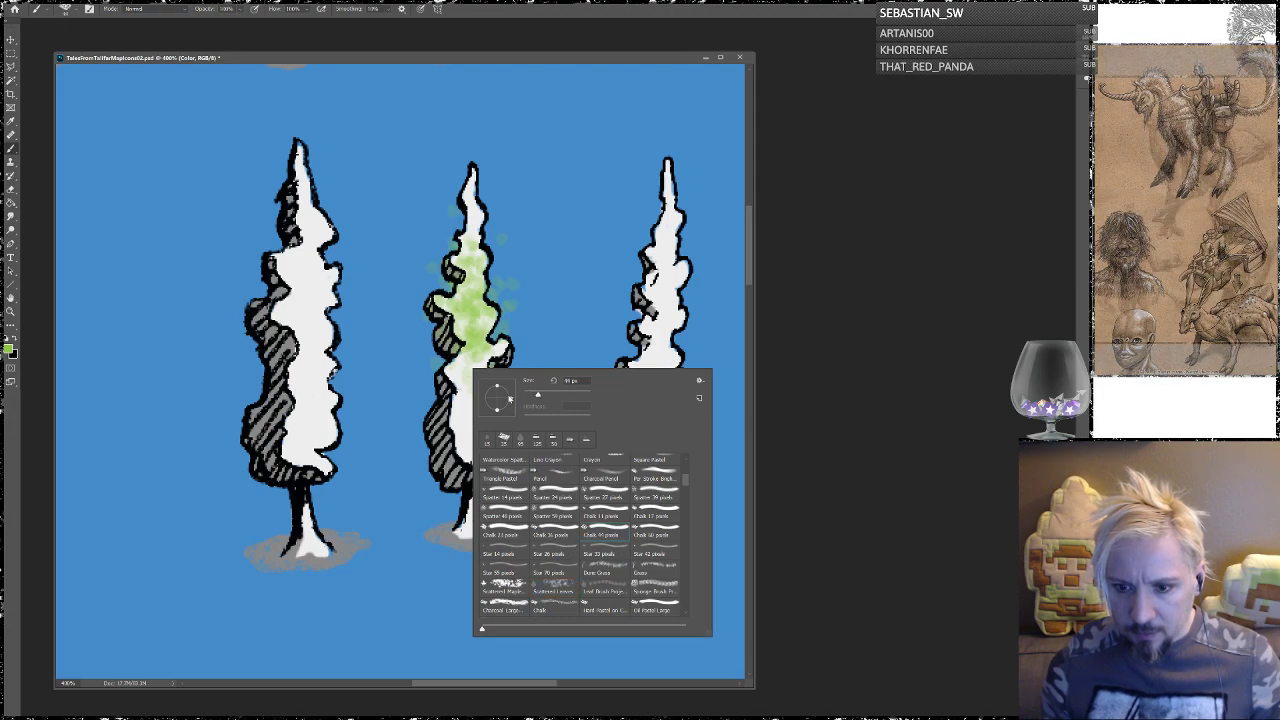
key("Return")
mouse_move(470, 270)
left_mouse_down()
mouse_move(437, 372)
mouse_move(458, 160)
mouse_move(500, 290)
mouse_move(486, 484)
mouse_move(525, 480)
mouse_move(410, 345)
mouse_move(420, 468)
mouse_move(440, 478)
left_mouse_up()
mouse_move(334, 409)
left_mouse_down()
mouse_move(345, 460)
mouse_move(320, 432)
mouse_move(318, 220)
mouse_move(300, 138)
mouse_move(290, 270)
mouse_move(233, 338)
mouse_move(232, 310)
mouse_move(250, 488)
mouse_move(310, 468)
mouse_move(310, 366)
left_mouse_up()
mouse_move(640, 310)
left_mouse_down()
mouse_move(662, 150)
mouse_move(690, 322)
mouse_move(677, 405)
mouse_move(662, 418)
mouse_move(677, 440)
mouse_move(619, 432)
mouse_move(652, 260)
mouse_move(603, 391)
mouse_move(615, 440)
mouse_move(605, 405)
left_mouse_up()
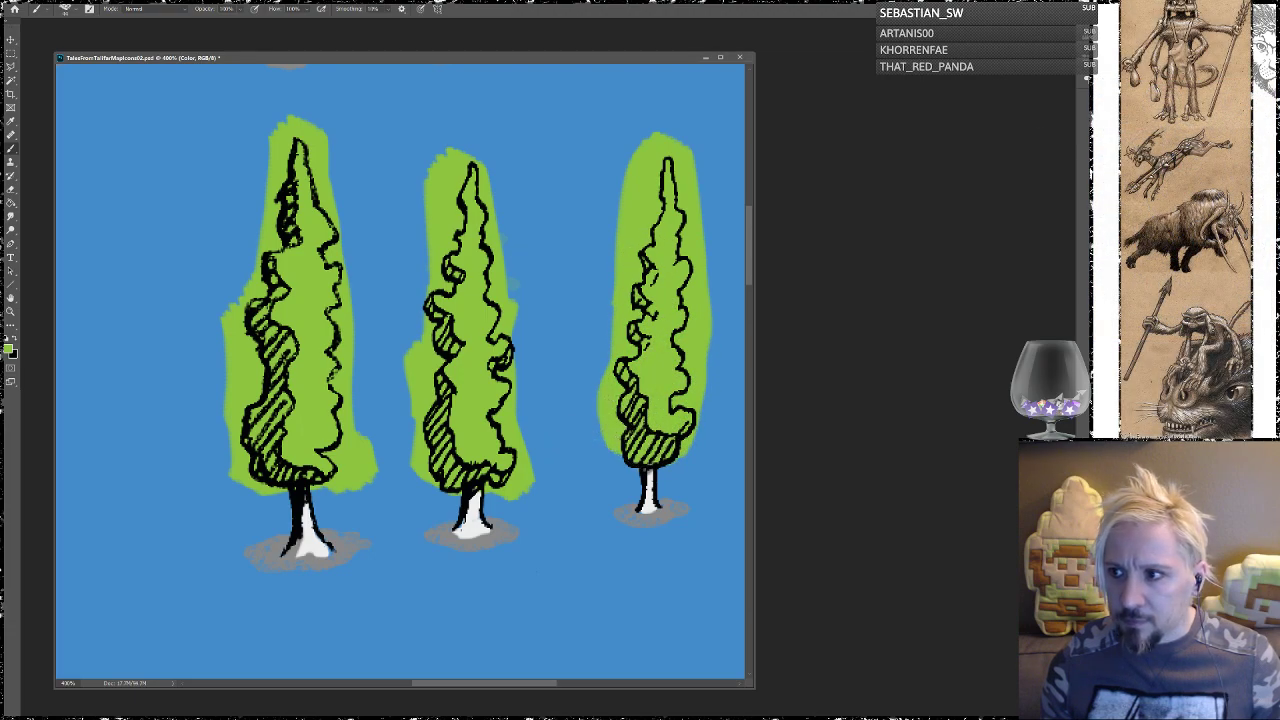
Step: Paint the trunks and ground patches of all five trees in the row dark brown on the Color layer
mouse_move(660, 480)
left_mouse_down()
mouse_move(646, 530)
mouse_move(691, 510)
mouse_move(592, 508)
left_mouse_up()
mouse_move(470, 485)
left_mouse_down()
mouse_move(470, 535)
mouse_move(420, 550)
mouse_move(505, 540)
mouse_move(520, 552)
left_mouse_up()
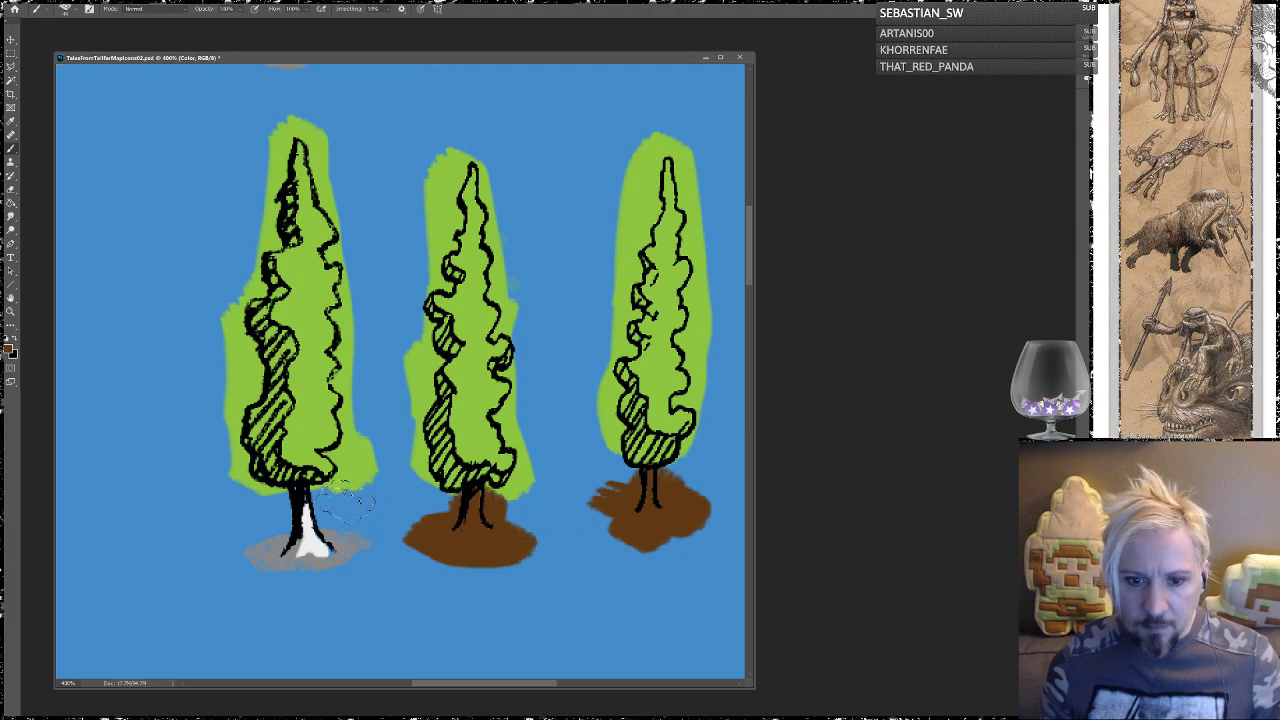
mouse_move(340, 495)
left_mouse_down()
mouse_move(288, 512)
mouse_move(240, 562)
mouse_move(330, 567)
mouse_move(350, 547)
mouse_move(275, 552)
mouse_move(315, 552)
mouse_move(325, 502)
left_mouse_up()
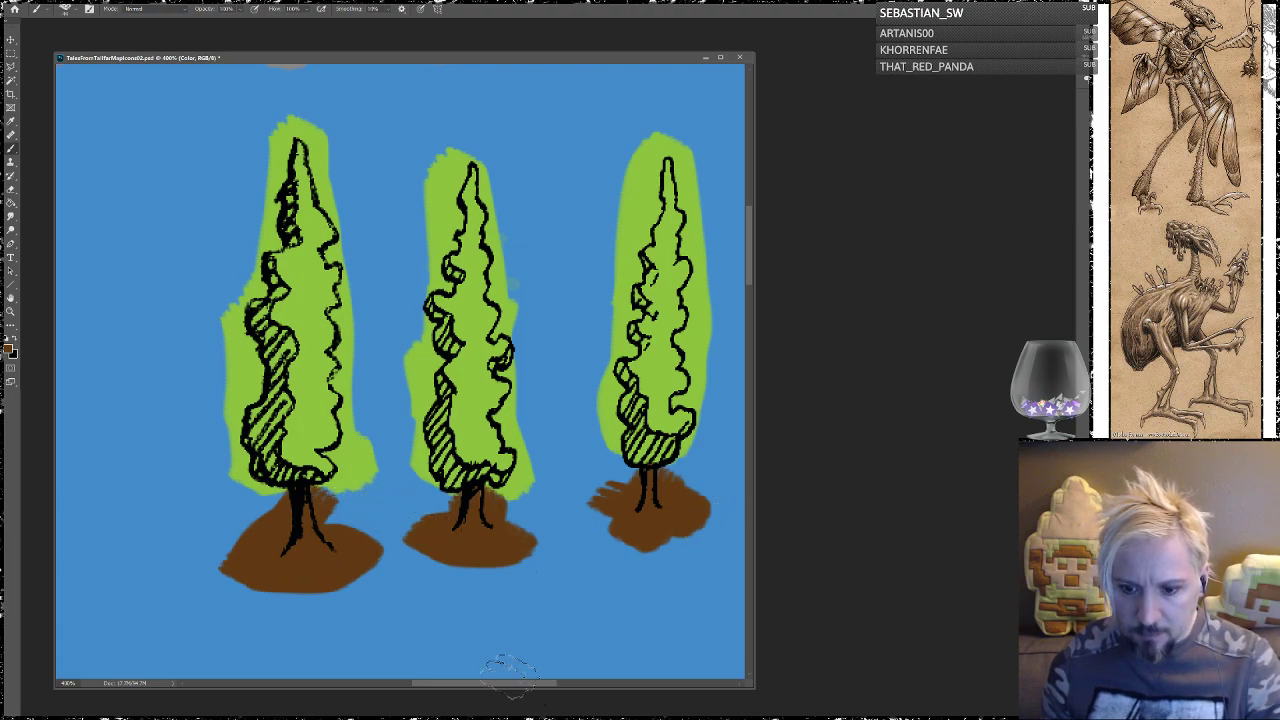
scroll(514, 680, "right", 10)
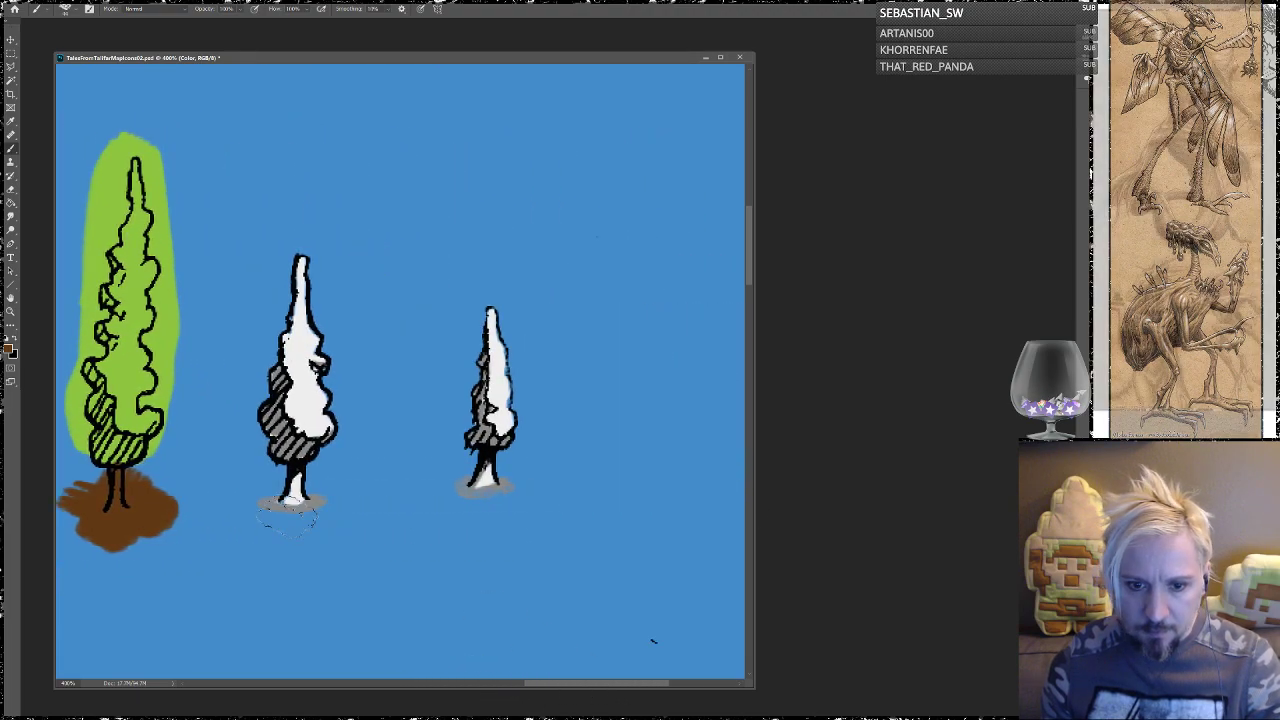
mouse_move(292, 475)
left_mouse_down()
mouse_move(265, 505)
mouse_move(336, 510)
mouse_move(320, 490)
left_mouse_up()
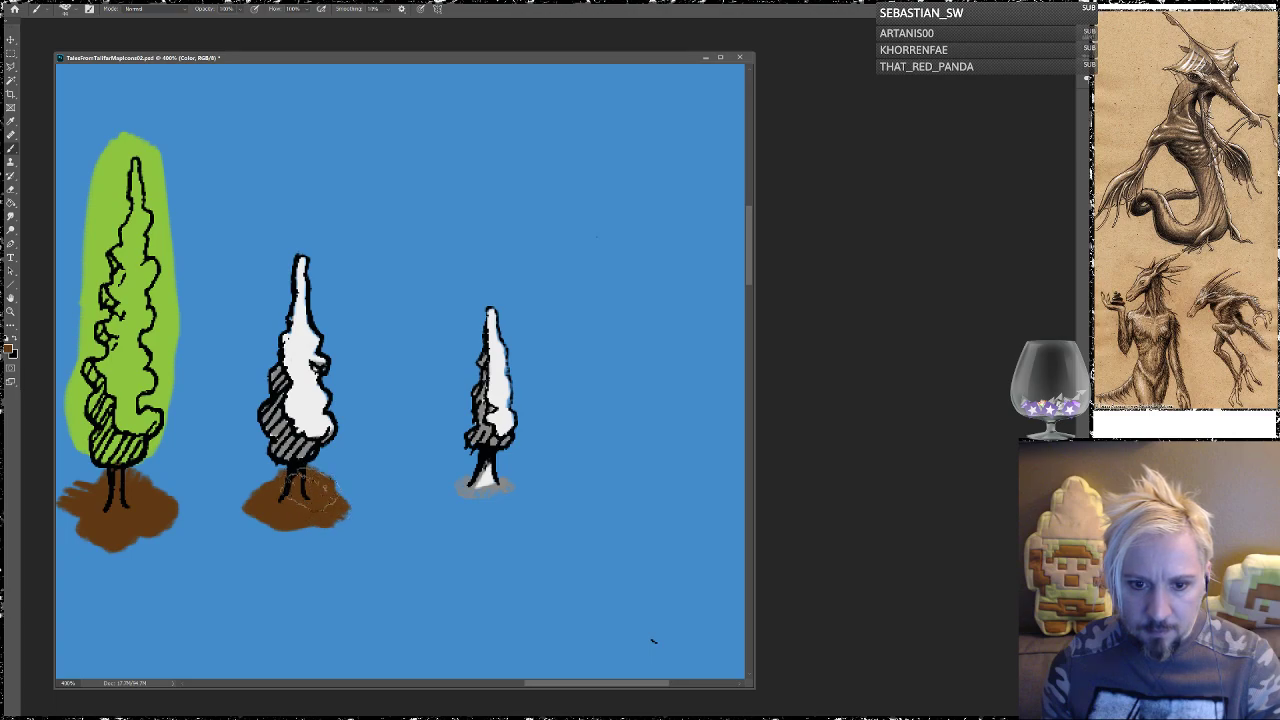
mouse_move(495, 472)
left_mouse_down()
mouse_move(466, 491)
mouse_move(513, 486)
left_mouse_up()
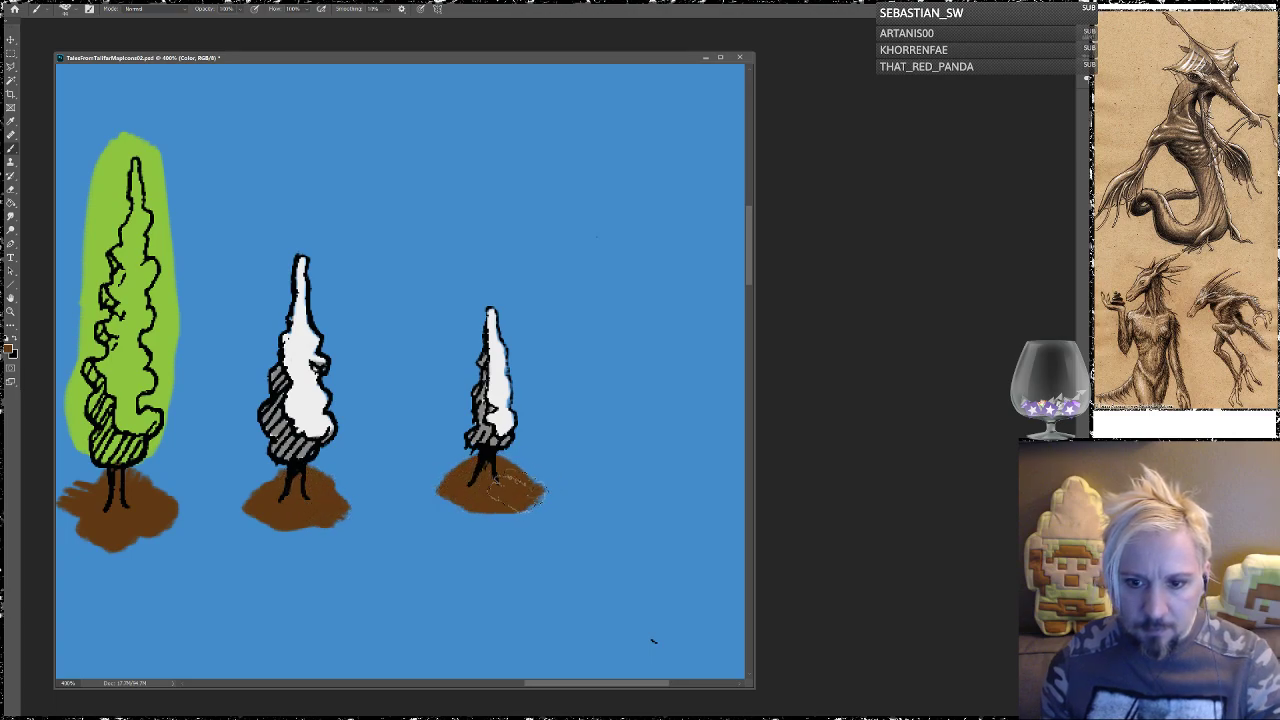
Step: Sample the light green from the tall tree and paint the foliage of the two smaller trees
left_click(138, 240, "alt")
mouse_move(505, 378)
left_mouse_down()
mouse_move(510, 395)
mouse_move(485, 435)
mouse_move(462, 432)
mouse_move(510, 290)
left_mouse_up()
mouse_move(240, 392)
left_mouse_down()
mouse_move(275, 418)
mouse_move(240, 445)
mouse_move(300, 465)
mouse_move(322, 440)
mouse_move(312, 450)
mouse_move(305, 263)
mouse_move(266, 420)
left_mouse_up()
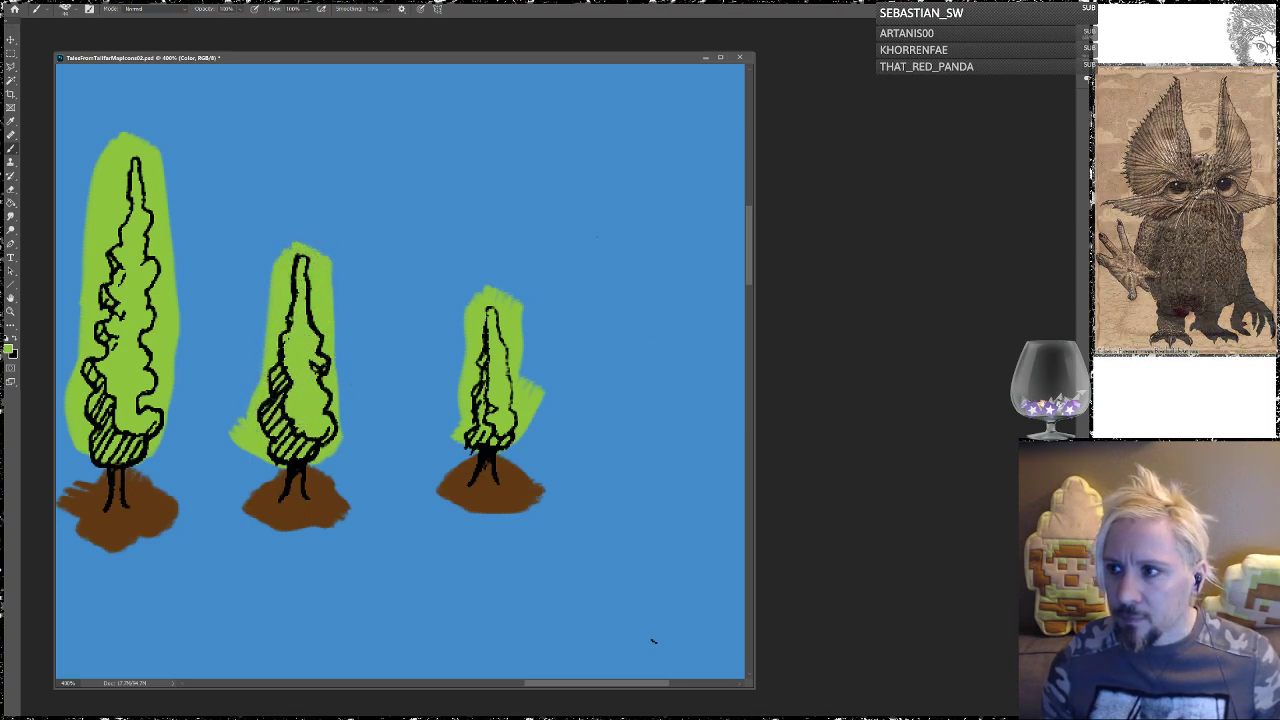
Step: Dab light yellow highlights on the upper right foliage edges of the two smaller trees and the neighbouring tall tree
left_click_drag(500, 312, 540, 320)
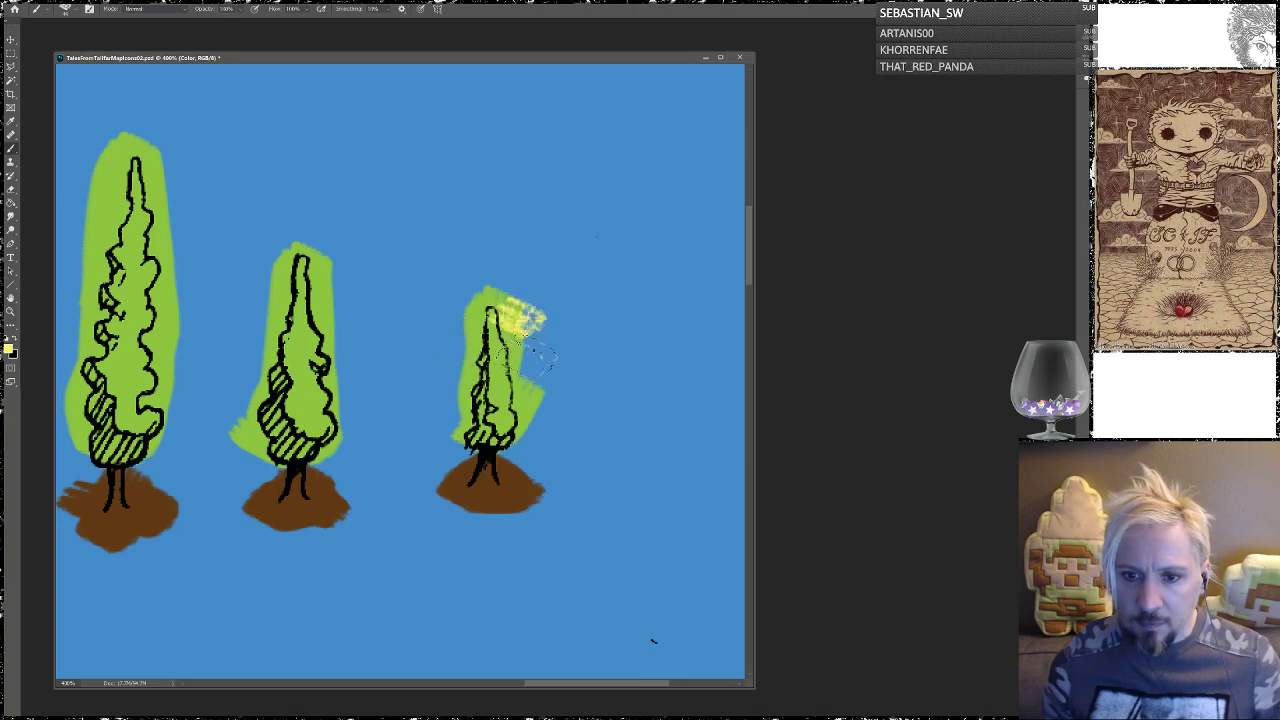
left_click_drag(300, 310, 355, 310)
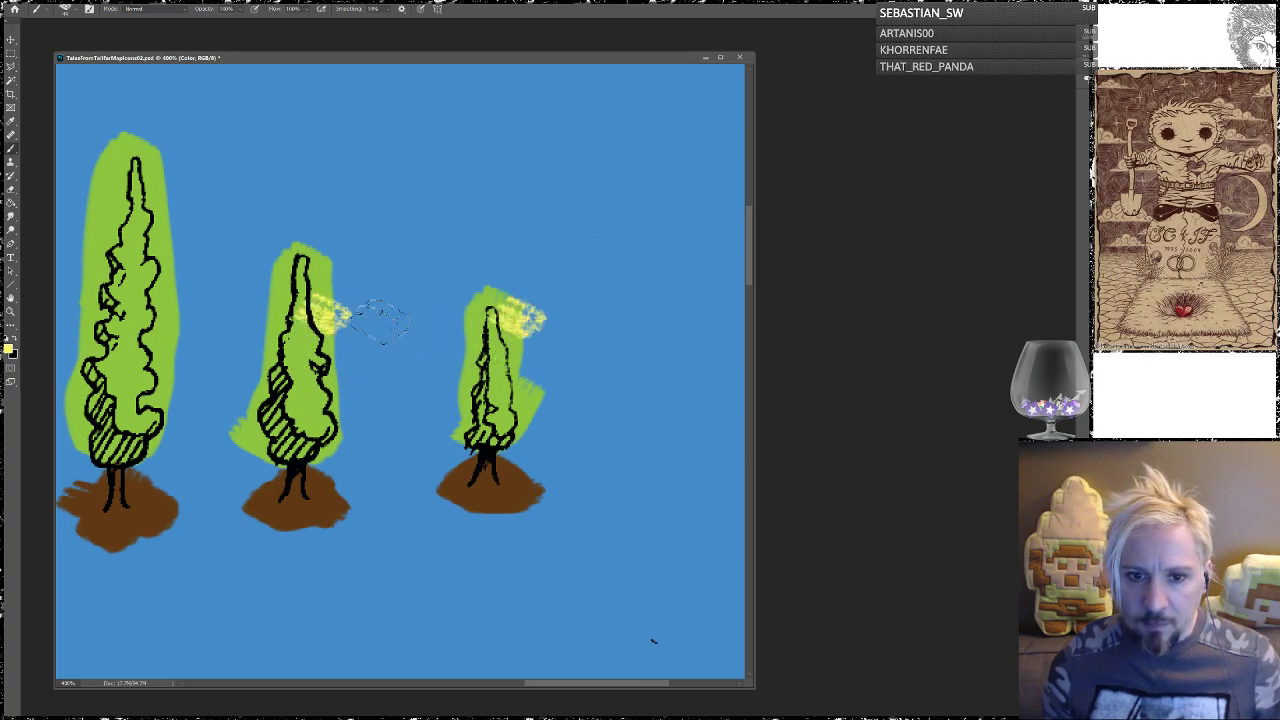
left_click_drag(155, 224, 182, 228)
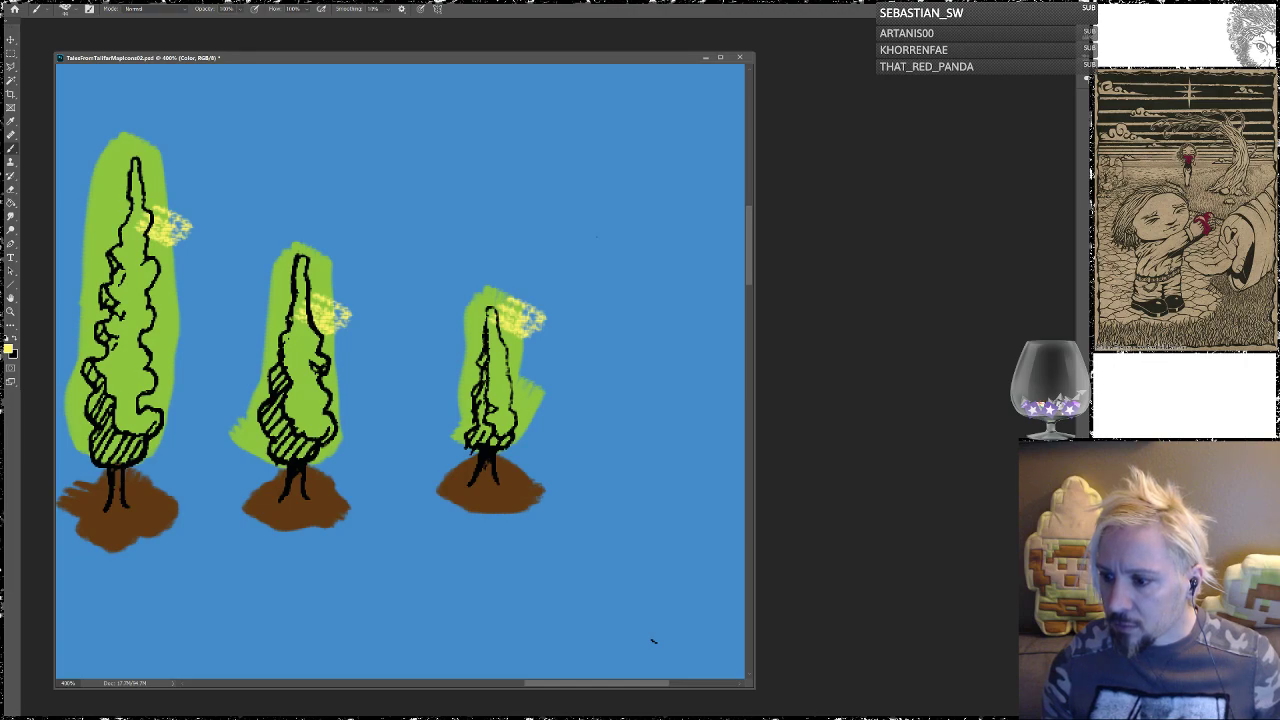
left_click_drag(515, 325, 510, 300)
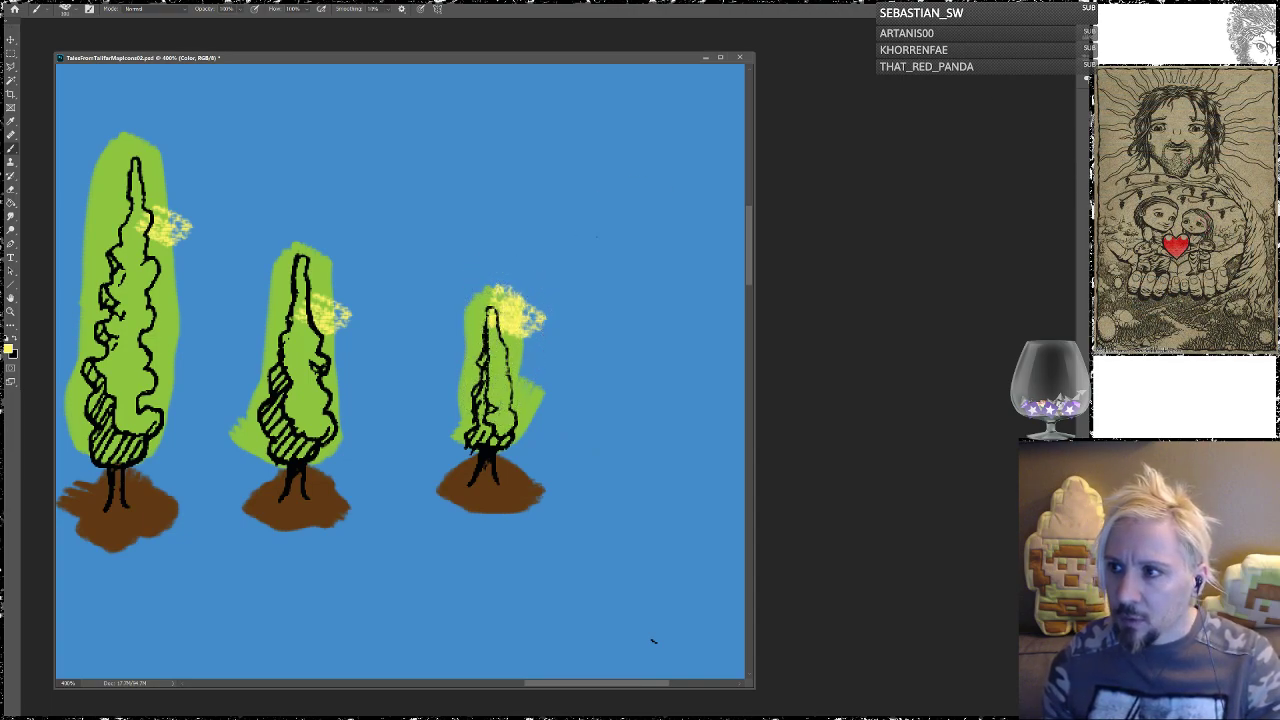
Step: Brush a translucent bluish-green texture over the upper right foliage of all five trees in the row
left_click(496, 368, "alt")
mouse_move(500, 285)
left_mouse_down()
mouse_move(545, 300)
mouse_move(540, 330)
mouse_move(495, 370)
left_mouse_up()
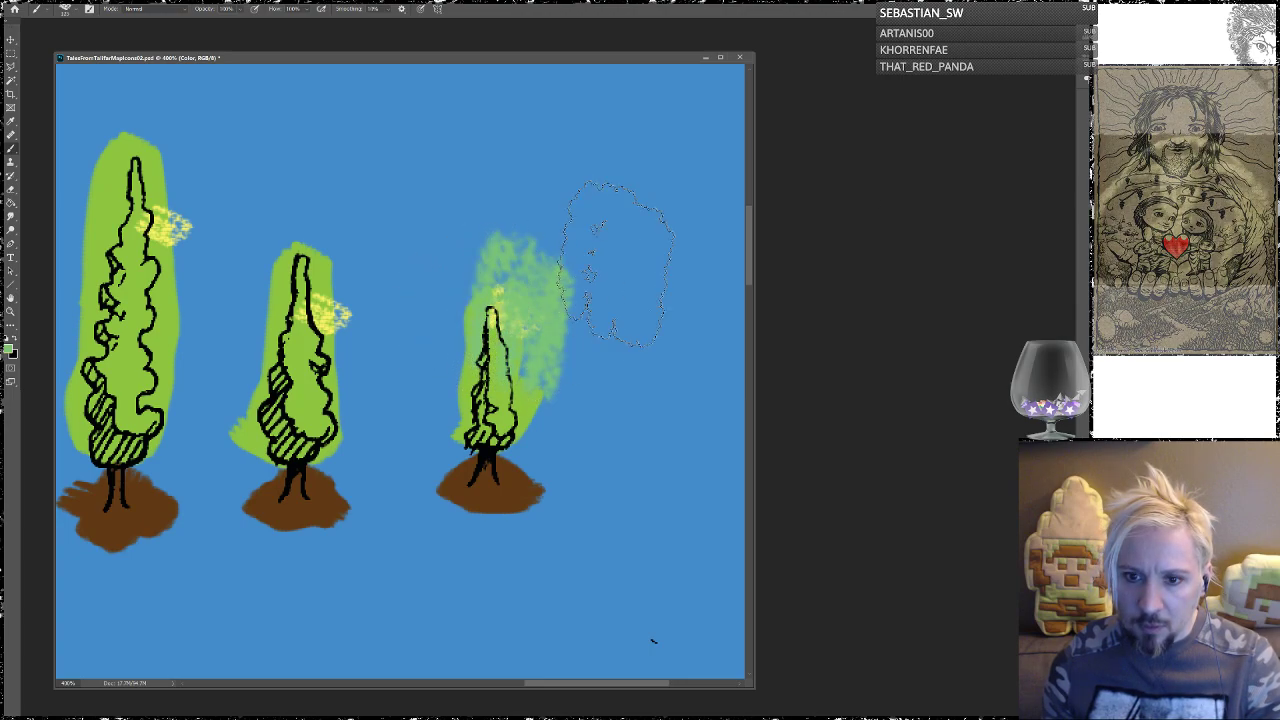
mouse_move(342, 278)
left_mouse_down()
mouse_move(330, 300)
mouse_move(350, 330)
left_mouse_up()
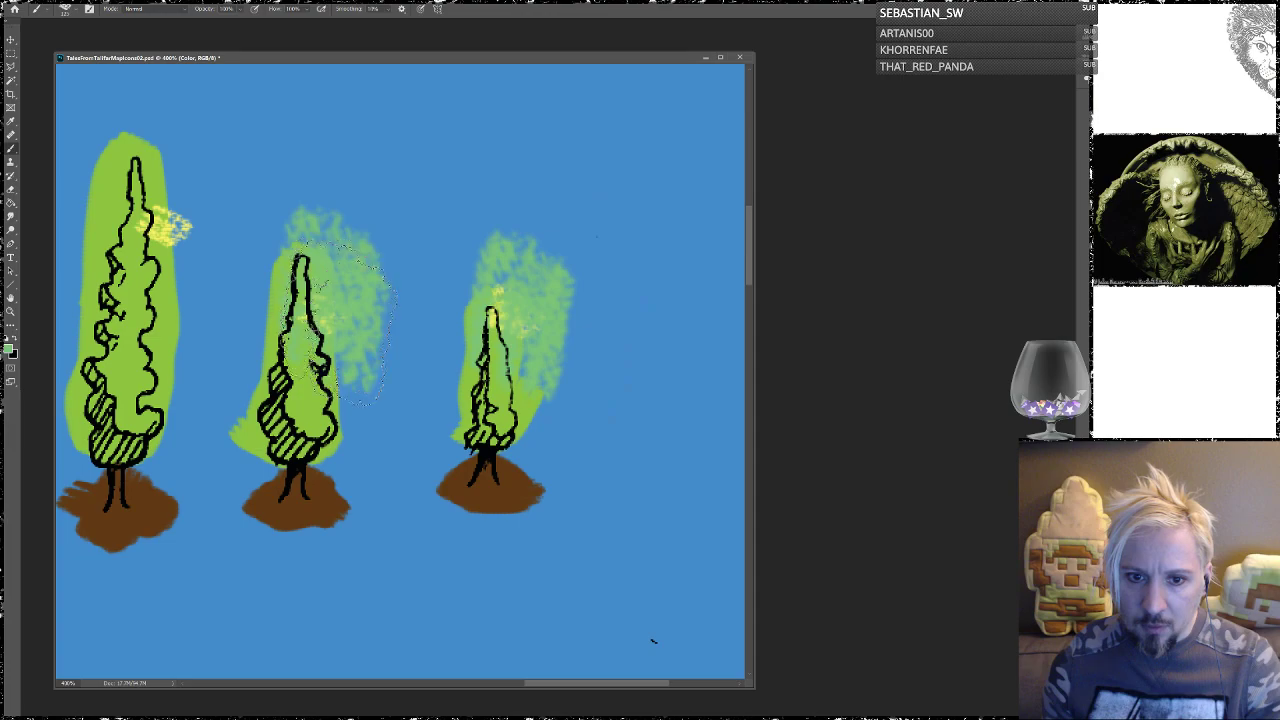
mouse_move(195, 165)
left_mouse_down()
mouse_move(165, 222)
mouse_move(192, 300)
left_mouse_up()
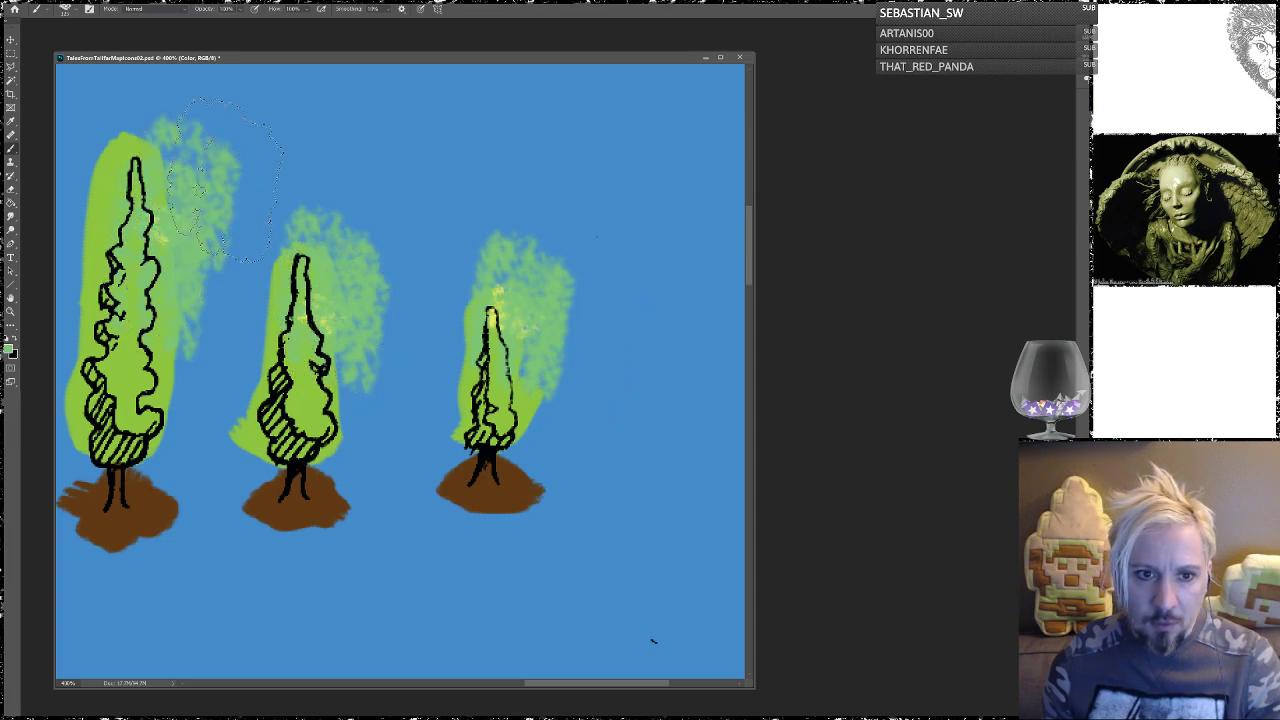
scroll(250, 195, "left", 2)
scroll(250, 195, "down", 5)
left_click_drag(450, 240, 435, 410)
mouse_move(285, 215)
left_mouse_down()
mouse_move(300, 320)
mouse_move(280, 450)
left_mouse_up()
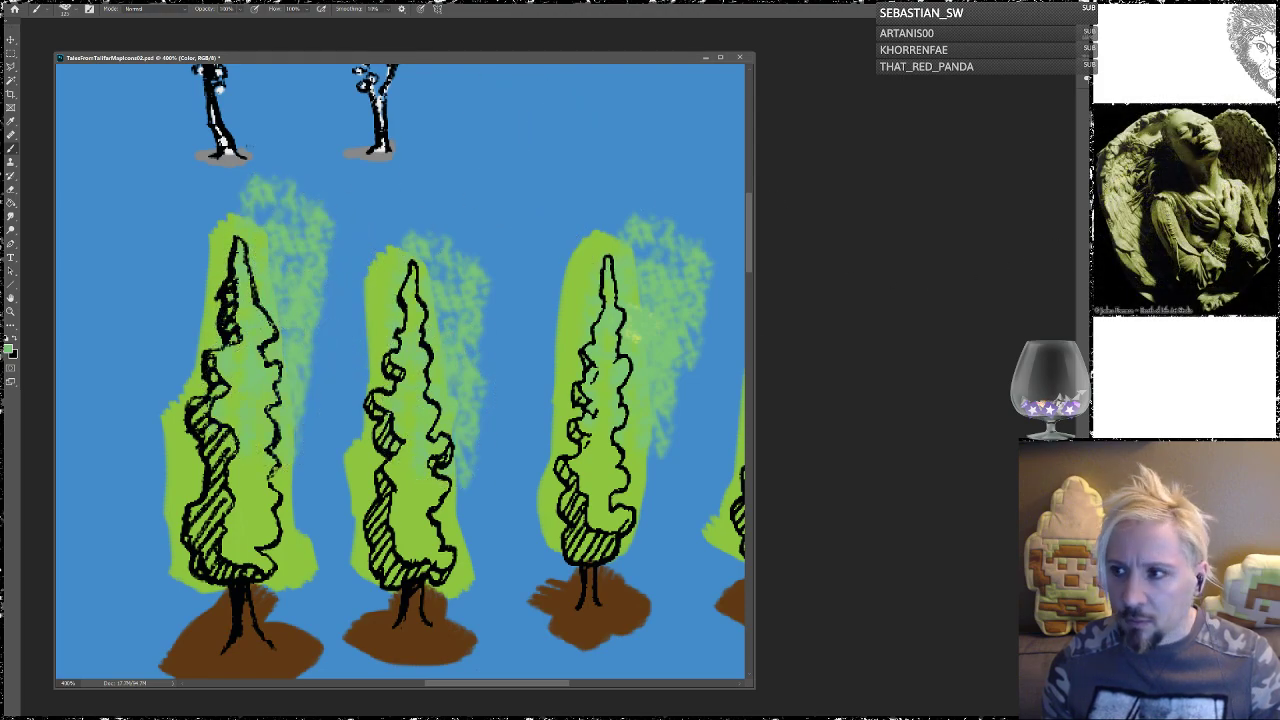
Step: Sample the yellowish light green from the third tree's foliage and brush it over the right side of the second and third trees
left_click(645, 332, "alt")
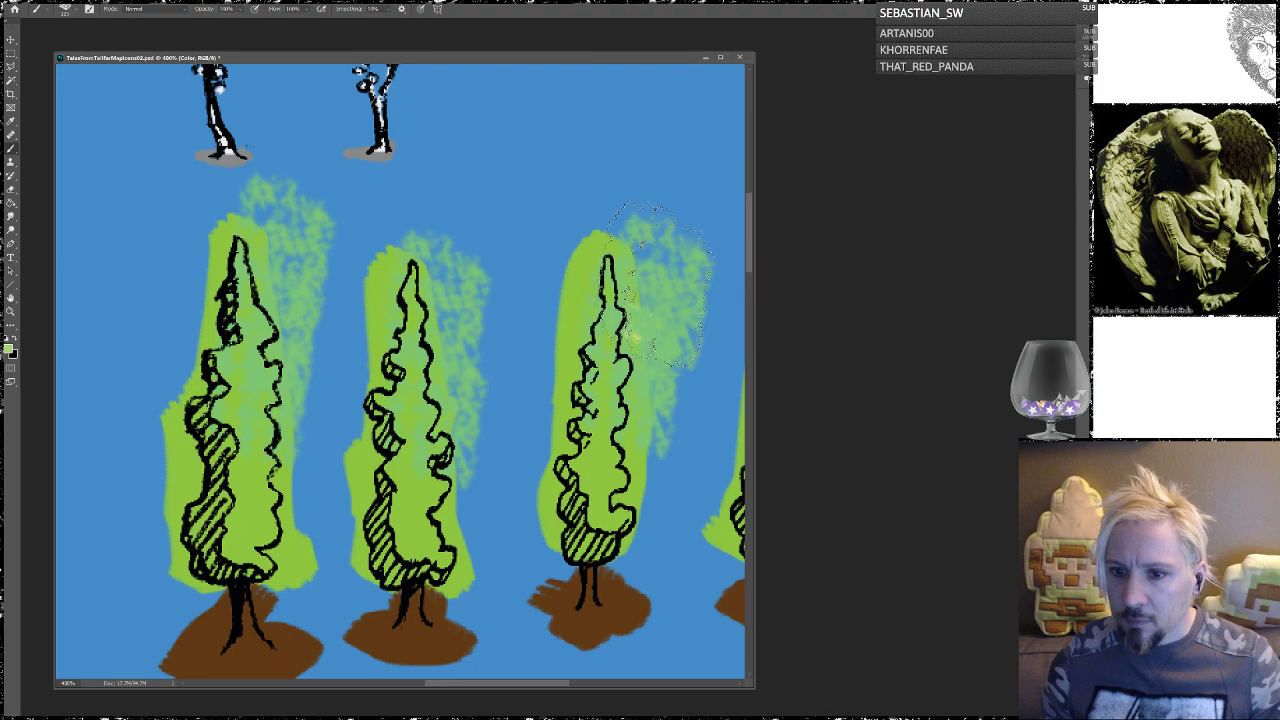
left_click_drag(645, 275, 645, 399)
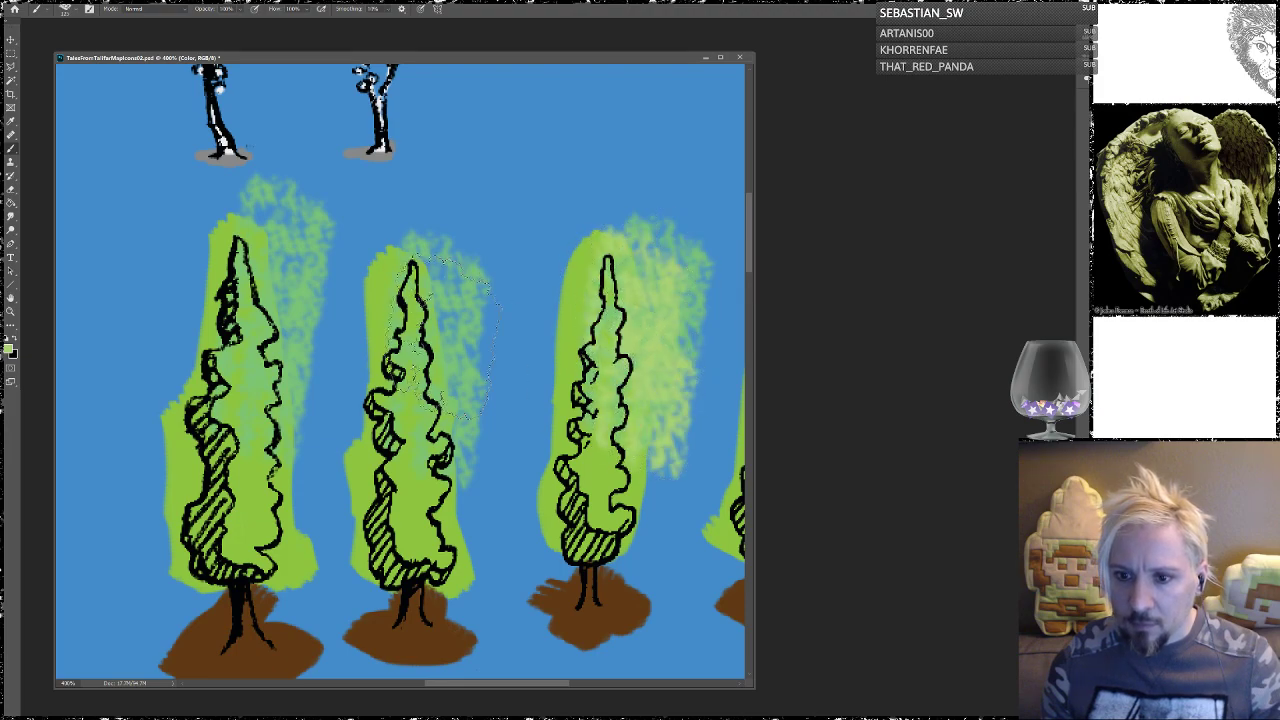
left_click_drag(440, 250, 475, 450)
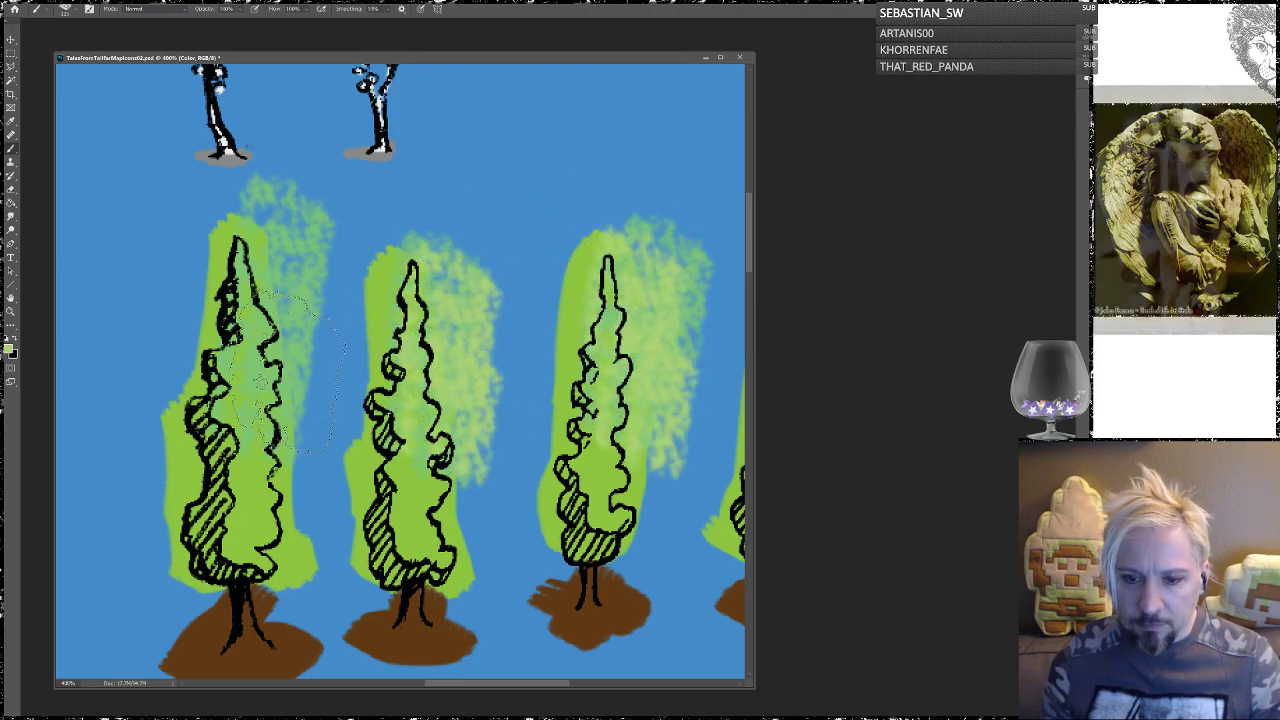
Step: Switch to a finer speckled brush and stipple pale yellow highlights over the foliage of the three tall trees
right_click(290, 358)
left_click(371, 575)
left_click(484, 152)
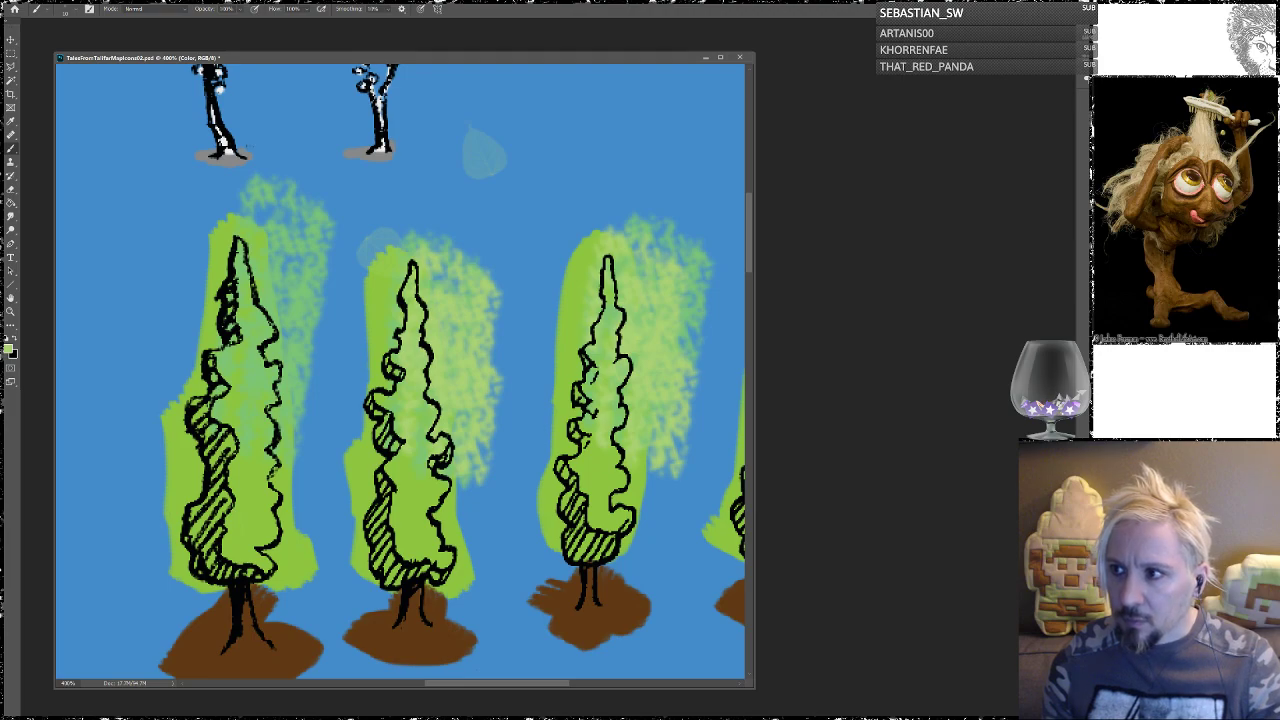
mouse_move(612, 315)
left_mouse_down()
mouse_move(630, 385)
mouse_move(615, 440)
mouse_move(620, 205)
left_mouse_up()
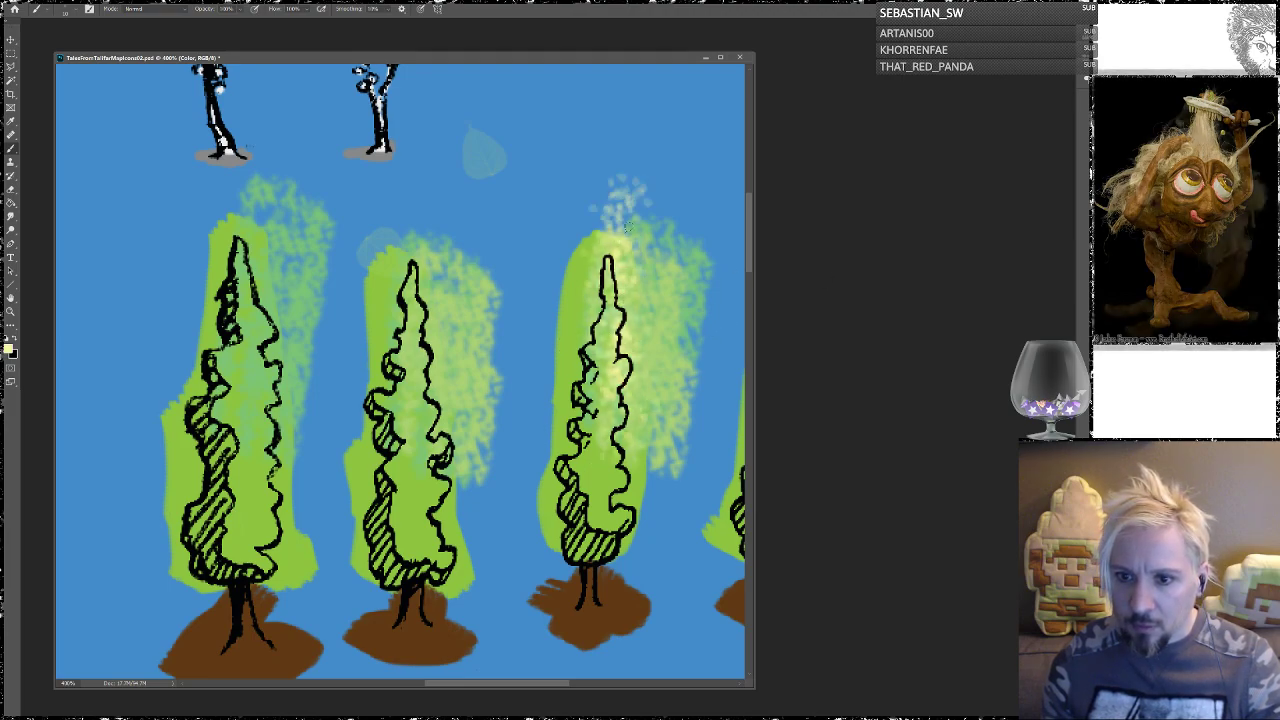
left_click_drag(465, 238, 408, 350)
mouse_move(430, 300)
left_mouse_down()
mouse_move(418, 232)
mouse_move(462, 458)
mouse_move(398, 462)
left_mouse_up()
mouse_move(236, 220)
left_mouse_down()
mouse_move(292, 394)
mouse_move(262, 261)
mouse_move(284, 475)
left_mouse_up()
left_click_drag(226, 400, 224, 268)
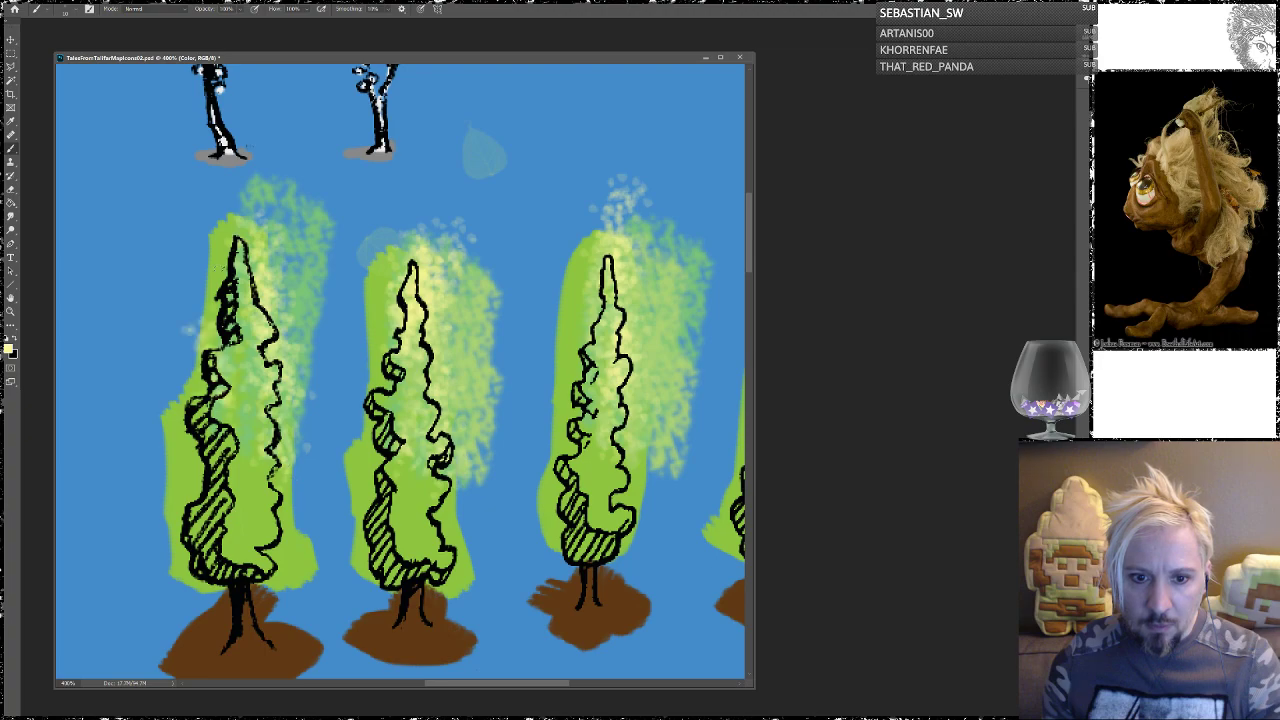
left_click_drag(290, 330, 300, 515)
Step: Stipple pale yellow highlights over the foliage of the two smaller trees
left_click_drag(713, 401, 418, 356)
mouse_move(503, 340)
left_mouse_down()
mouse_move(486, 412)
mouse_move(512, 468)
left_mouse_up()
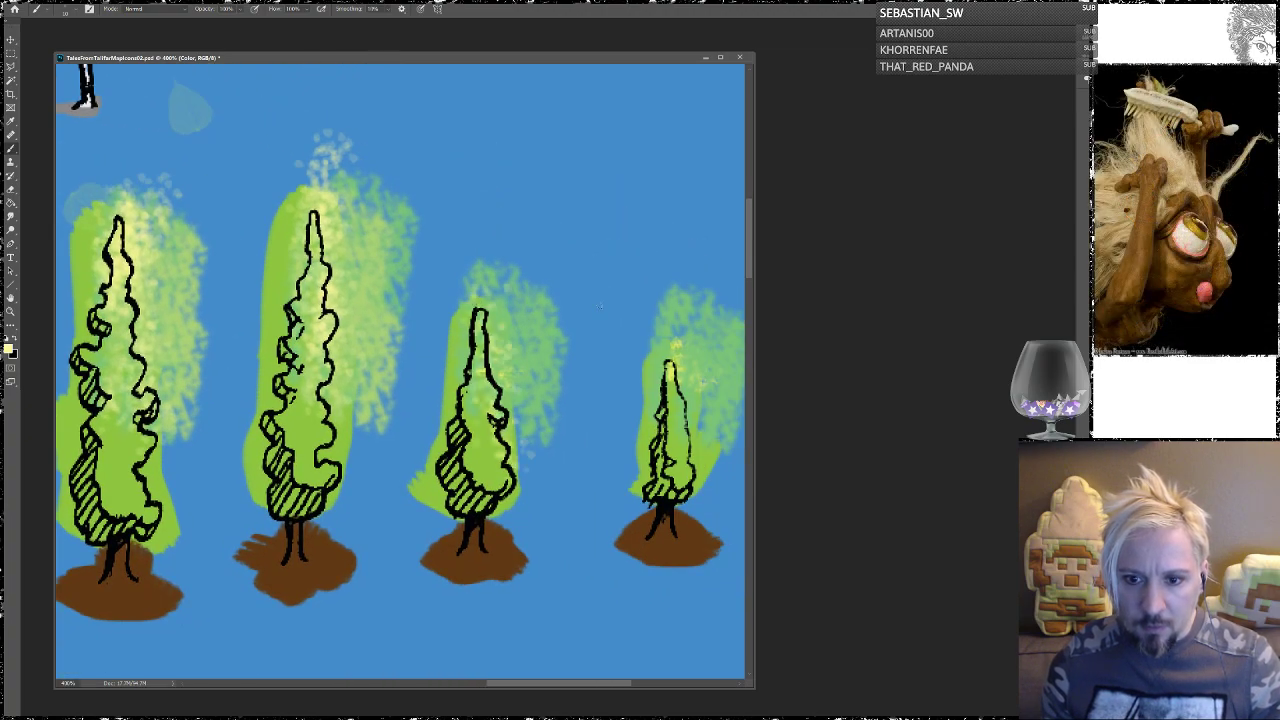
mouse_move(677, 330)
left_mouse_down()
mouse_move(702, 419)
mouse_move(690, 452)
mouse_move(676, 322)
left_mouse_up()
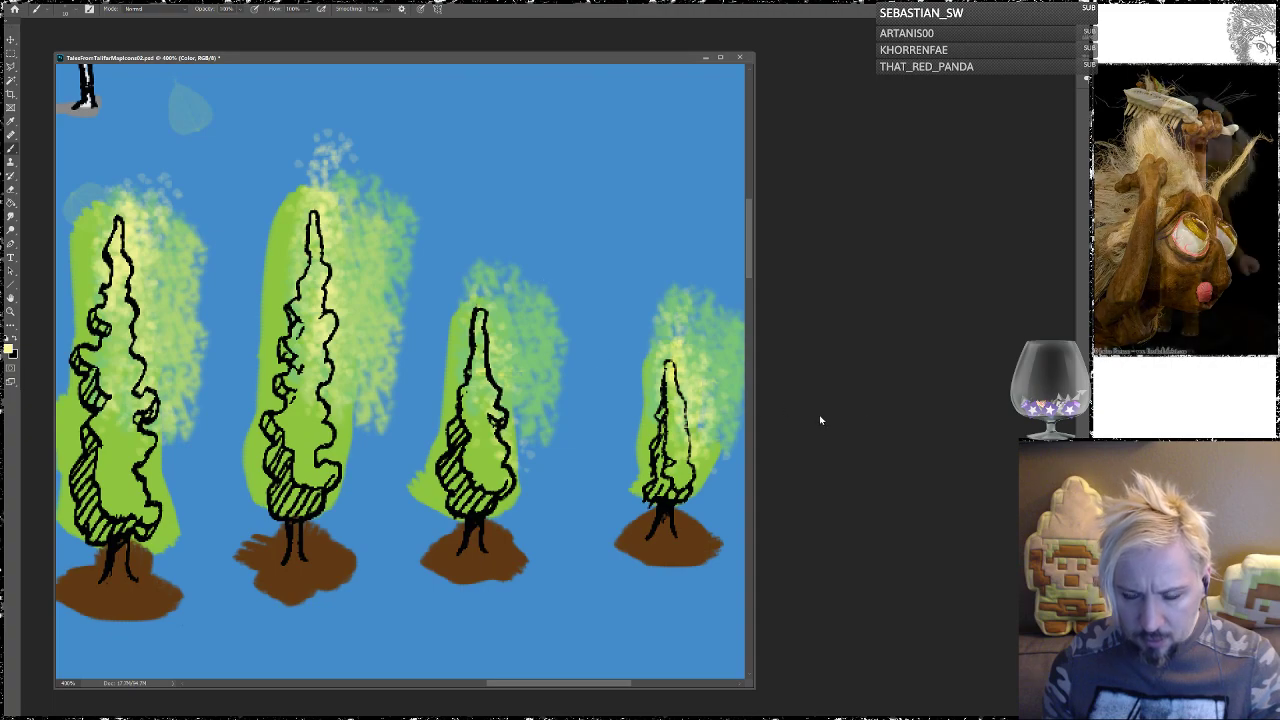
Step: Load the selection around the icon outlines and delete the paint spilling outside the trees on the Color layer
key("ctrl+minus")
key("ctrl+minus")
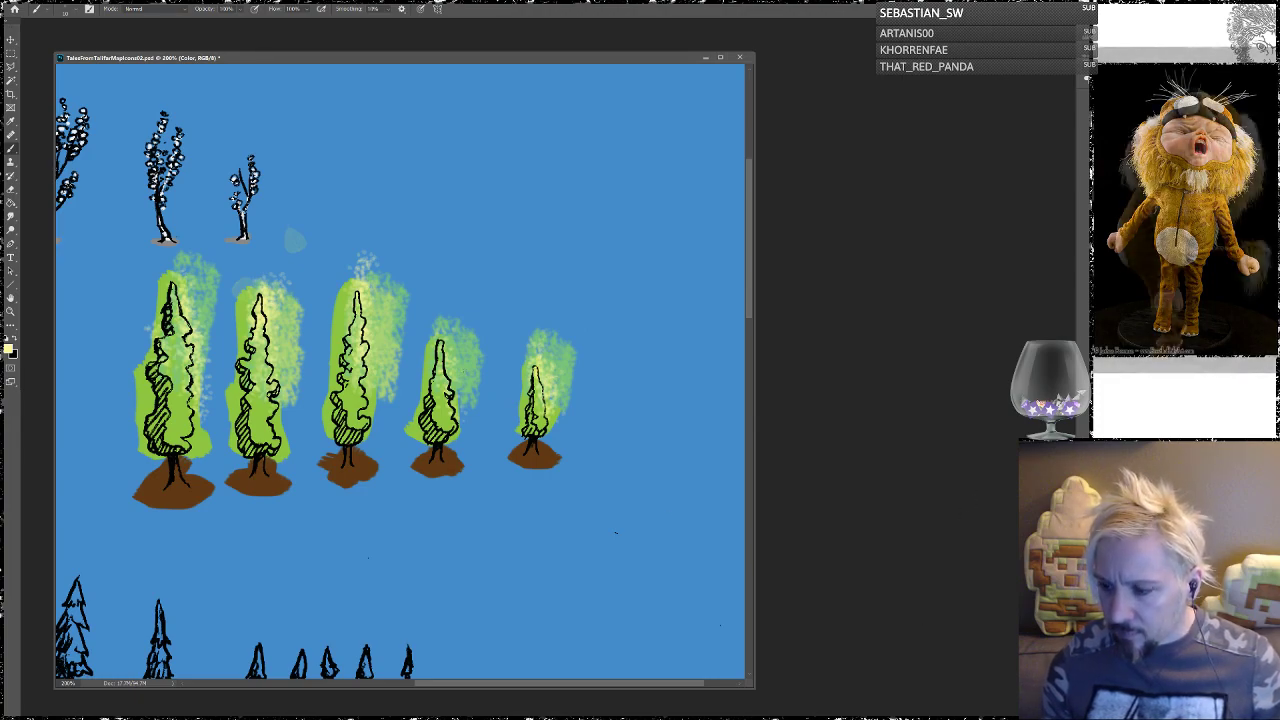
key("ctrl+shift+d")
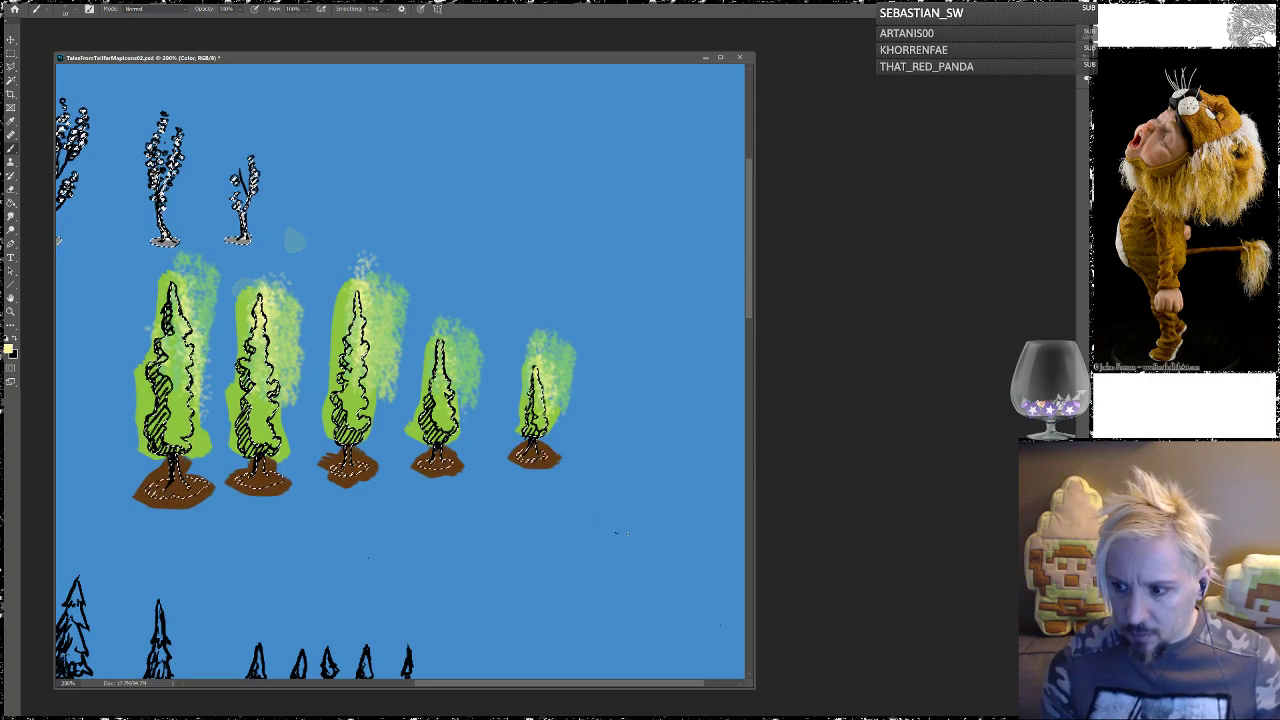
key("Delete")
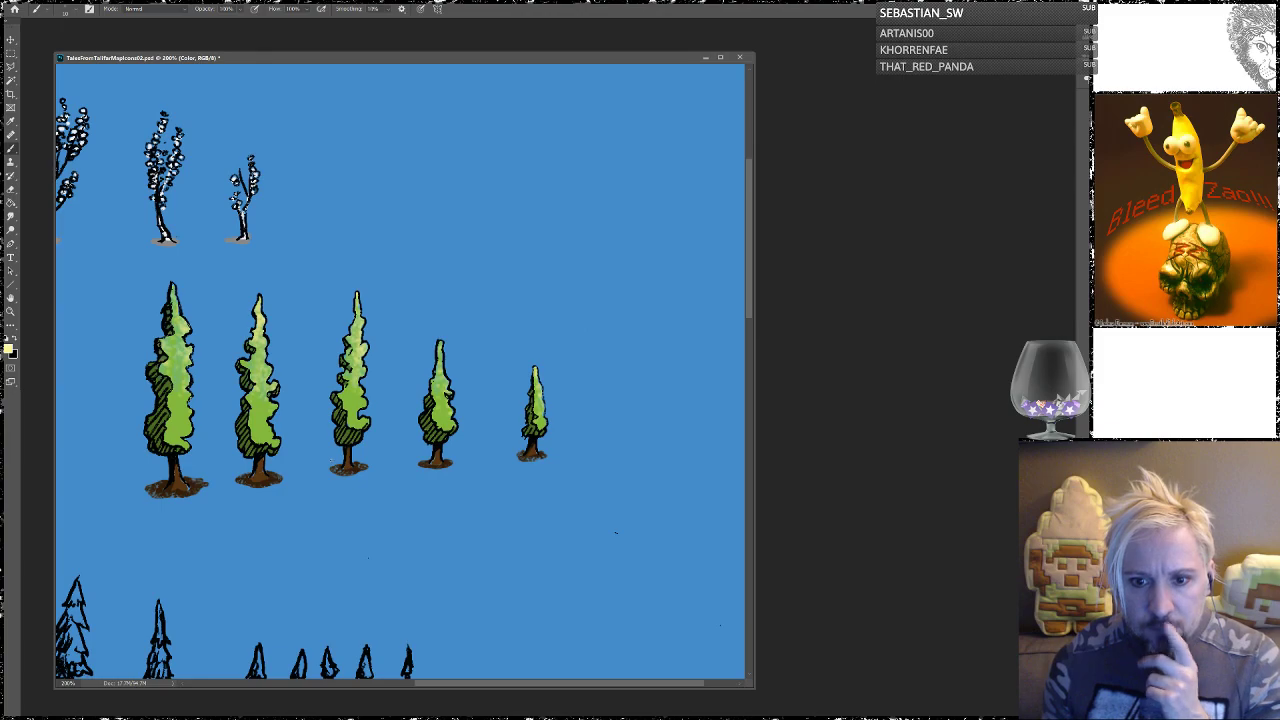
Step: Hide the blue background to leave the icons on transparency and save the file
key("ctrl+comma")
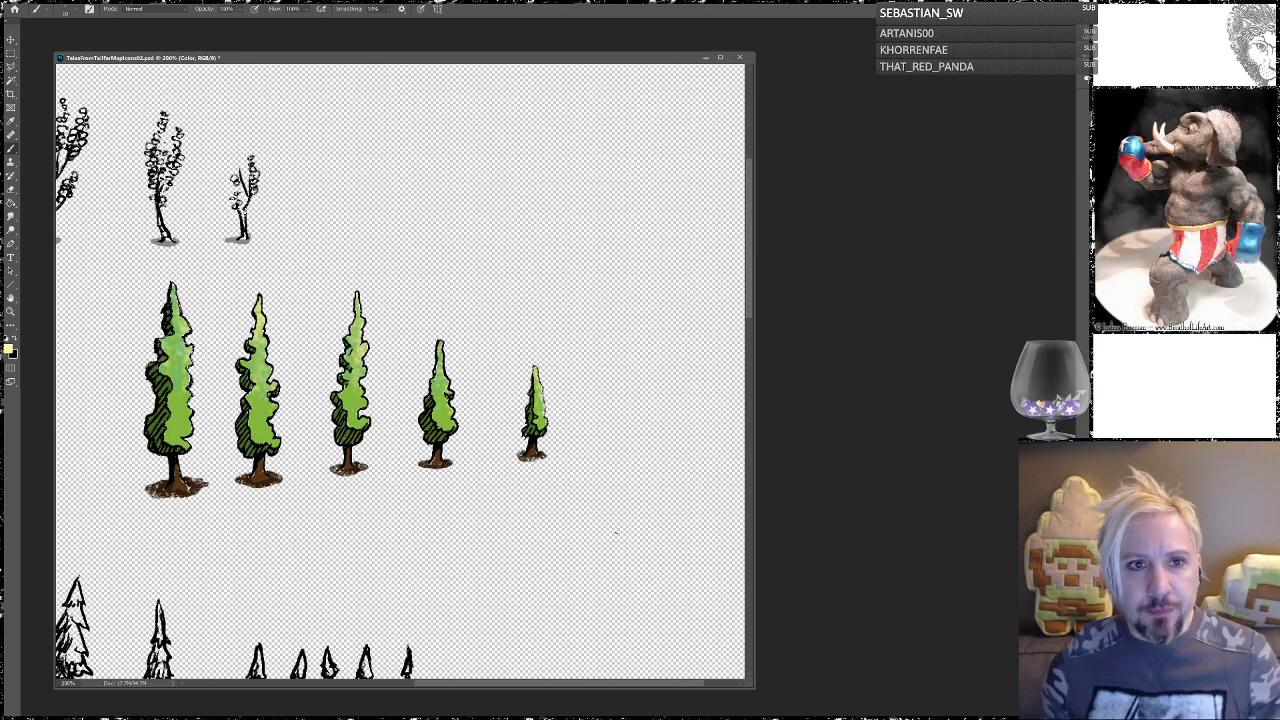
left_click(32, 2)
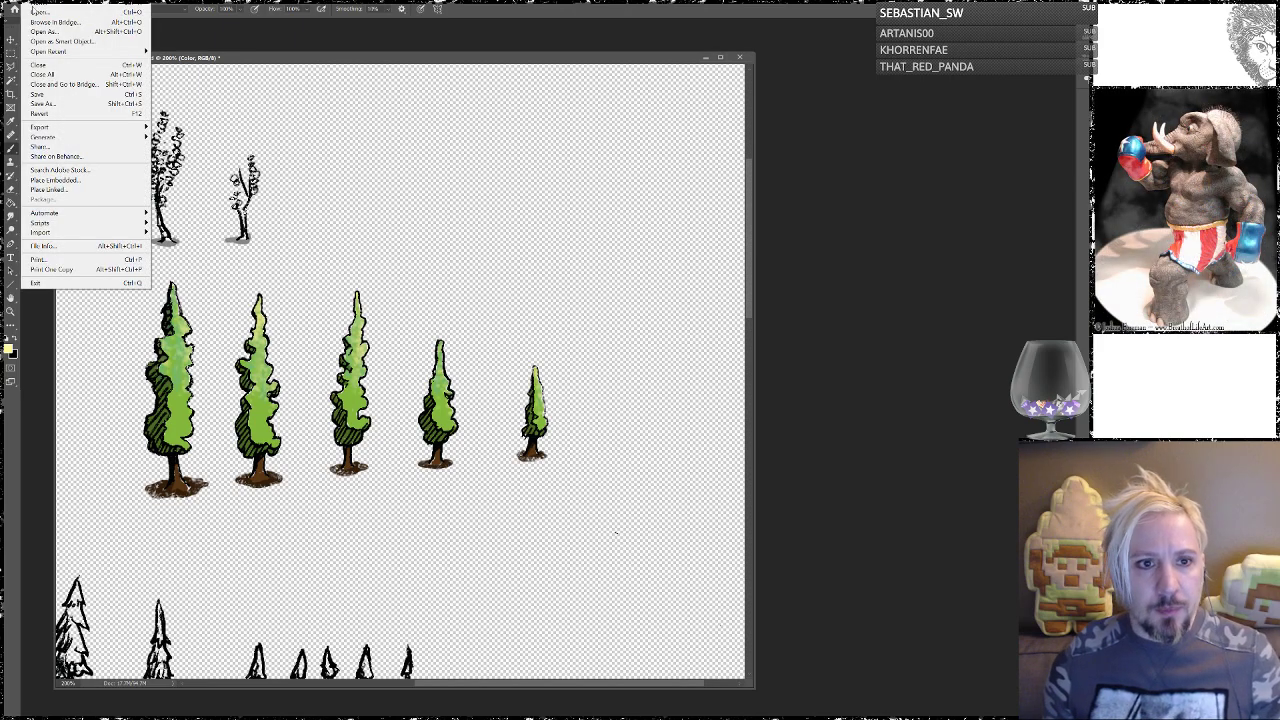
left_click(51, 95)
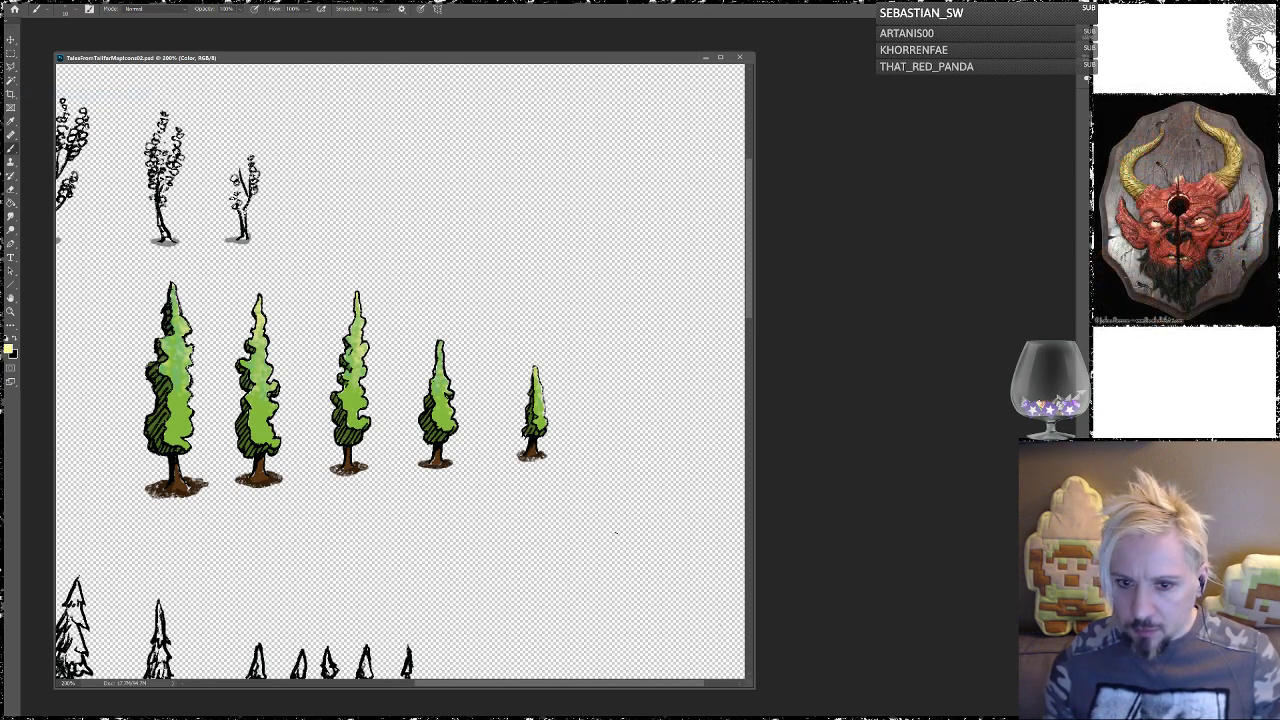
Step: Overlay the grunge texture on the icons and save the document as TalesFromTalifarMapIcons02Process, replacing the existing file with Maximize Compatibility on
key("ctrl+v")
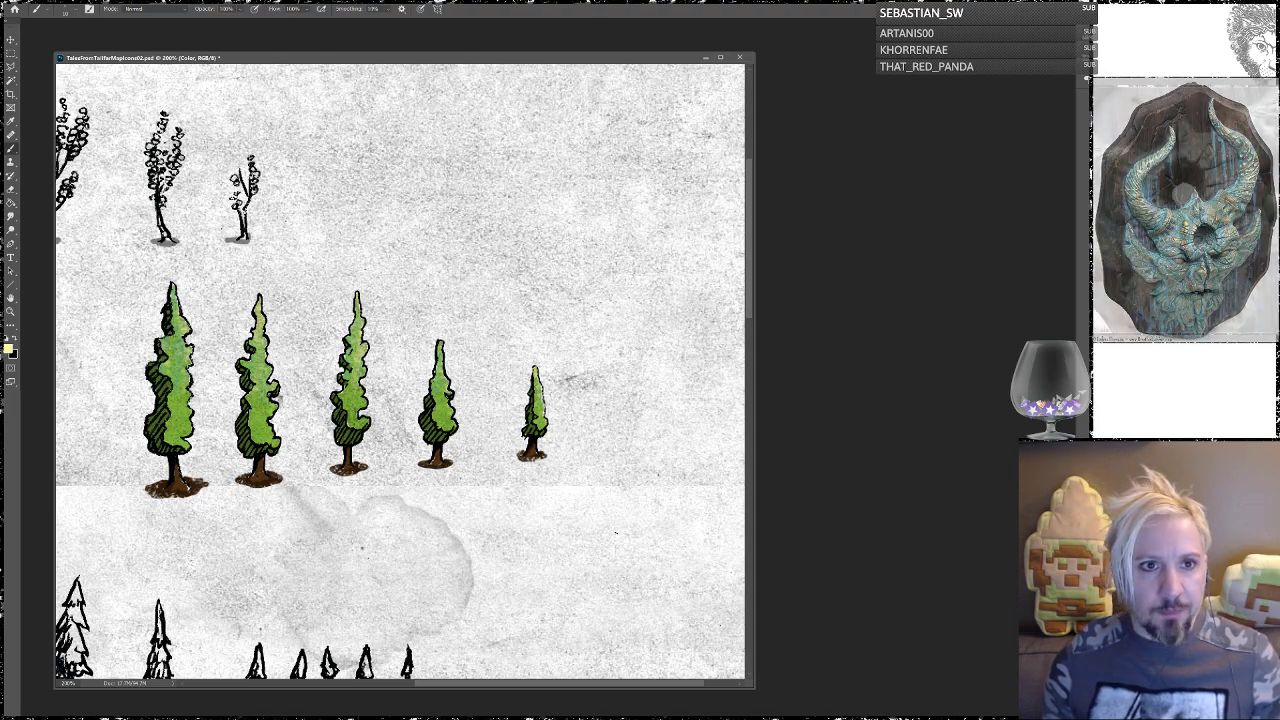
left_click(14, 8)
left_click(60, 104)
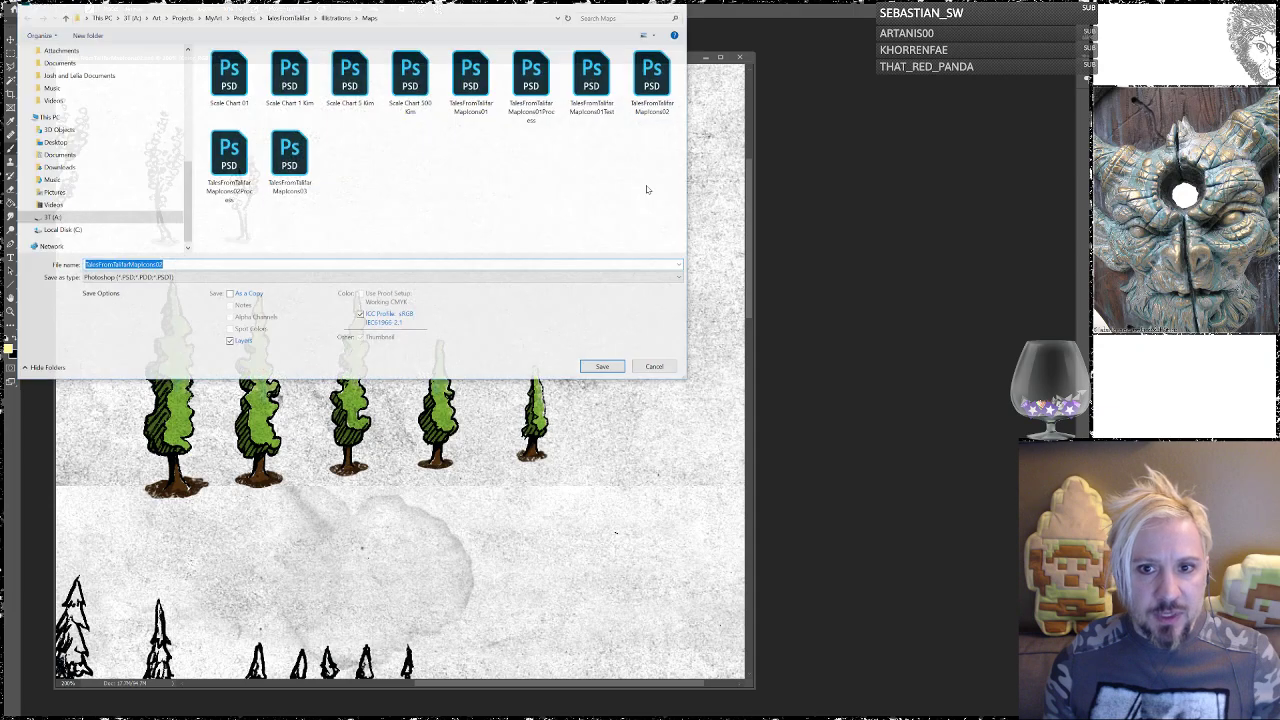
left_click(245, 153)
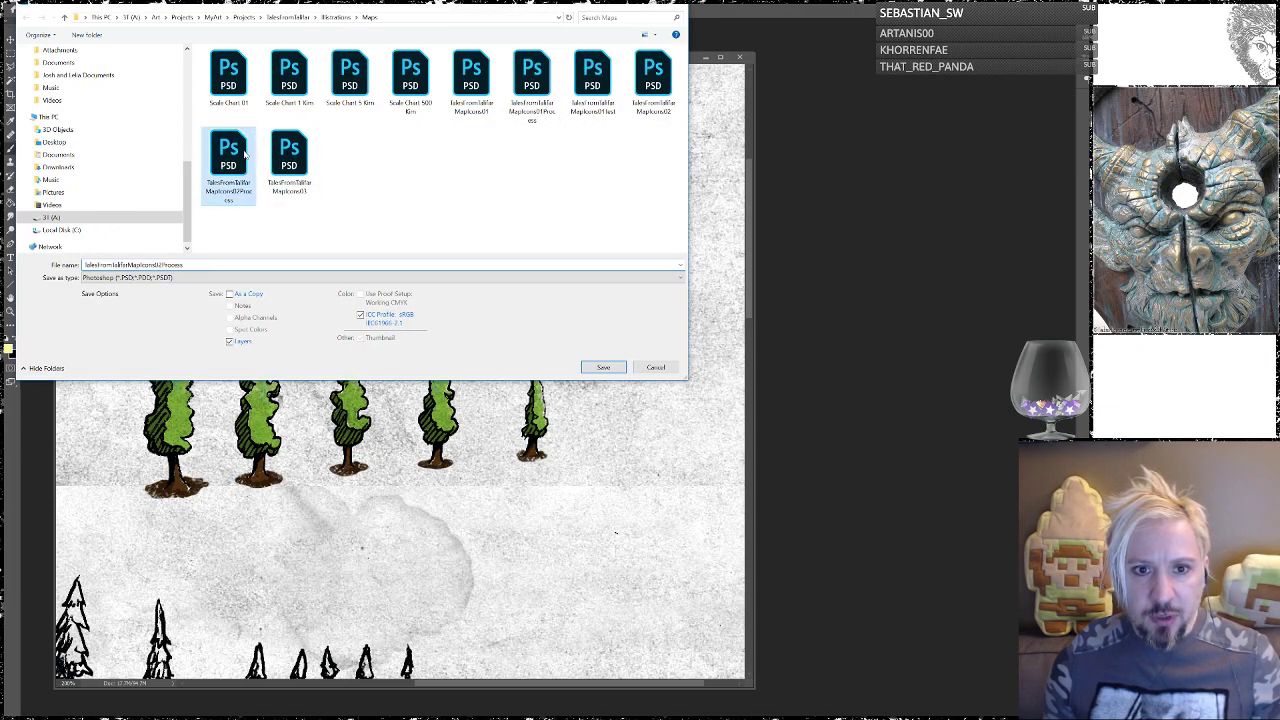
left_click(603, 367)
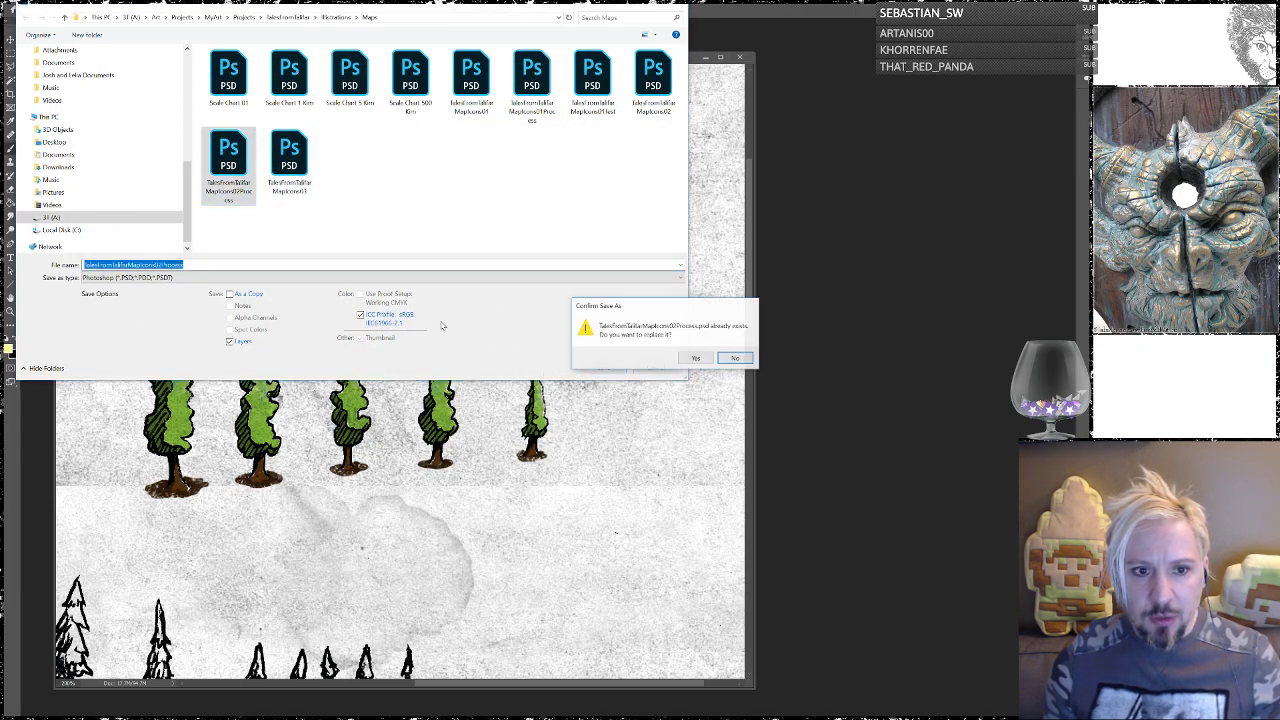
left_click(698, 359)
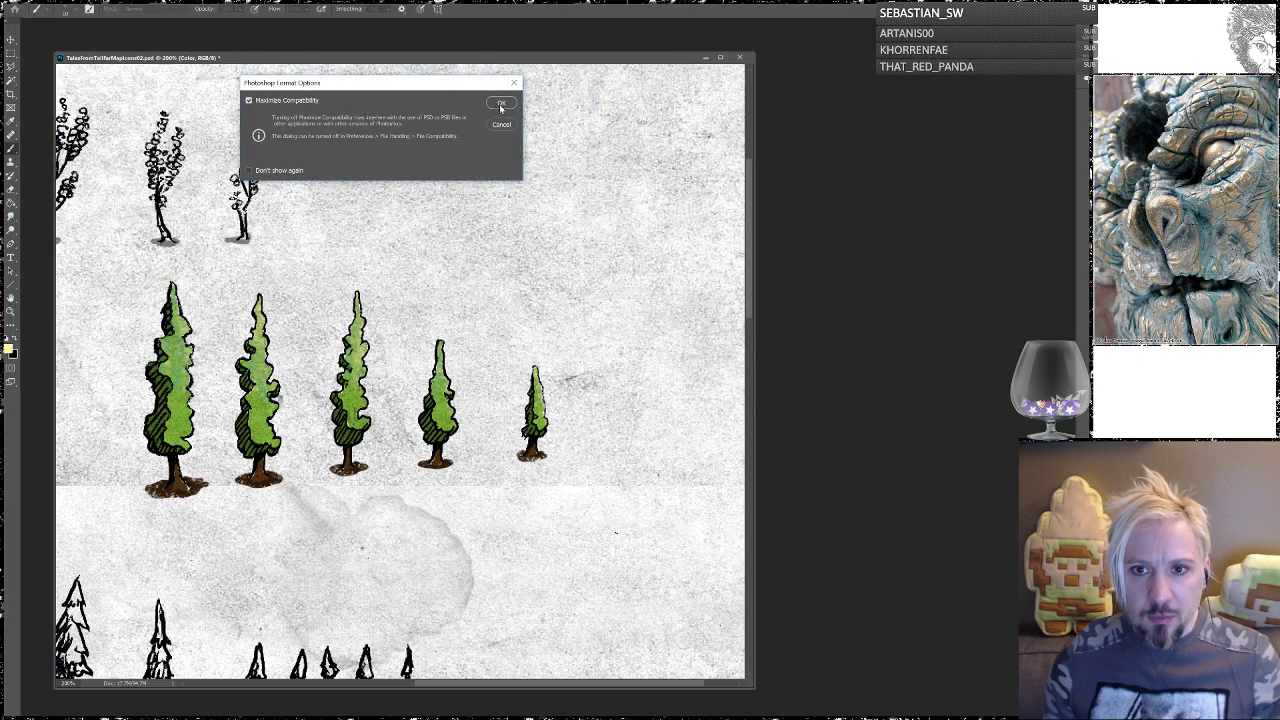
left_click(501, 104)
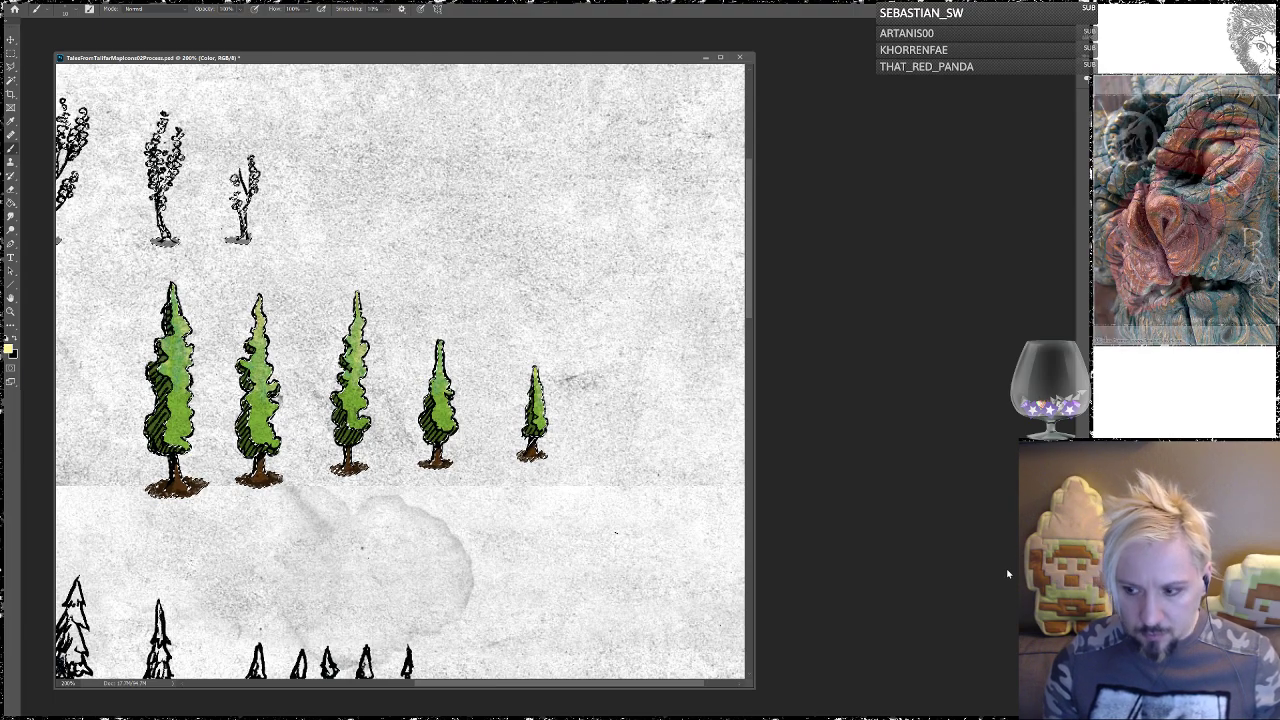
Step: Delete the texture outside the icon shapes on the Grunge layer
key("alt+[")
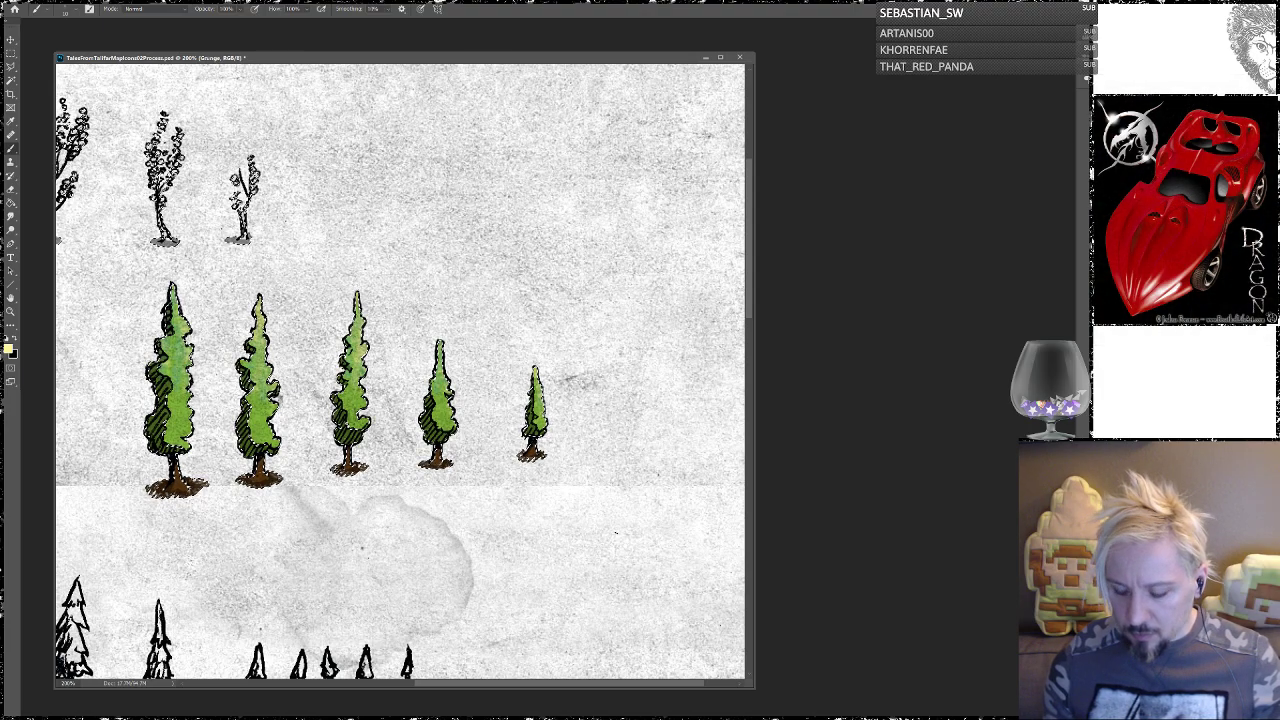
key("Delete")
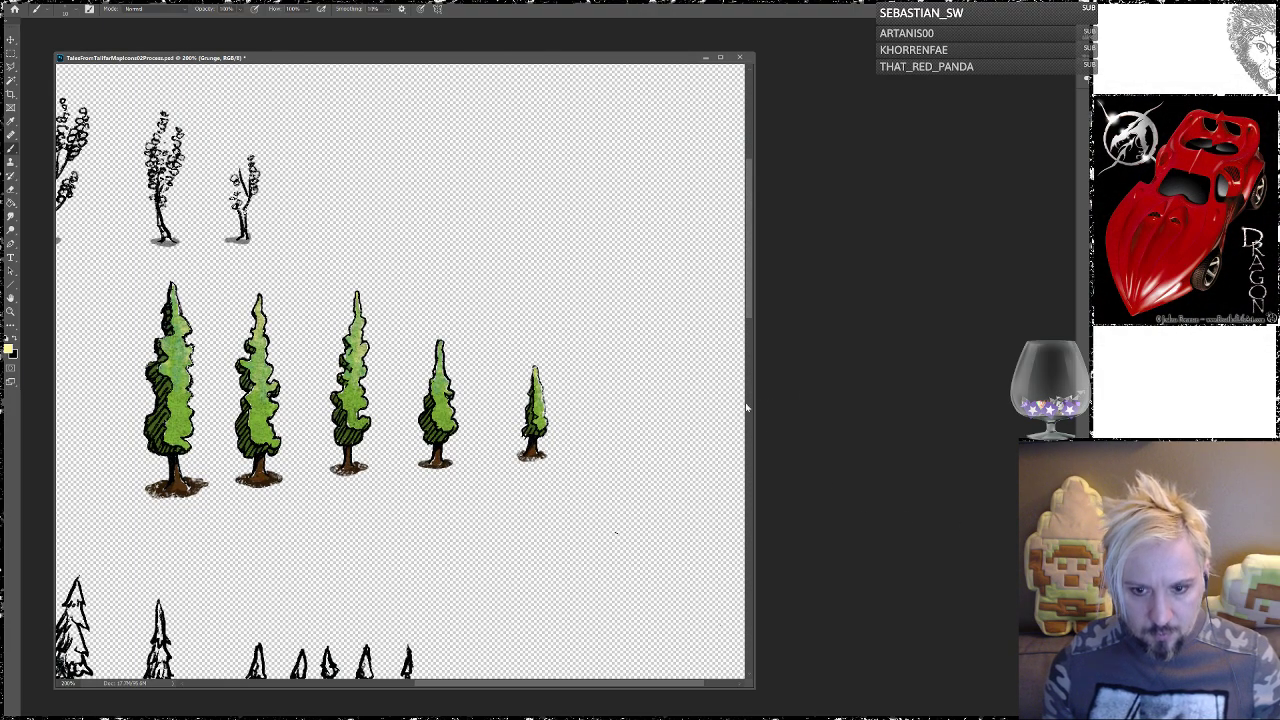
Step: Copy the tallest tree with a rectangular marquee selection and paste it into a new document sized to it
left_click(12, 53)
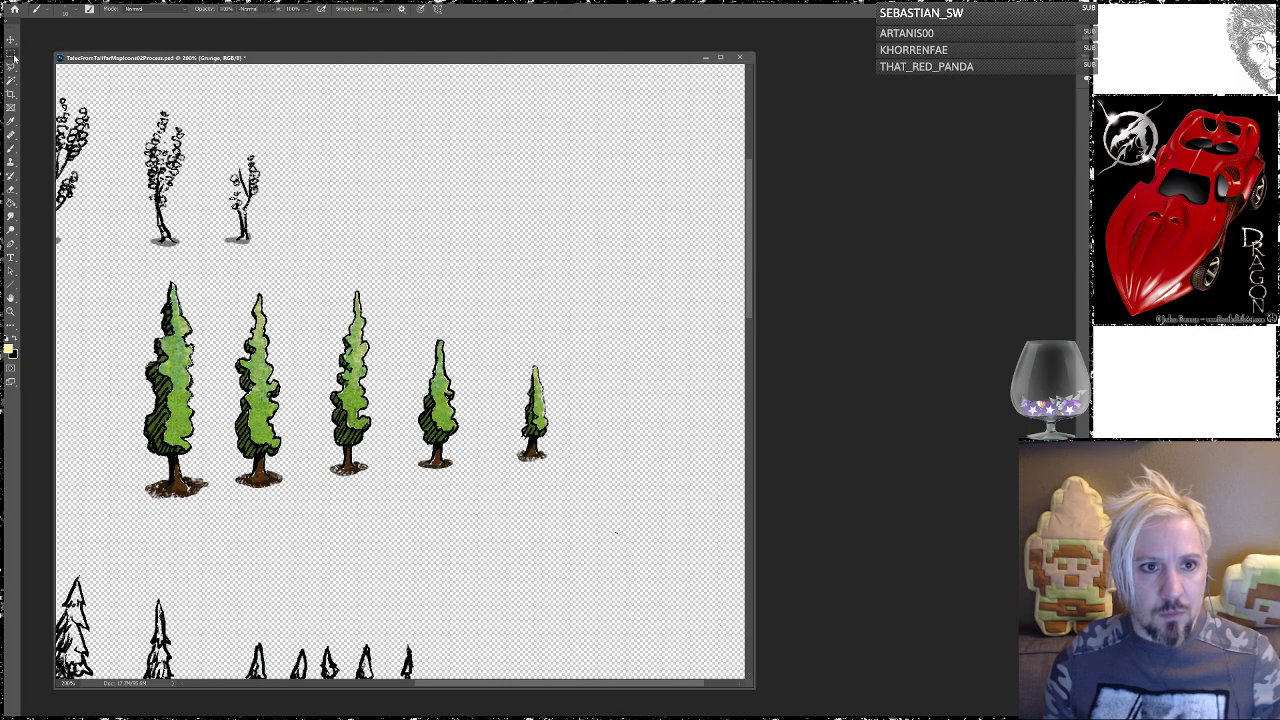
left_click_drag(130, 267, 193, 428)
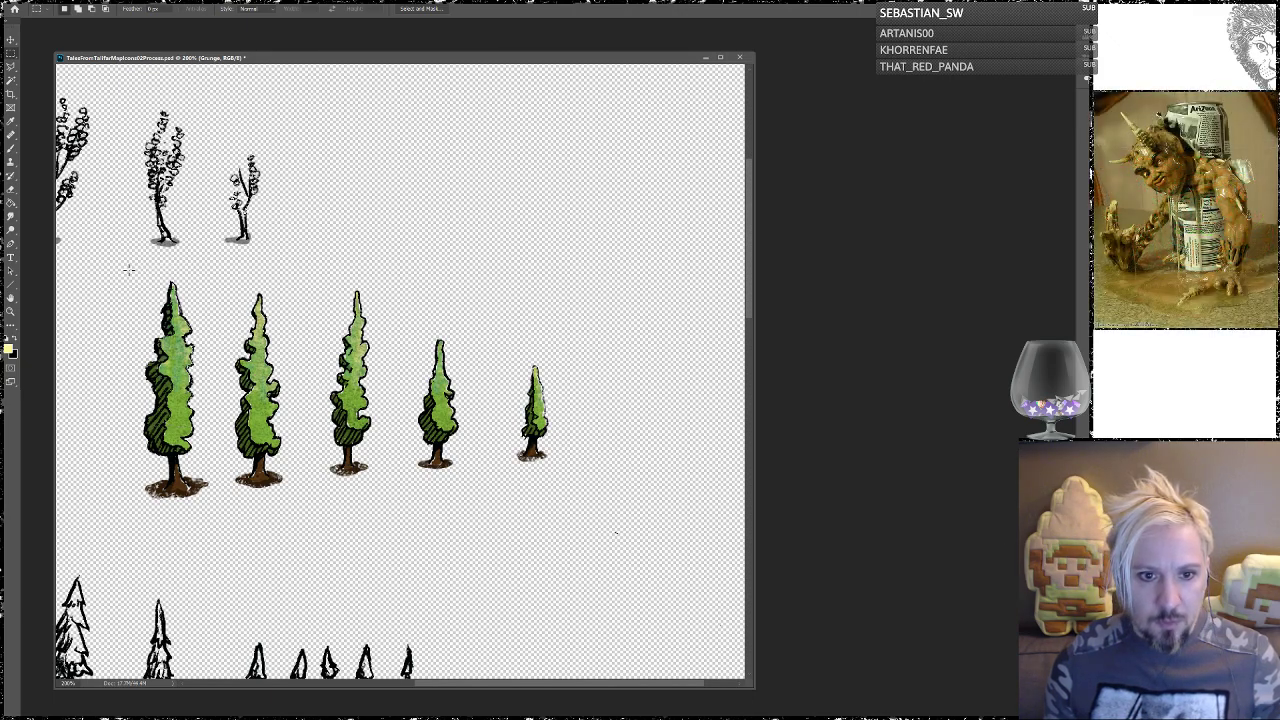
left_click_drag(213, 492, 218, 507)
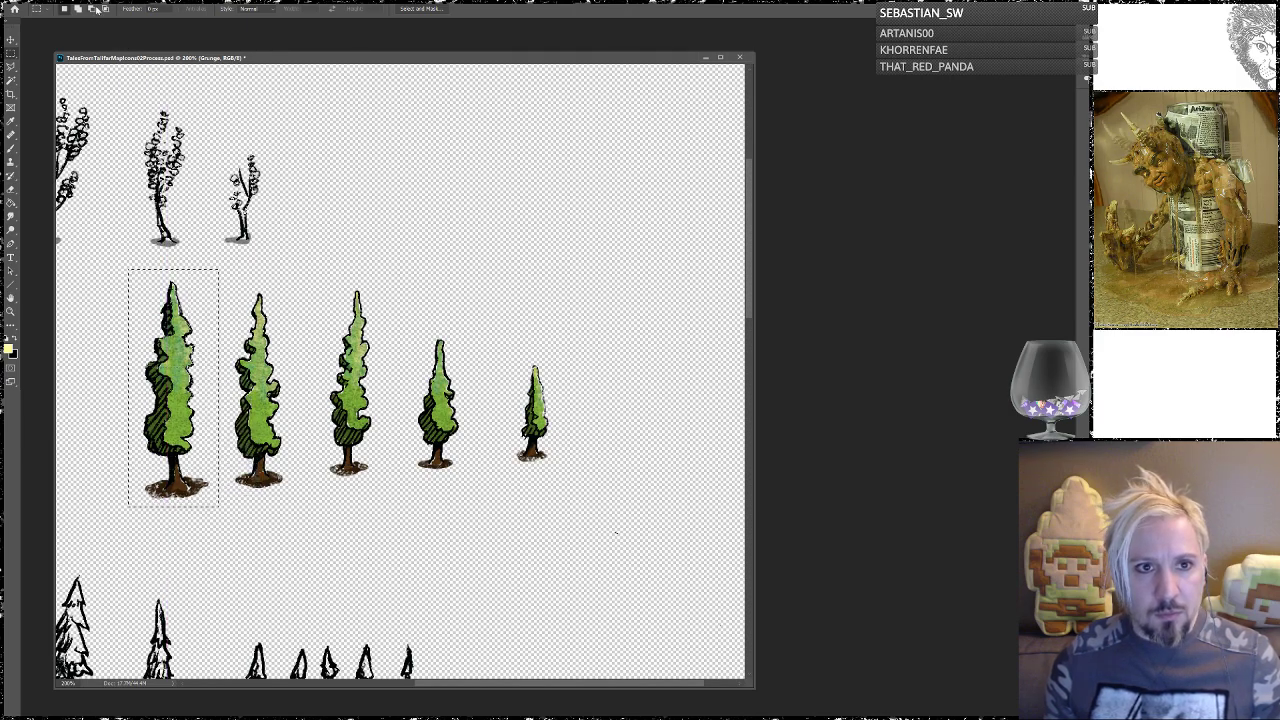
key("ctrl+c")
key("ctrl+n")
key("Return")
key("ctrl+v")
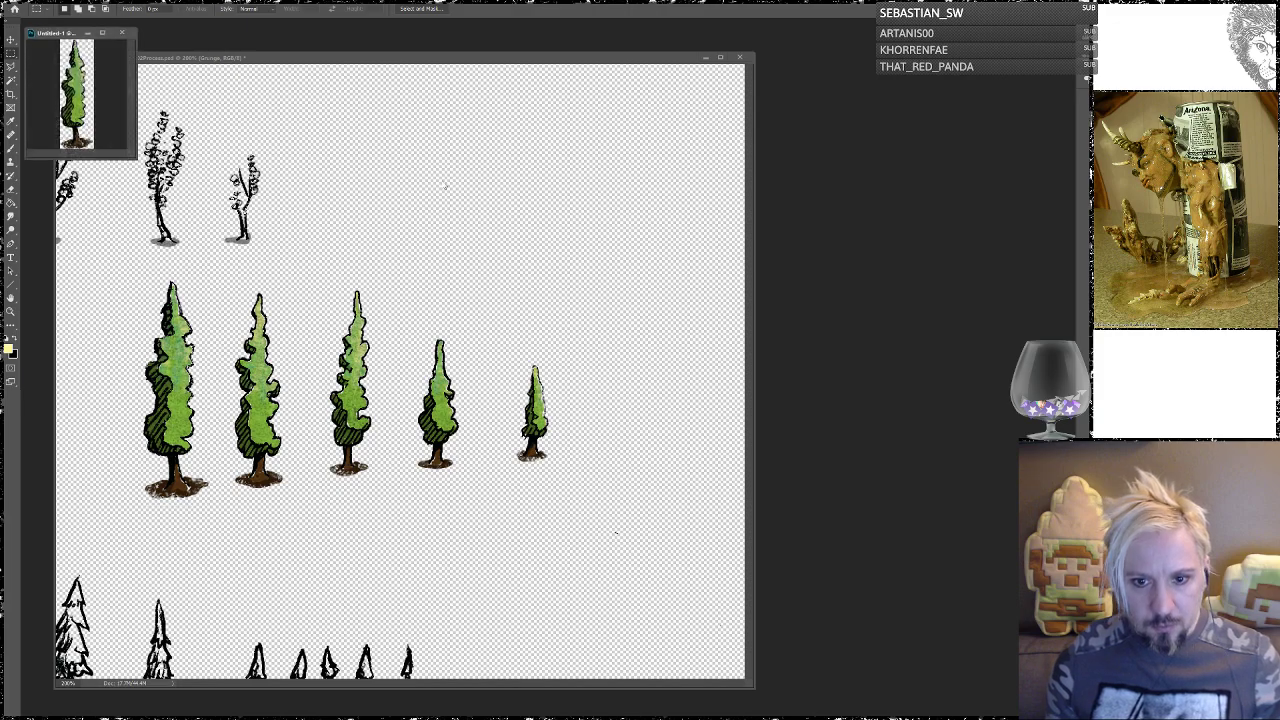
Step: Start saving the first tree's document as a PNG in the sprites > trees > TalesFromTalifar > TreePoplar folder
left_click(36, 2)
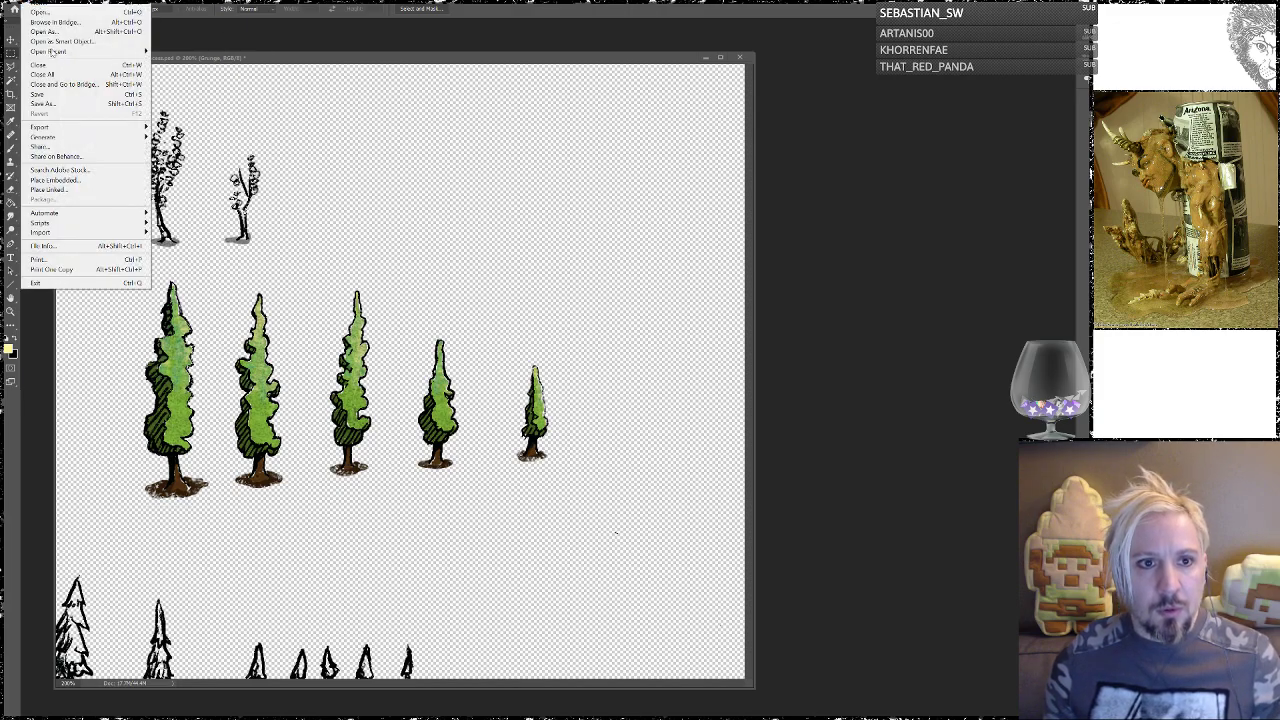
left_click(41, 104)
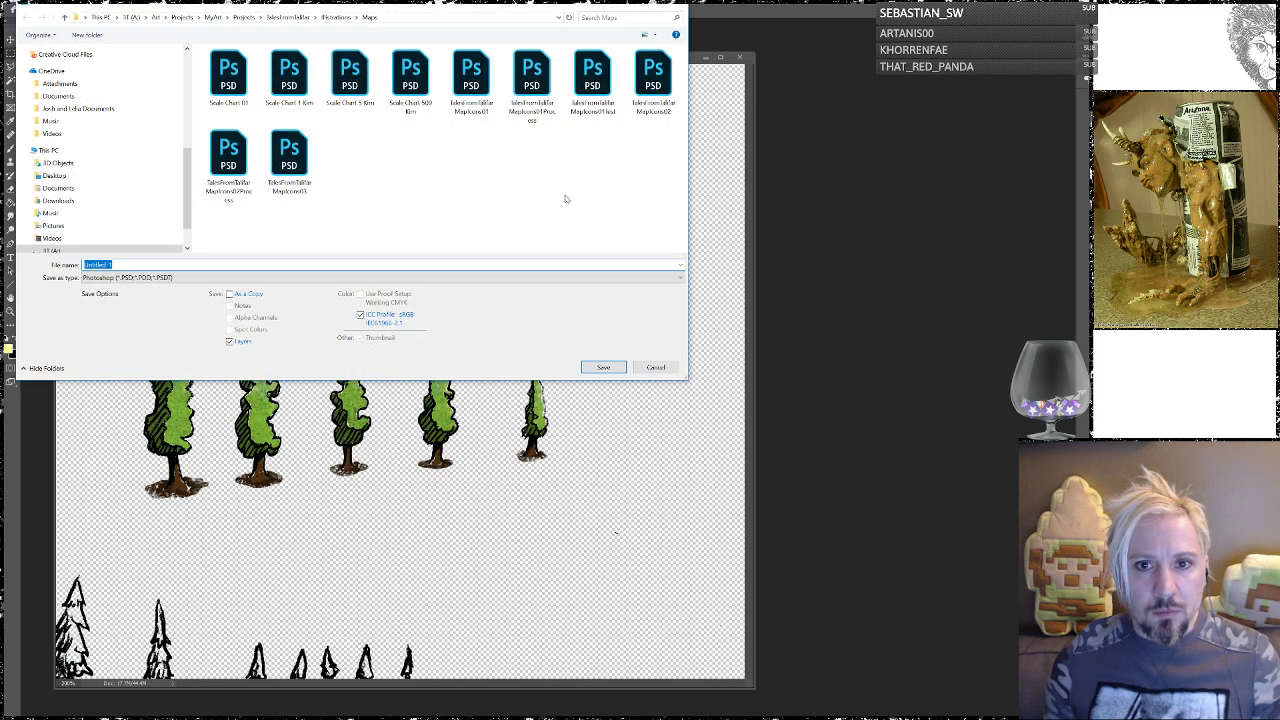
left_click(188, 278)
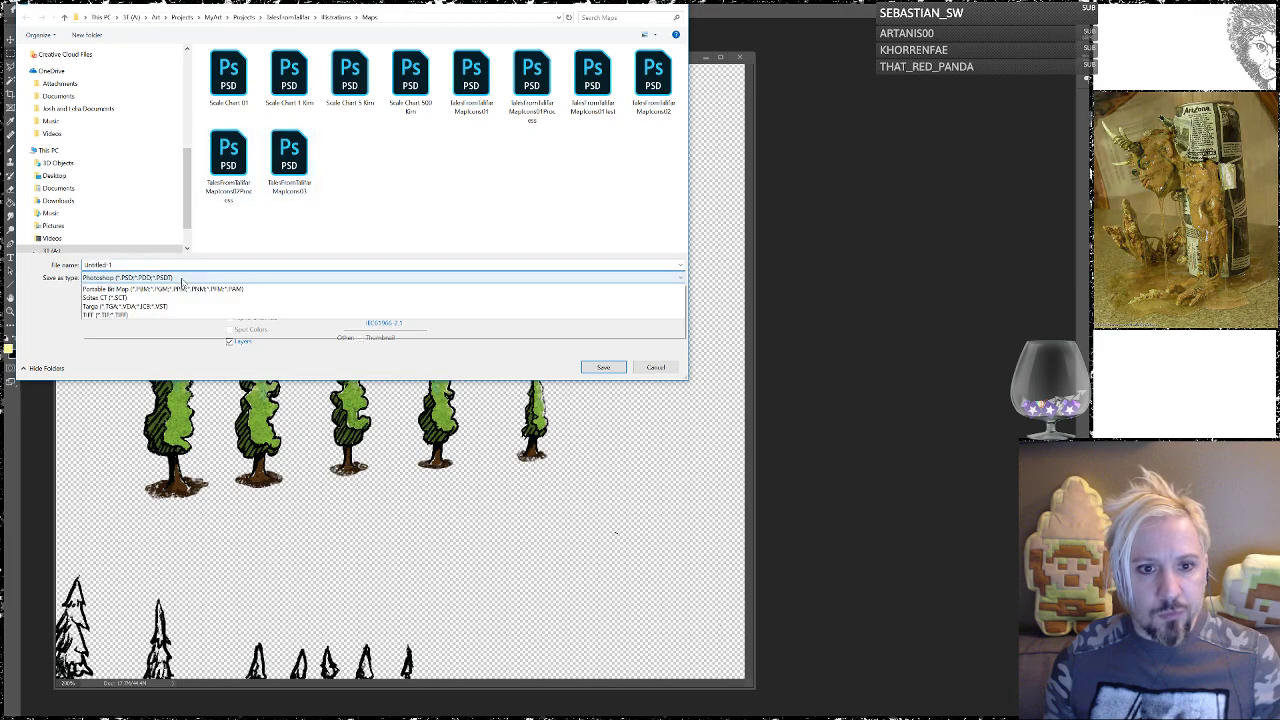
left_click(103, 437)
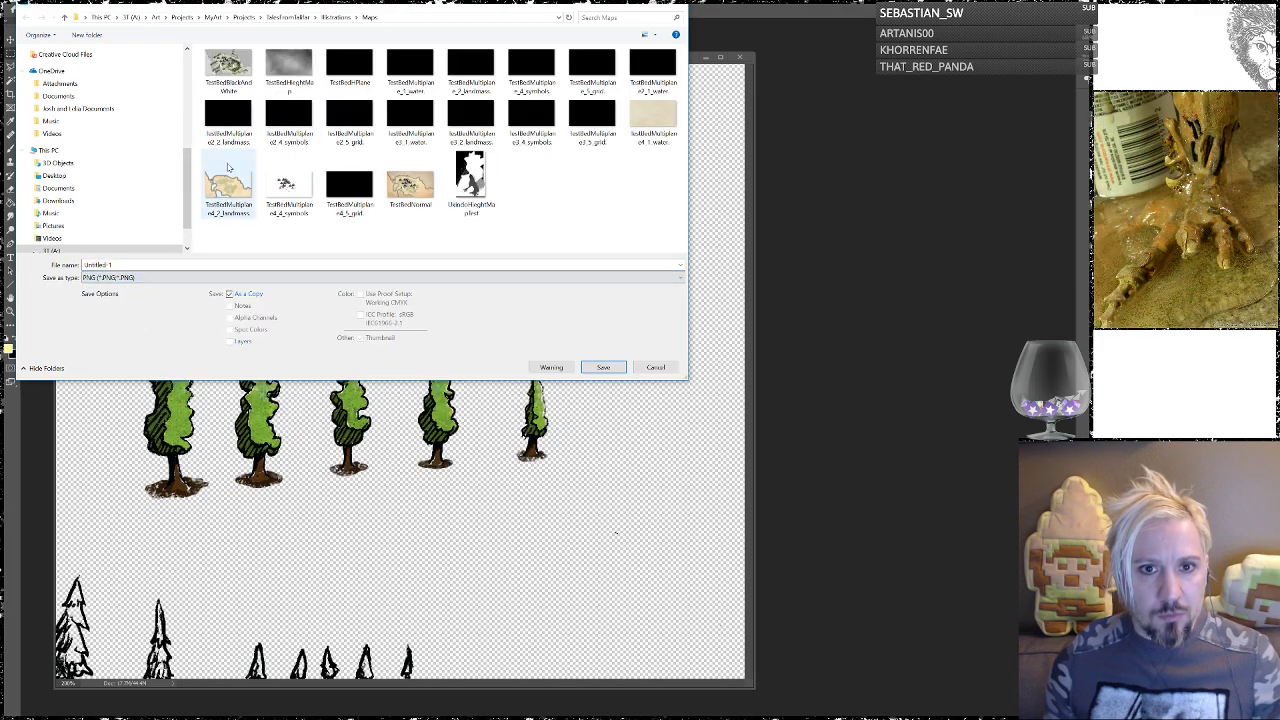
scroll(100, 176, "up", 2)
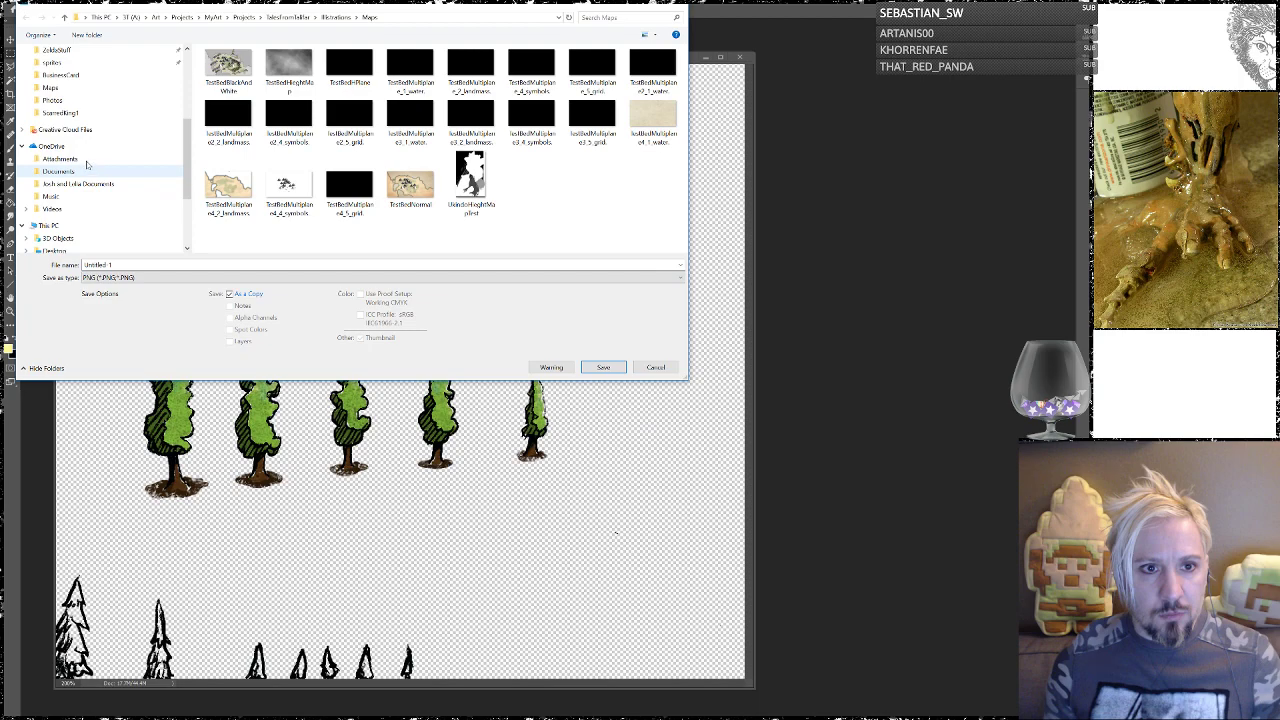
left_click(55, 62)
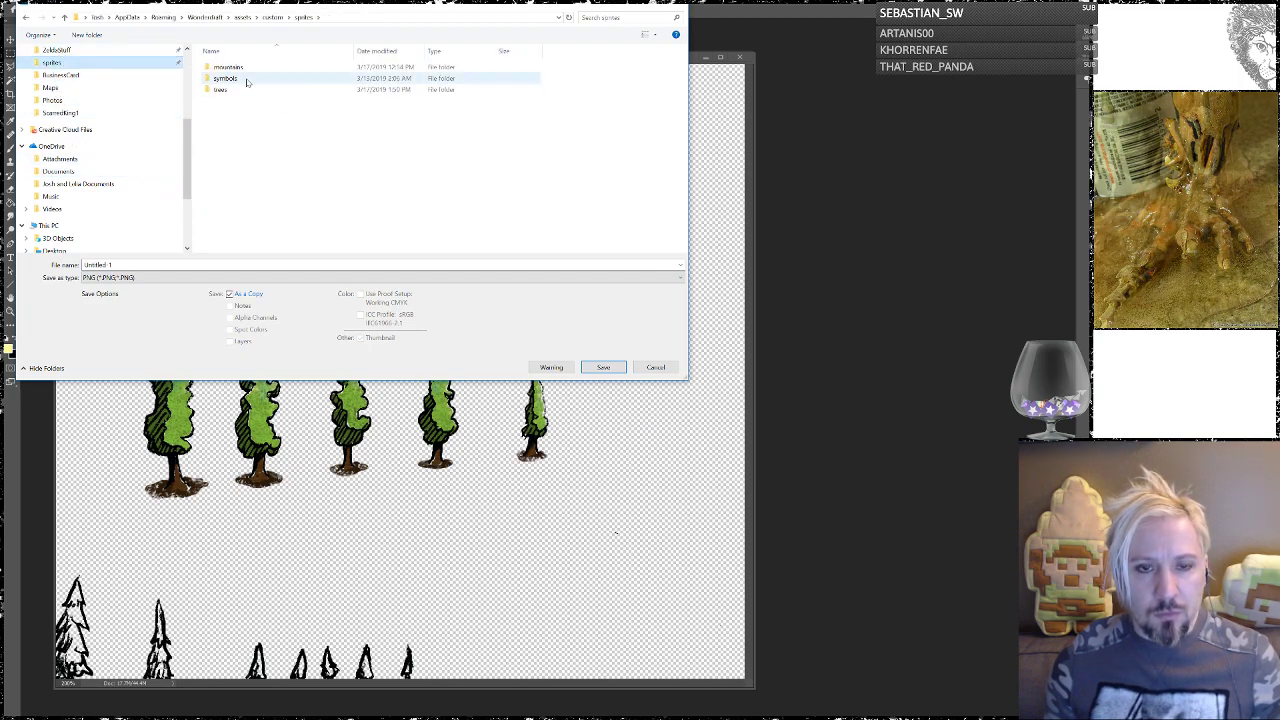
double_click(220, 89)
left_click(220, 67)
double_click(220, 67)
Step: Save the first tree over the existing Poplar1 PNG, using the large file size option
left_click(227, 87)
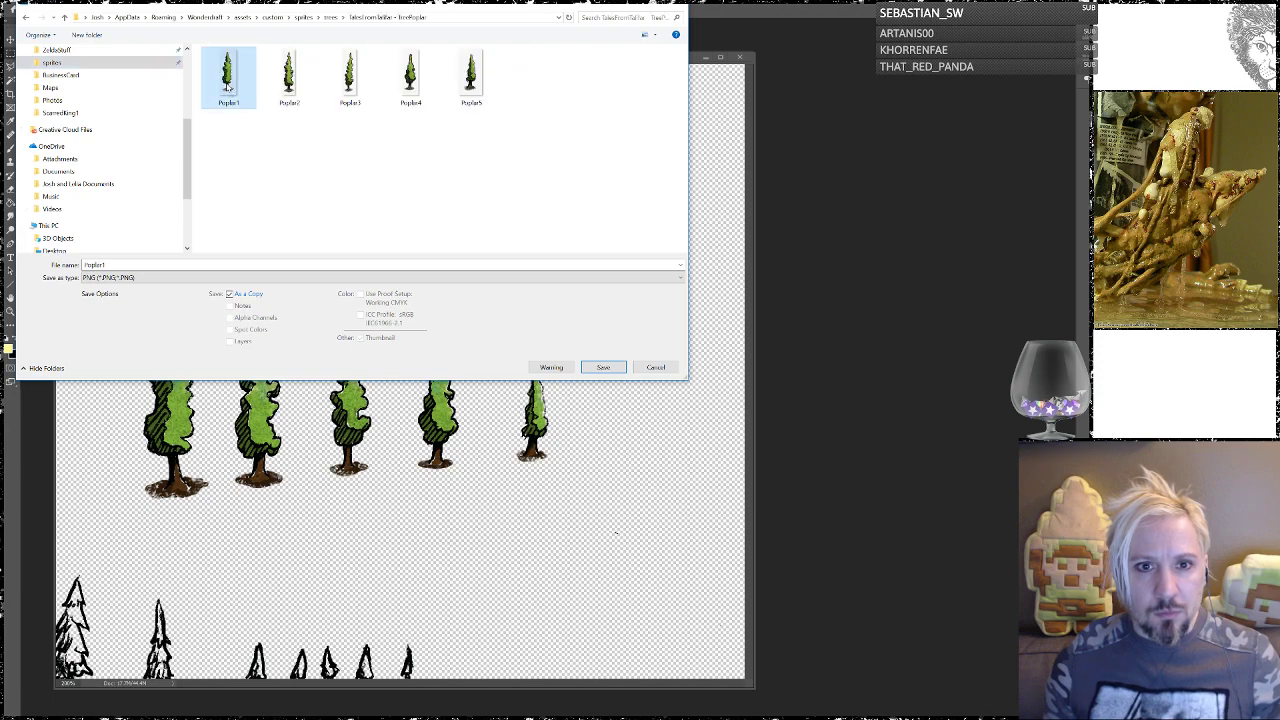
left_click(592, 370)
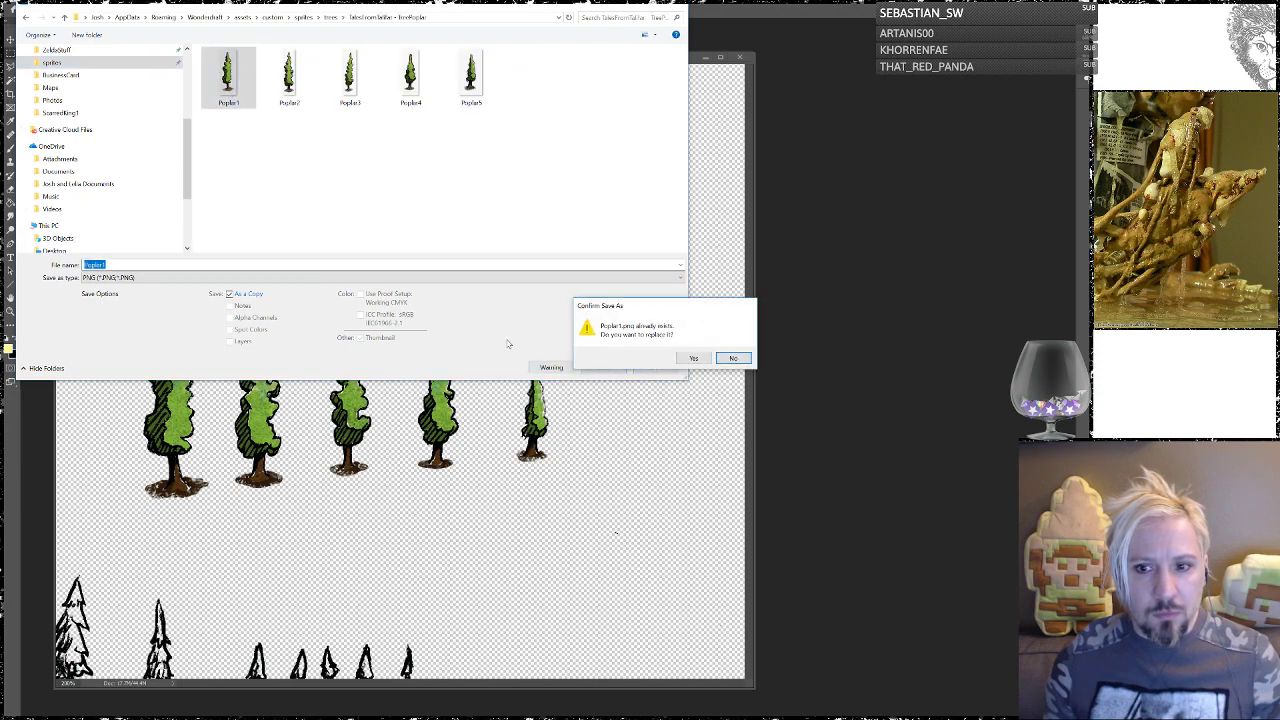
left_click(692, 358)
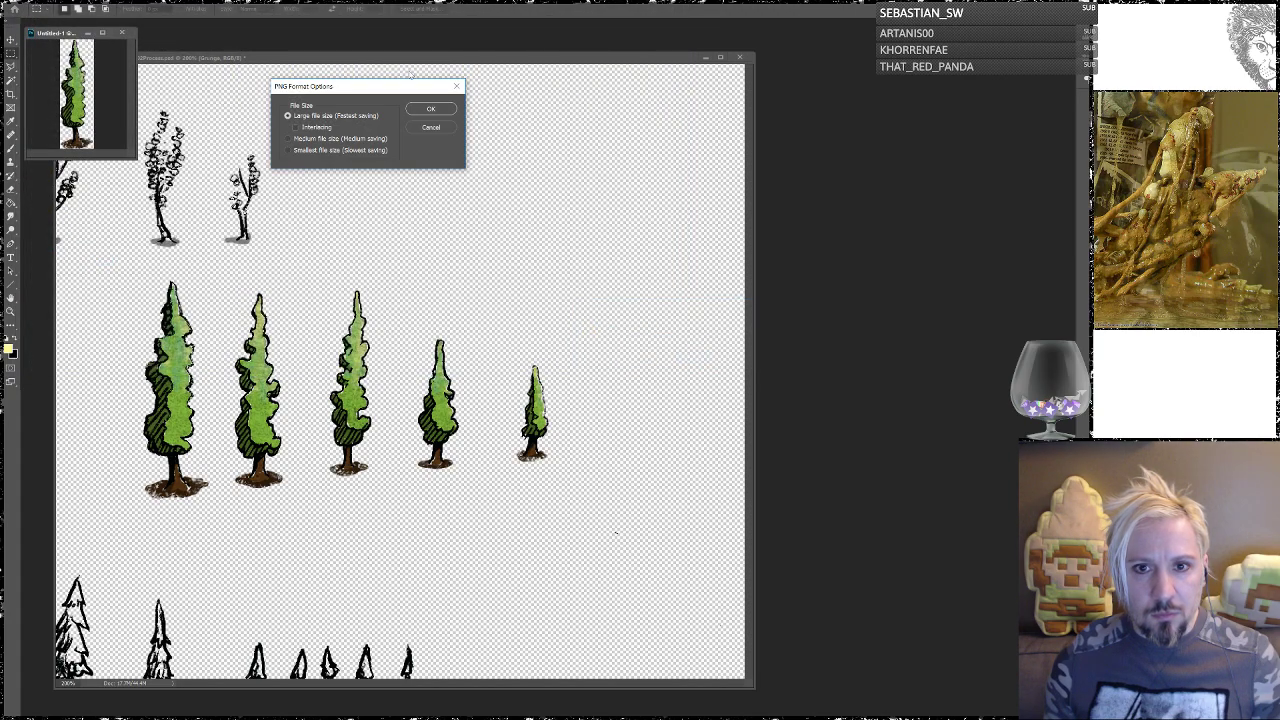
left_click(430, 108)
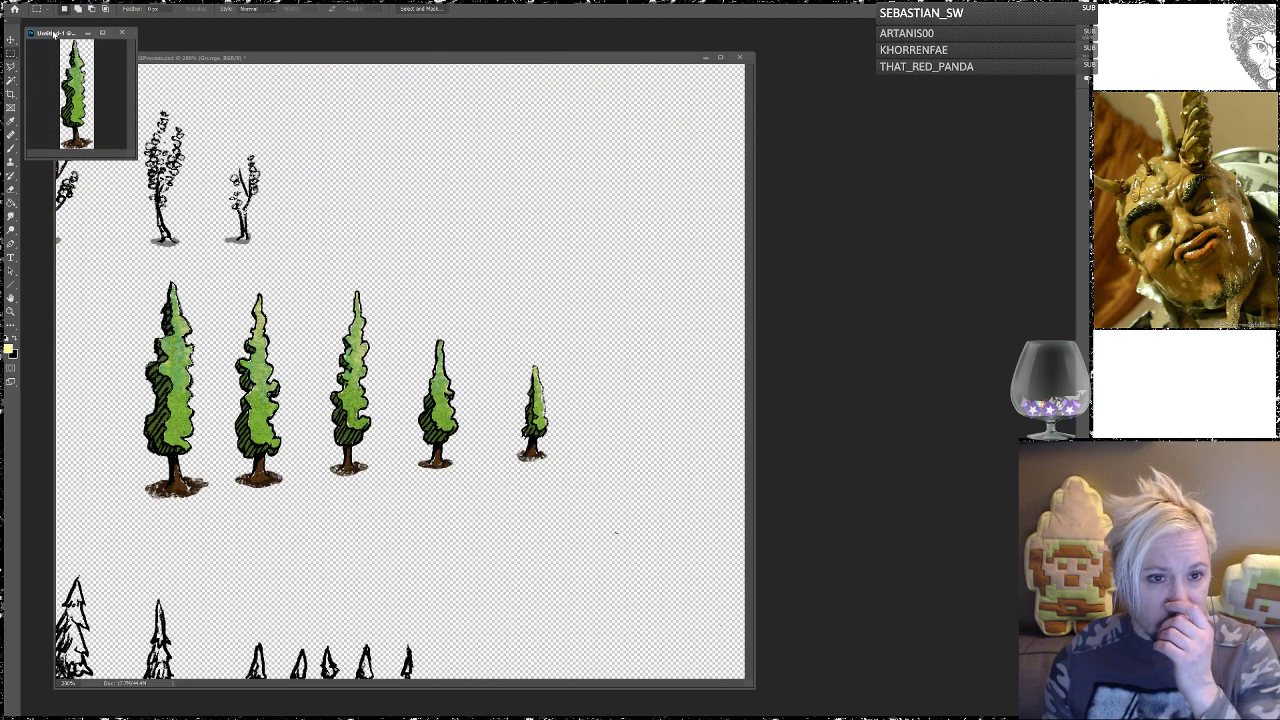
Step: Move the first tree's document aside, then copy the second tree with a rectangular marquee into a new document sized to it
left_click_drag(160, 61, 909, 203)
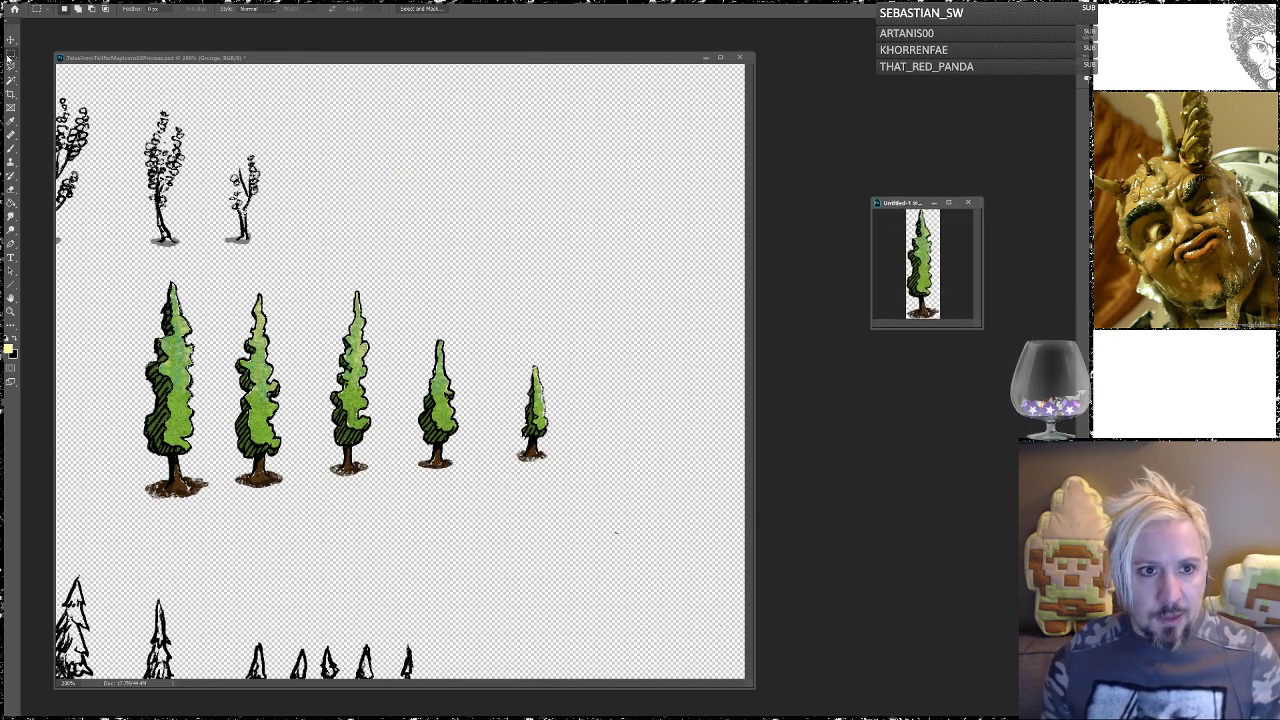
left_click_drag(218, 270, 128, 506)
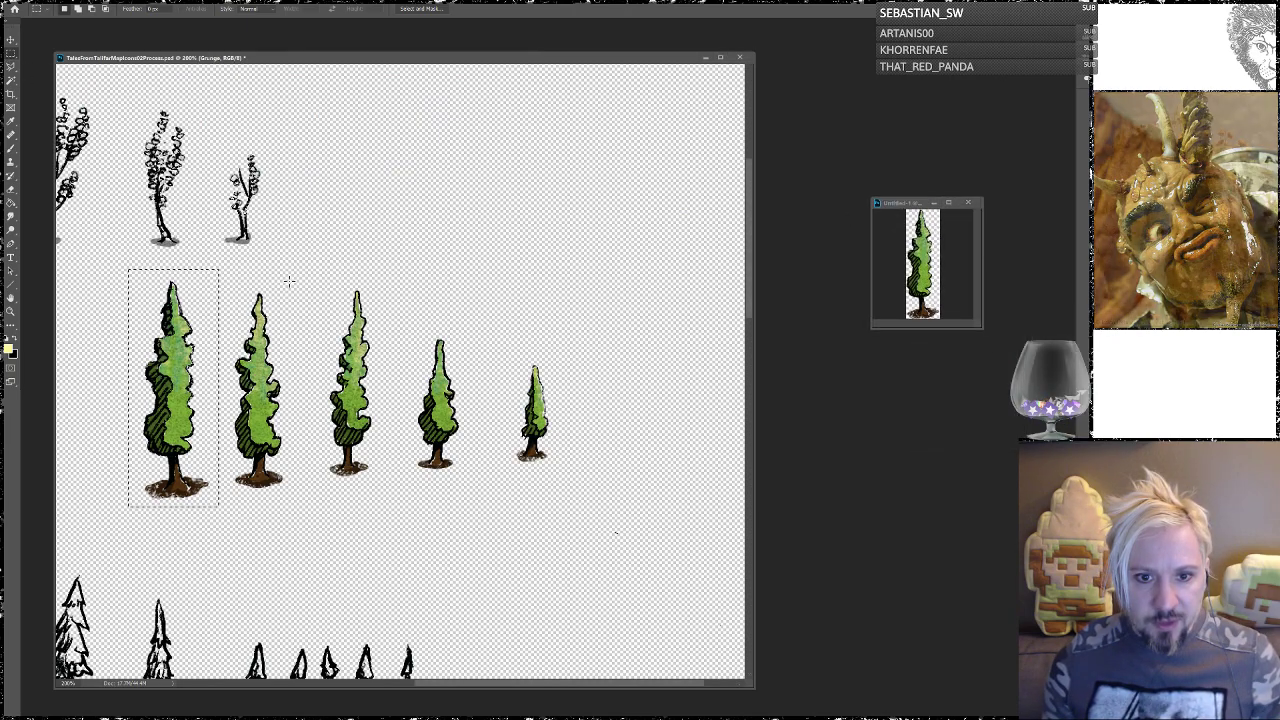
left_click_drag(293, 282, 229, 507)
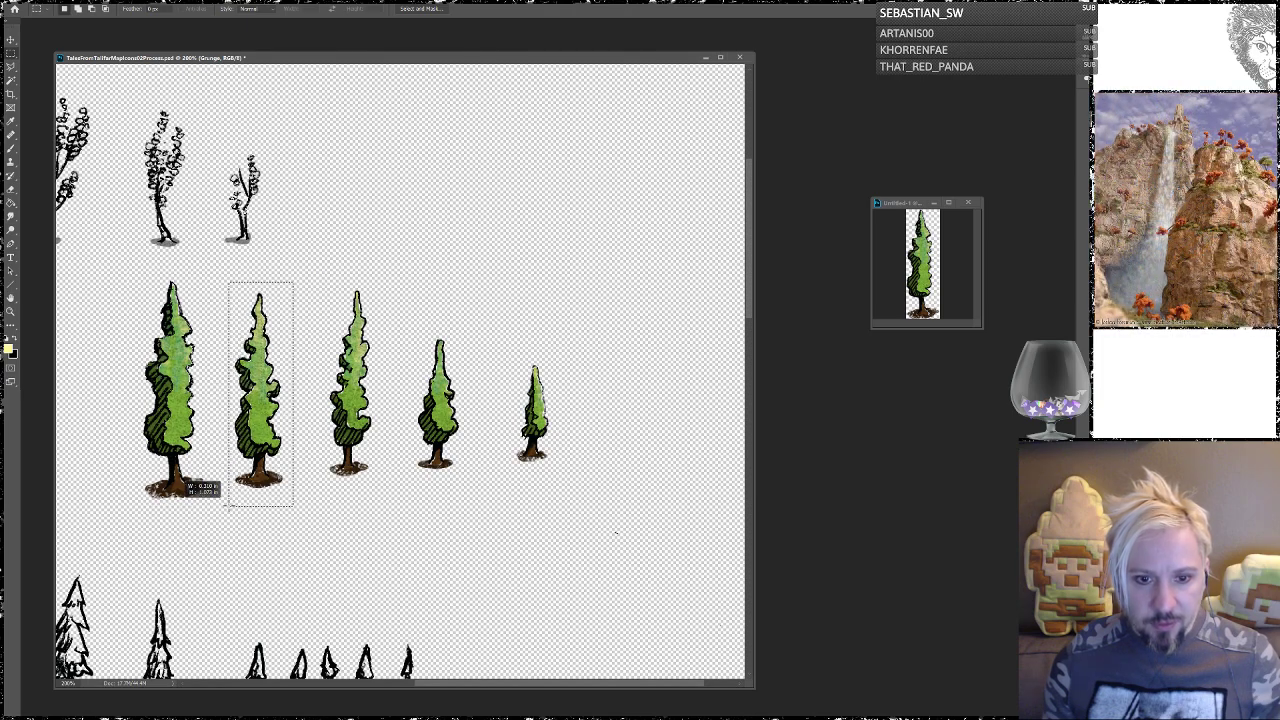
key("ctrl+c")
key("ctrl+n")
key("Return")
key("ctrl+v")
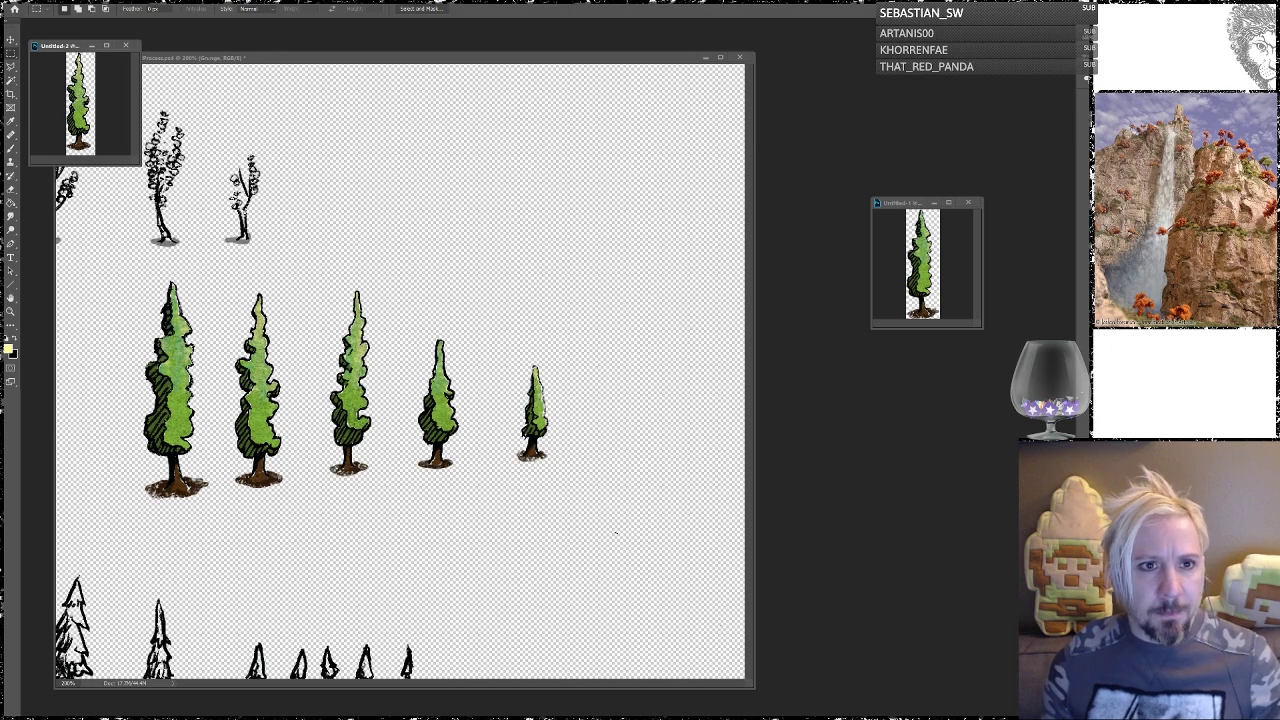
Step: Save the second tree's document as a PNG over the existing Poplar2 file, with the large file size option
left_click(28, 1)
left_click(62, 104)
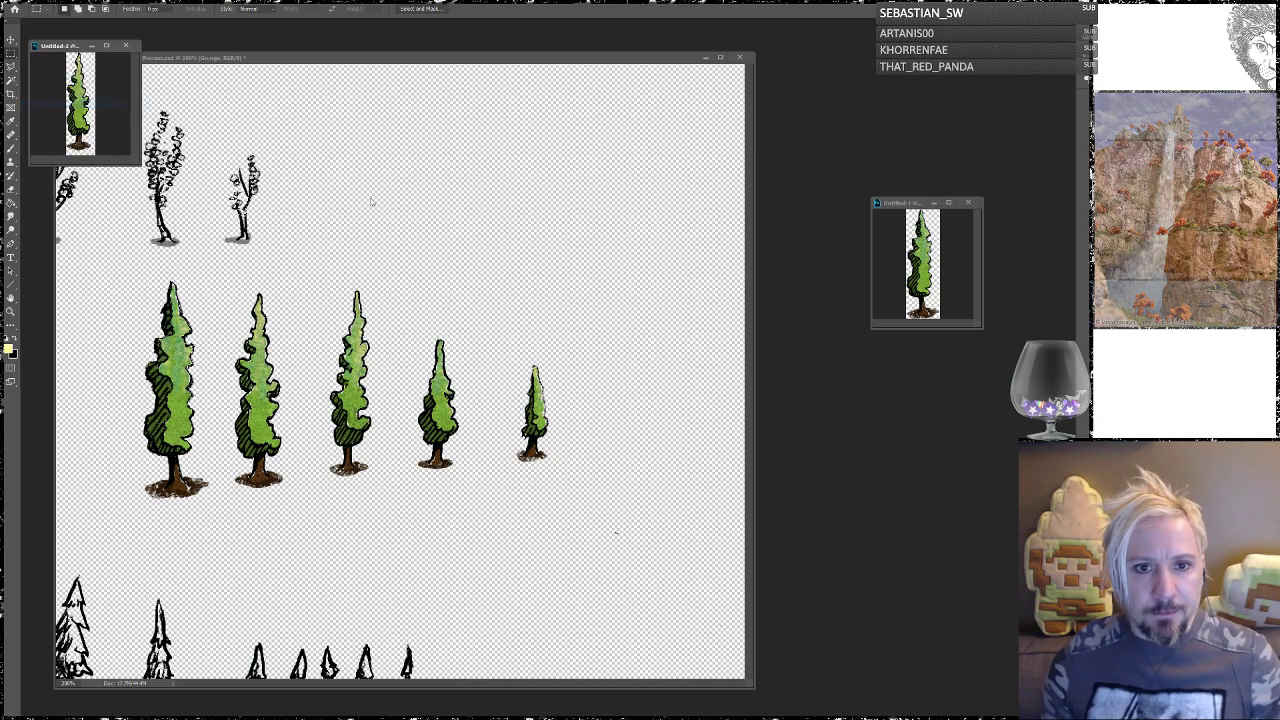
left_click(160, 277)
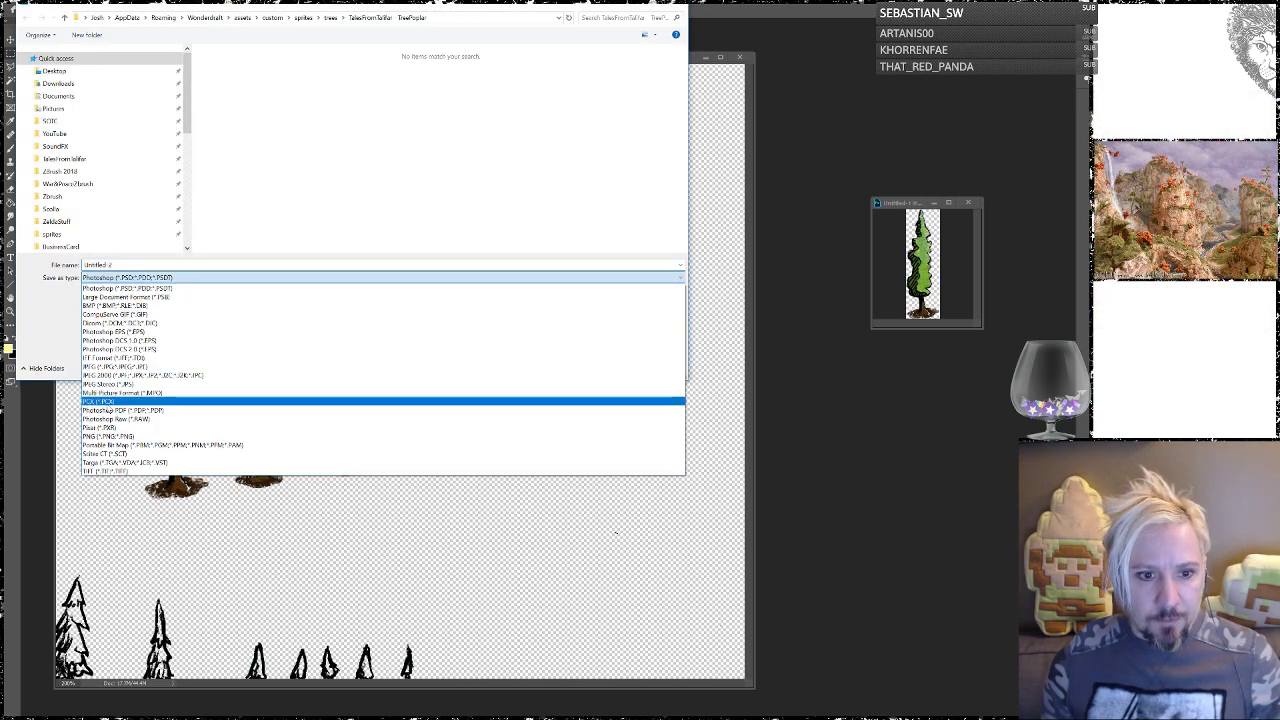
left_click(105, 436)
left_click(284, 88)
left_click(588, 367)
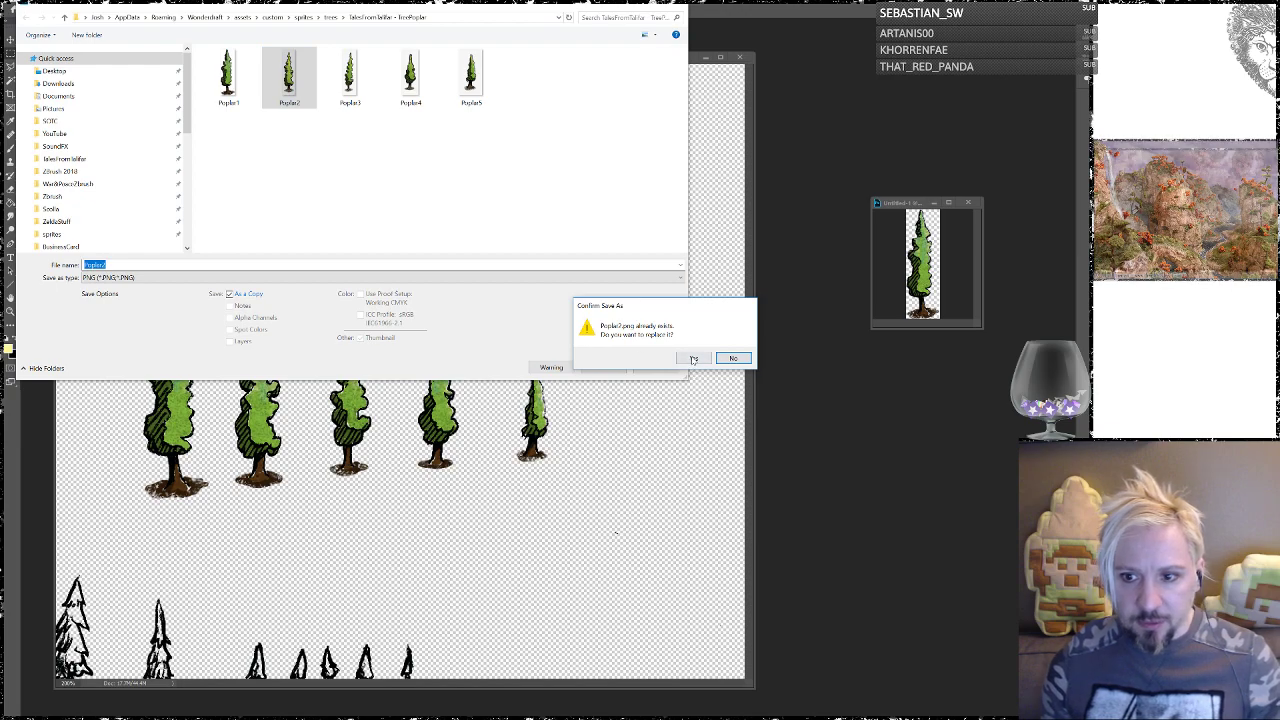
left_click(693, 358)
left_click(430, 109)
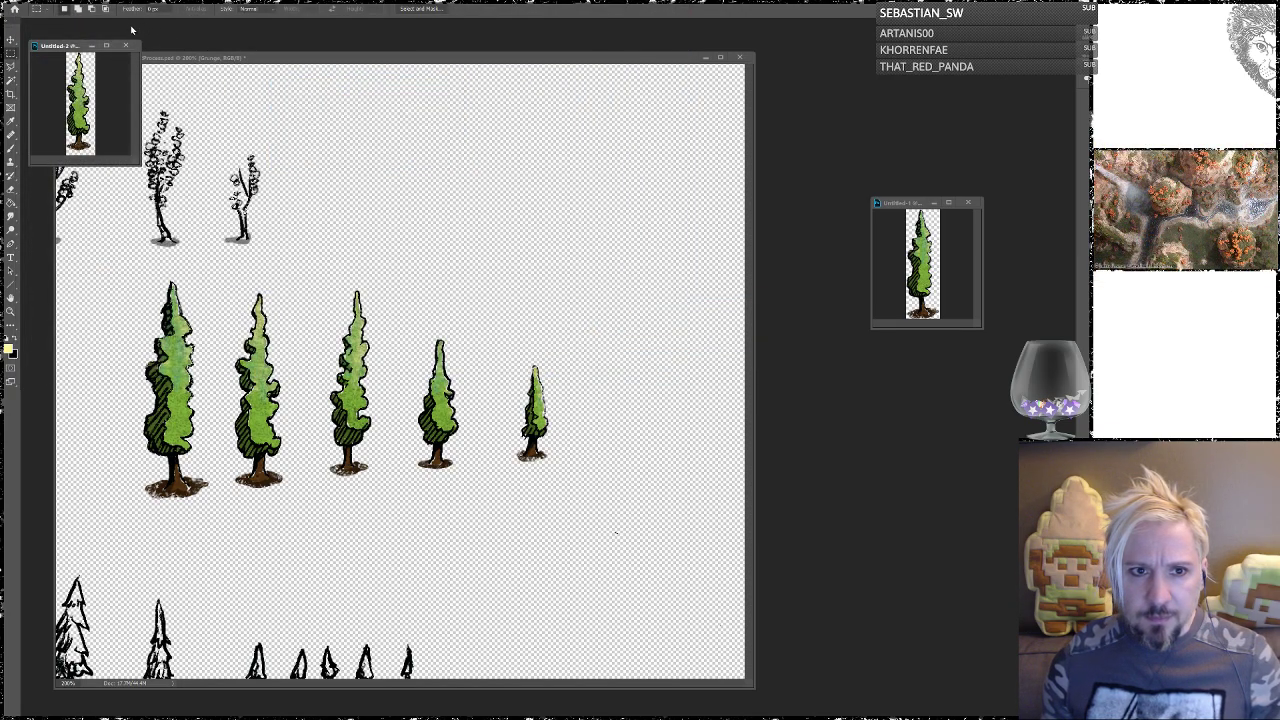
Step: Move the second tree's document aside and copy the third tree with a rectangular marquee into a new document sized to it
left_click_drag(72, 47, 932, 349)
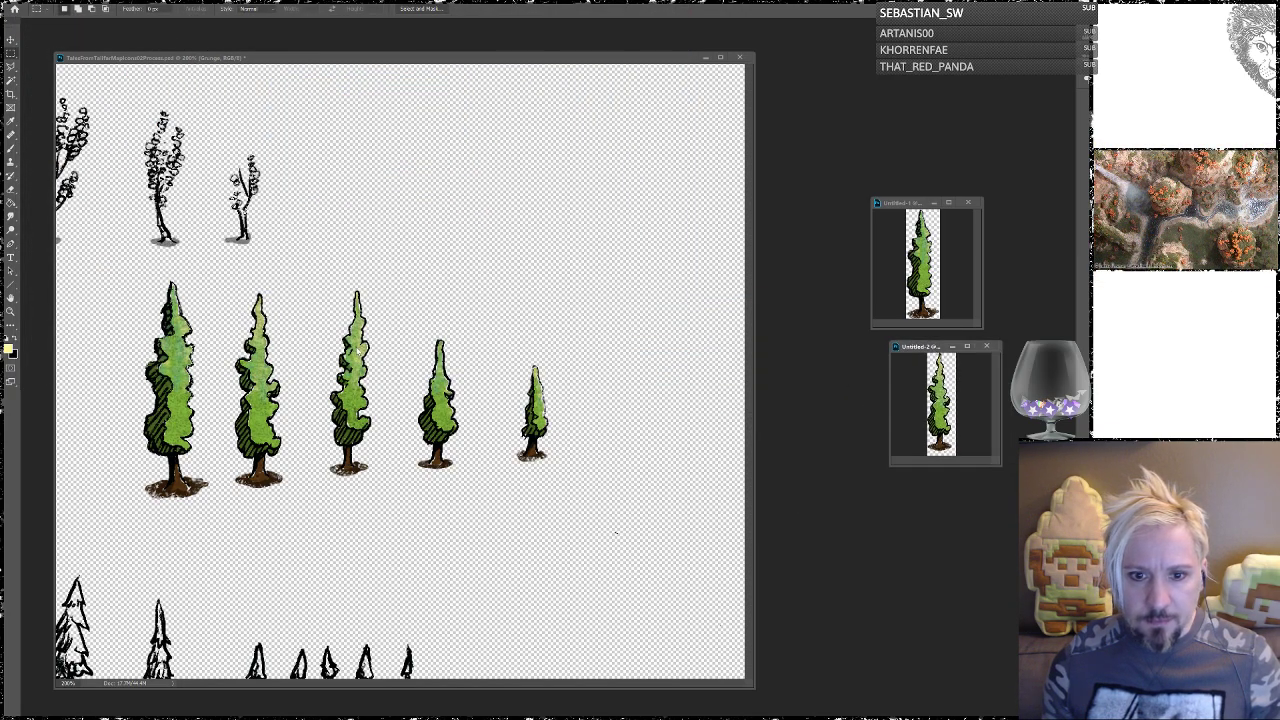
left_click_drag(229, 280, 292, 505)
mouse_move(316, 273)
left_mouse_down()
mouse_move(346, 314)
mouse_move(384, 507)
left_mouse_up()
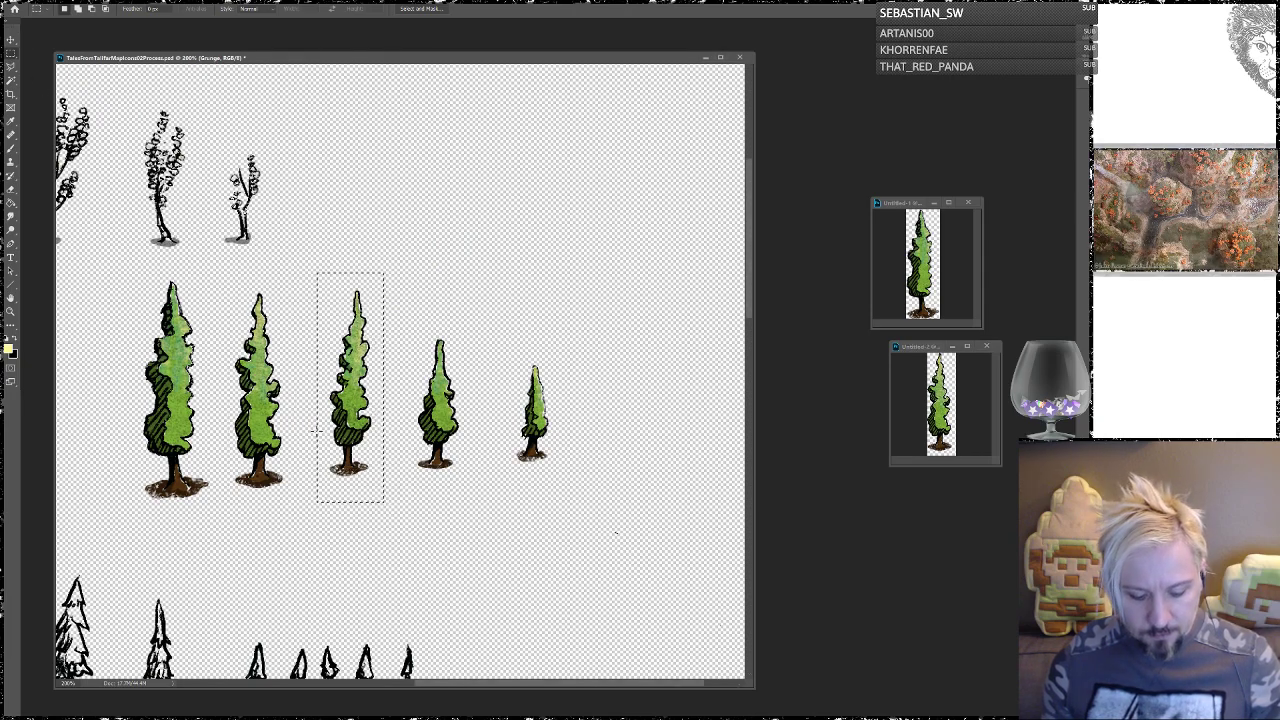
key("ctrl+c")
key("ctrl+n")
key("Return")
key("ctrl+v")
Step: Save the third tree's document as a PNG over the existing Poplar3 file, with the large file size option
key("alt+f")
left_click(55, 103)
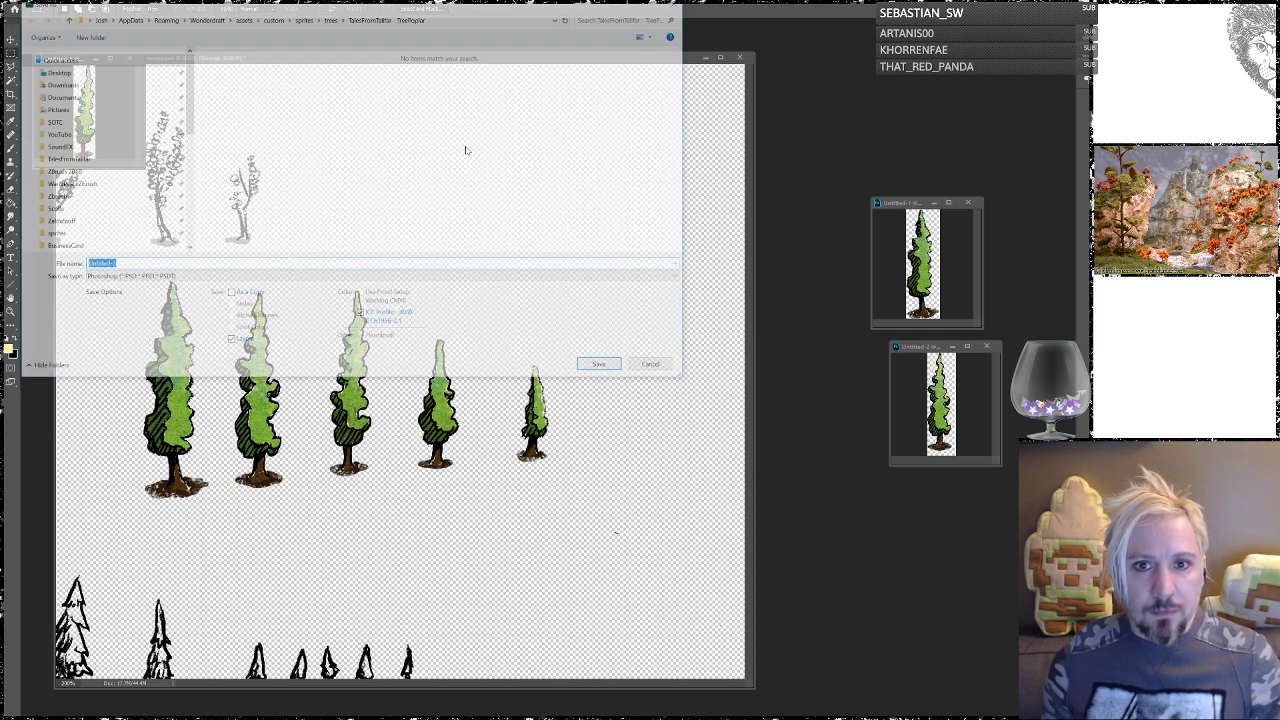
left_click(130, 277)
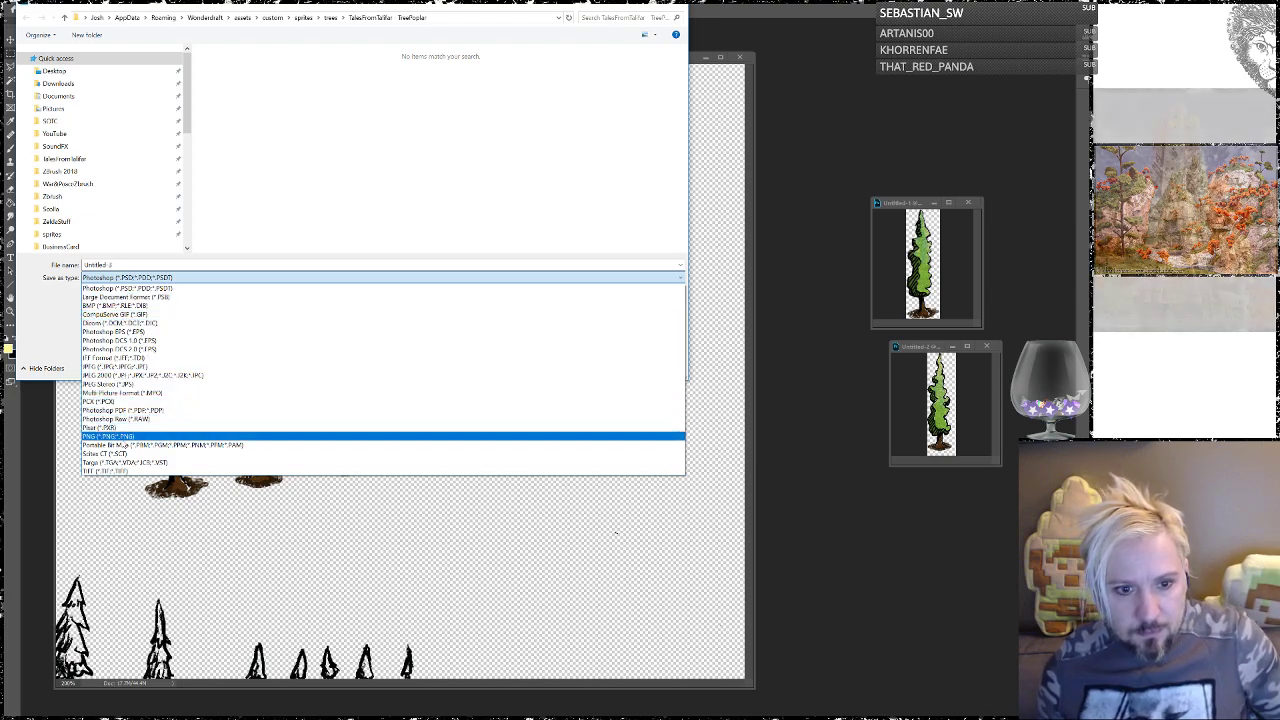
left_click(124, 437)
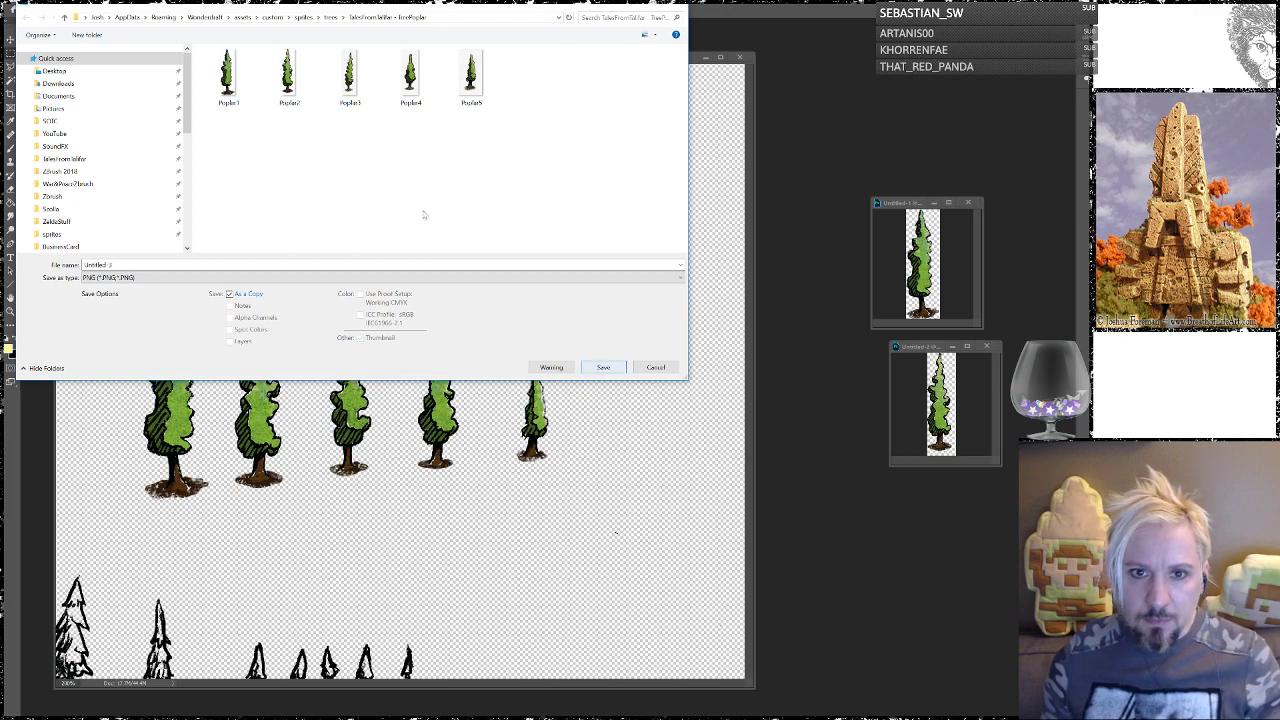
left_click(356, 93)
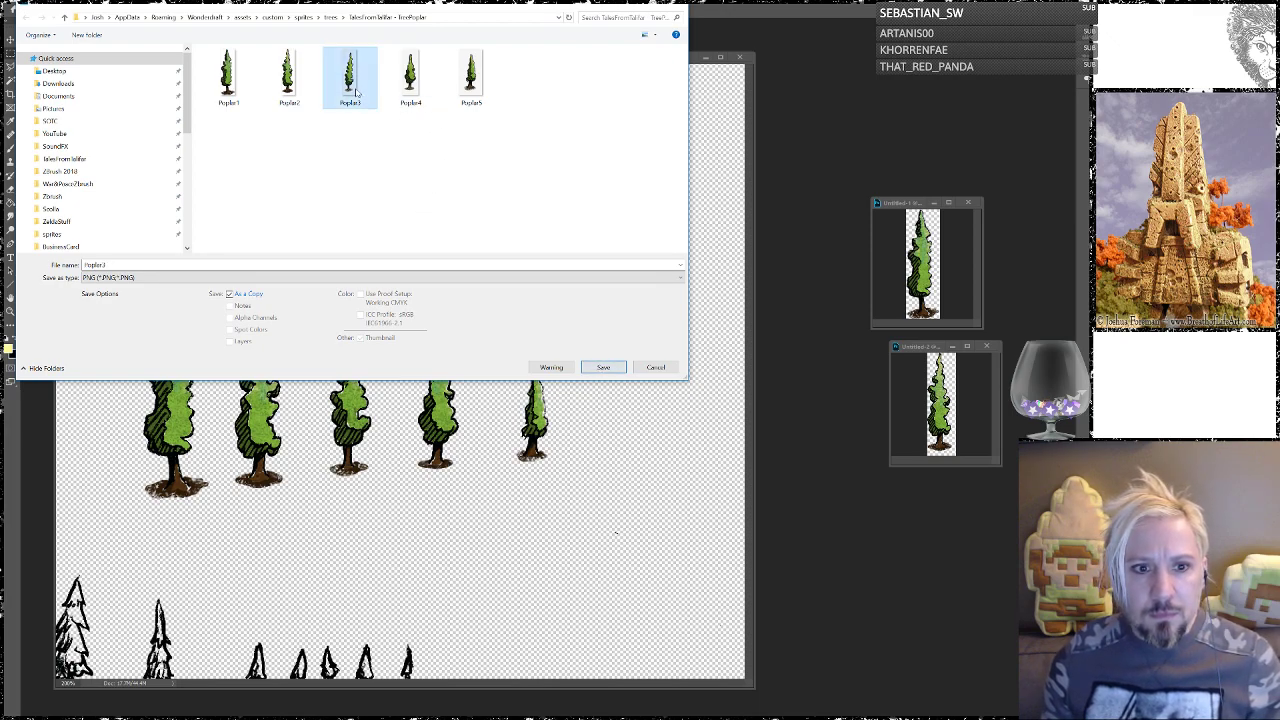
left_click(603, 367)
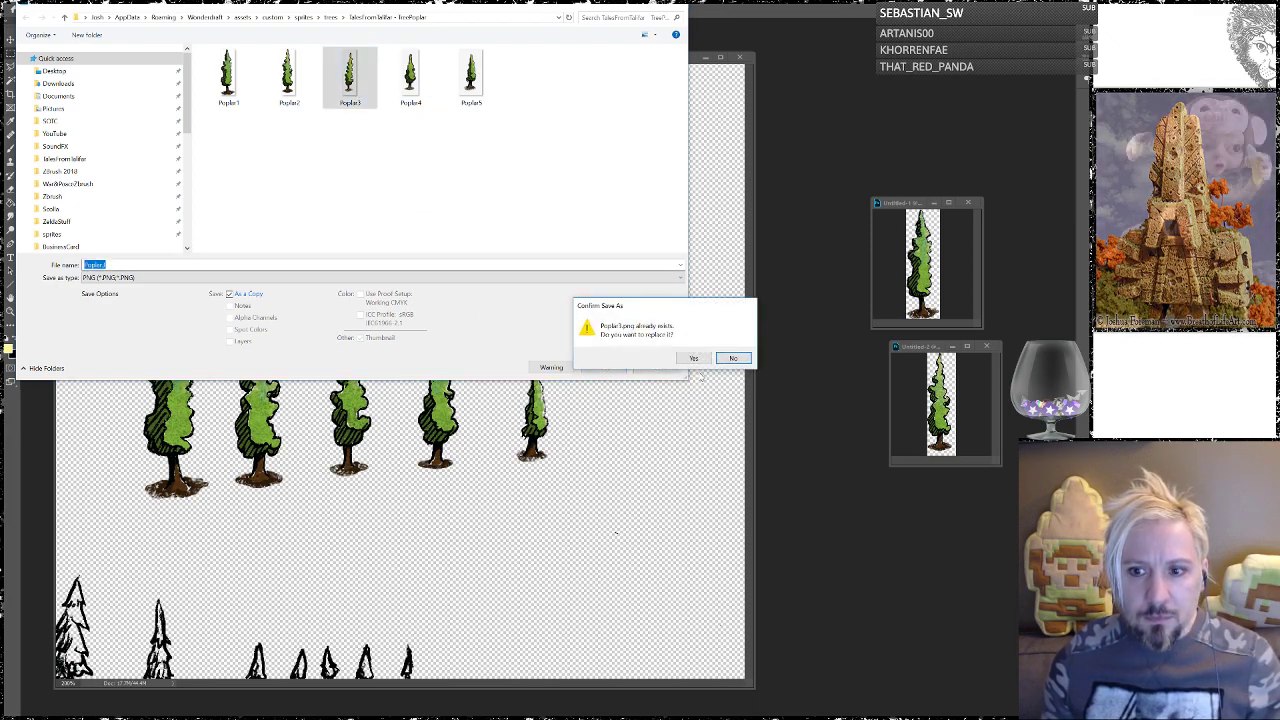
left_click(703, 362)
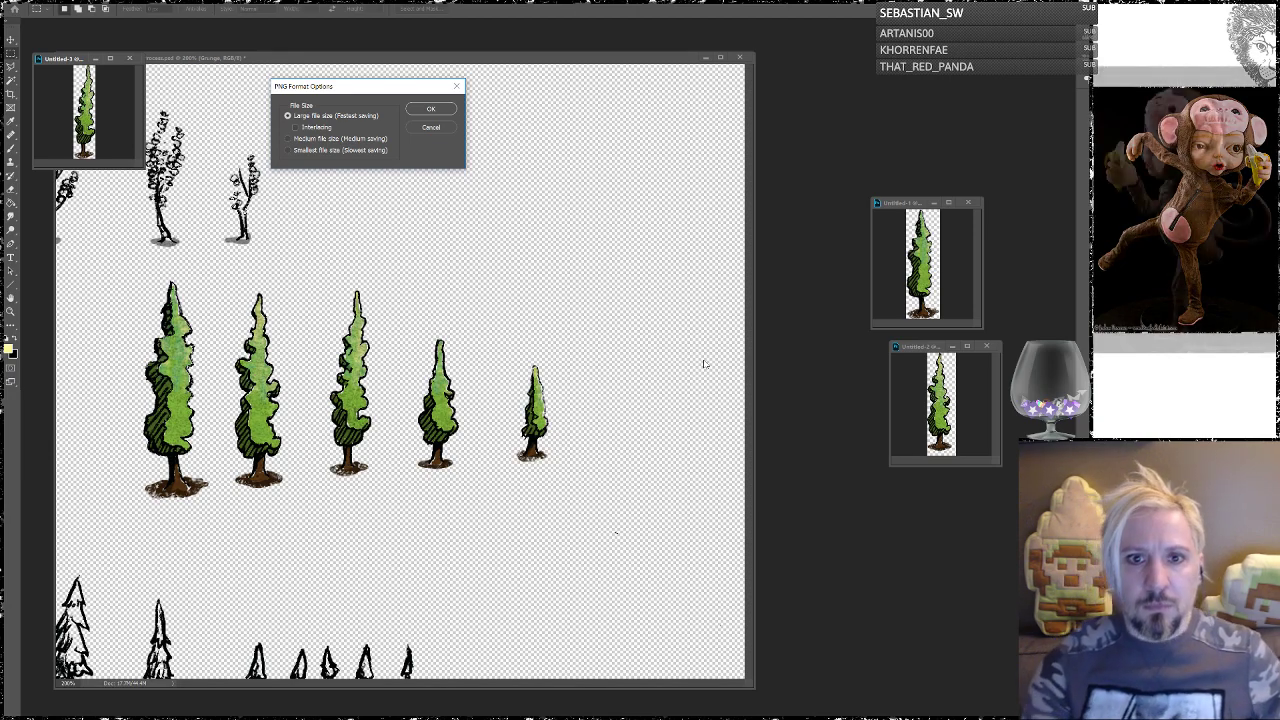
left_click(430, 109)
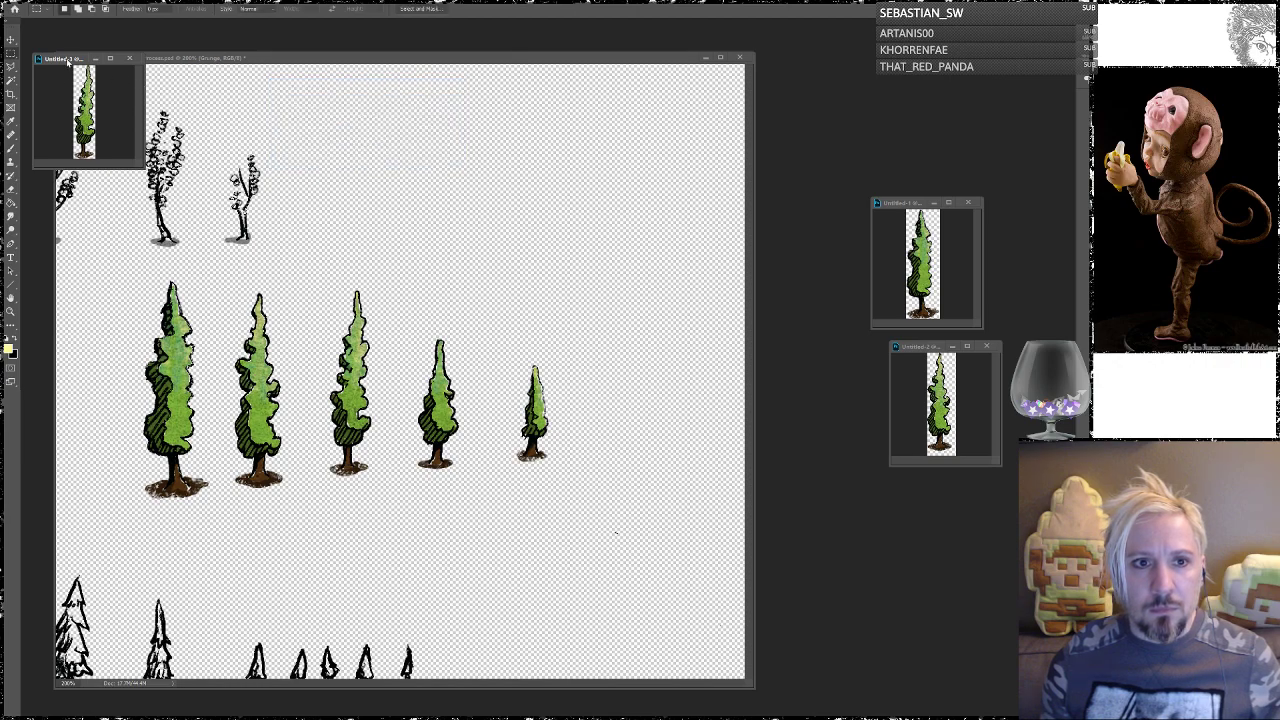
Step: Move the third tree's document aside and copy the fourth tree with a rectangular marquee into a new document sized to it
left_click_drag(62, 60, 930, 518)
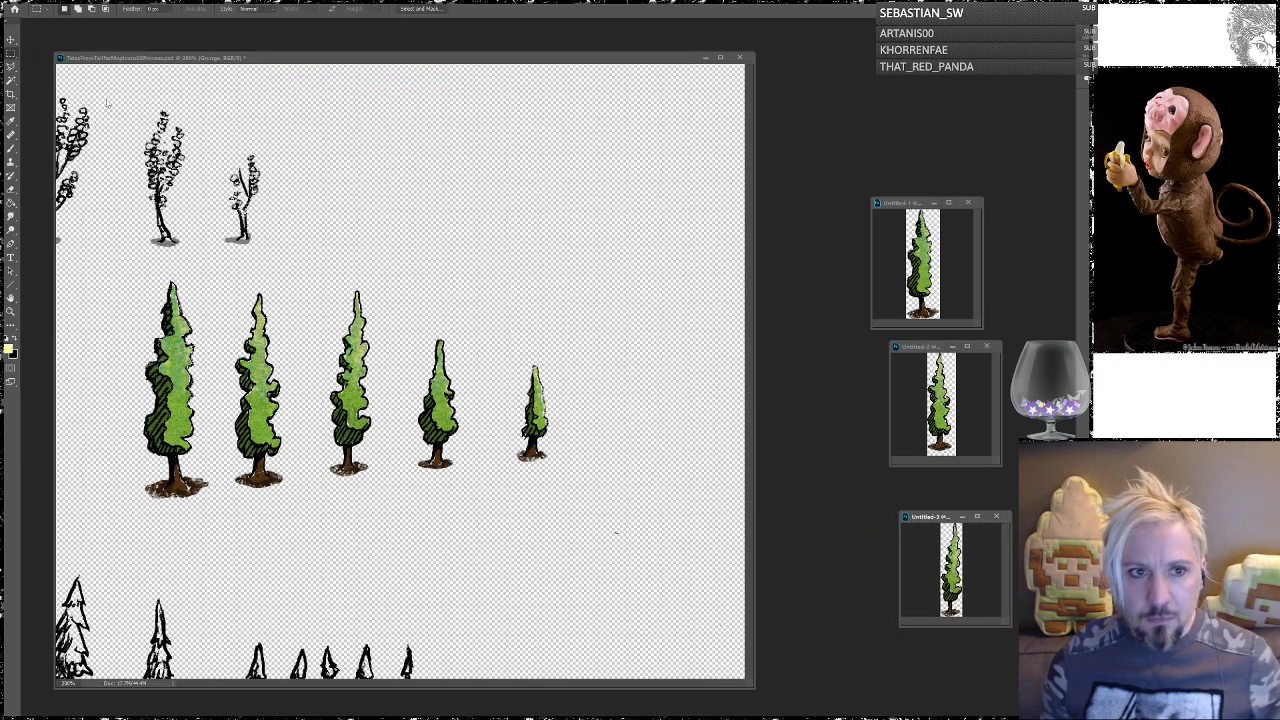
left_click_drag(320, 276, 384, 502)
left_click_drag(404, 318, 481, 486)
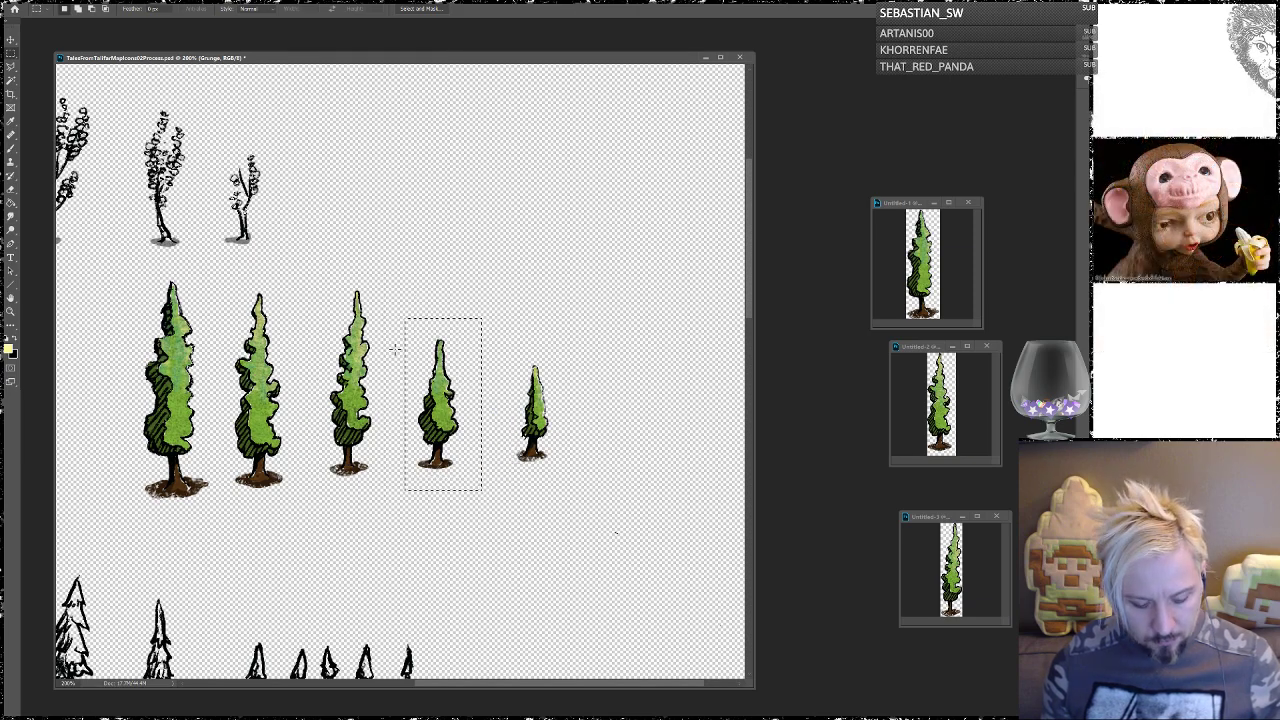
key("ctrl+c")
key("ctrl+n")
key("Return")
key("ctrl+v")
Step: Save the fourth tree's document as a PNG over the existing Poplar4 file, with the large file size option
key("alt+f")
left_click(53, 105)
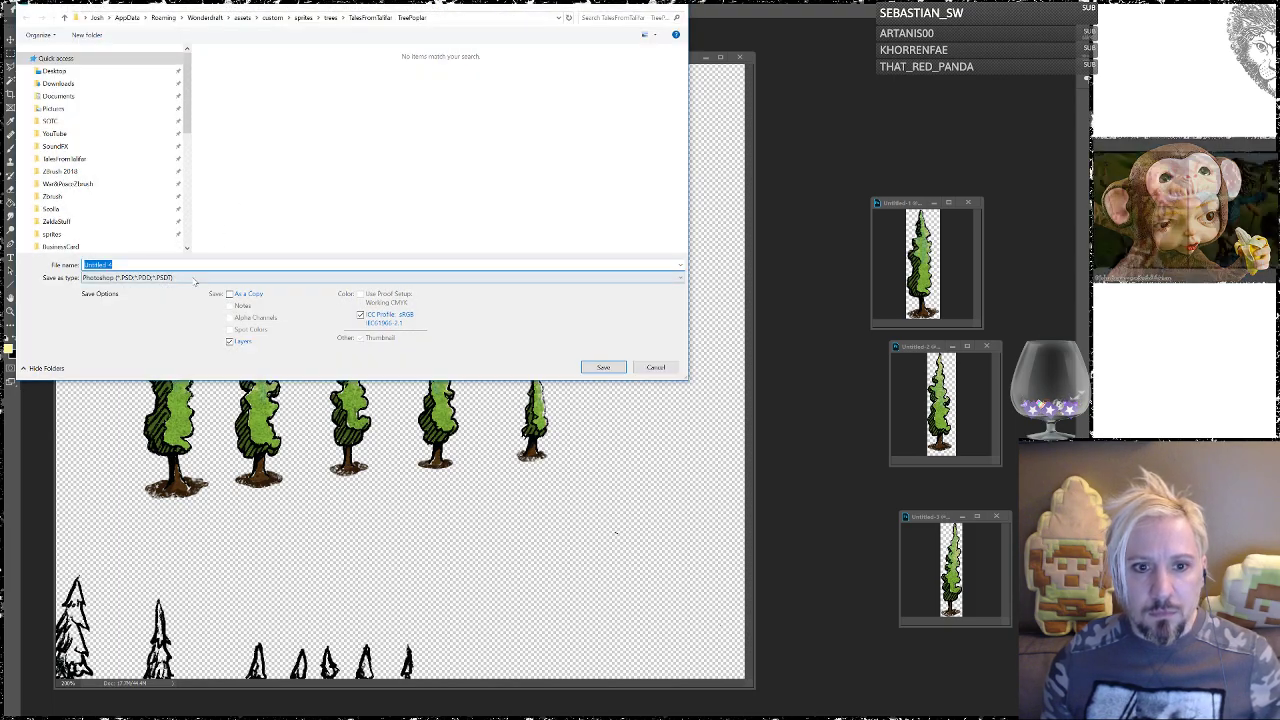
left_click(200, 277)
left_click(108, 437)
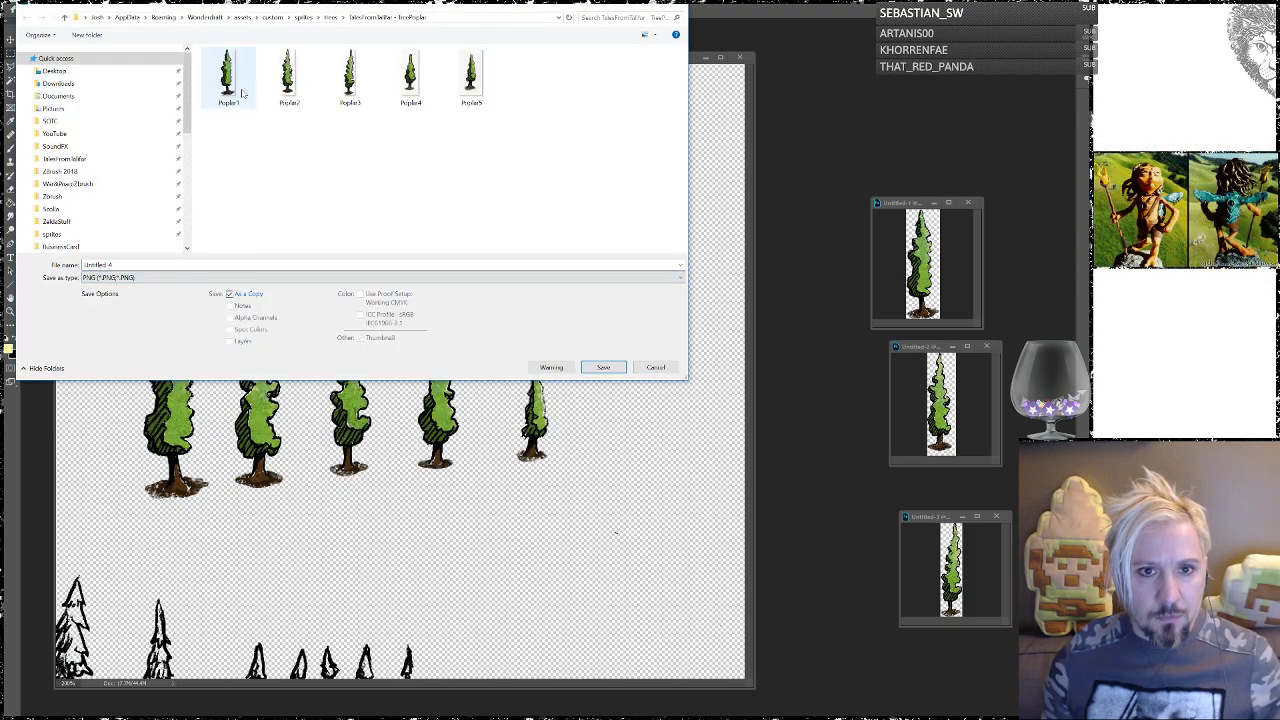
left_click(404, 105)
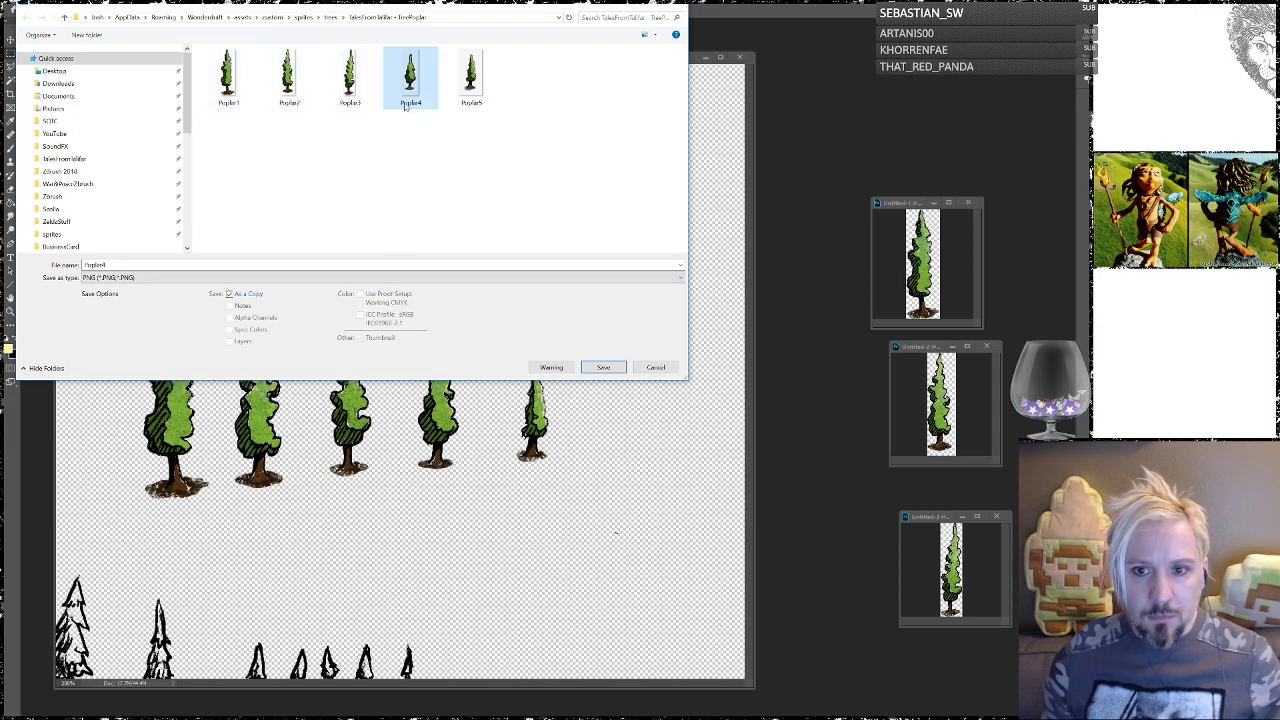
left_click(604, 368)
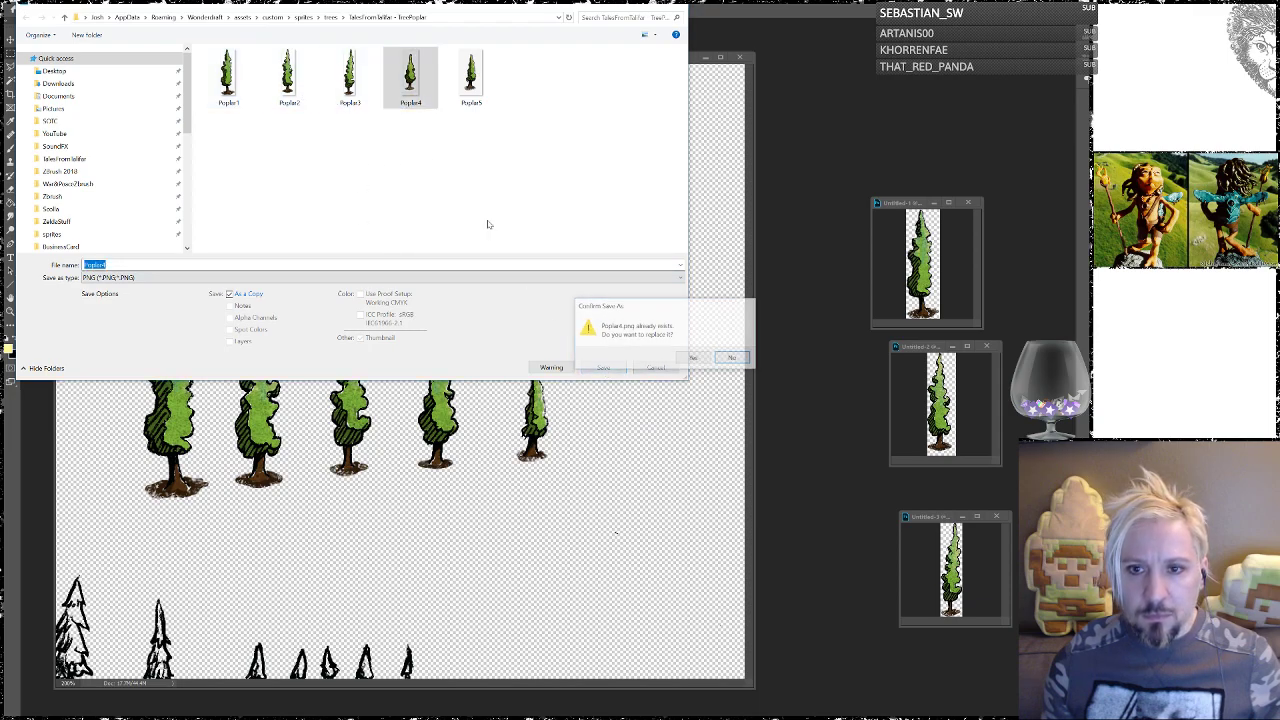
left_click(693, 358)
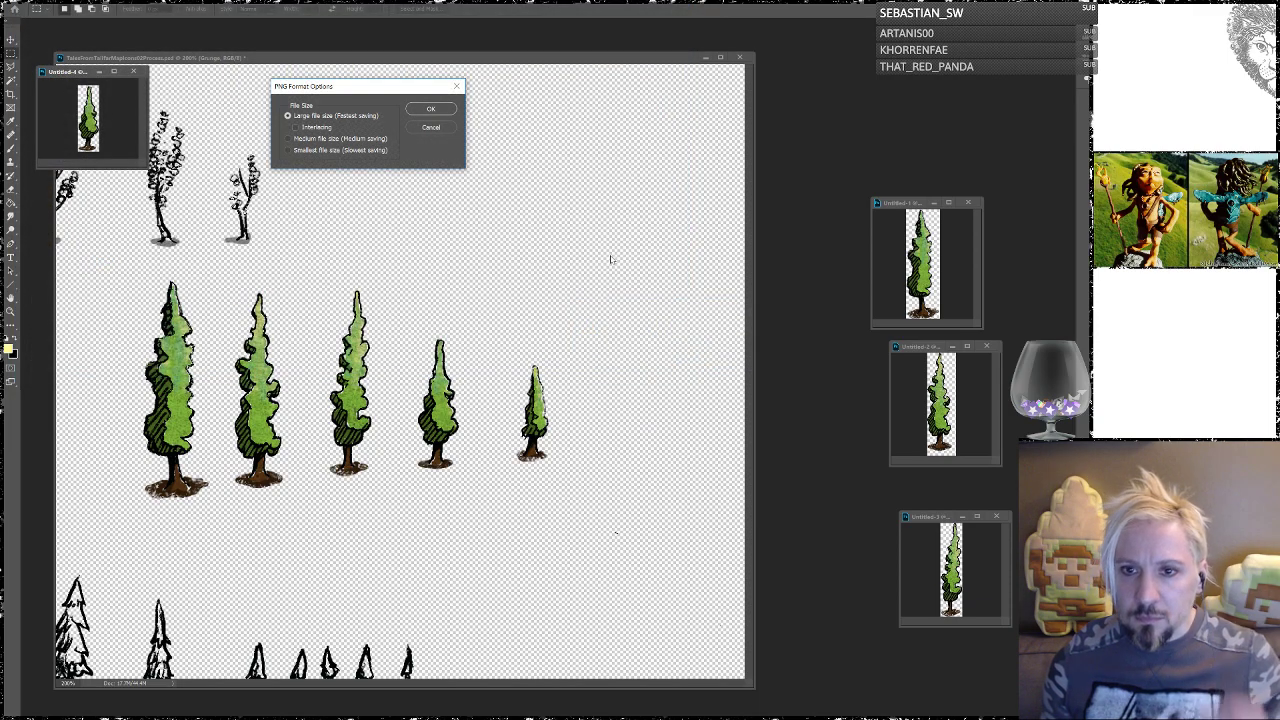
left_click(431, 109)
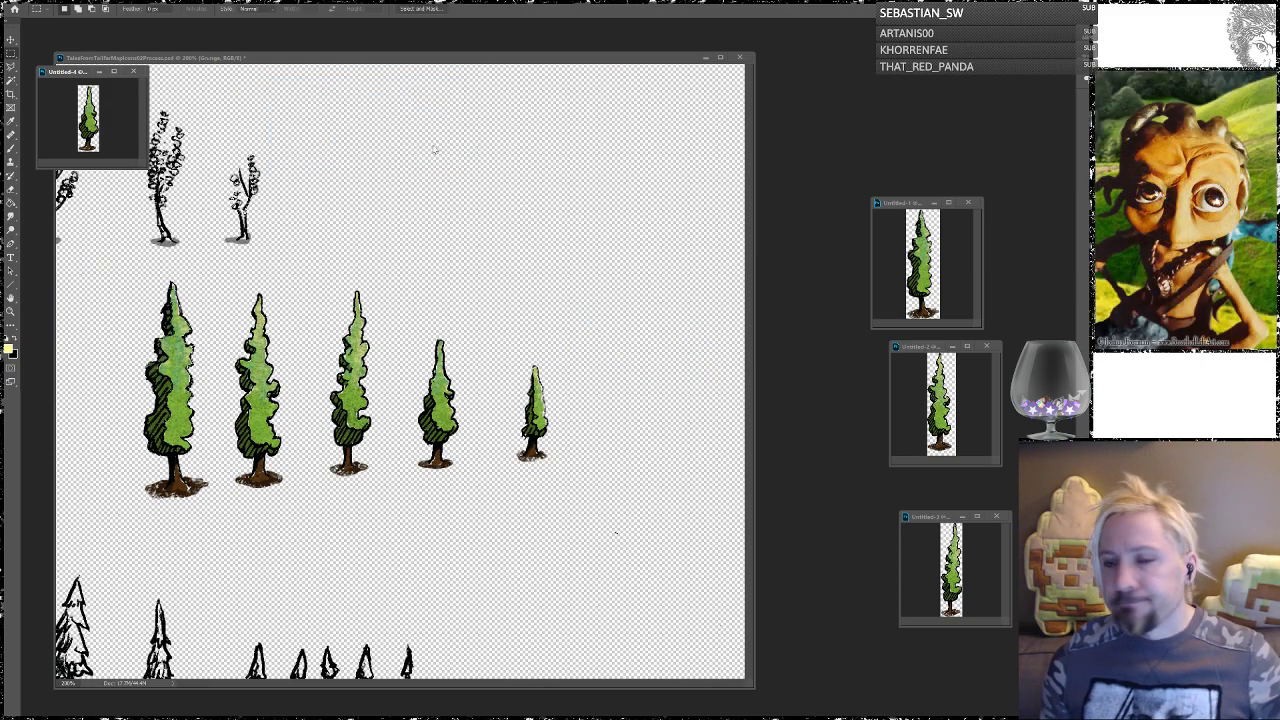
Step: Move the fourth tree's document aside and copy the fifth tree with a rectangular marquee into a new document sized to it
left_click_drag(66, 73, 858, 592)
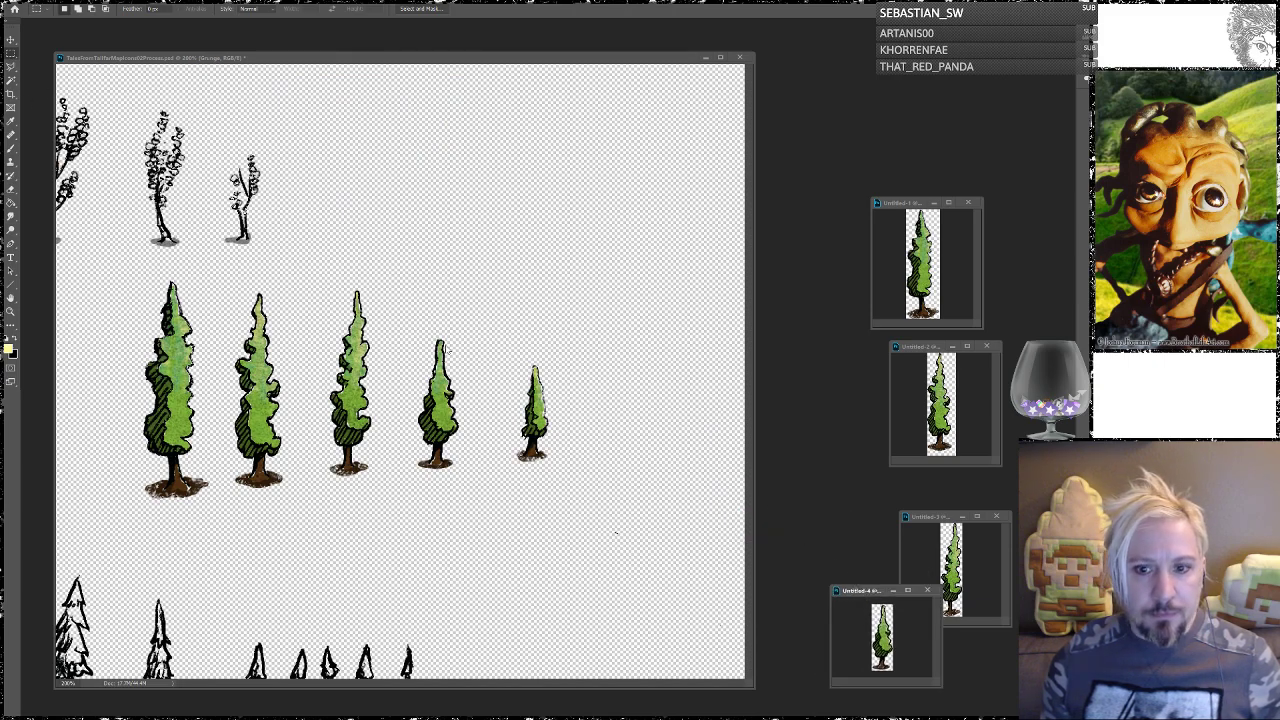
left_click_drag(404, 318, 481, 490)
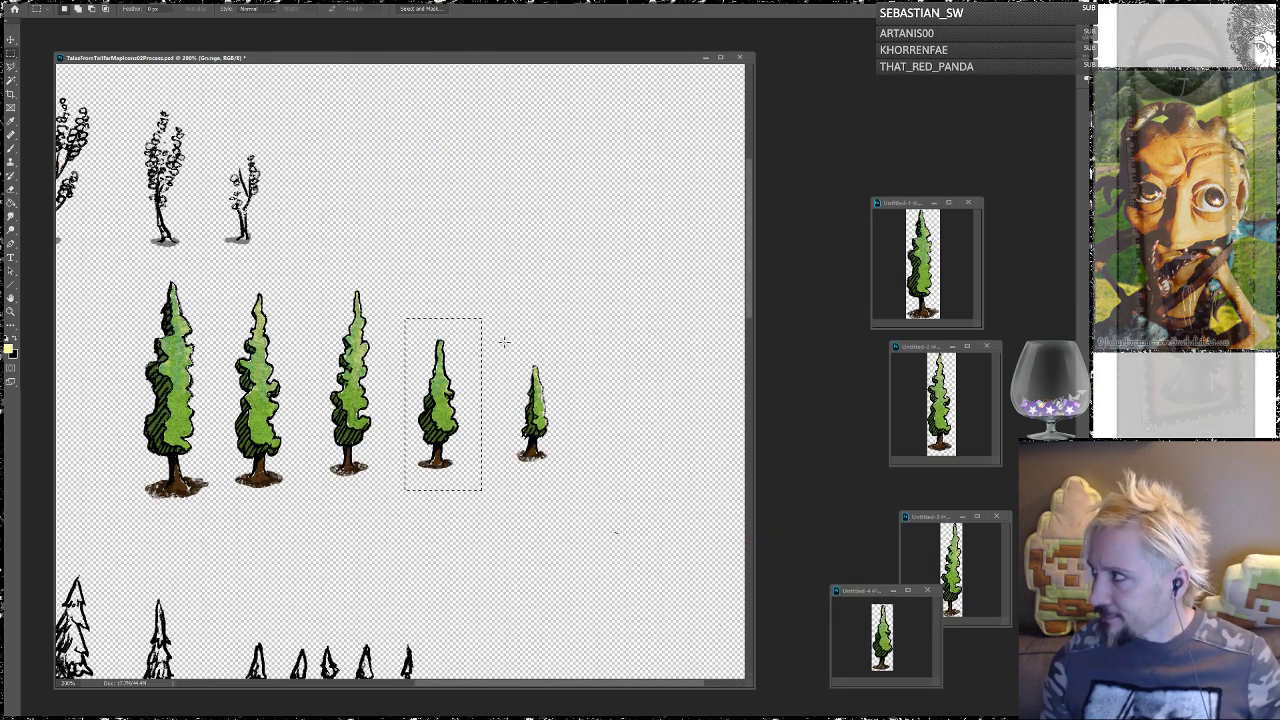
left_click_drag(549, 361, 508, 474)
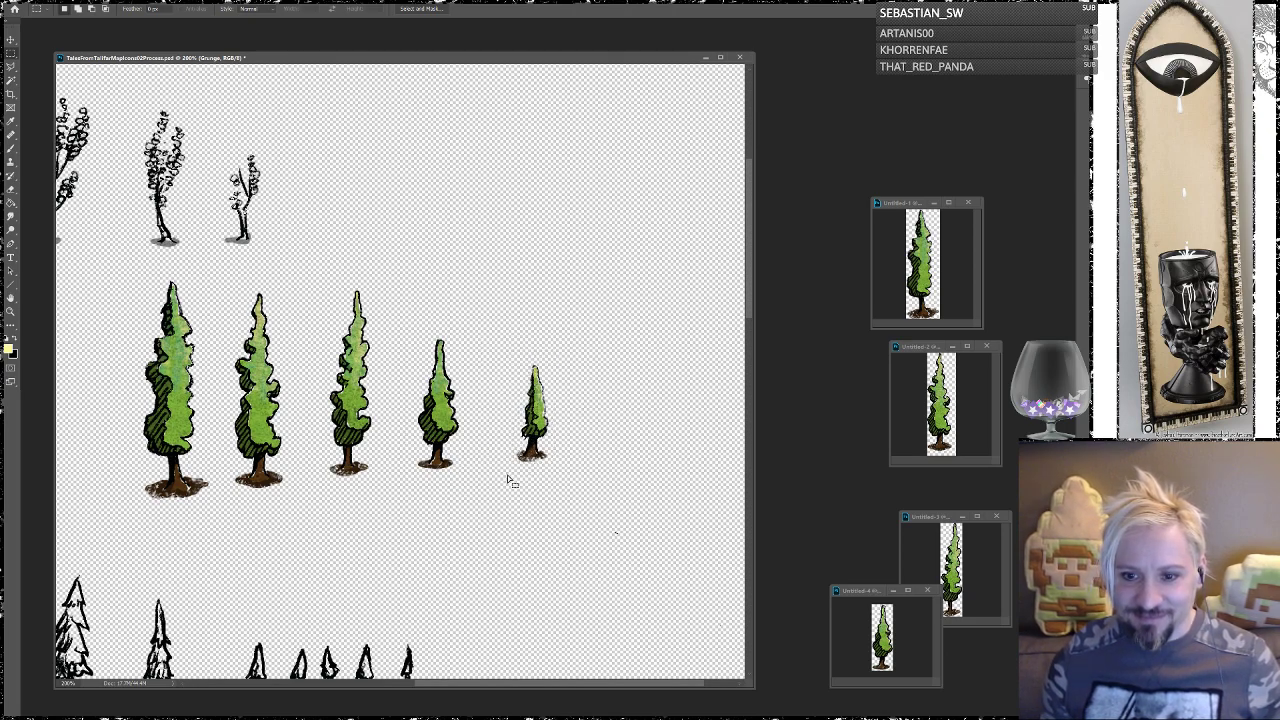
key("ctrl+n")
key("Return")
key("ctrl+v")
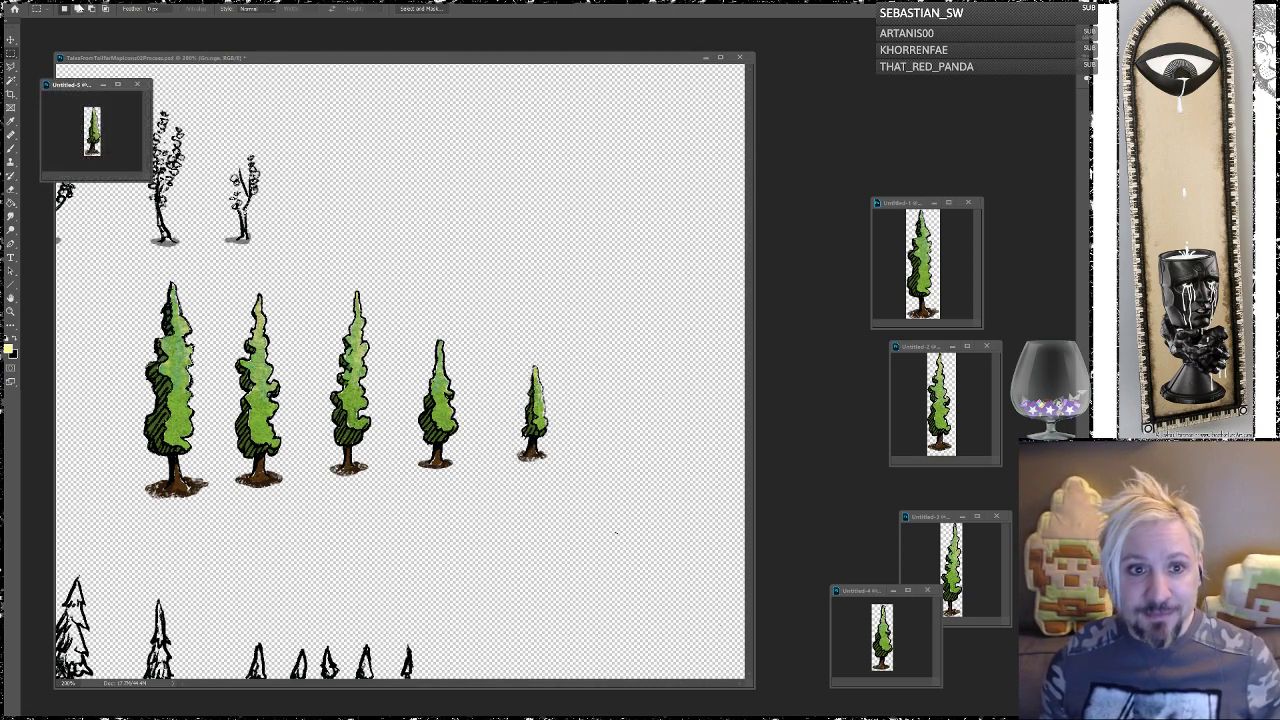
Step: Save the fifth tree's document as a PNG over the existing Poplar5 file with the large file size option, and move it aside
left_click(30, 1)
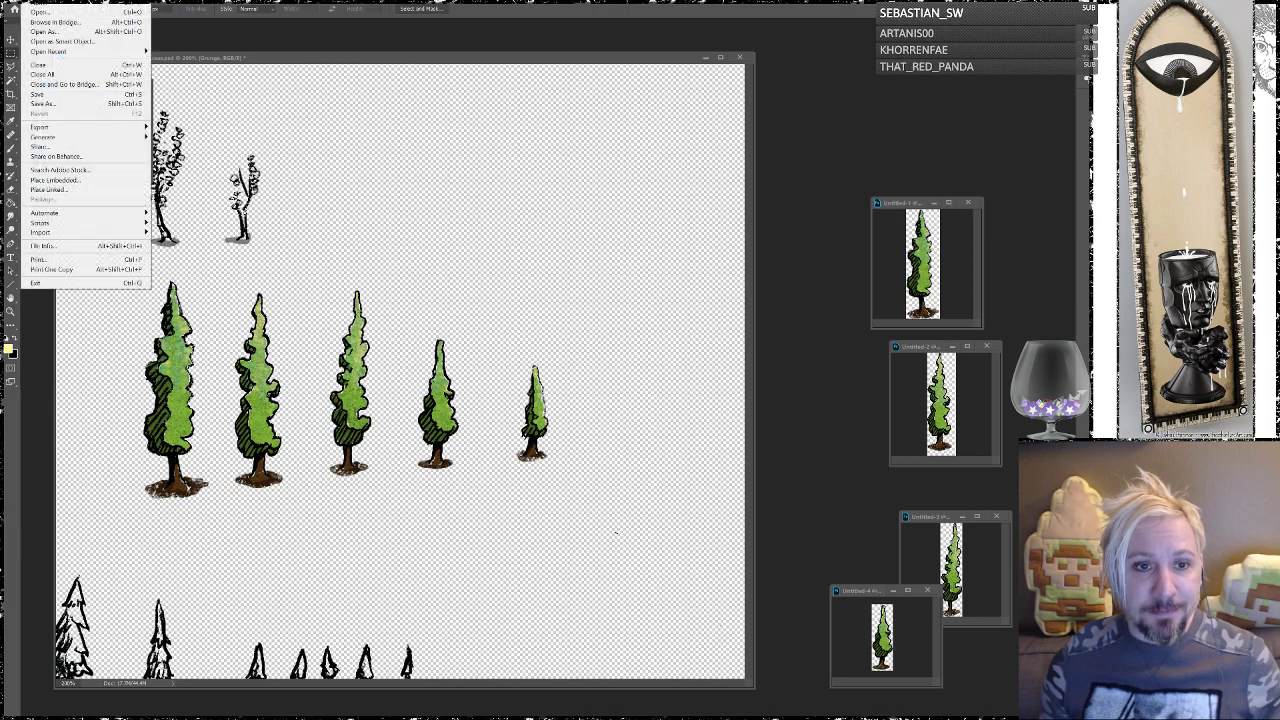
left_click(48, 104)
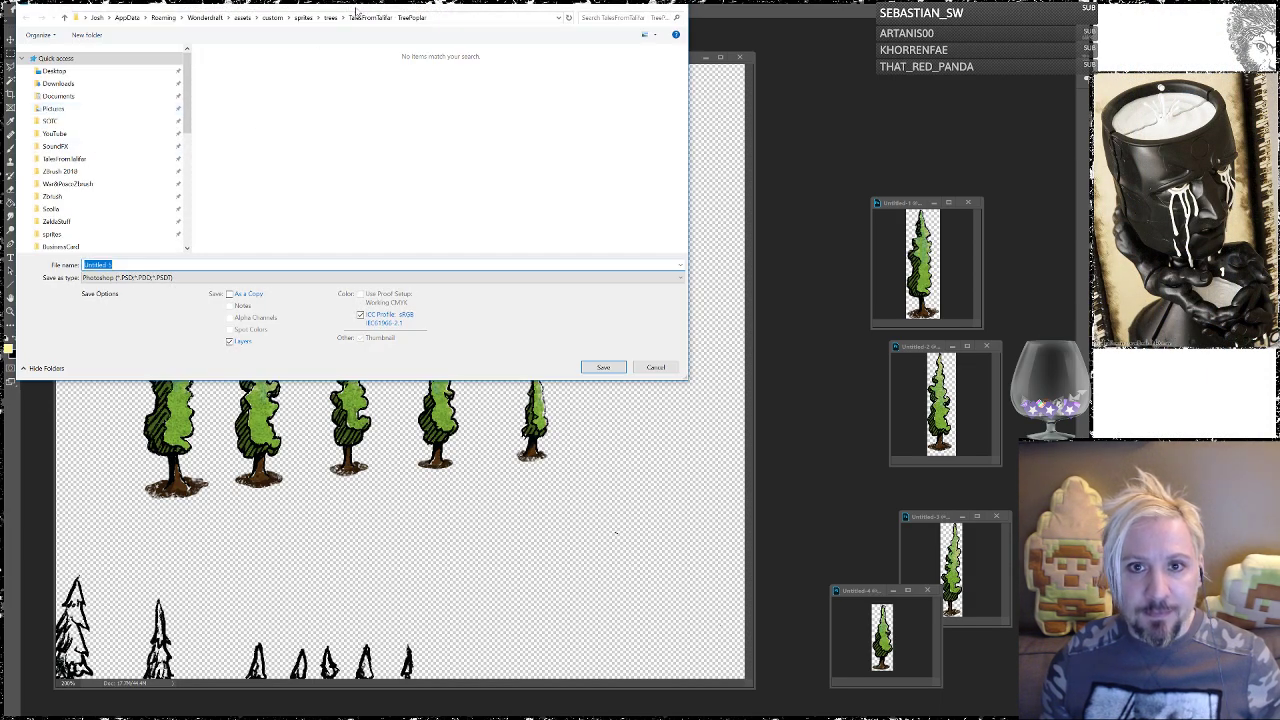
left_click(194, 278)
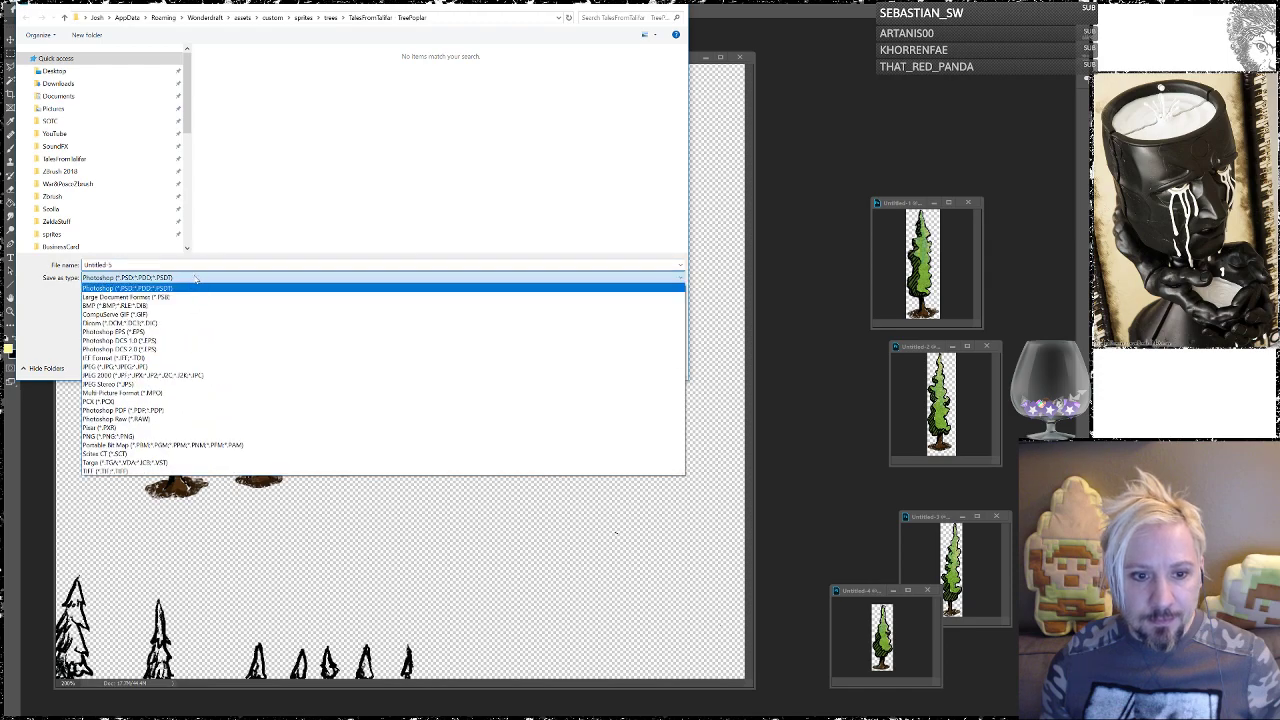
left_click(118, 438)
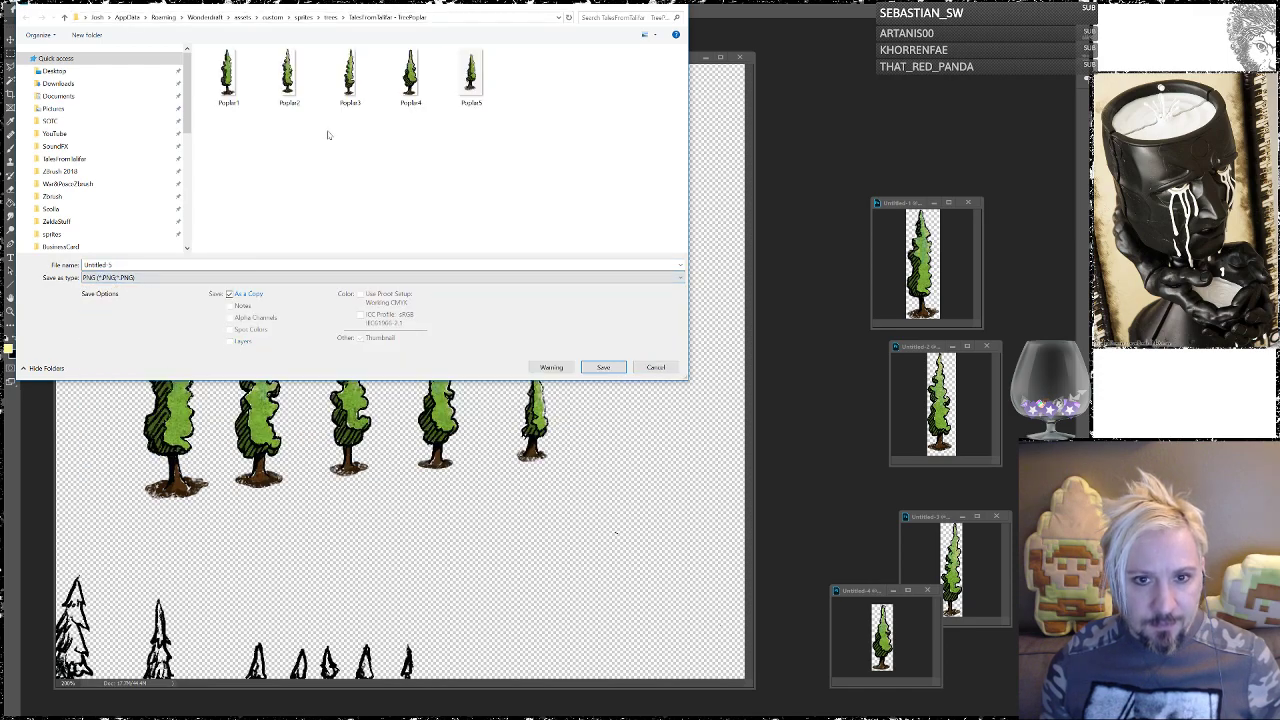
left_click(471, 78)
left_click(603, 367)
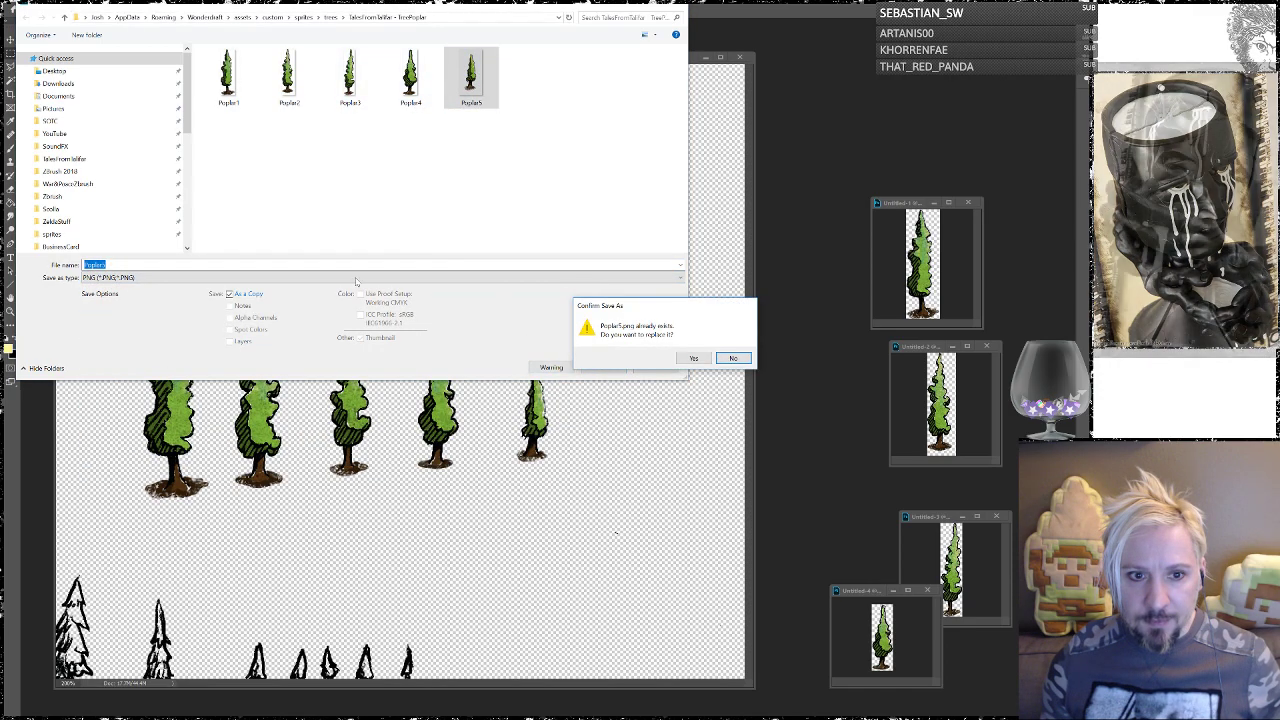
left_click(696, 358)
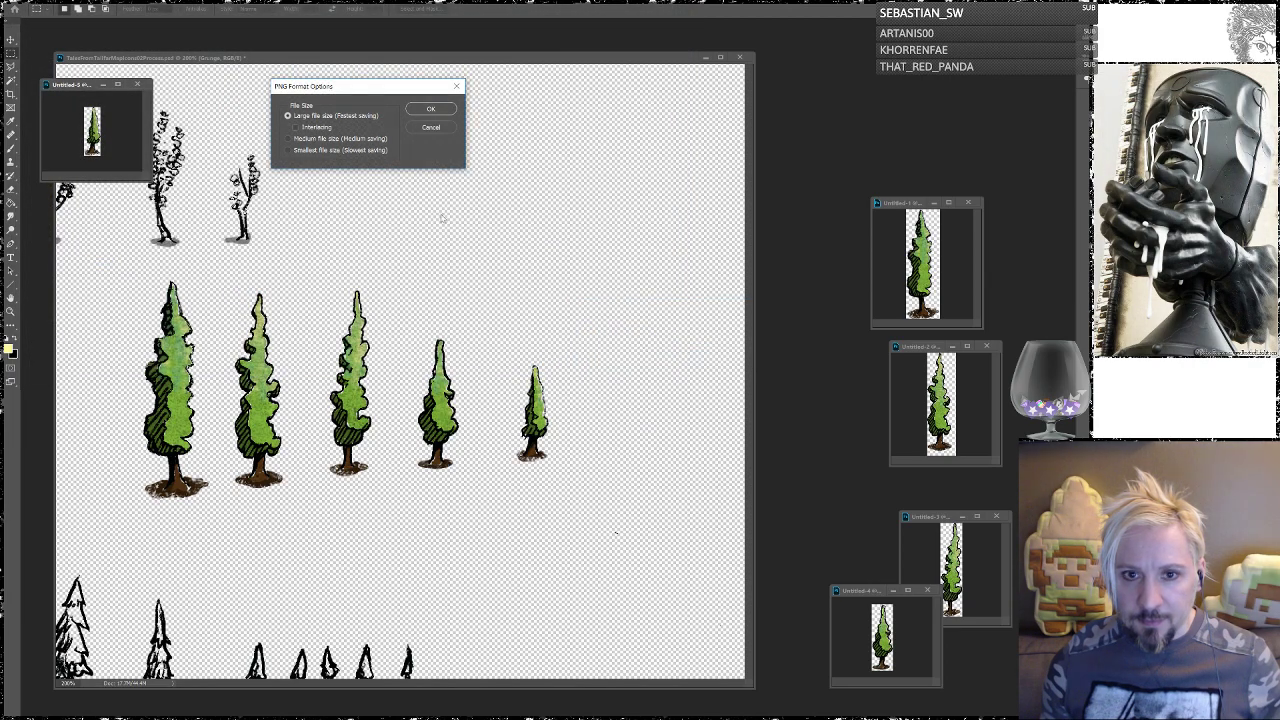
left_click(430, 108)
left_click_drag(77, 87, 805, 360)
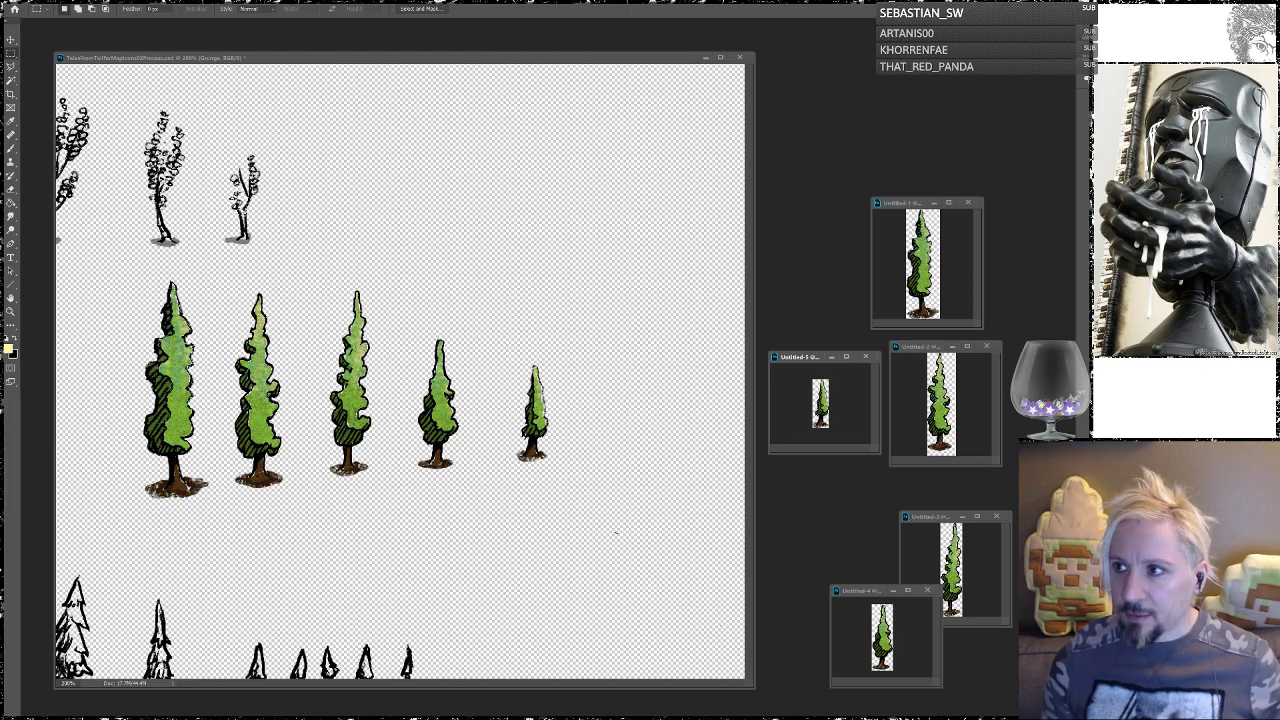
Step: Switch to Wonderdraft, restart it without saving the current map, and open the TestBed map
key("alt+Tab")
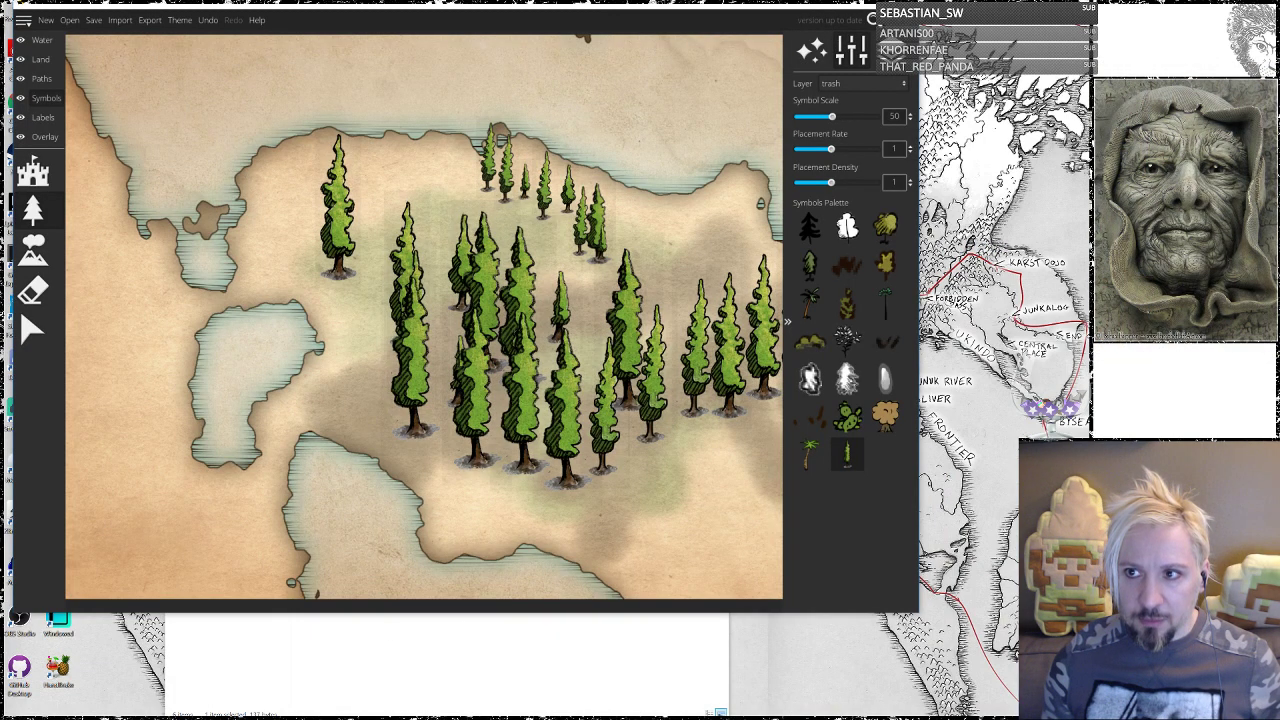
left_click(906, 19)
left_click(478, 336)
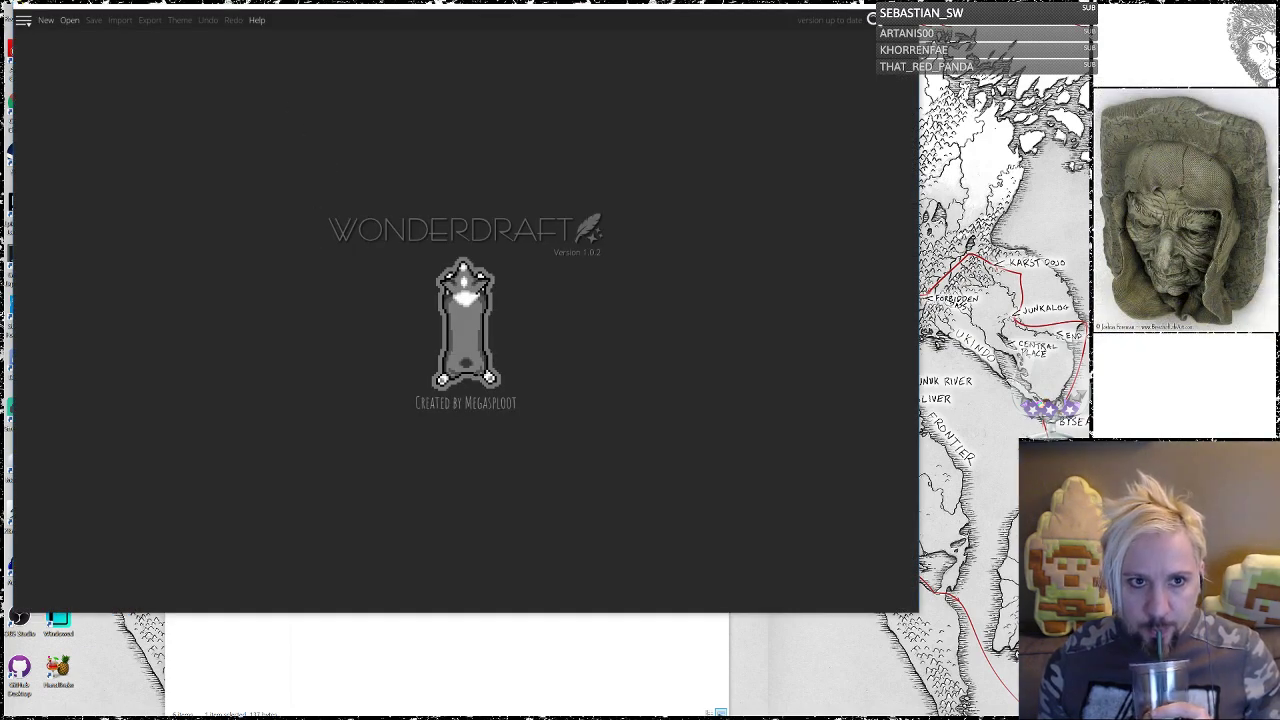
left_click(69, 20)
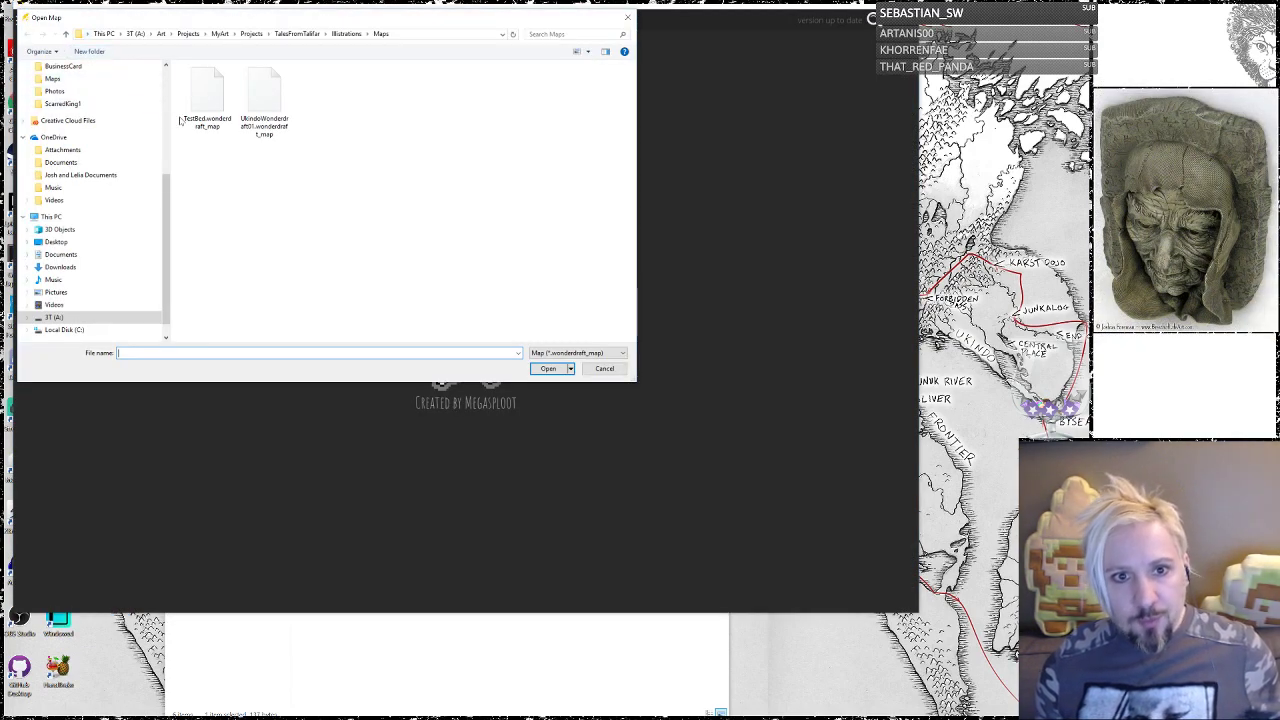
double_click(205, 105)
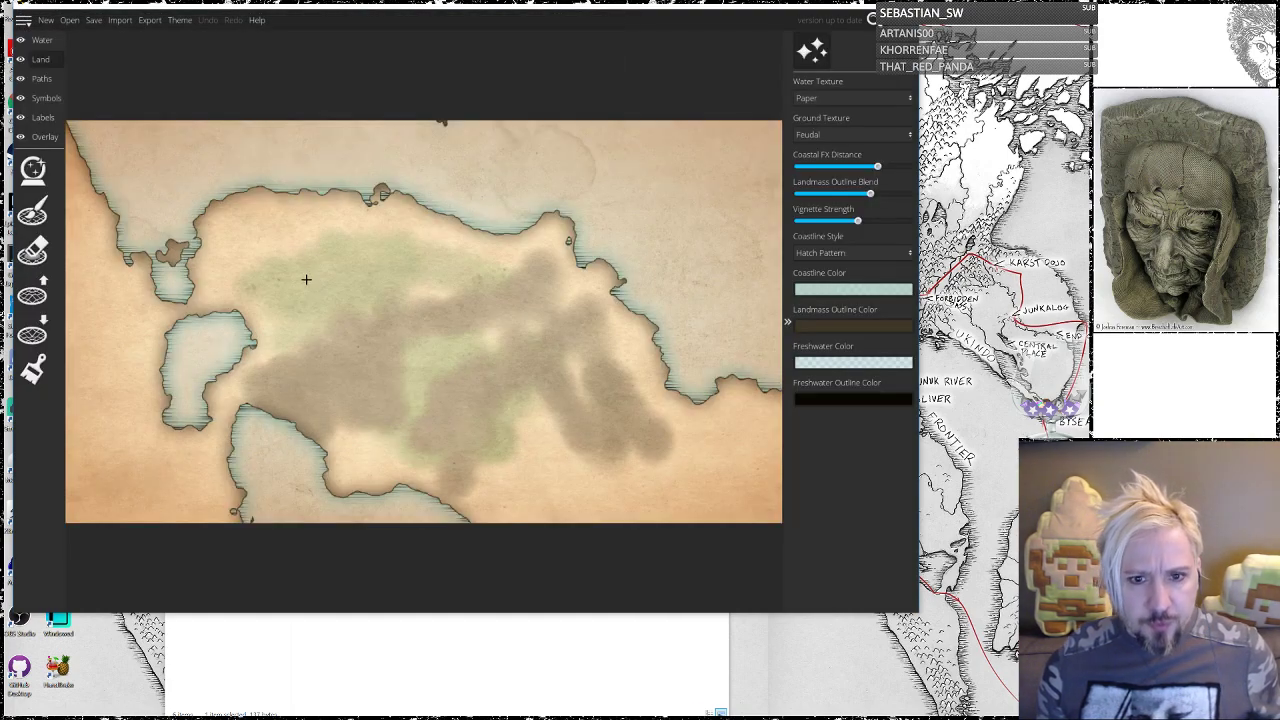
Step: Choose the poplar tree symbol and scatter trees across the middle of the landmass at symbol scale 100
left_click(45, 98)
left_click(33, 208)
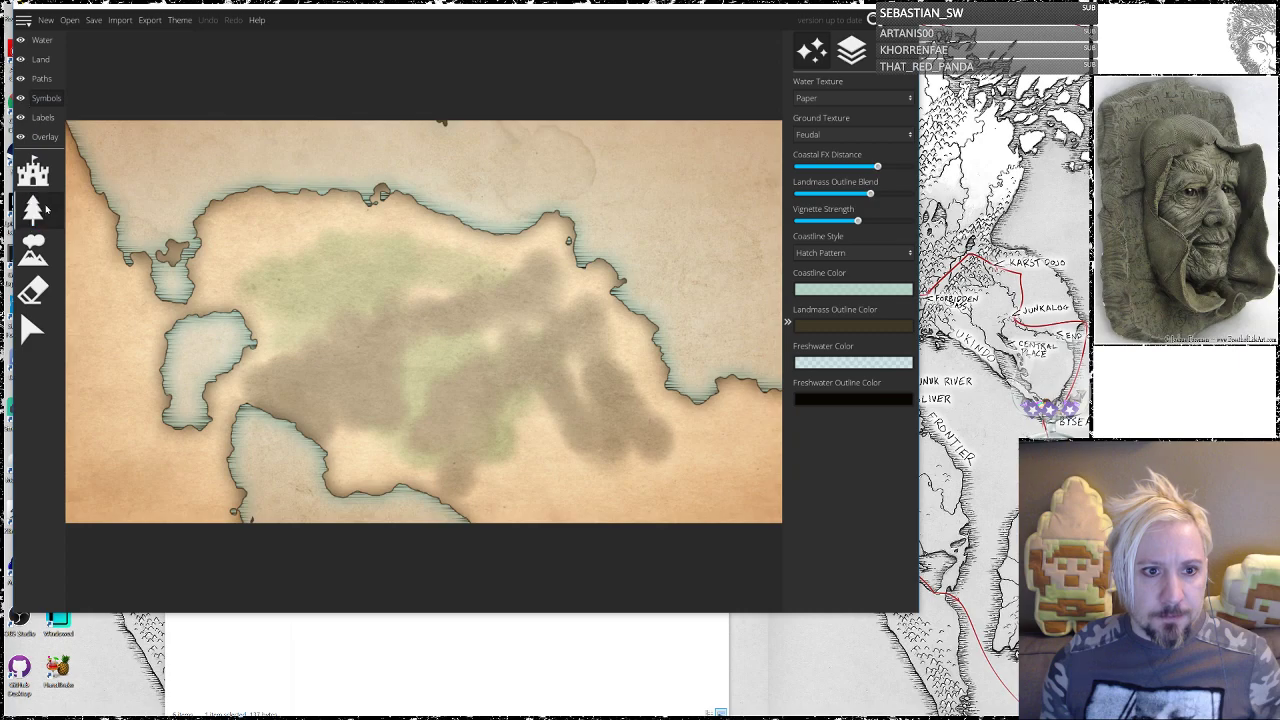
left_click(847, 455)
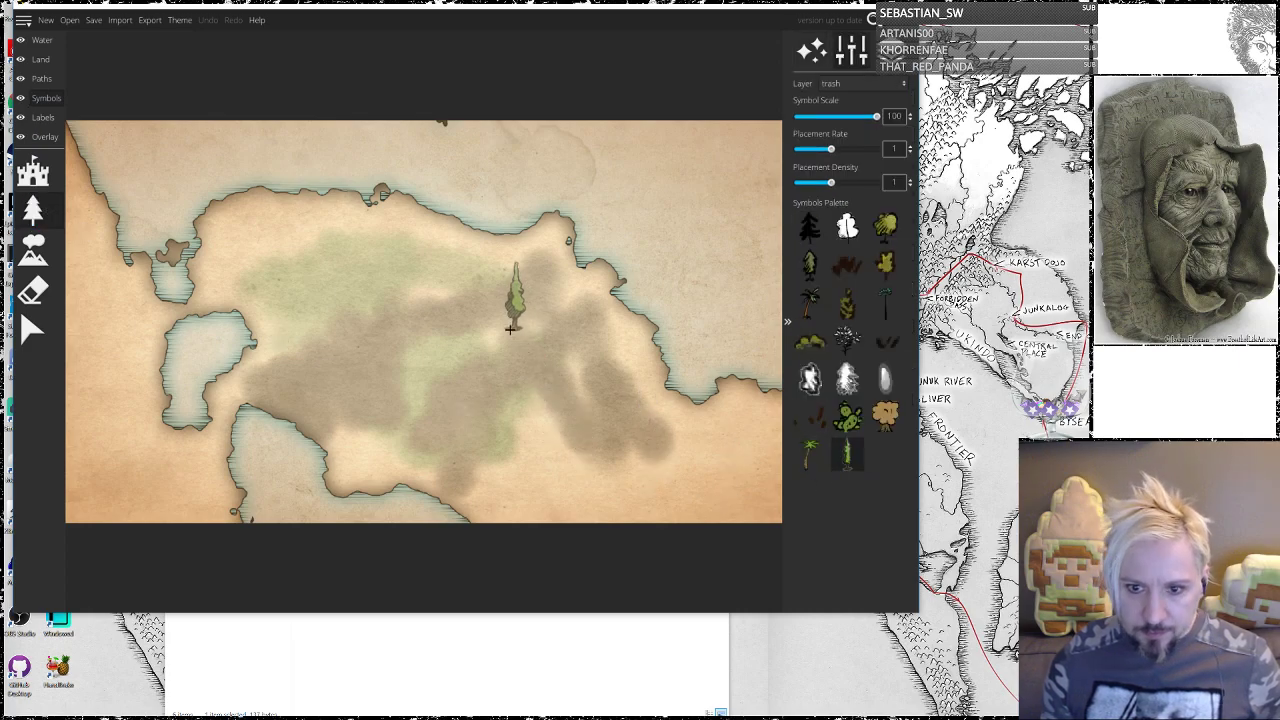
mouse_move(492, 333)
left_mouse_down()
mouse_move(395, 325)
mouse_move(412, 371)
mouse_move(371, 384)
mouse_move(330, 368)
mouse_move(333, 269)
mouse_move(545, 472)
mouse_move(599, 449)
mouse_move(604, 428)
mouse_move(567, 363)
mouse_move(528, 330)
left_mouse_up()
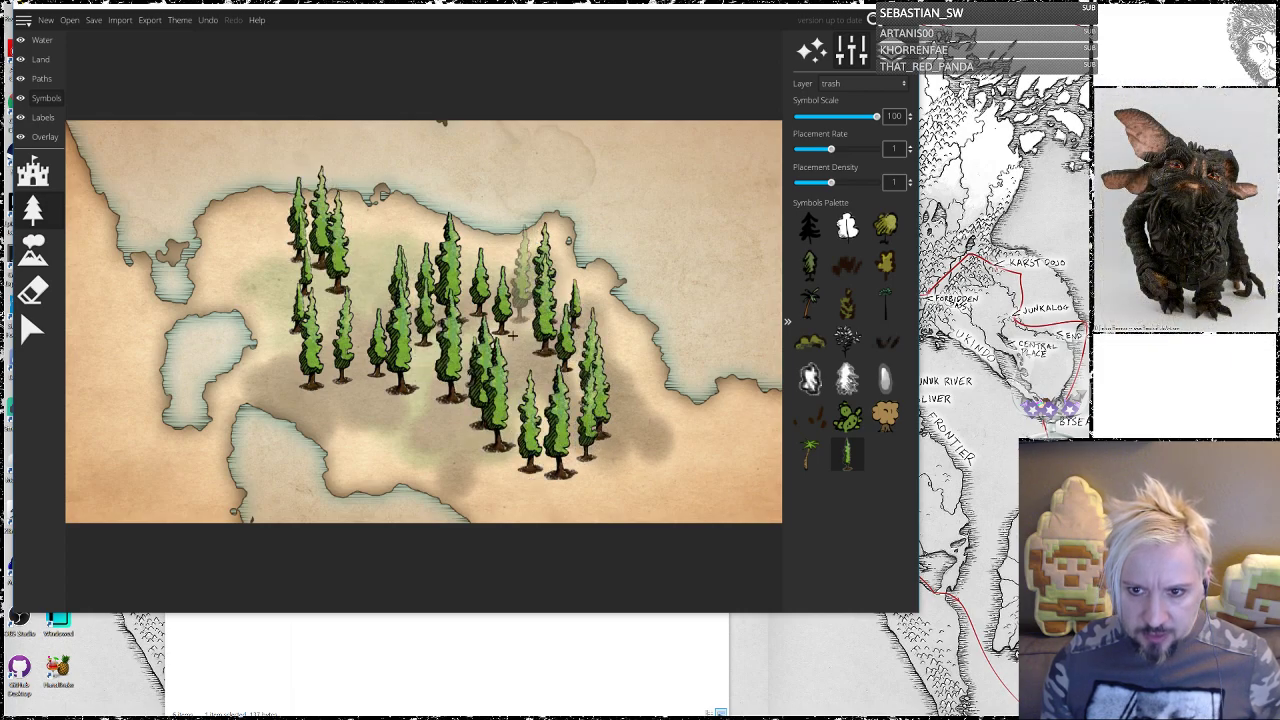
Step: Reduce the symbol scale to 35 and scatter small poplars over the southwestern part of the landmass
scroll(435, 235, "down", 5)
scroll(380, 252, "down", 3)
mouse_move(378, 438)
left_mouse_down()
mouse_move(302, 402)
mouse_move(400, 418)
mouse_move(443, 445)
mouse_move(461, 480)
mouse_move(408, 366)
left_mouse_up()
mouse_move(318, 408)
left_mouse_down()
mouse_move(348, 400)
mouse_move(433, 472)
mouse_move(349, 469)
mouse_move(328, 452)
mouse_move(353, 411)
mouse_move(402, 433)
mouse_move(421, 481)
left_mouse_up()
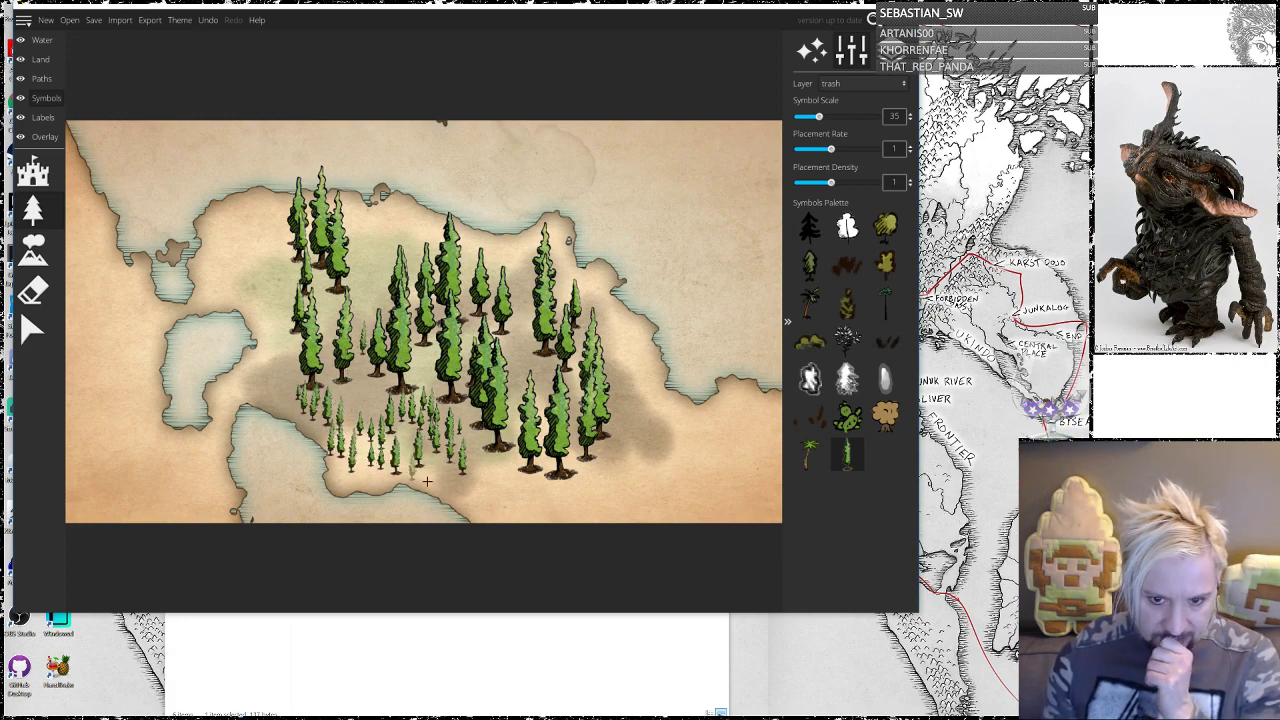
mouse_move(254, 324)
left_mouse_down()
mouse_move(284, 360)
mouse_move(303, 336)
left_mouse_up()
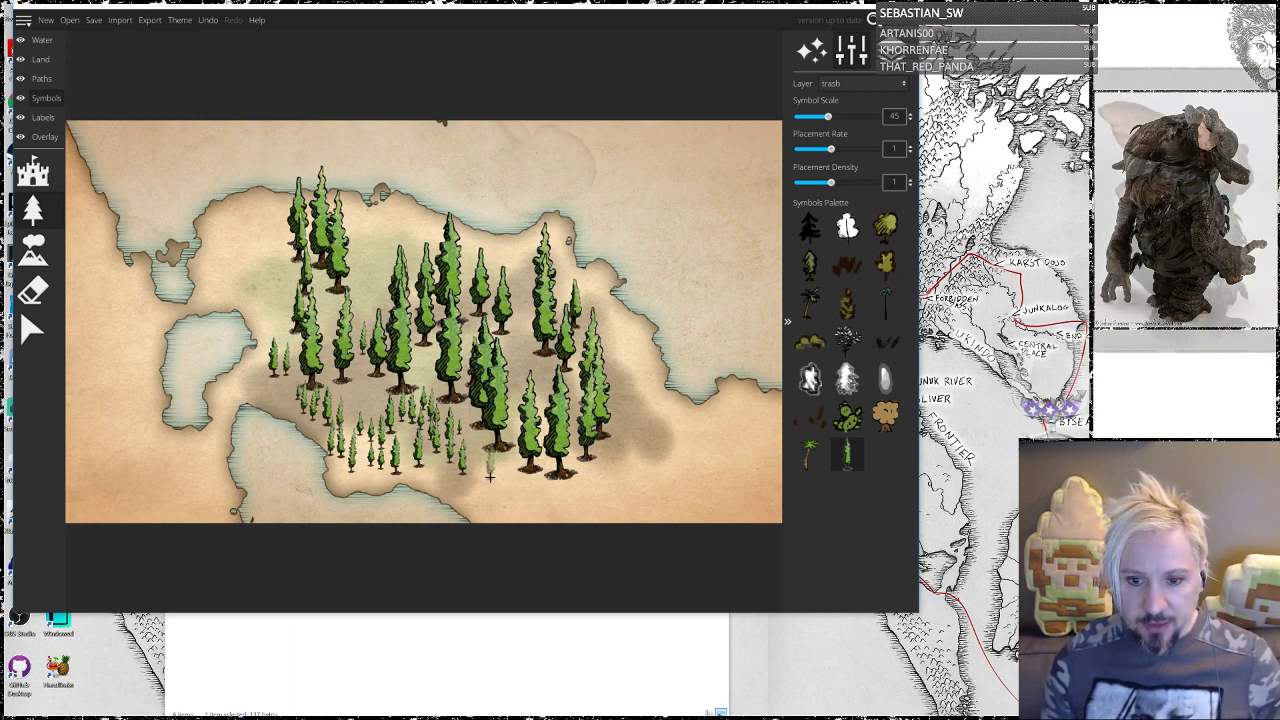
Step: Raise the symbol scale to 80 and scatter more poplars along the northern and southeastern parts of the landmass
scroll(490, 476, "up", 5)
mouse_move(250, 225)
left_mouse_down()
mouse_move(246, 245)
mouse_move(313, 274)
mouse_move(251, 260)
mouse_move(360, 220)
mouse_move(388, 240)
mouse_move(362, 268)
left_mouse_up()
left_click_drag(417, 205, 468, 195)
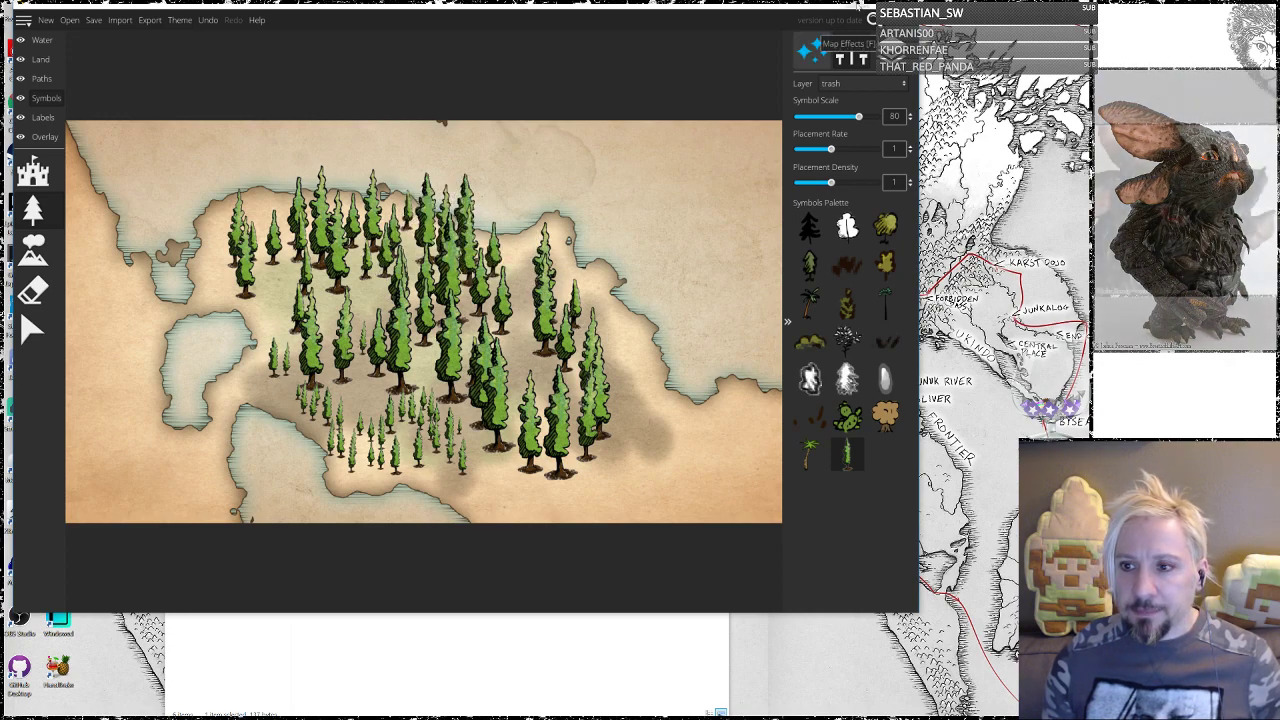
mouse_move(575, 290)
left_mouse_down()
mouse_move(625, 397)
mouse_move(637, 381)
mouse_move(627, 434)
mouse_move(649, 474)
mouse_move(602, 500)
left_mouse_up()
left_click(601, 500)
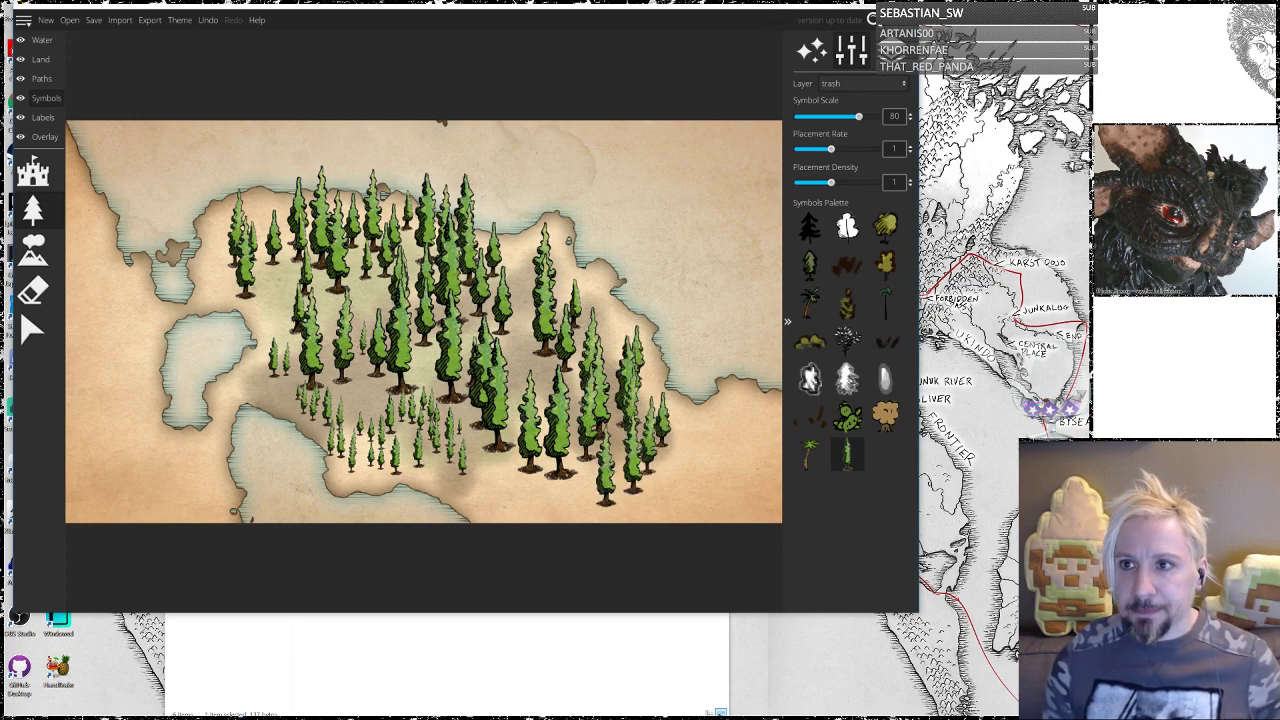
Step: Quit Wonderdraft, discarding the test map's changes, and switch back to Photoshop
left_click(905, 6)
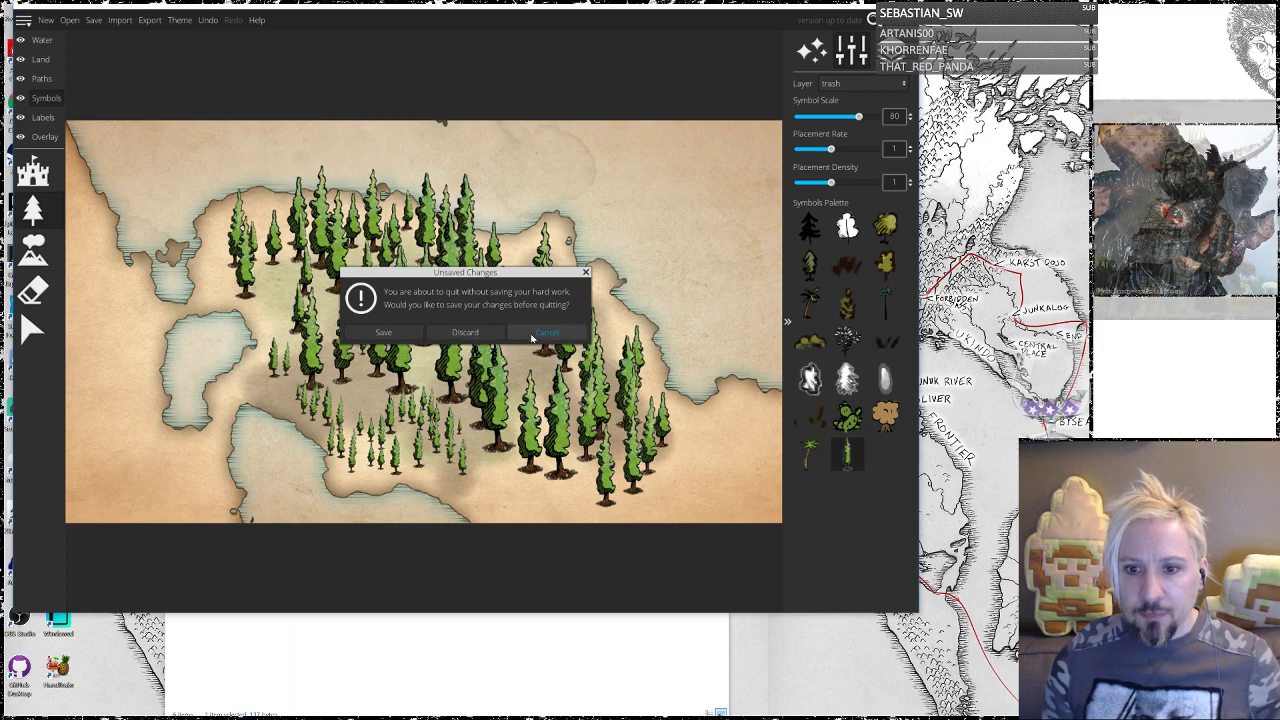
left_click(458, 333)
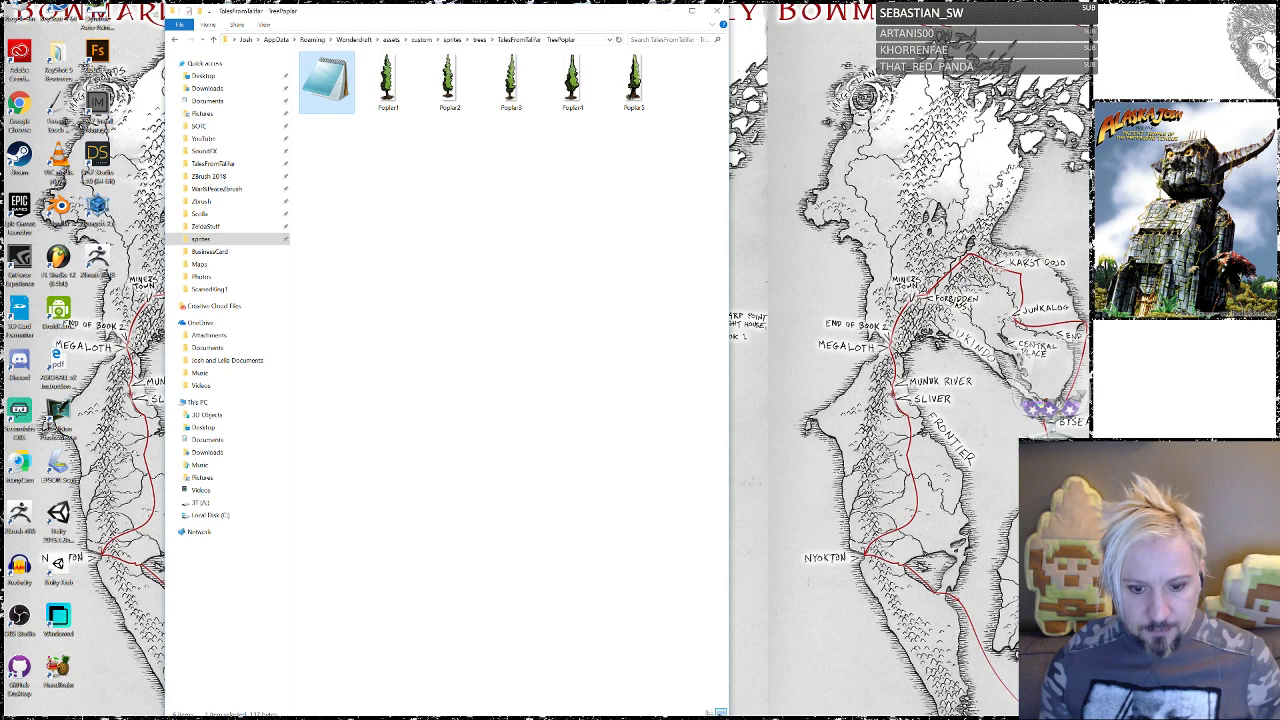
left_click(420, 718)
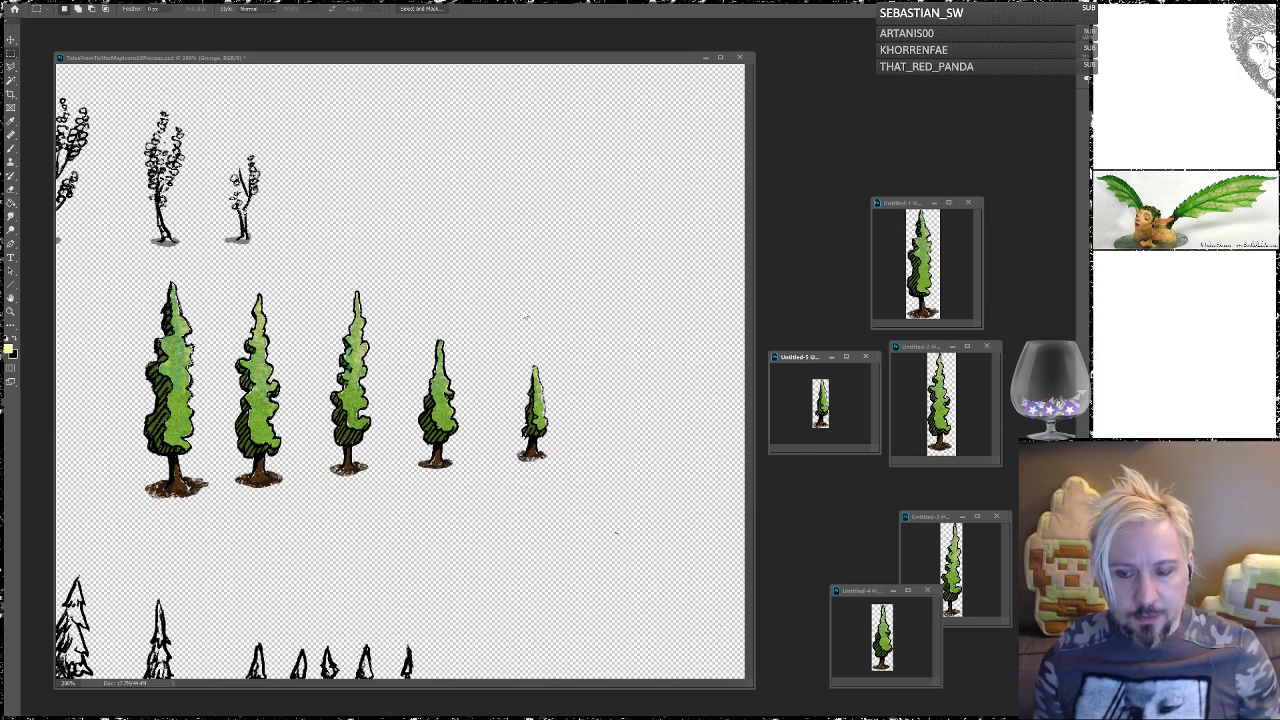
Step: Keep the first tree's document open in an enlarged window and soften the edges of the ground texture around its base with the Eraser
left_click(967, 204)
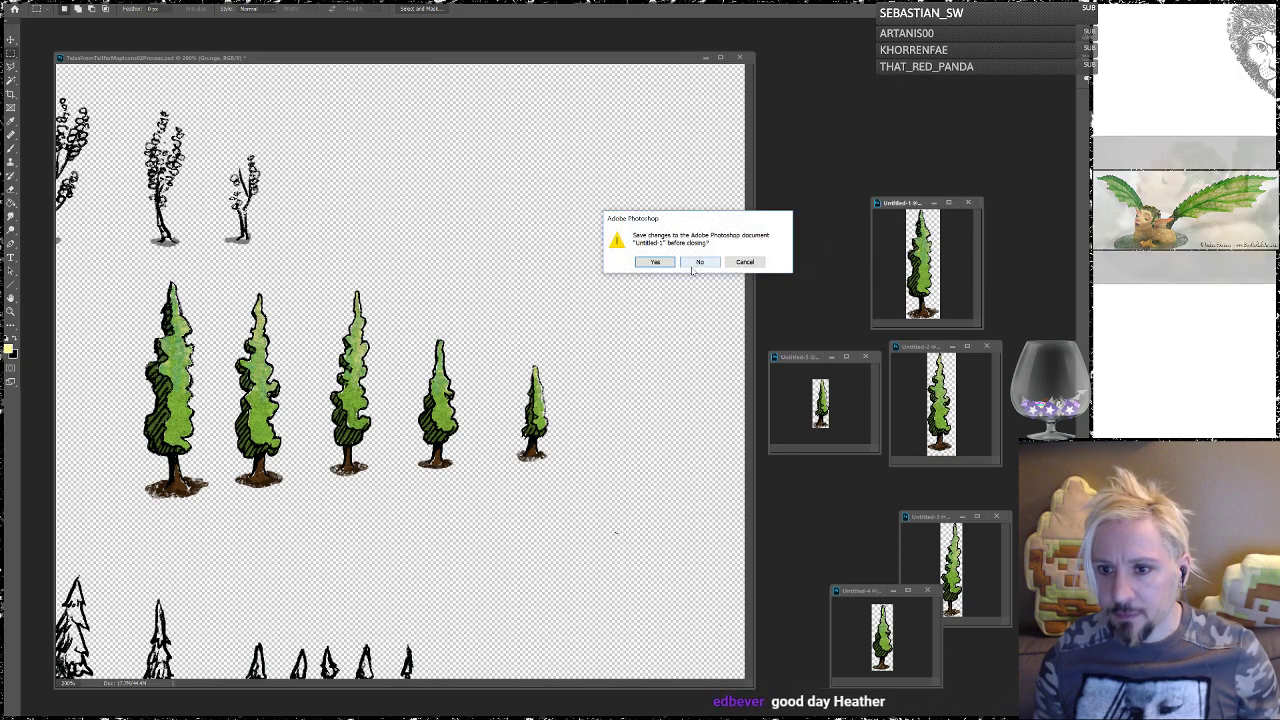
left_click(655, 262)
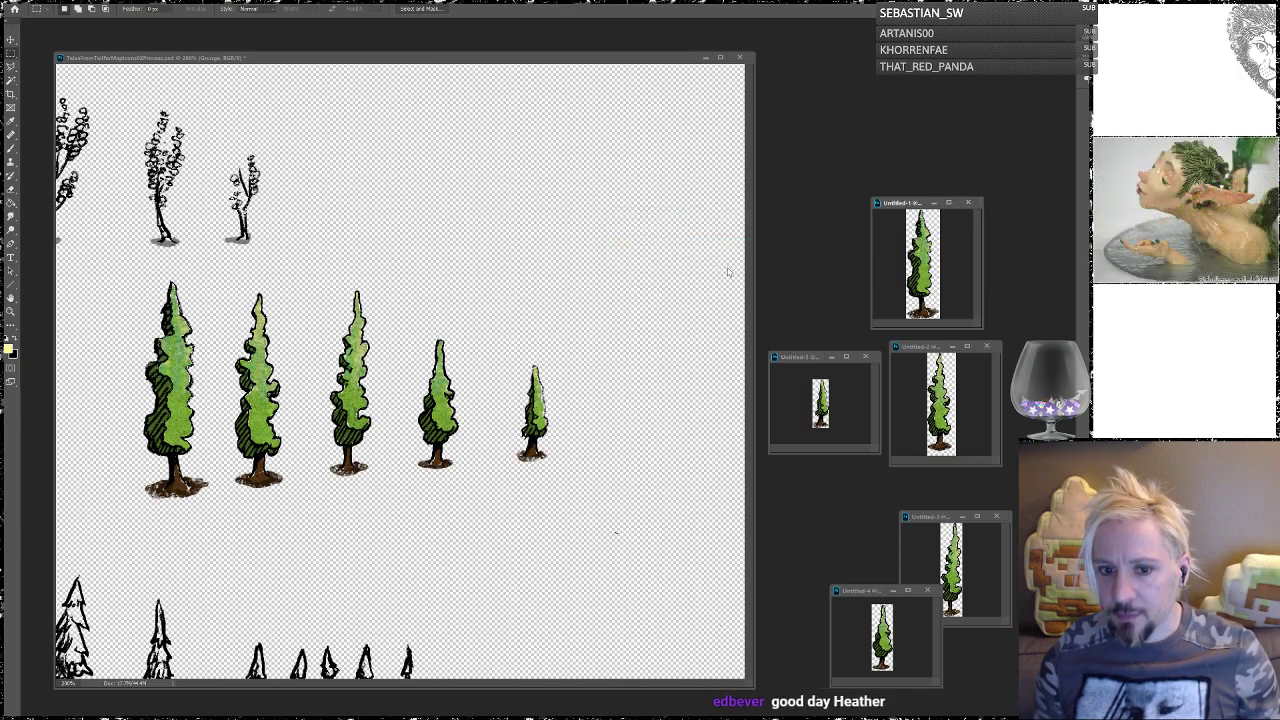
left_click_drag(901, 203, 358, 110)
left_click_drag(436, 229, 755, 532)
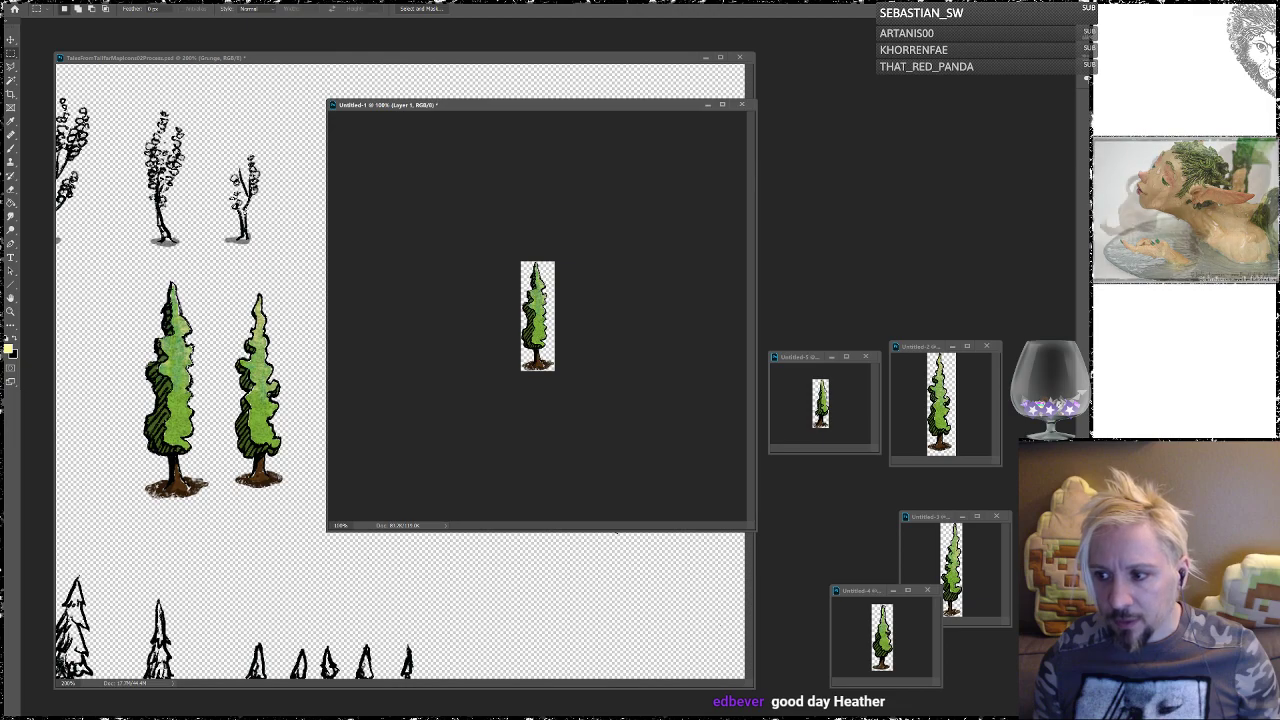
scroll(531, 372, "up", 2)
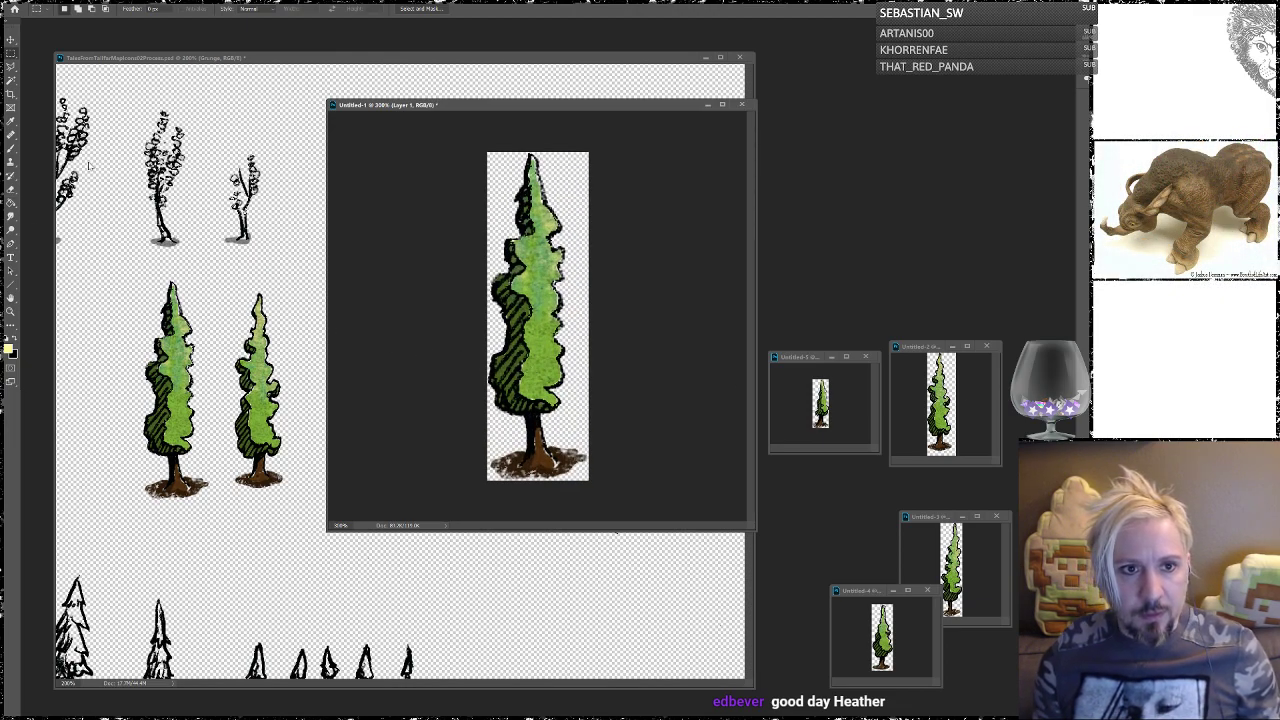
left_click(11, 198)
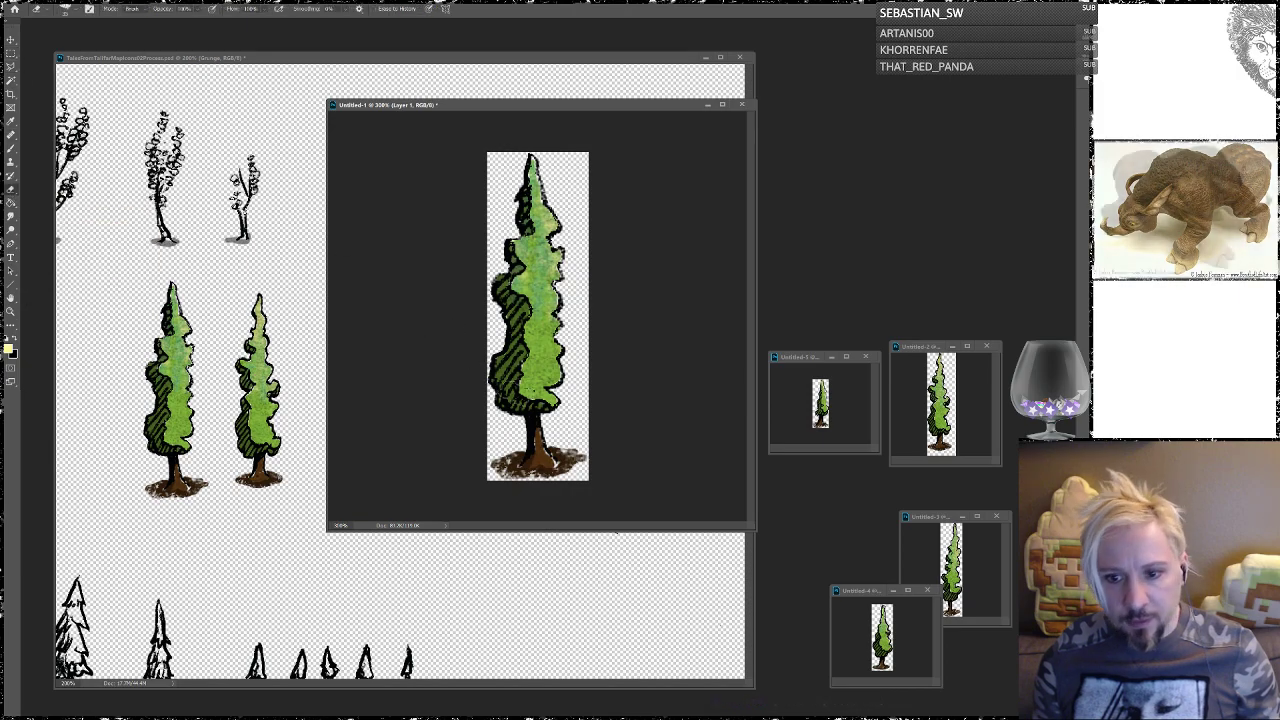
mouse_move(572, 460)
left_mouse_down()
mouse_move(606, 463)
mouse_move(585, 478)
left_mouse_up()
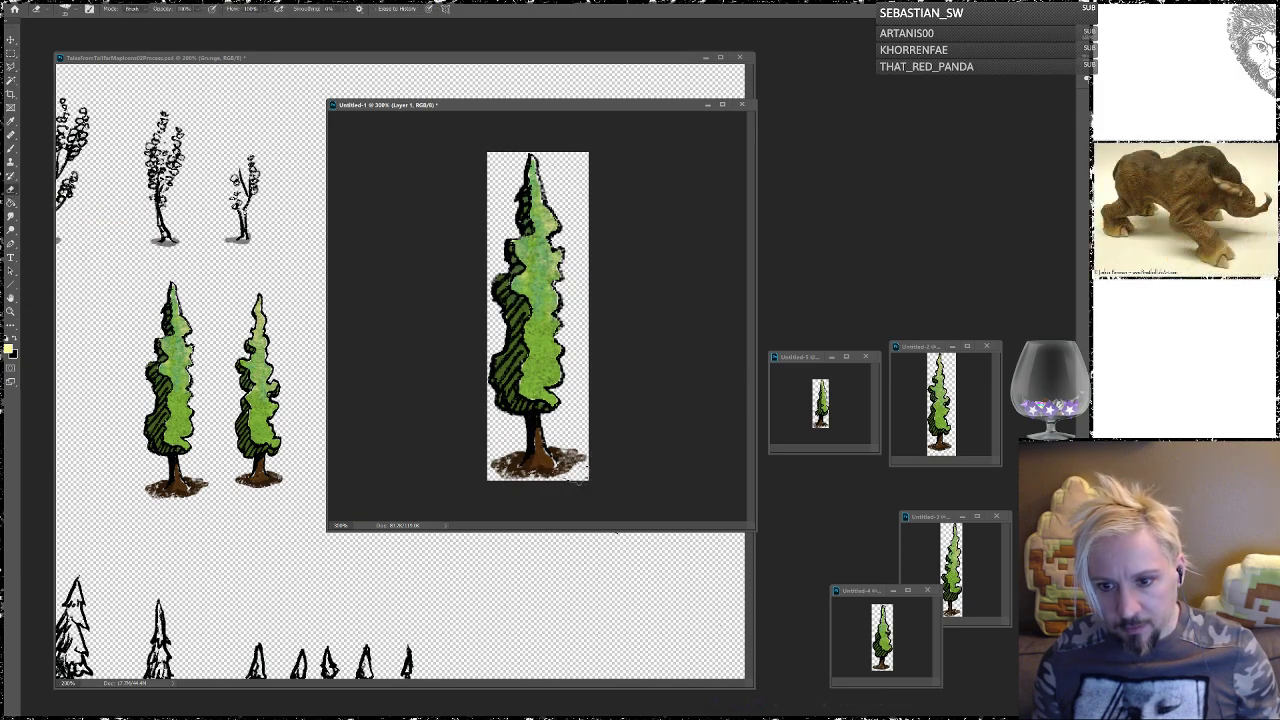
left_click_drag(498, 446, 515, 457)
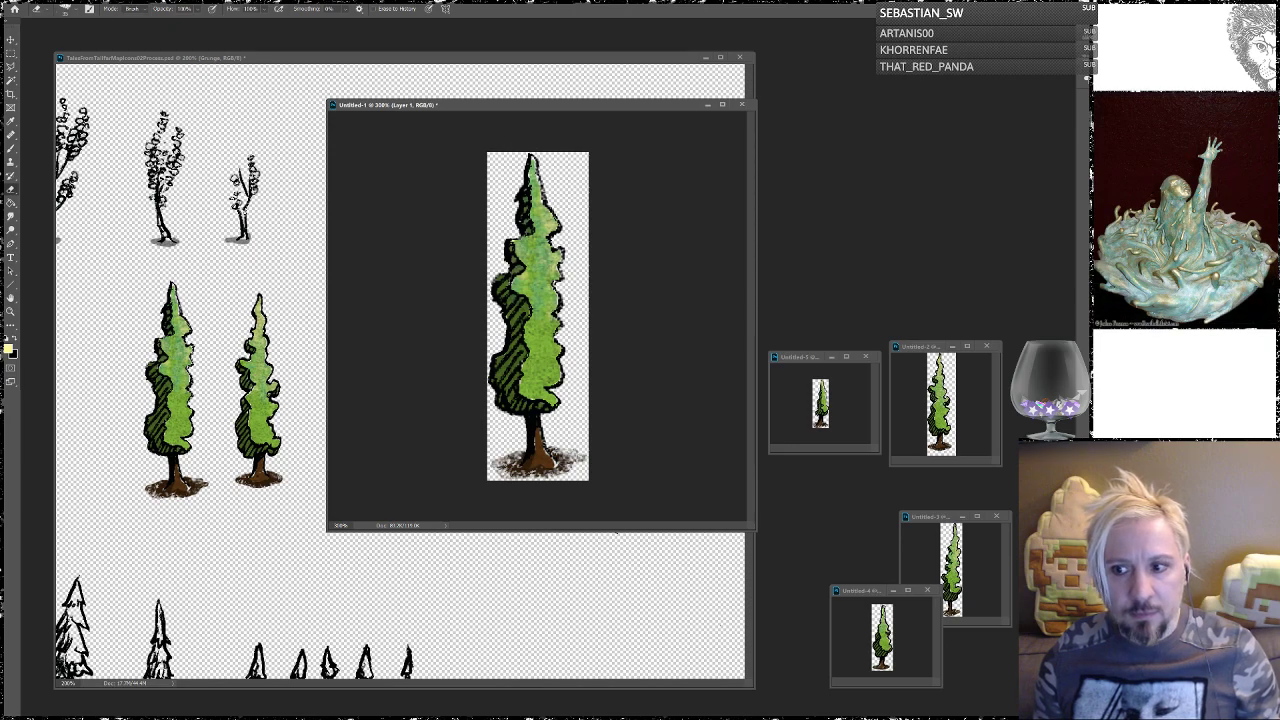
Step: Save the first tree as a PNG over the existing Poplar1 sprite, using the large file size option
key("alt+f")
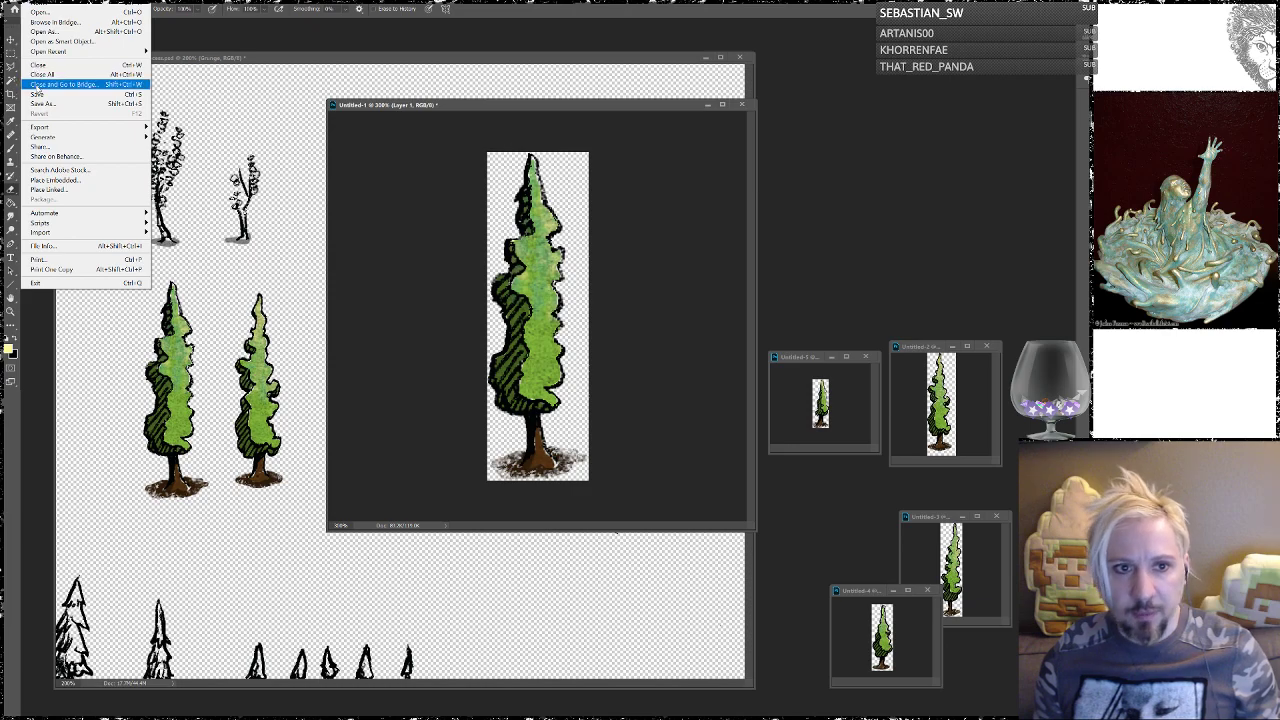
left_click(40, 104)
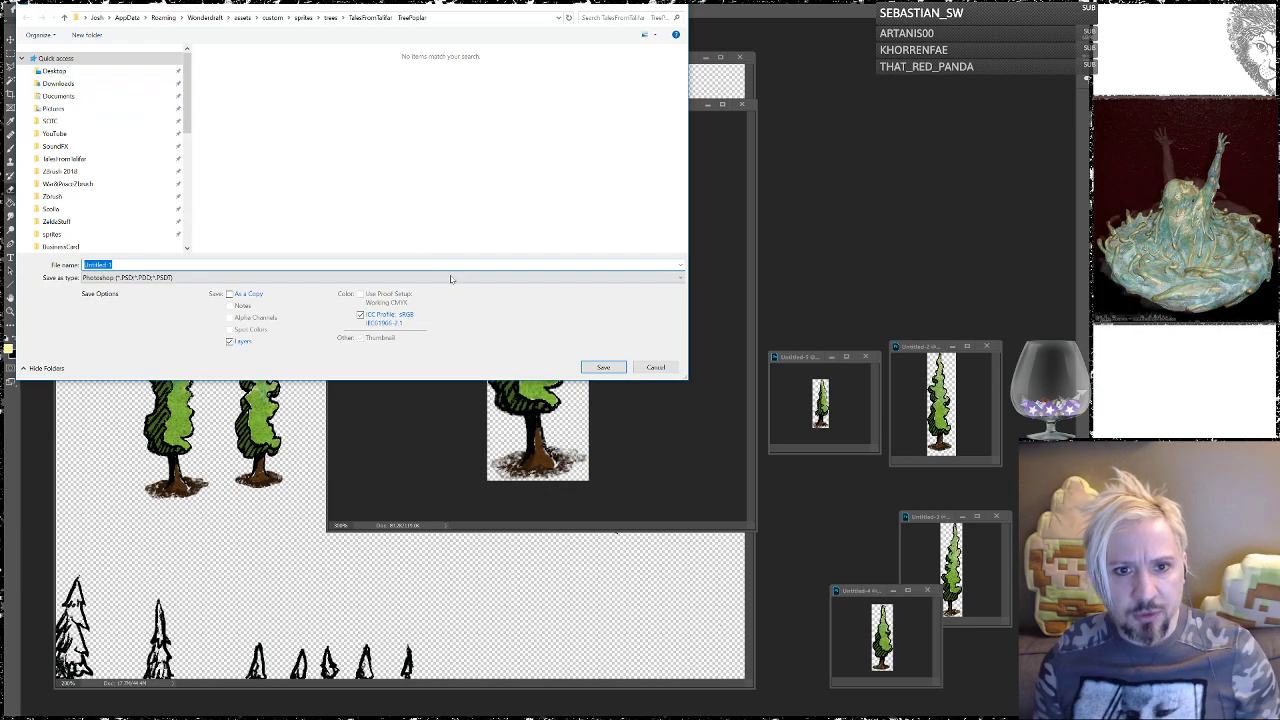
left_click(130, 278)
left_click(105, 437)
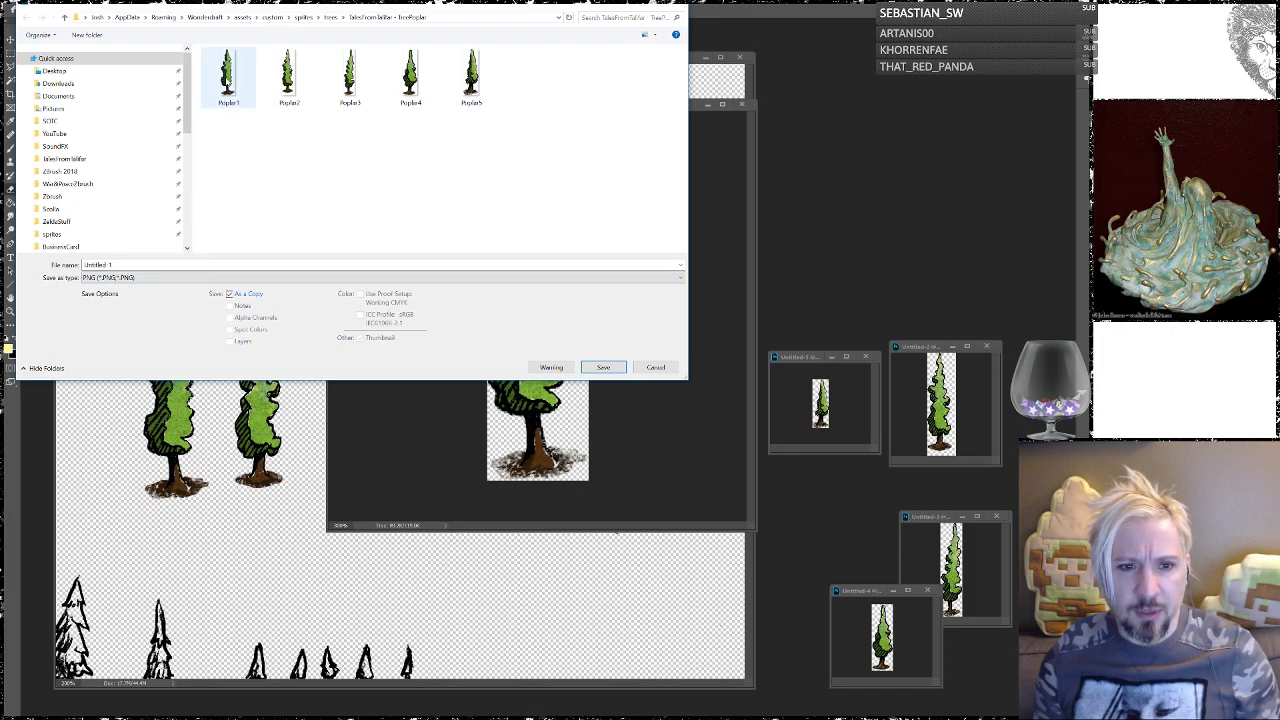
left_click(228, 78)
left_click(603, 367)
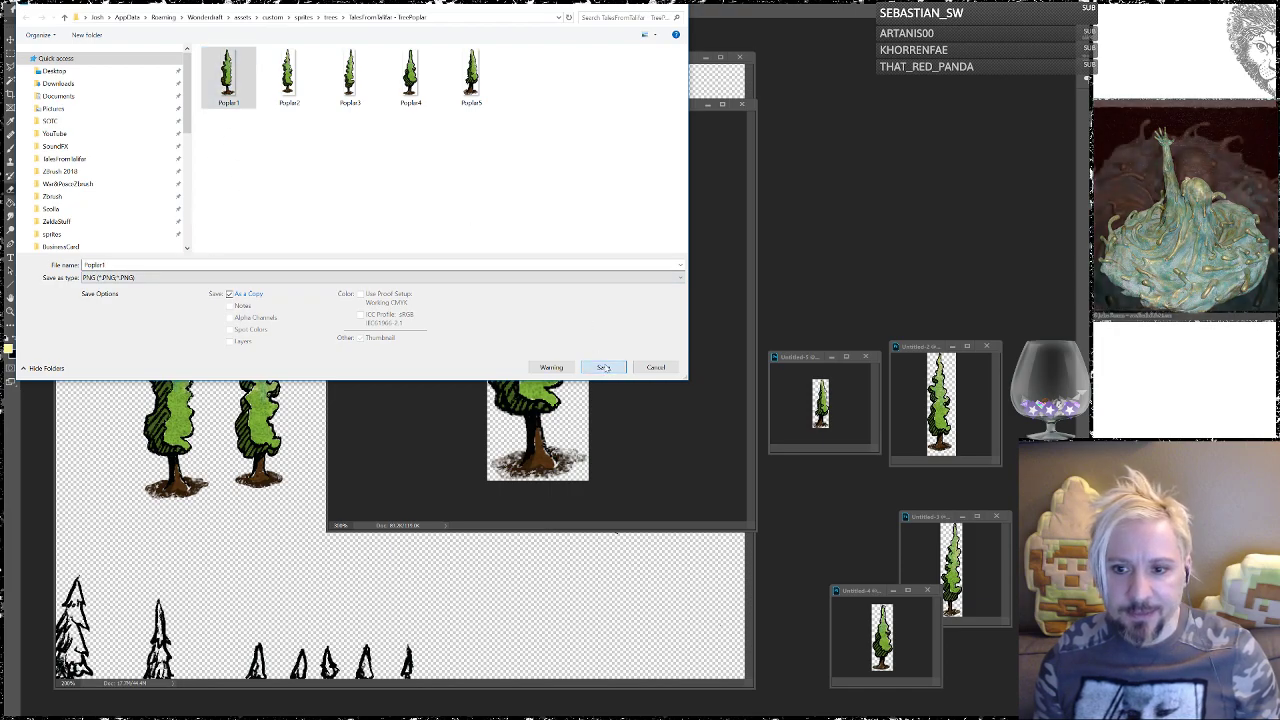
left_click(694, 358)
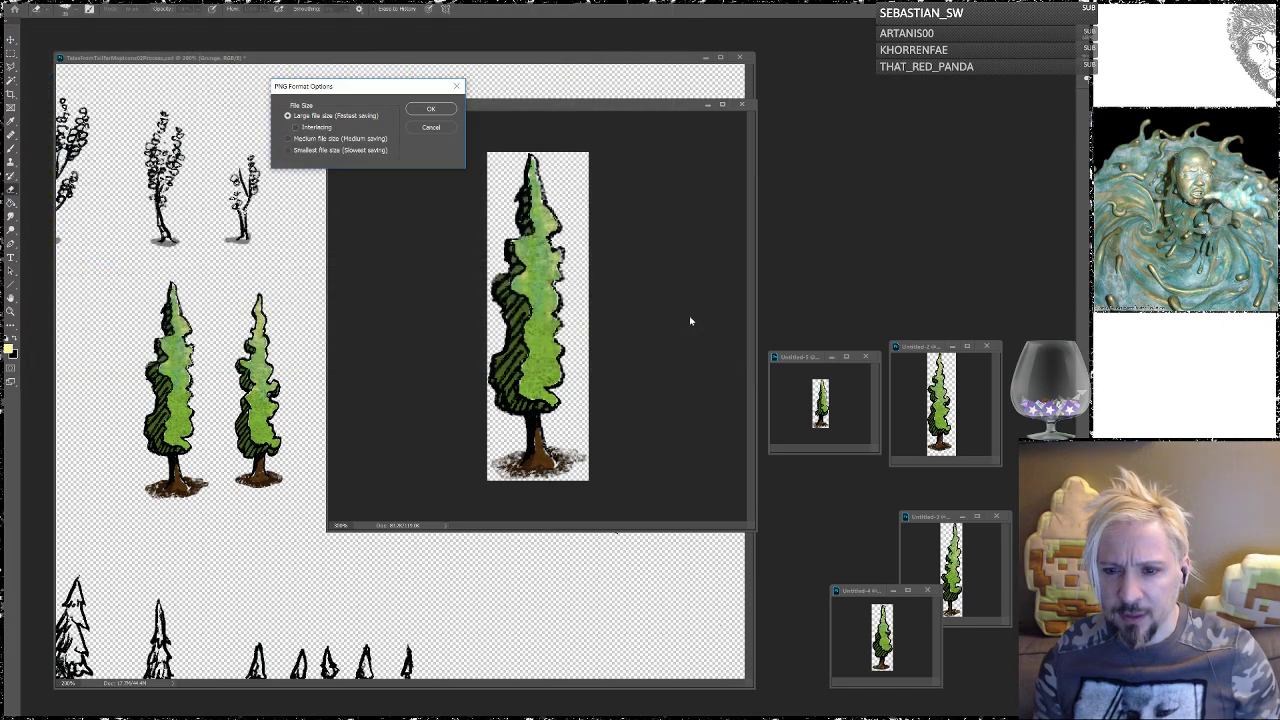
left_click(431, 108)
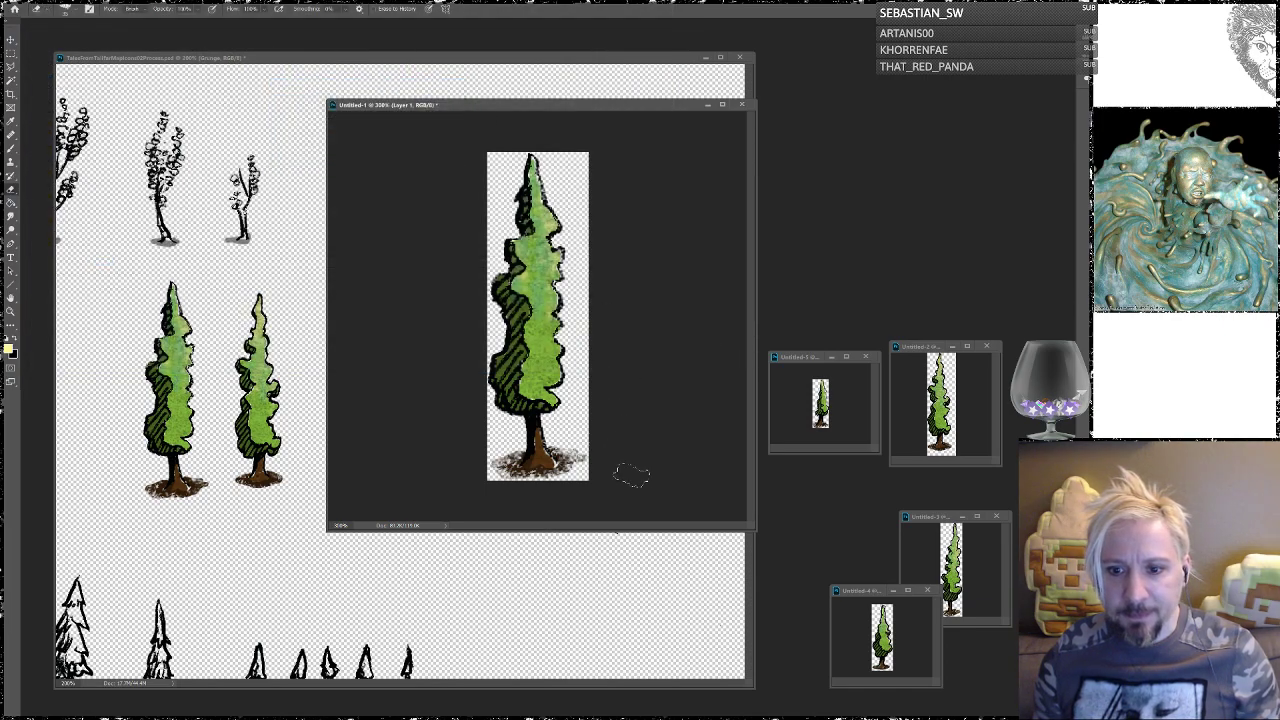
Step: Reduce the first tree's view to 100%, shrink its window and move it clear of the icon sheet
left_click_drag(327, 528, 556, 381)
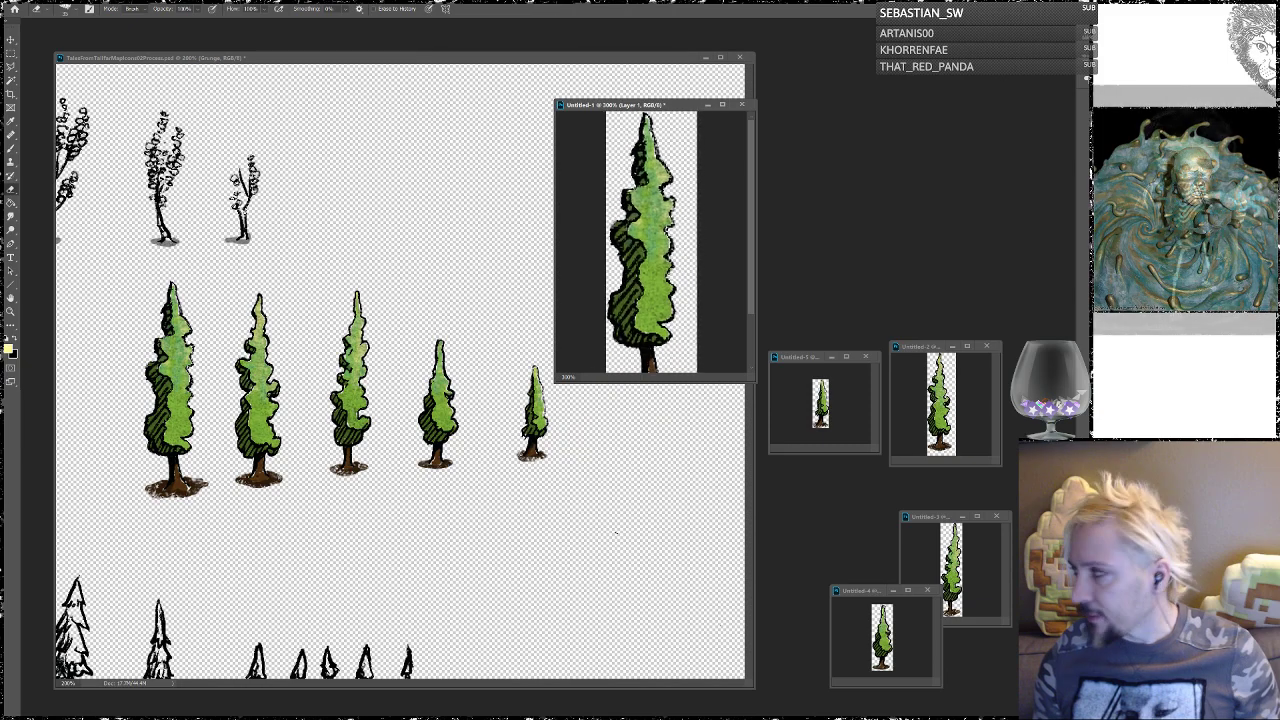
key("ctrl+minus")
key("ctrl+minus")
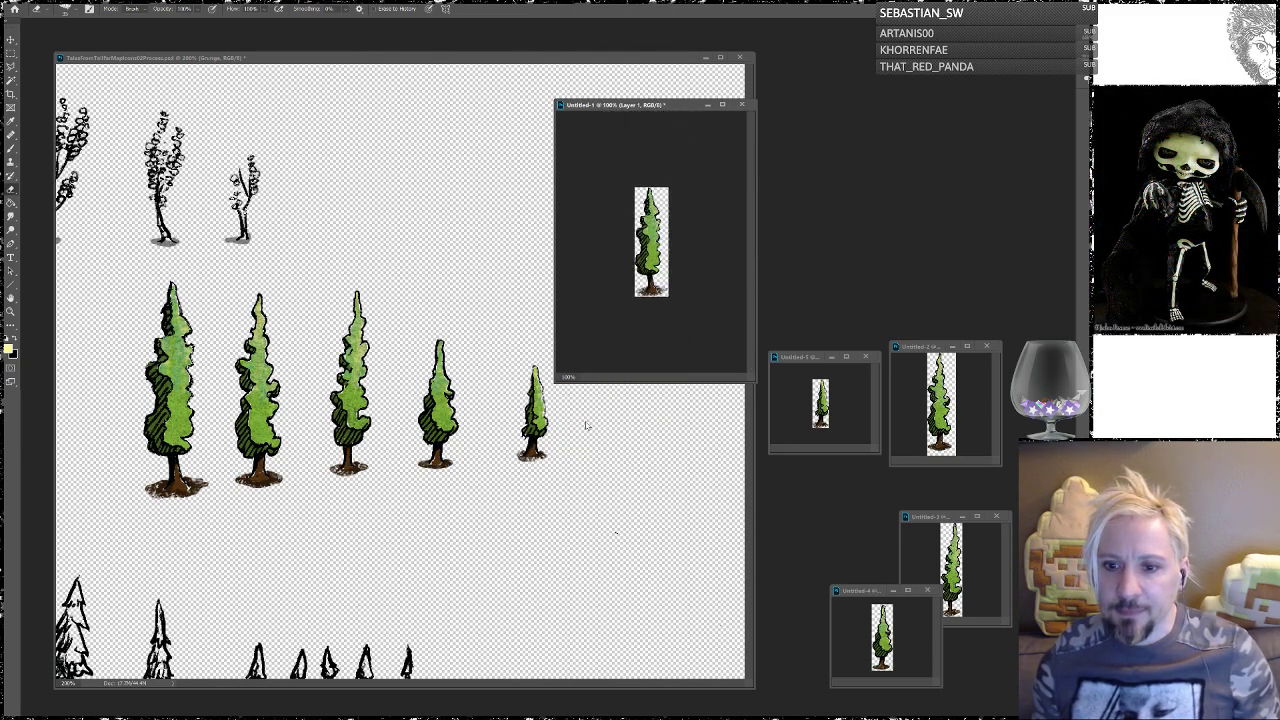
left_click_drag(556, 357, 652, 338)
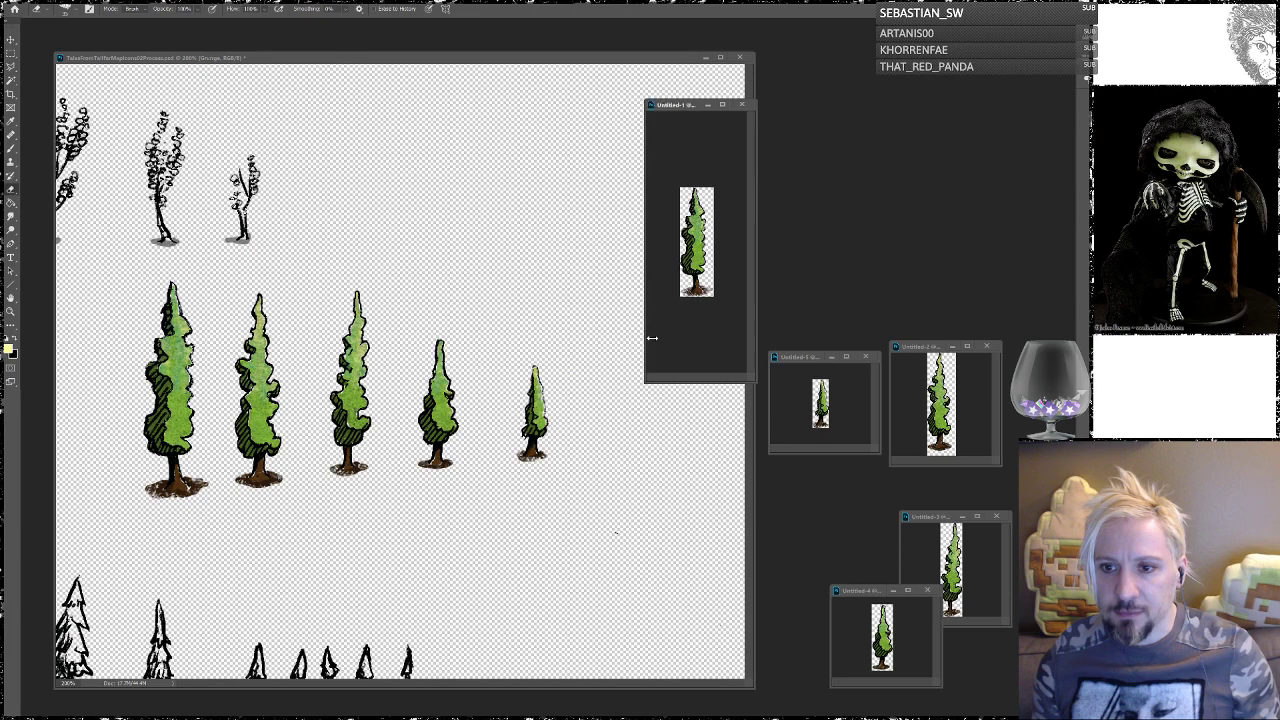
left_click_drag(672, 106, 976, 36)
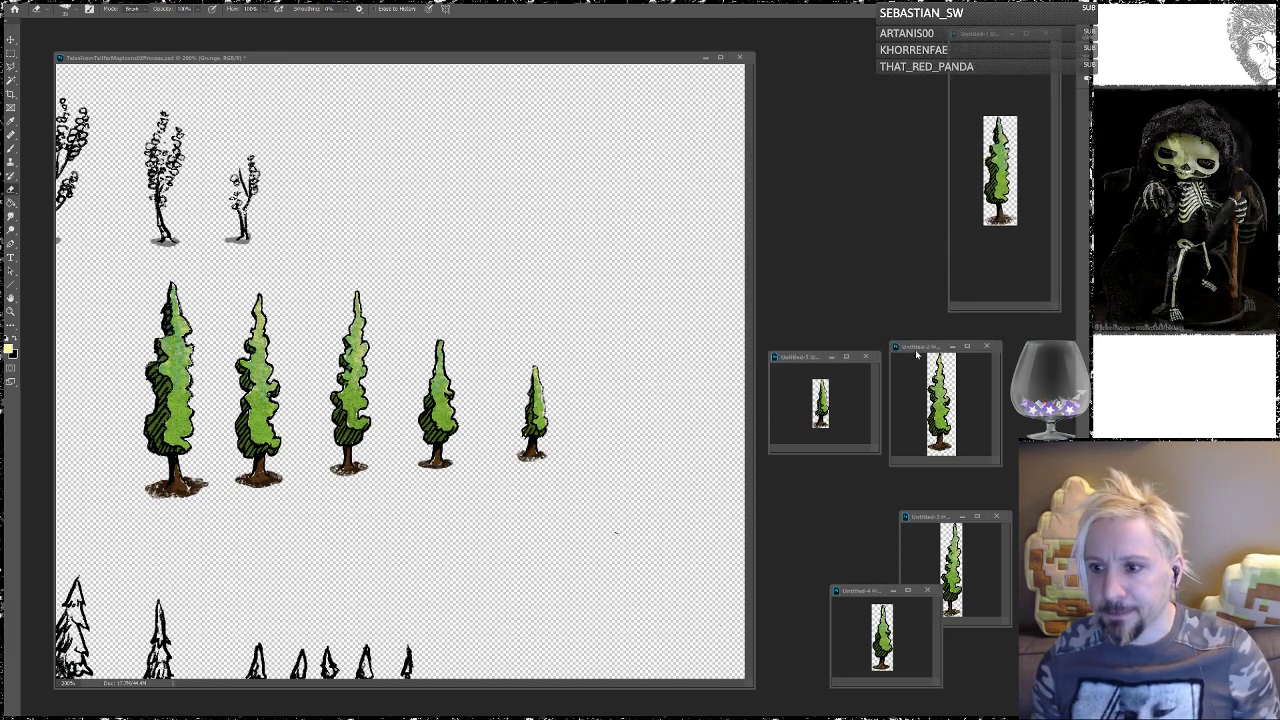
Step: Show the second tree at 400% in an enlarged window and soften the edges of the ground texture around its base
left_click_drag(919, 350, 635, 154)
left_click_drag(718, 271, 903, 580)
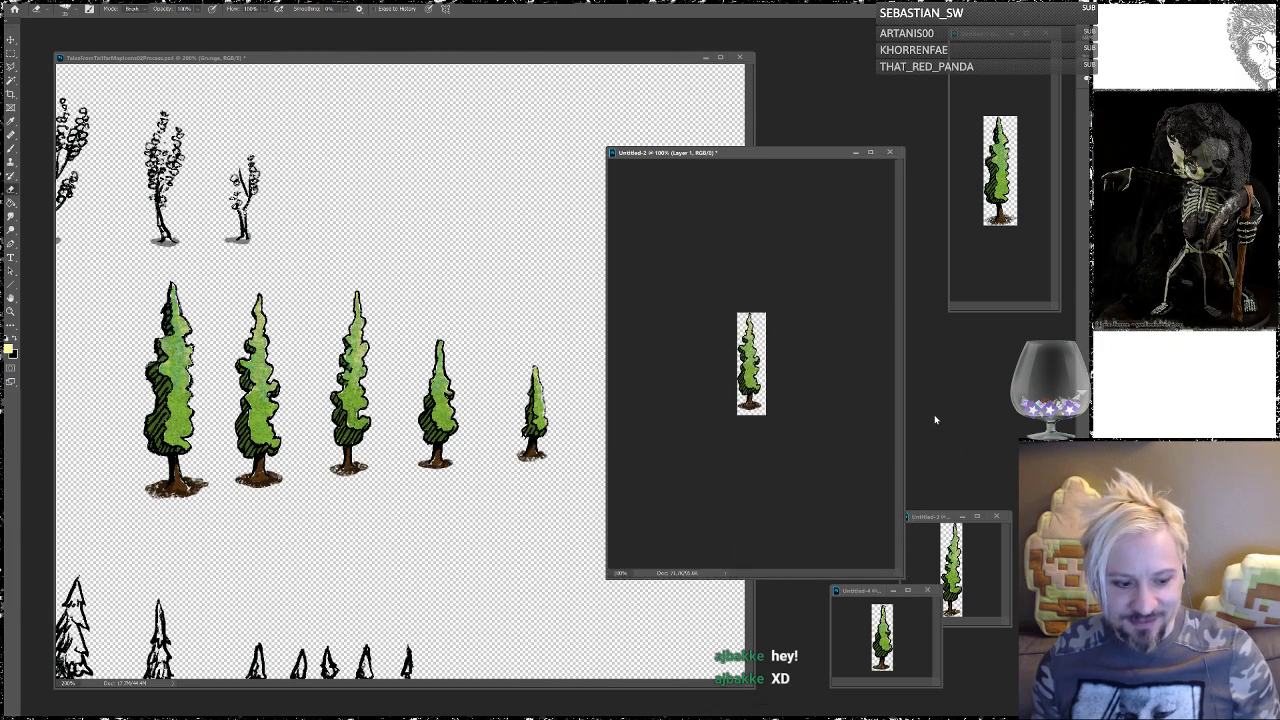
key("ctrl+plus")
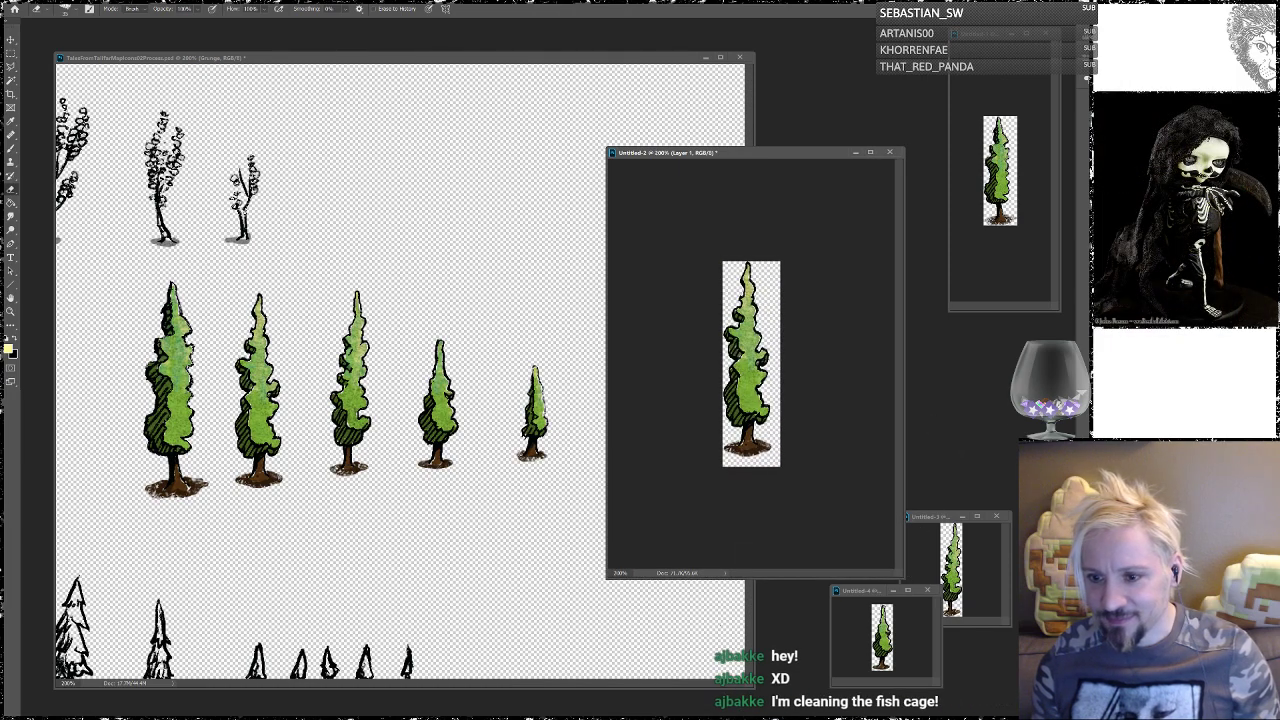
key("ctrl+plus")
key("ctrl+plus")
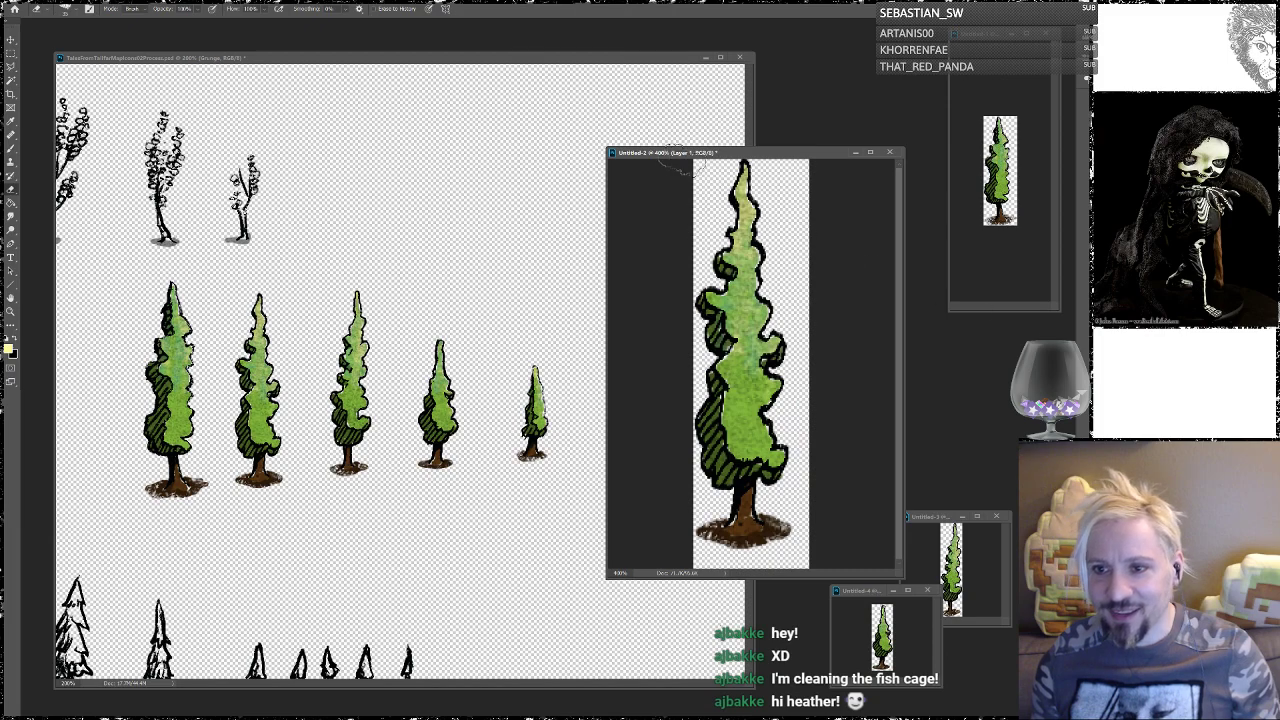
left_click_drag(606, 186, 352, 186)
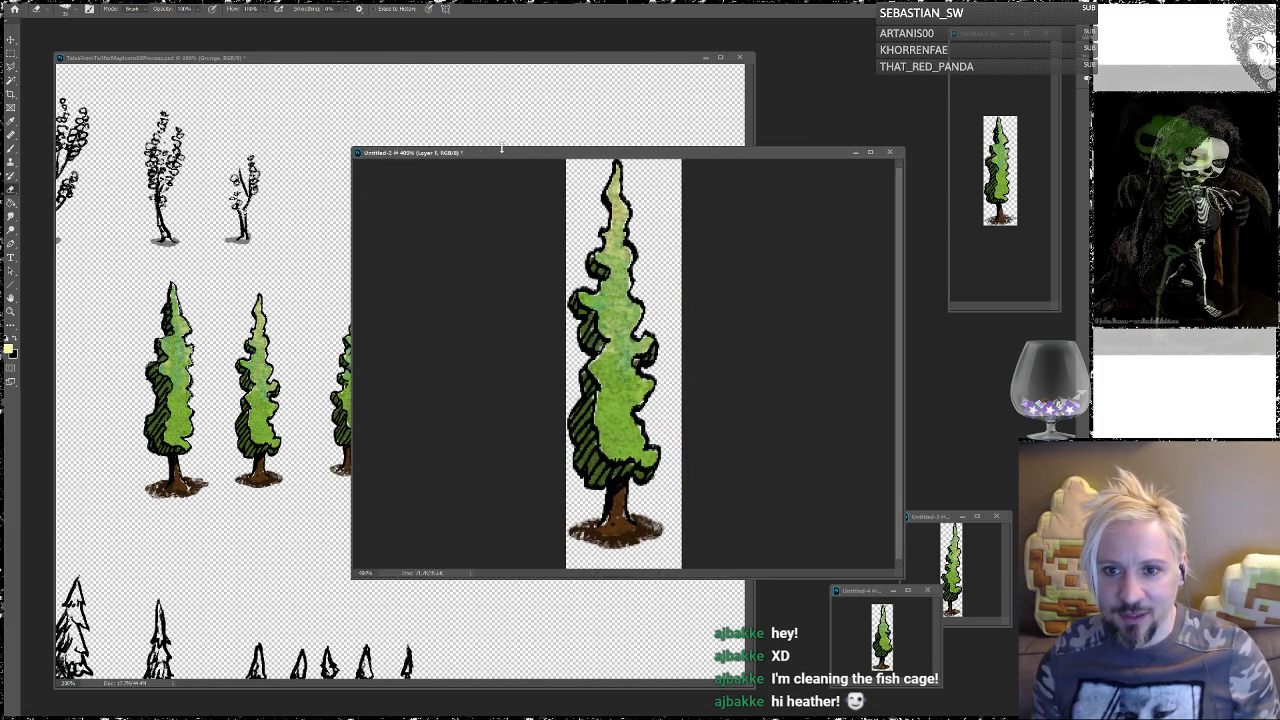
left_click_drag(500, 150, 500, 64)
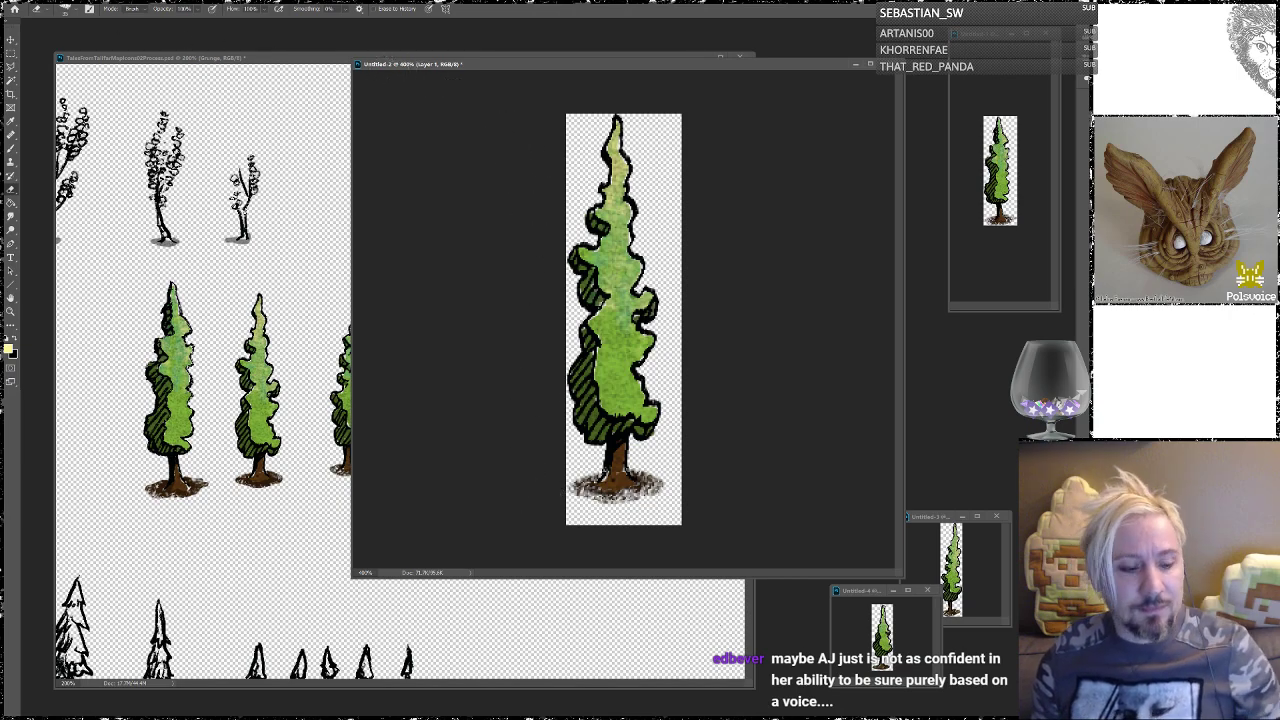
Step: Save the second tree as a PNG over the existing Poplar2 sprite, using the large file size option
key("alt+f")
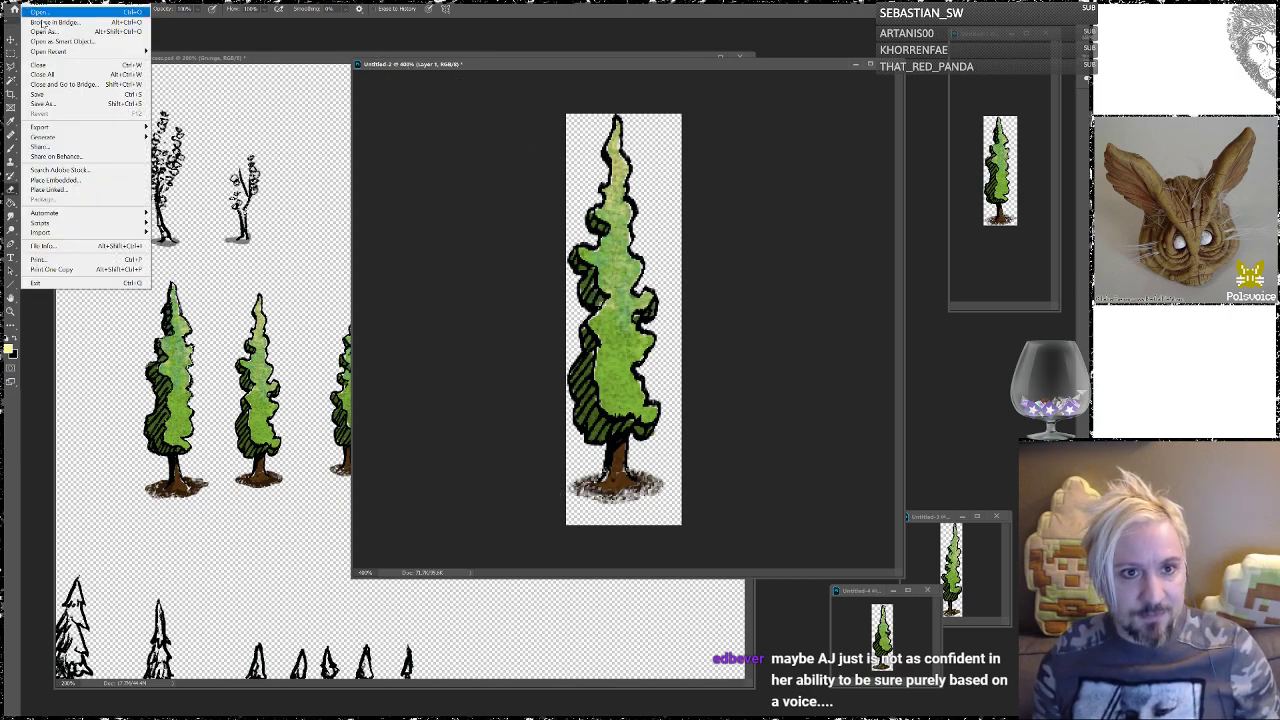
left_click(62, 103)
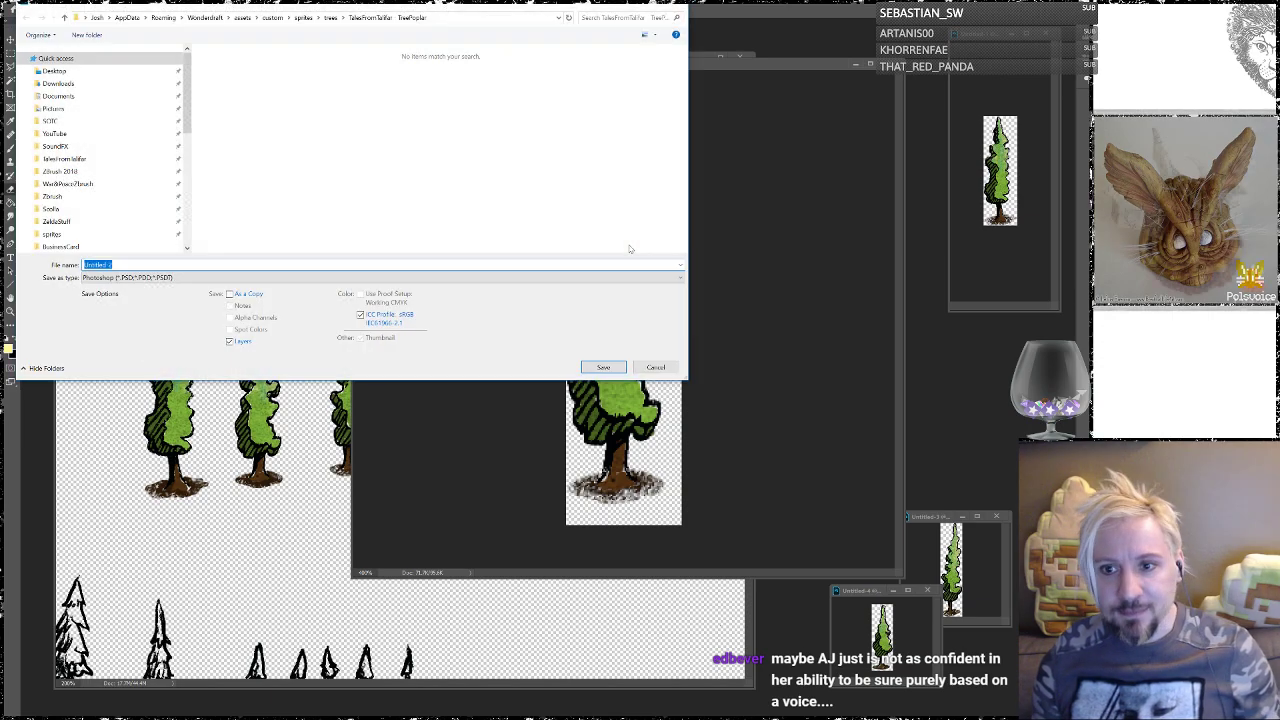
left_click(133, 278)
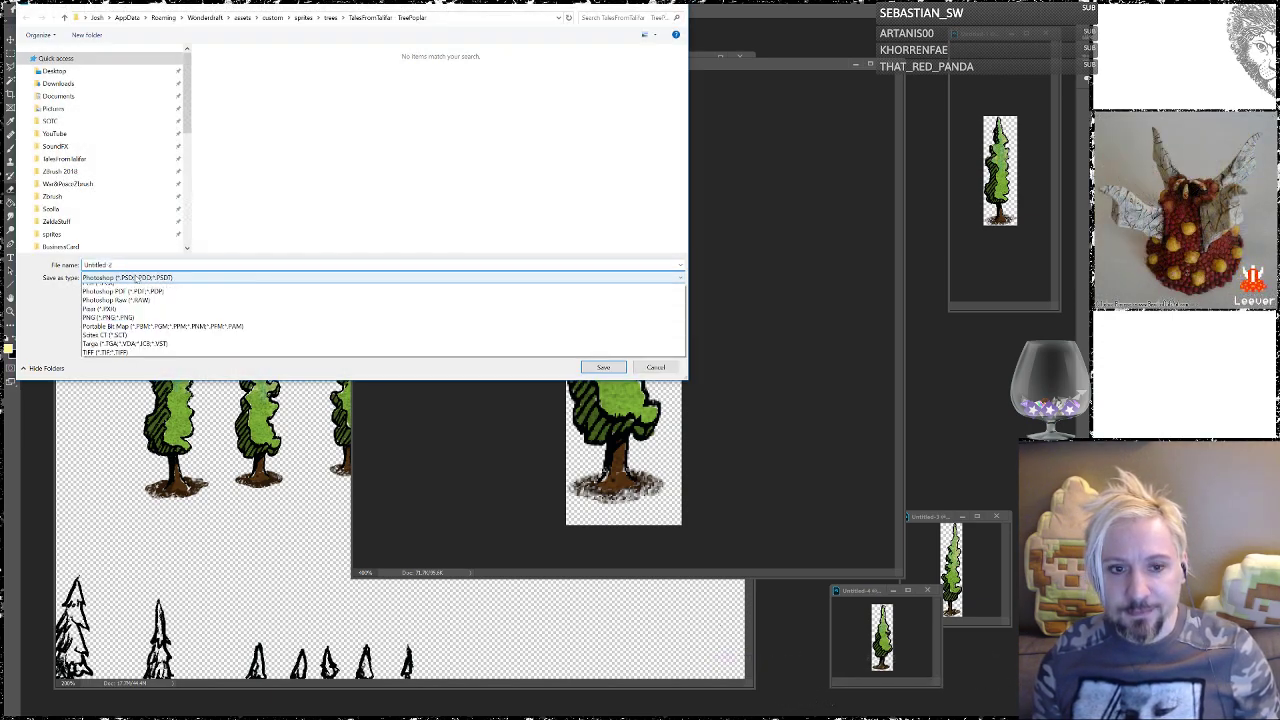
left_click(108, 437)
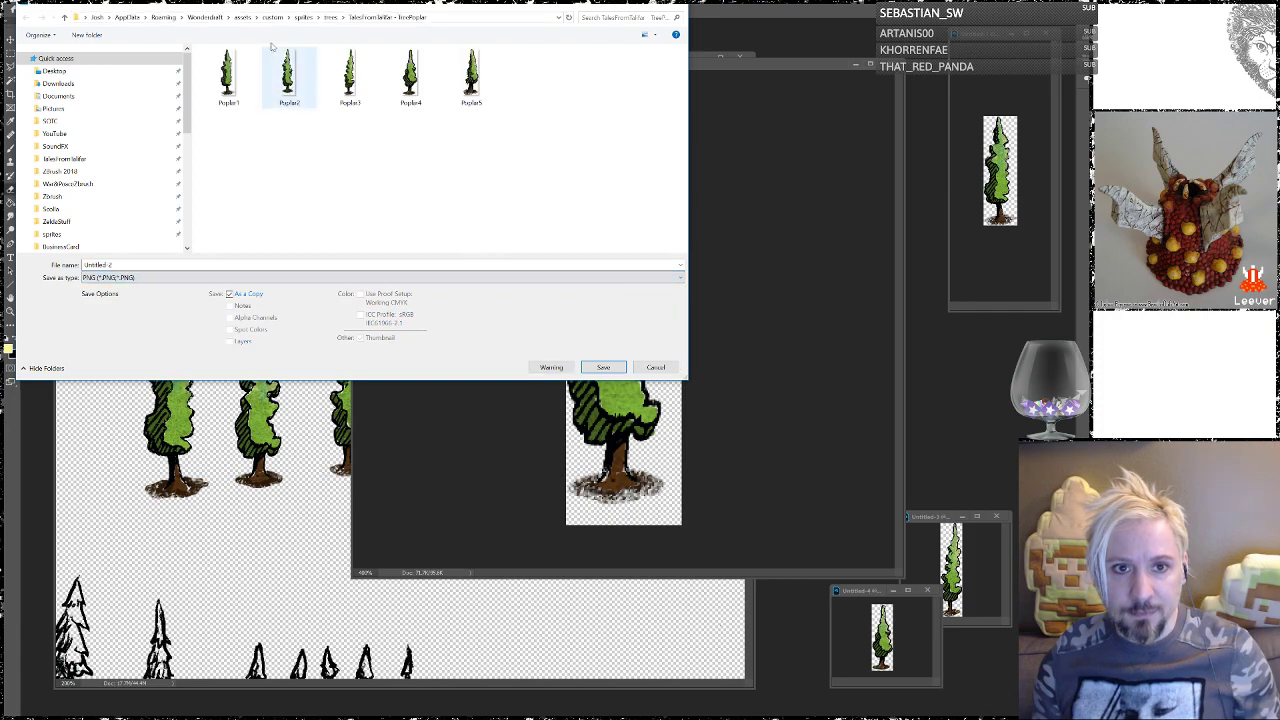
left_click(287, 88)
left_click(603, 366)
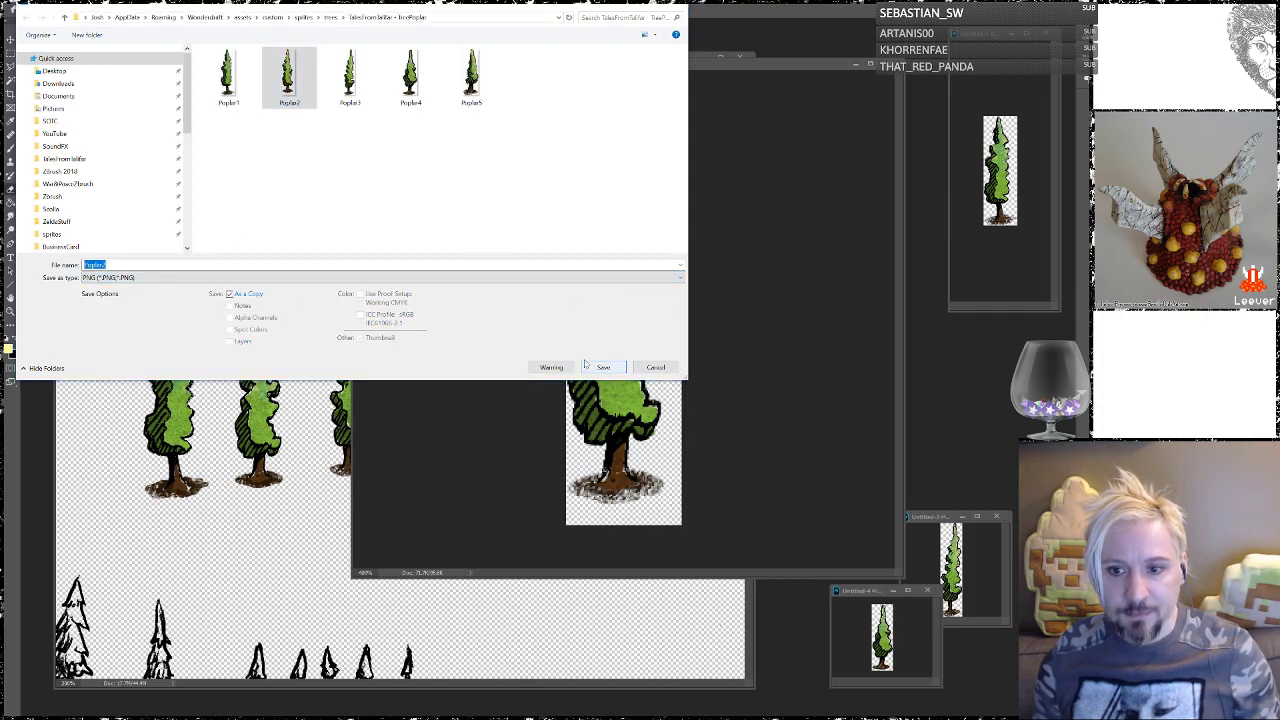
left_click(694, 359)
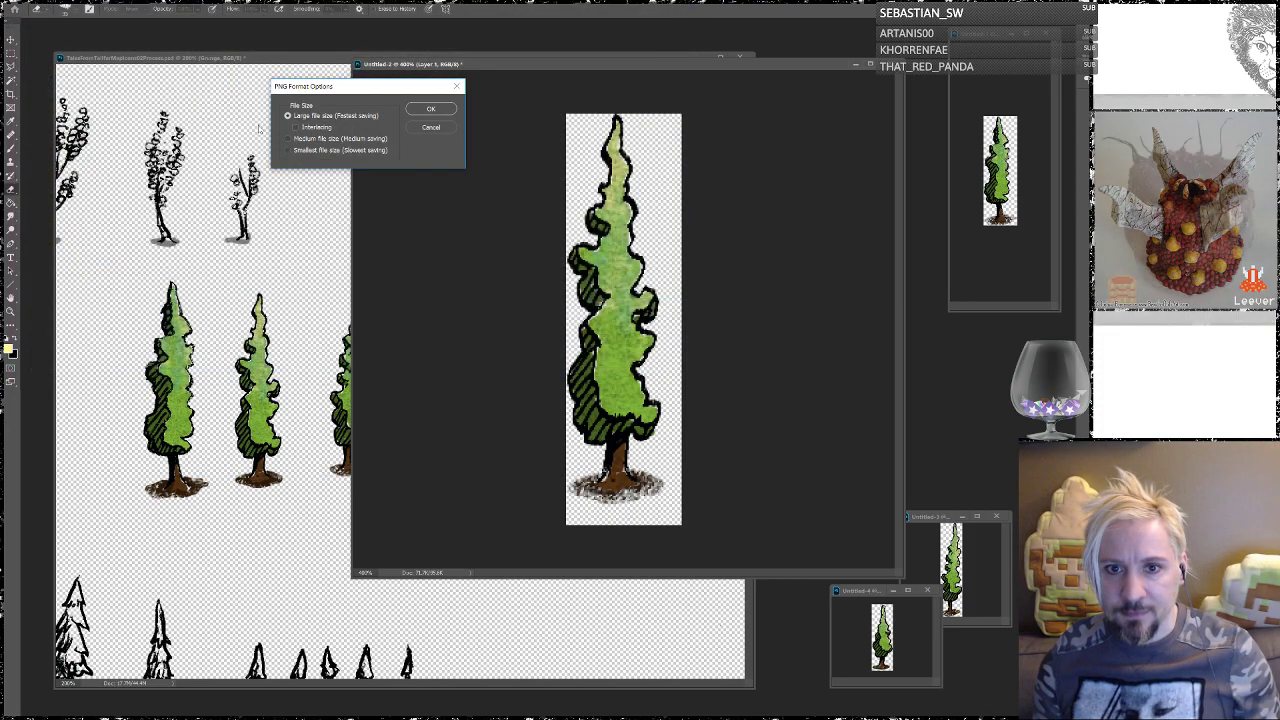
left_click(429, 110)
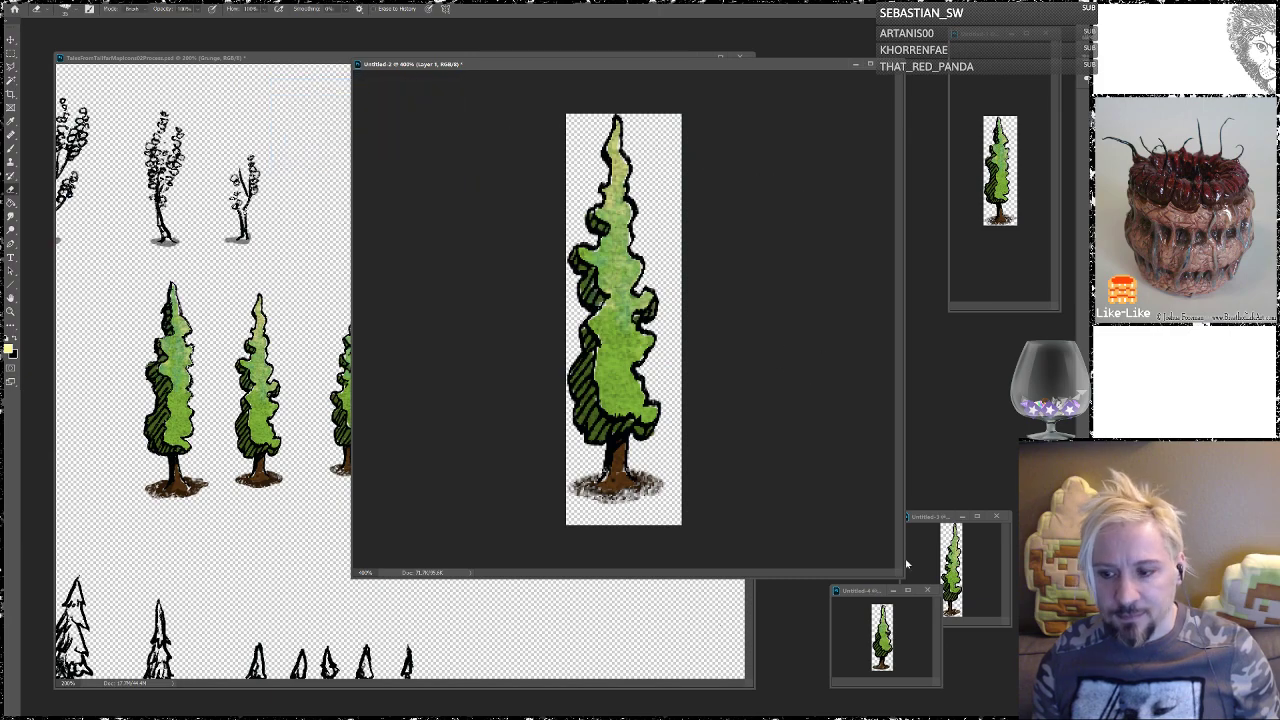
Step: Shrink the second tree's window and set it aside, then bring the third tree's document over the icon sheet in an enlarged window
left_click_drag(903, 577, 612, 218)
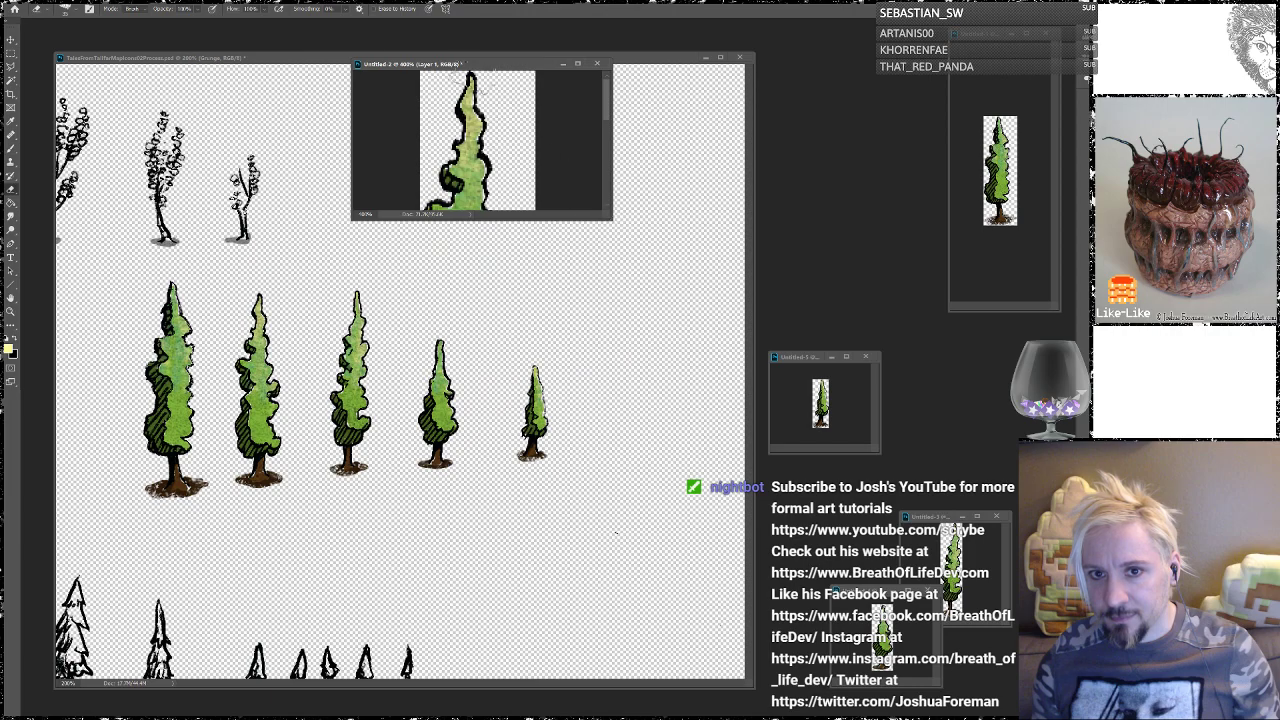
left_click_drag(515, 67, 960, 69)
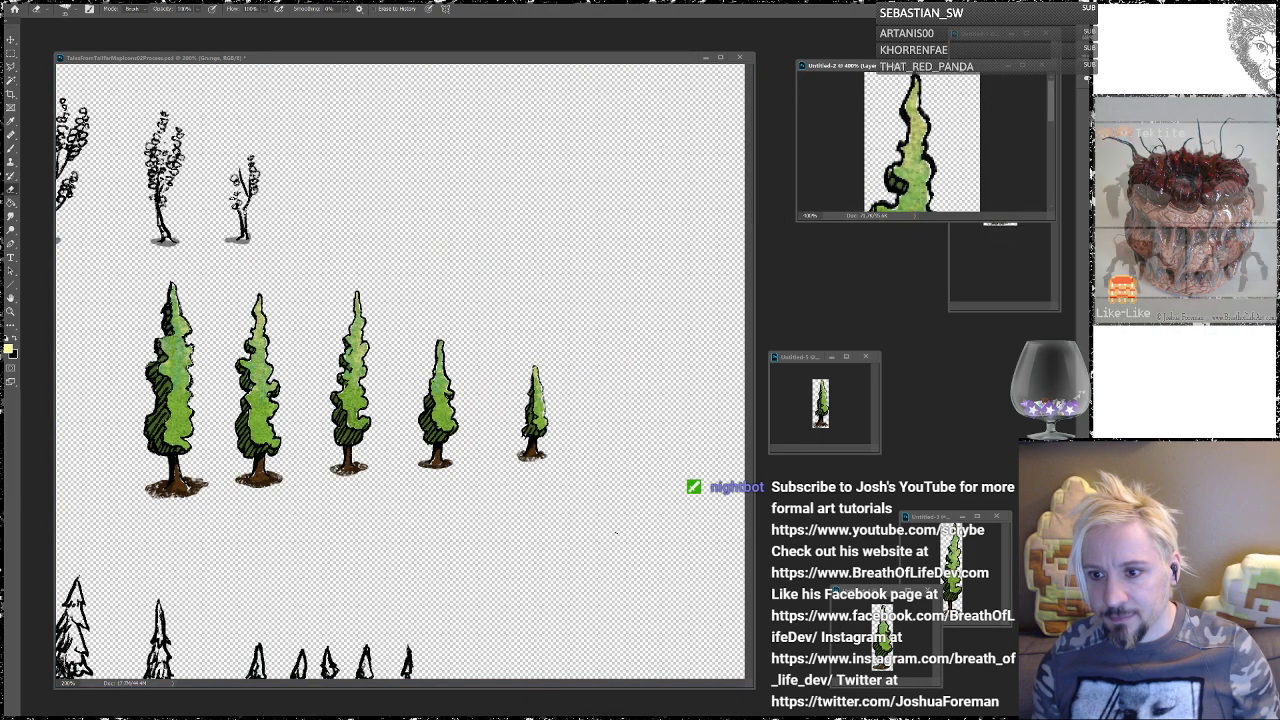
left_click_drag(931, 519, 395, 160)
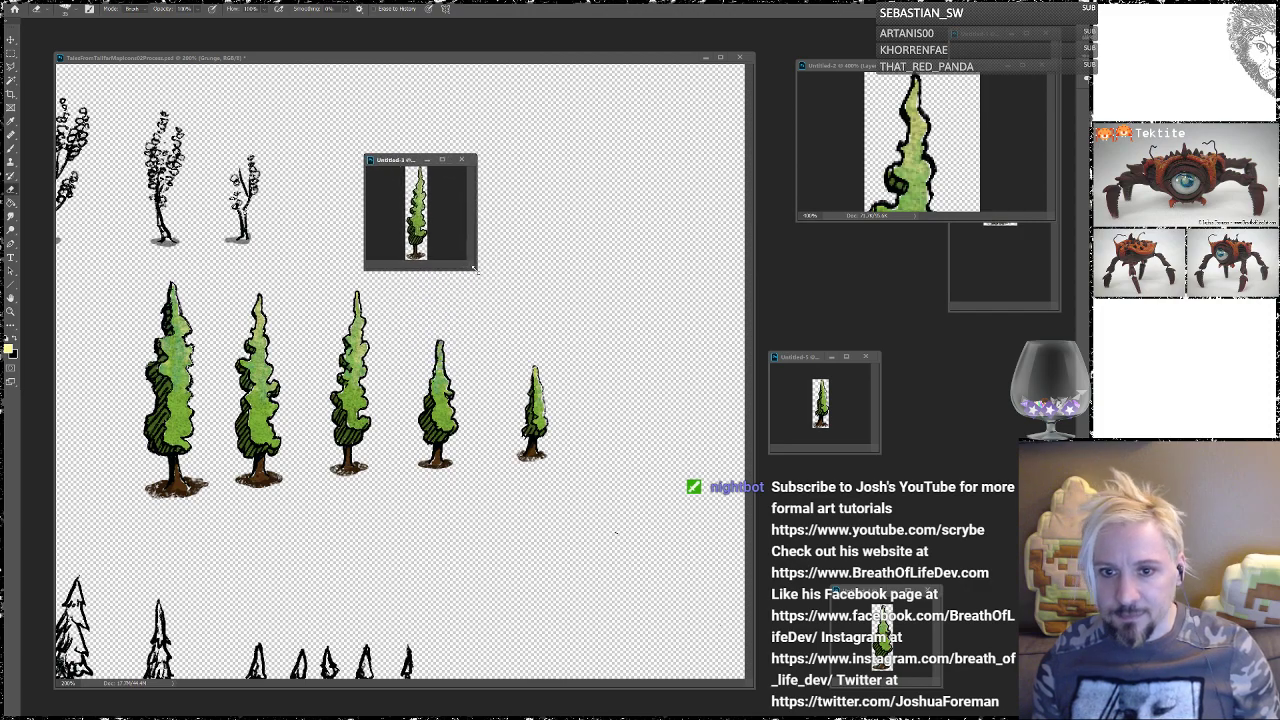
left_click_drag(477, 272, 826, 645)
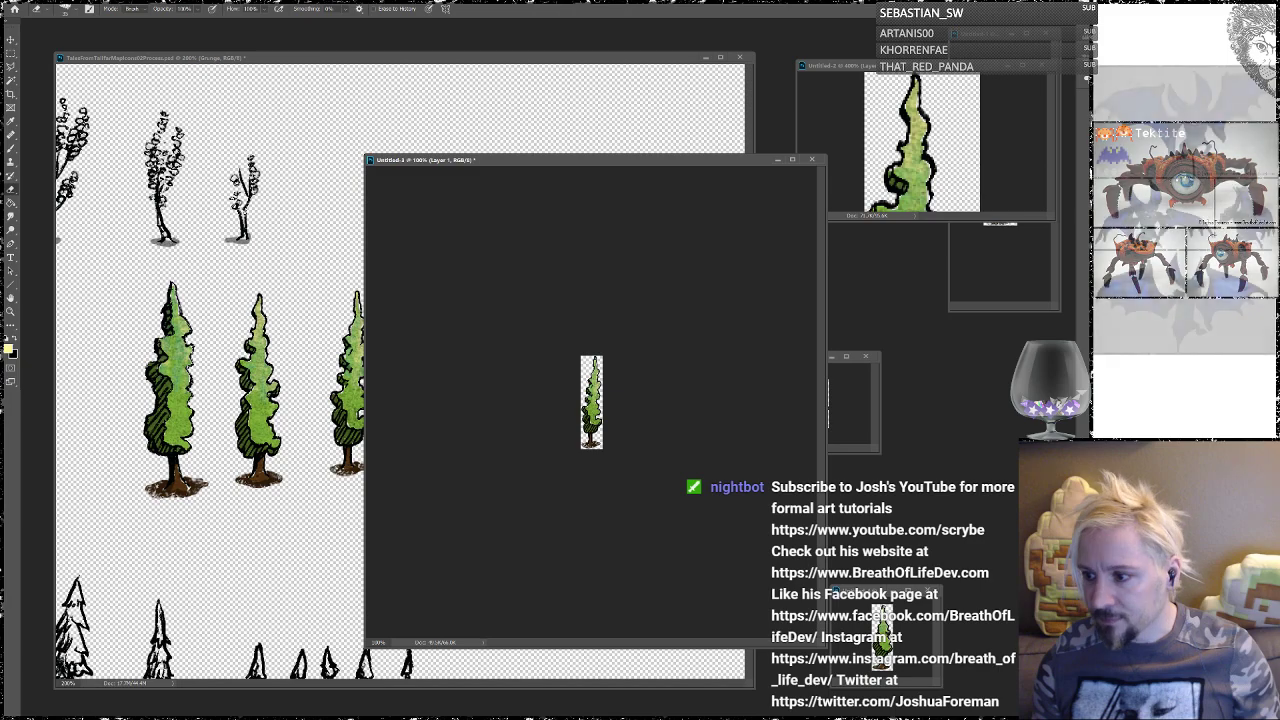
Step: Magnify the third tree to 600%, fit its window around it and soften the ground texture at its base
key("ctrl+plus")
key("ctrl+plus")
key("ctrl+plus")
key("ctrl+plus")
key("ctrl+plus")
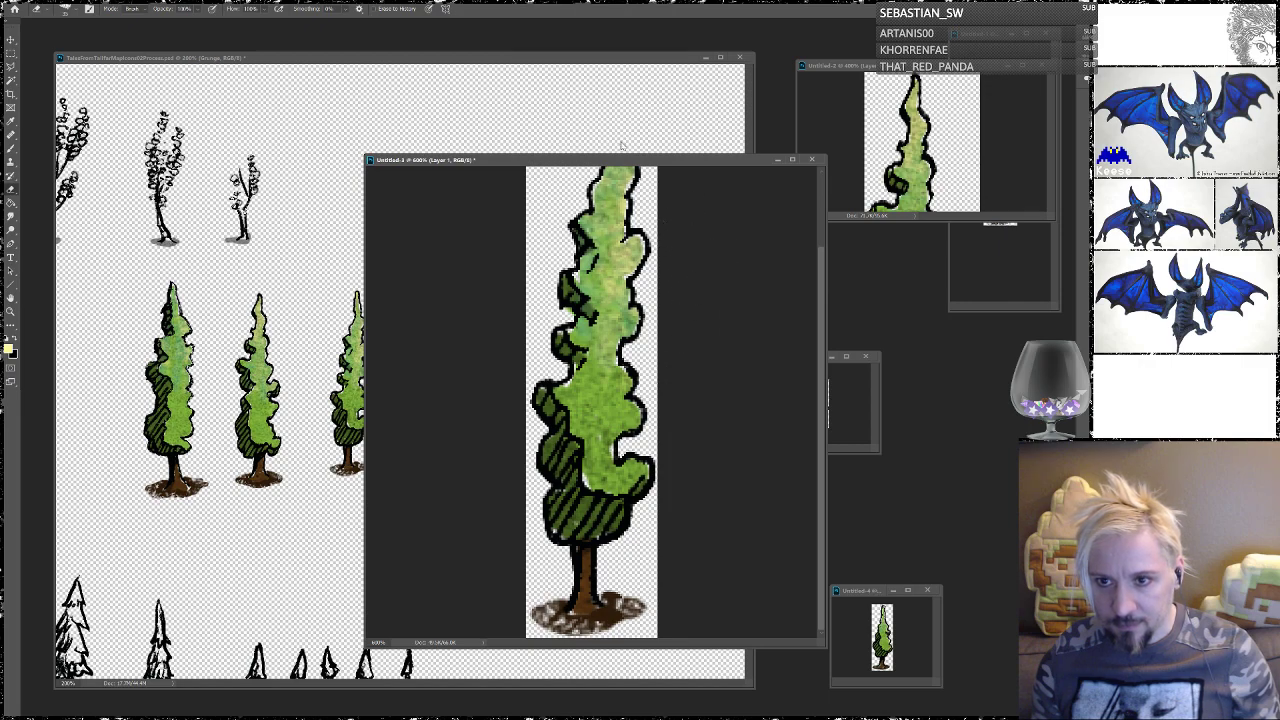
left_click_drag(623, 160, 548, 35)
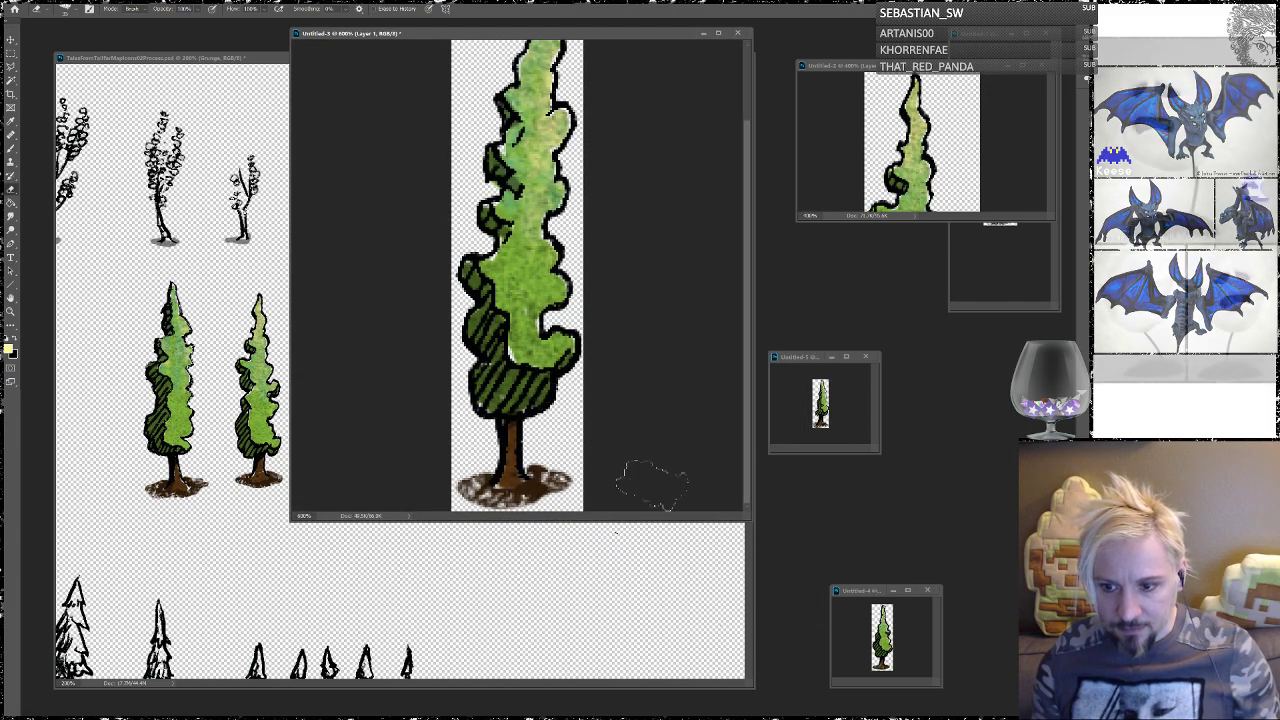
left_click_drag(660, 520, 685, 633)
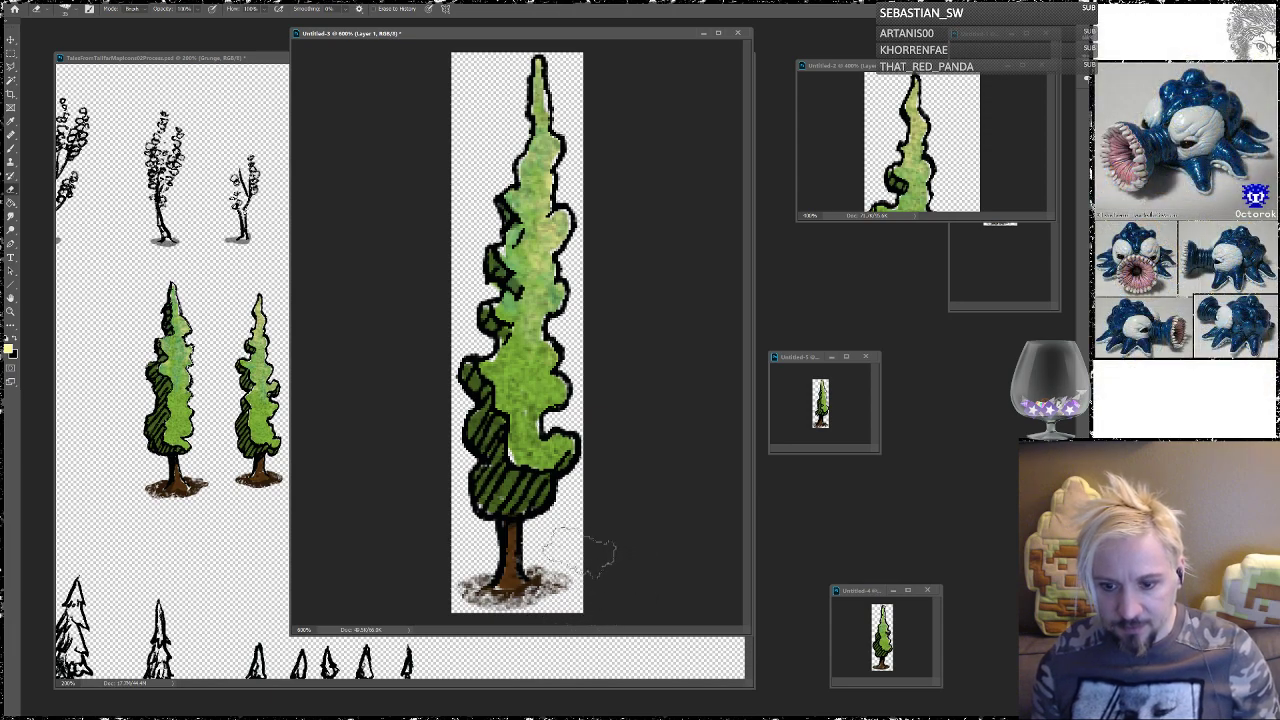
Step: Save the third tree as a PNG copy in the TreePoplar folder, using the large file size option
left_click(35, 8)
left_click(58, 104)
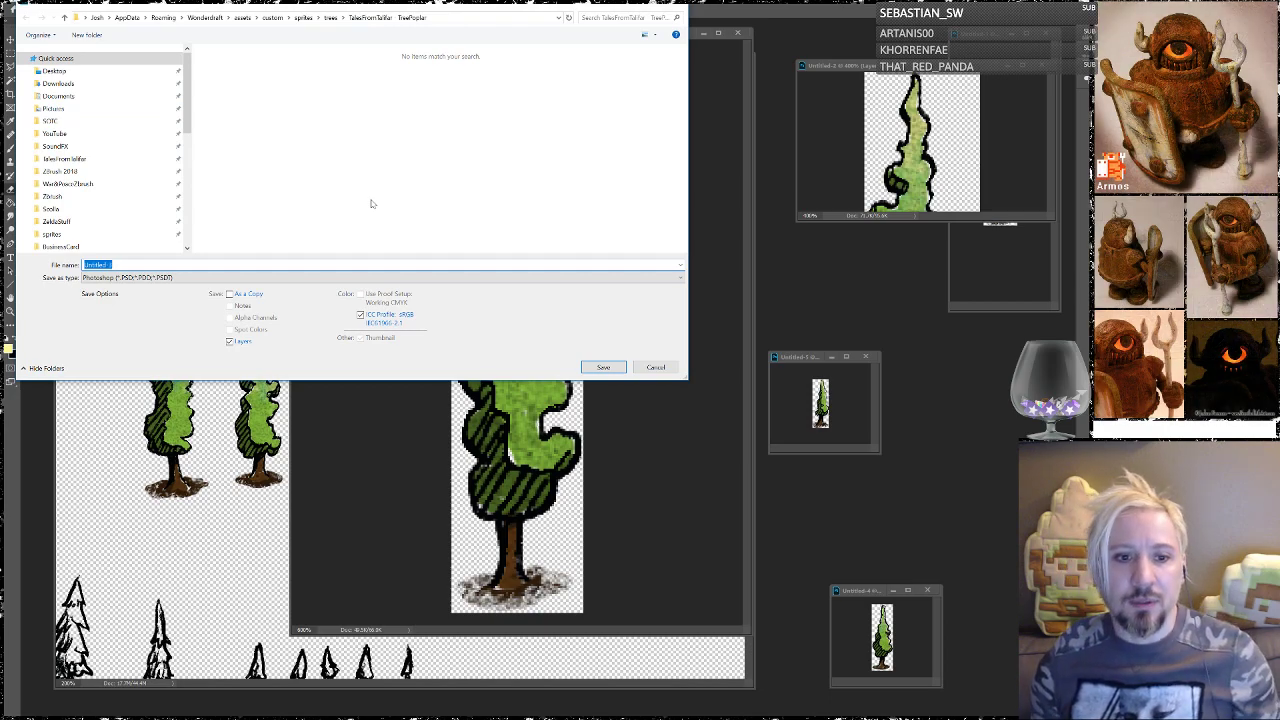
left_click(203, 278)
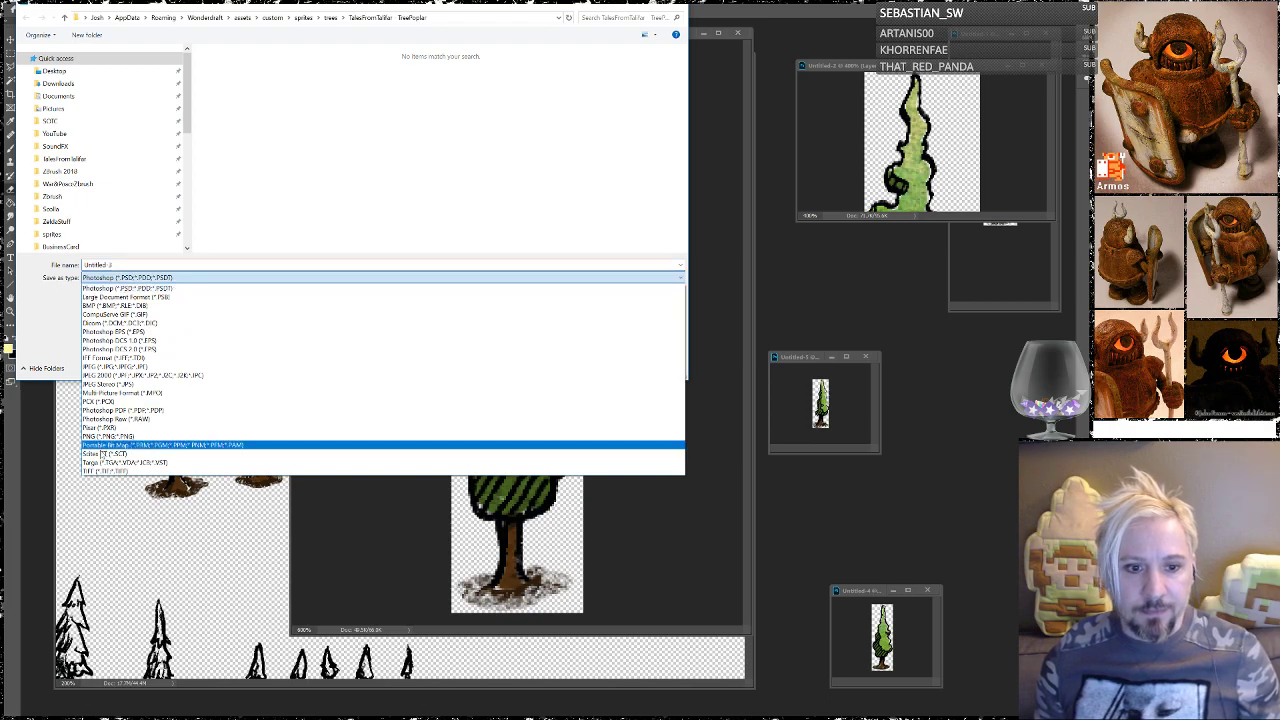
left_click(215, 436)
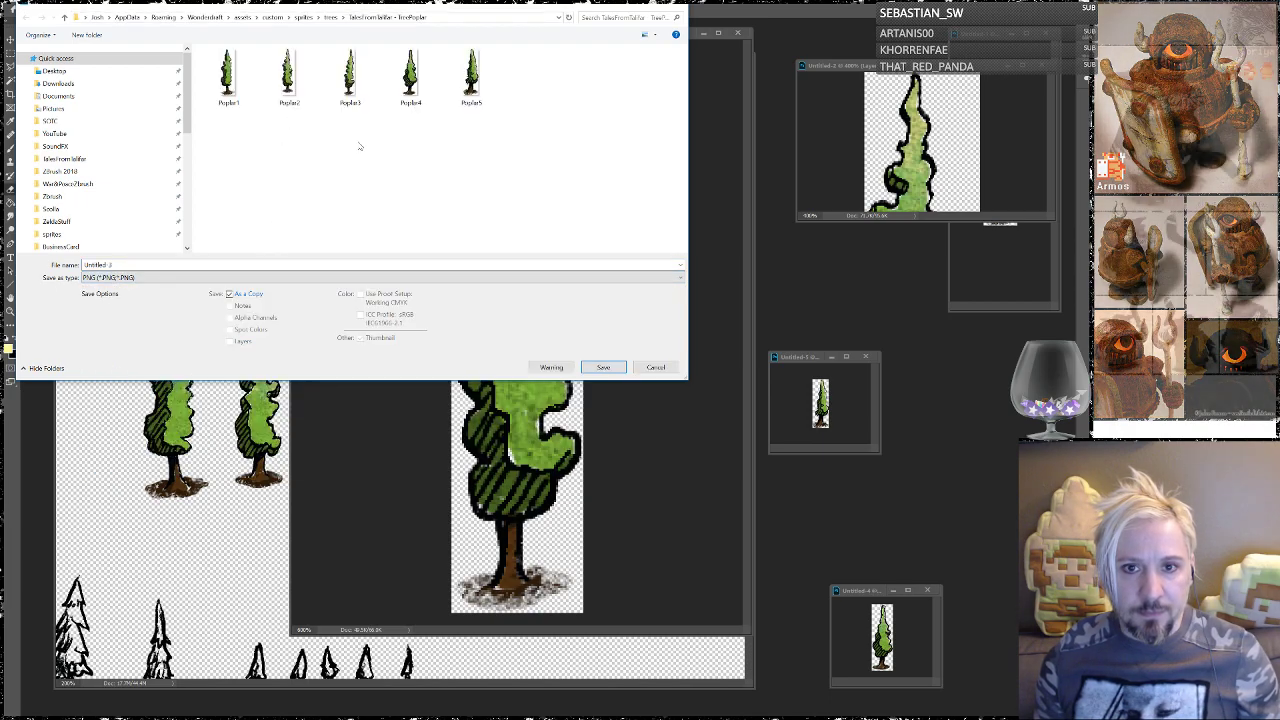
left_click(605, 368)
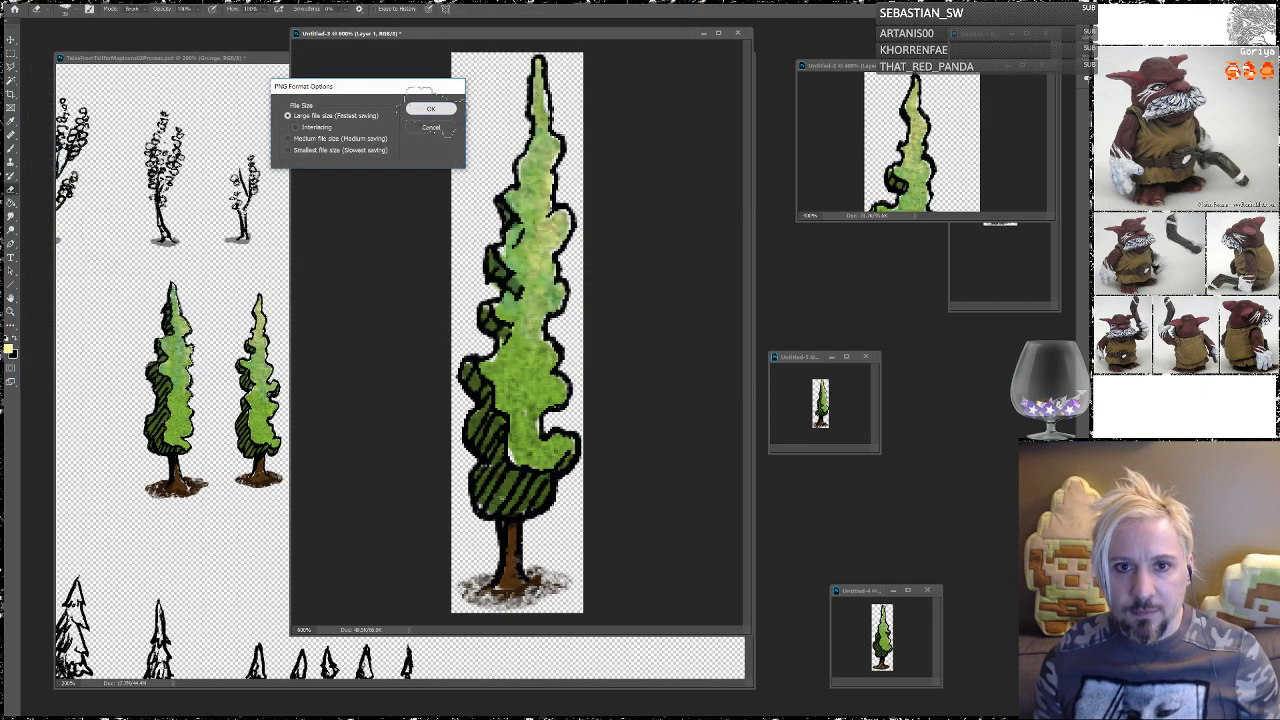
left_click(432, 111)
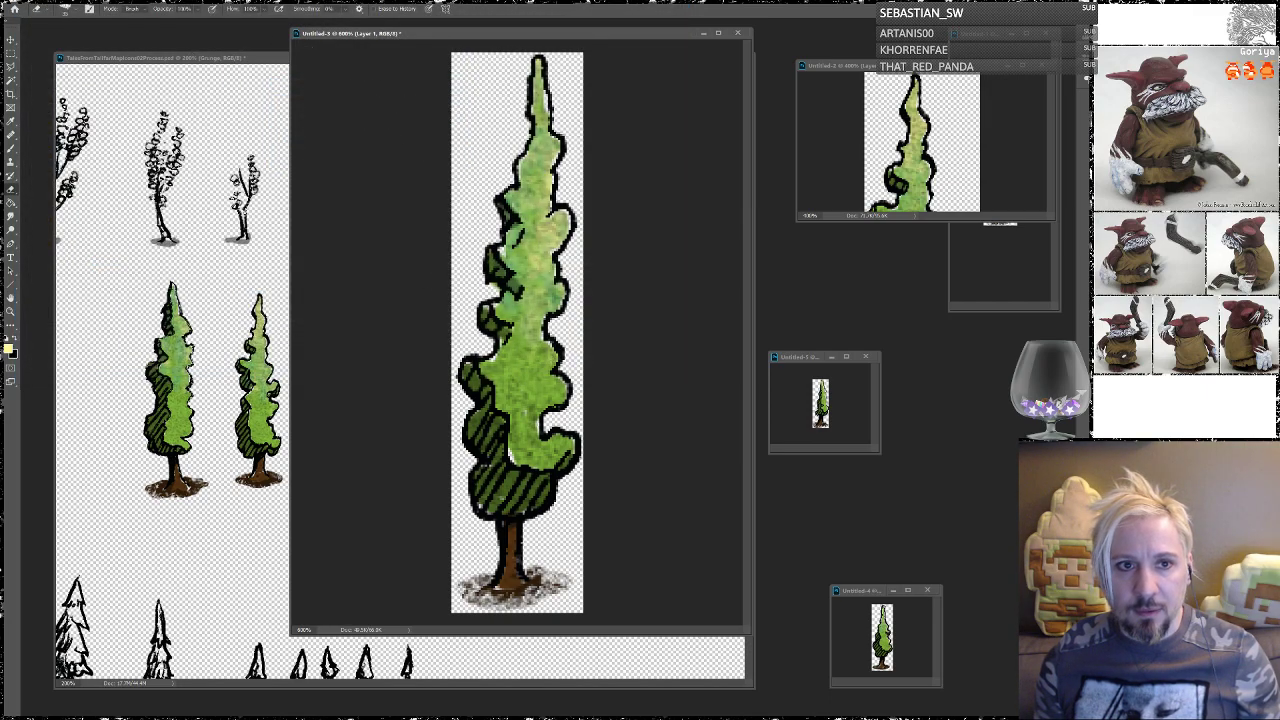
Step: Delete the stray Untitled-3 PNG and save the third tree as a PNG over the Poplar3 sprite, using the large file size option
left_click(29, 1)
left_click(60, 103)
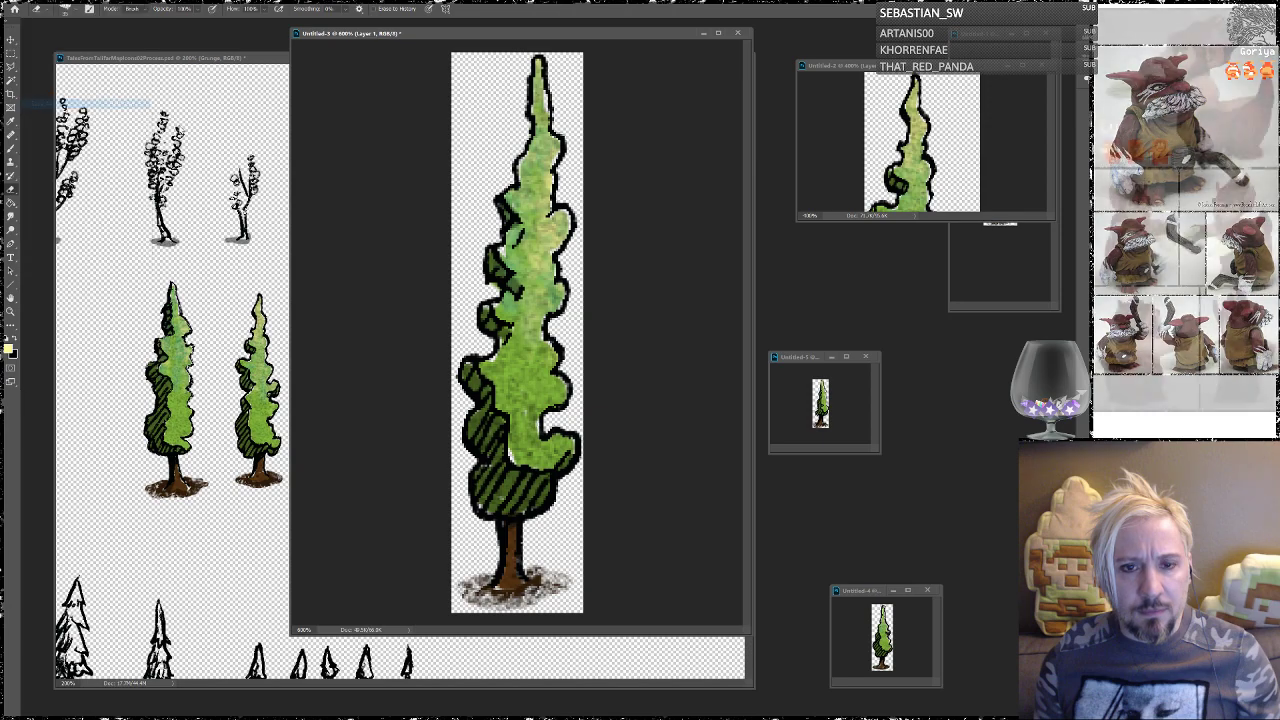
left_click(180, 278)
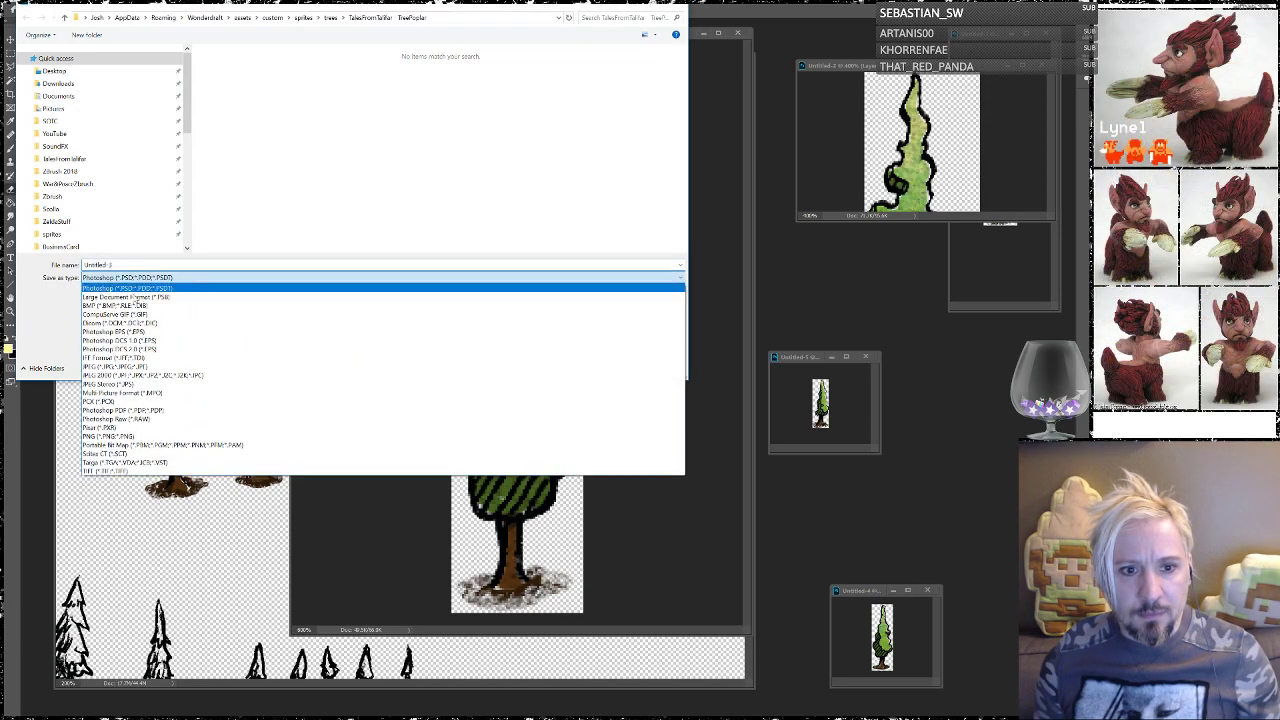
left_click(112, 440)
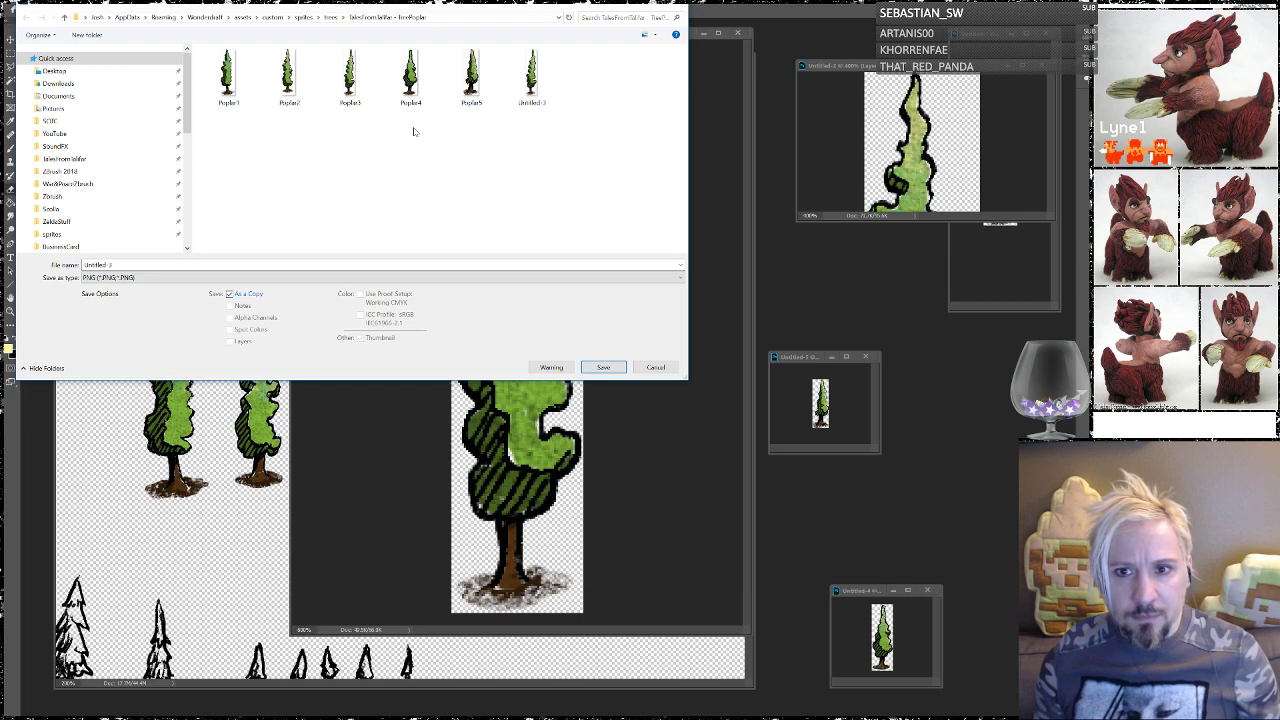
left_click(530, 90)
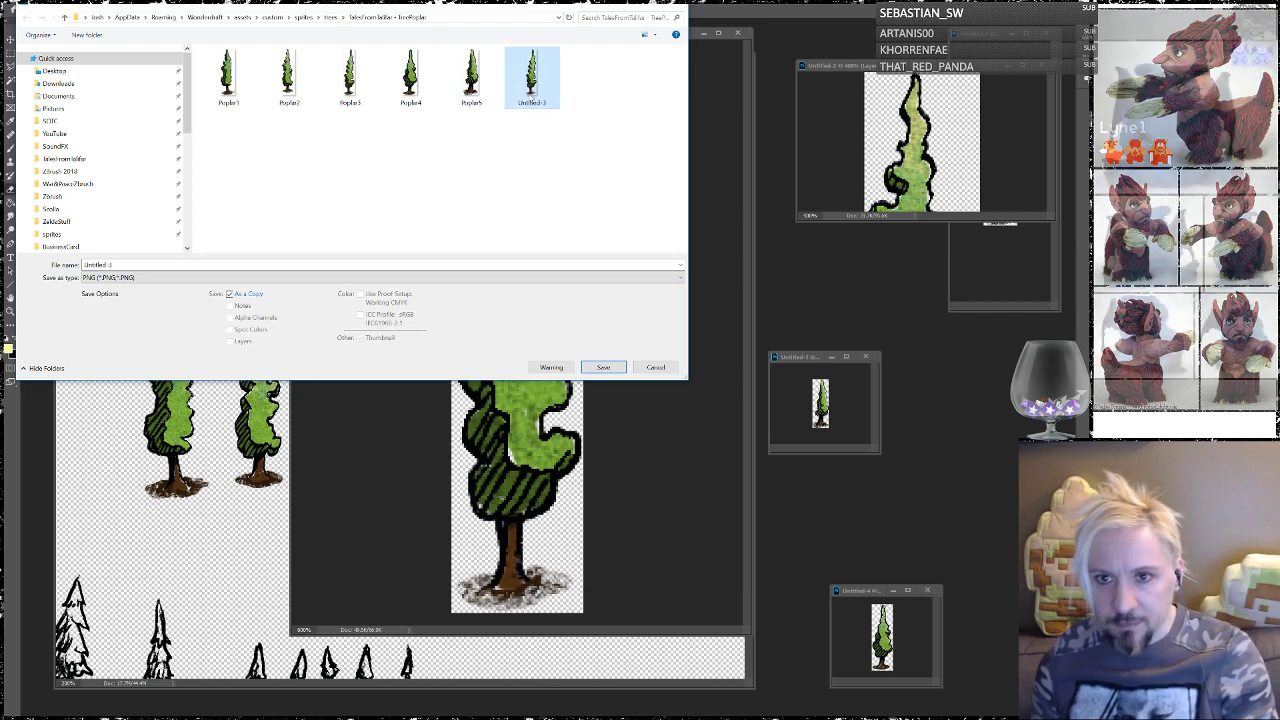
left_click(350, 78)
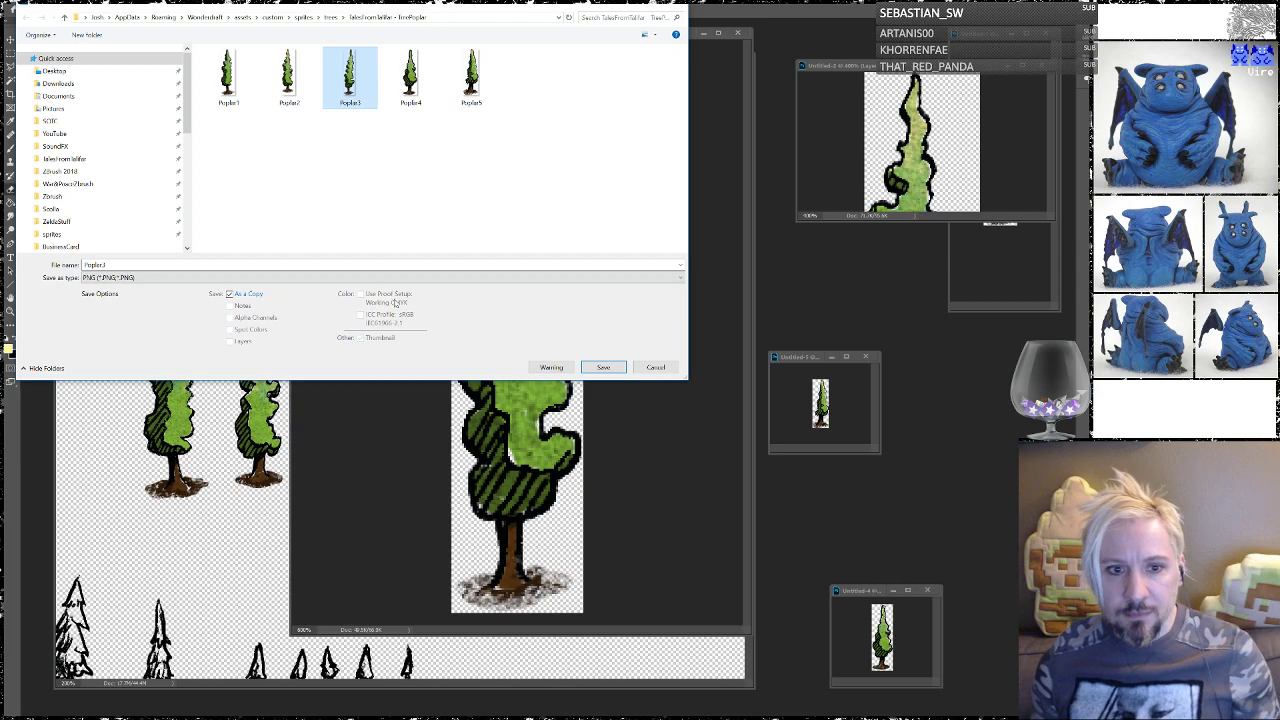
left_click(603, 367)
left_click(690, 358)
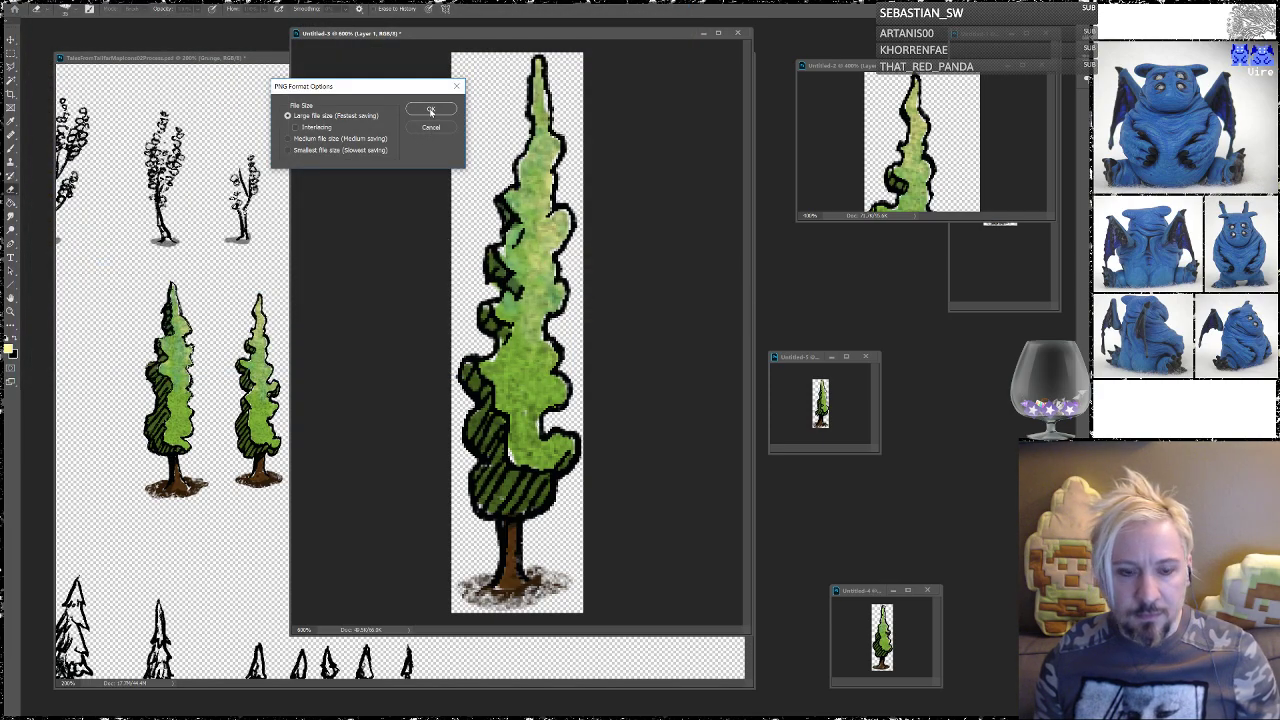
left_click(430, 111)
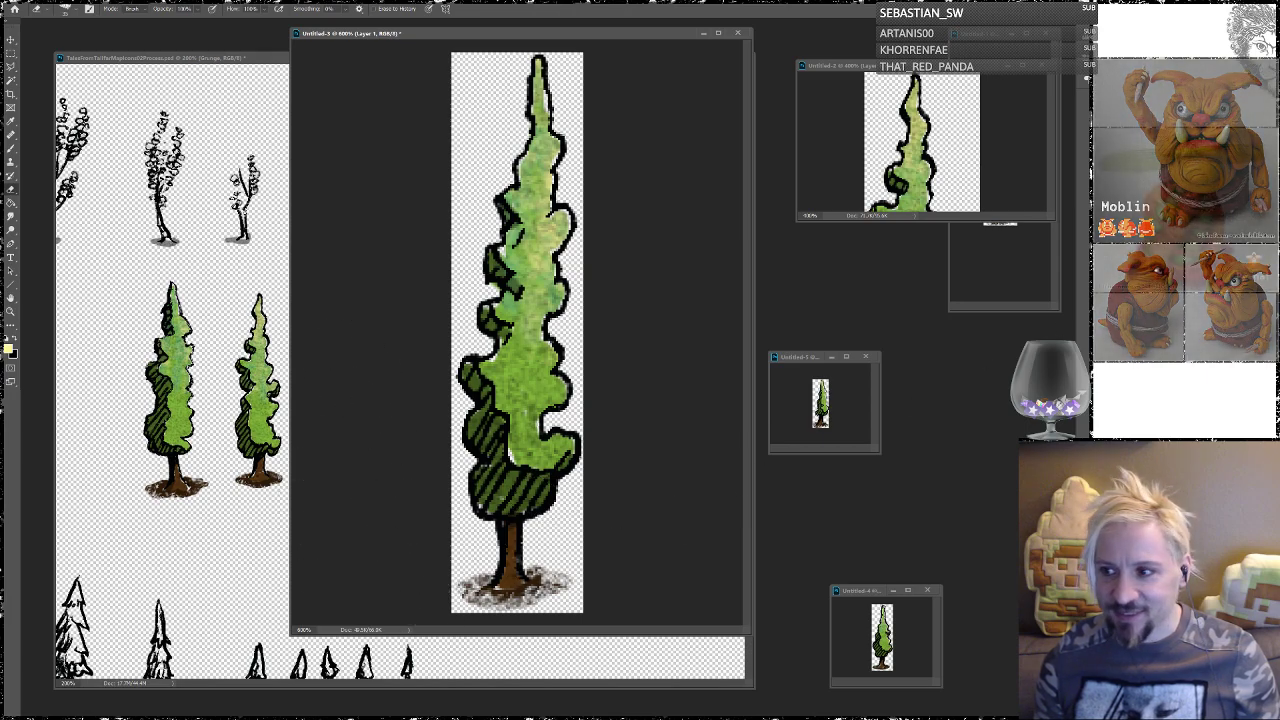
Step: Reduce the third tree's view to 300%, shrink its window around it and set it aside from the icon sheet
key("ctrl+minus")
key("ctrl+minus")
key("ctrl+minus")
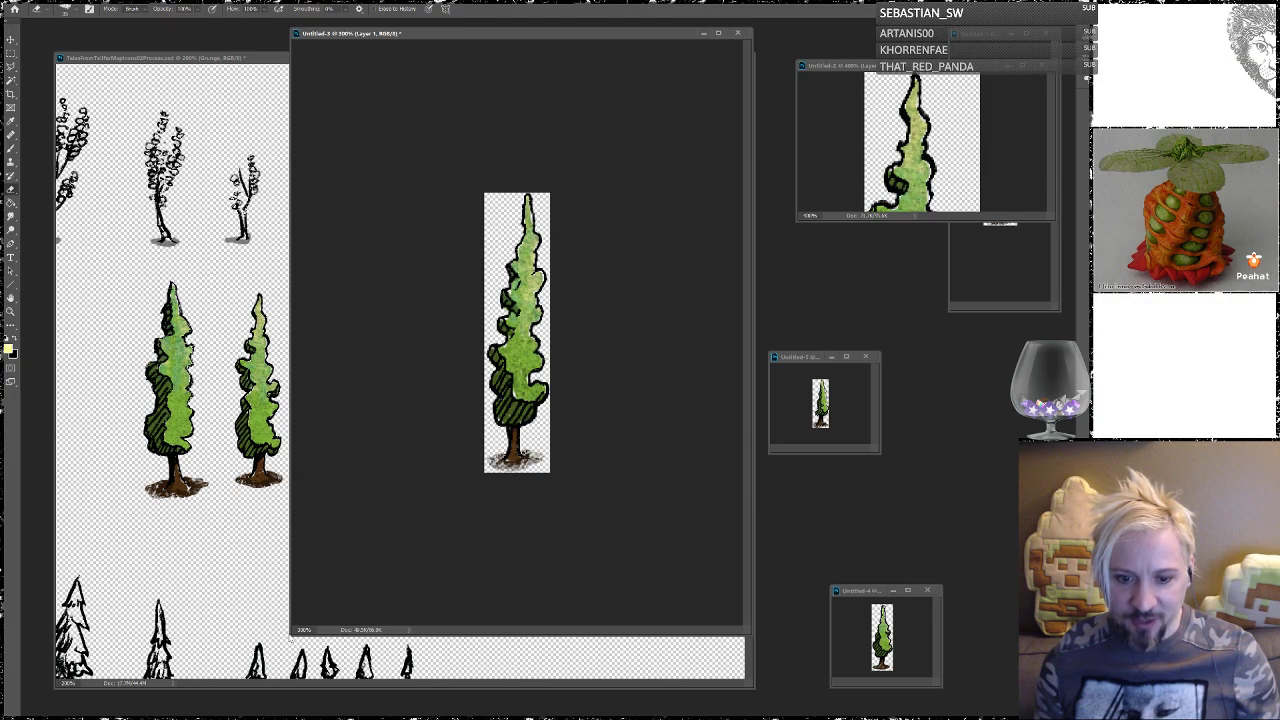
left_click_drag(292, 632, 580, 341)
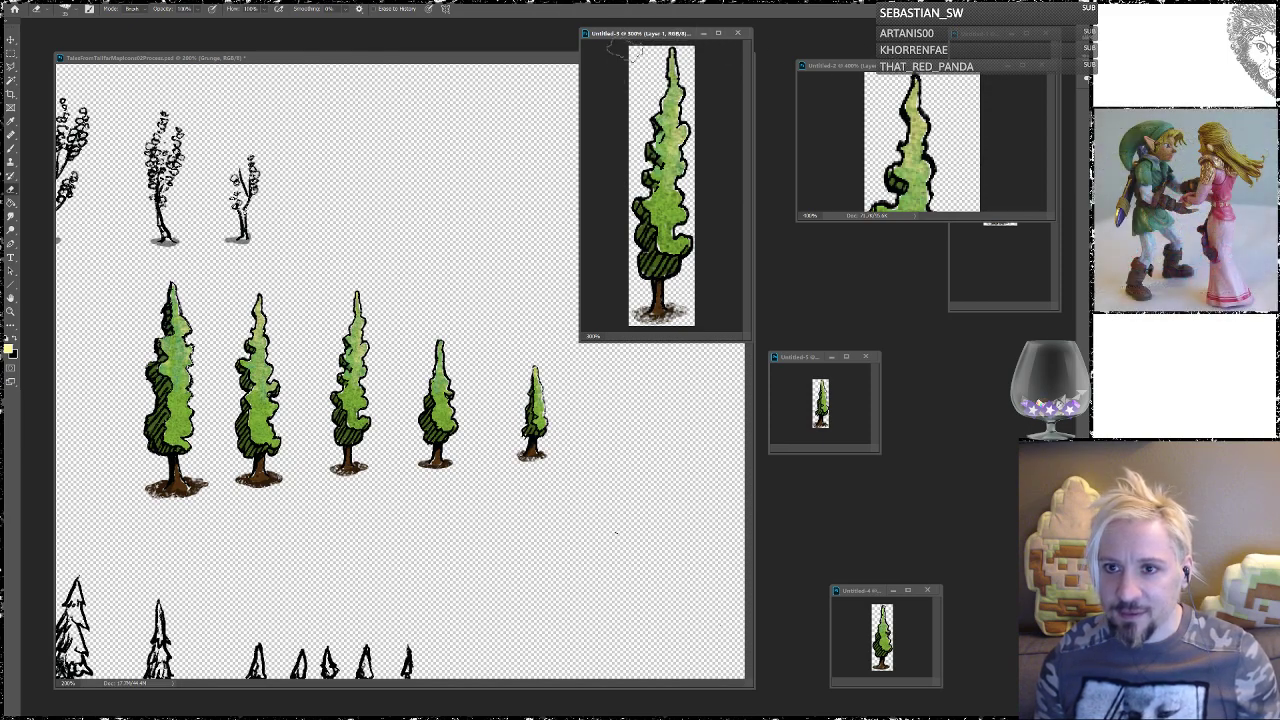
left_click_drag(620, 36, 940, 98)
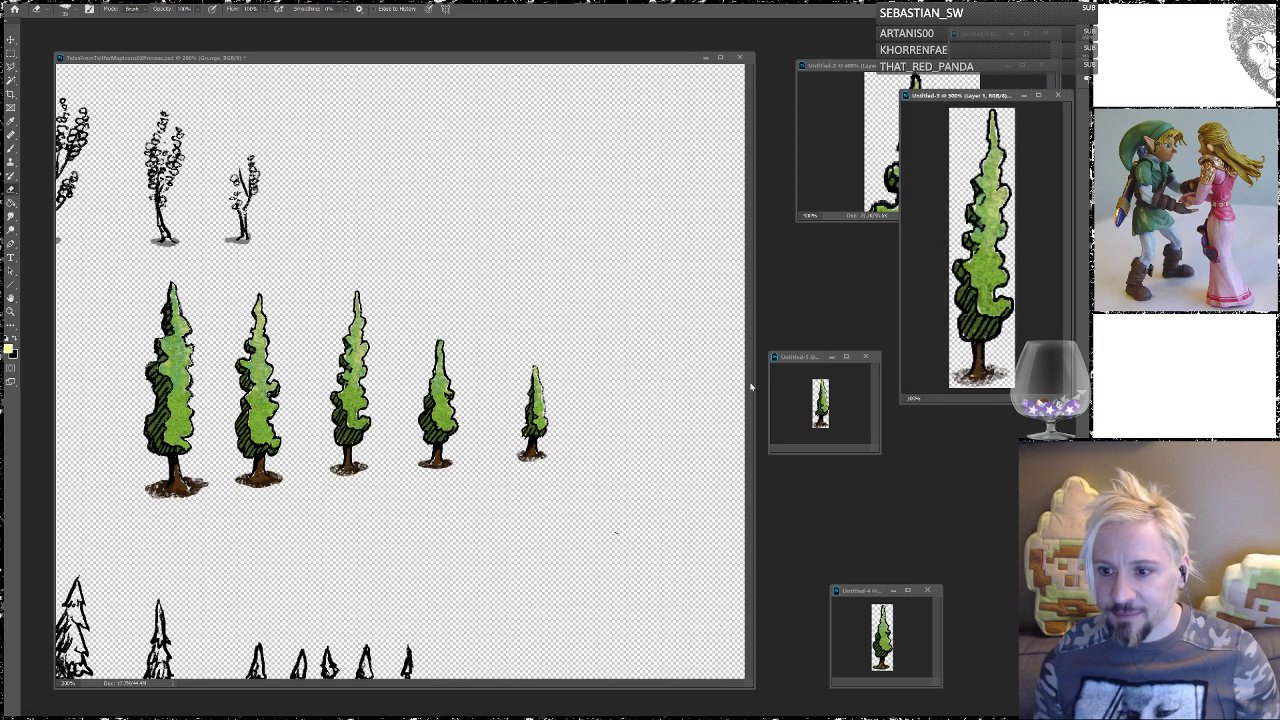
Step: Place the fourth tree's document over the icon sheet in an enlarged window, magnify it to 600% and soften its ground texture
left_click_drag(865, 593, 476, 126)
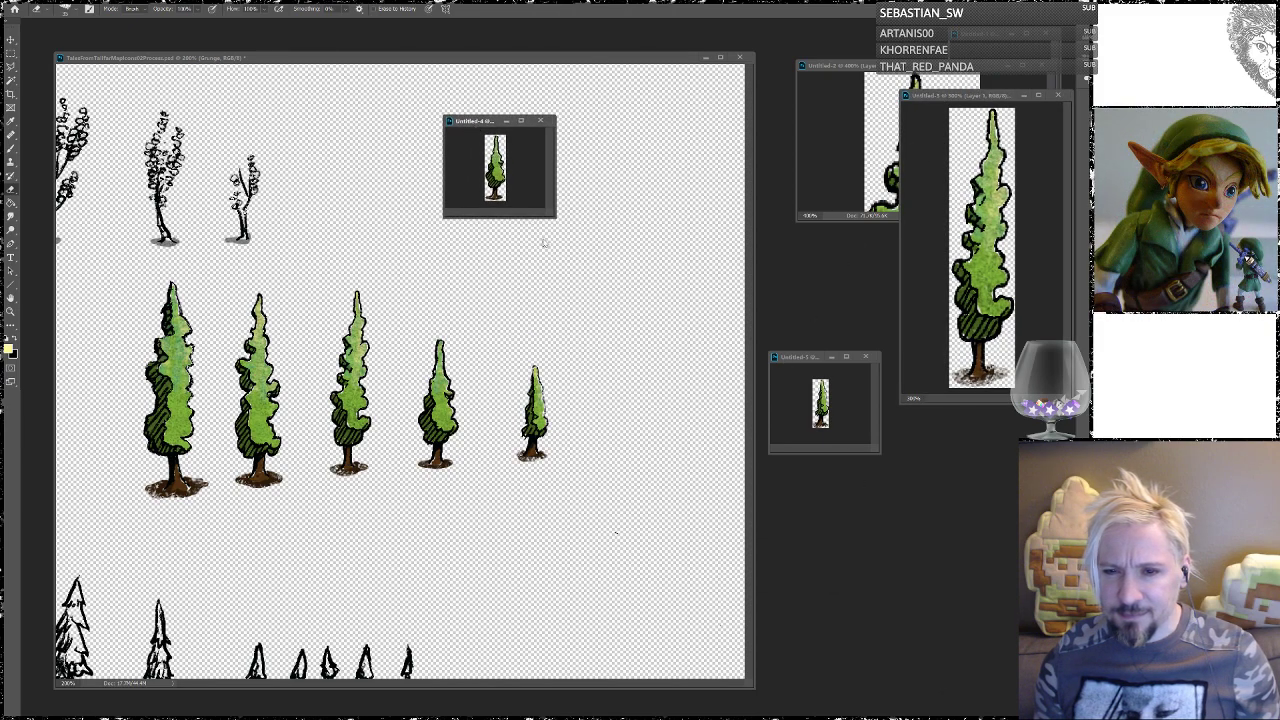
left_click_drag(553, 213, 898, 675)
left_click_drag(711, 119, 451, 62)
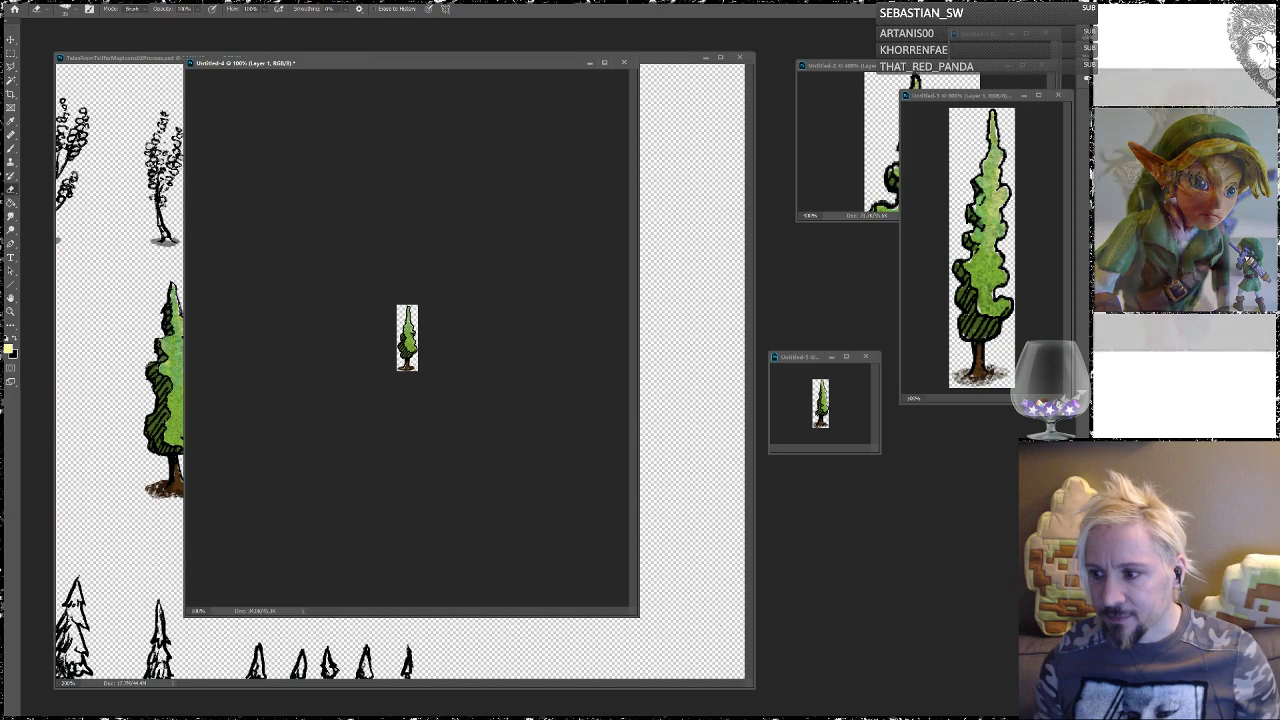
key("ctrl+plus")
key("ctrl+plus")
key("ctrl+plus")
key("ctrl+plus")
key("ctrl+plus")
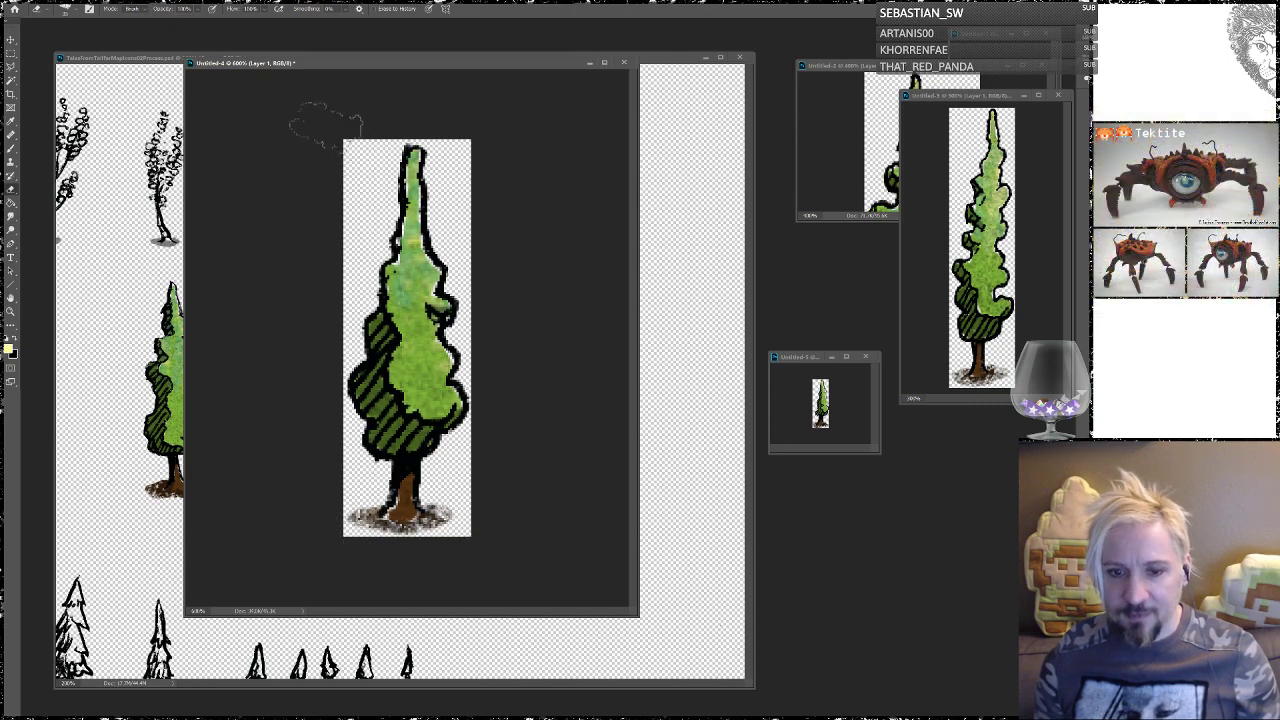
Step: Save the fourth tree as a PNG over the existing Poplar4 sprite, using the large file size option
left_click(28, 1)
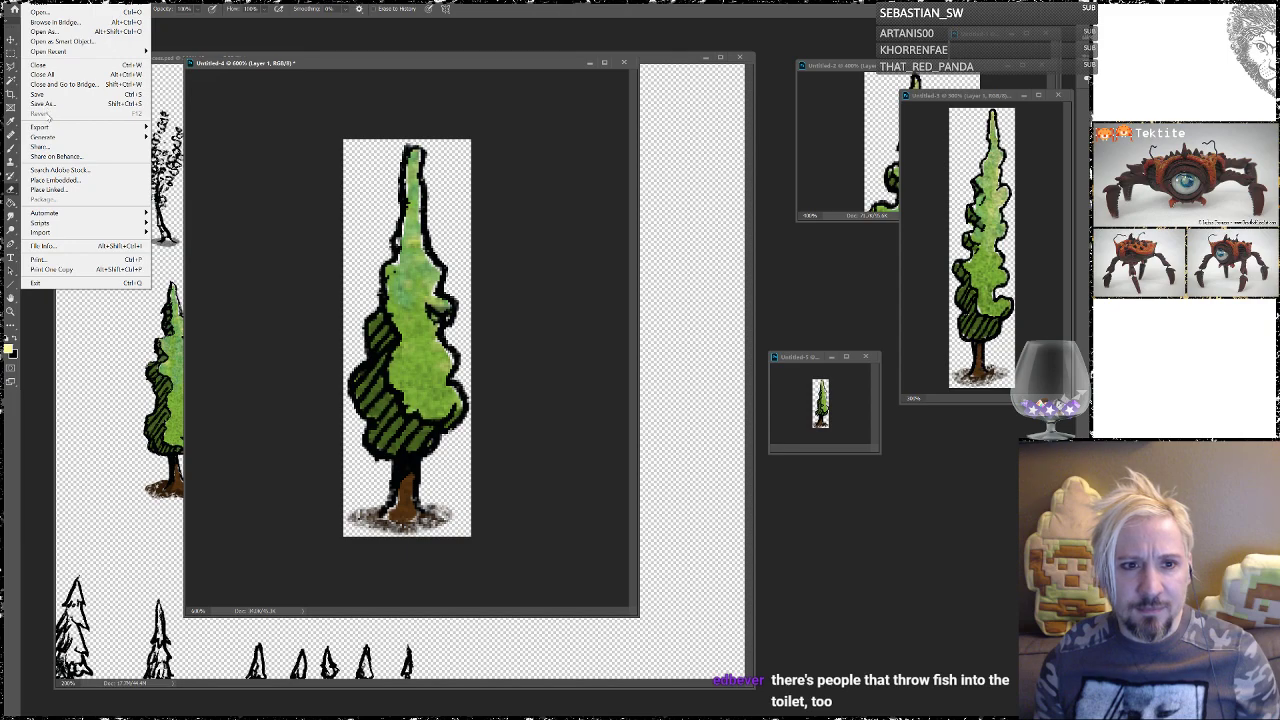
left_click(44, 105)
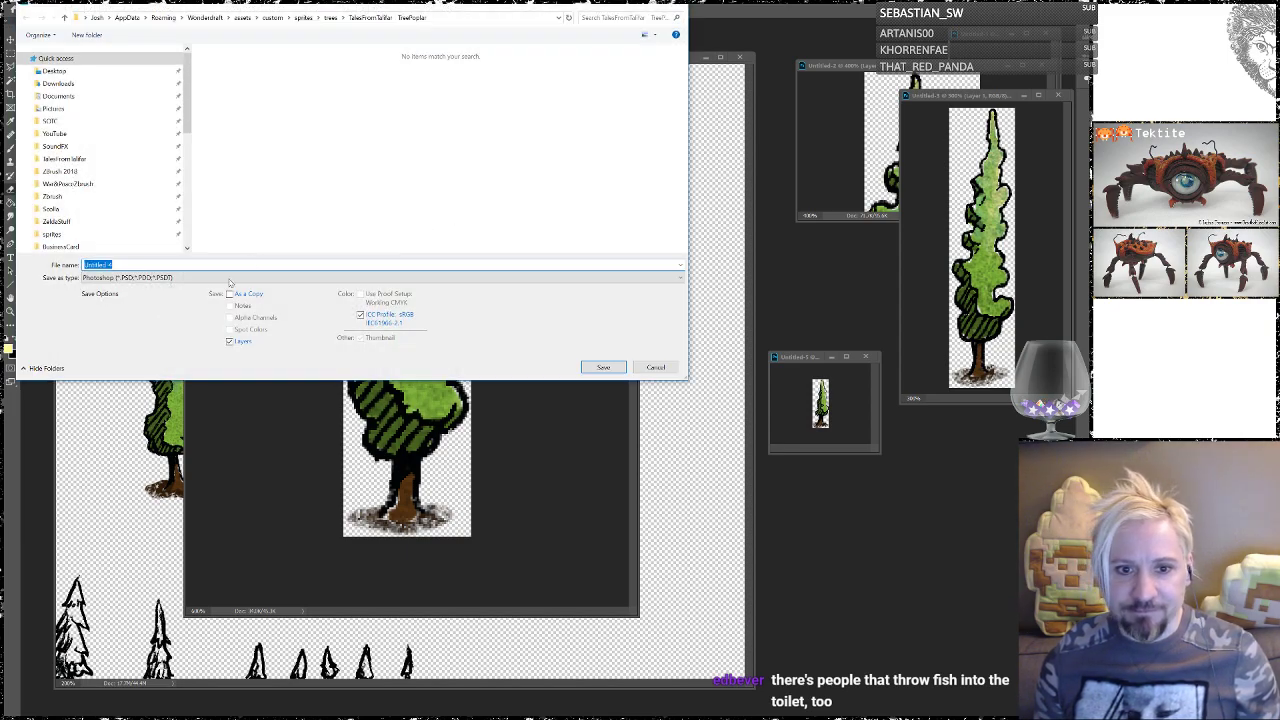
left_click(211, 280)
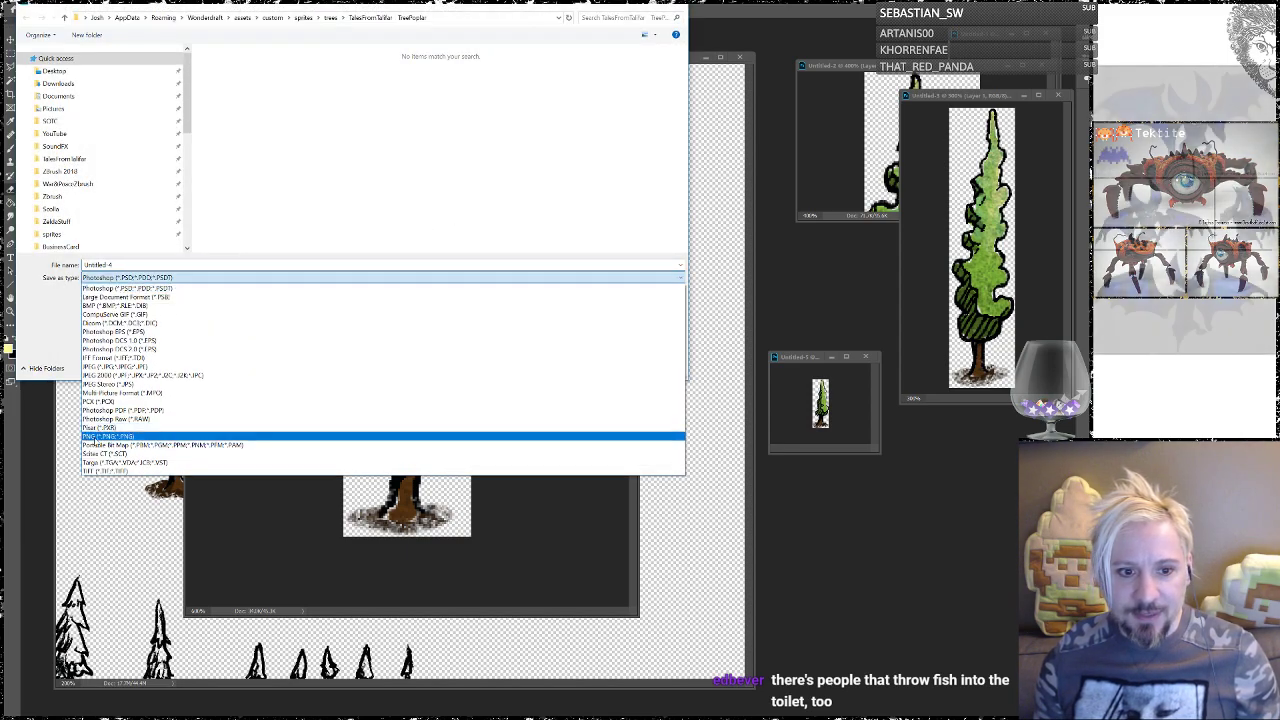
left_click(95, 432)
left_click(410, 78)
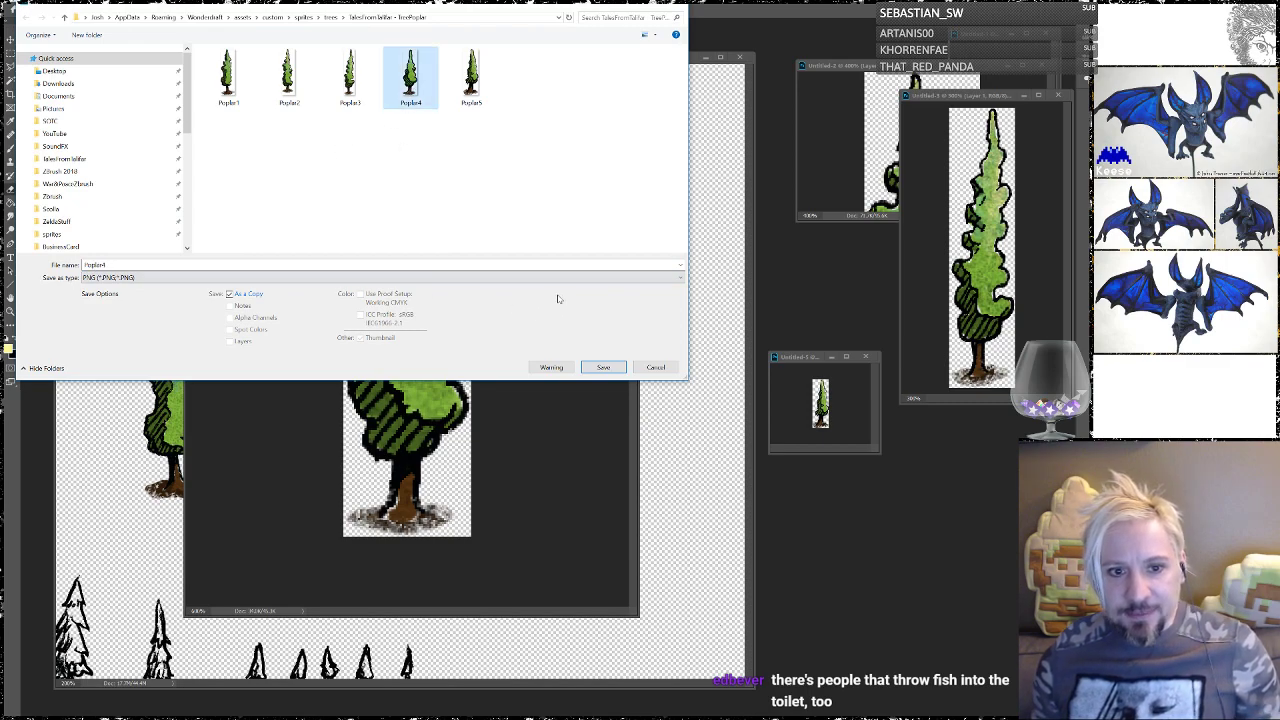
left_click(603, 367)
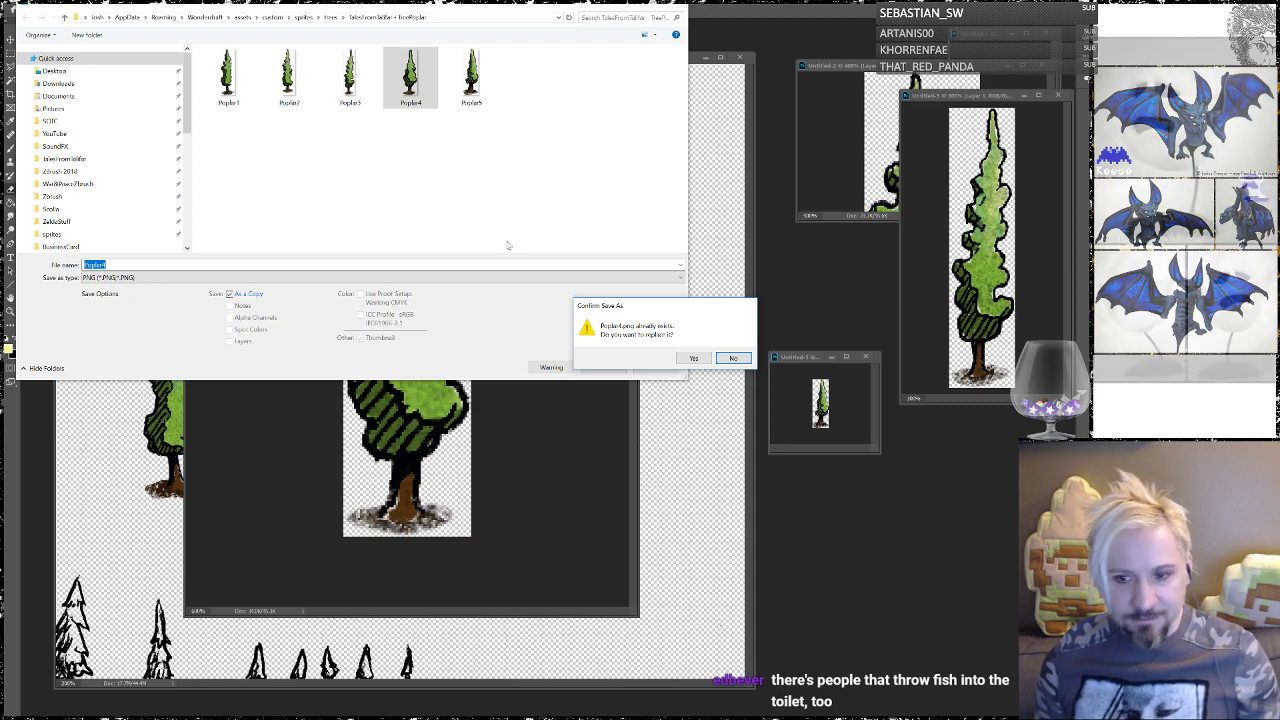
left_click(691, 358)
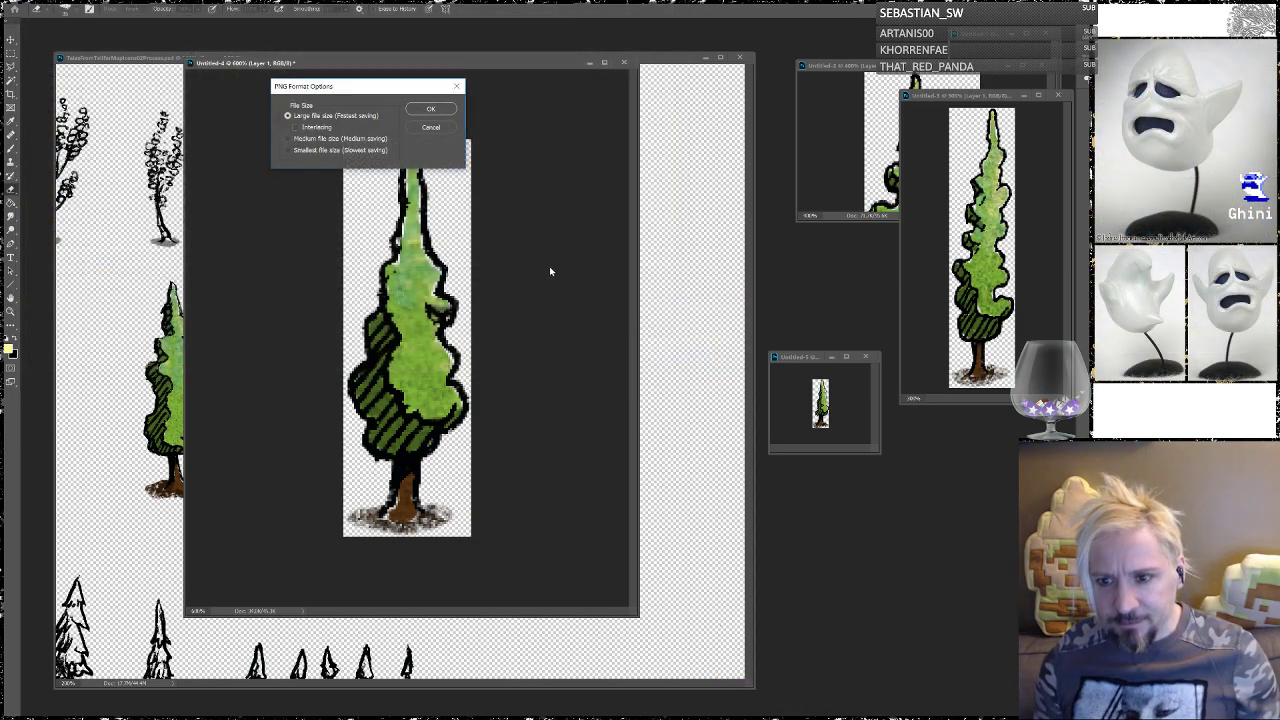
left_click(430, 108)
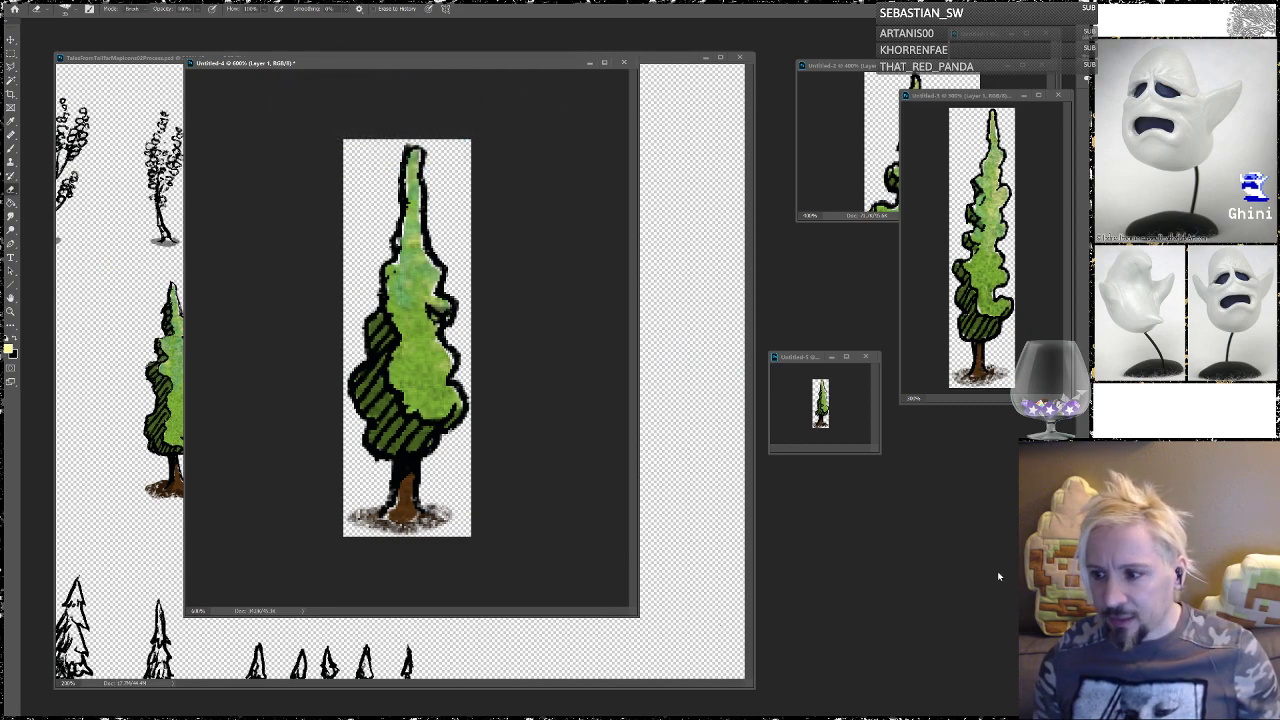
Step: Reduce the fourth tree's view to 200%, shrink its window and set it aside below the third tree's window
key("ctrl+minus")
key("ctrl+minus")
key("ctrl+minus")
key("ctrl+minus")
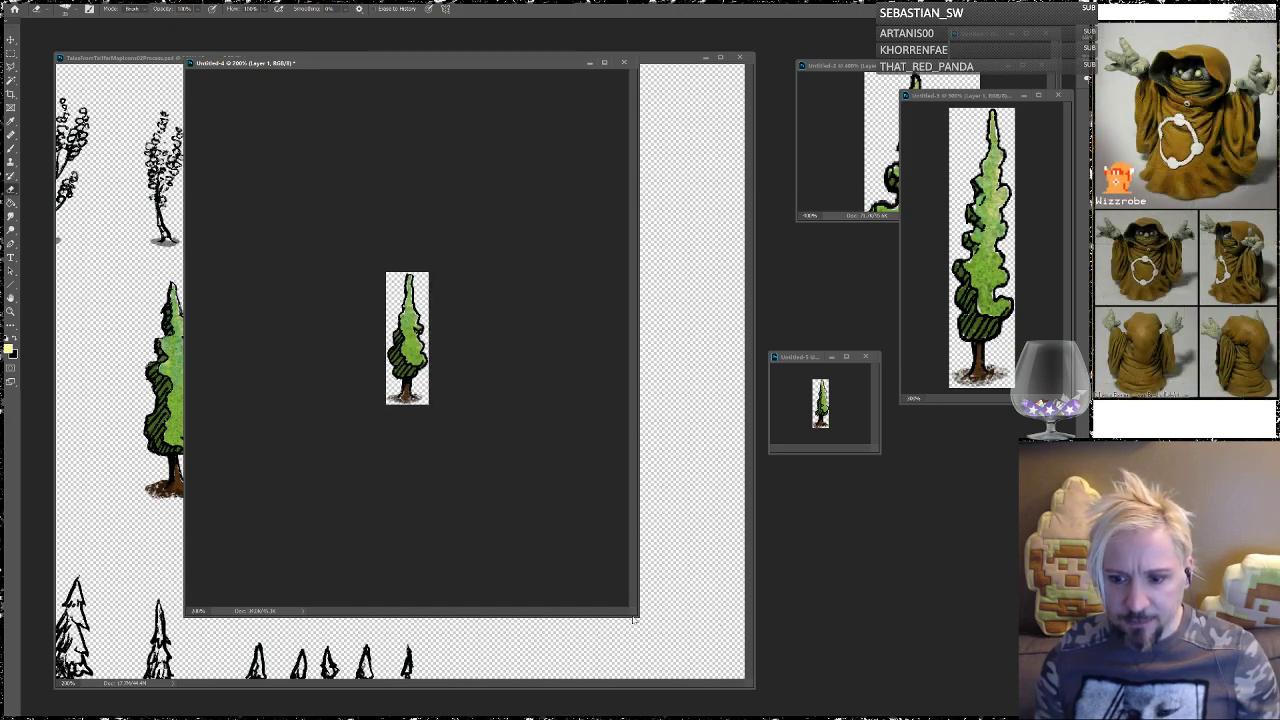
left_click_drag(637, 615, 340, 263)
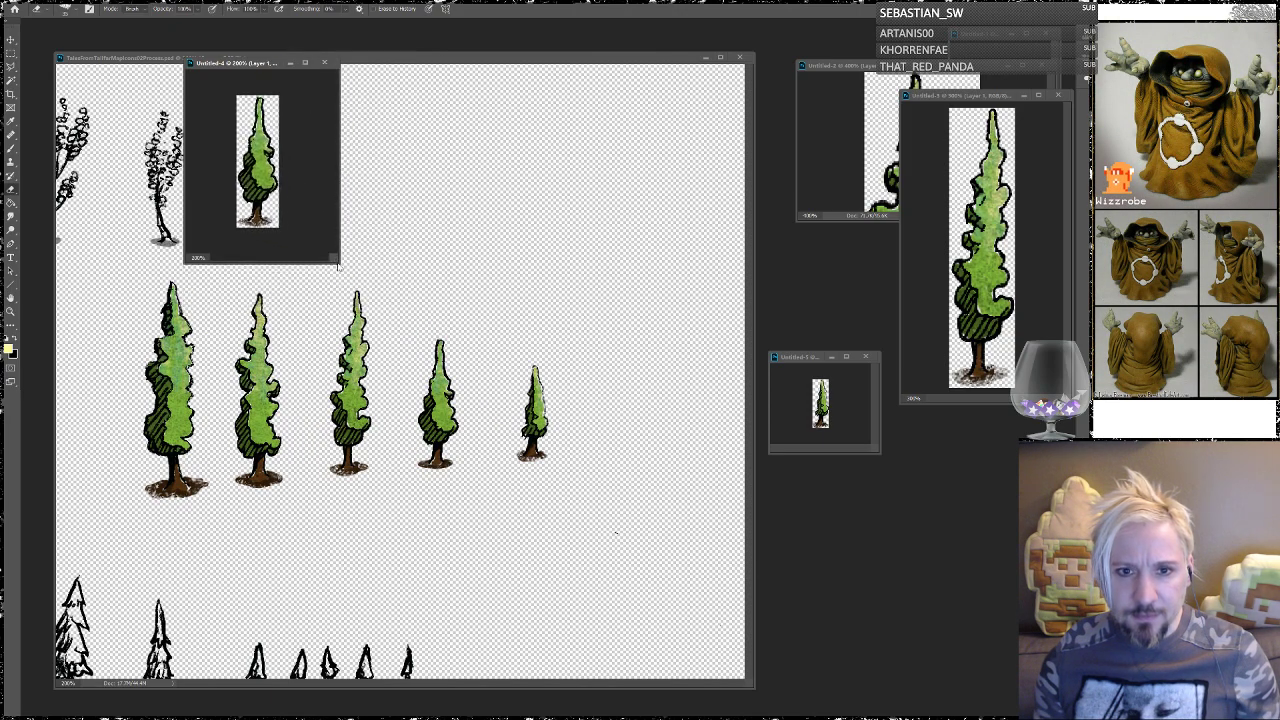
left_click_drag(226, 72, 952, 379)
Step: Place the fifth tree's document over the icon sheet in an enlarged window, magnify it to 600% and soften its ground texture
left_click_drag(797, 358, 491, 130)
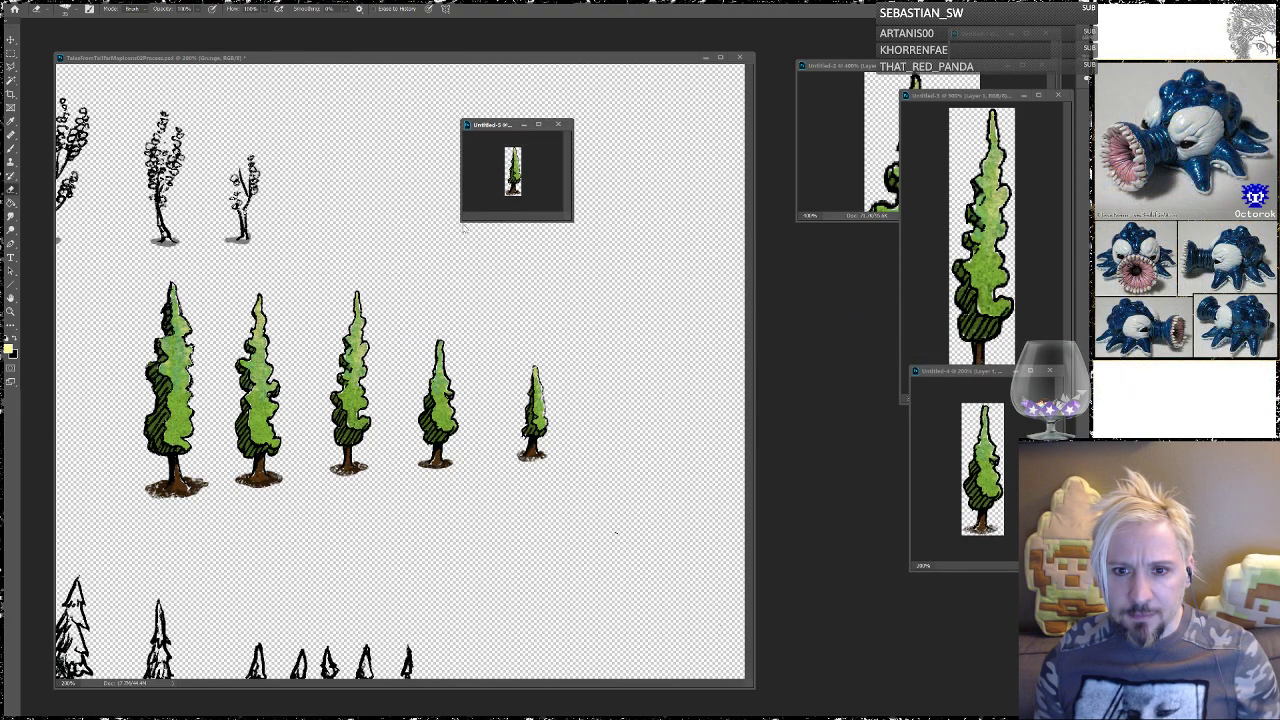
left_click_drag(463, 221, 211, 588)
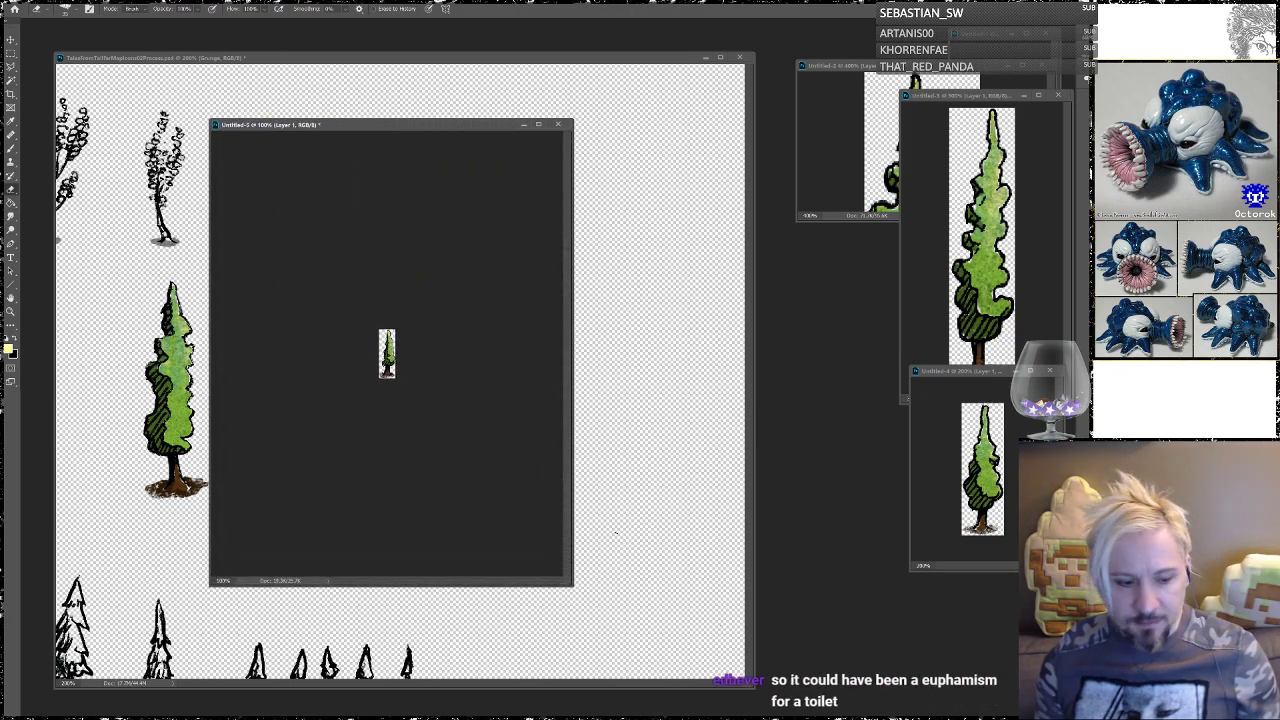
key("ctrl+plus")
key("ctrl+plus")
key("ctrl+plus")
key("ctrl+plus")
key("ctrl+plus")
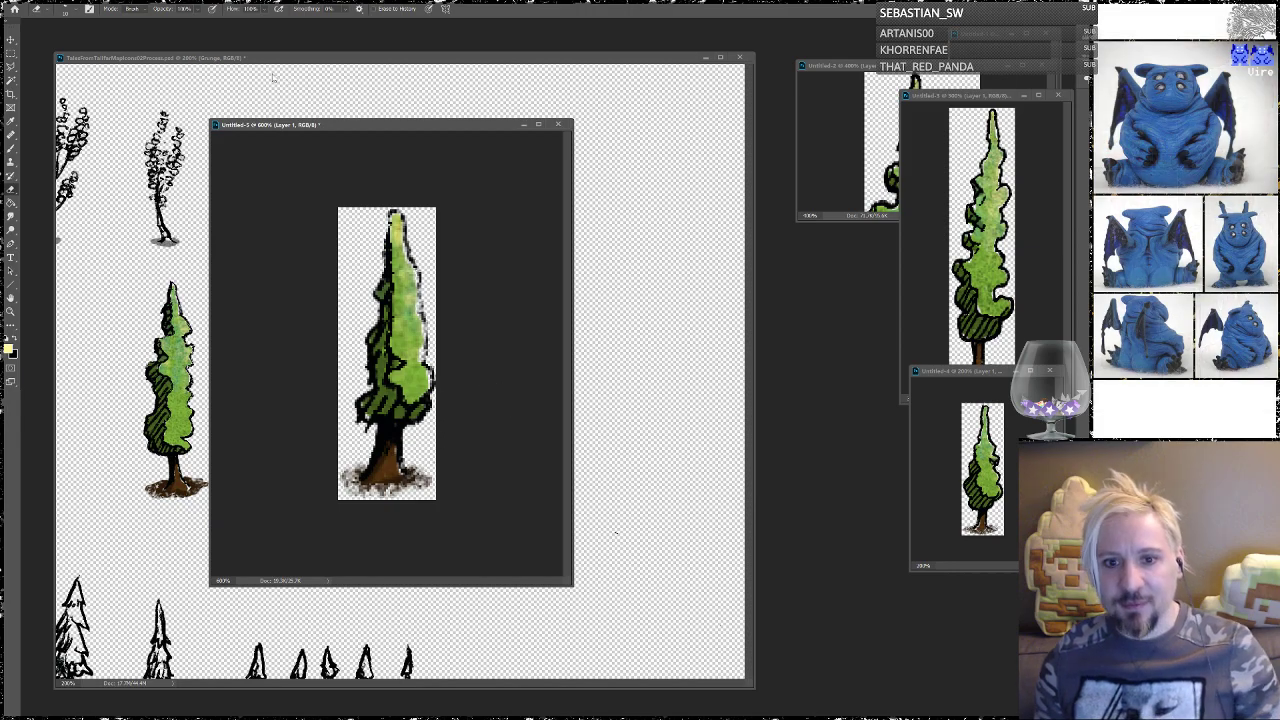
Step: Save the fifth tree as a PNG over the existing Poplar5 sprite with the large file size option, and set its window aside
left_click(30, 1)
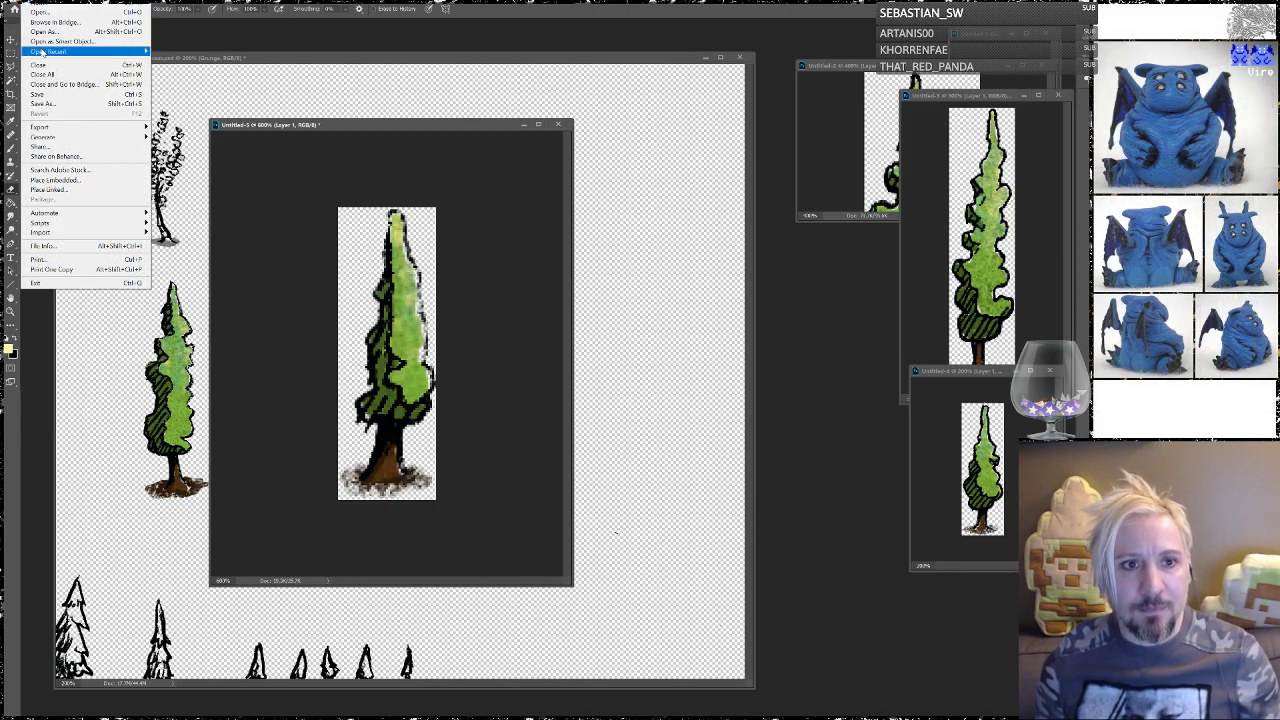
left_click(60, 106)
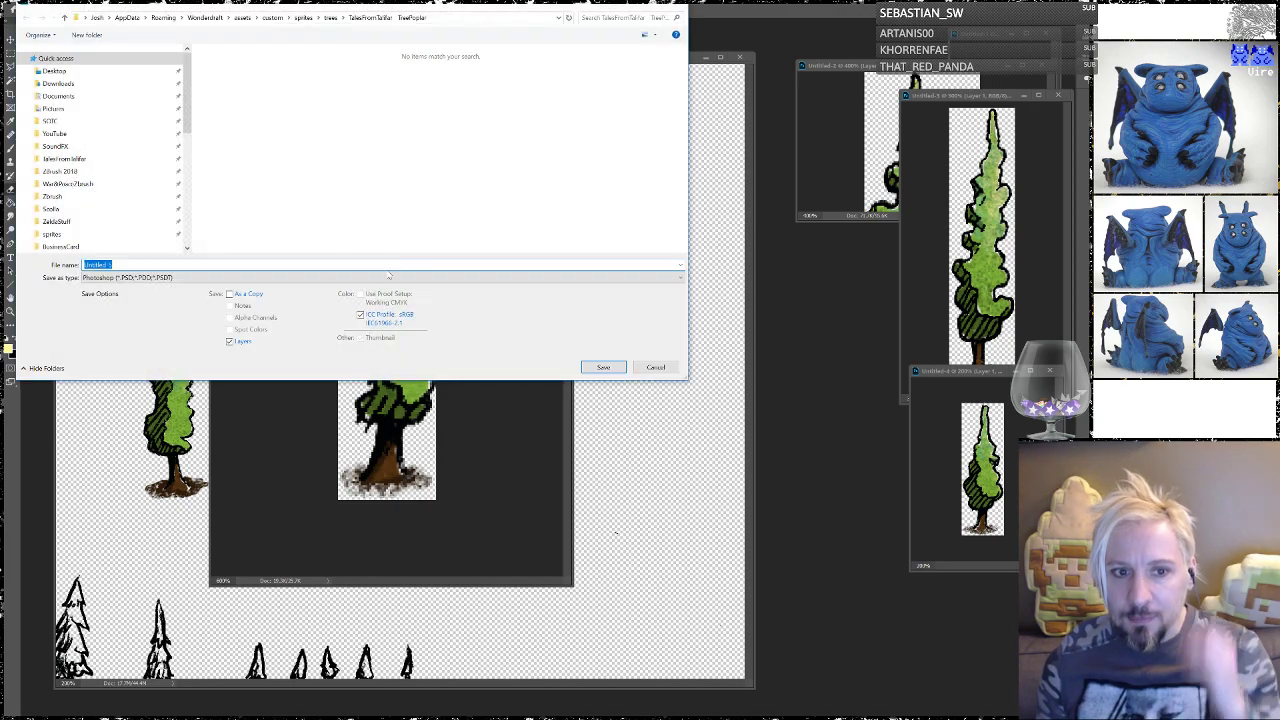
left_click(233, 278)
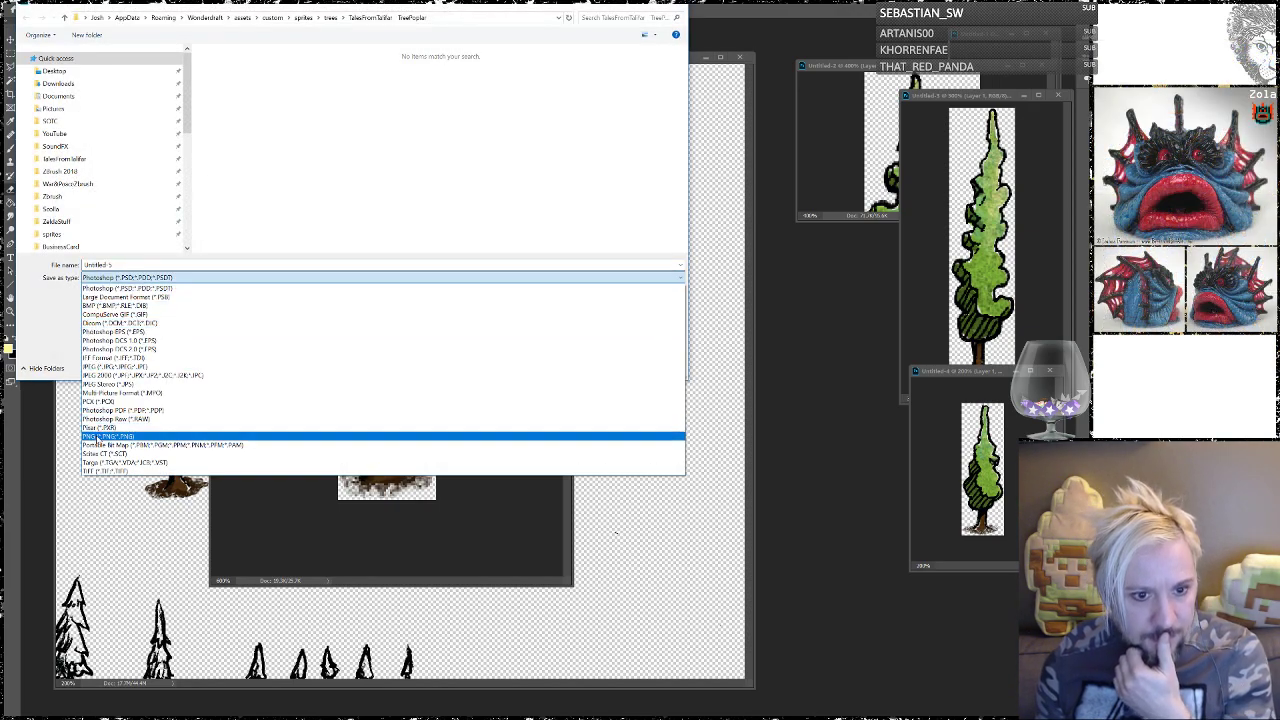
left_click(98, 437)
left_click(471, 77)
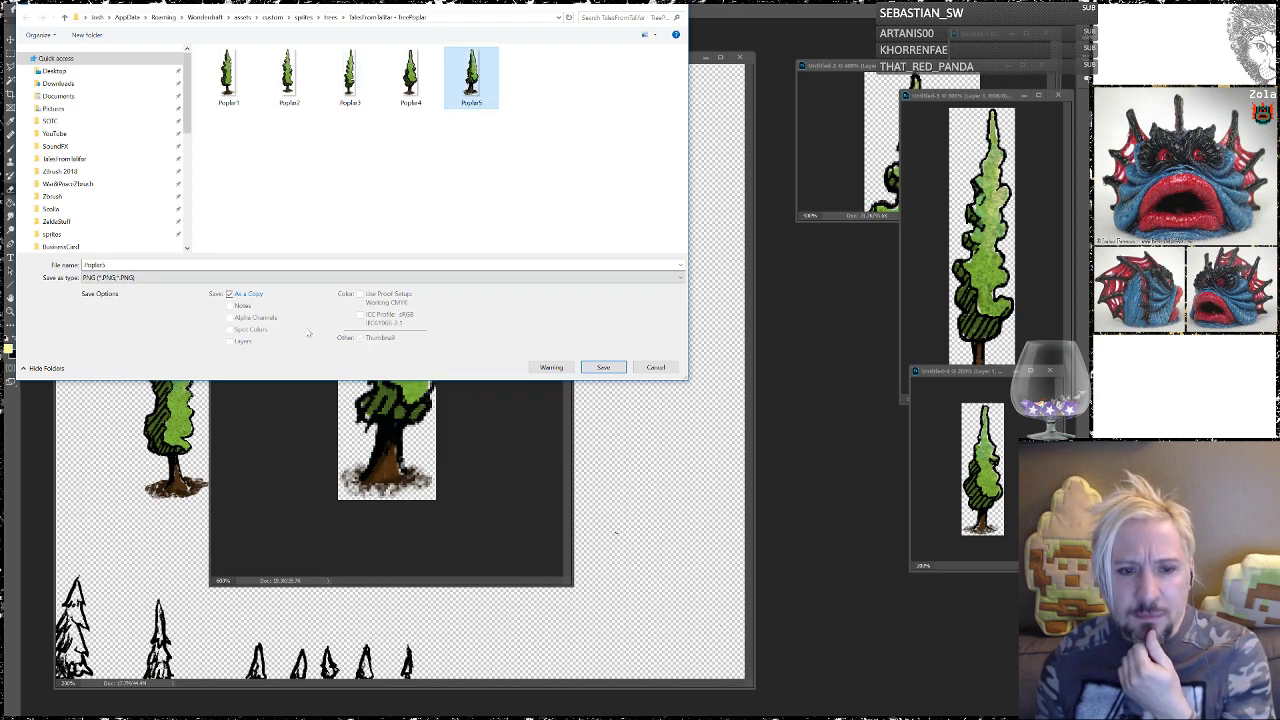
left_click(603, 369)
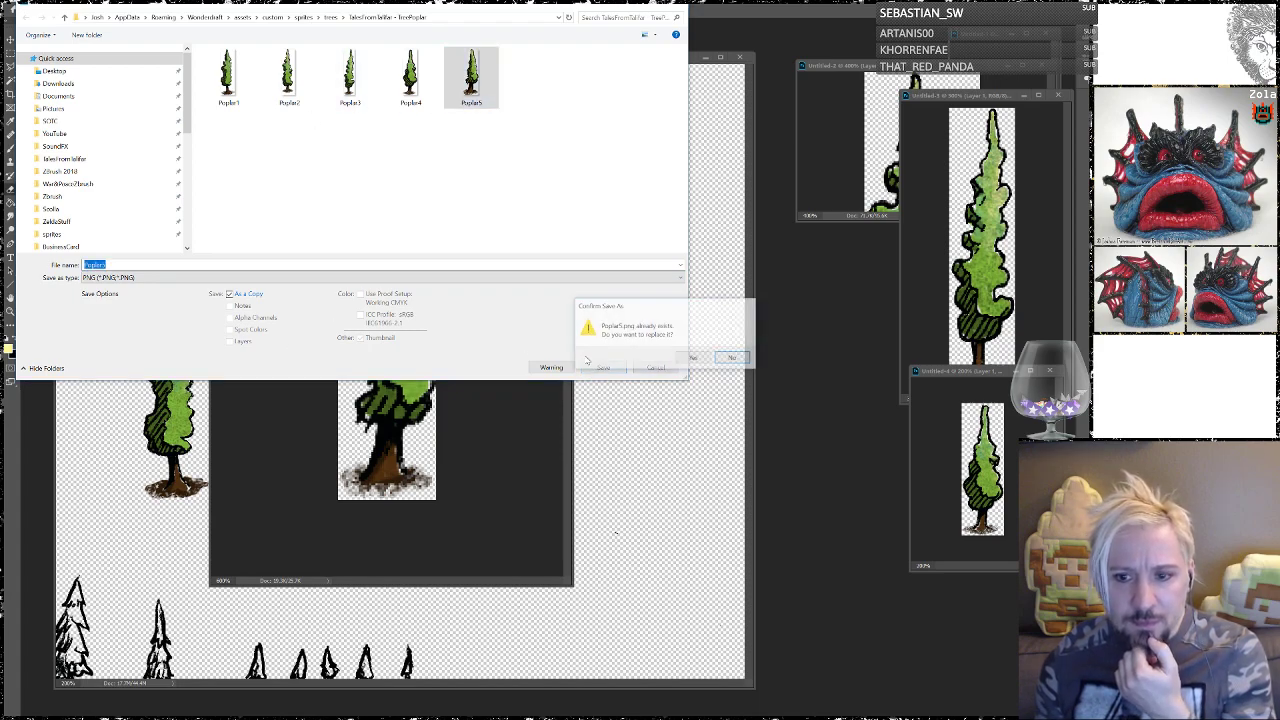
left_click(691, 358)
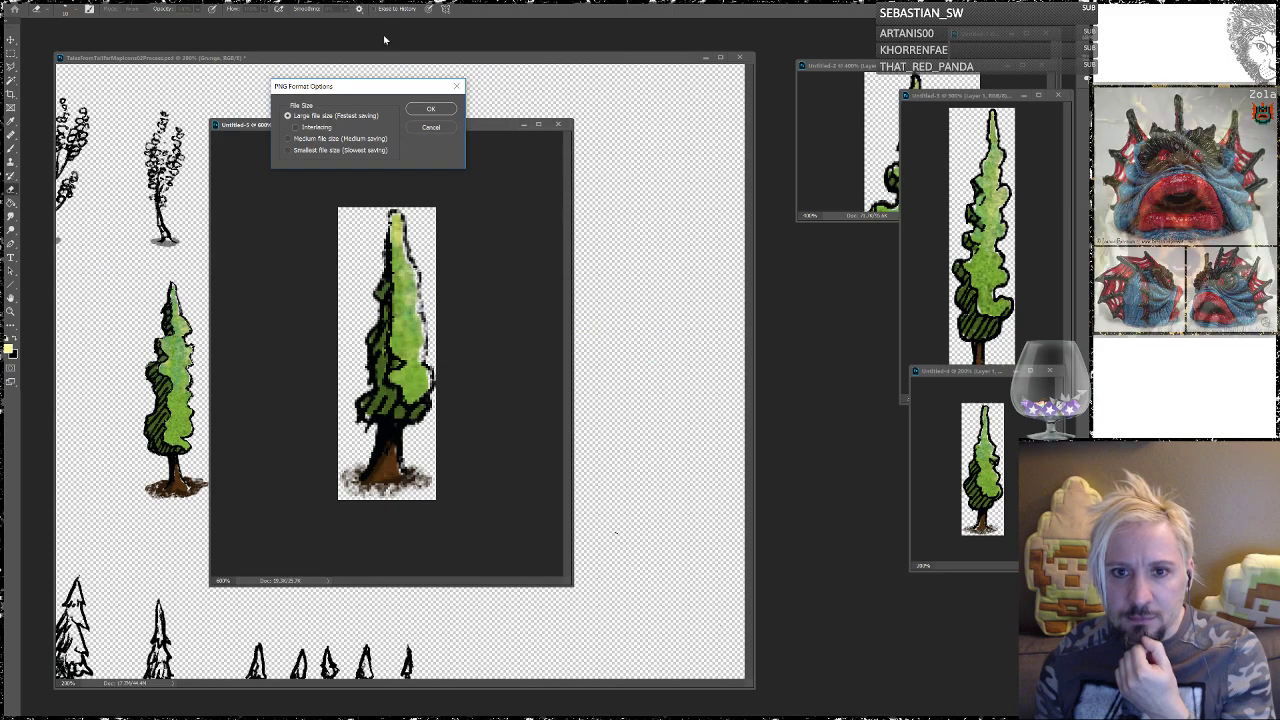
left_click(426, 110)
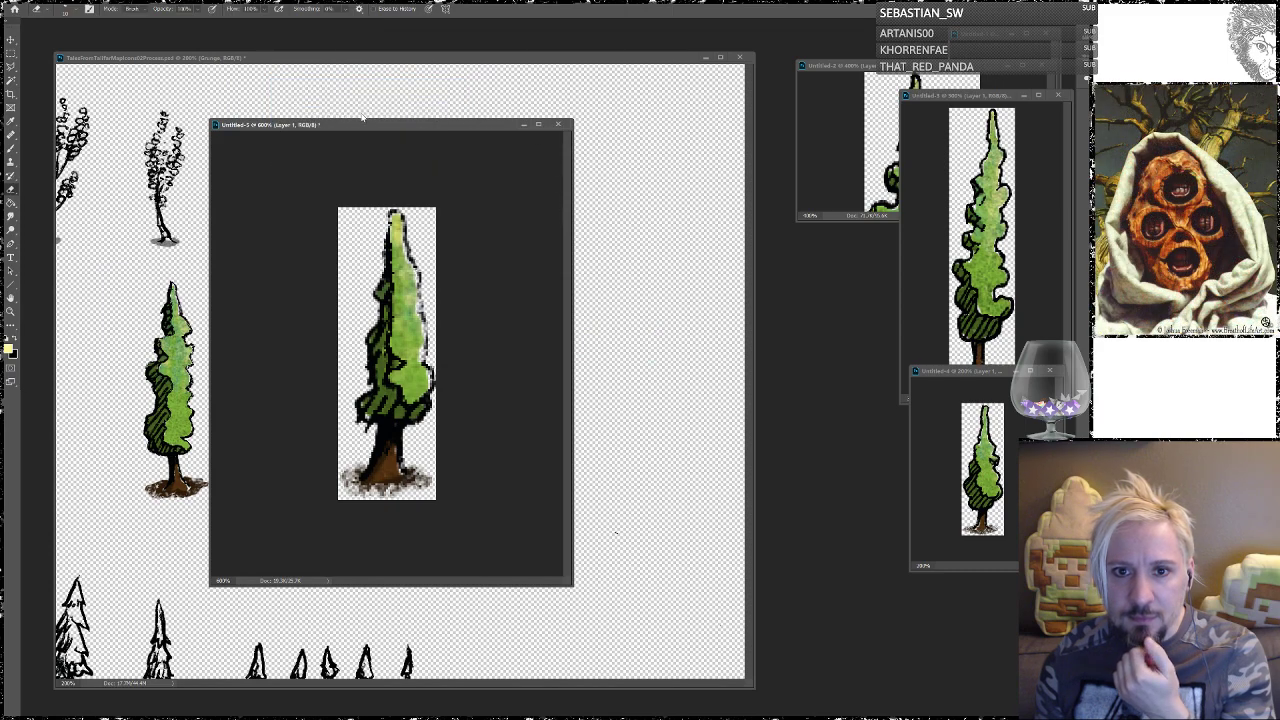
left_click_drag(361, 122, 842, 222)
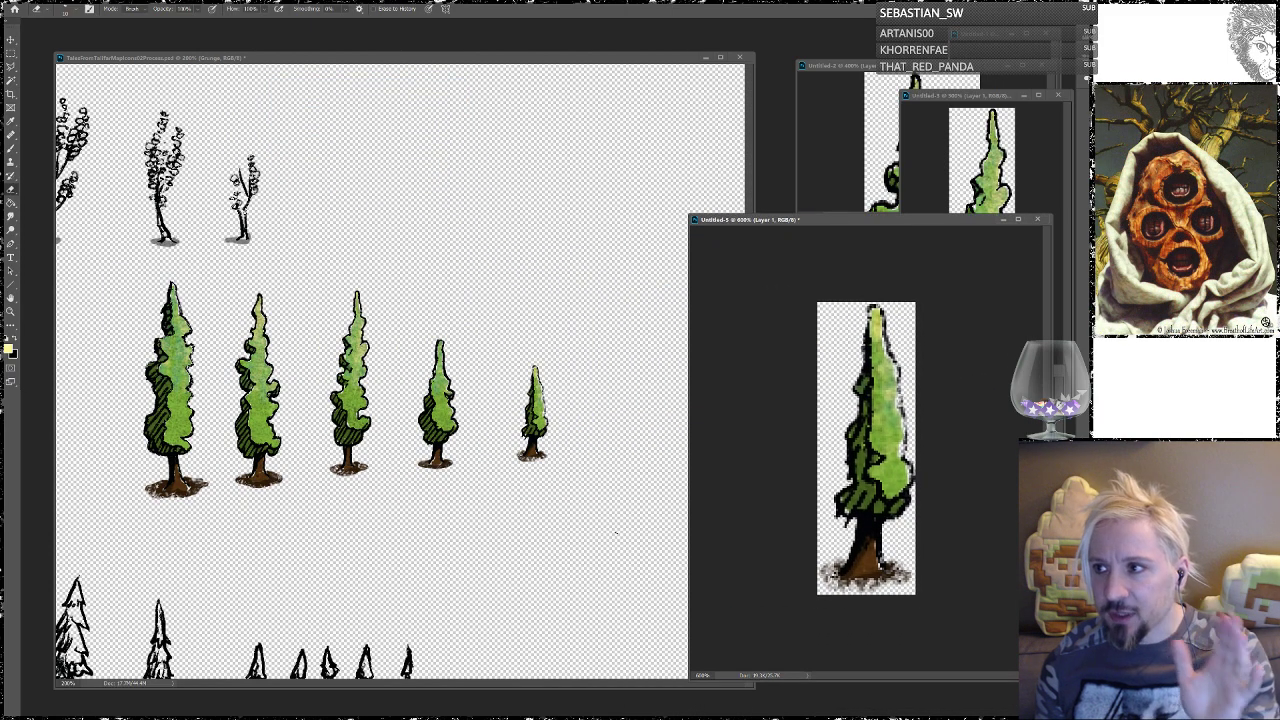
Step: Switch to Wonderdraft and open the TestBed map to test the re-exported poplar sprites
key("alt+Tab")
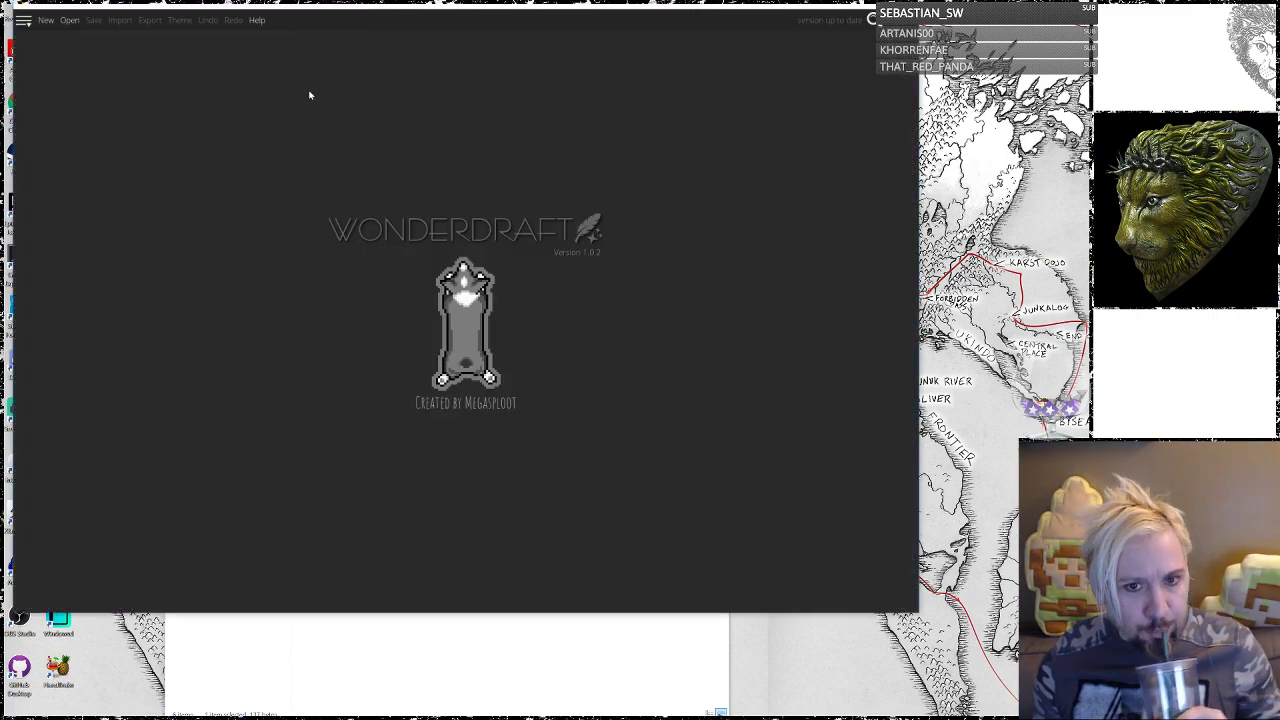
left_click(76, 22)
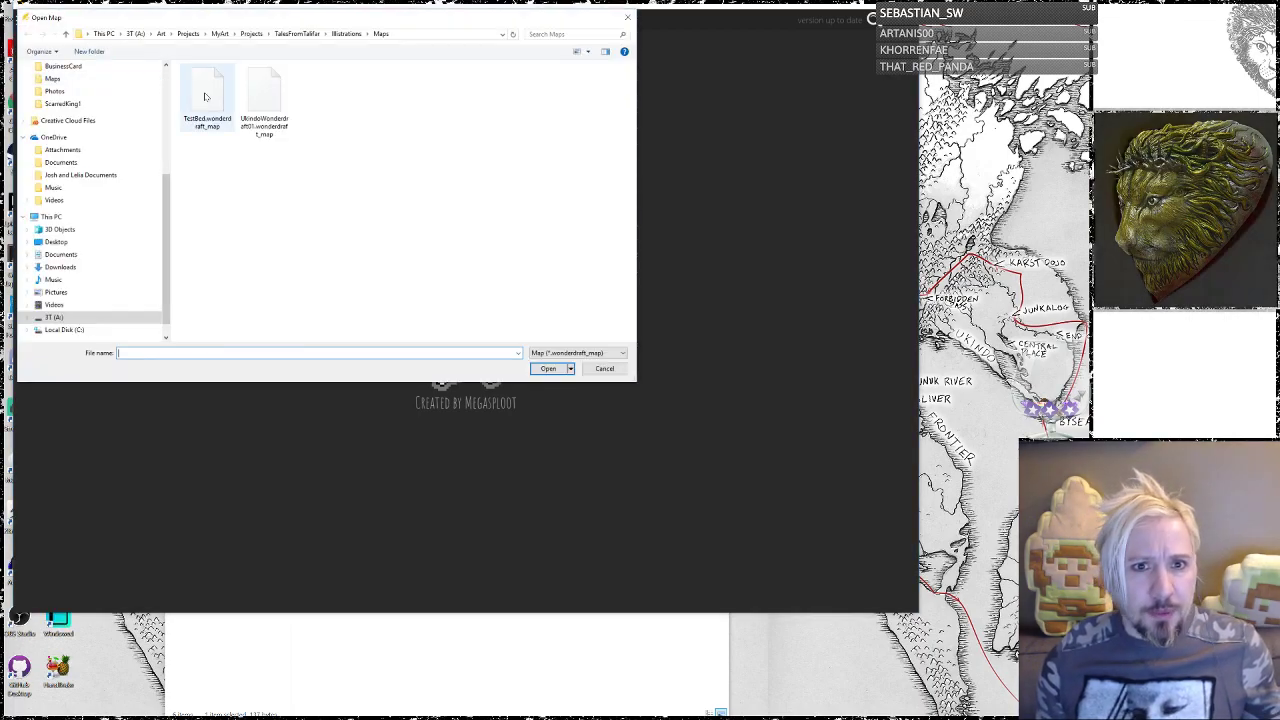
left_click(208, 98)
left_click(541, 368)
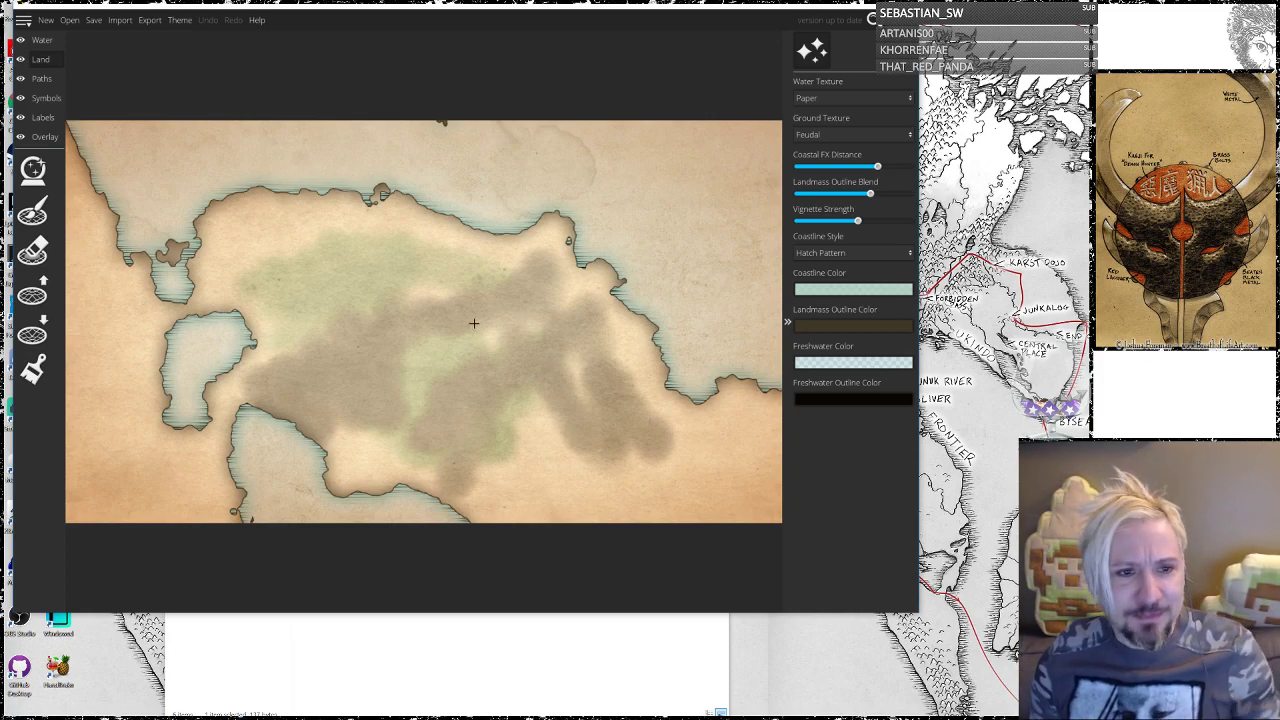
Step: Scatter poplar tree symbols over the green and brown ground of the test map, and close Wonderdraft without saving
left_click(45, 98)
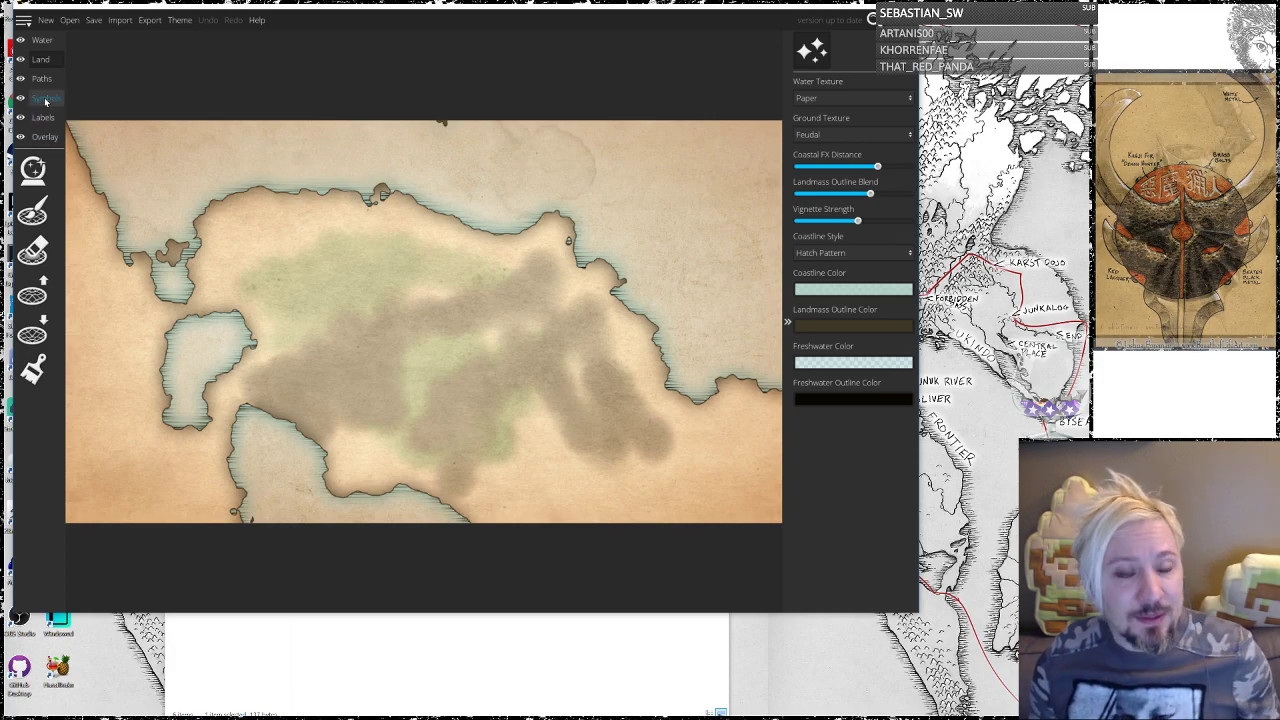
left_click(33, 208)
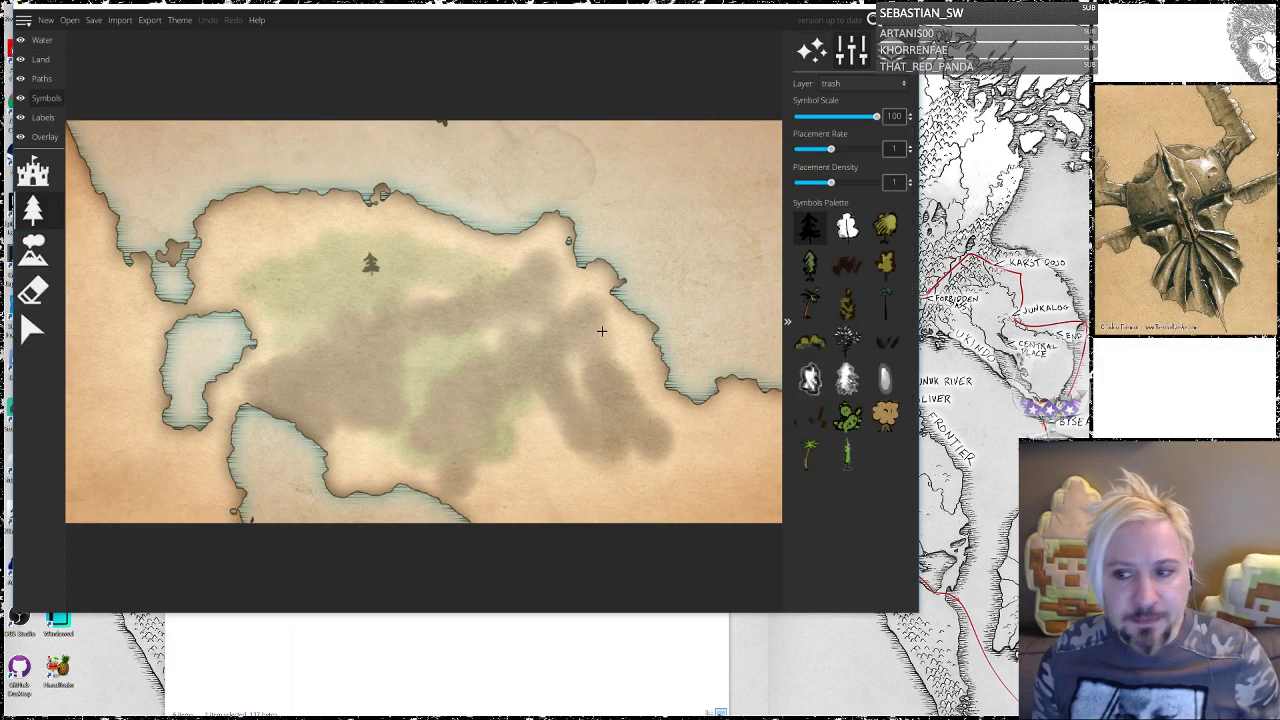
left_click(847, 455)
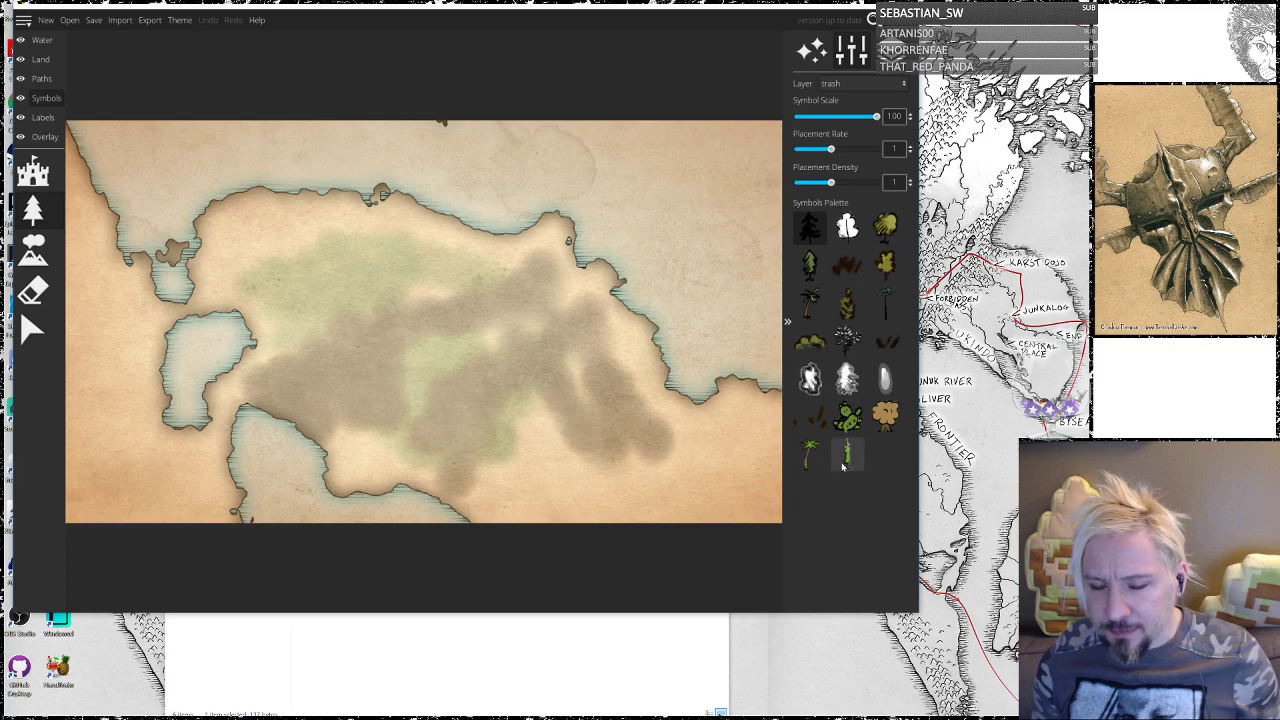
left_click(405, 340)
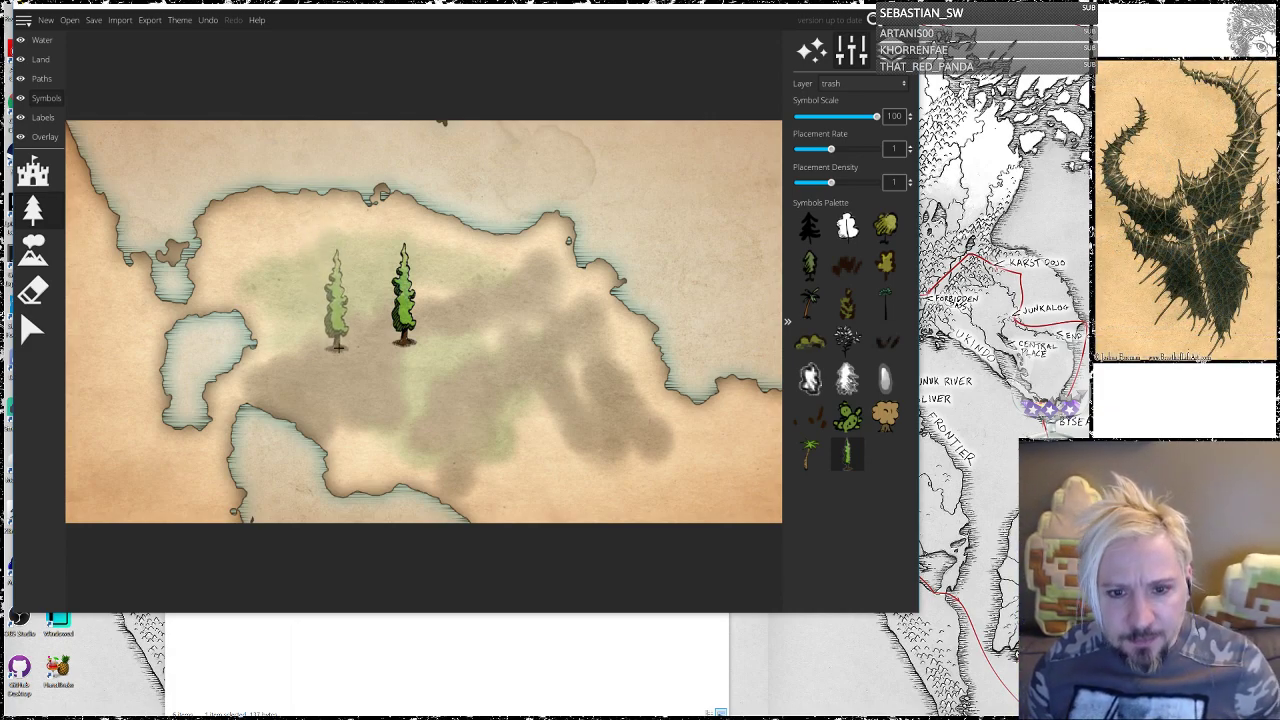
left_click_drag(316, 358, 372, 305)
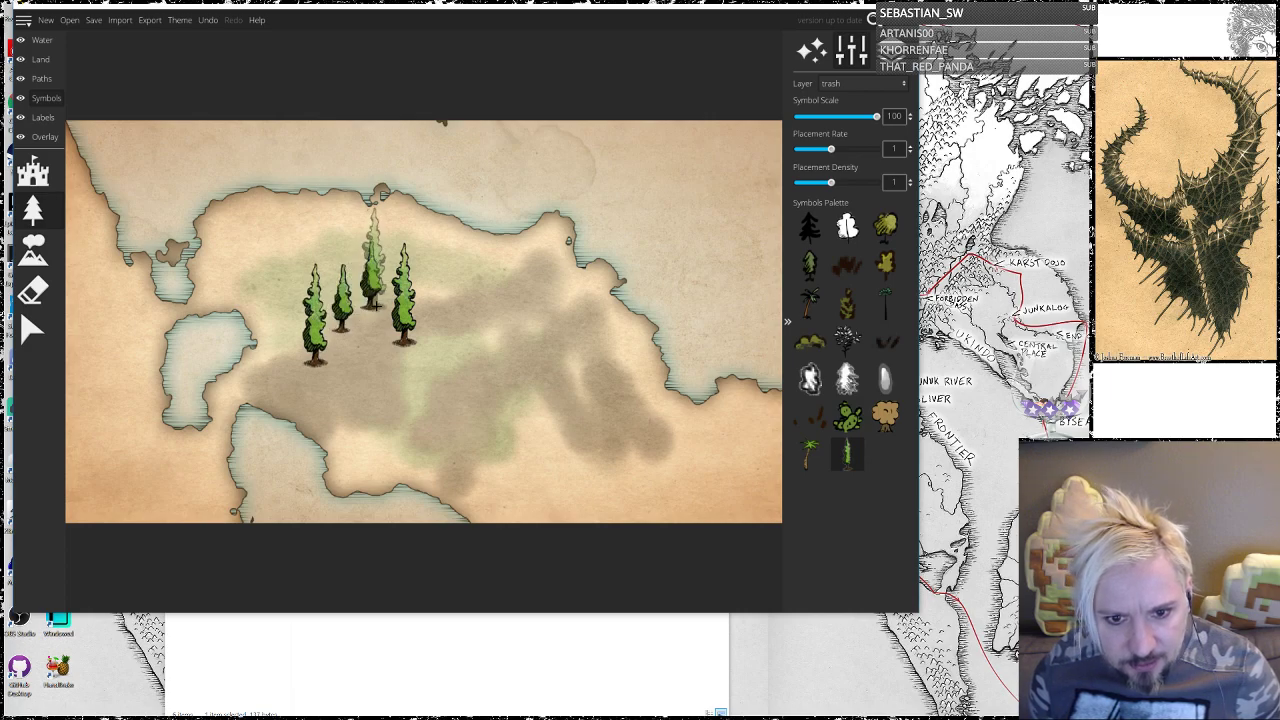
mouse_move(490, 352)
left_mouse_down()
mouse_move(436, 272)
mouse_move(235, 244)
mouse_move(256, 259)
mouse_move(274, 325)
mouse_move(306, 250)
mouse_move(376, 378)
mouse_move(455, 367)
mouse_move(478, 390)
mouse_move(353, 392)
mouse_move(295, 372)
left_mouse_up()
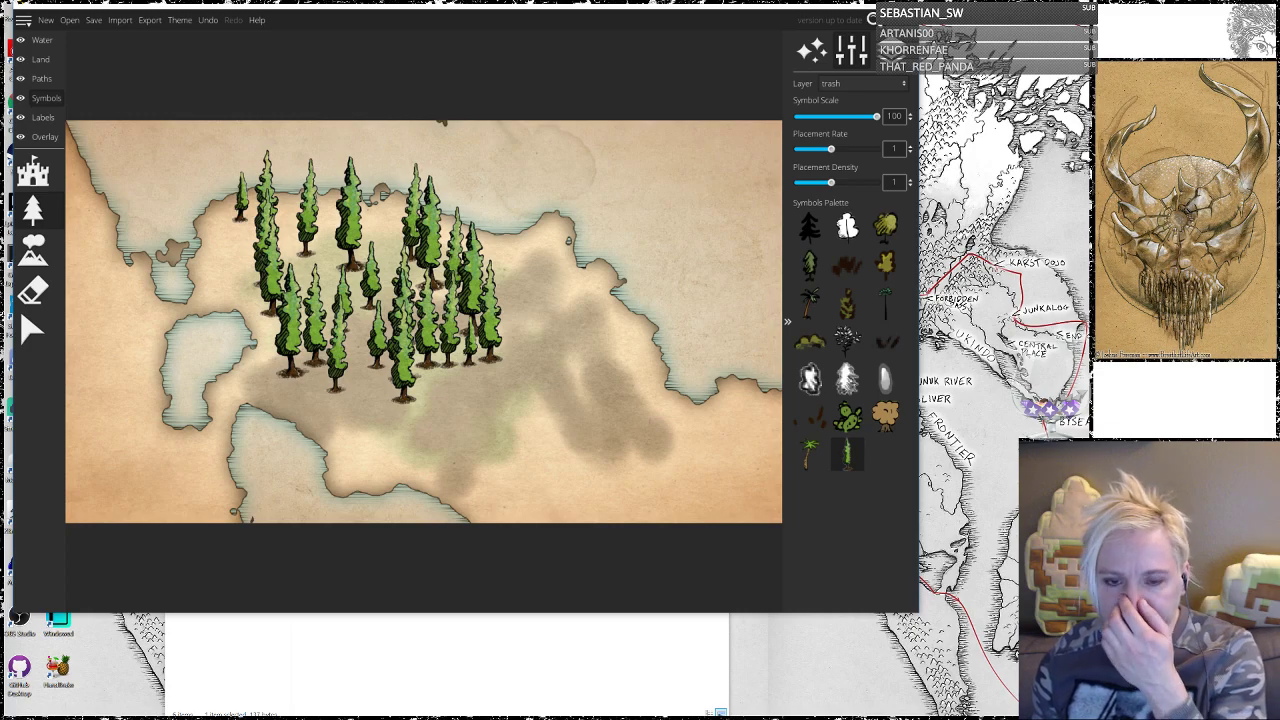
key("alt+F4")
left_click(466, 332)
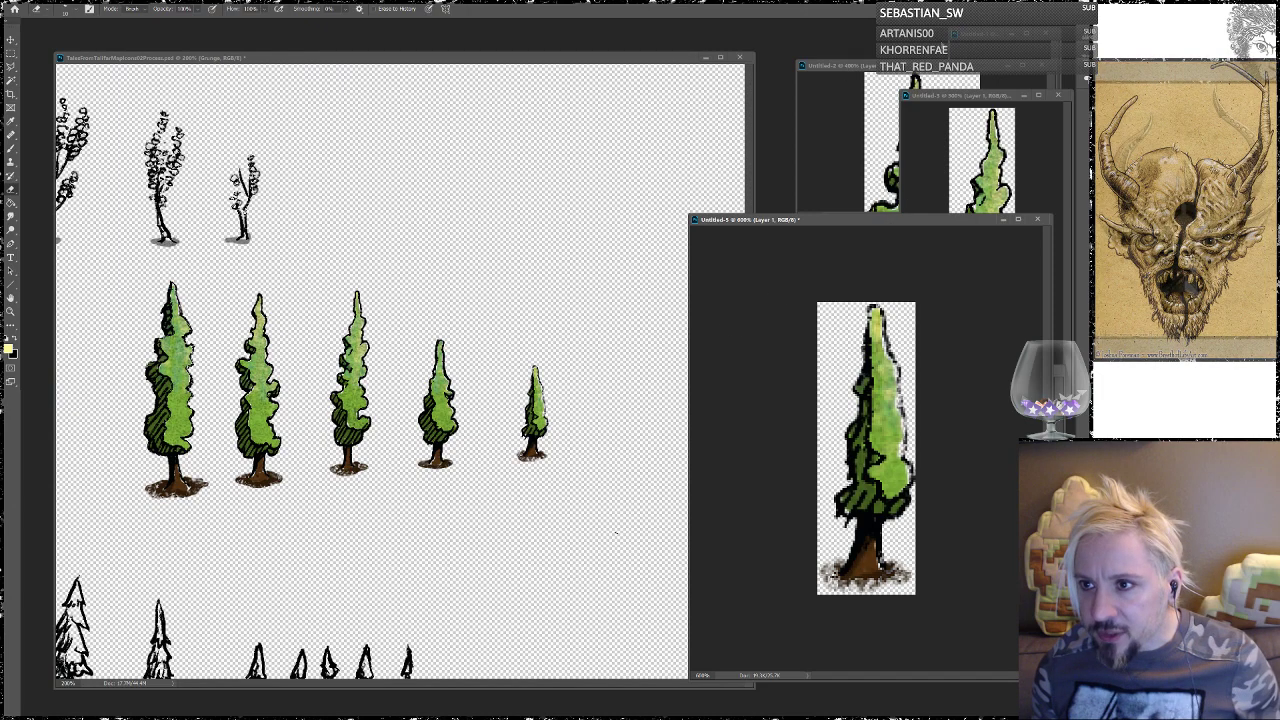
Step: Place the first tree's document over the icon sheet in an enlarged window and magnify it to 400%
left_click(977, 37)
left_click_drag(977, 38, 262, 78)
left_click_drag(343, 351, 680, 640)
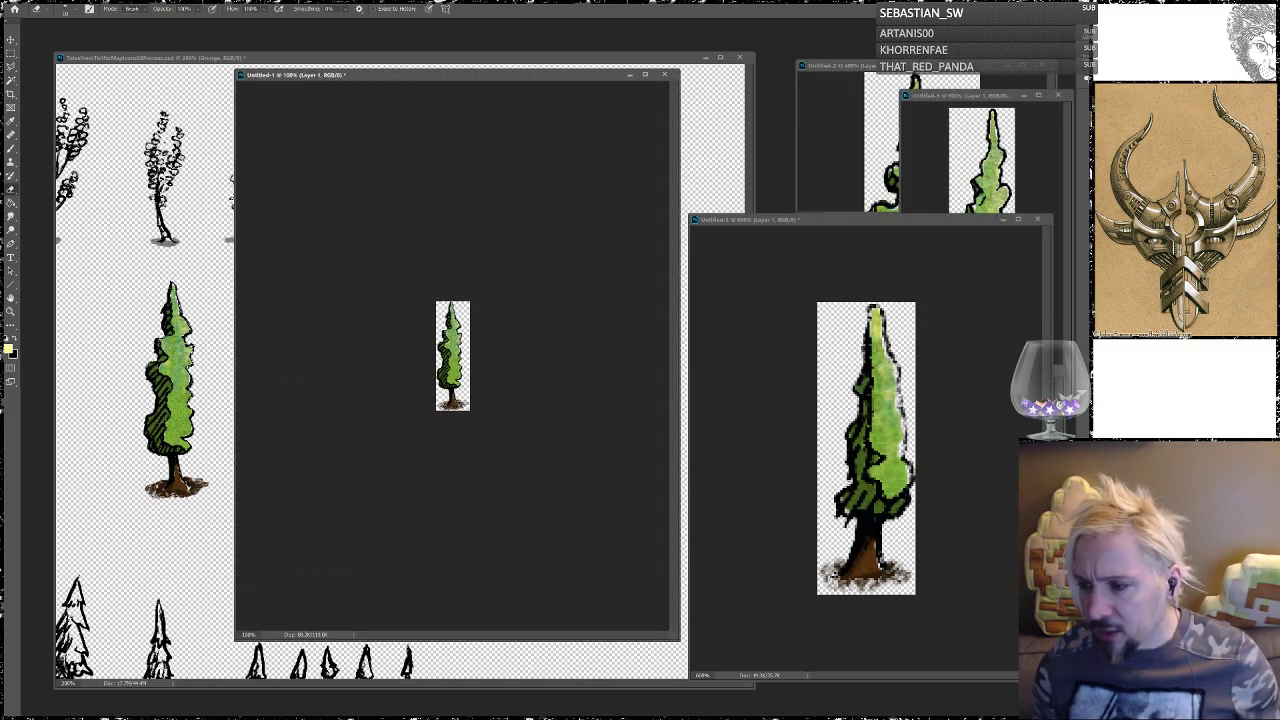
key("ctrl+plus")
key("ctrl+plus")
key("ctrl+plus")
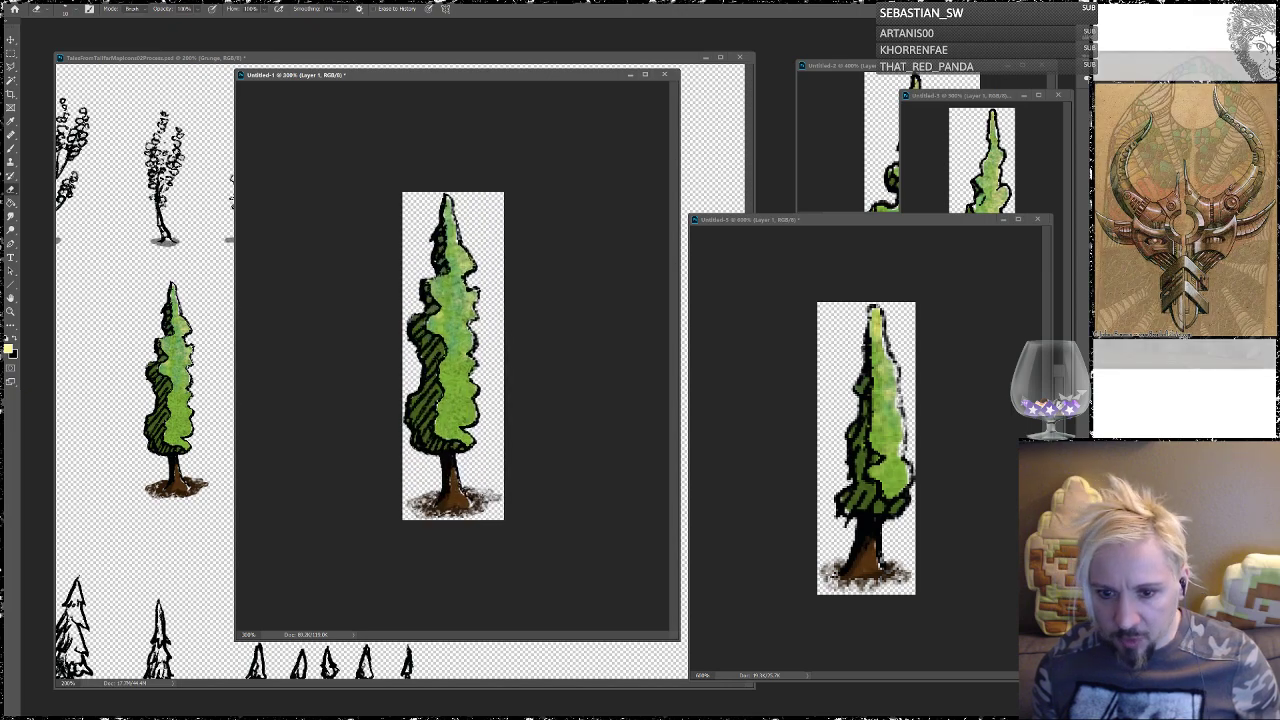
Step: Cut the ground texture around the first tree's base, paste it as a separate layer and move it back under the trunk
key("l")
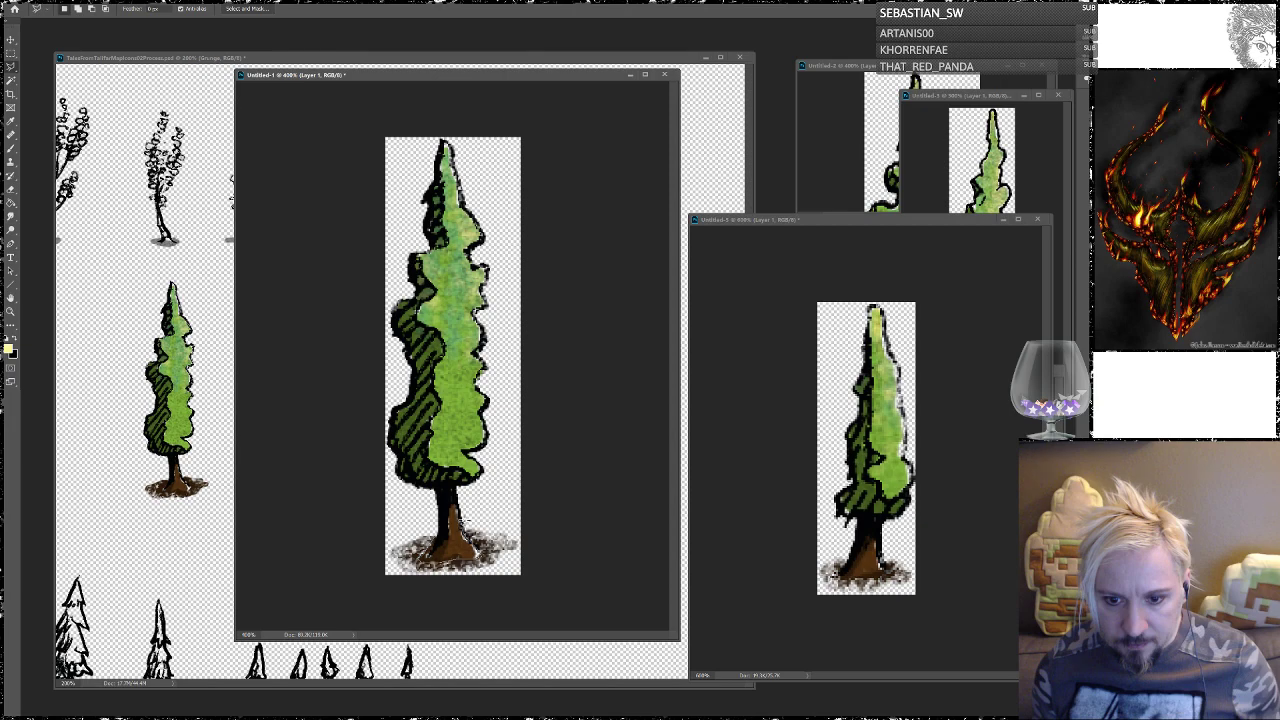
left_click(544, 591)
left_click(362, 592)
left_click(356, 520)
left_click(548, 525)
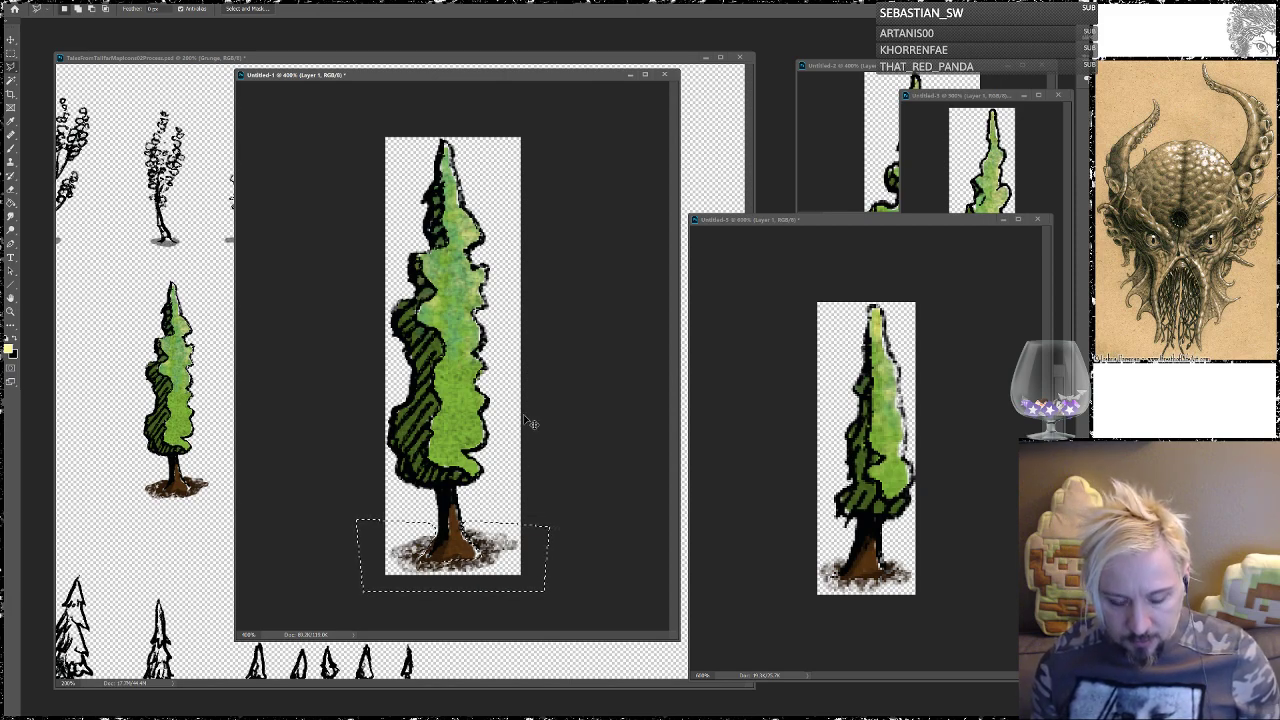
key("Delete")
key("ctrl+d")
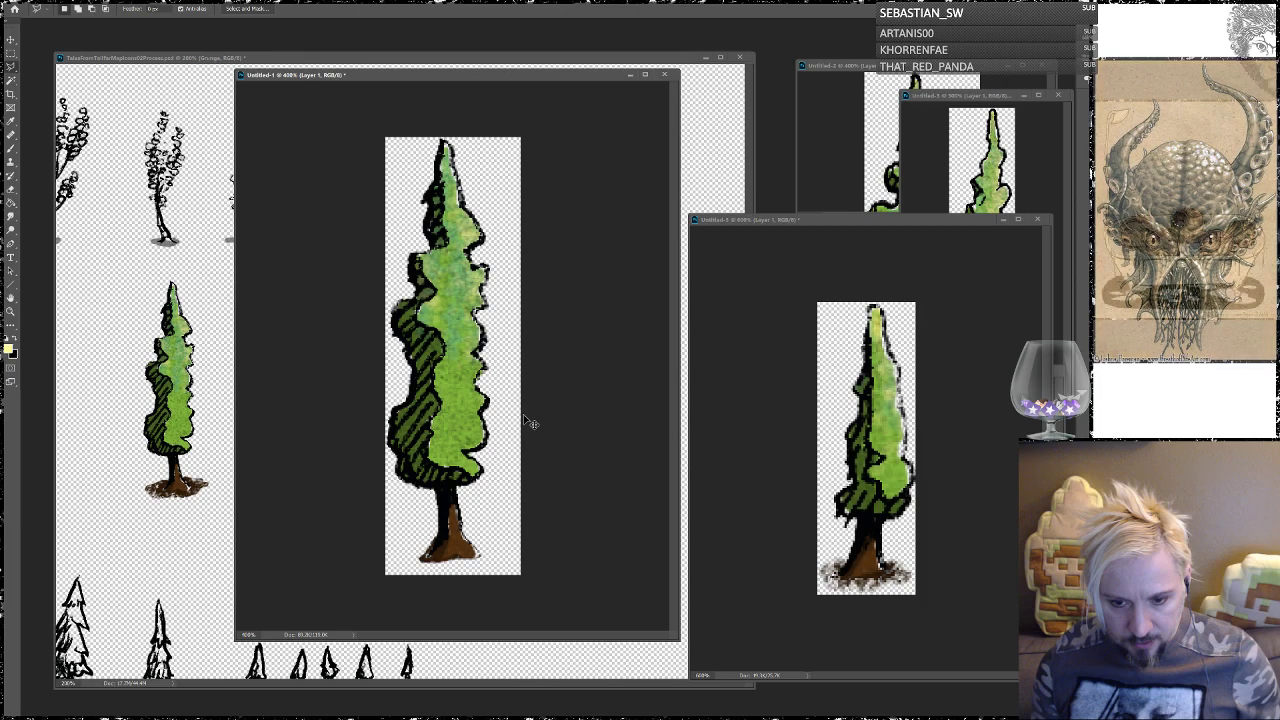
key("ctrl+v")
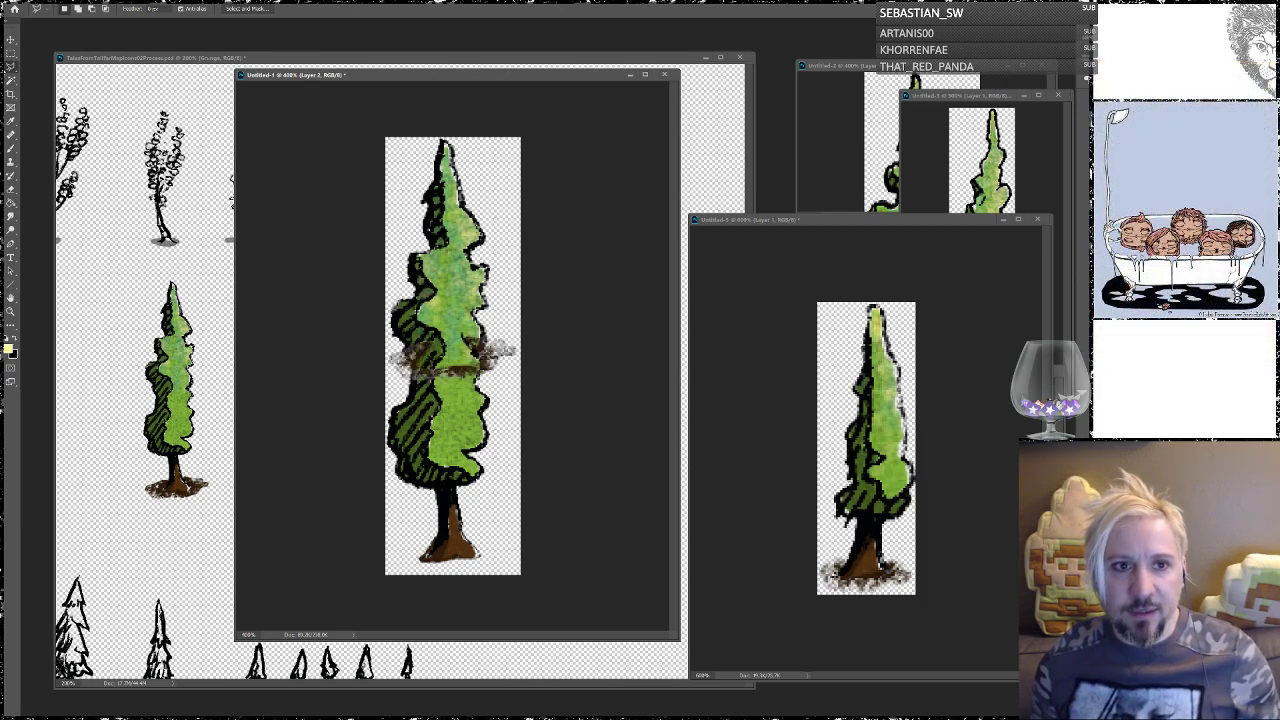
key("v")
left_click_drag(488, 356, 489, 547)
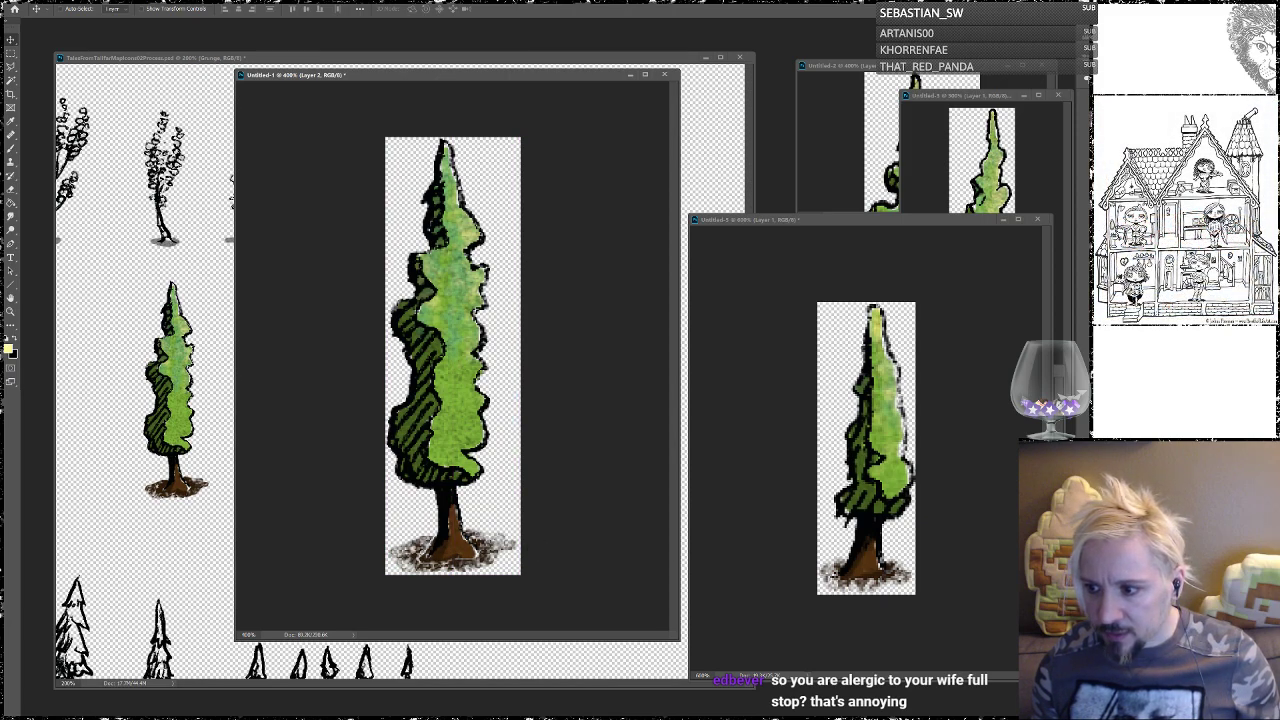
Step: Set the pasted ground texture layer's opacity to 50%, and undo the flattening that fills the background white
key("3")
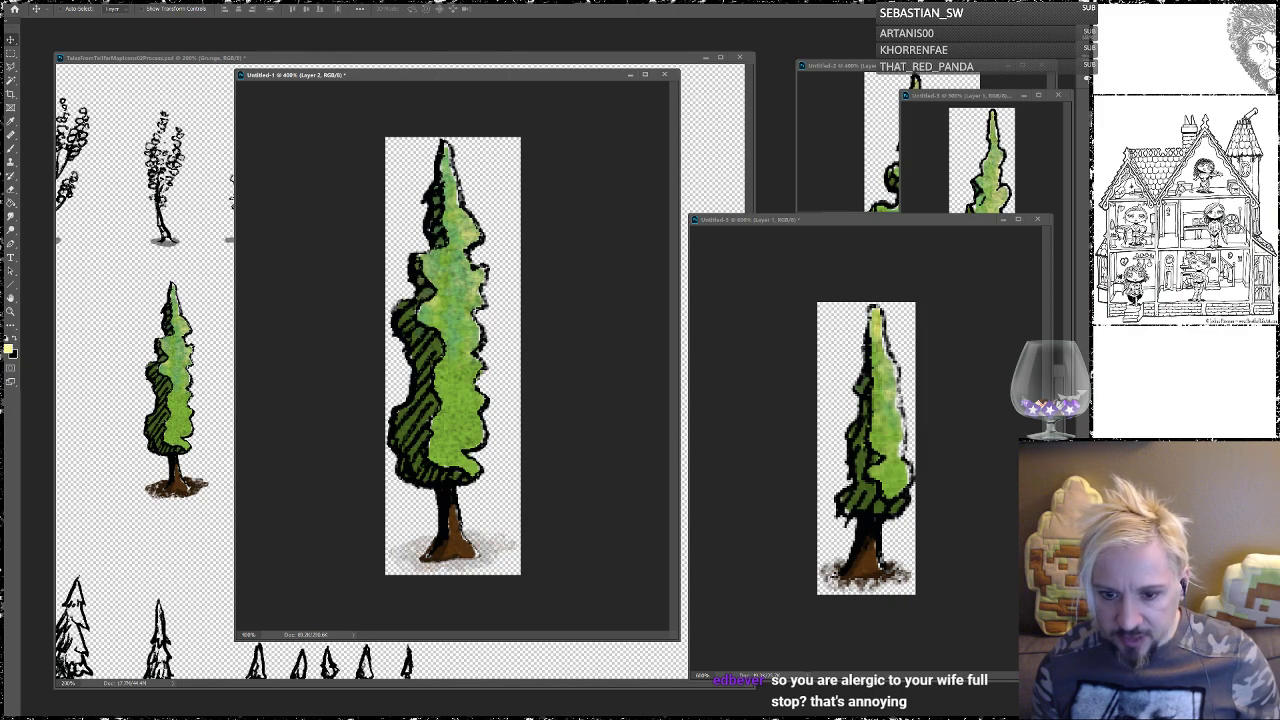
key("5")
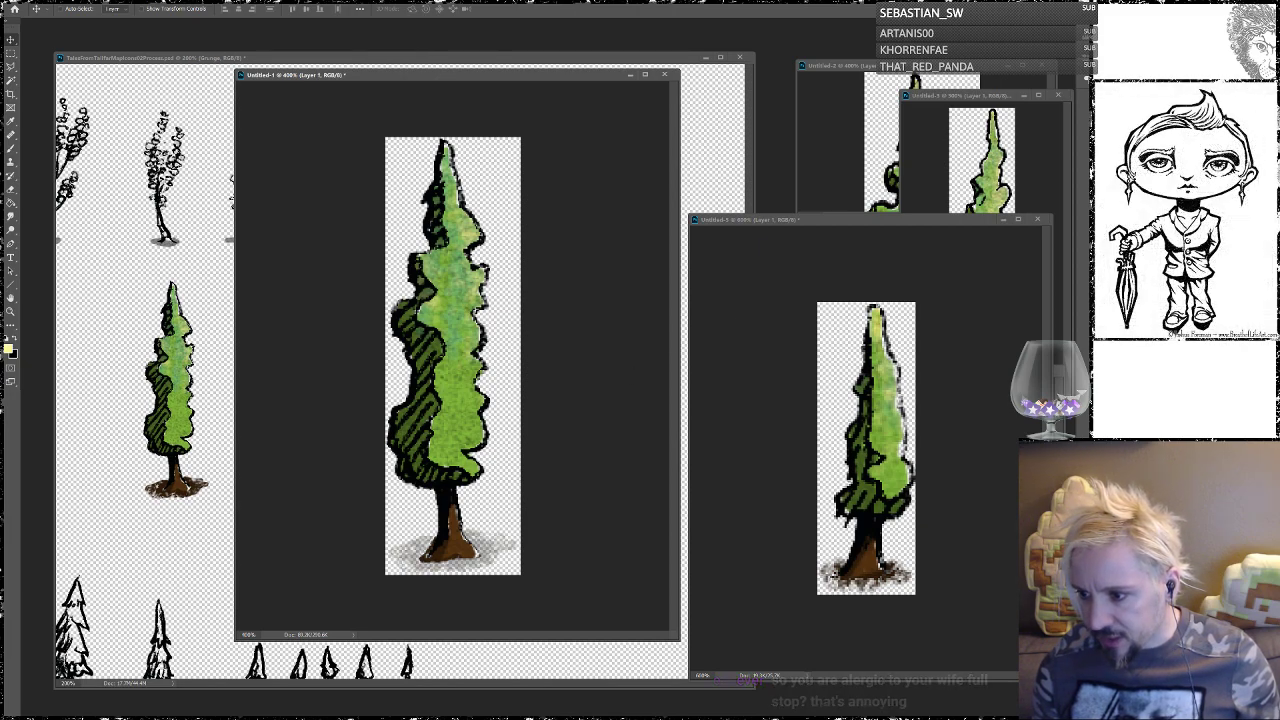
key("ctrl+z")
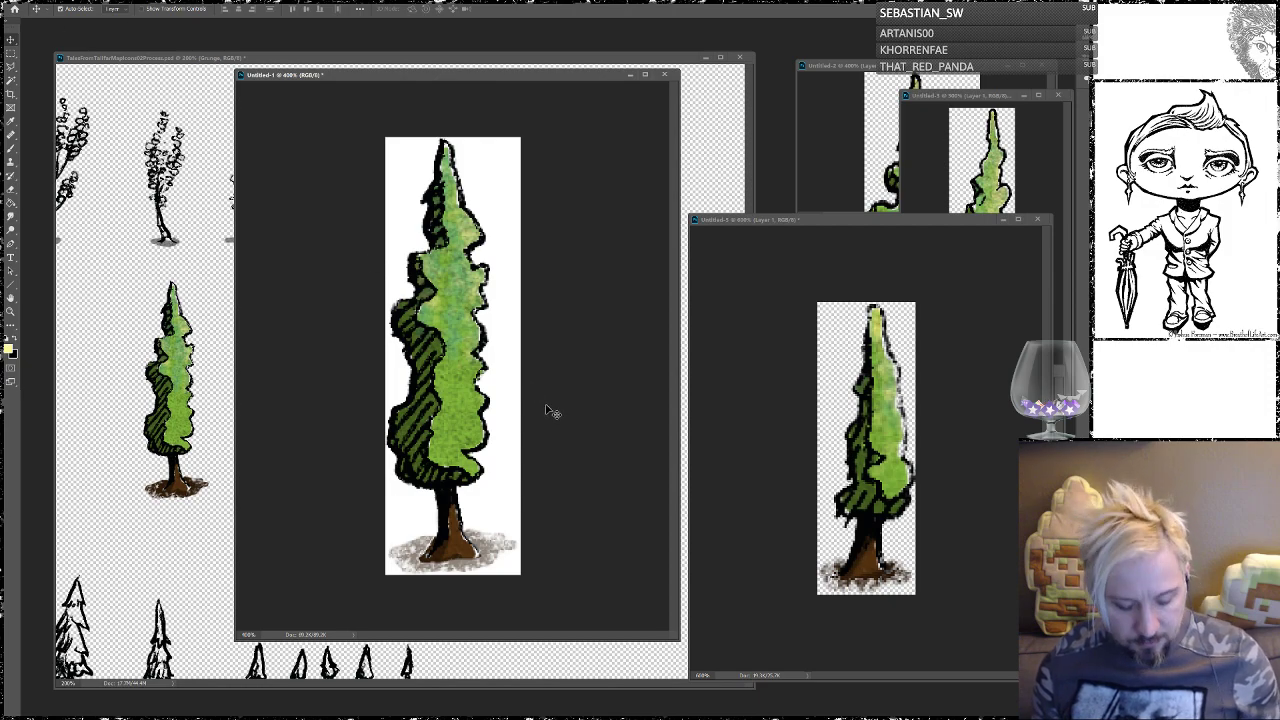
key("ctrl+shift+z")
key("ctrl+z")
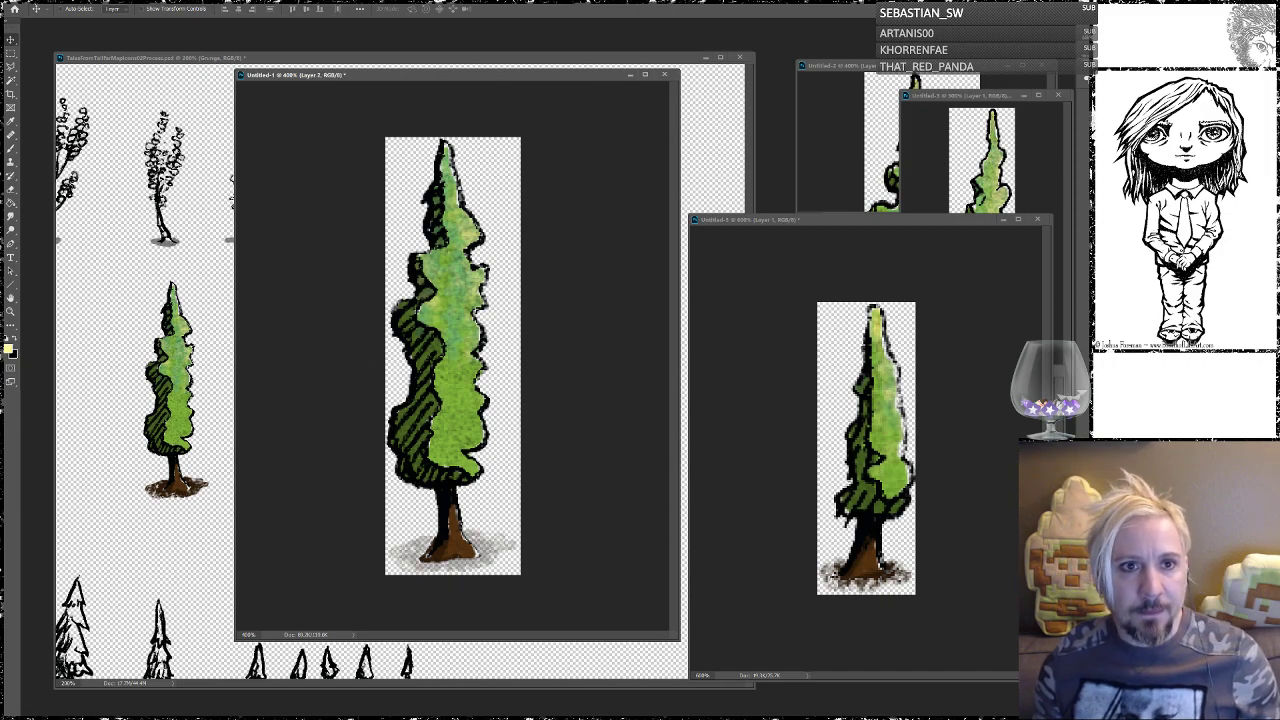
Step: Save the first tree as a PNG over the existing Poplar1 sprite
key("alt+f")
left_click(48, 103)
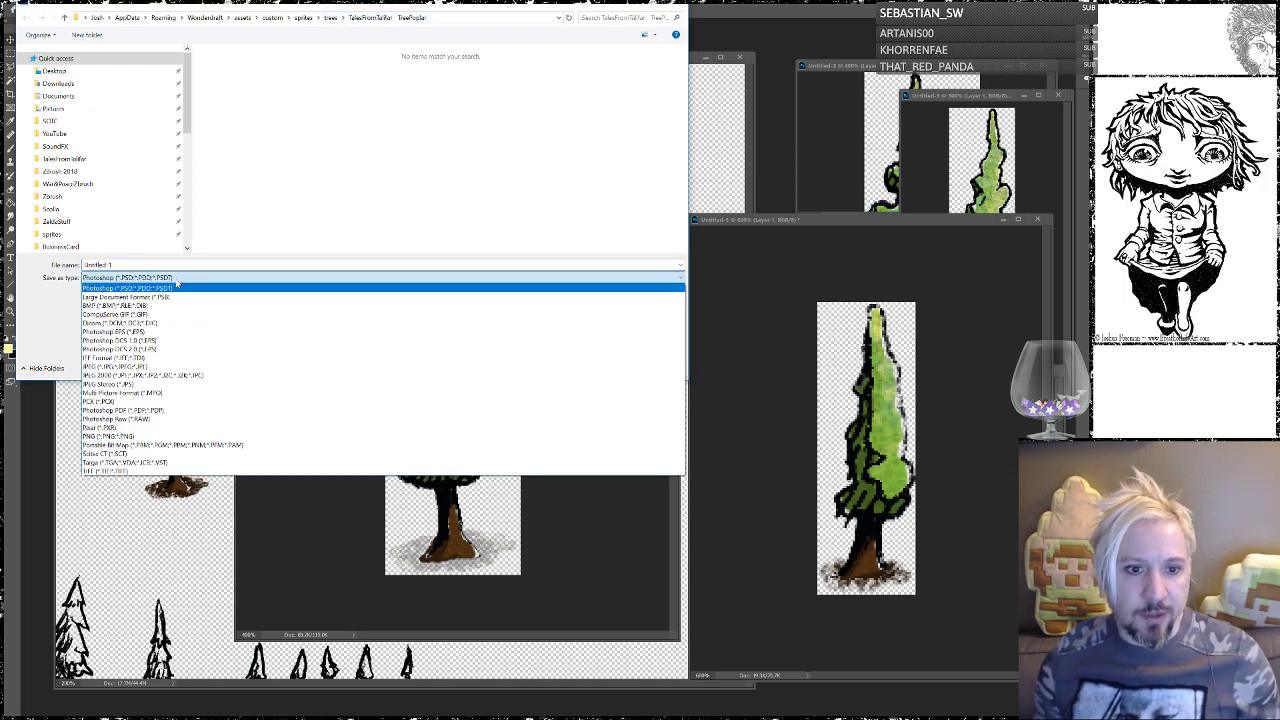
left_click(120, 445)
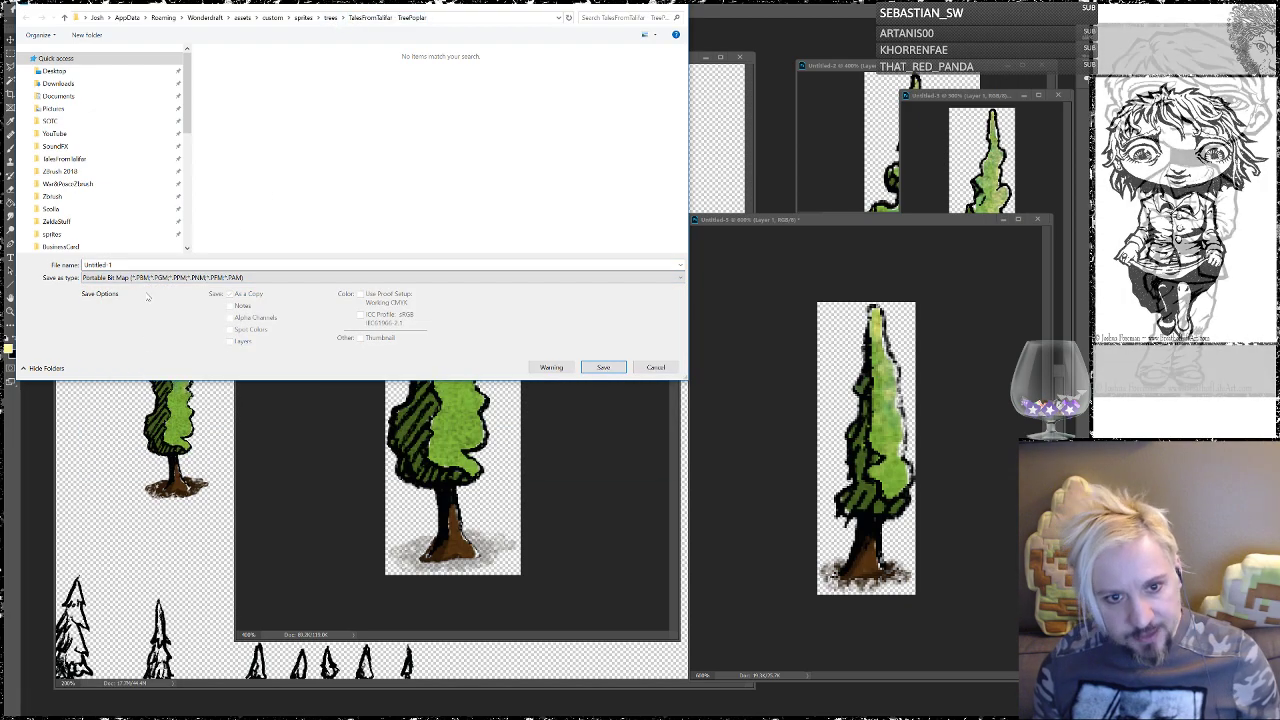
left_click(150, 277)
left_click(109, 437)
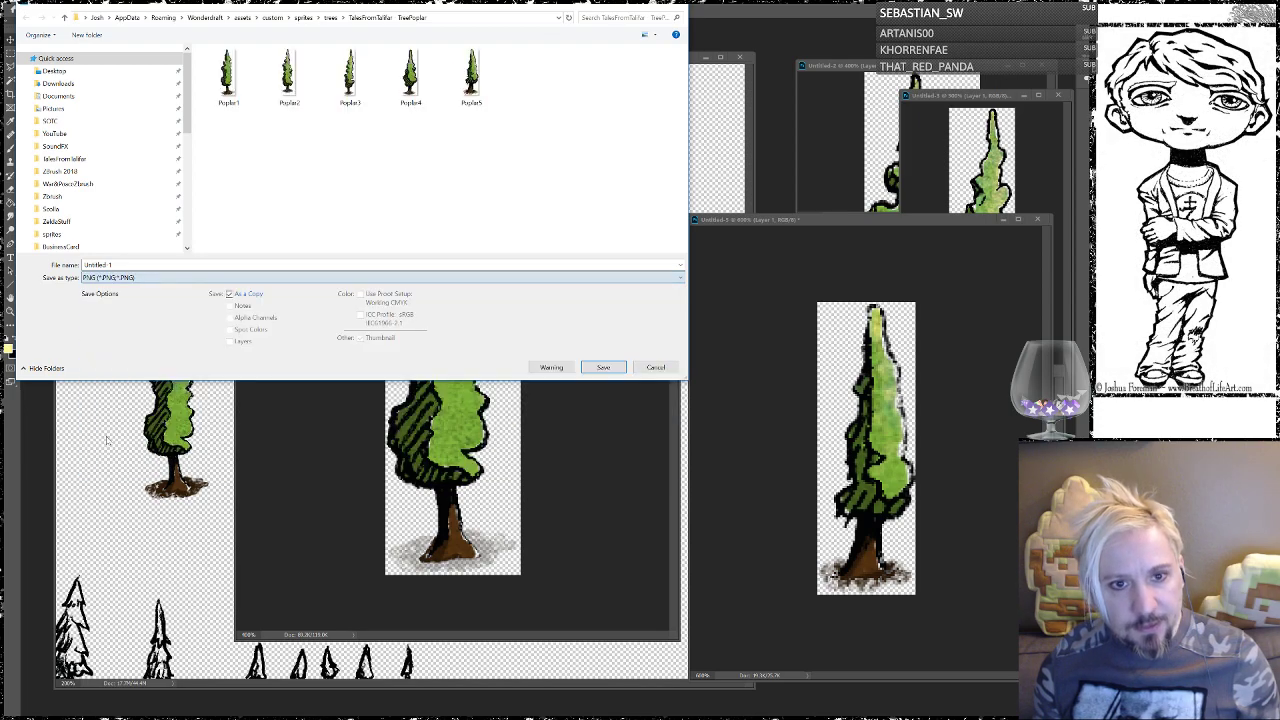
left_click(236, 88)
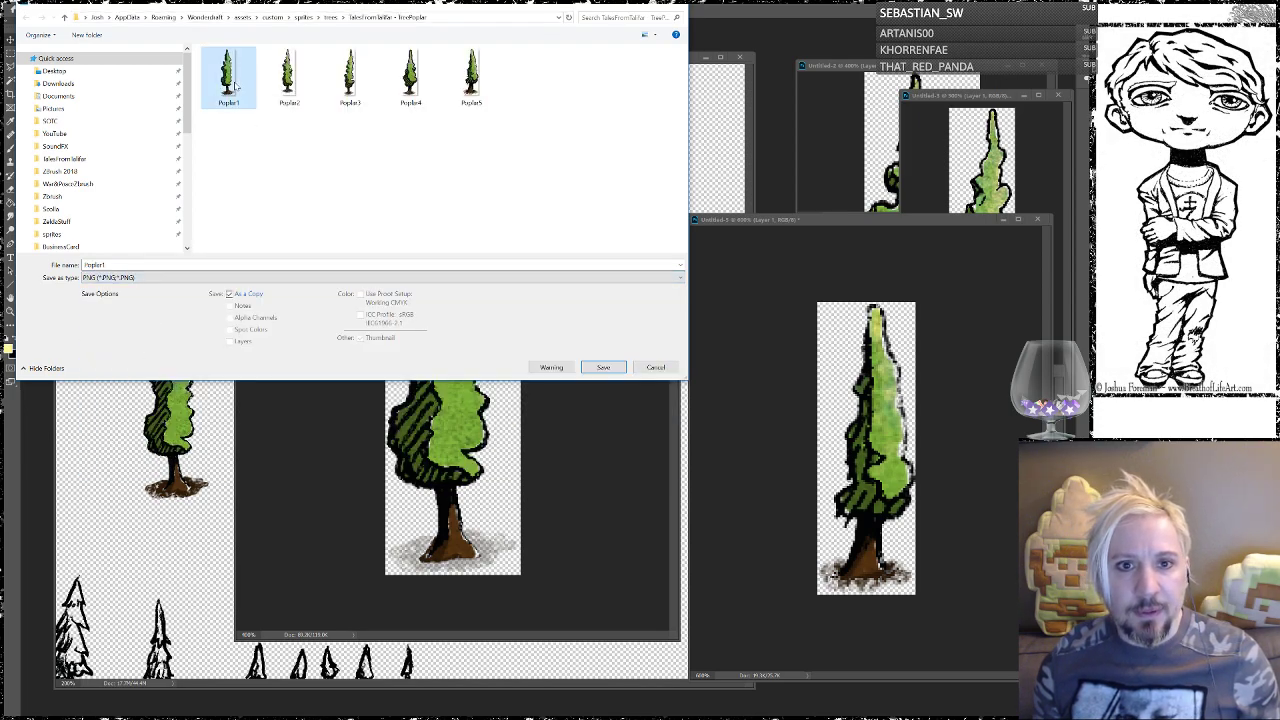
left_click(604, 368)
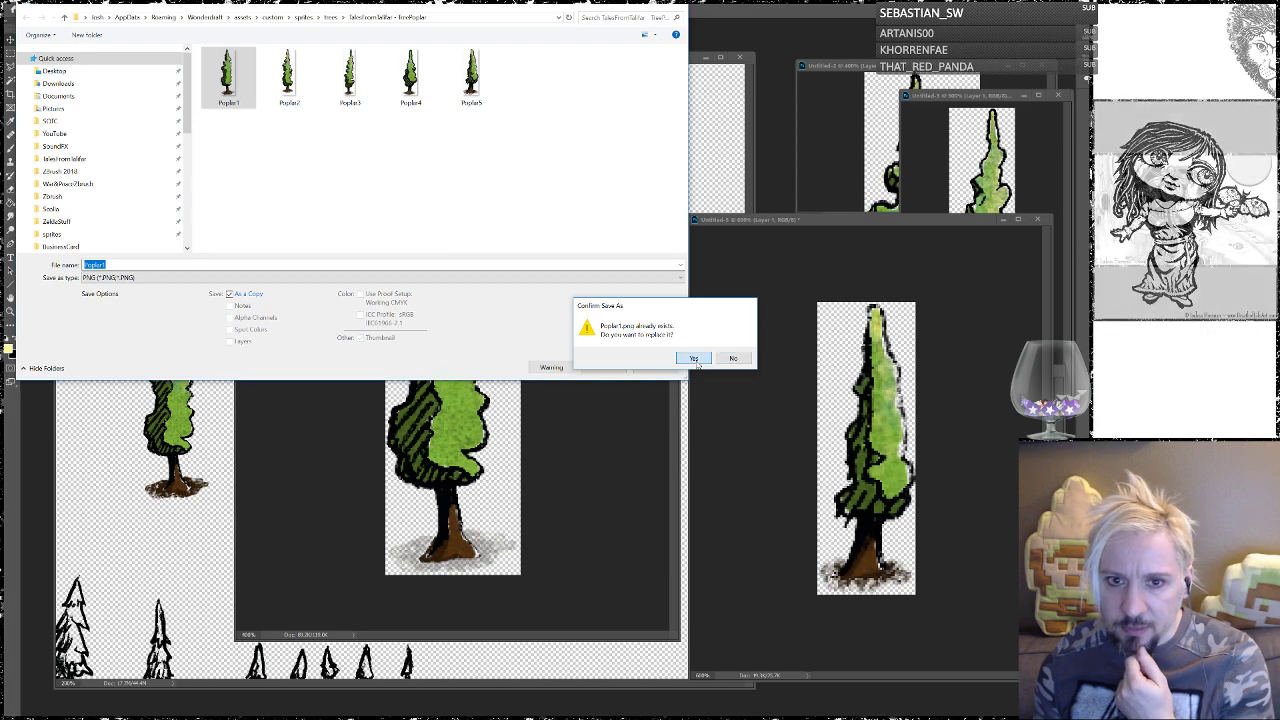
left_click(694, 359)
left_click(437, 113)
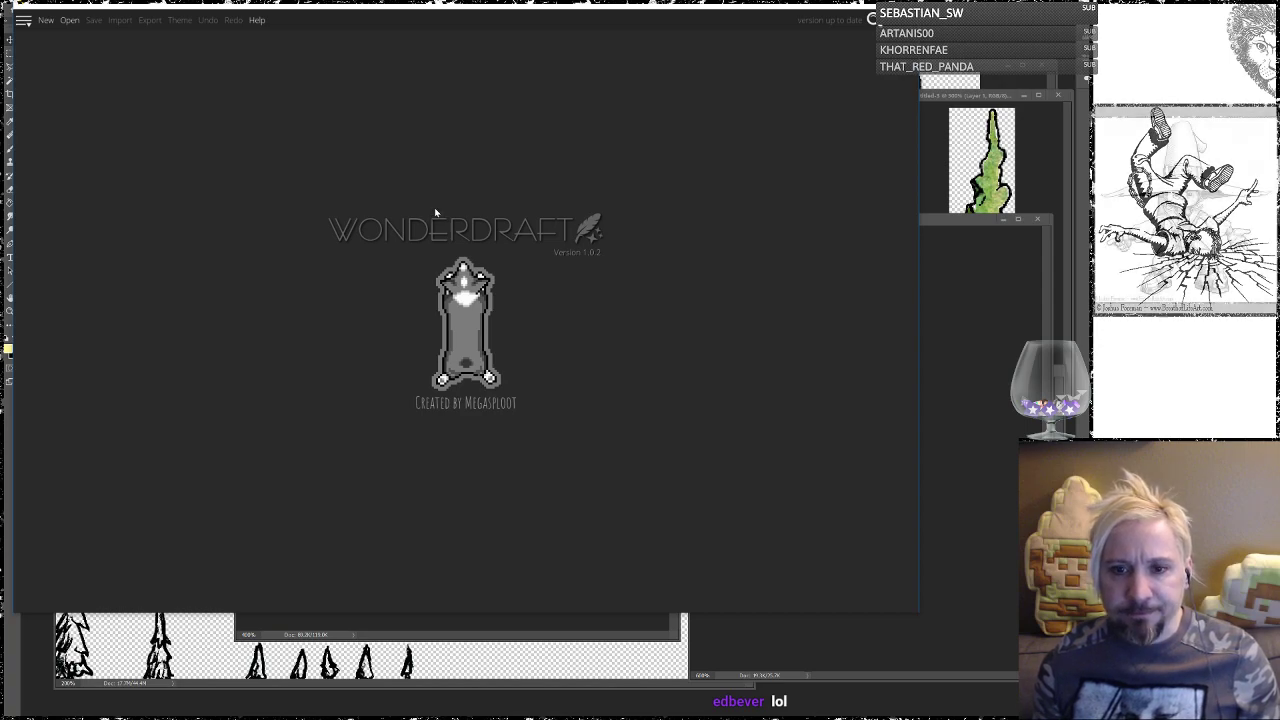
Step: Open the TestBed map in Wonderdraft again, dismissing the new map setup
left_click(46, 21)
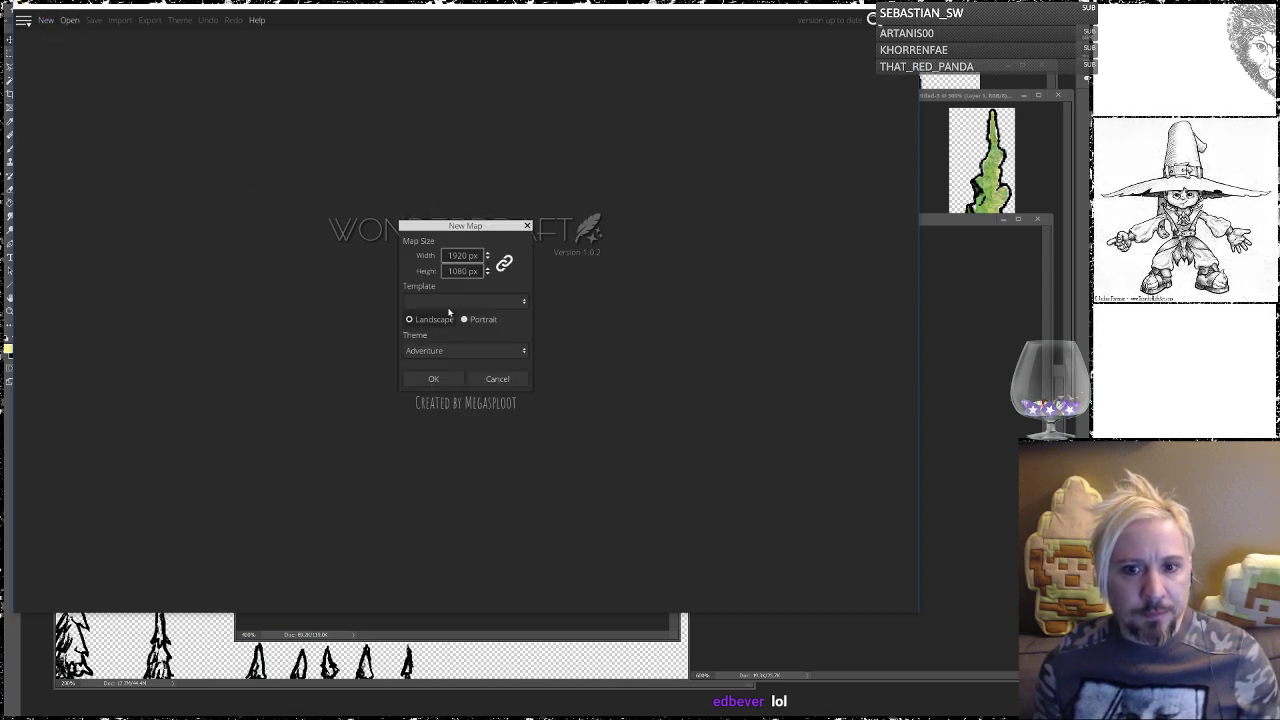
left_click(493, 377)
left_click(66, 20)
left_click(211, 102)
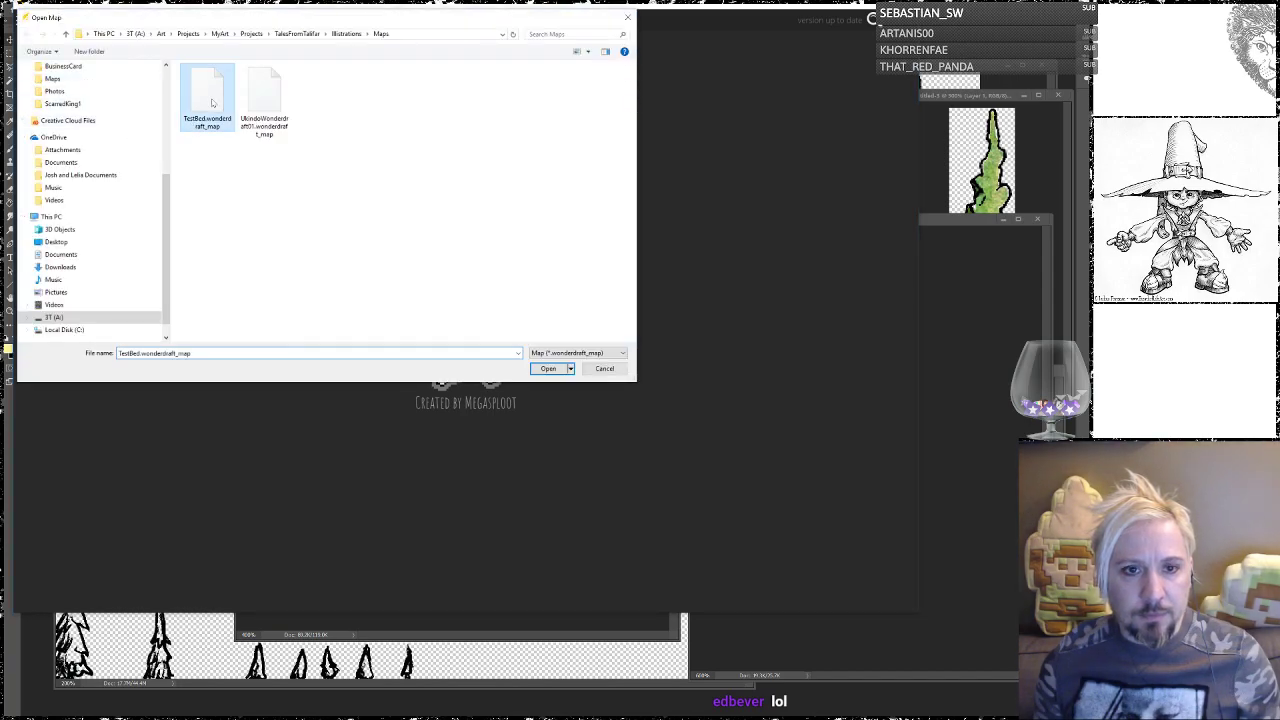
double_click(211, 102)
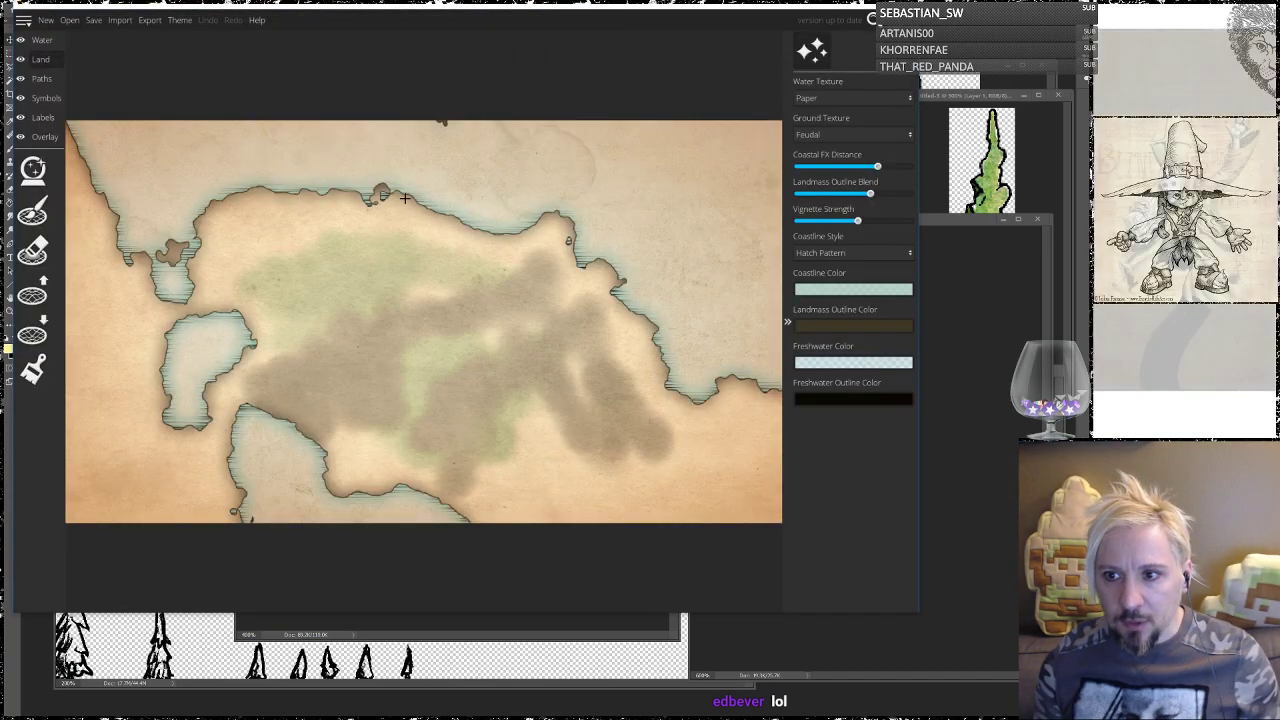
Step: Scatter poplar tree symbols across the test map's green and brown ground towards the southeast coast to check the updated sprite
left_click(44, 98)
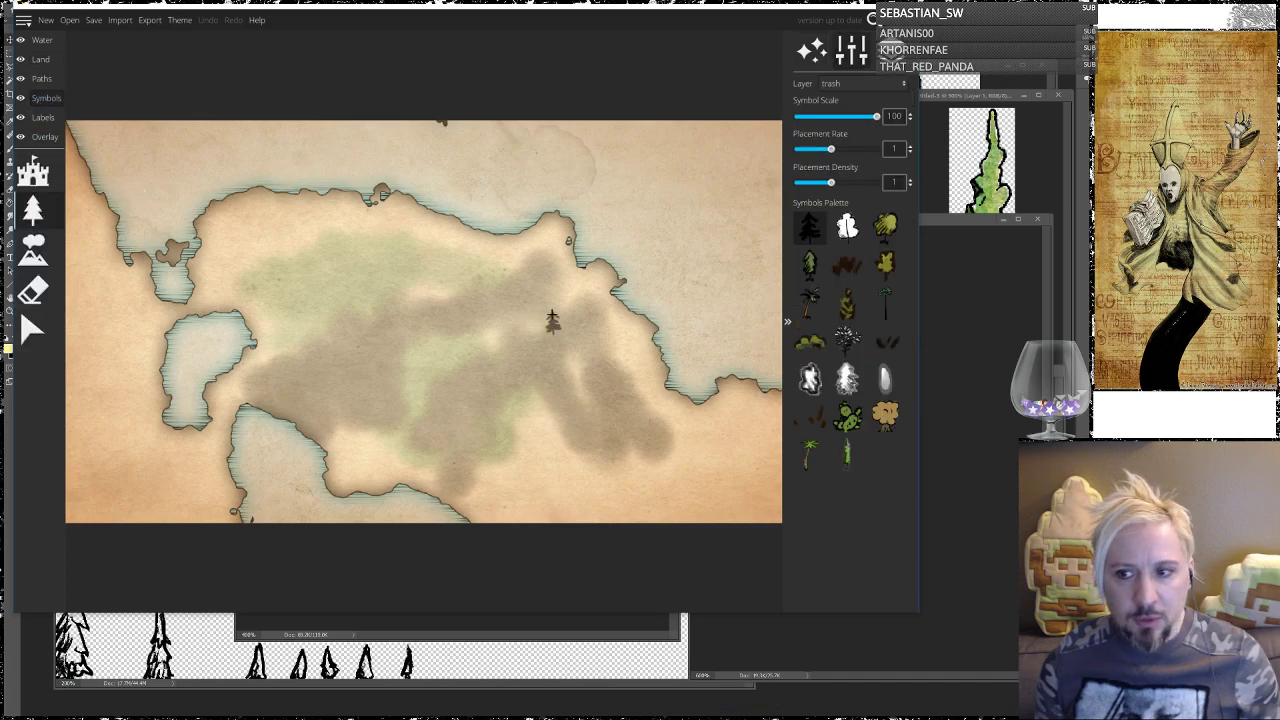
left_click(847, 455)
left_click(524, 380)
left_click(490, 345)
left_click(469, 340)
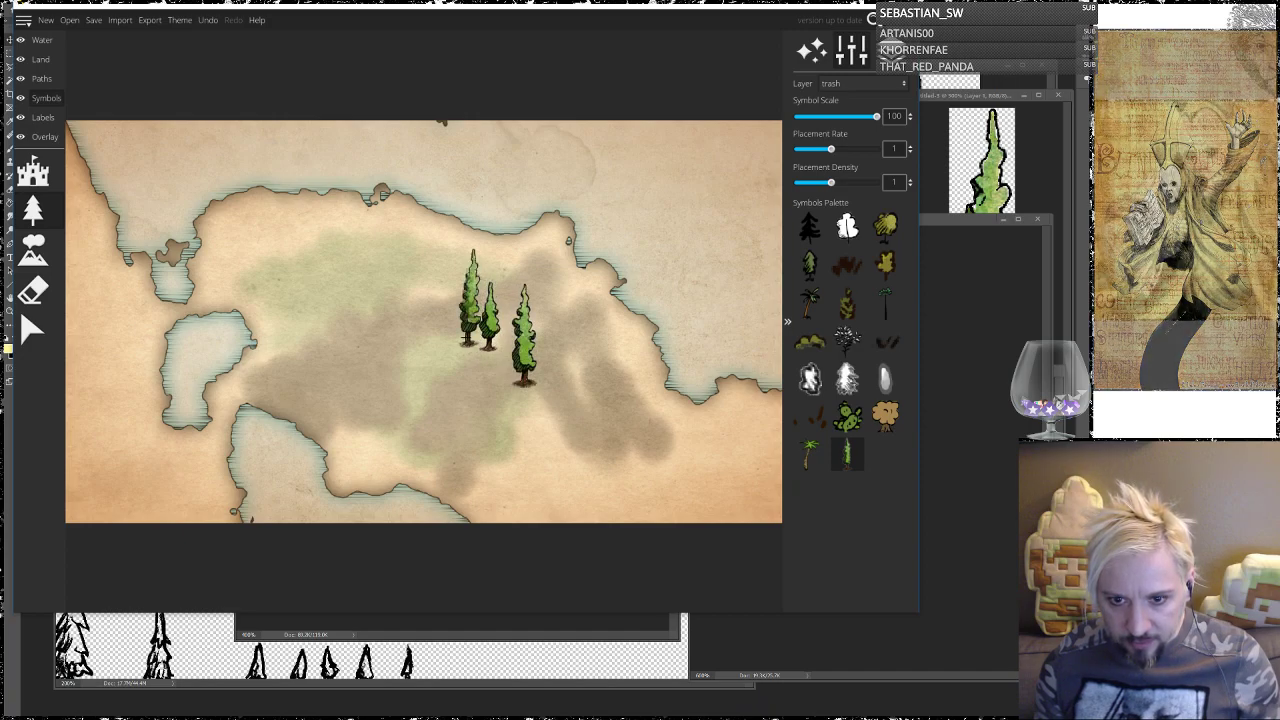
left_click(396, 314)
left_click(372, 318)
mouse_move(362, 310)
left_mouse_down()
mouse_move(318, 351)
mouse_move(394, 396)
mouse_move(607, 465)
left_mouse_up()
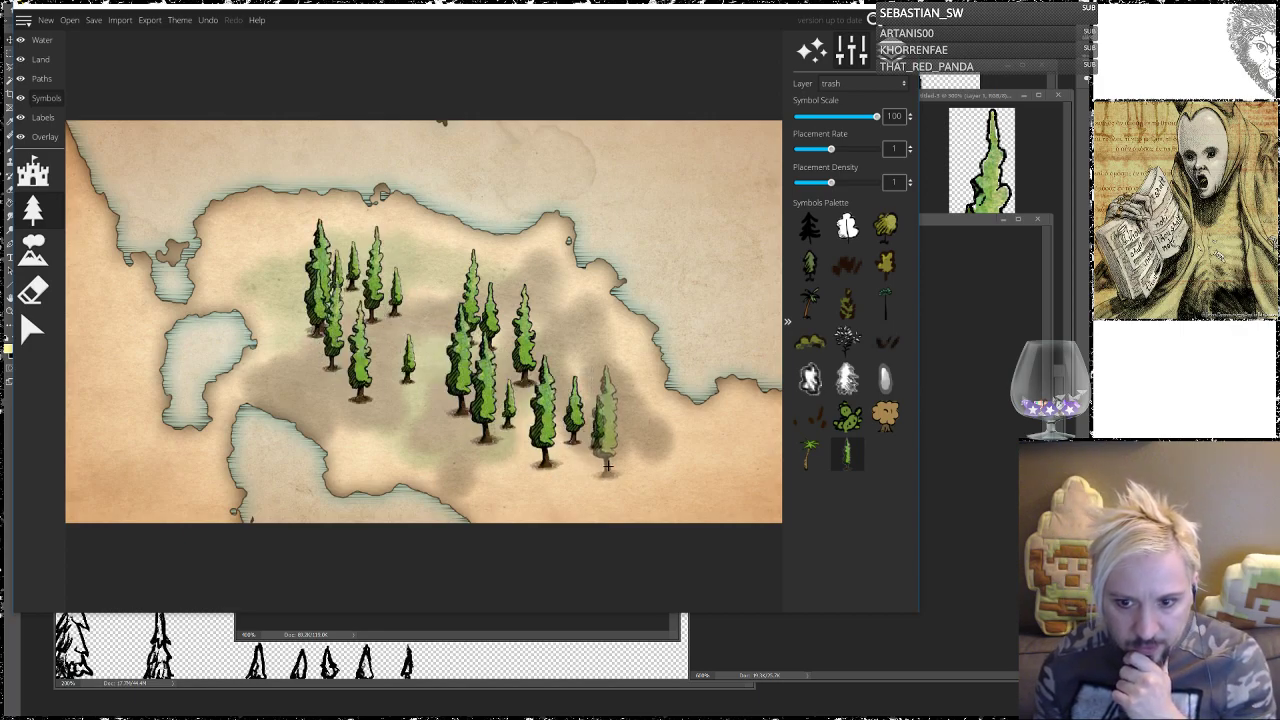
left_click(607, 465)
left_click(655, 478)
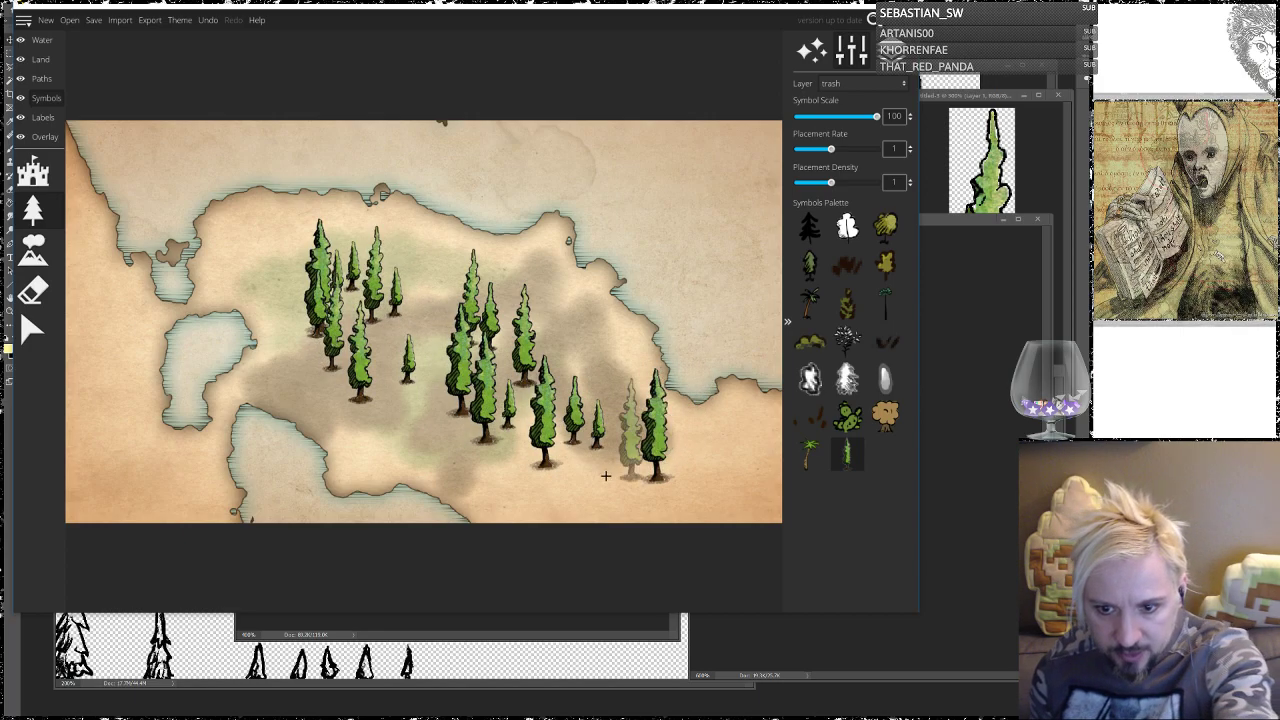
left_click(579, 445)
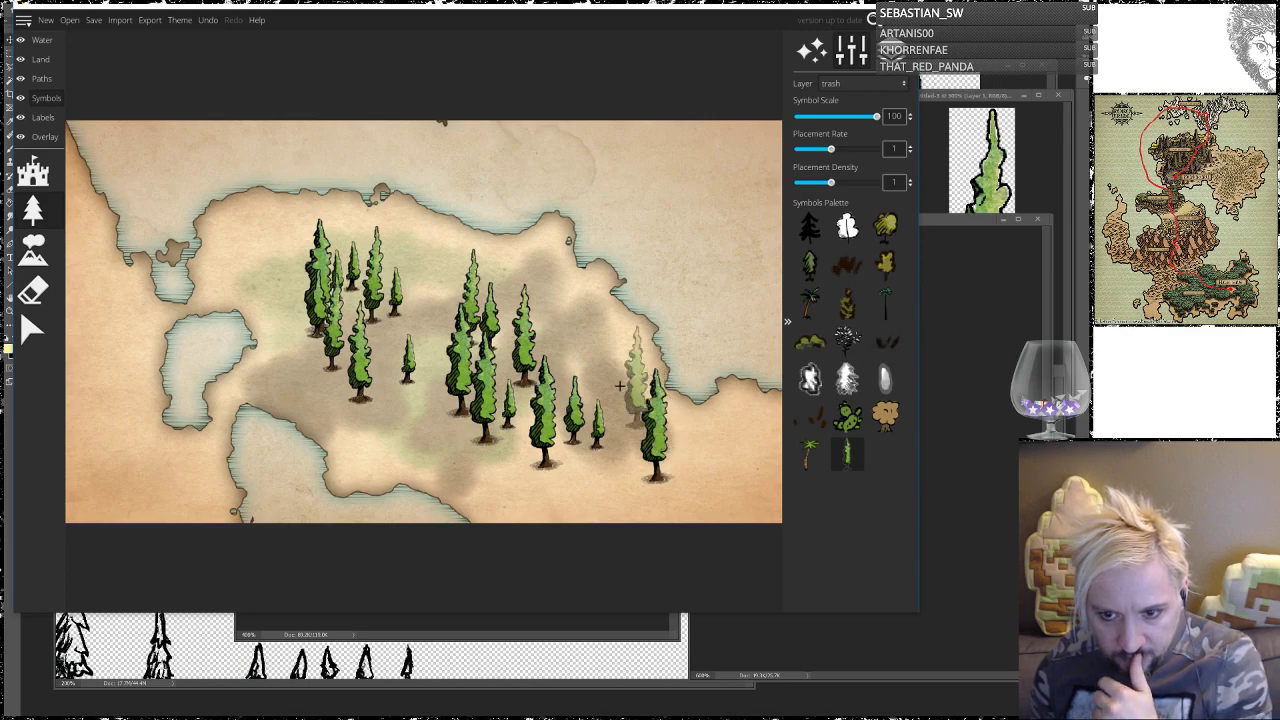
Step: Add more poplar symbols along the map's northern and eastern land to check the sprite, and quit Wonderdraft discarding the changes
left_click(603, 352)
mouse_move(570, 325)
left_mouse_down()
mouse_move(467, 268)
mouse_move(413, 278)
left_mouse_up()
left_click(430, 330)
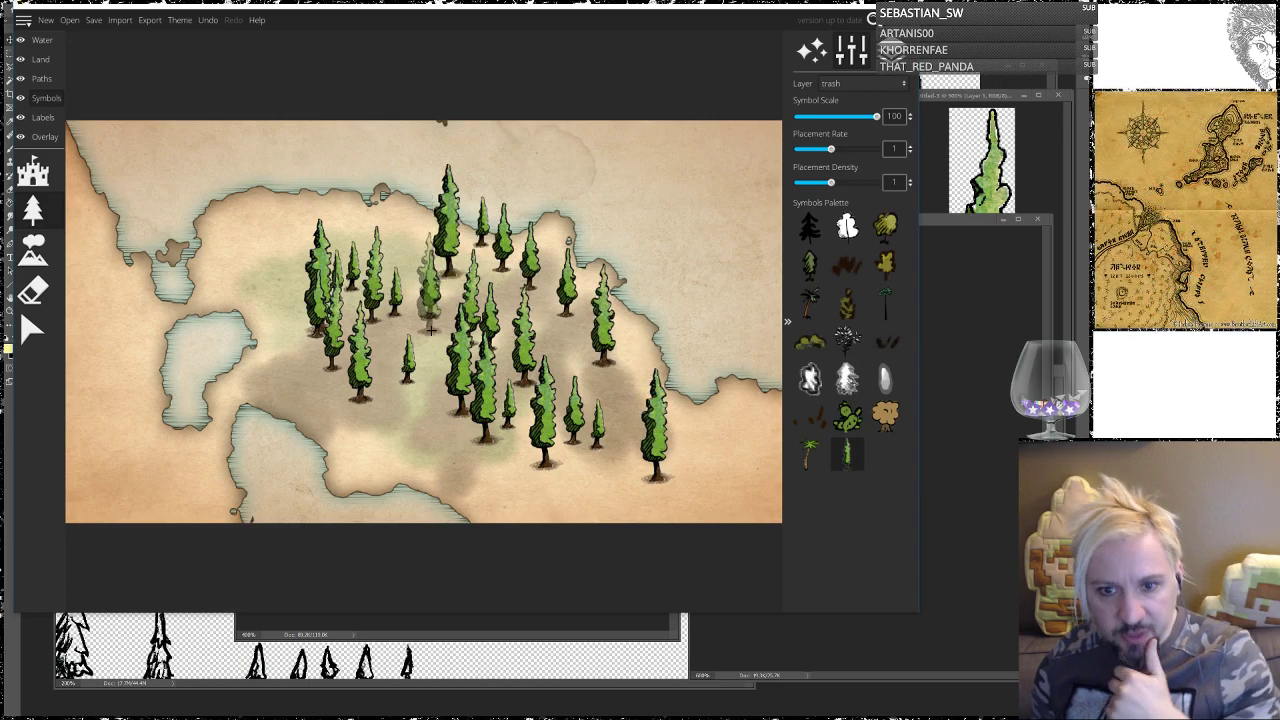
scroll(420, 320, "down", 1)
scroll(407, 325, "up", 1)
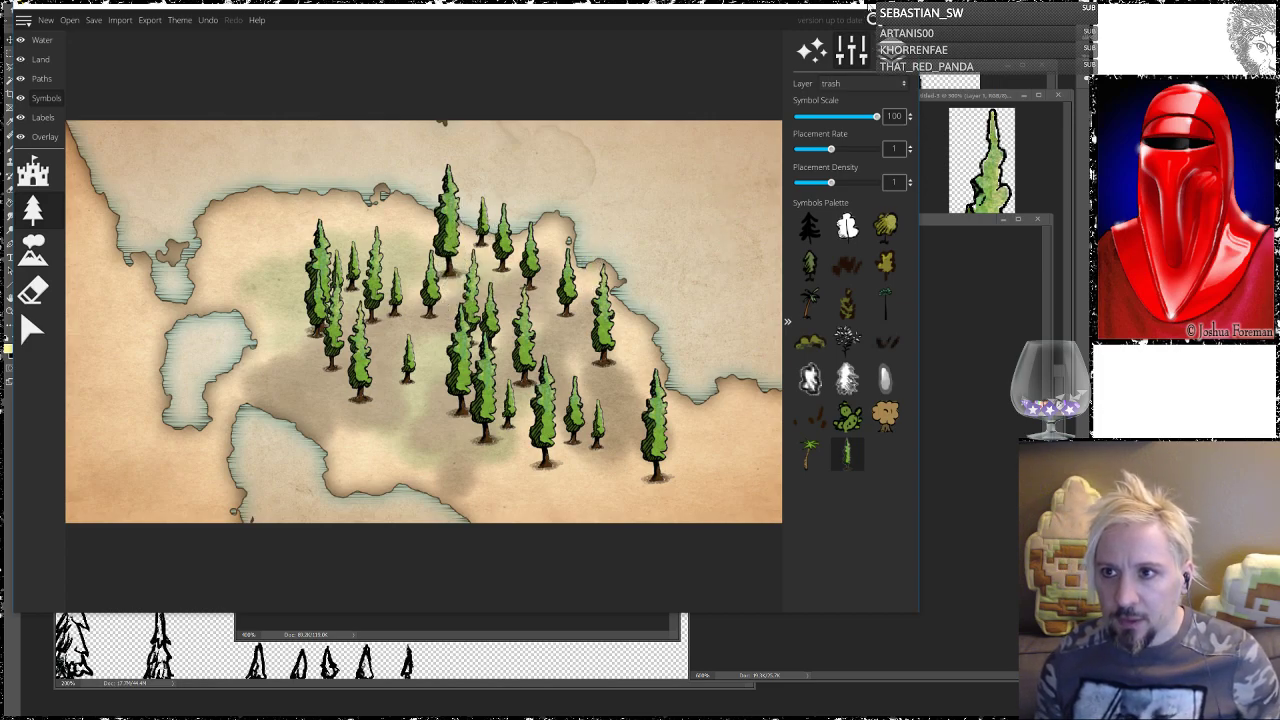
key("alt+F4")
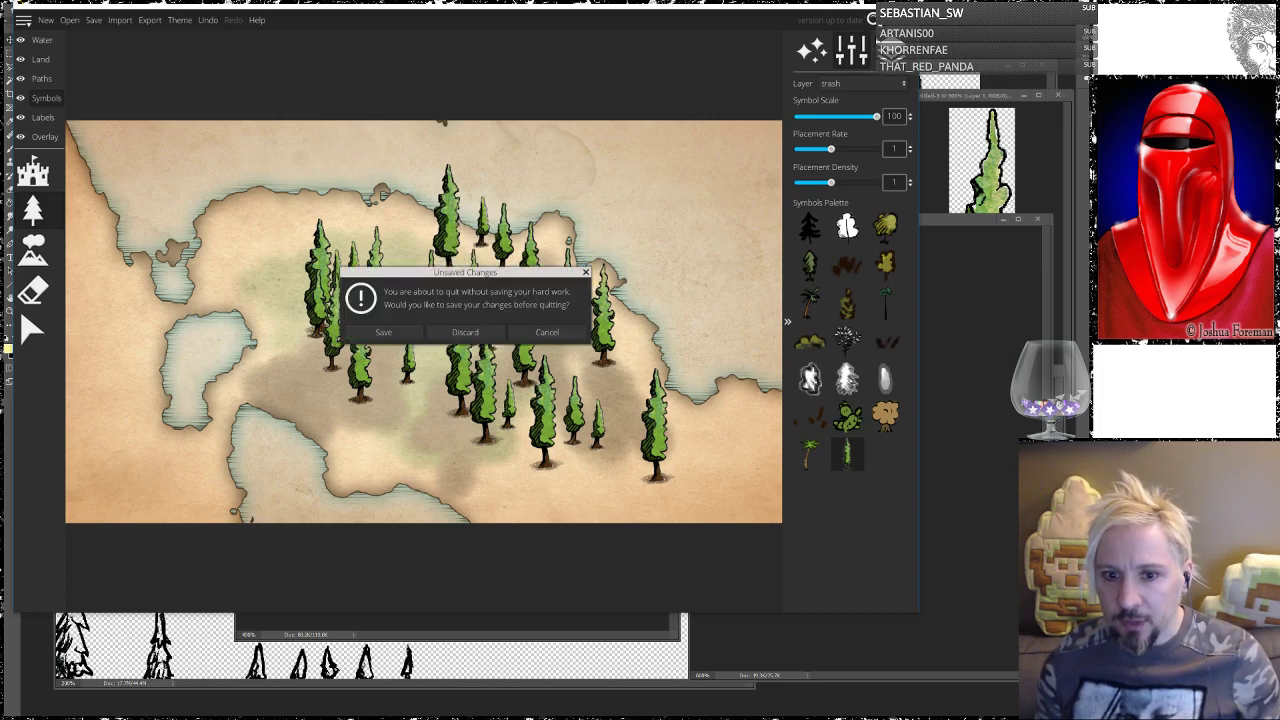
left_click(465, 332)
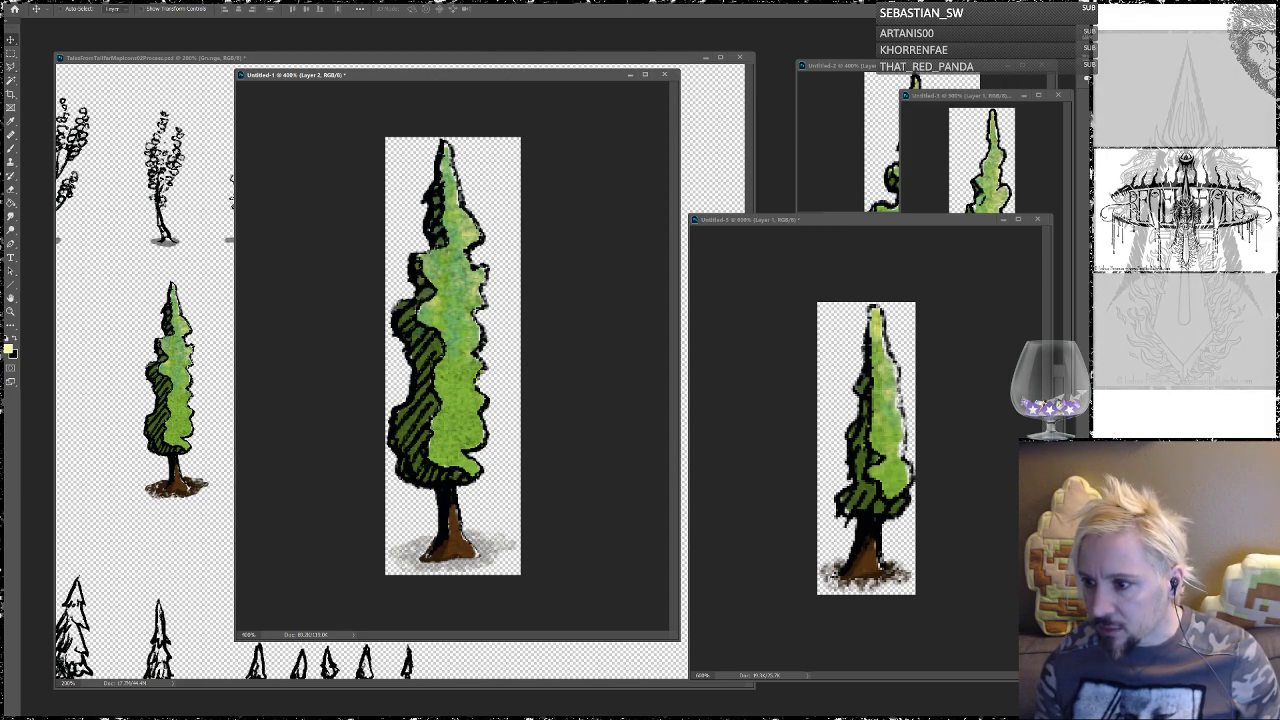
Step: Undo the merge of the first tree's layers in Photoshop and make its ground texture fainter
key("ctrl+z")
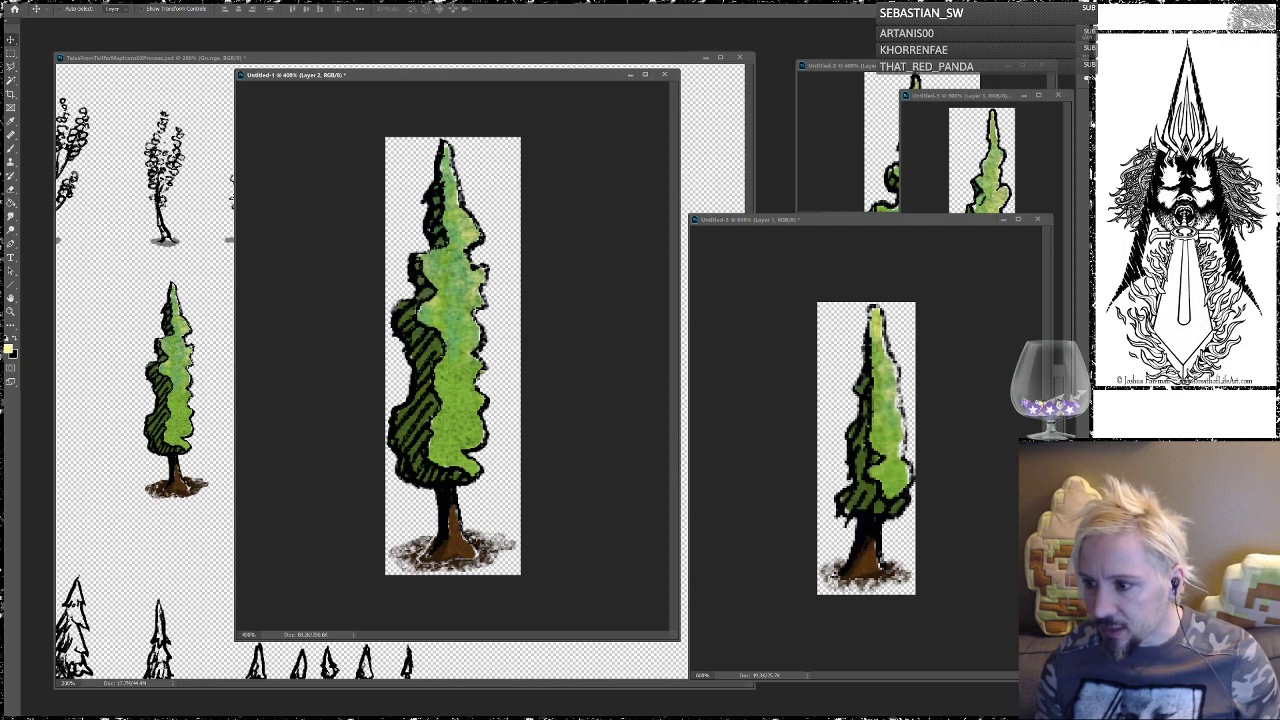
key("ctrl+z")
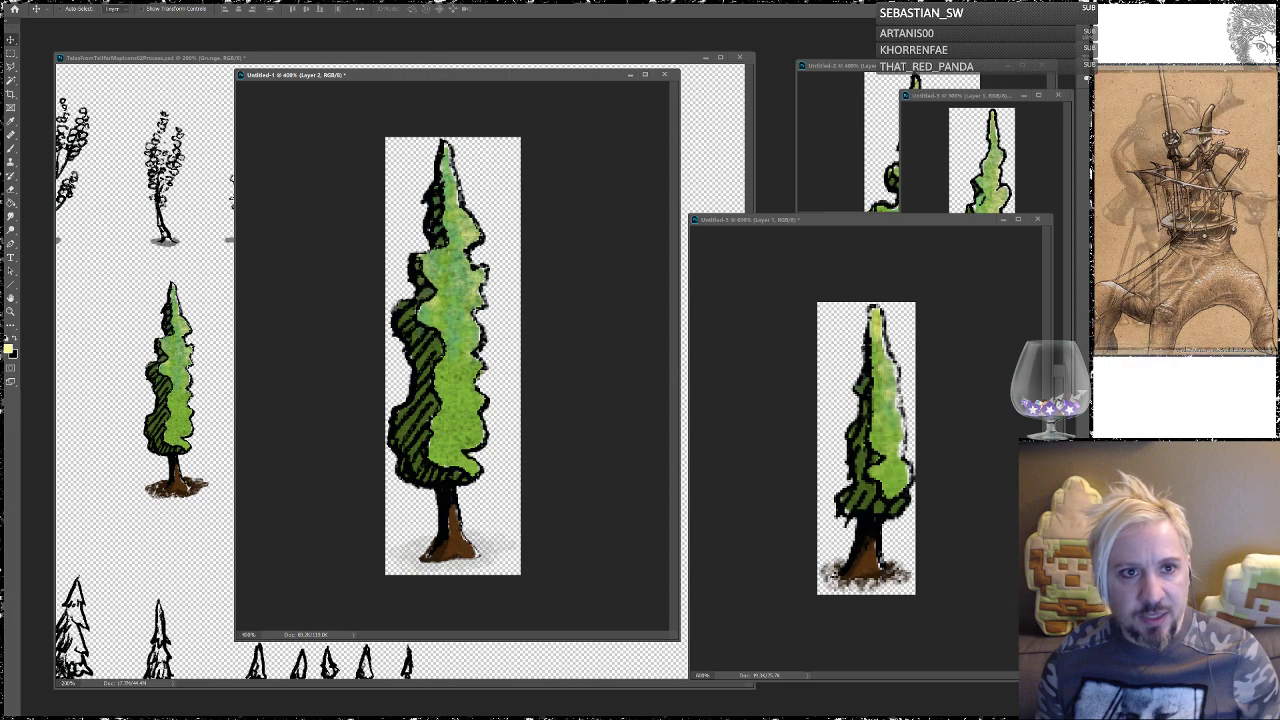
Step: Save the first tree with the fainter ground as a PNG over the existing Poplar1 sprite, using the large file size option
key("alt+f")
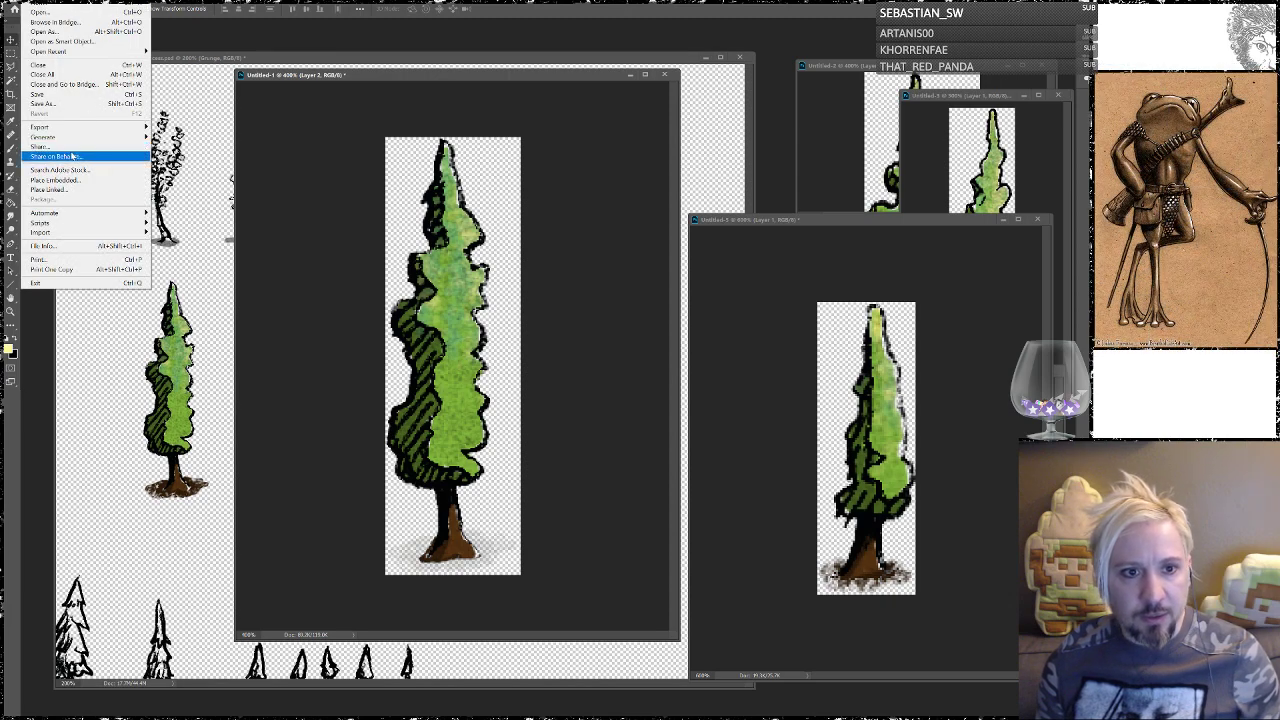
left_click(68, 105)
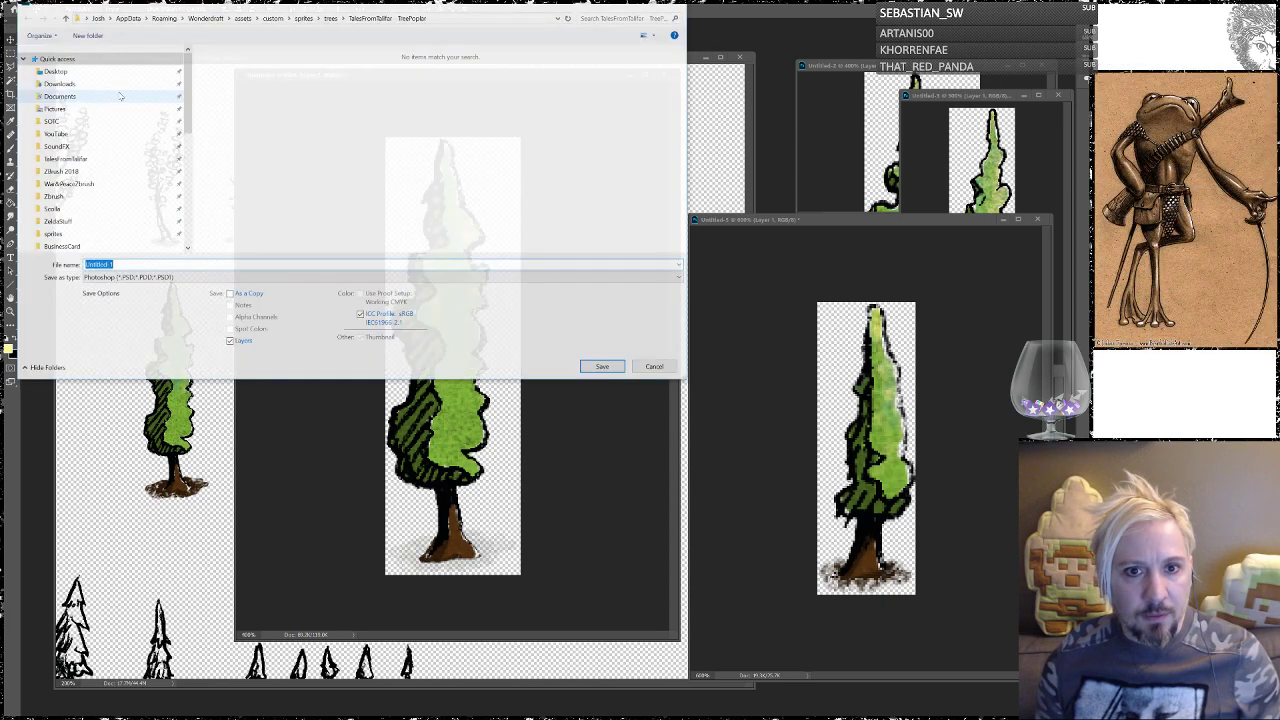
left_click(173, 280)
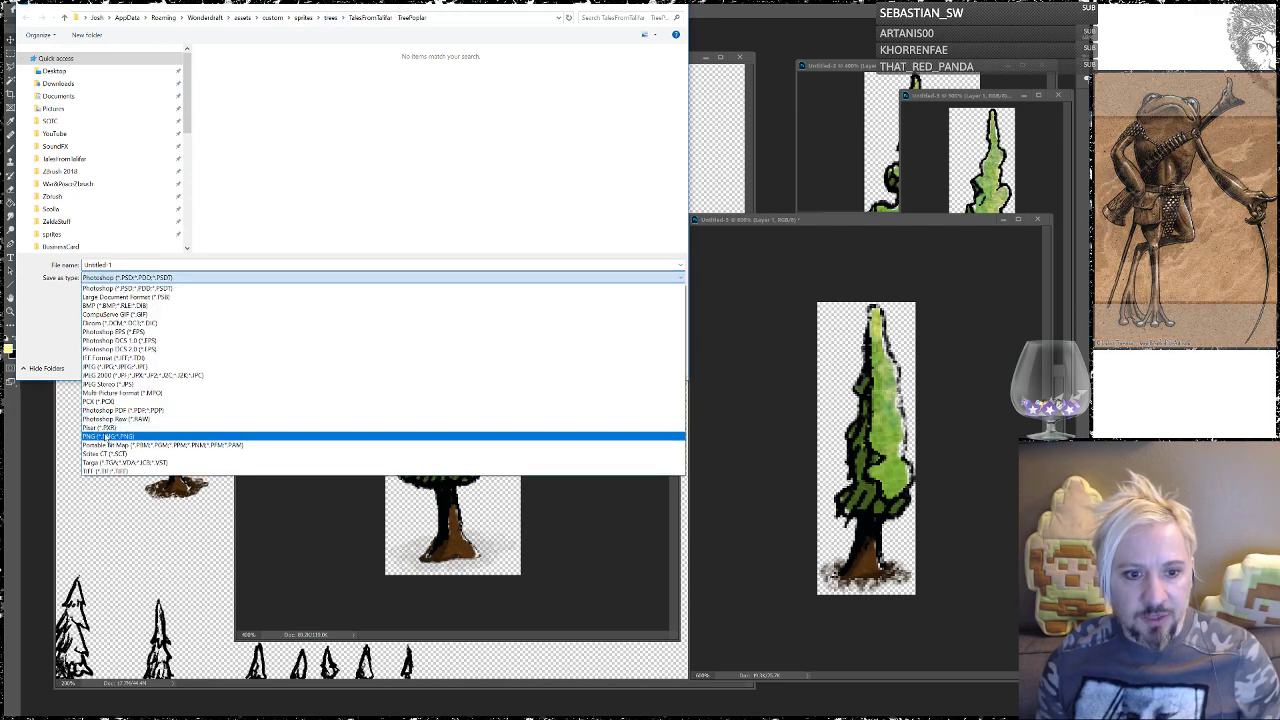
left_click(106, 437)
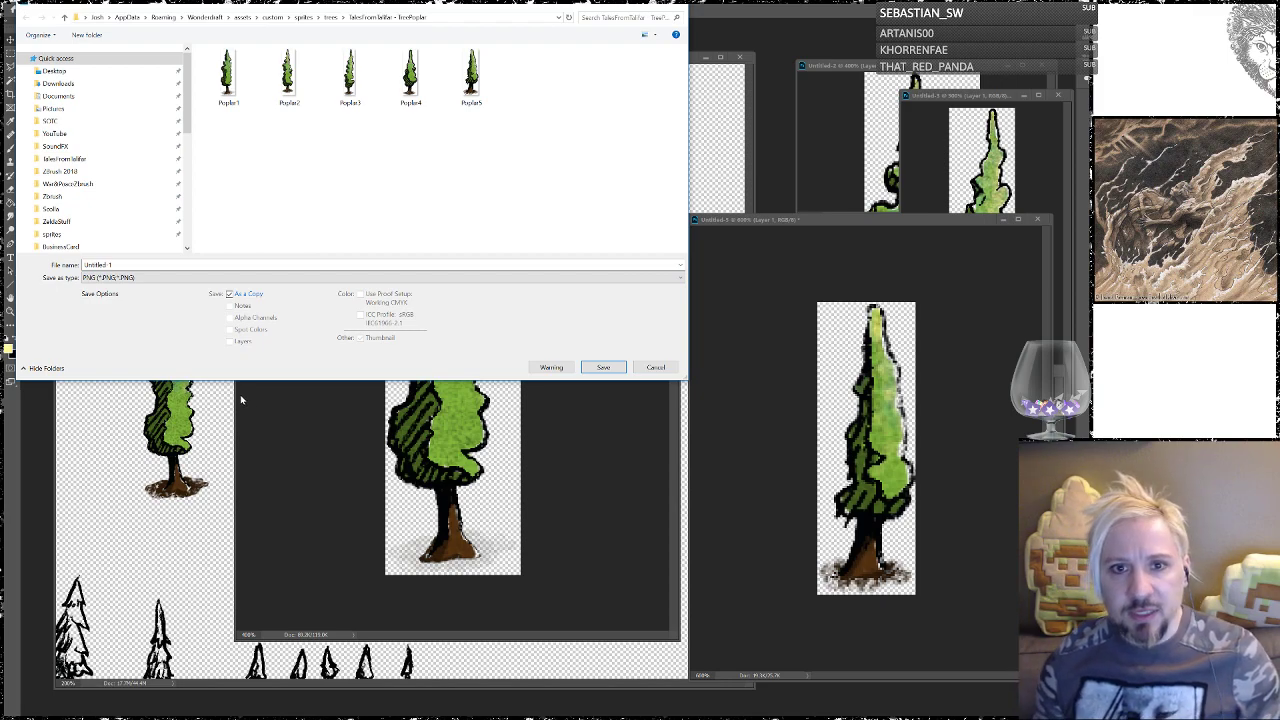
left_click(230, 80)
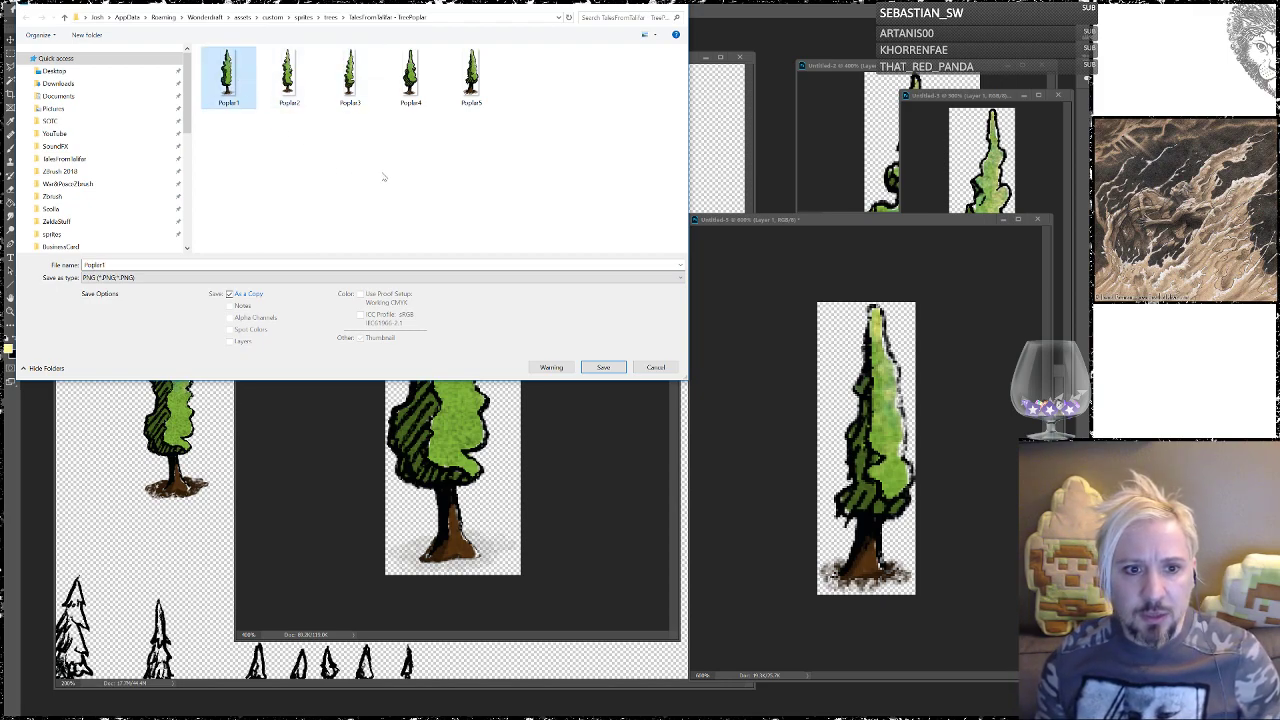
left_click(612, 369)
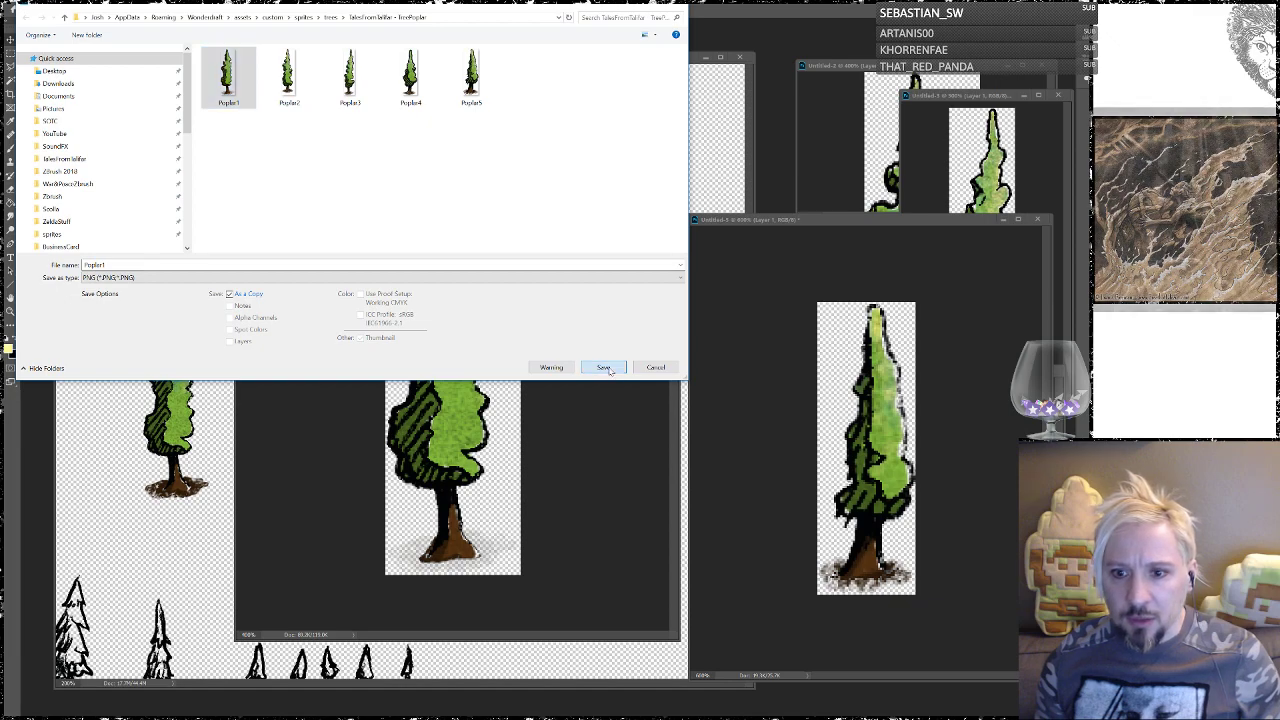
left_click(696, 358)
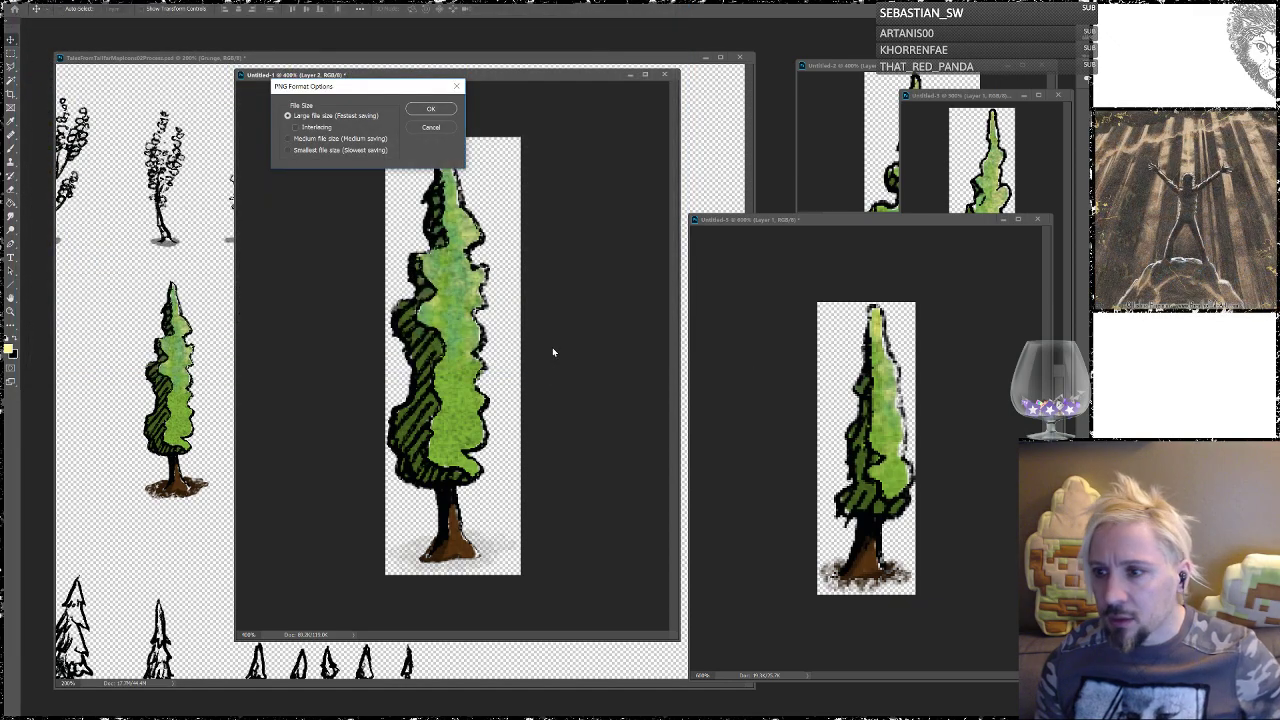
left_click(430, 108)
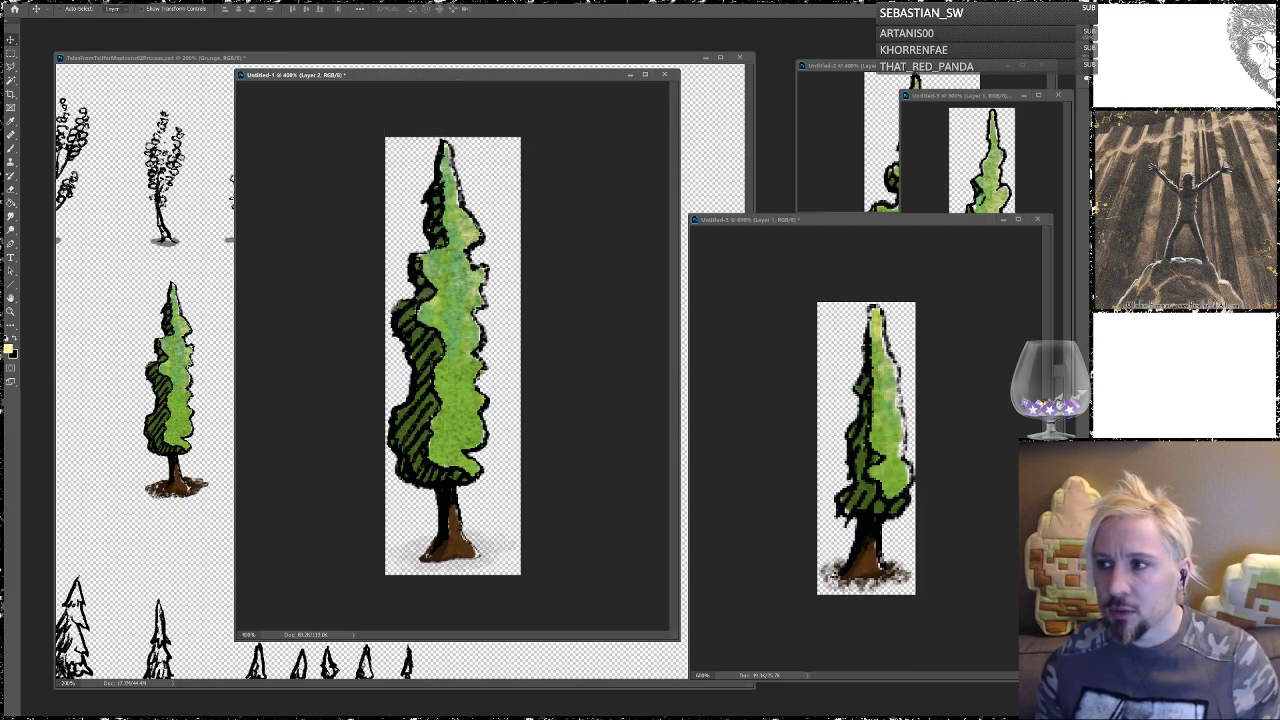
Step: Switch to the restarted Wonderdraft and open the TestBed map
key("super+Down")
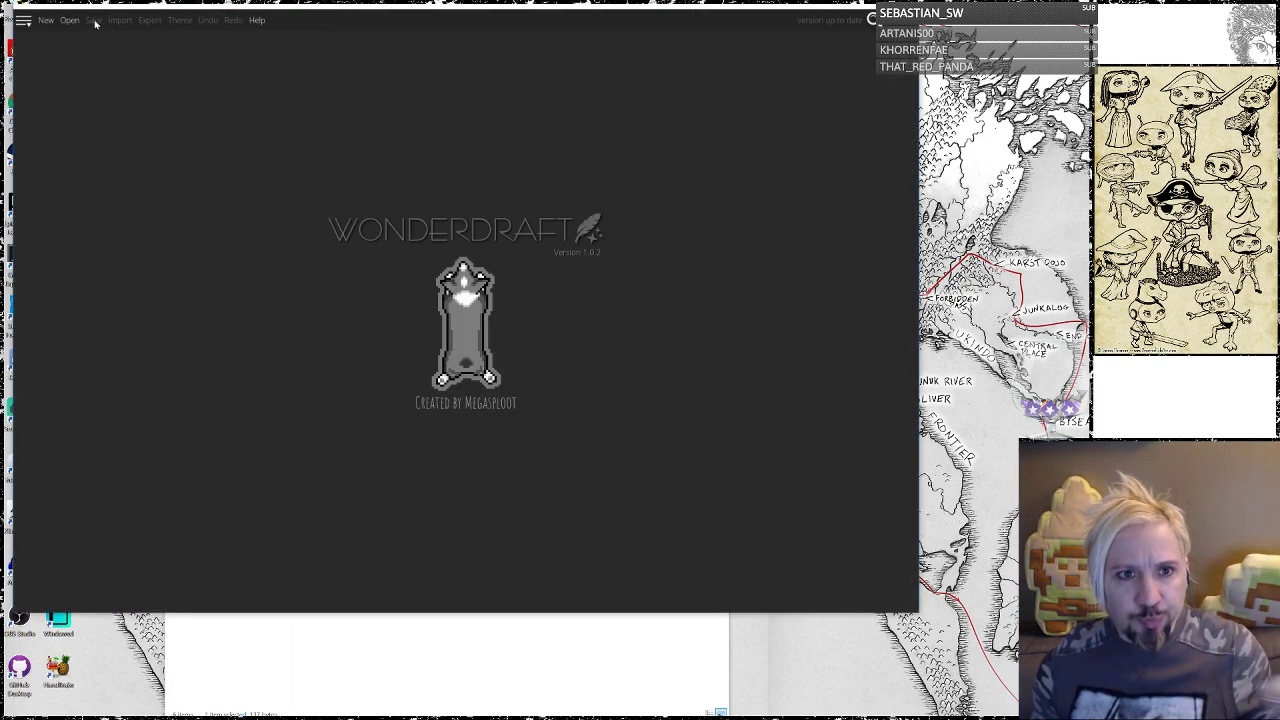
left_click(69, 20)
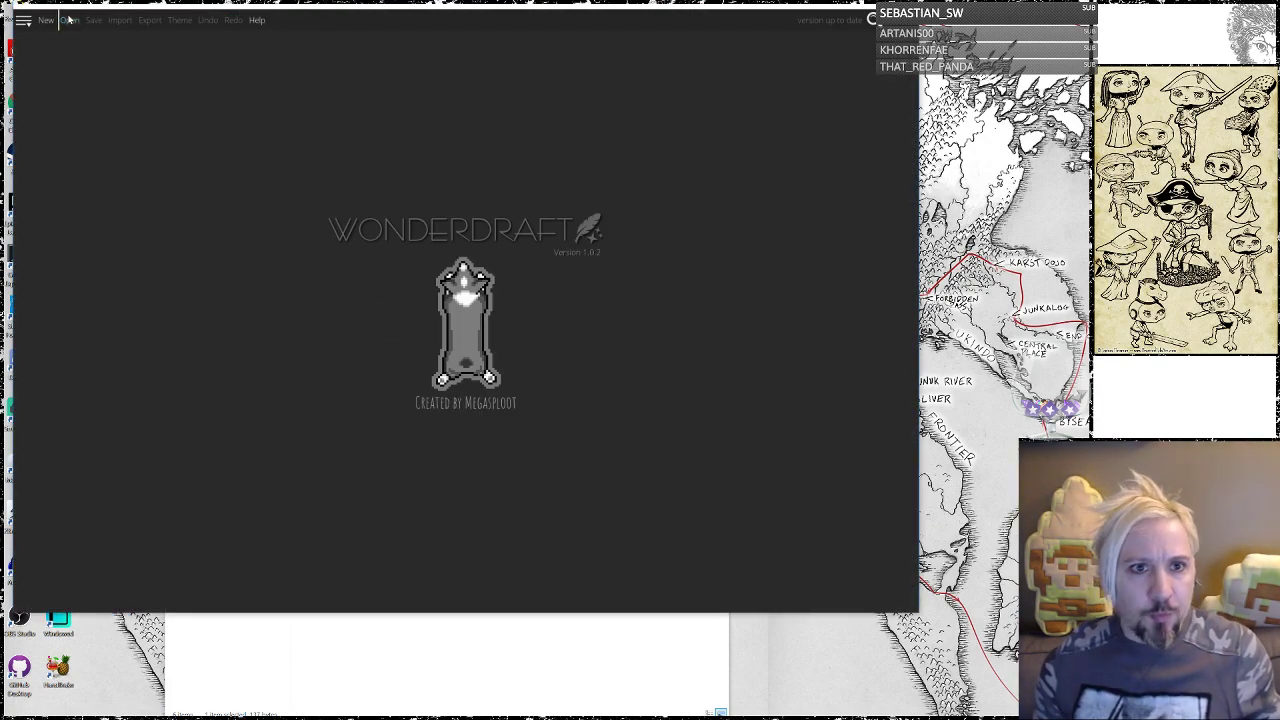
double_click(201, 93)
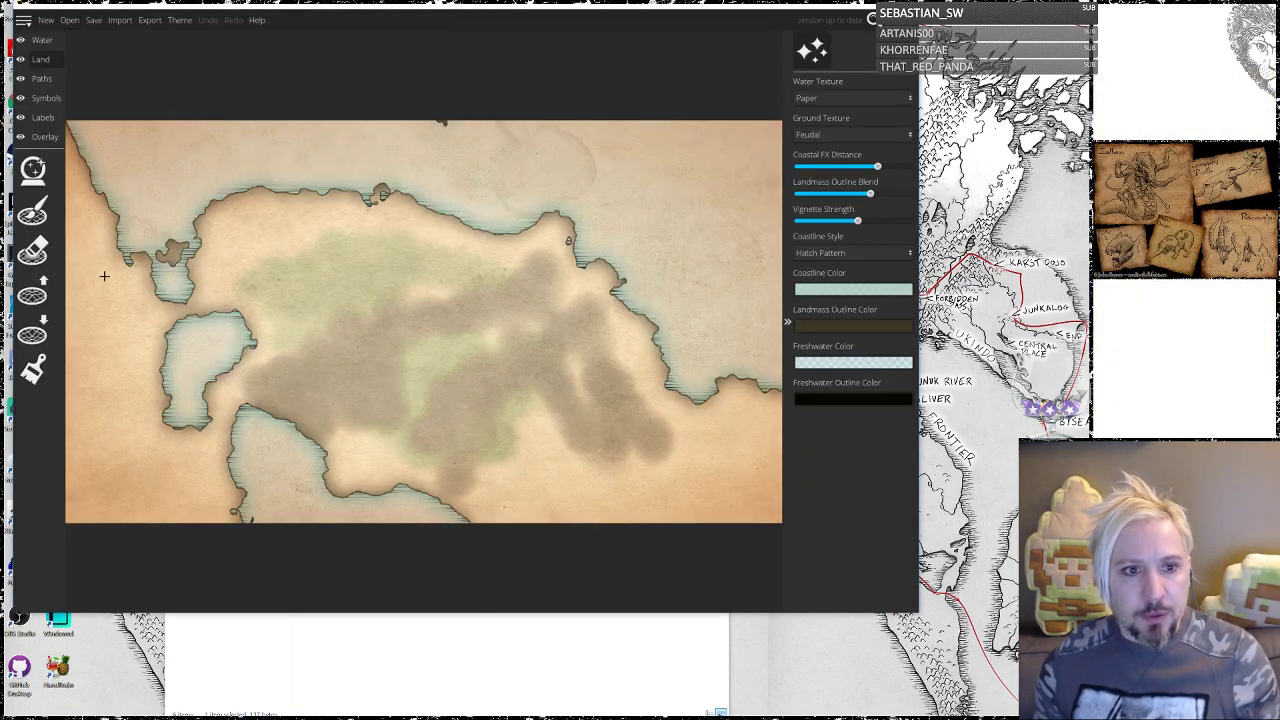
Step: Scatter poplar tree symbols over the green and brown ground in the middle of the map to check the re-exported sprite
left_click(45, 98)
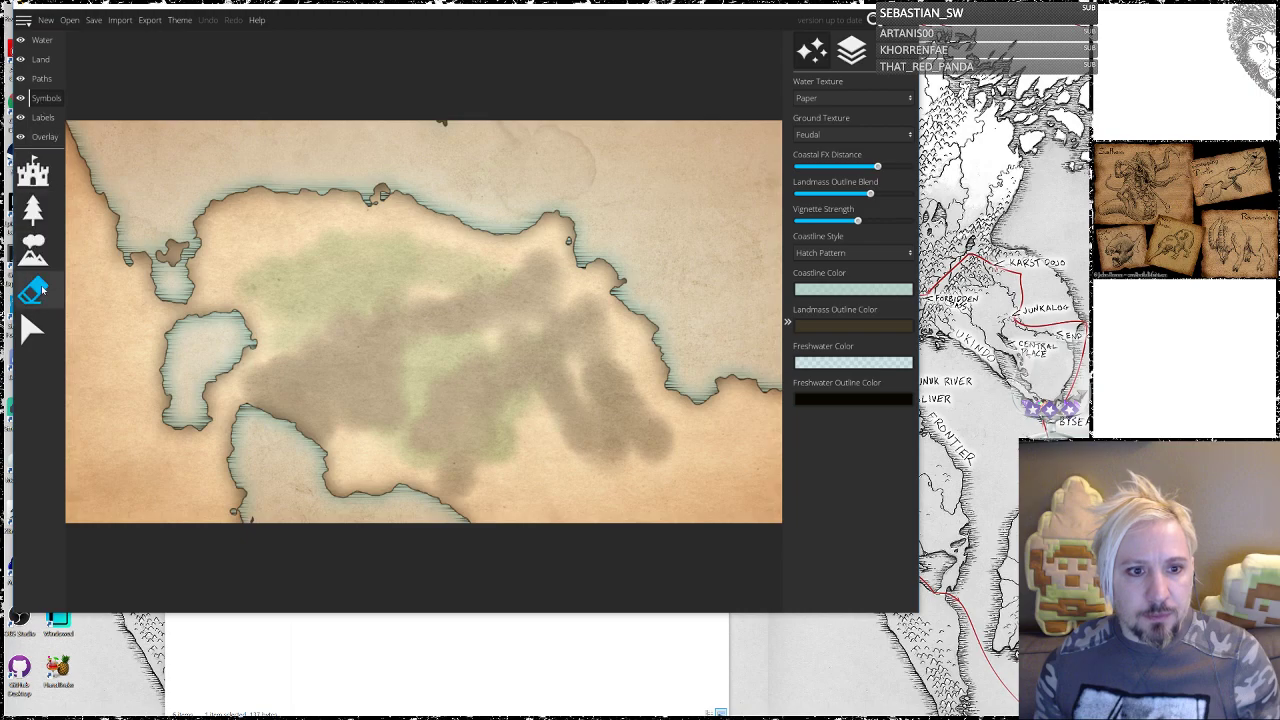
left_click(33, 214)
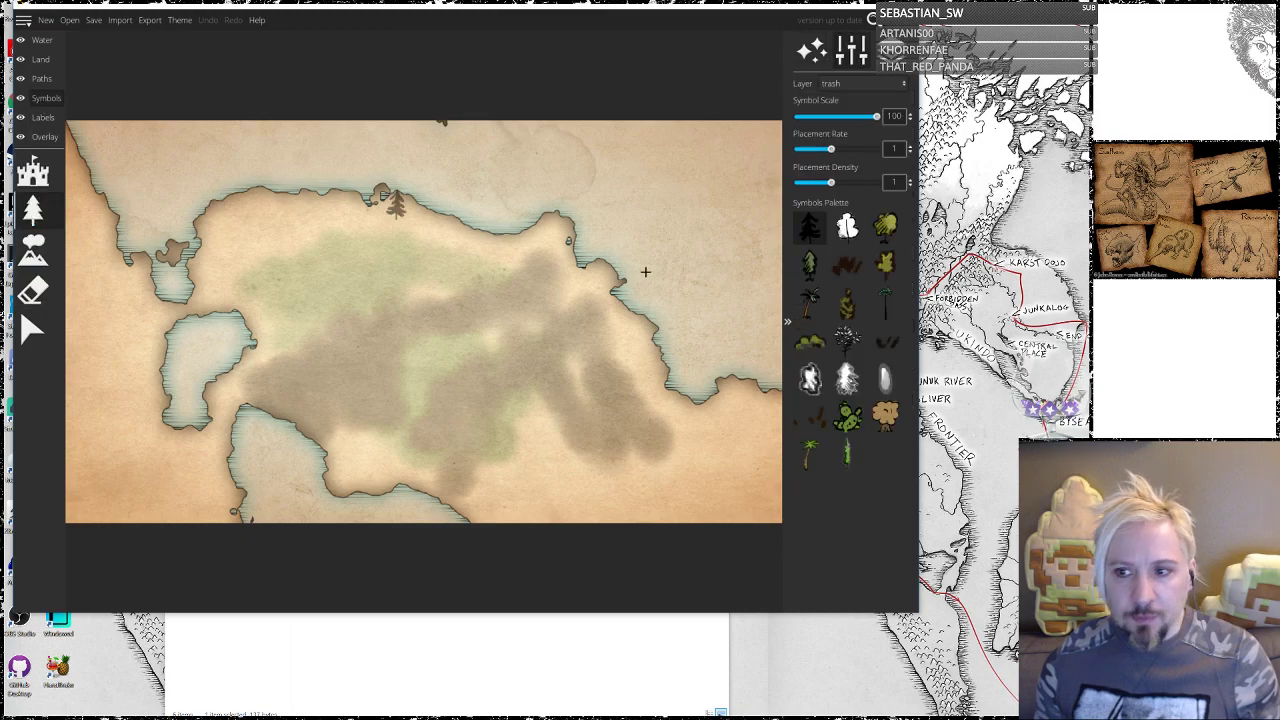
left_click(847, 458)
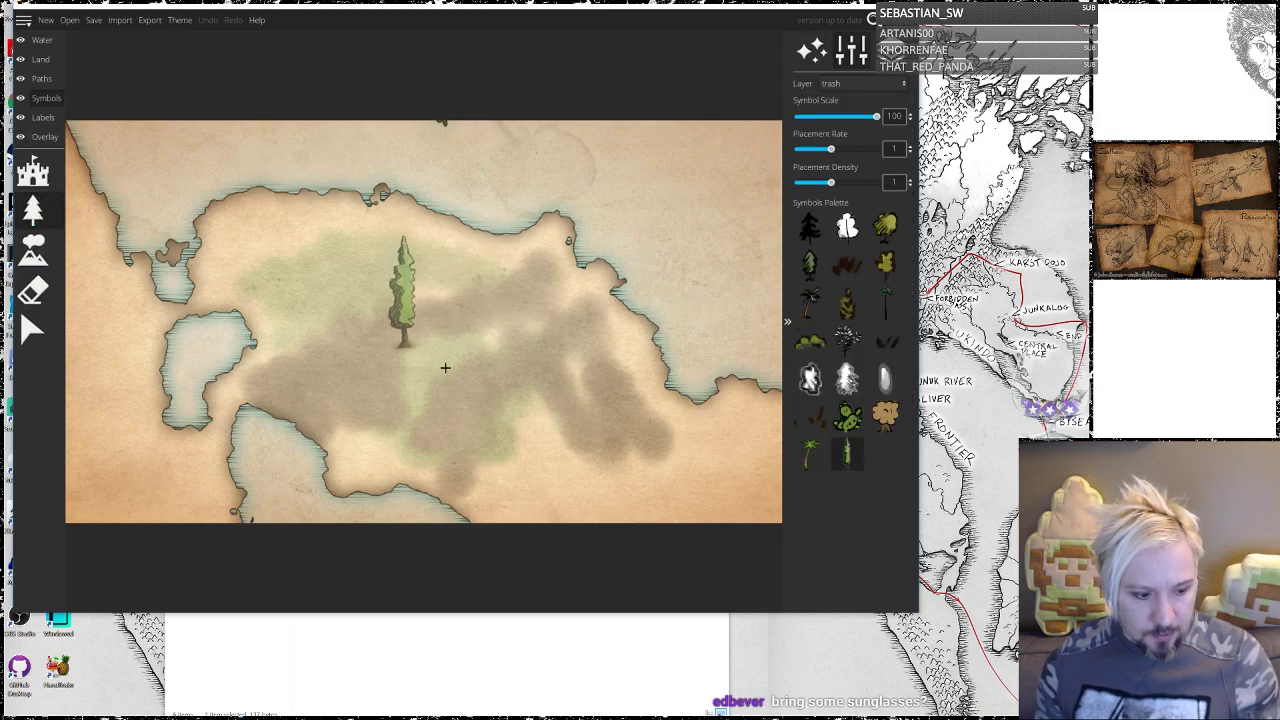
left_click(525, 447)
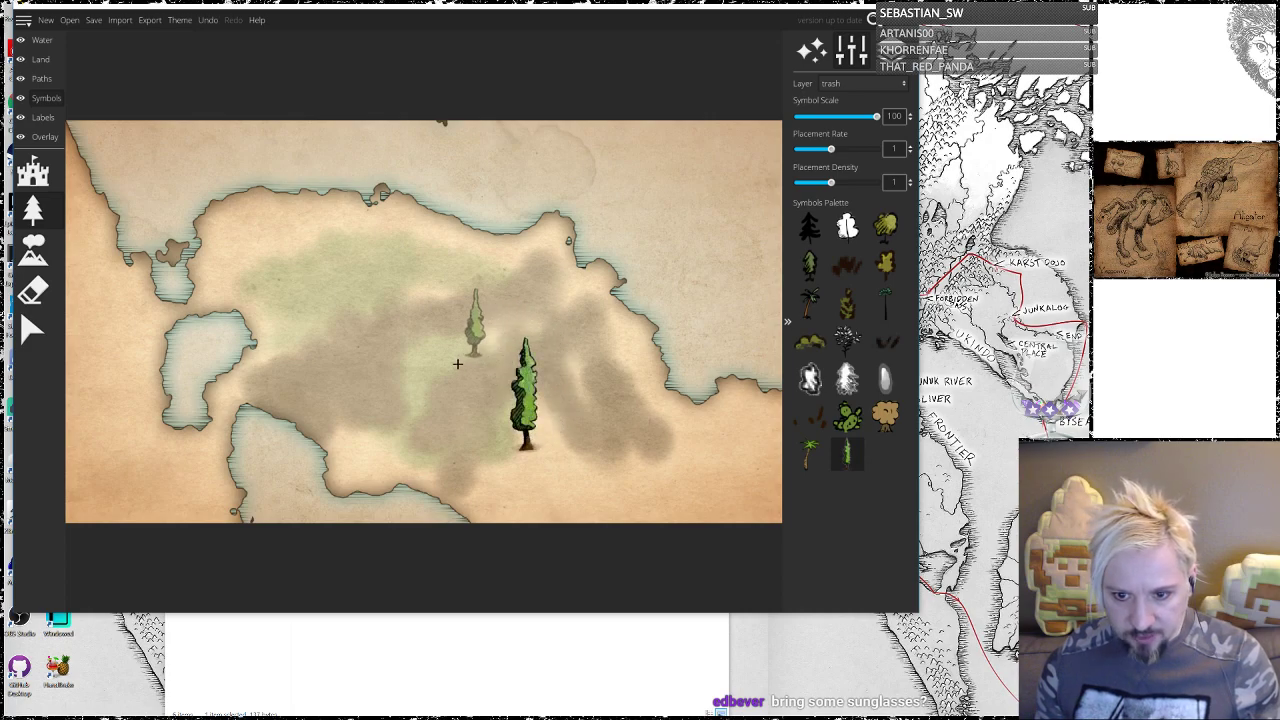
left_click(427, 352)
left_click(395, 358)
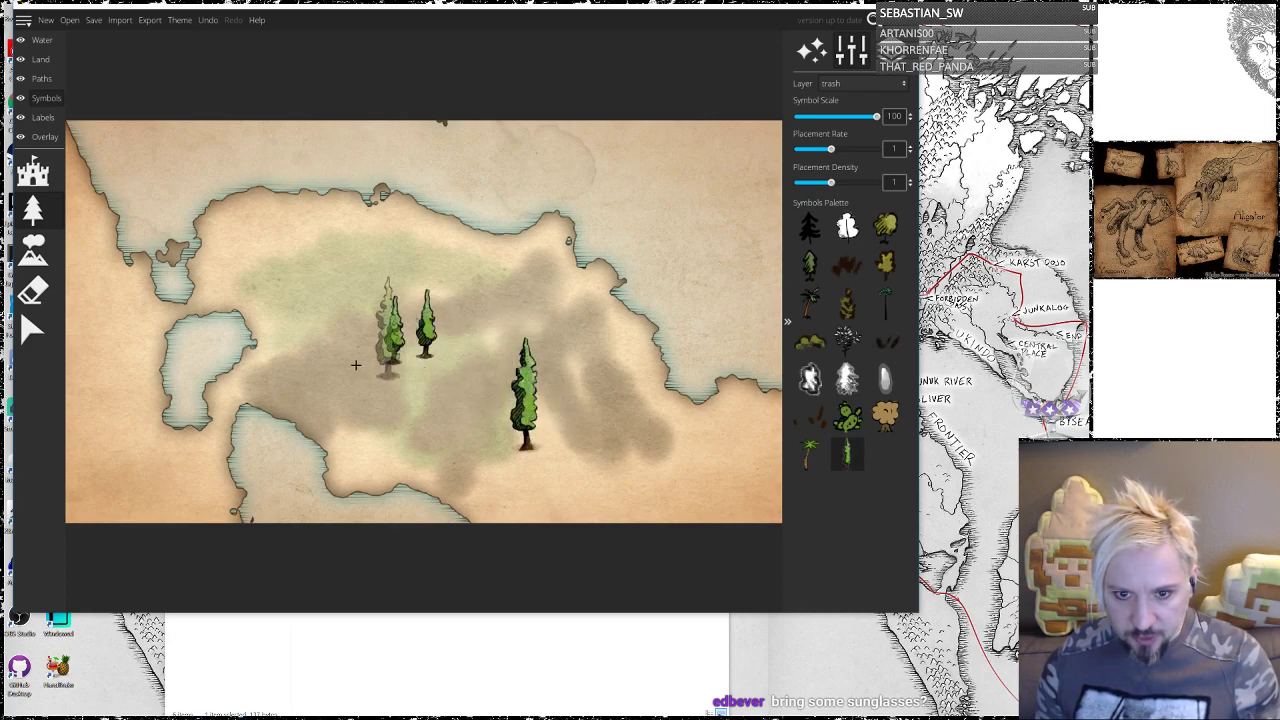
left_click(347, 362)
left_click(321, 380)
left_click(380, 398)
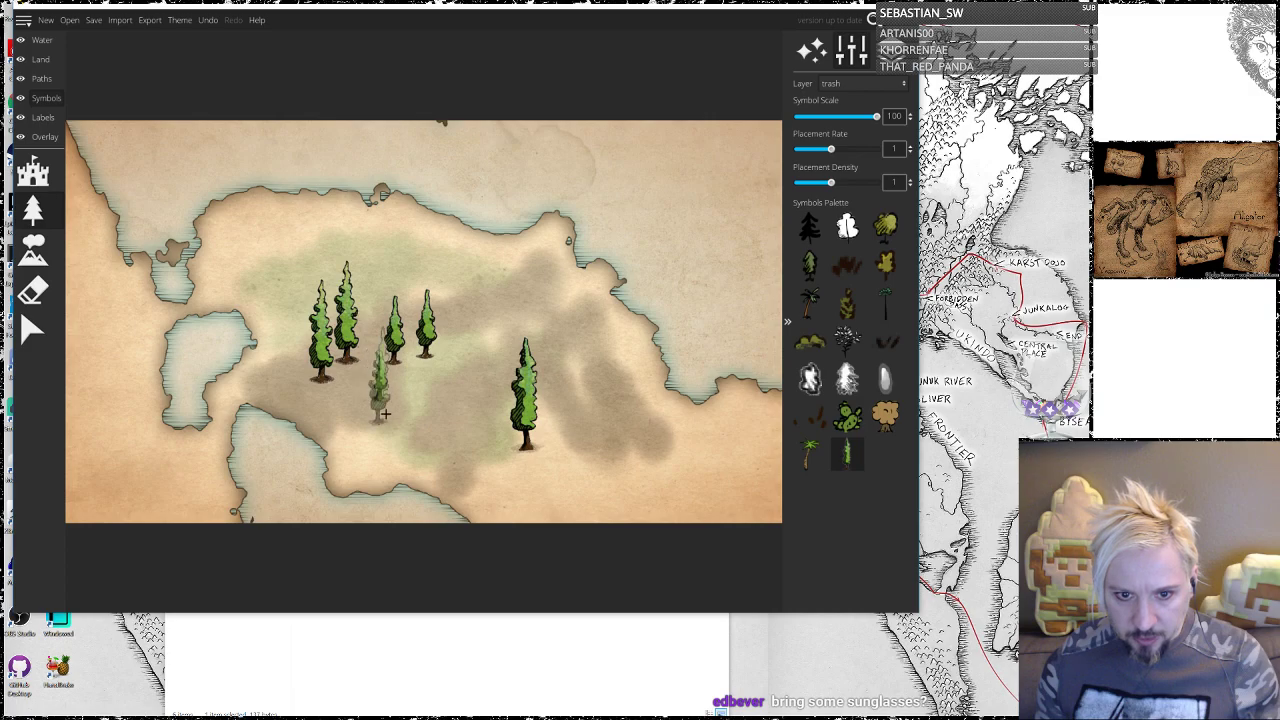
left_click(443, 402)
left_click(472, 395)
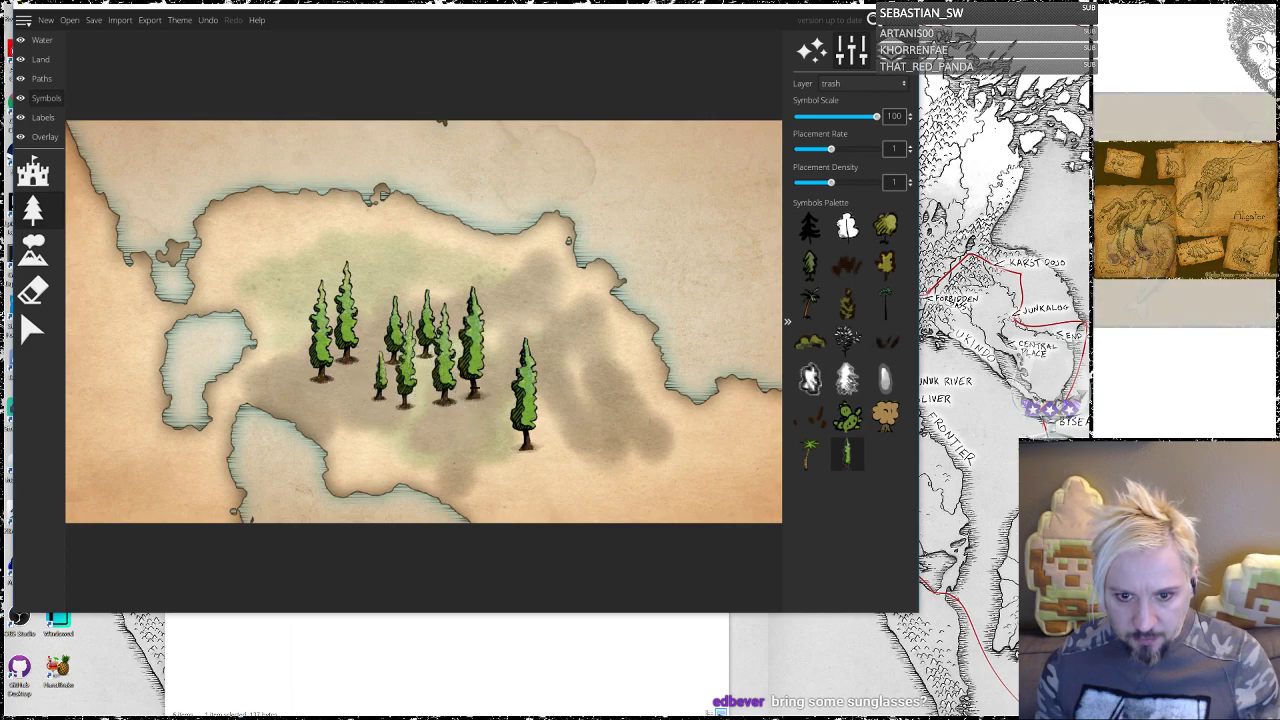
left_click(505, 345)
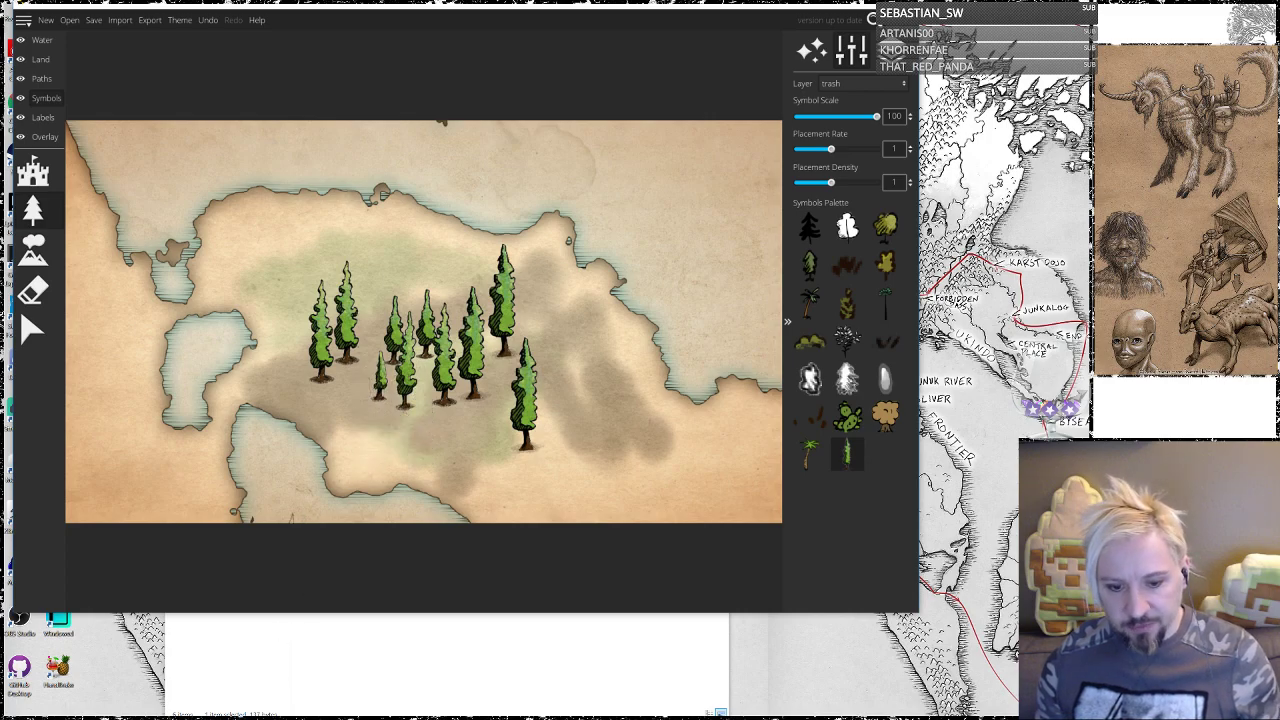
Step: Switch to Photoshop, readjust the strength of the first tree's ground texture, and merge all its layers
key("alt+Tab")
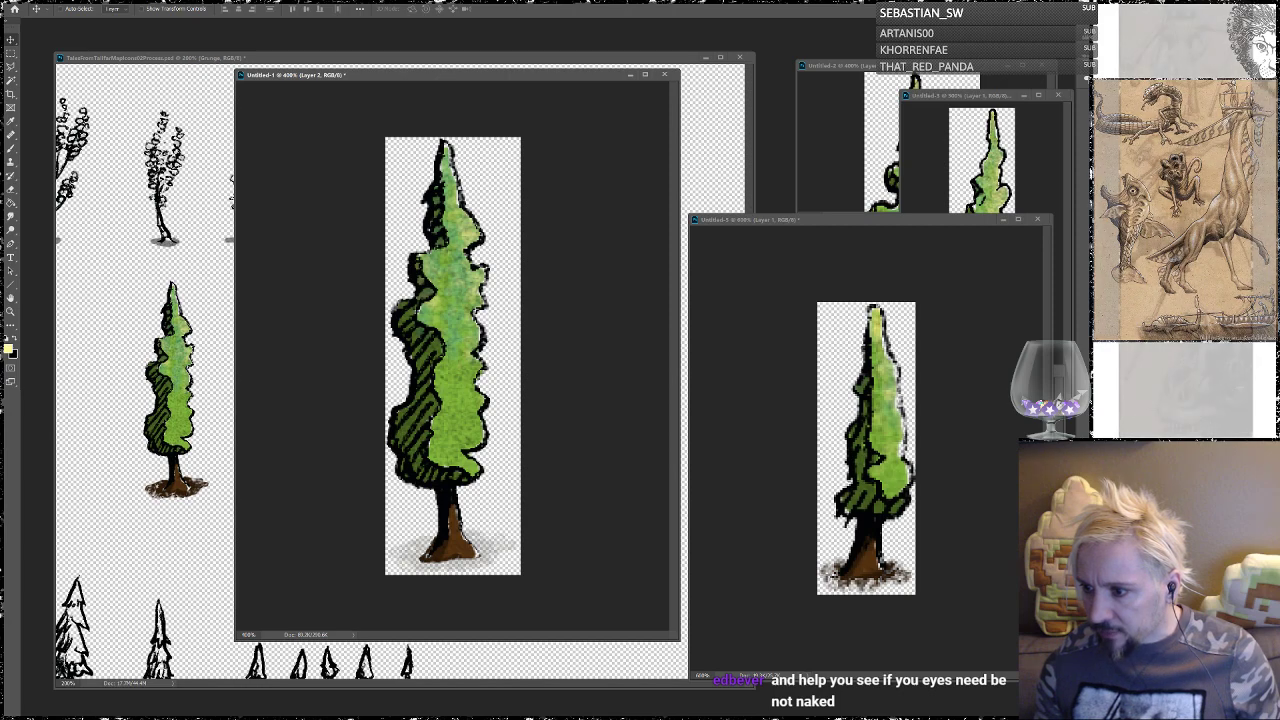
key("ctrl+alt+a")
key("ctrl+z")
key("ctrl+shift+z")
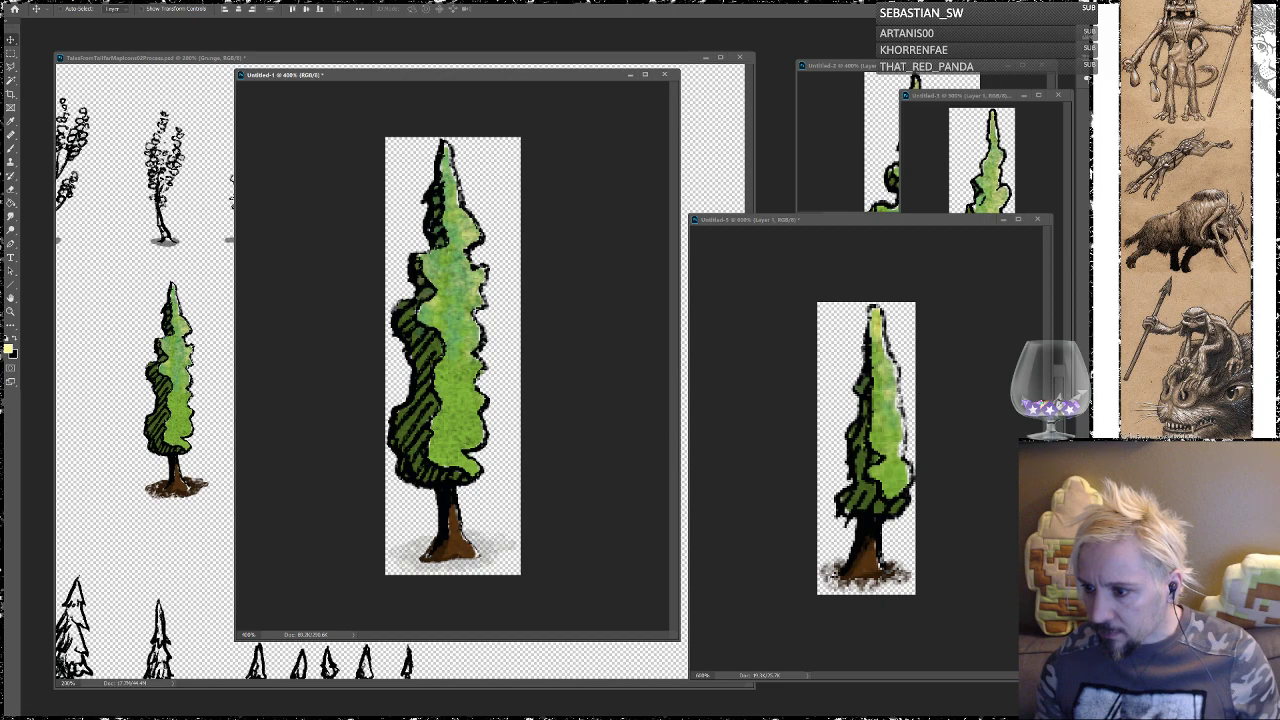
key("ctrl+z")
Step: Export the readjusted first tree as a PNG, replacing the Poplar1 sprite and keeping the large file size option
left_click(30, 1)
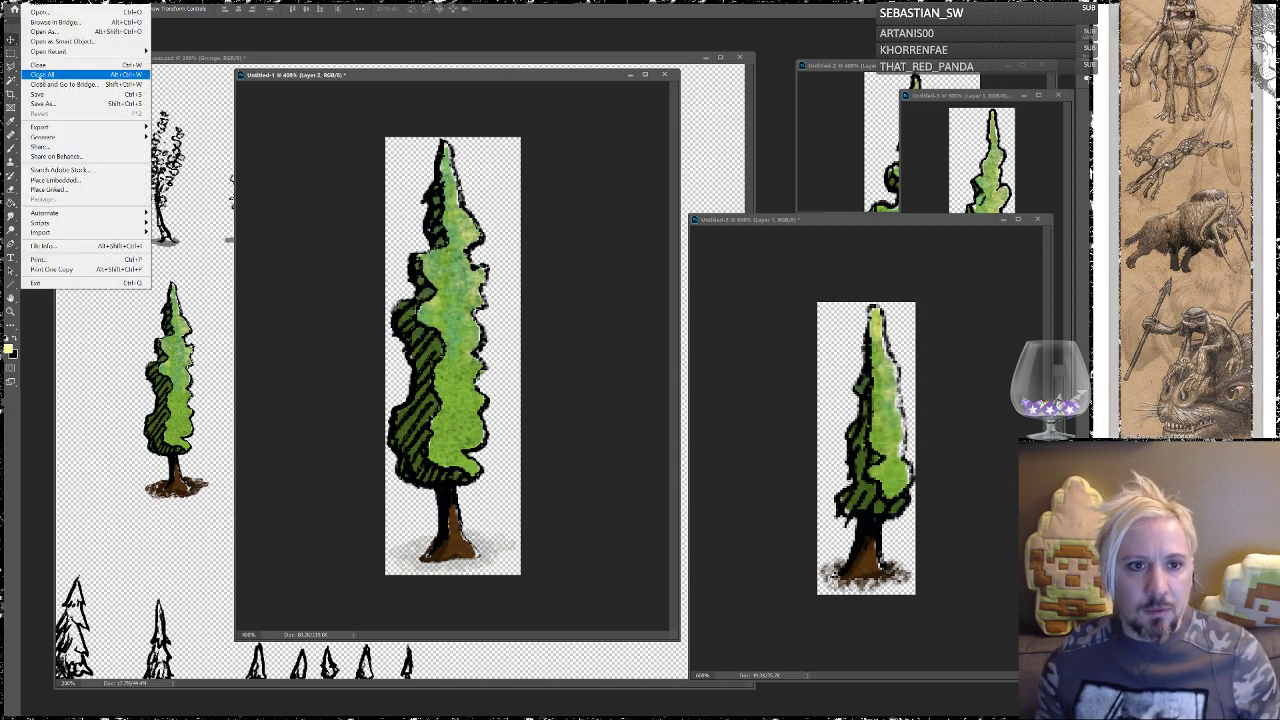
left_click(92, 95)
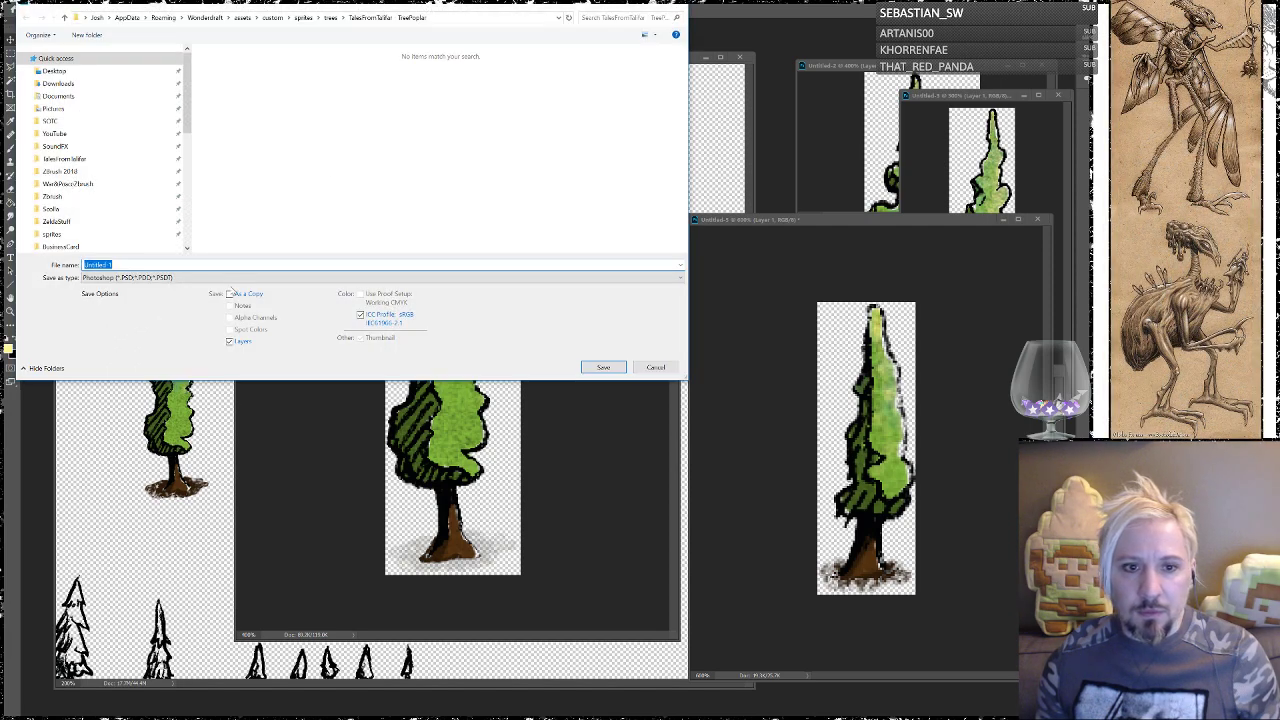
left_click(195, 277)
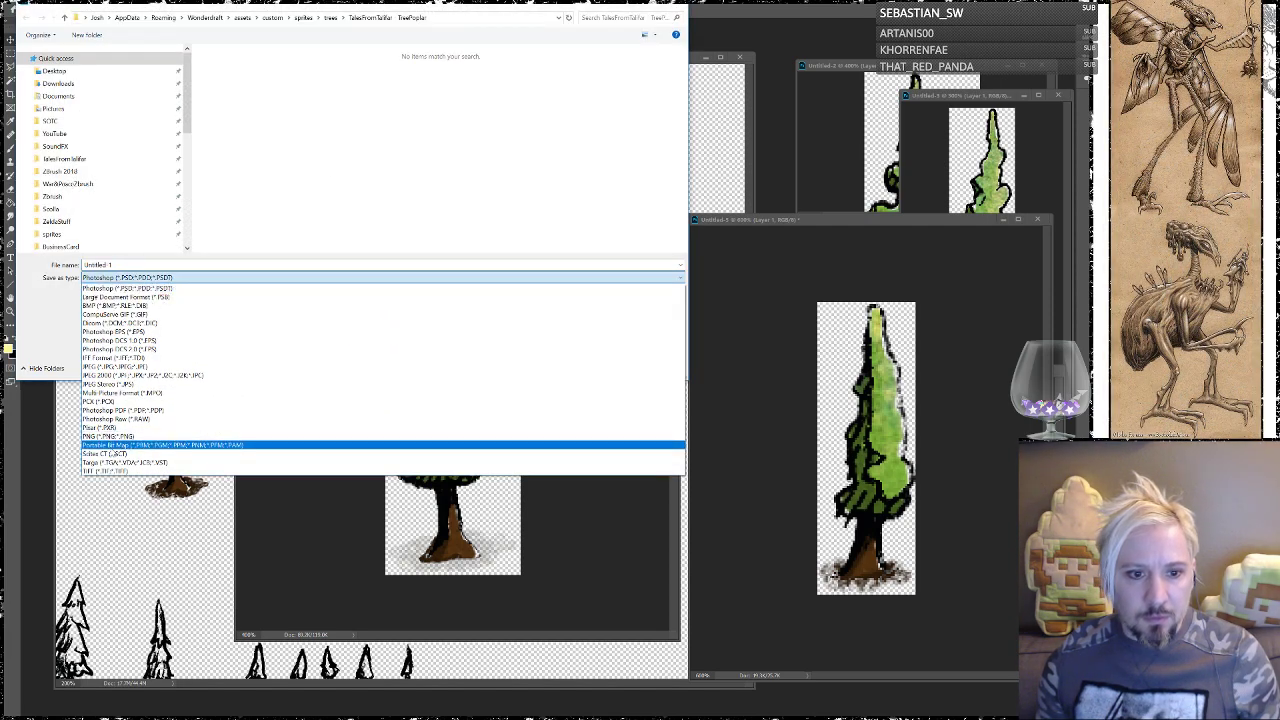
left_click(108, 436)
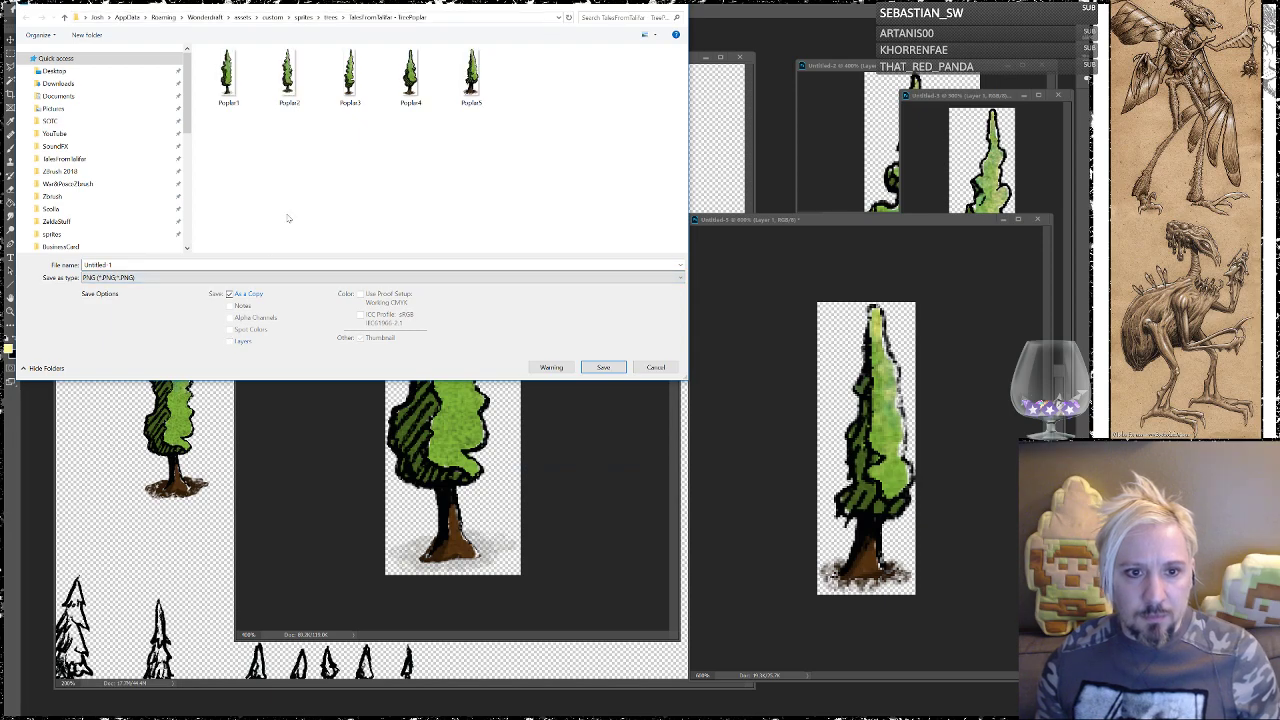
left_click(228, 78)
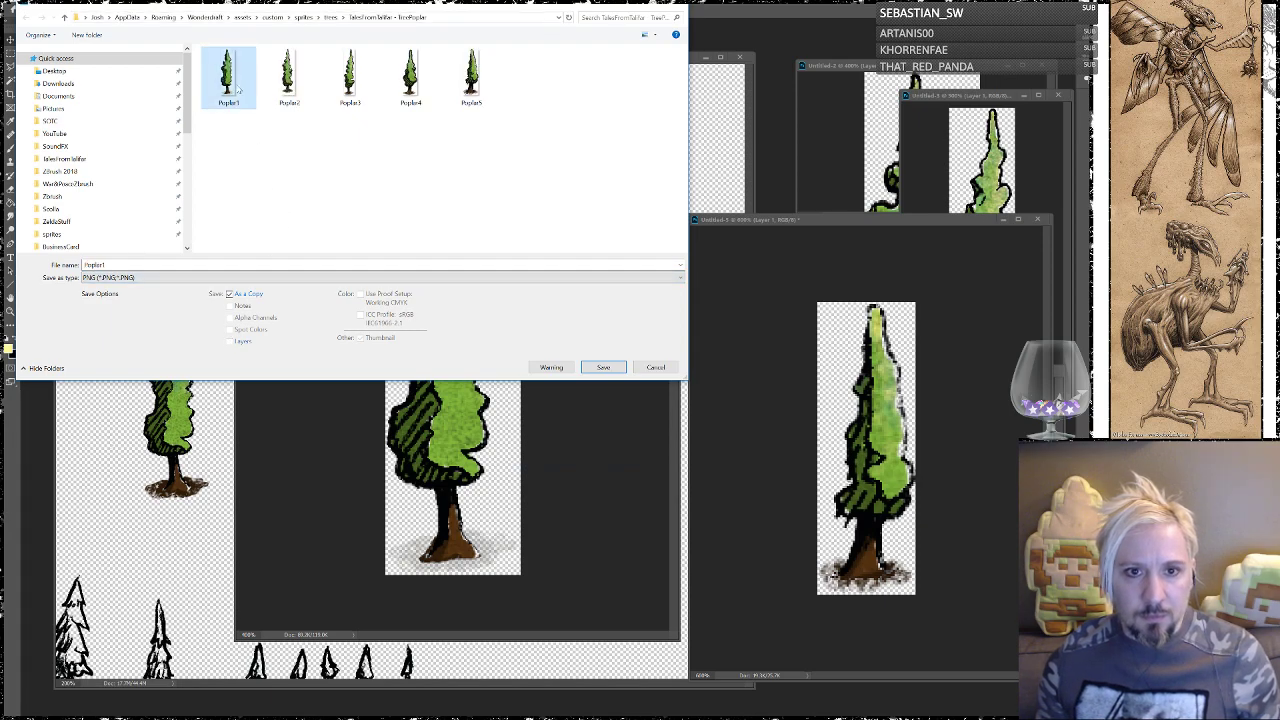
left_click(601, 368)
left_click(703, 358)
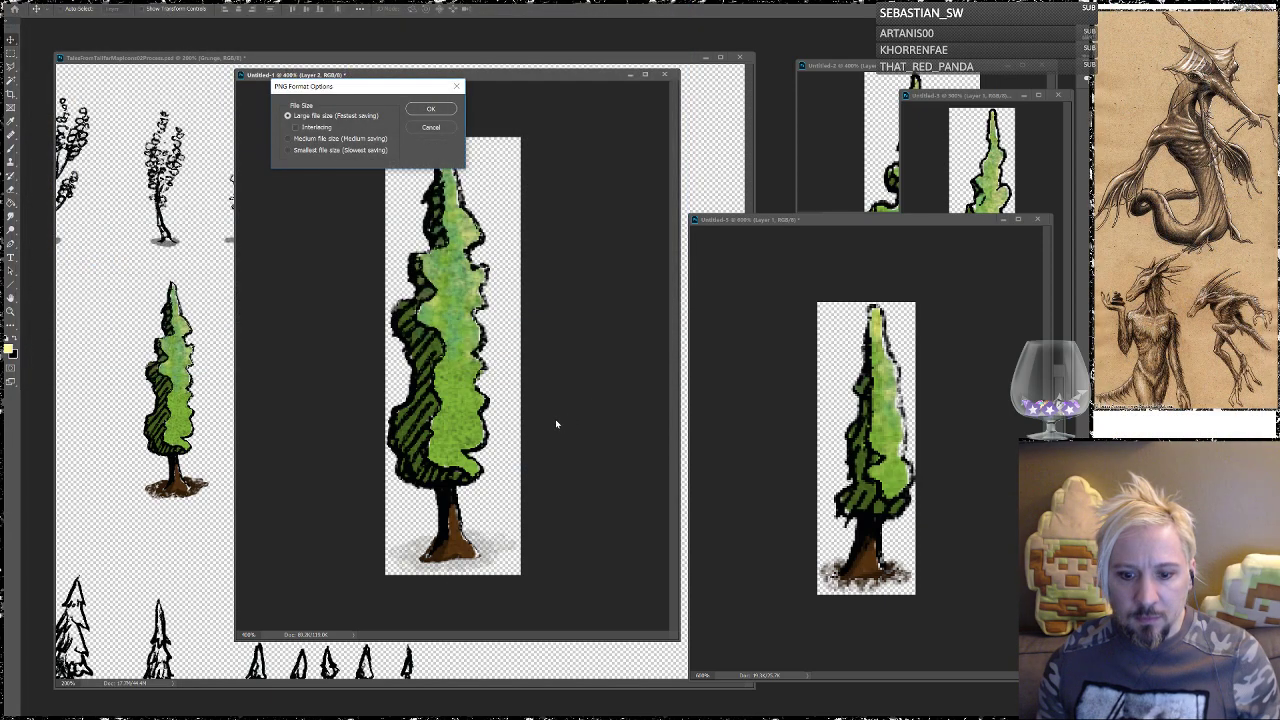
left_click(430, 108)
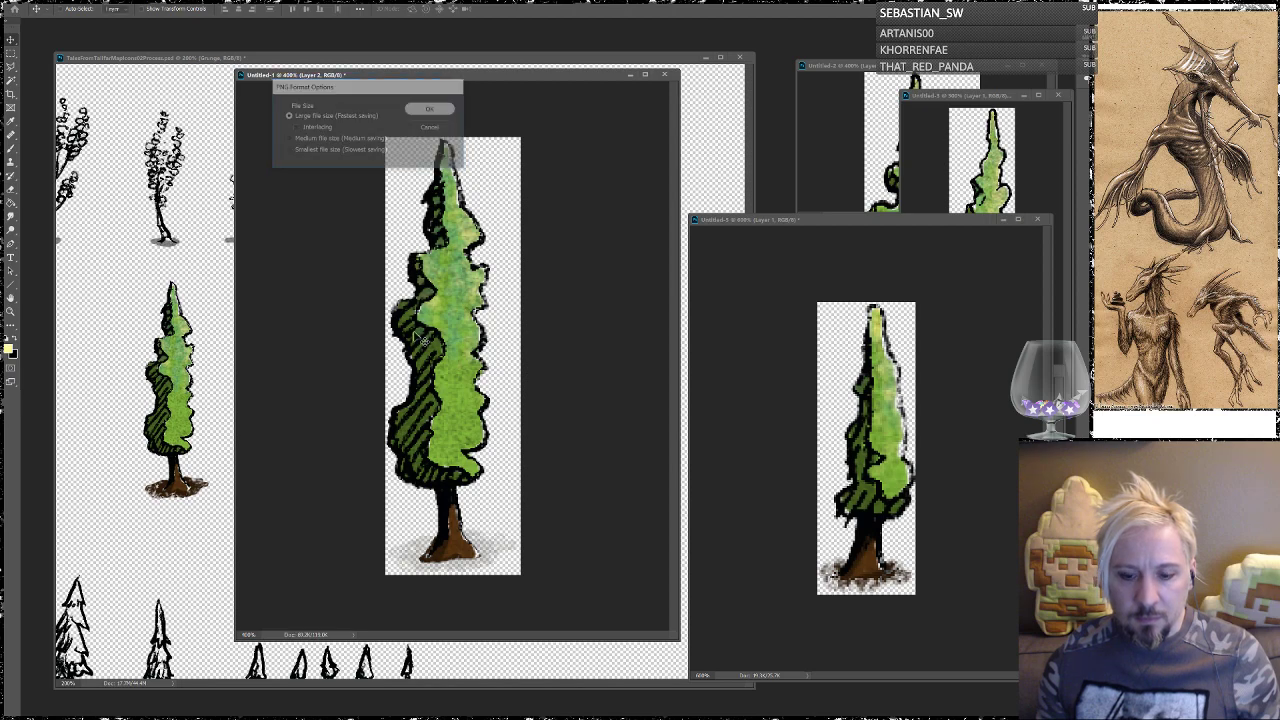
Step: Switch to Wonderdraft and restart it to load the re-exported Poplar1 sprite
key("alt+Tab")
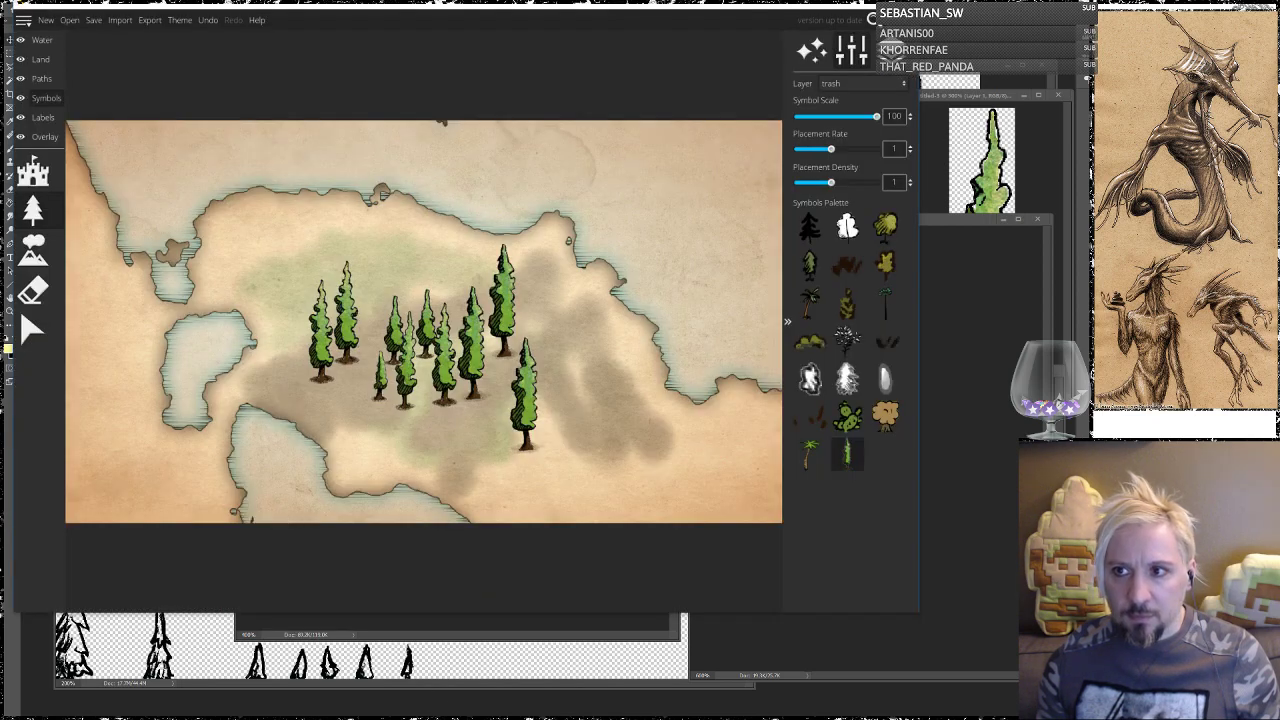
key("Return")
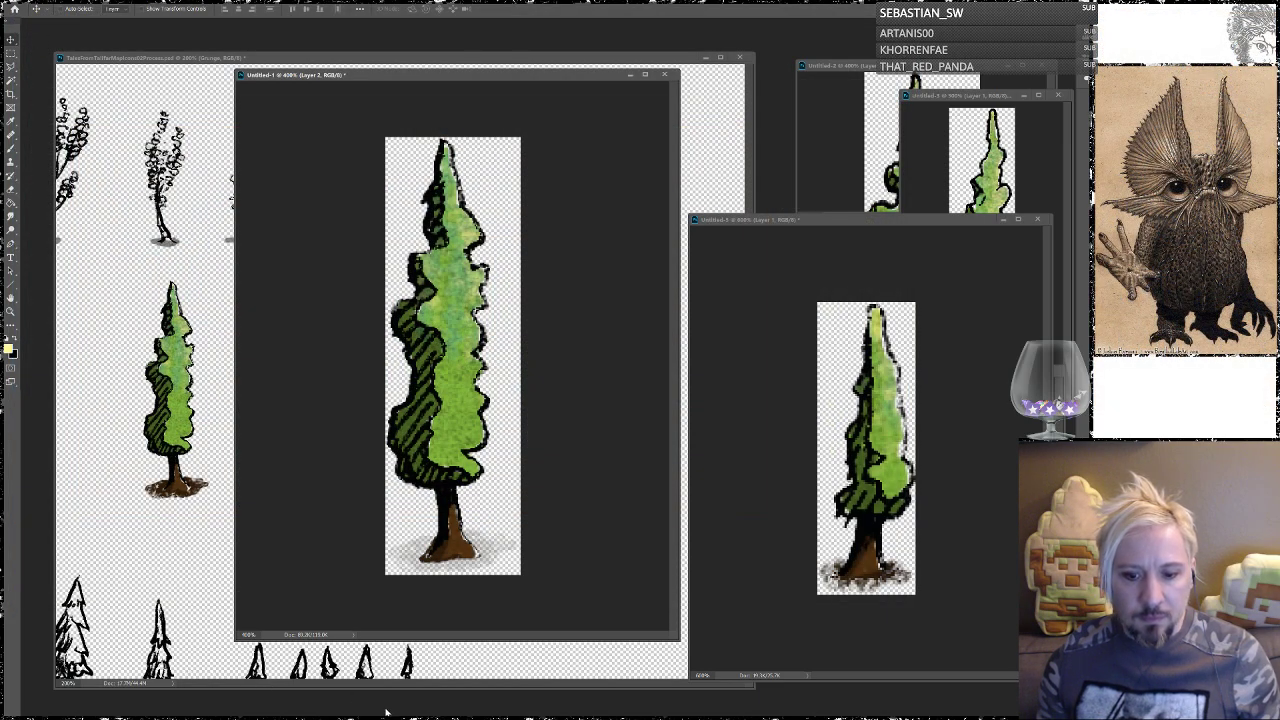
left_click(406, 700)
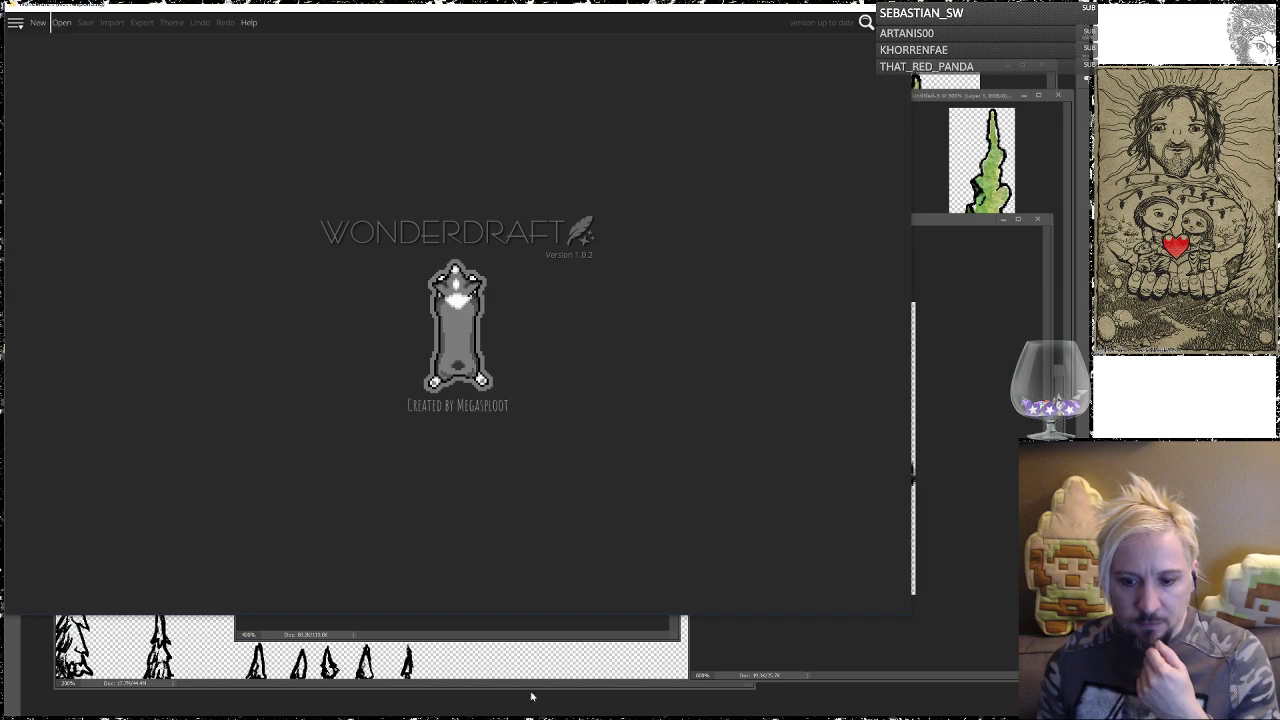
key("alt+Tab")
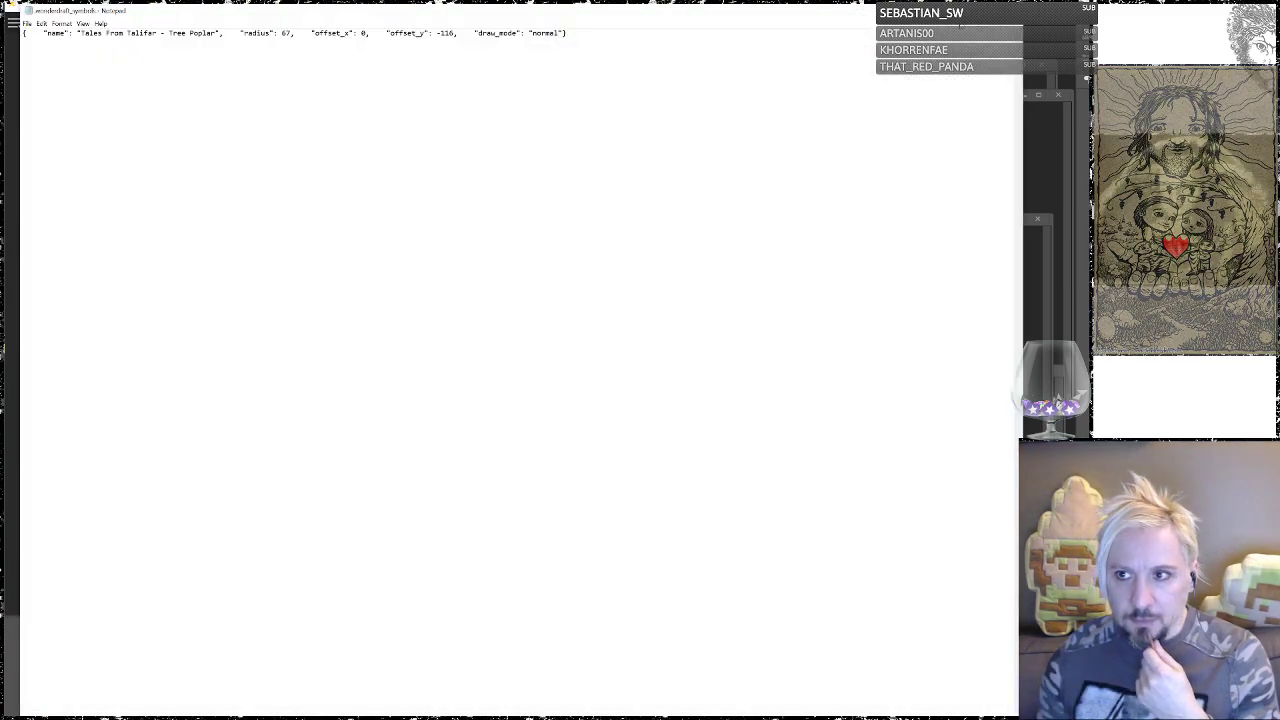
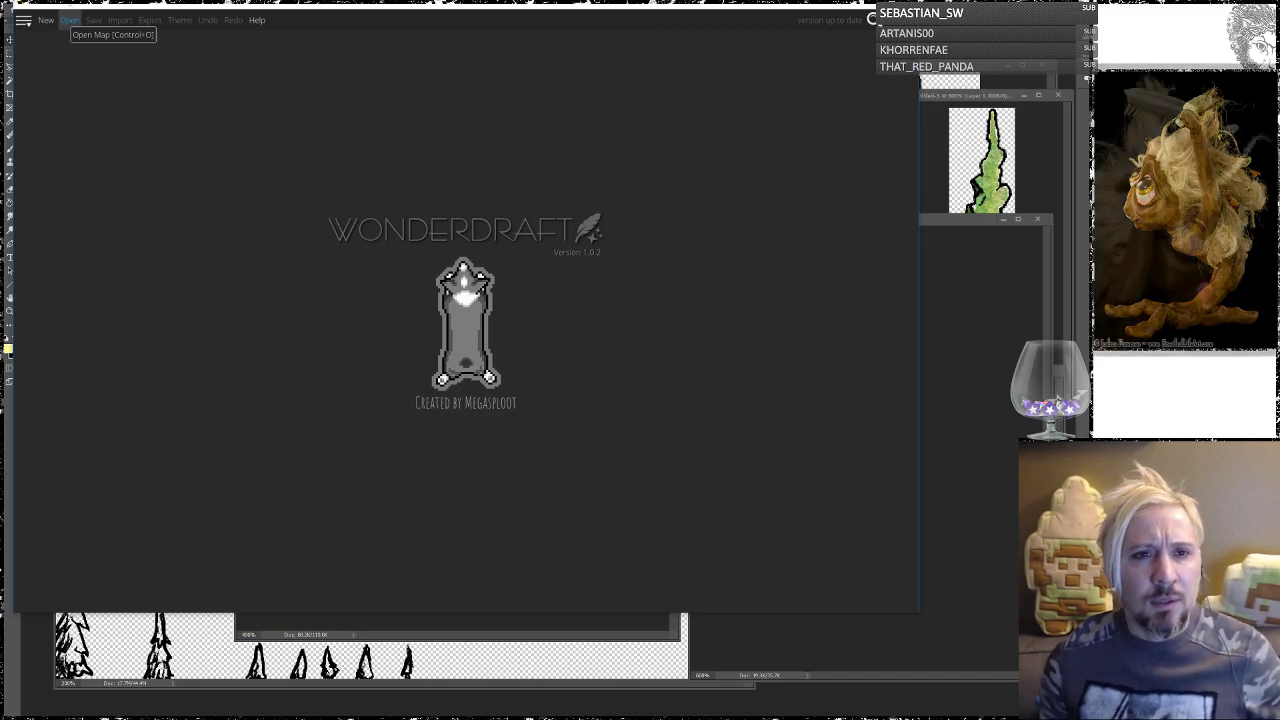
Step: Try to open a map in the restarted Wonderdraft, and force the program to close
left_click(73, 20)
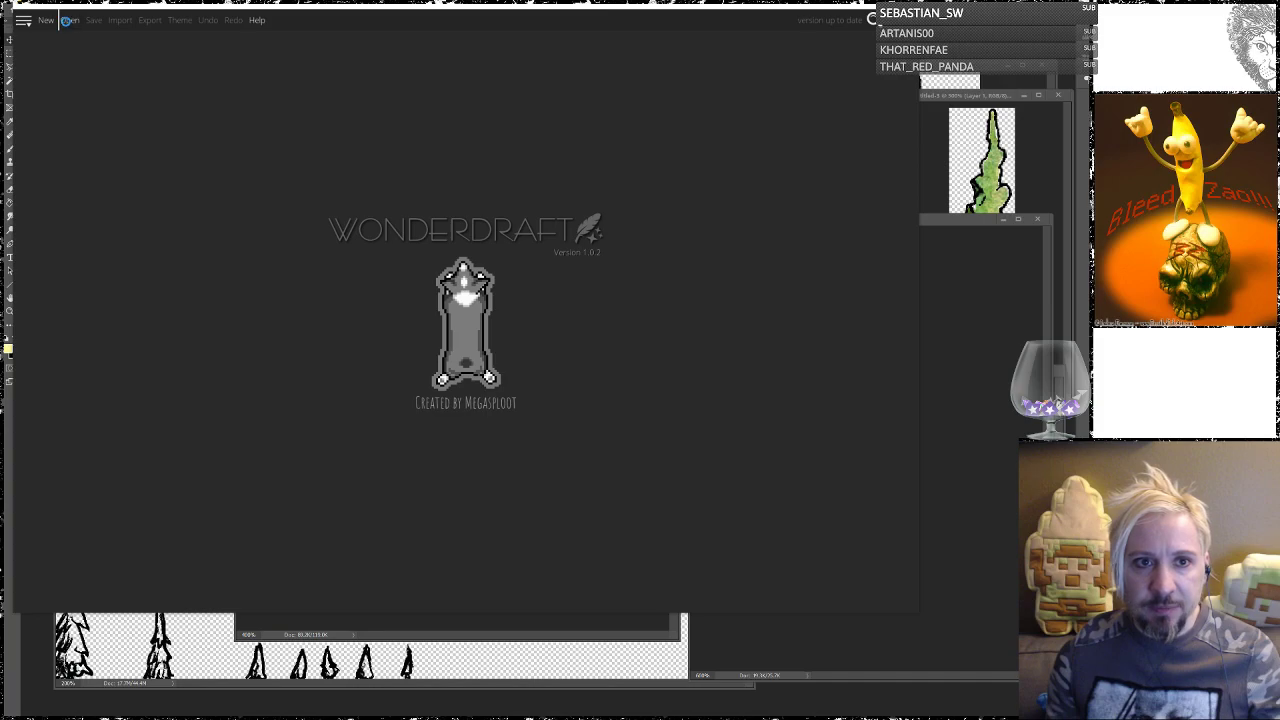
left_click(45, 20)
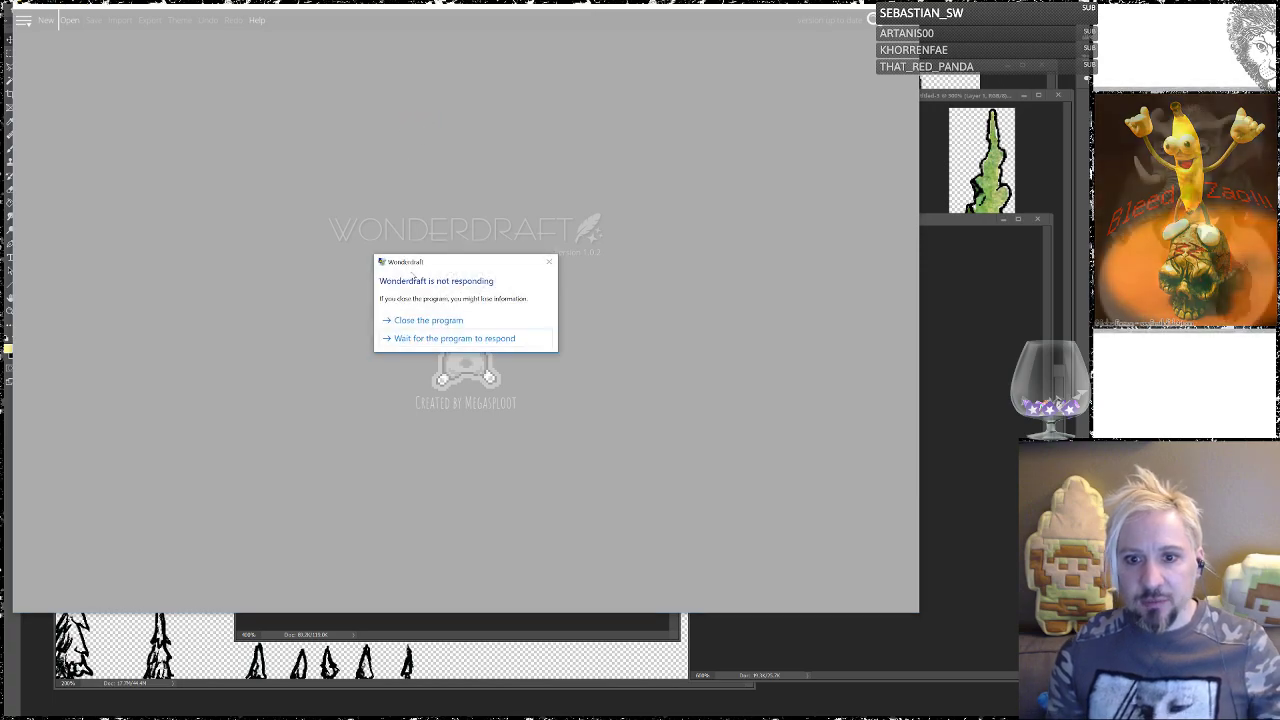
left_click(441, 321)
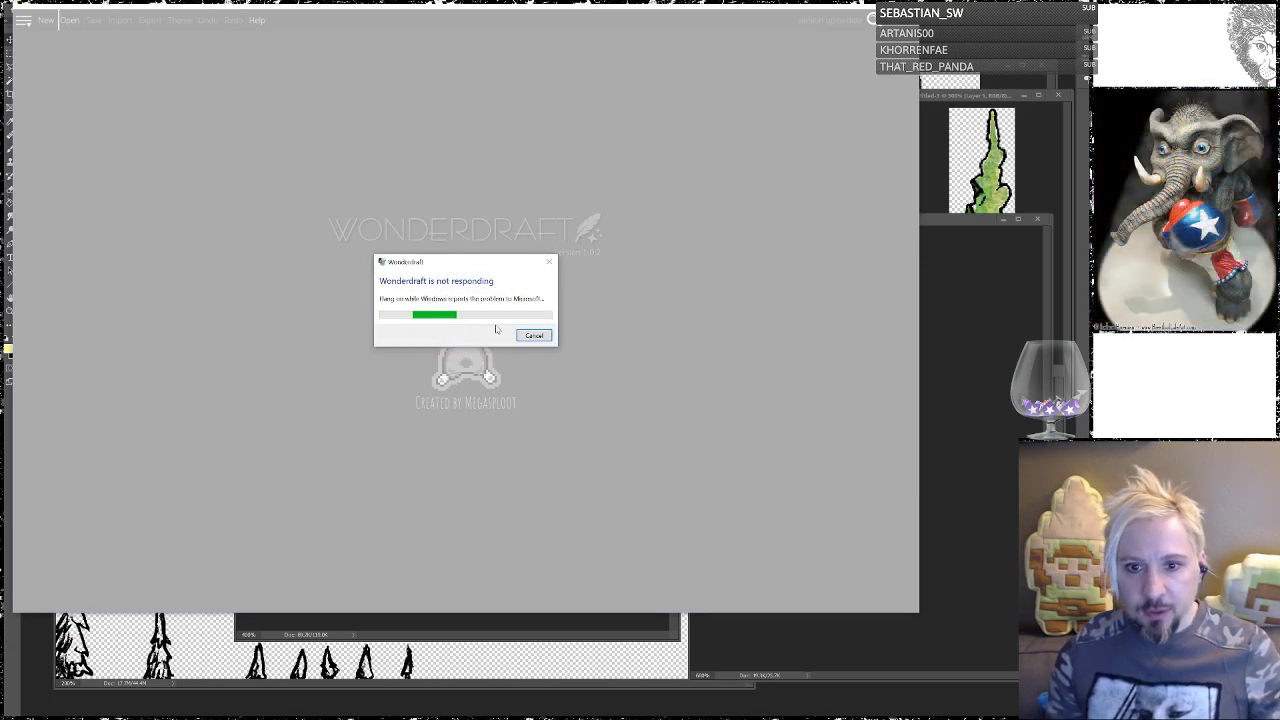
left_click(527, 336)
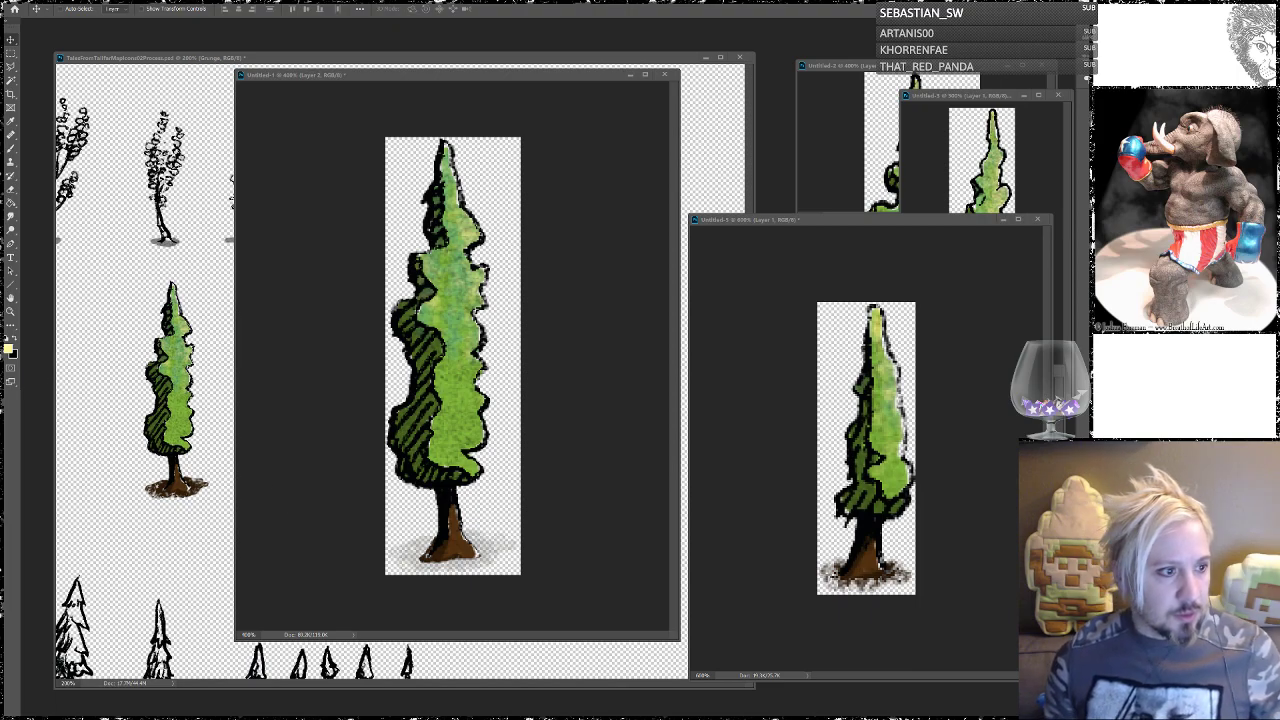
Step: Open Task Manager, try to view its performance readings, and force it to close
key("ctrl+shift+Escape")
left_click_drag(505, 33, 300, 98)
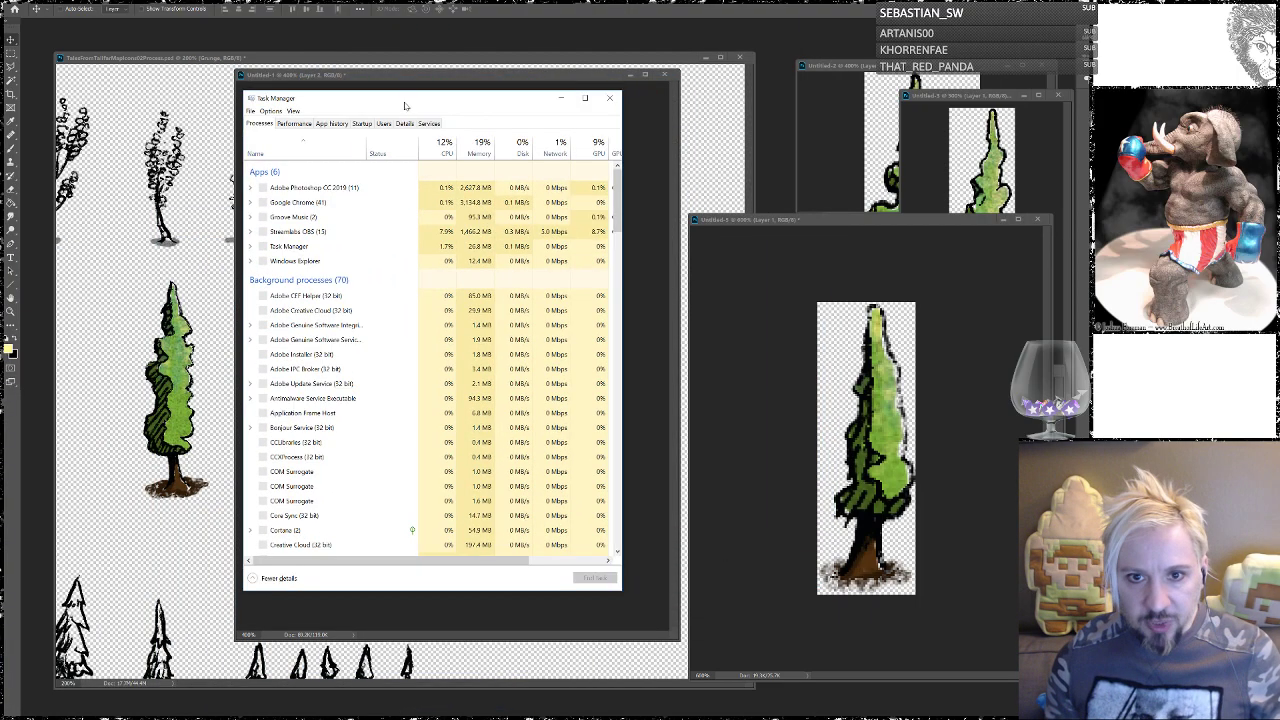
left_click(300, 124)
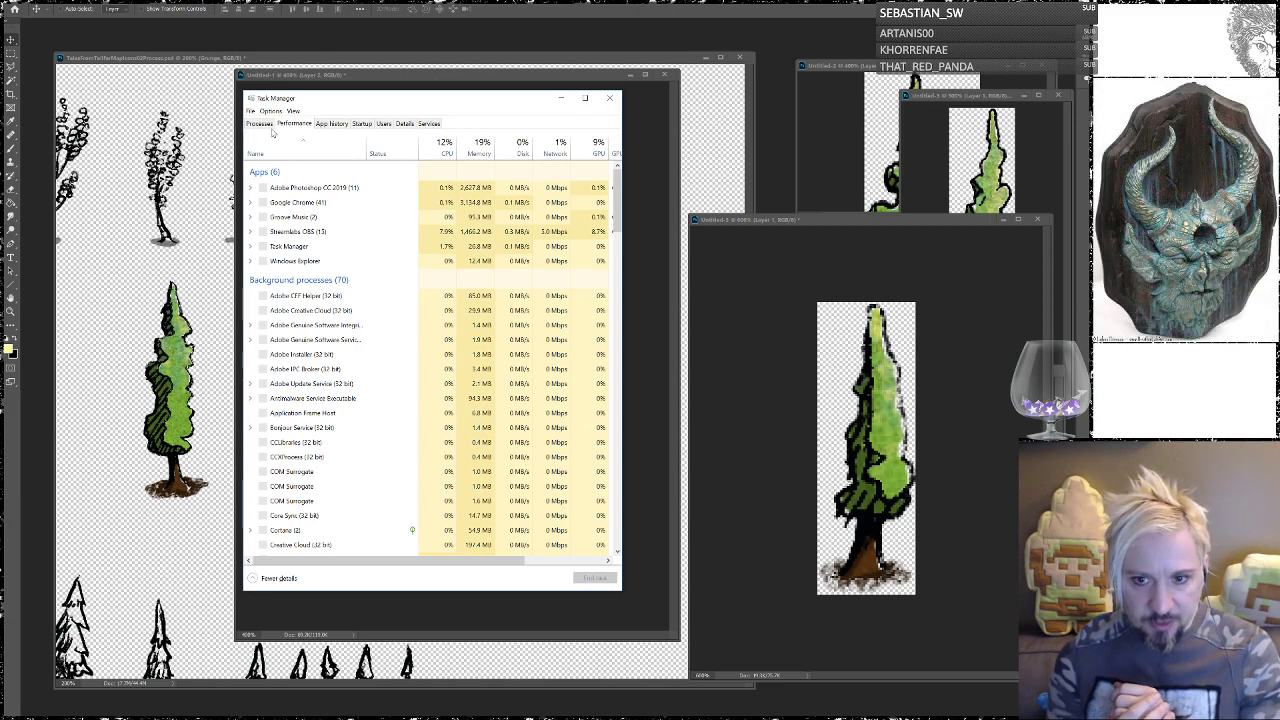
left_click(262, 125)
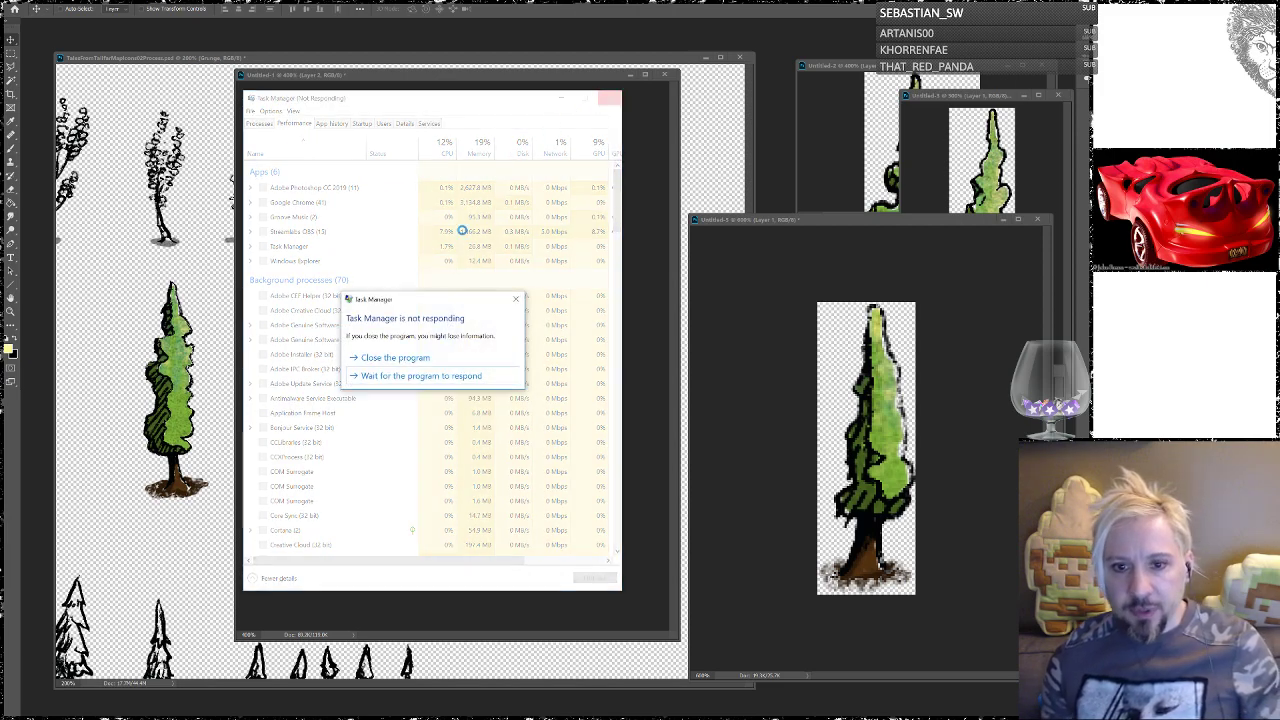
left_click(413, 358)
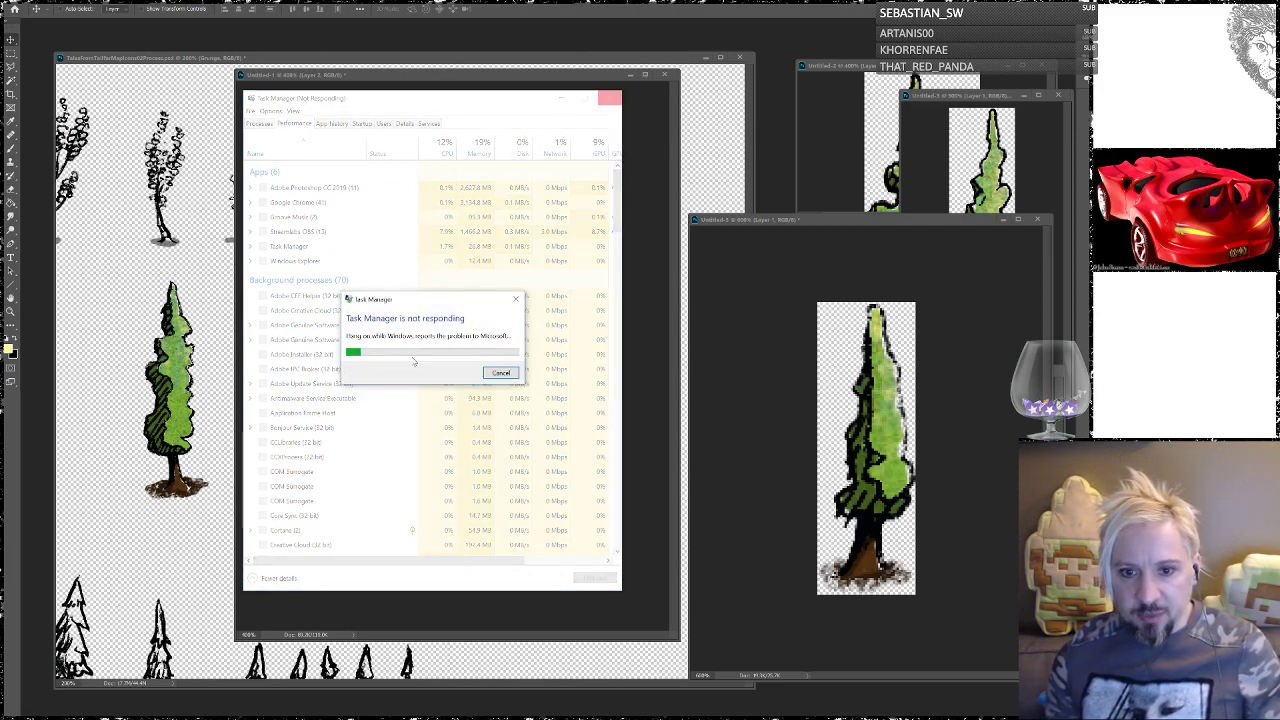
left_click(502, 374)
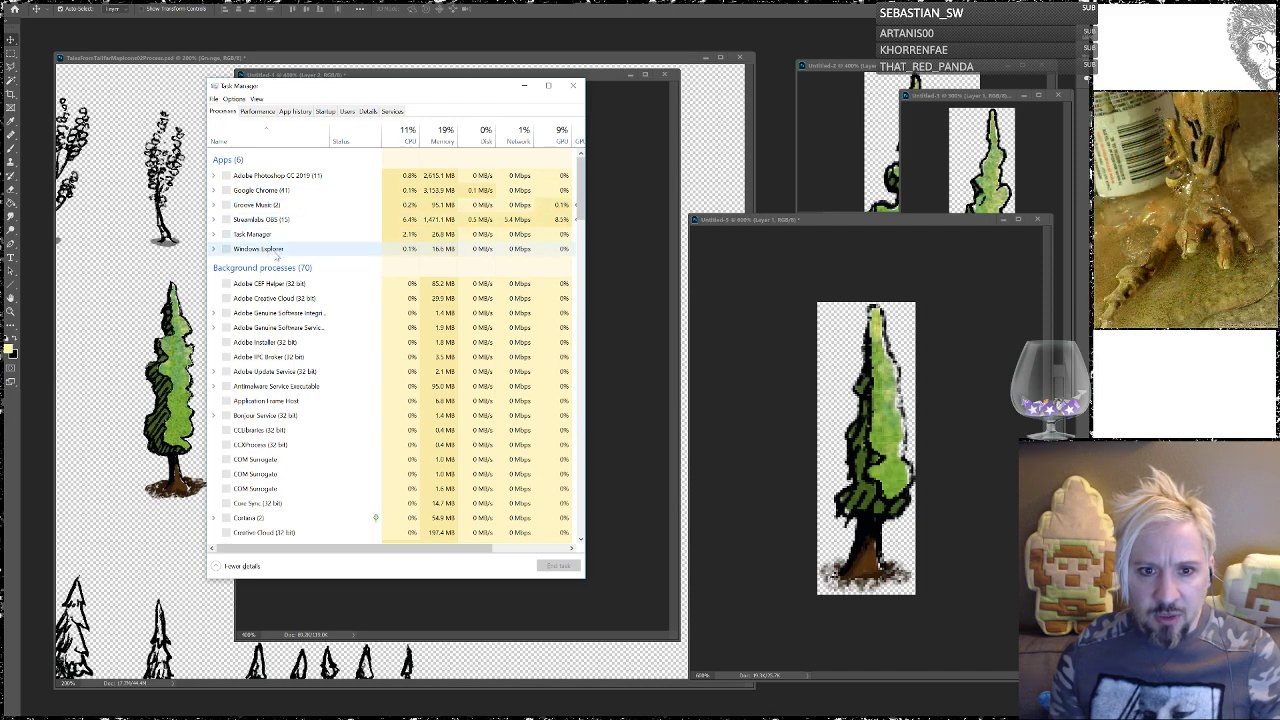
Step: Examine the full list of running apps and background processes in Task Manager for a leftover Wonderdraft process
scroll(295, 315, "down", 2)
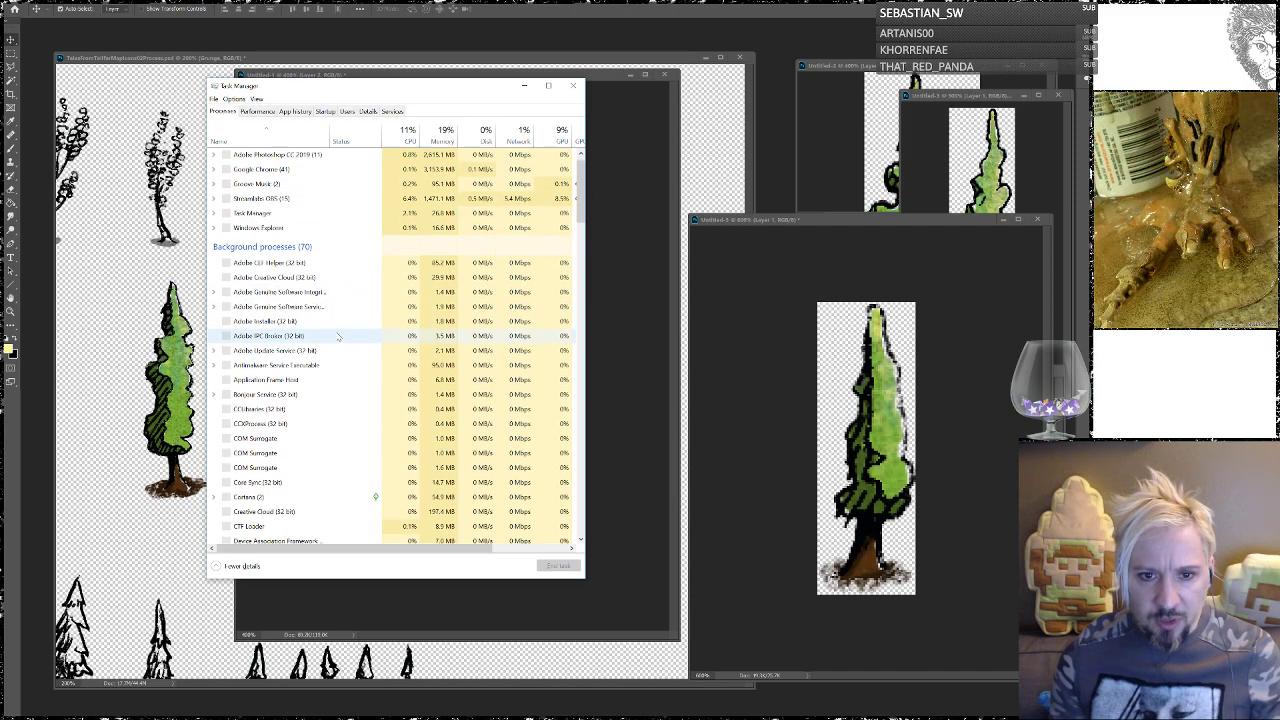
scroll(295, 315, "down", 6)
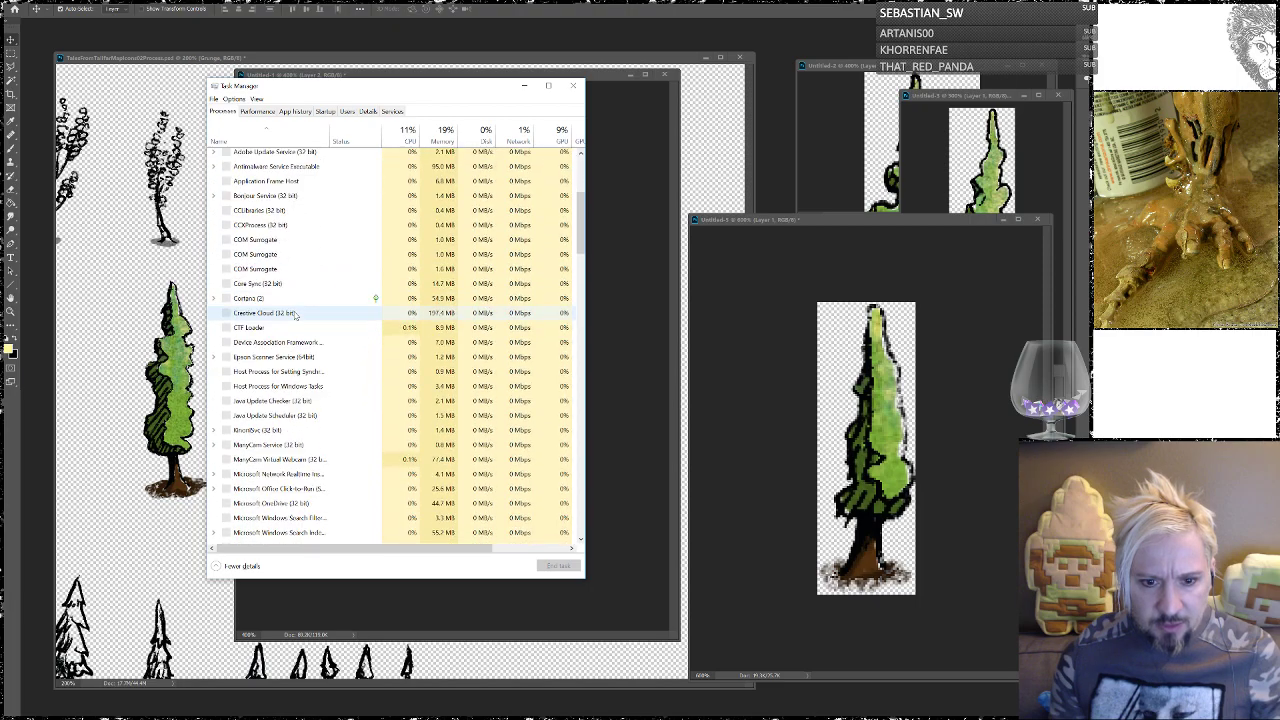
scroll(295, 315, "down", 6)
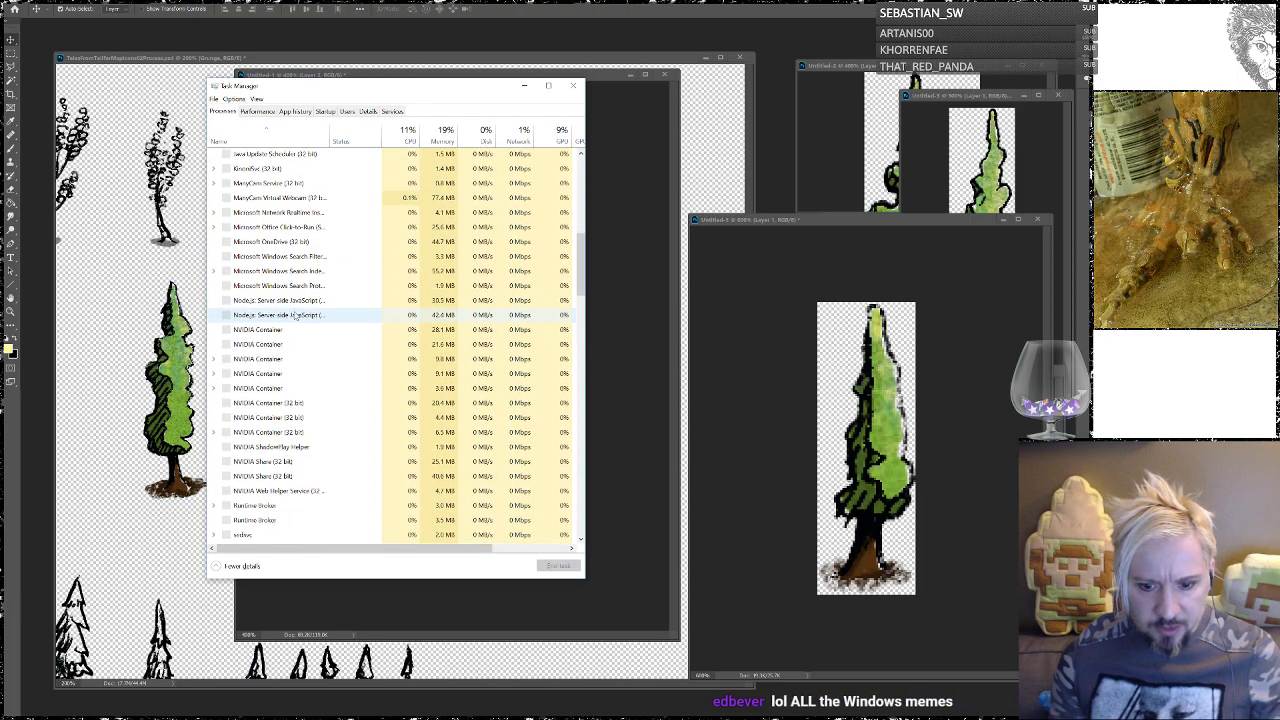
scroll(295, 316, "down", 5)
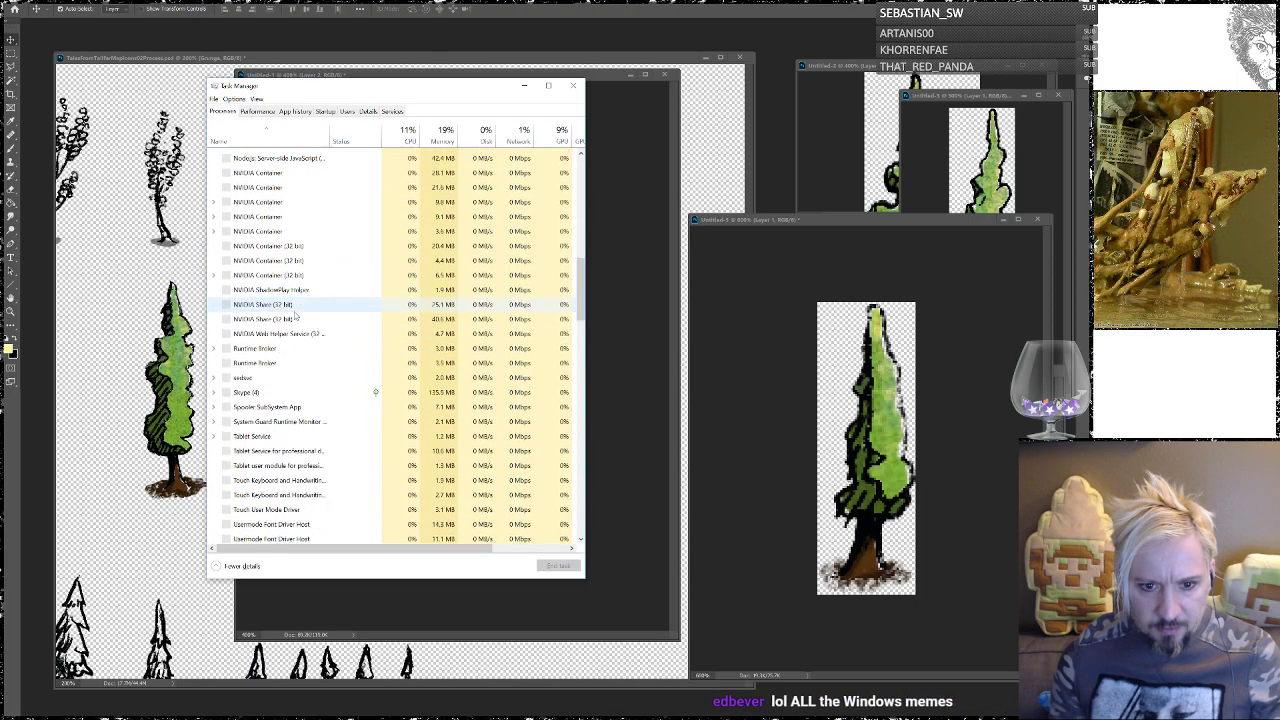
scroll(295, 316, "down", 4)
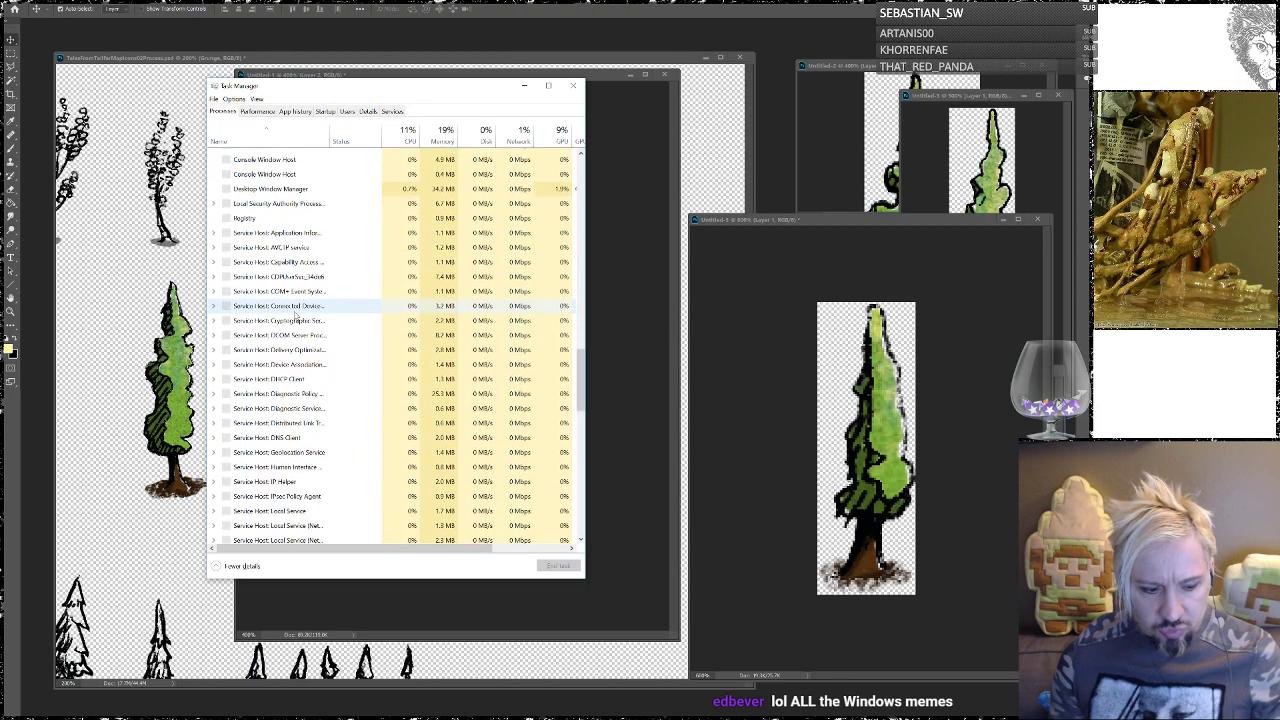
scroll(295, 316, "down", 4)
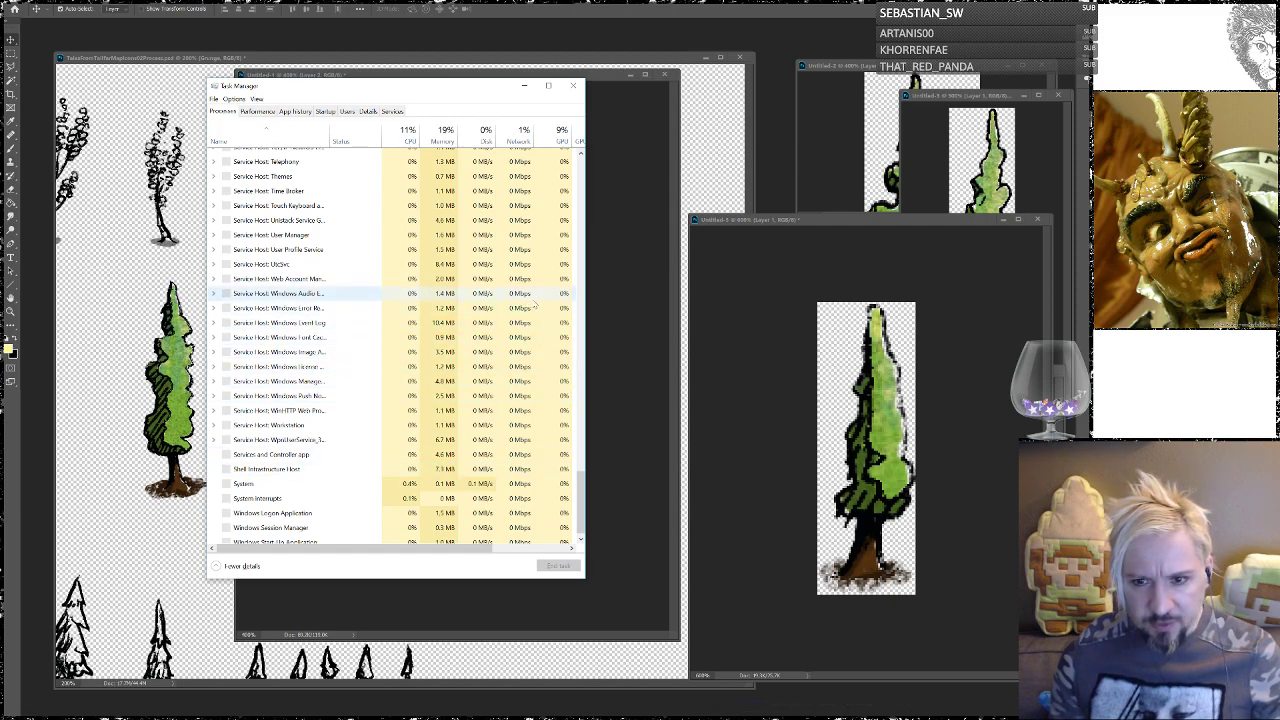
scroll(582, 501, "down", 1)
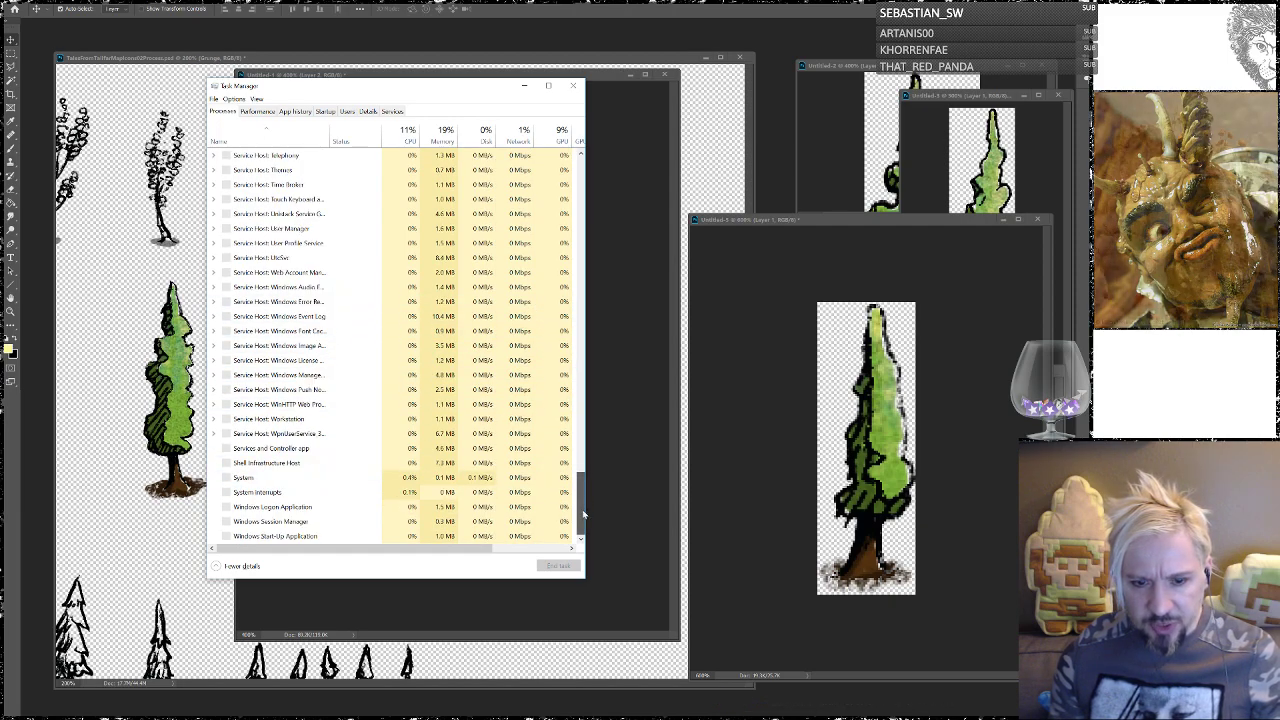
left_click_drag(583, 513, 561, 178)
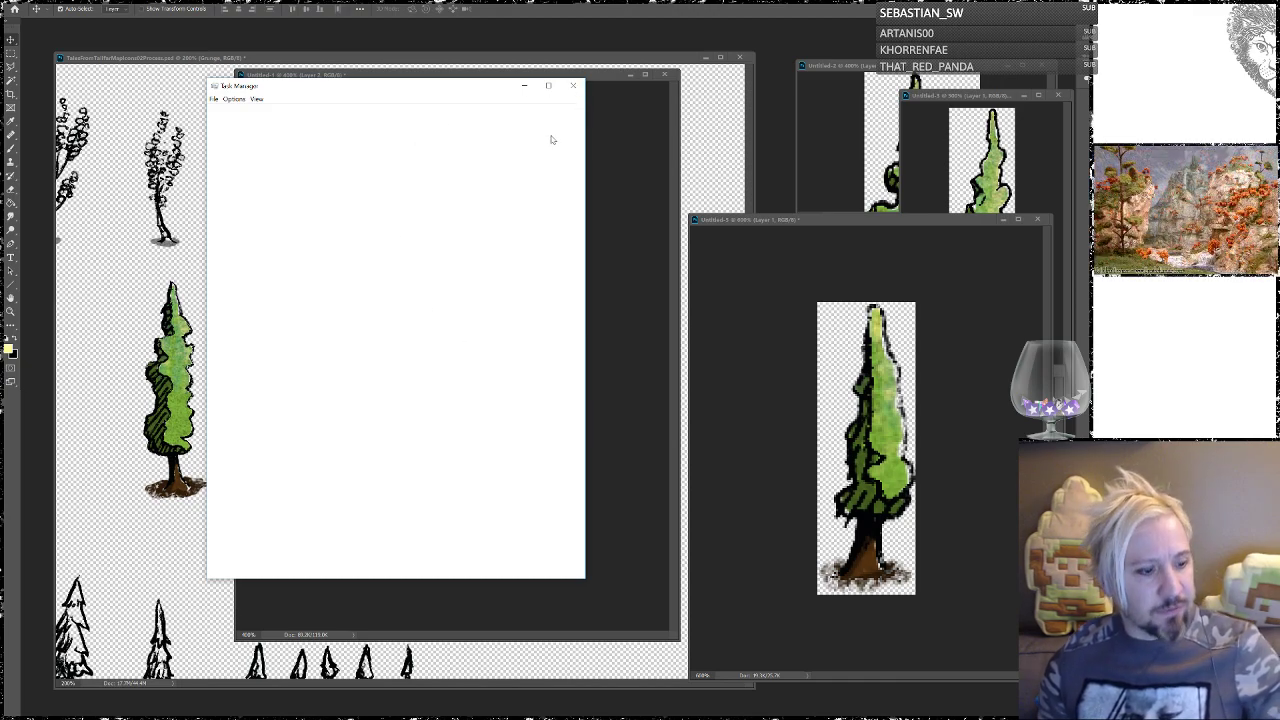
Step: Return to Photoshop, close the five separate tree documents, Untitled-1 to Untitled-5, without saving, and deselect the smallest poplar in the icon sheet
left_click(814, 220)
left_click(664, 74)
left_click(699, 262)
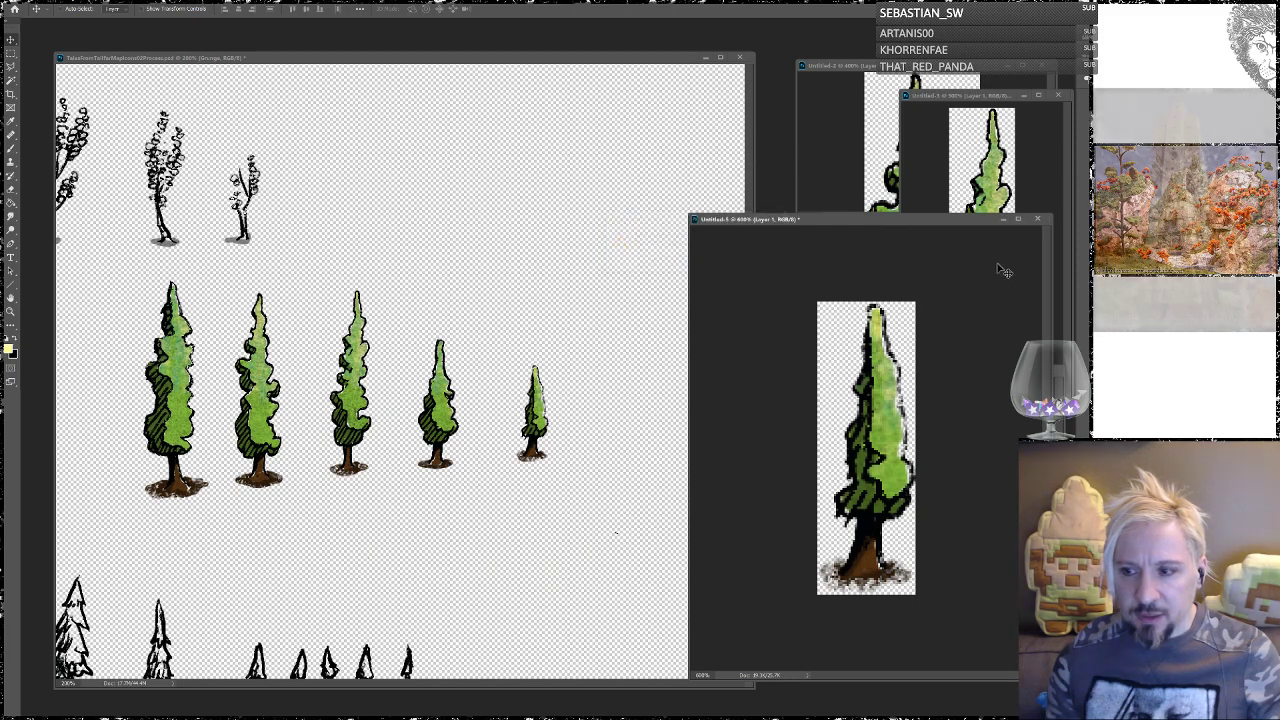
left_click(1037, 218)
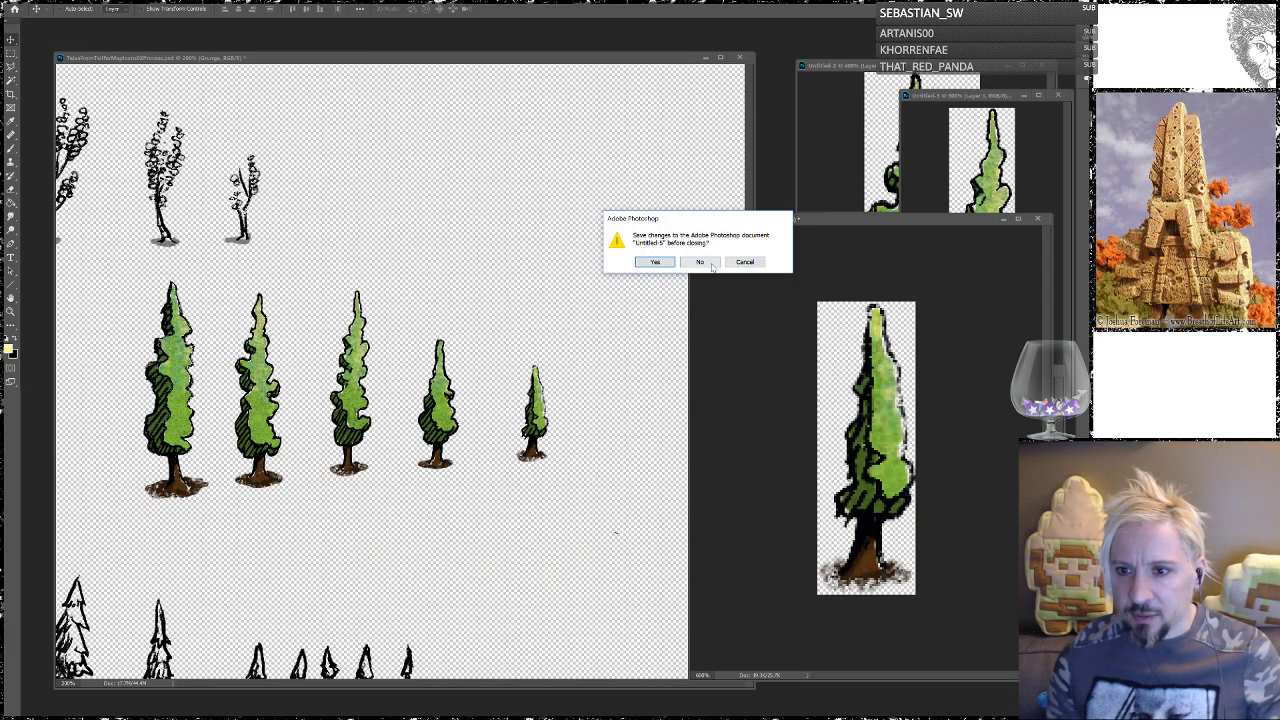
left_click(712, 264)
left_click(1058, 95)
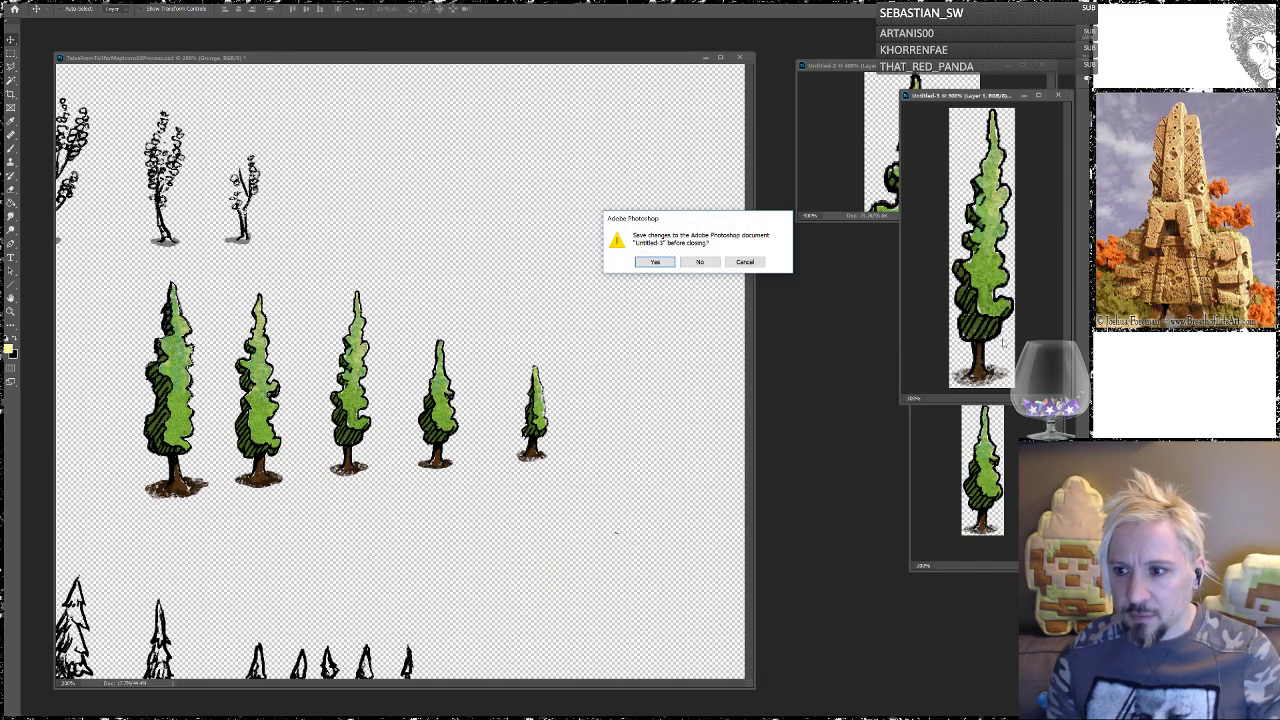
left_click(695, 262)
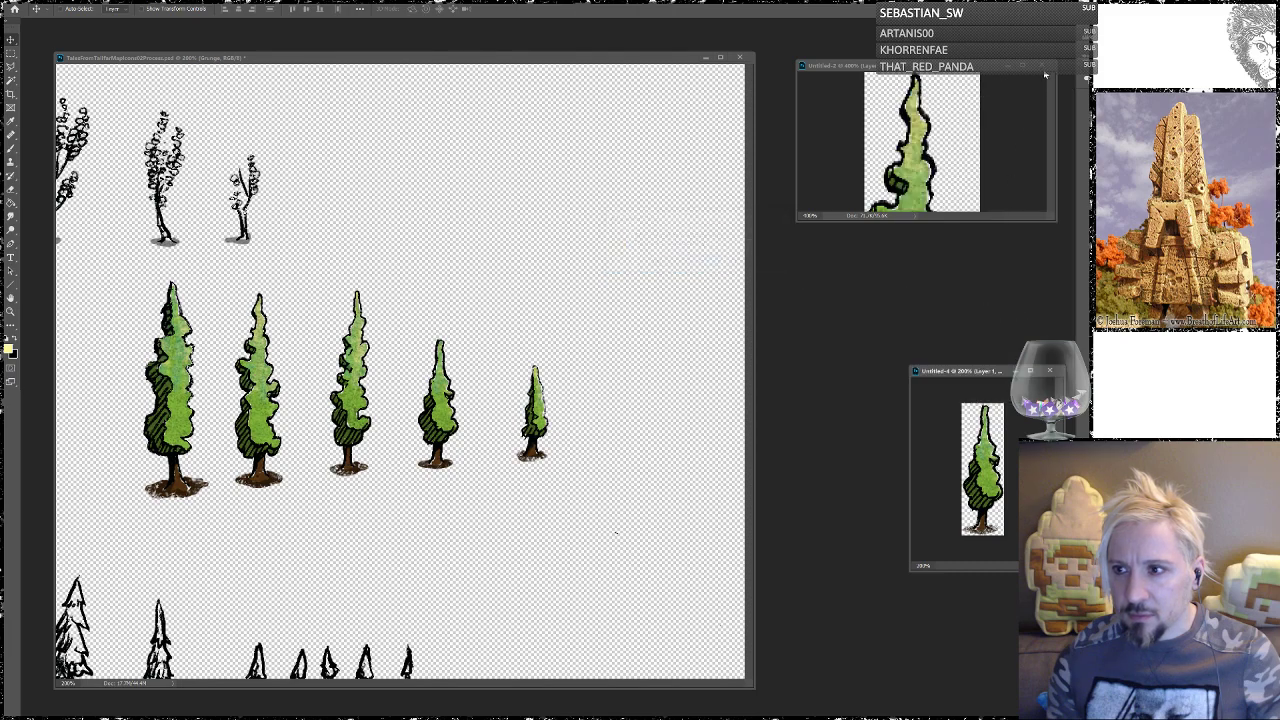
left_click(1049, 372)
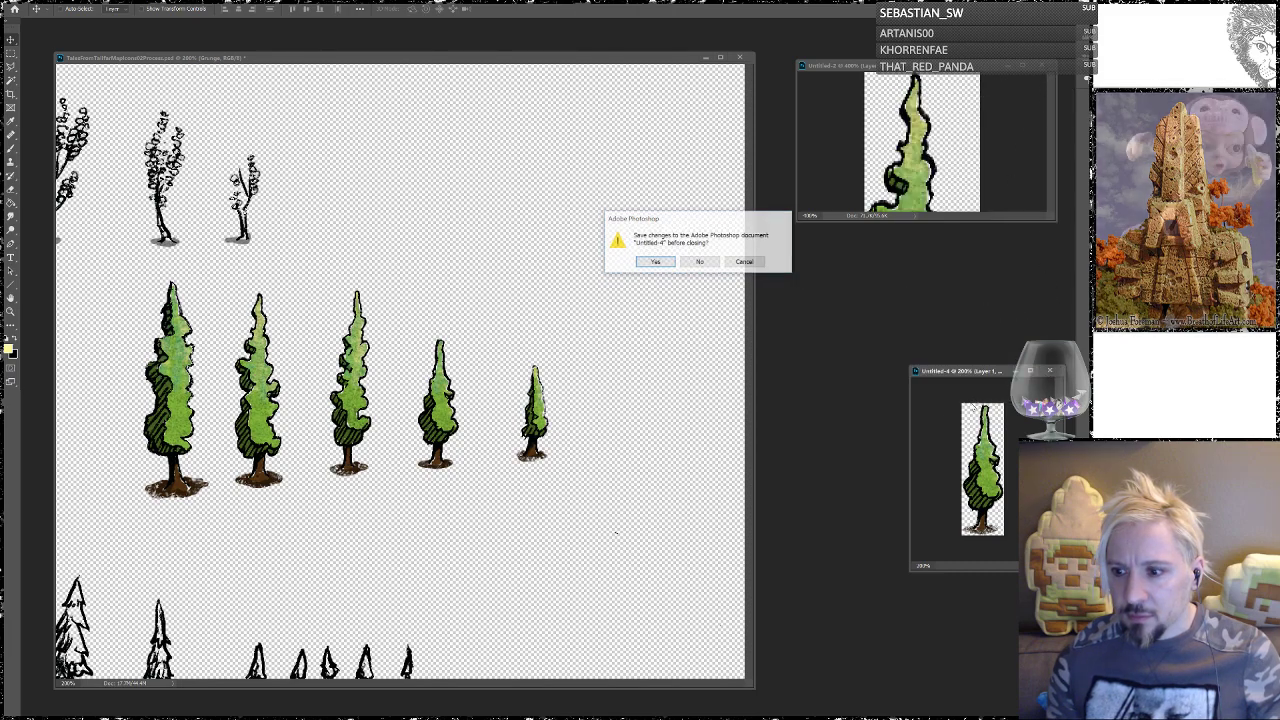
left_click(697, 262)
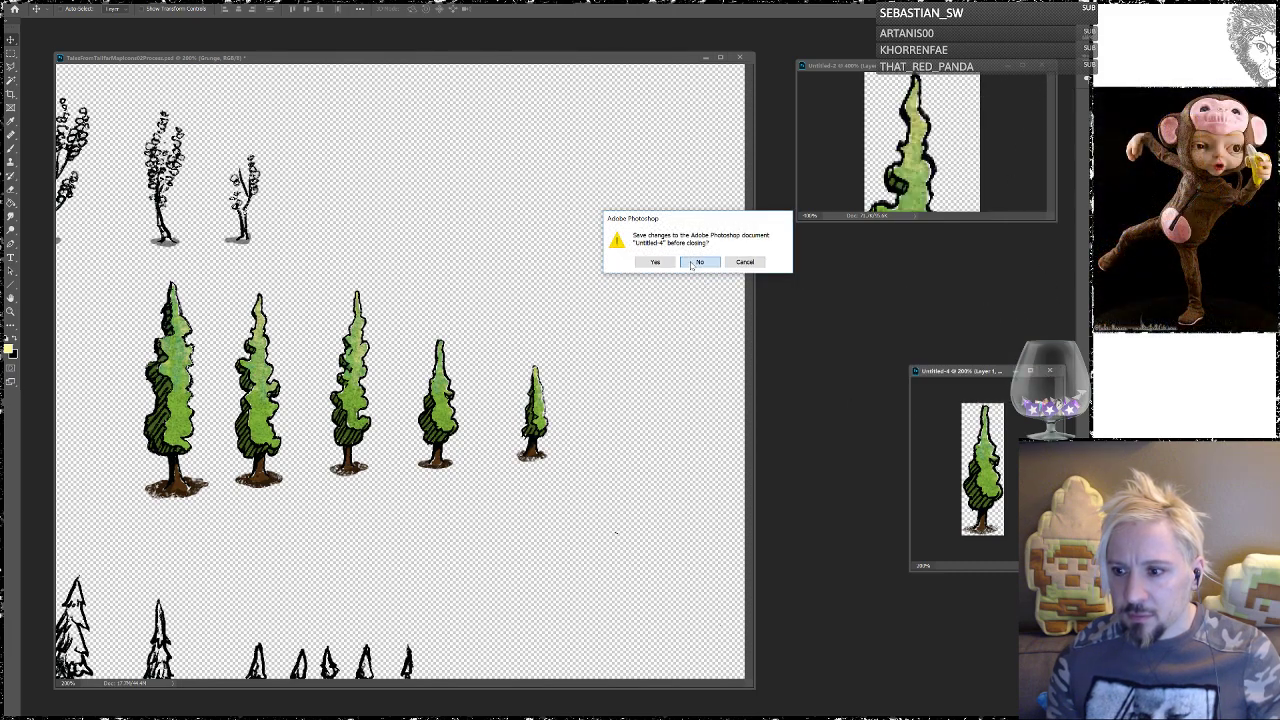
left_click(1041, 66)
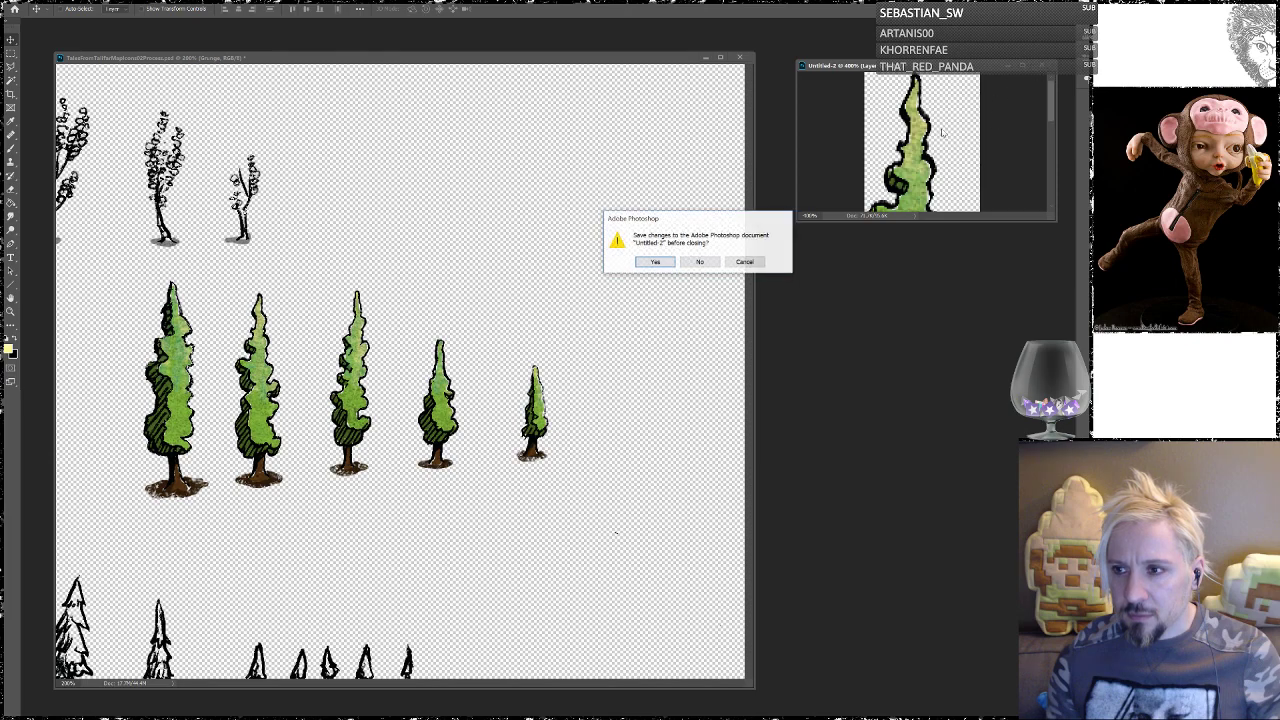
left_click(712, 262)
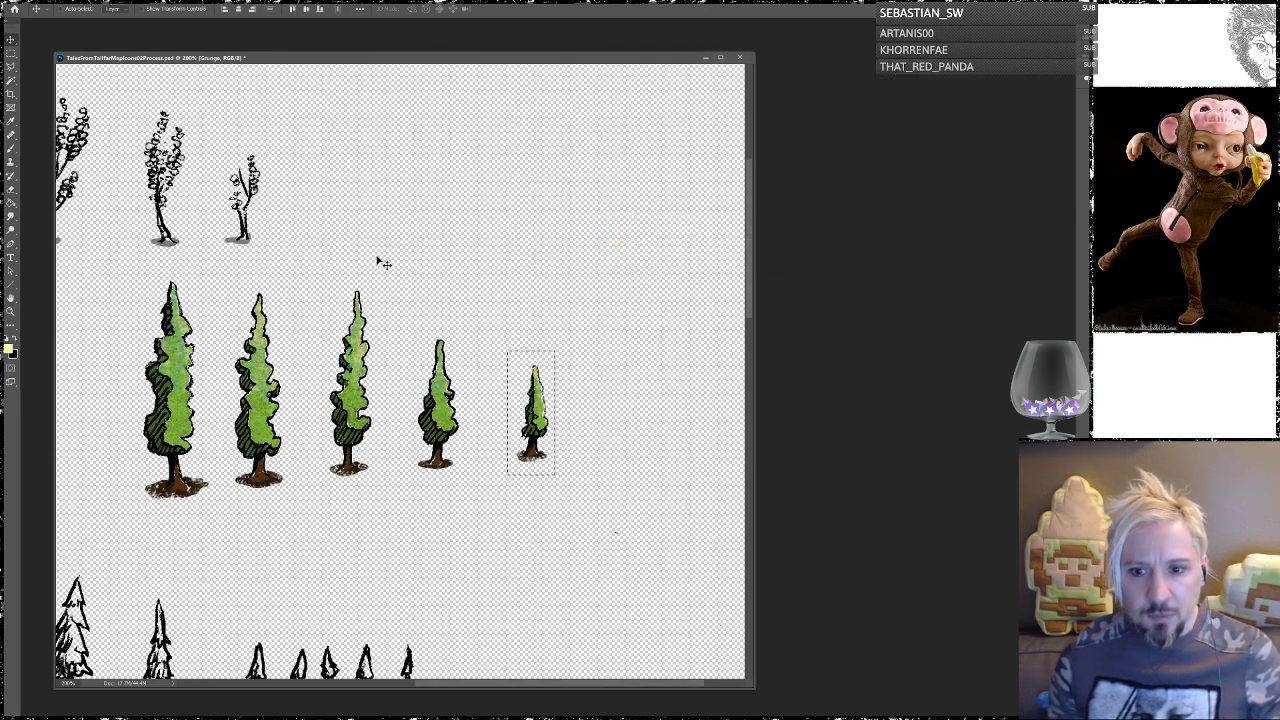
key("ctrl+d")
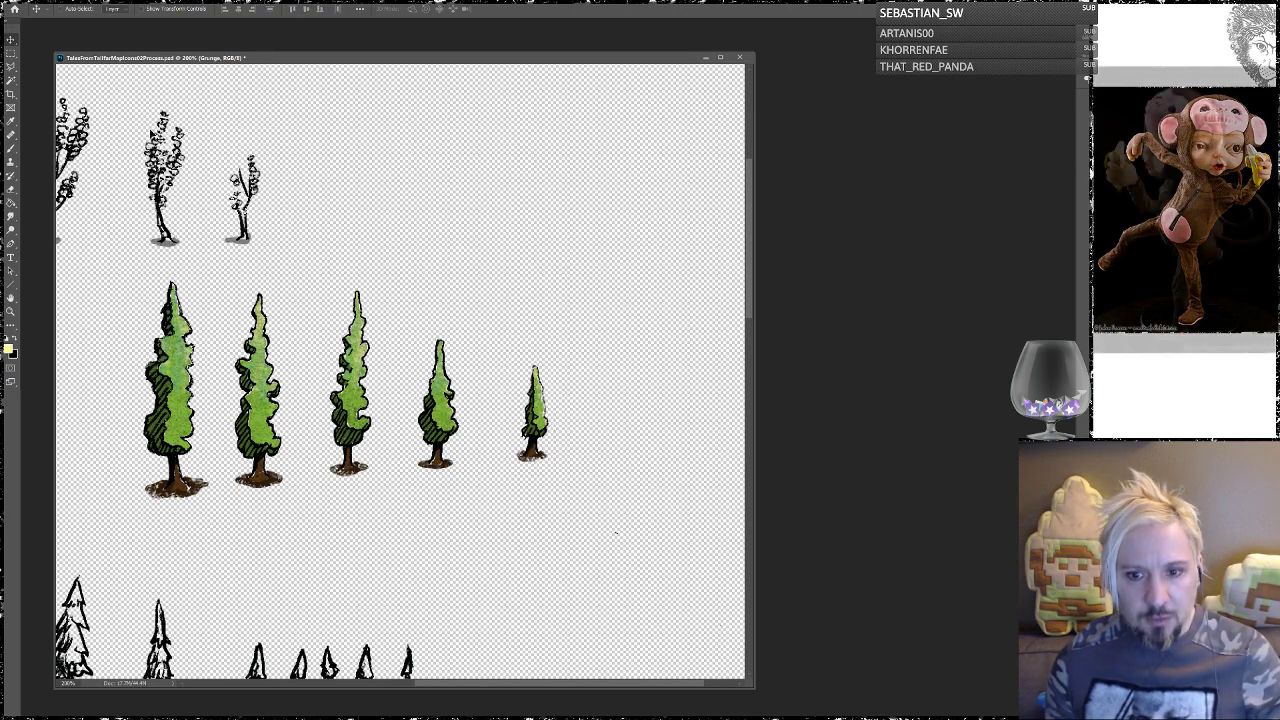